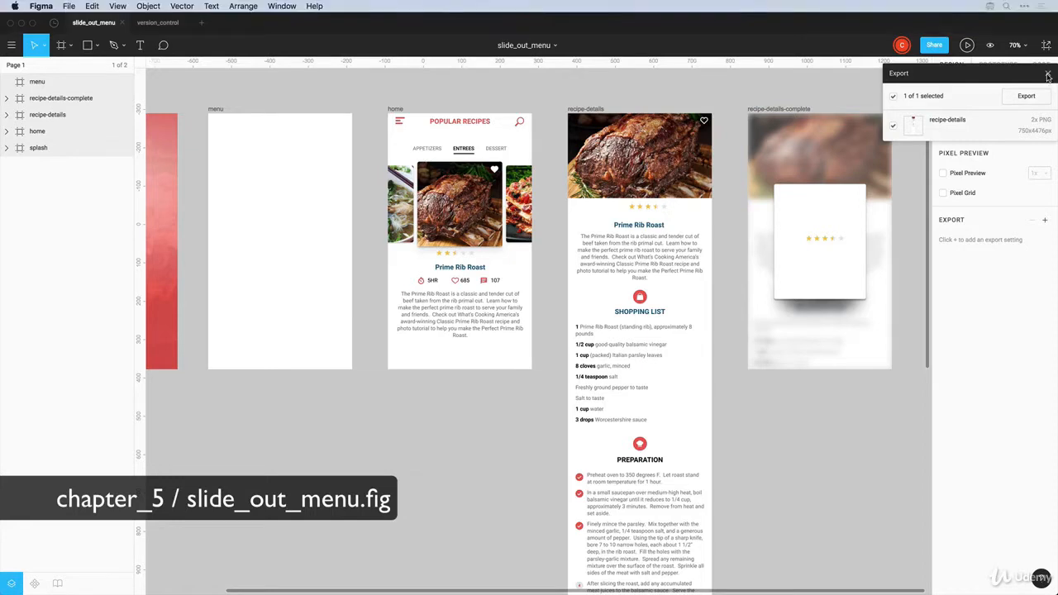
# Close the Export panel and return from the chef-recipe-drawing.png sketch to the menu frame
pyautogui.click(1047, 75)
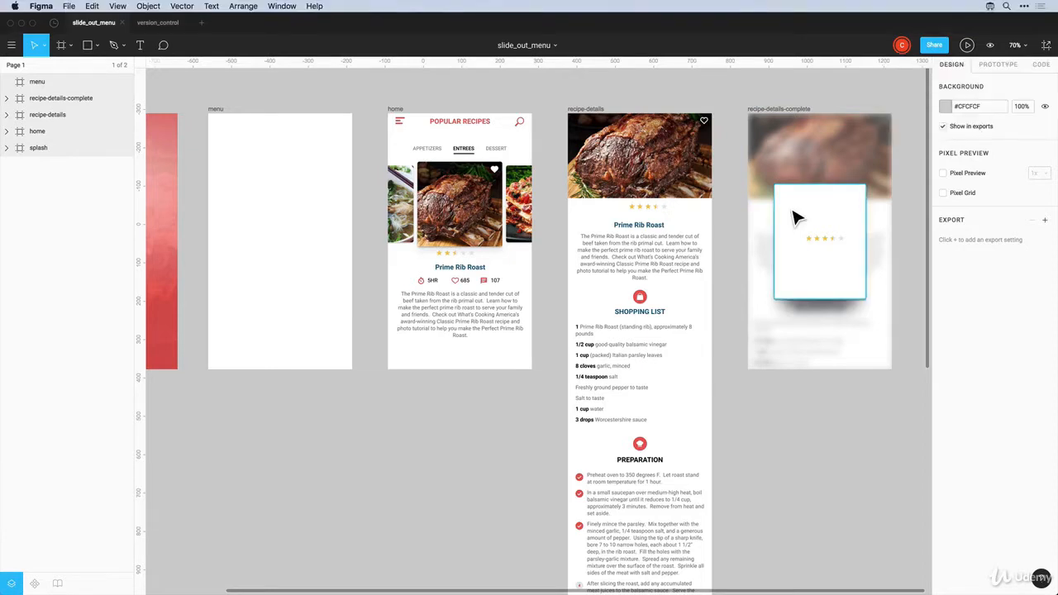
pyautogui.click(812, 212)
pyautogui.hscroll(-2, 841, 233)
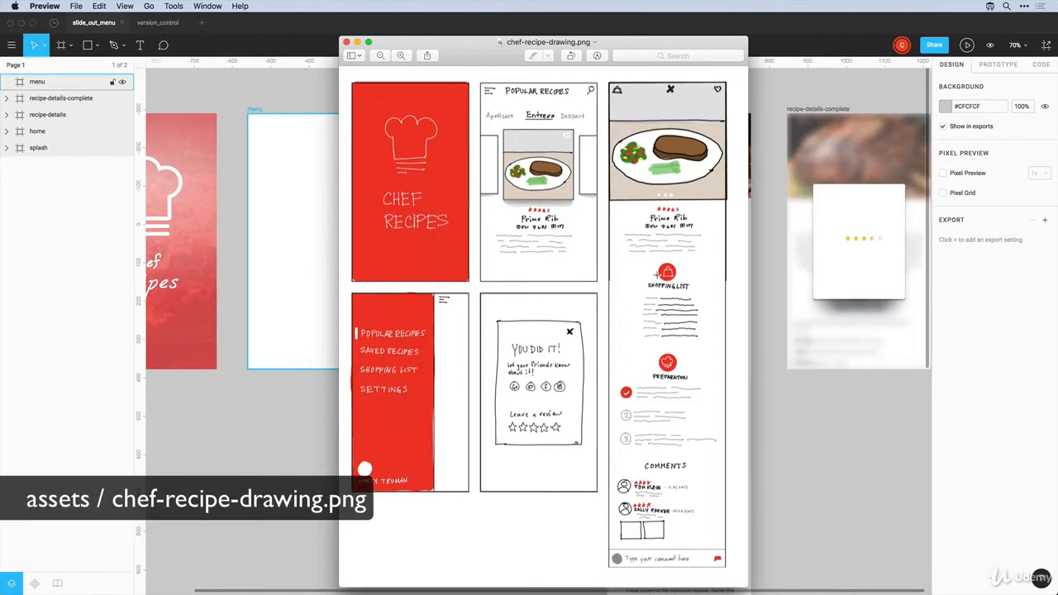
pyautogui.click(316, 299)
pyautogui.hscroll(-2, 324, 184)
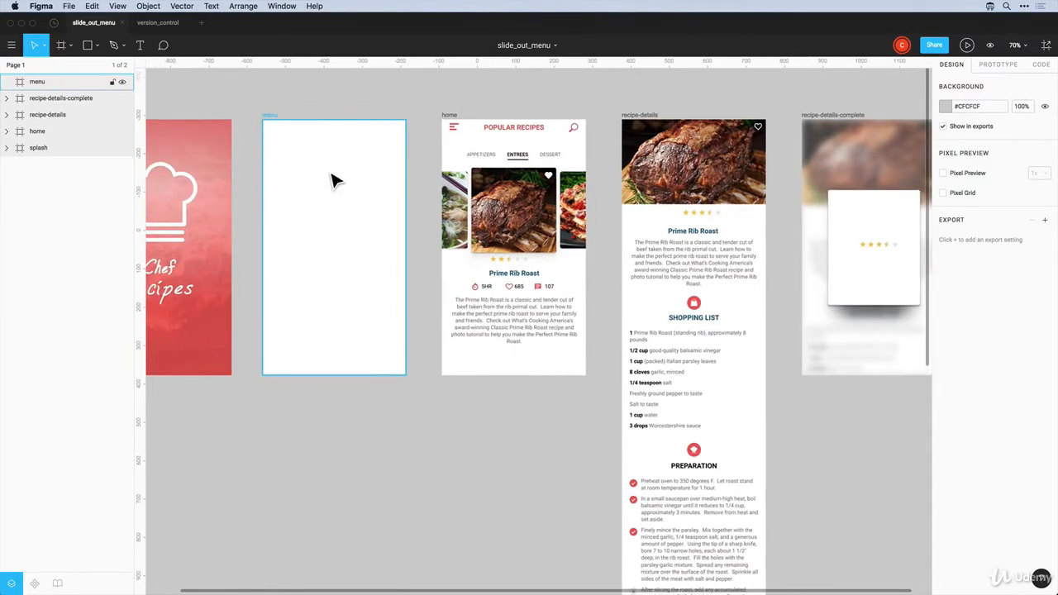
# Draw a 320 × 667 rectangle in the menu frame, flush with its left edge and leaving a white strip at the right
pyautogui.click(337, 183)
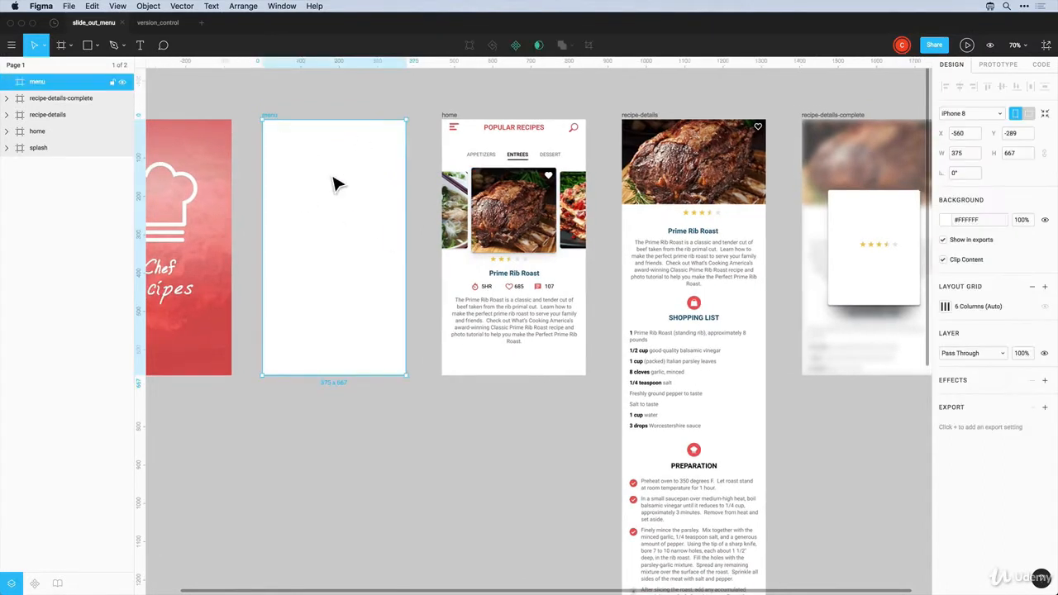
pyautogui.press('Escape')
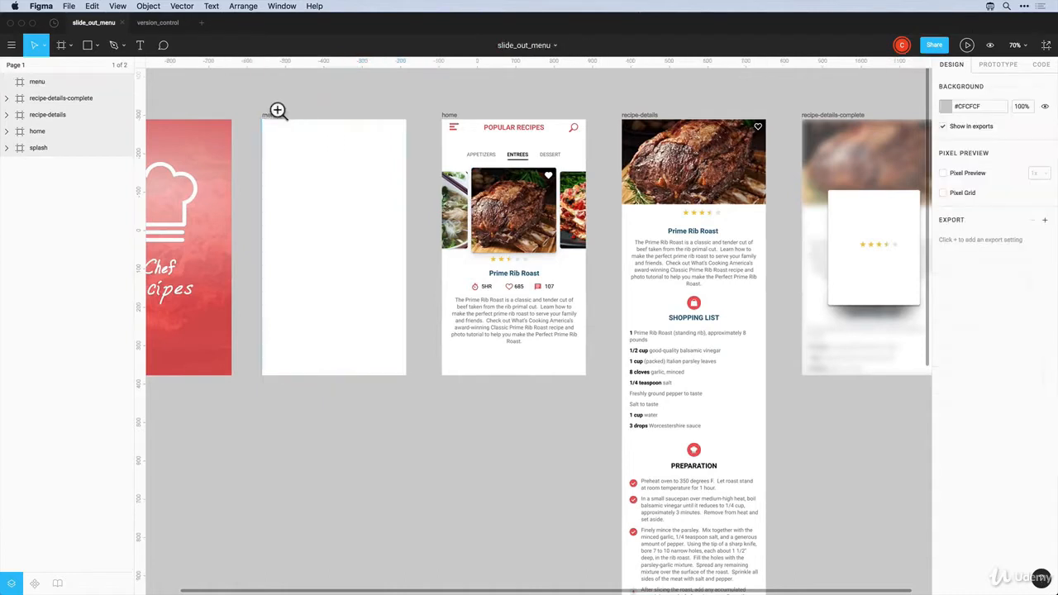
pyautogui.moveTo(216, 99); pyautogui.dragTo(502, 404)
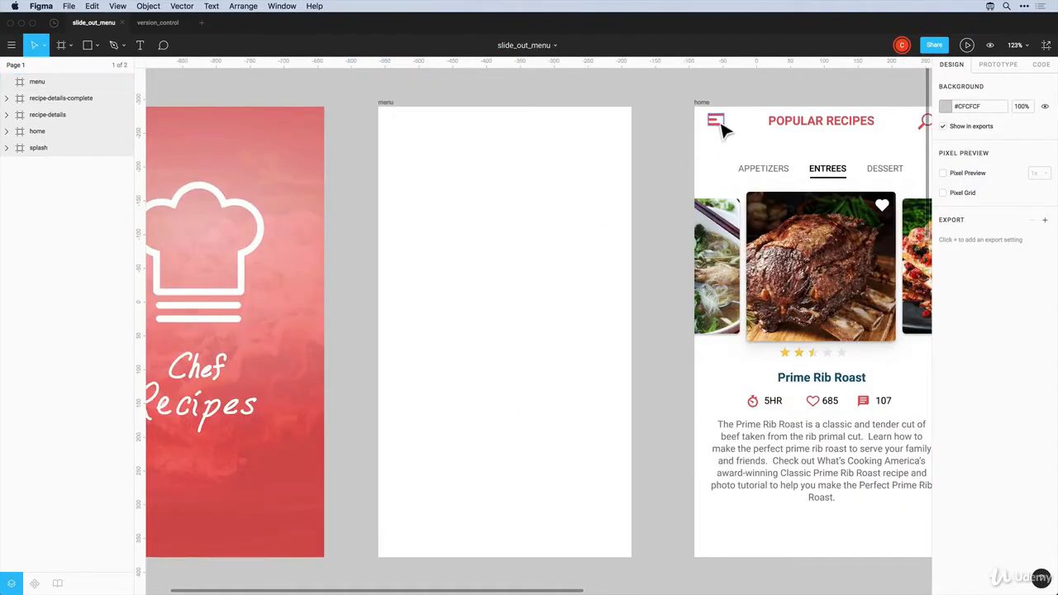
pyautogui.press('r')
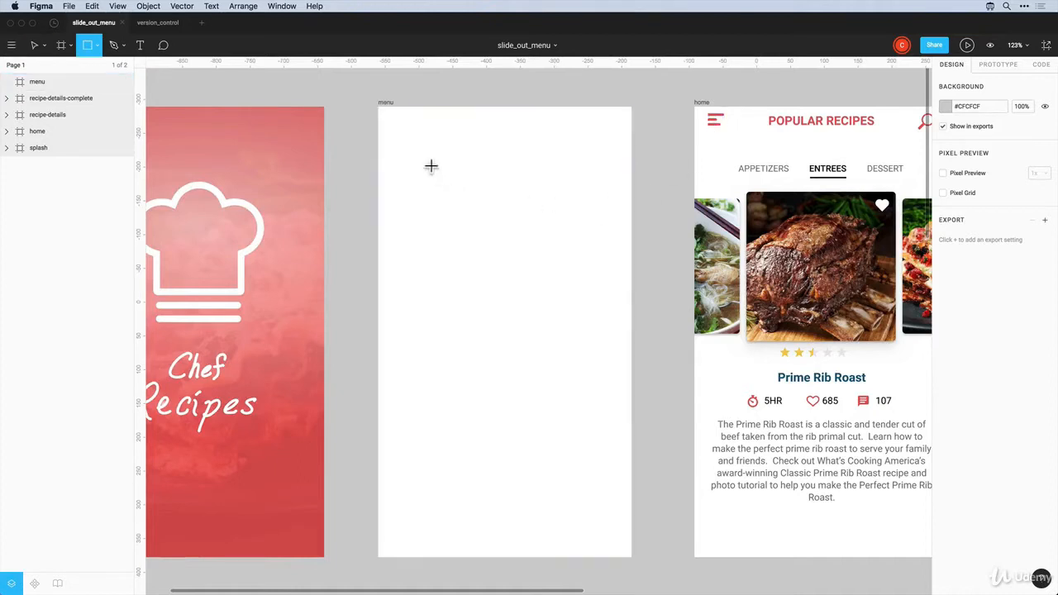
pyautogui.moveTo(387, 114)
pyautogui.mouseDown()
pyautogui.moveTo(515, 380)
pyautogui.moveTo(561, 525)
pyautogui.moveTo(595, 561)
pyautogui.mouseUp()
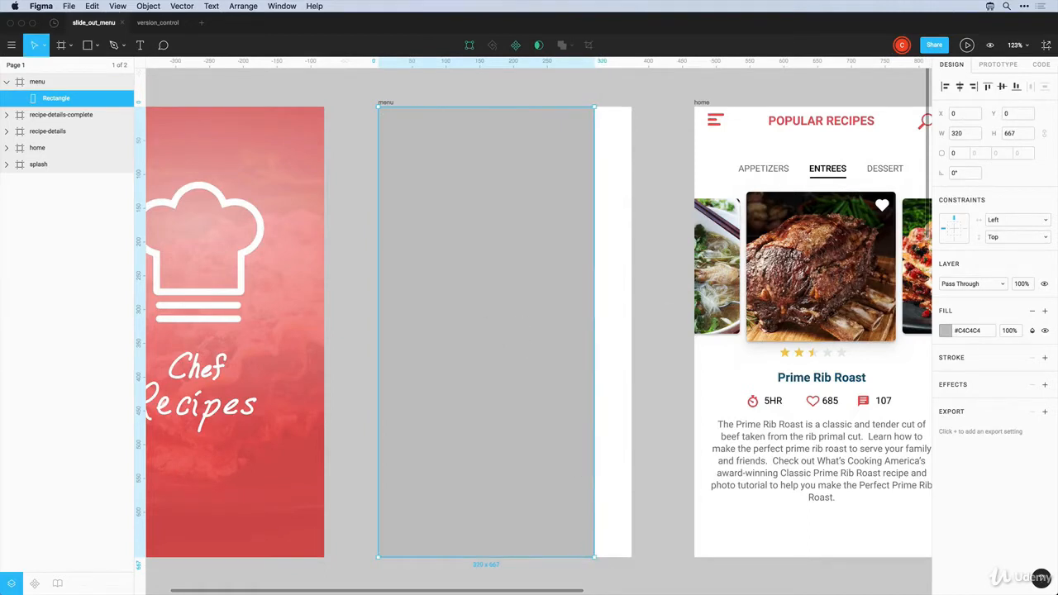
# Fill the menu rectangle with the red swatch from the chef team Colors
pyautogui.click(944, 330)
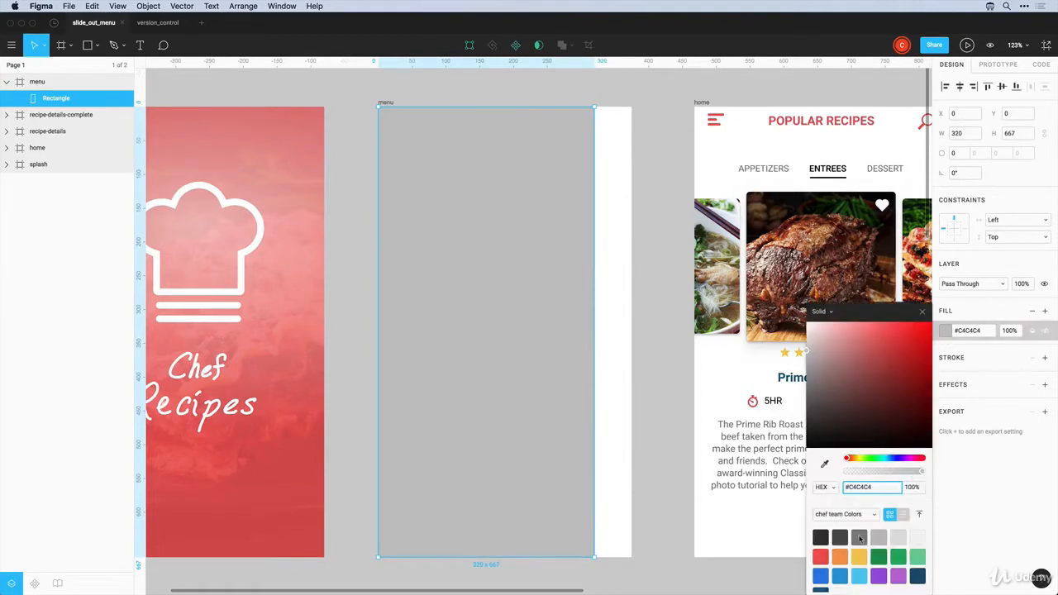
pyautogui.click(820, 556)
pyautogui.click(620, 275)
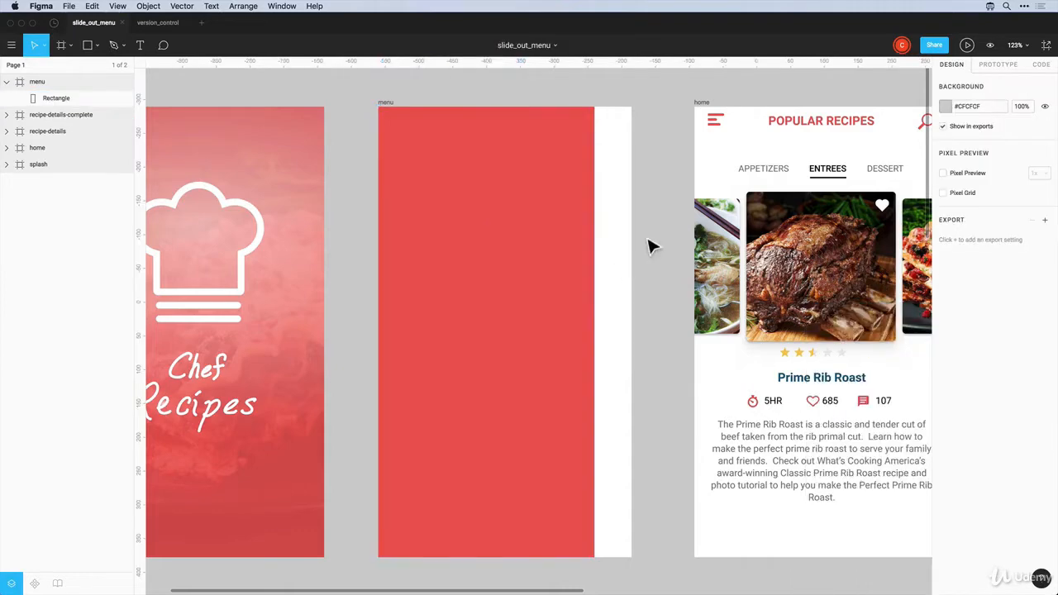
# Place an instance of the btn-menu component near the top of the white strip in the menu frame
pyautogui.click(718, 126)
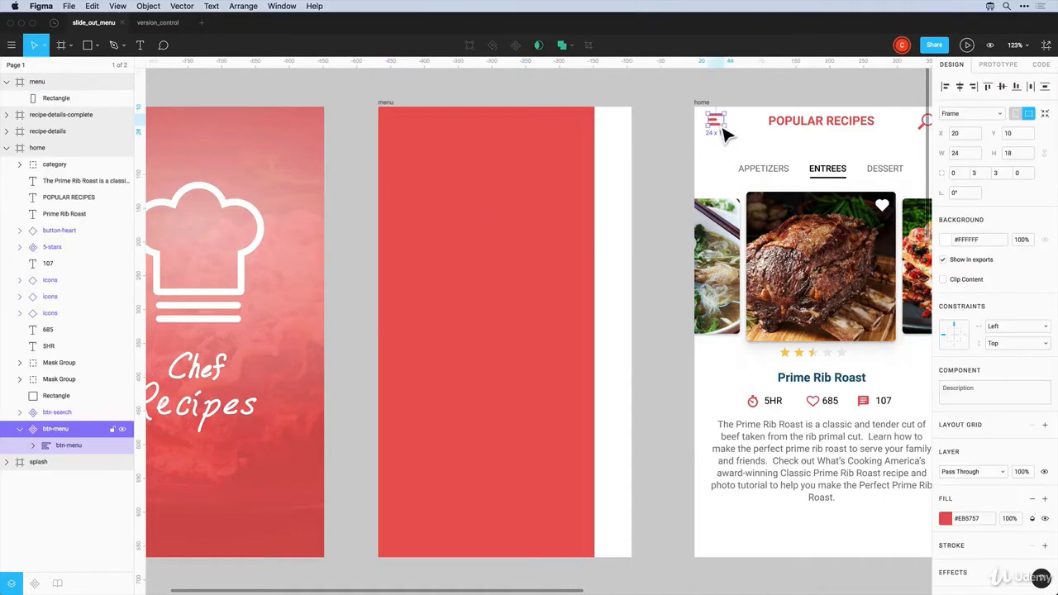
pyautogui.click(34, 583)
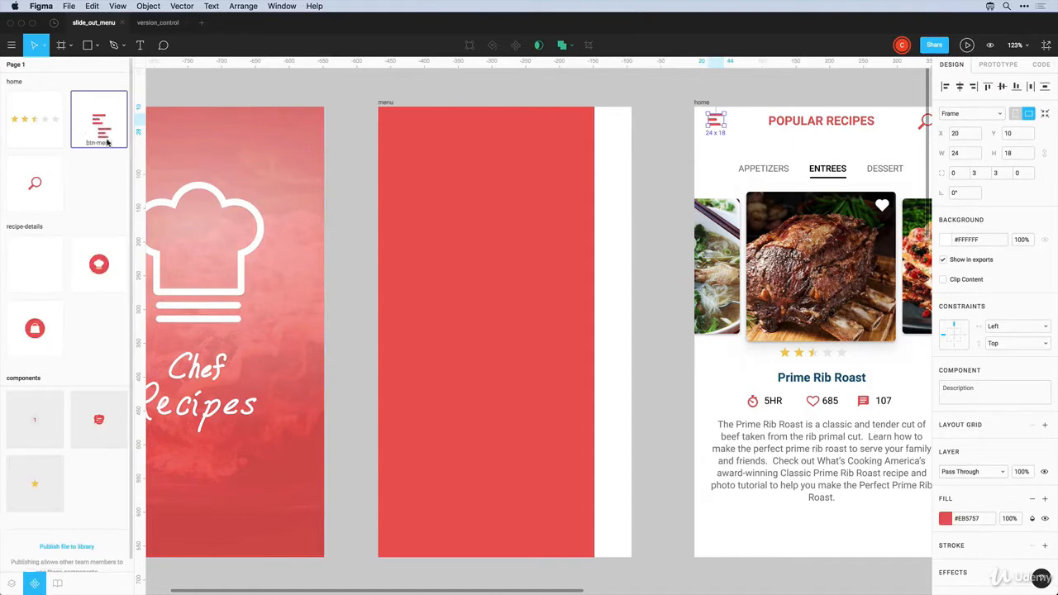
pyautogui.moveTo(96, 128); pyautogui.dragTo(612, 129)
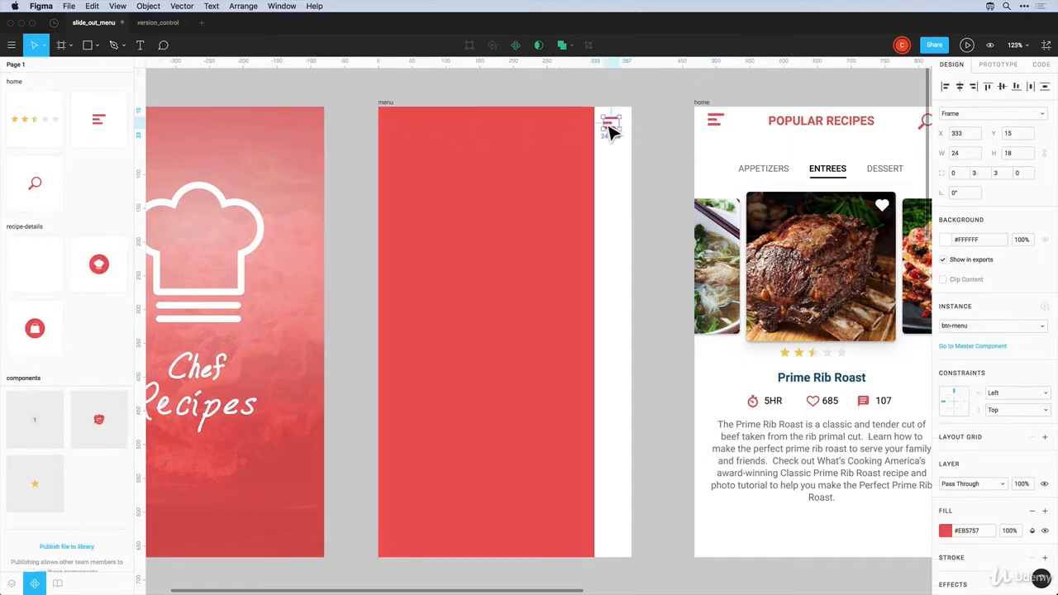
# Align the top of the new menu icon with the menu icon in the home frame
pyautogui.keyDown('shift'); pyautogui.click(714, 123); pyautogui.keyUp('shift')
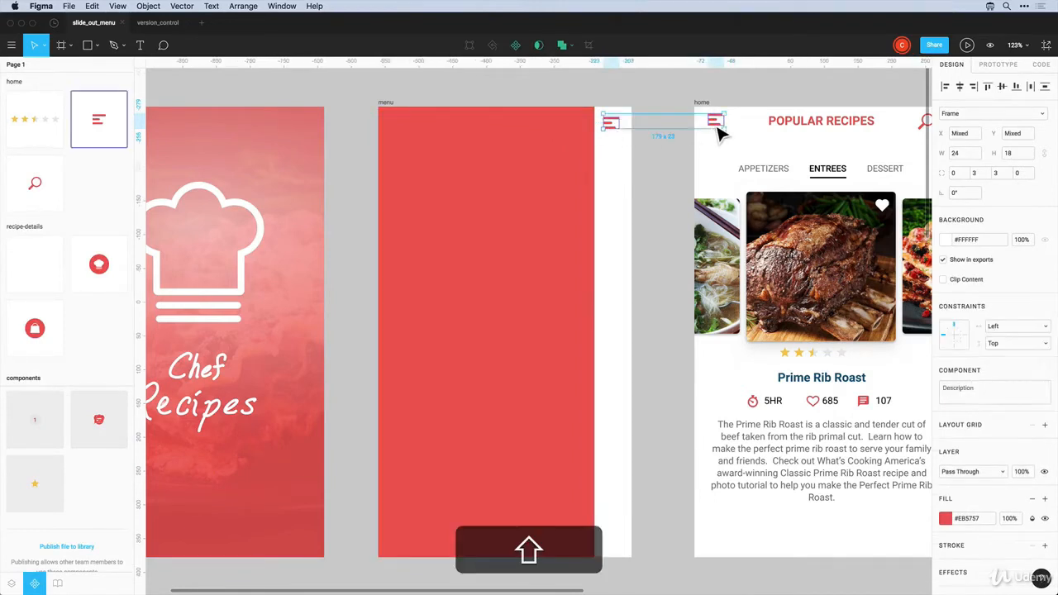
pyautogui.click(988, 86)
pyautogui.click(640, 115)
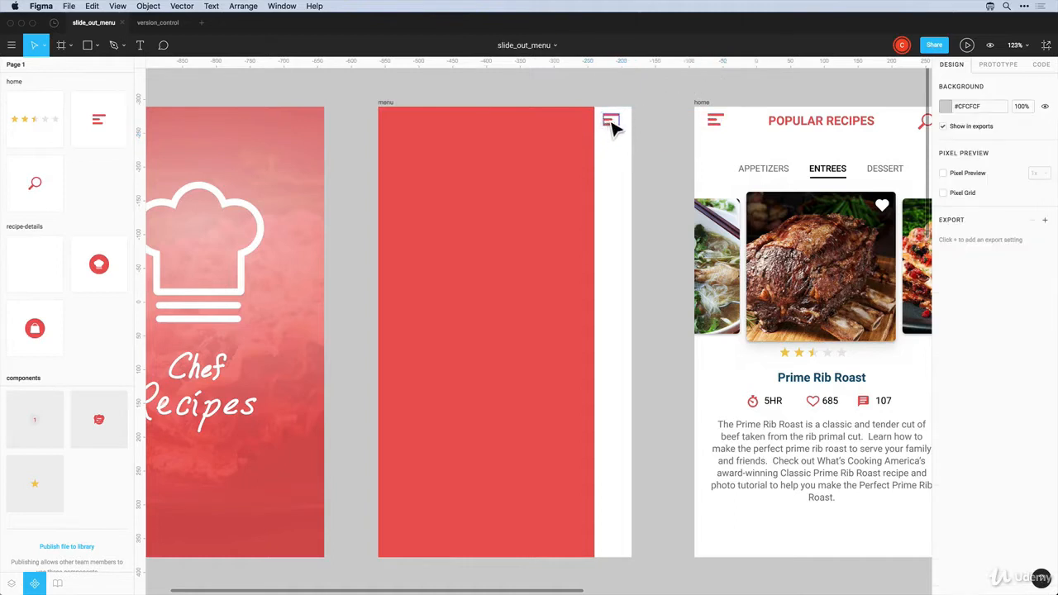
# Nudge the menu icon in the menu frame horizontally to X 340, 20 px from the red rectangle
pyautogui.click(610, 123)
pyautogui.press('alt')
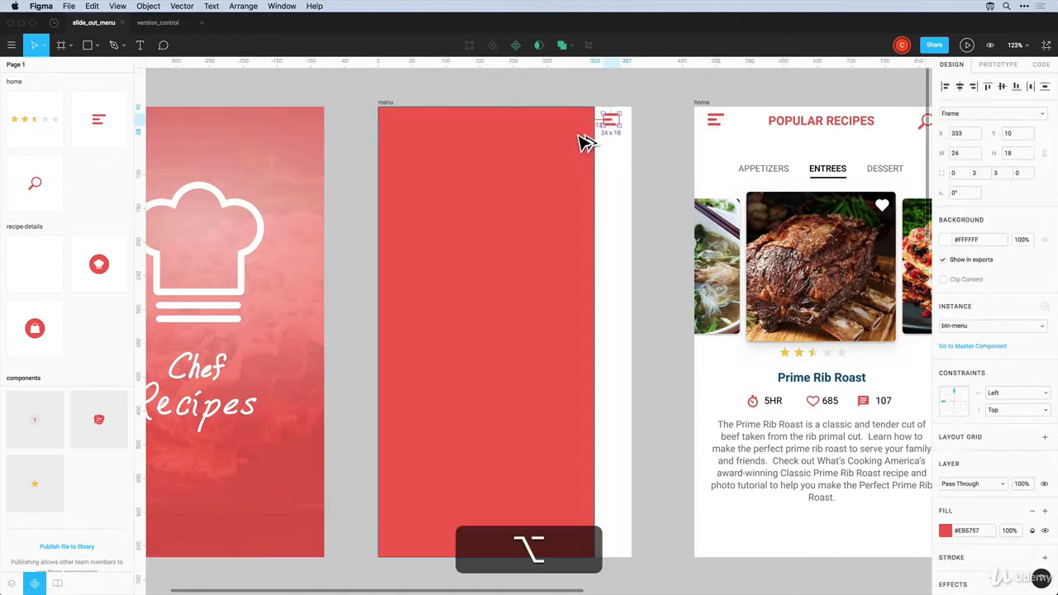
pyautogui.hotkey('shift', 'Right')
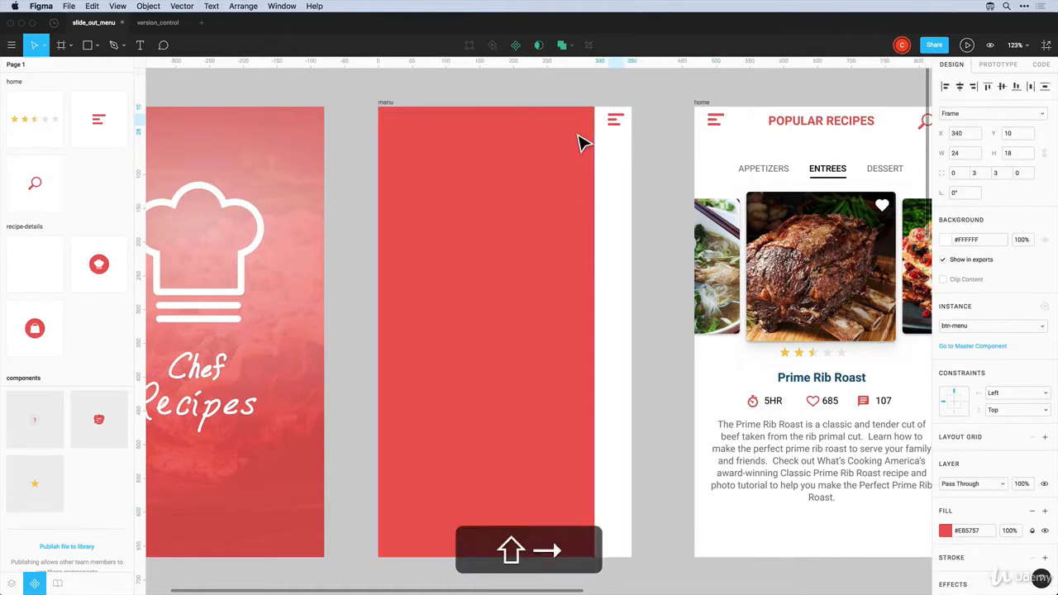
pyautogui.press('alt')
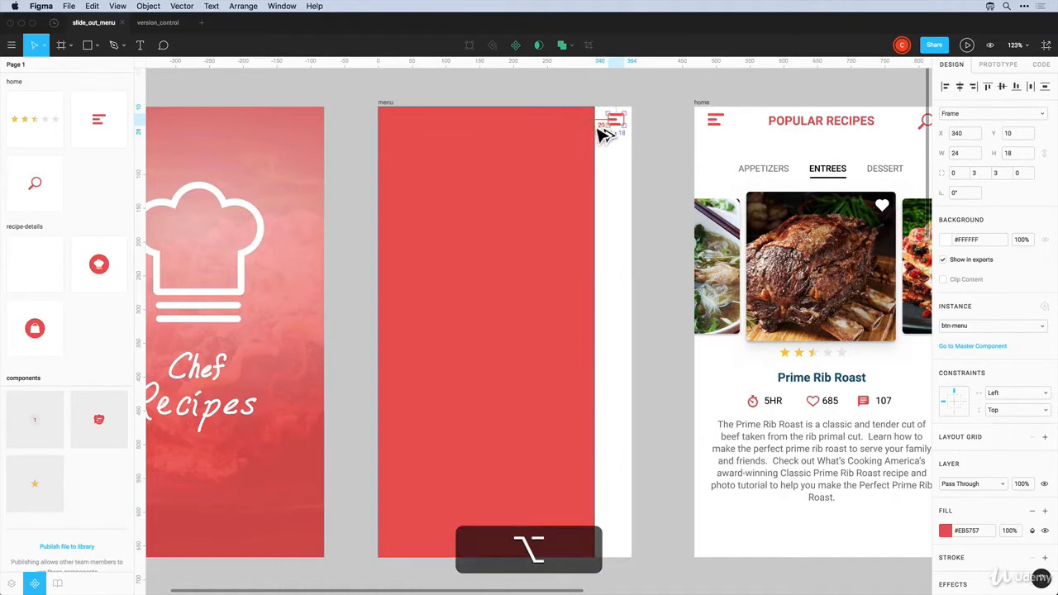
pyautogui.click(712, 126)
pyautogui.click(663, 149)
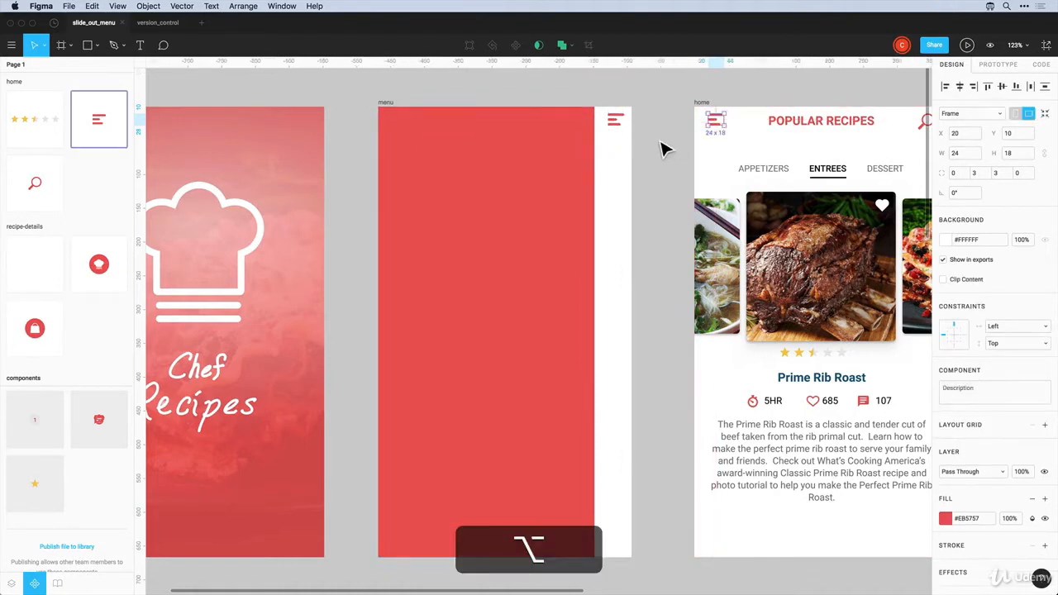
# Add left-aligned text on the red panel with four lines: "Popular recipes", "saved recipes", "shopping list" and "settings"
pyautogui.press('t')
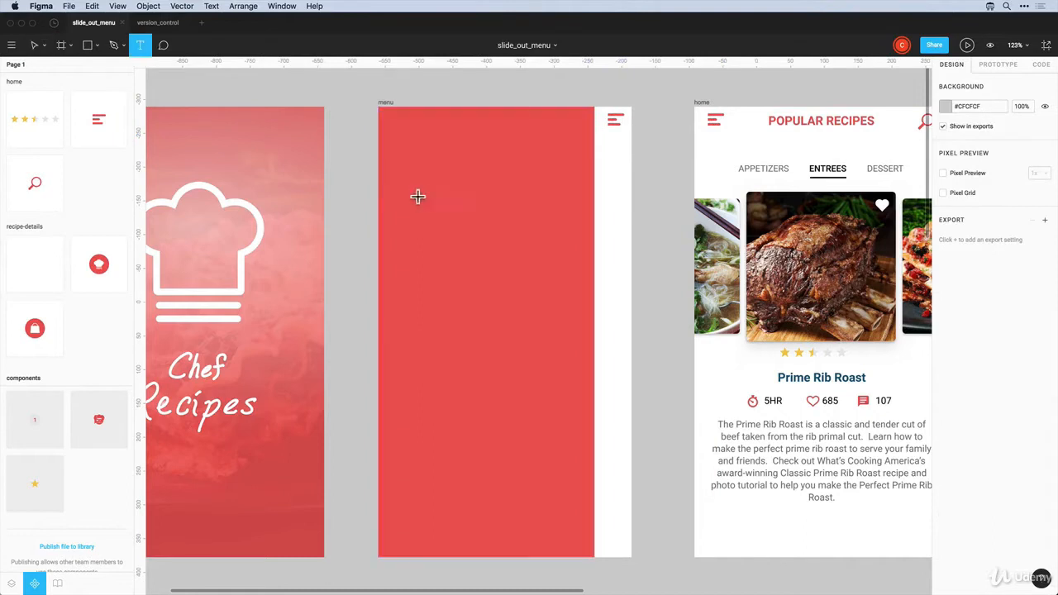
pyautogui.click(405, 189)
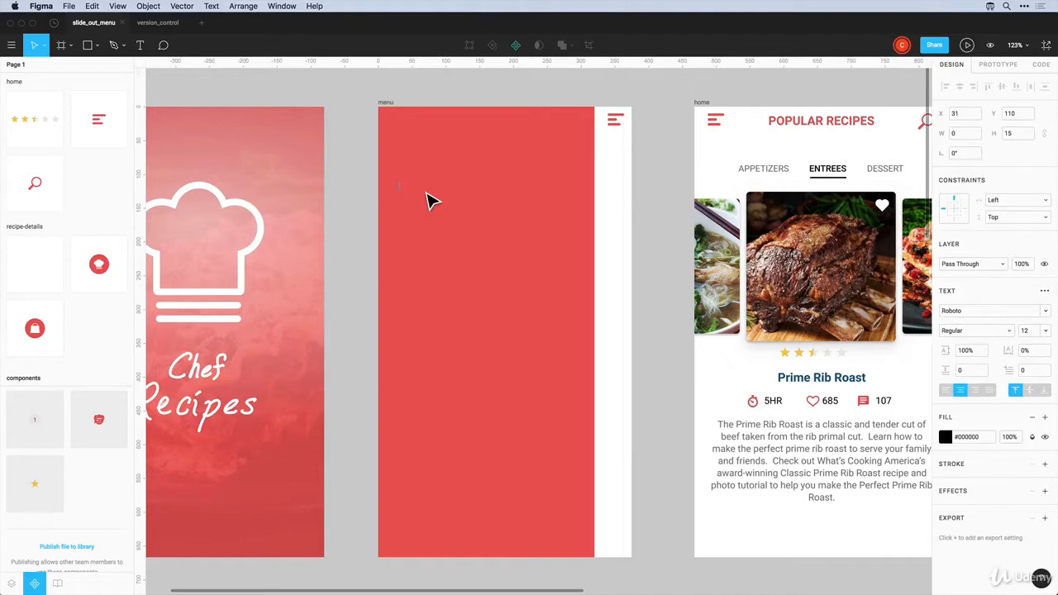
pyautogui.click(947, 390)
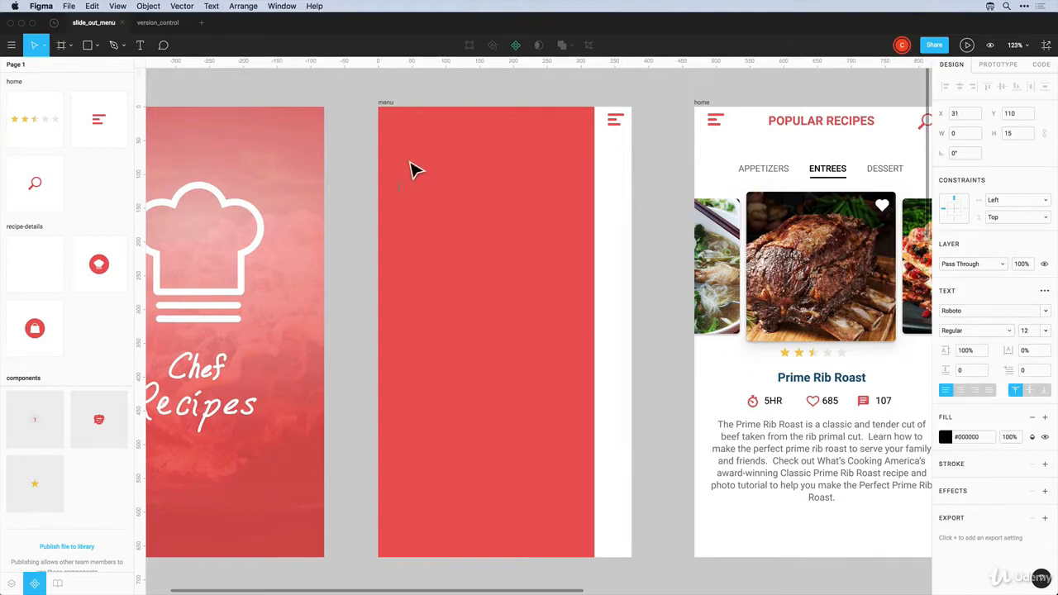
pyautogui.write('Popular recipes')
pyautogui.press('Return')
pyautogui.write('saved recipes')
pyautogui.press('Return')
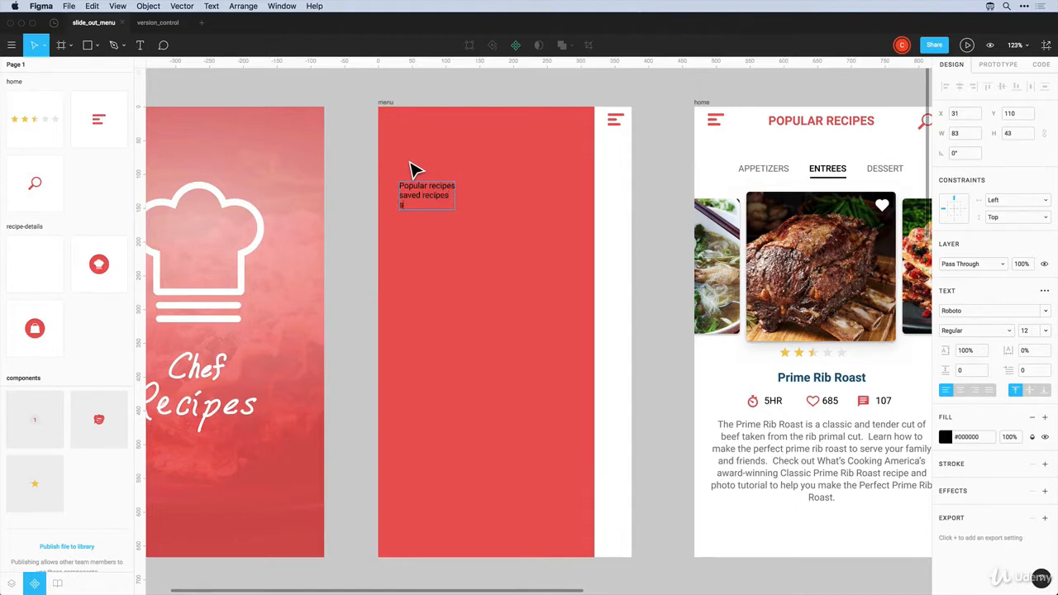
pyautogui.write('shopping list')
pyautogui.press('Return')
pyautogui.press('Escape')
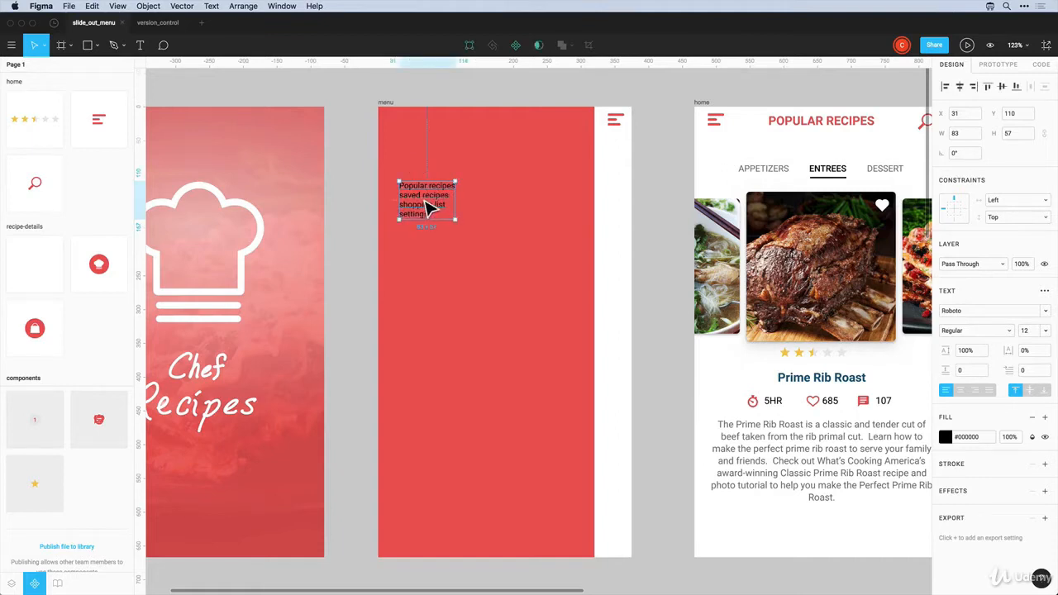
# Change the menu text's fill to white #FFFFFF and transform it to uppercase
pyautogui.click(945, 437)
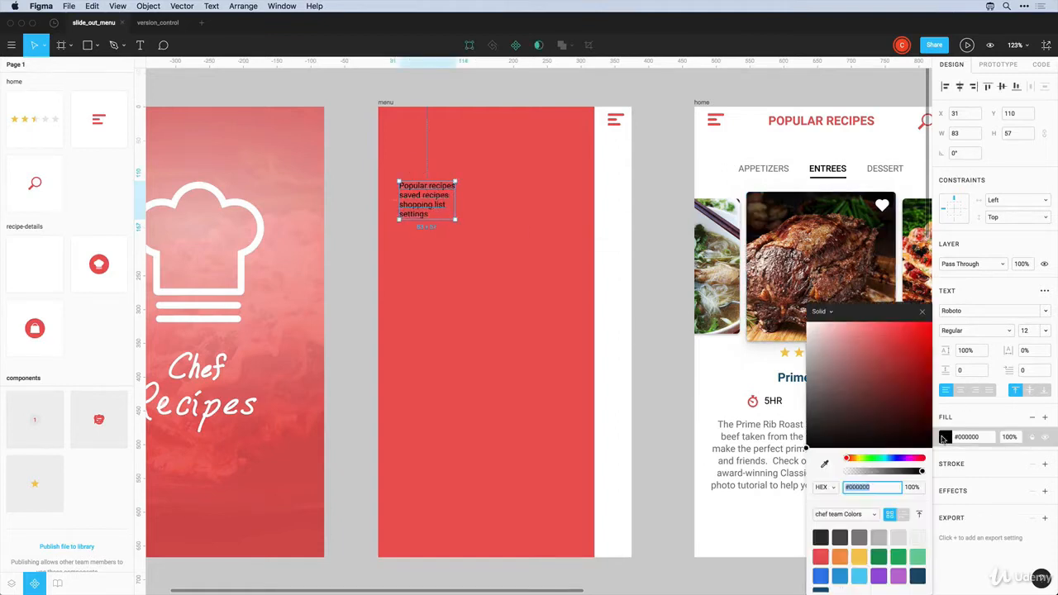
pyautogui.moveTo(818, 331); pyautogui.dragTo(806, 321)
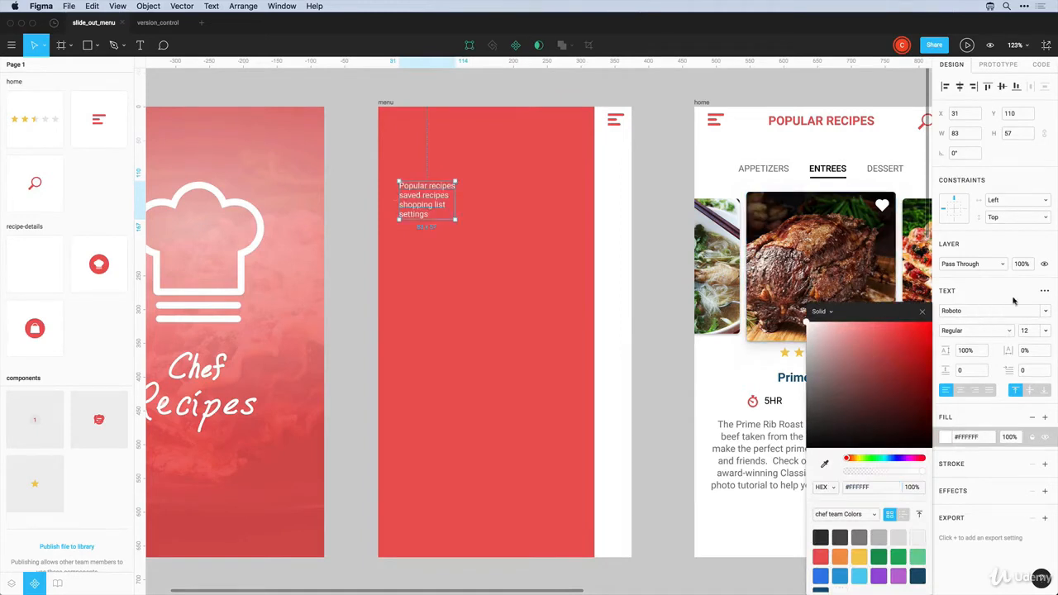
pyautogui.click(1044, 291)
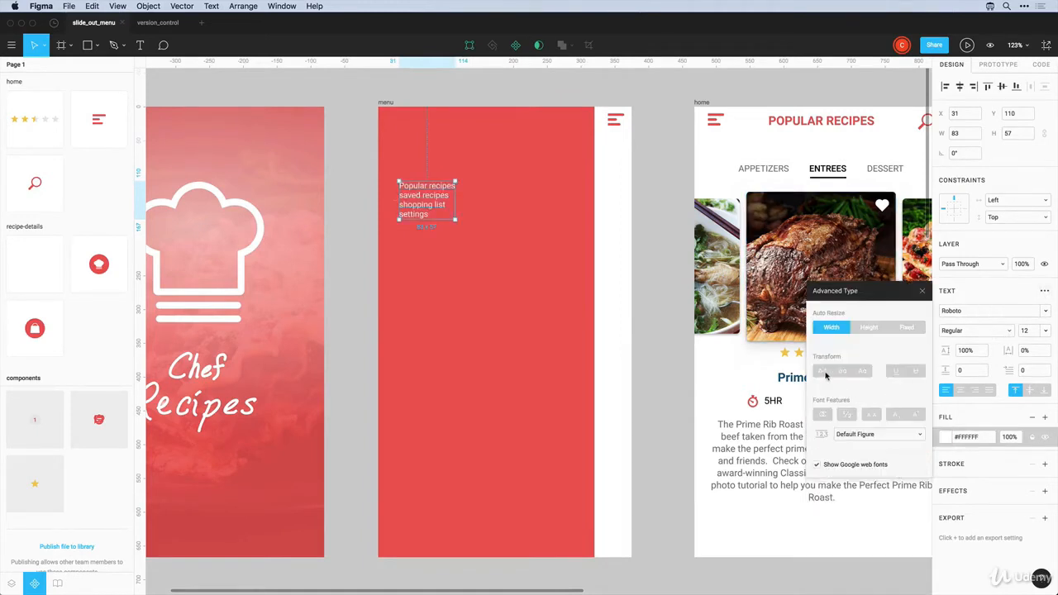
pyautogui.click(821, 372)
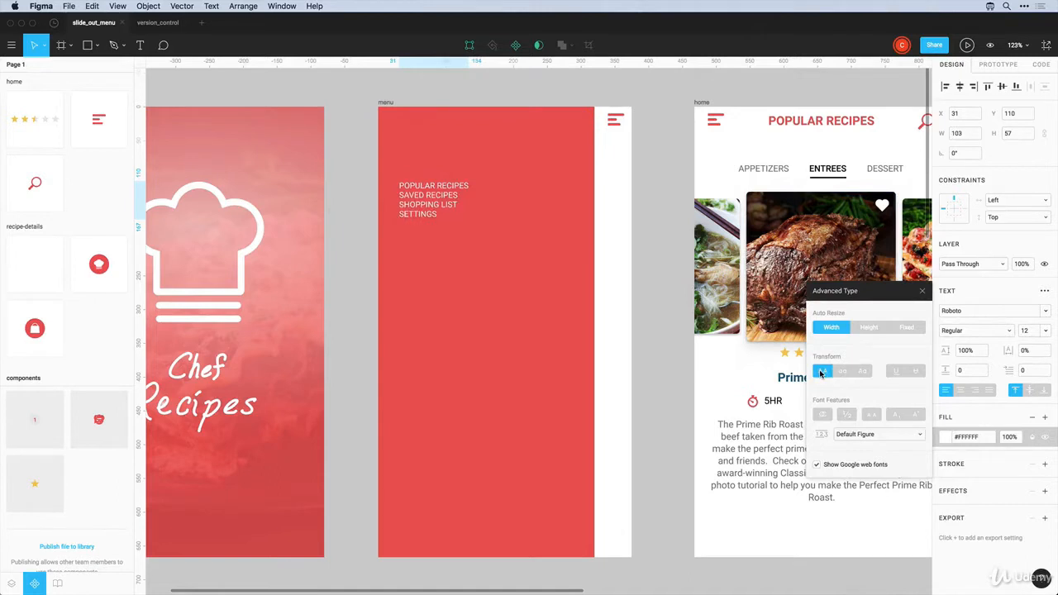
# Set the menu text's paragraph spacing to 30 and its font size to 20
pyautogui.click(967, 351)
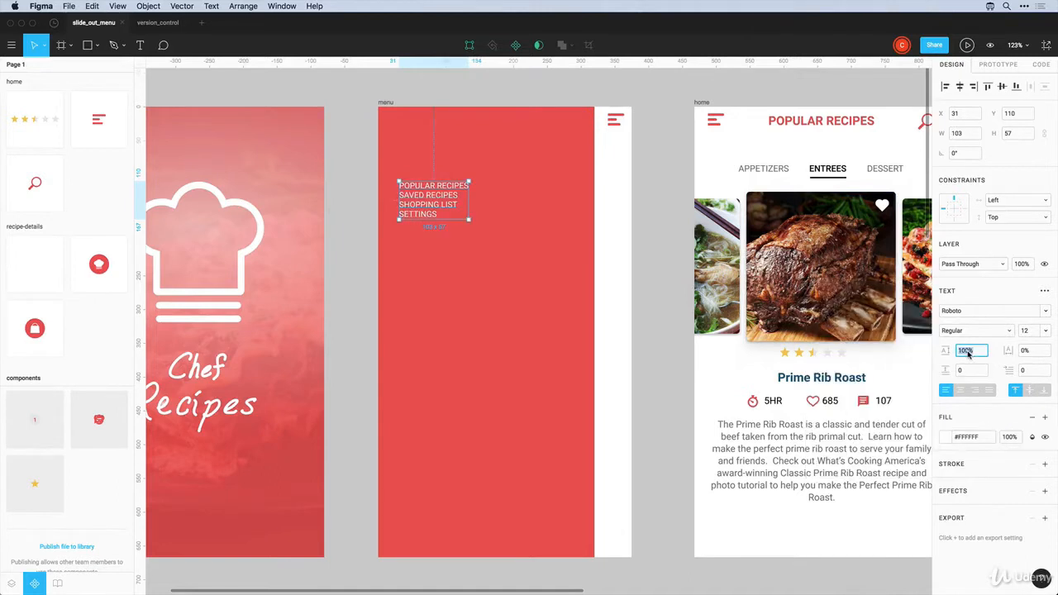
pyautogui.click(969, 371)
pyautogui.write('30')
pyautogui.press('Return')
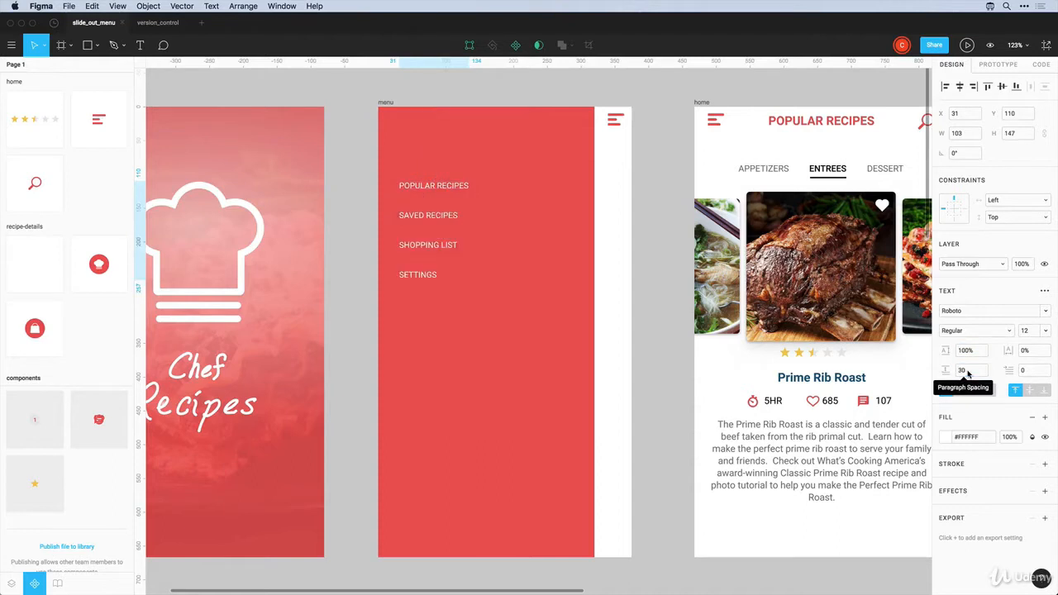
pyautogui.click(1027, 330)
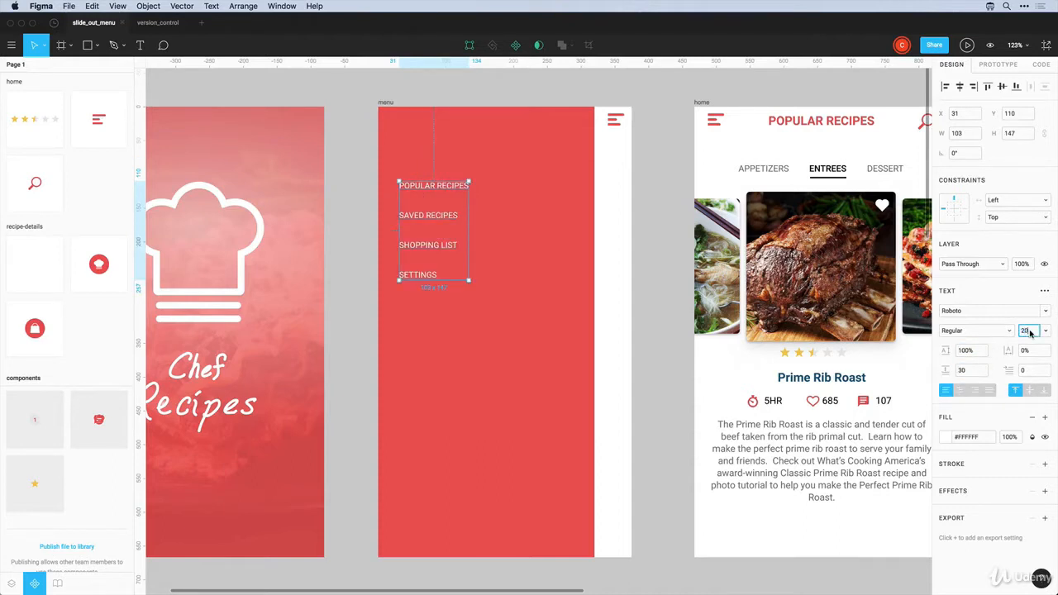
pyautogui.write('20')
pyautogui.press('Return')
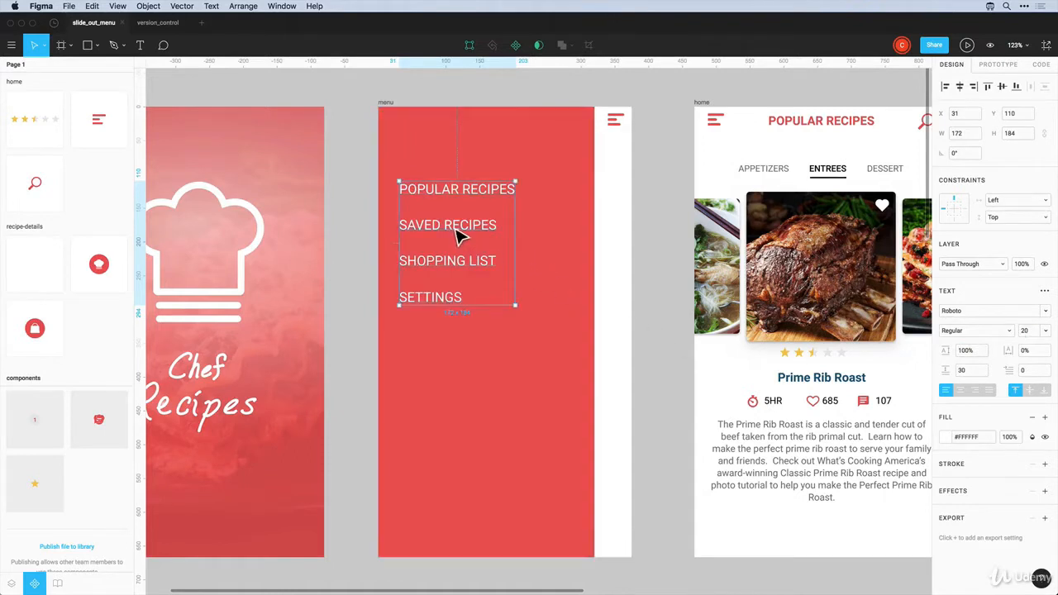
# Set the menu text's weight to Medium and move it to the red panel's left edge at X 0, about Y 71
pyautogui.moveTo(461, 237); pyautogui.dragTo(464, 255)
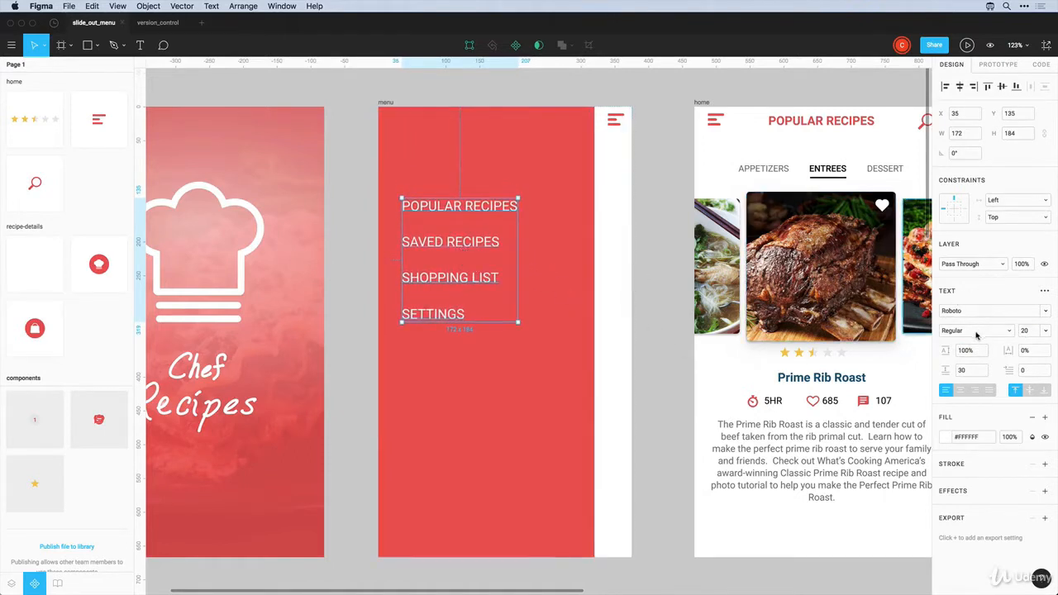
pyautogui.click(976, 331)
pyautogui.click(975, 357)
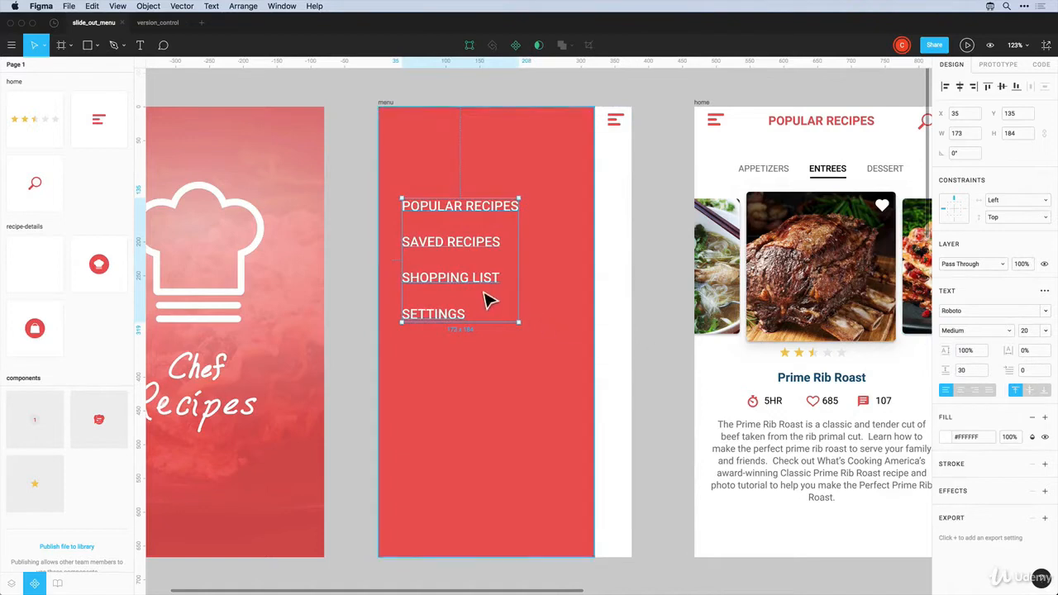
pyautogui.moveTo(456, 286); pyautogui.dragTo(426, 236)
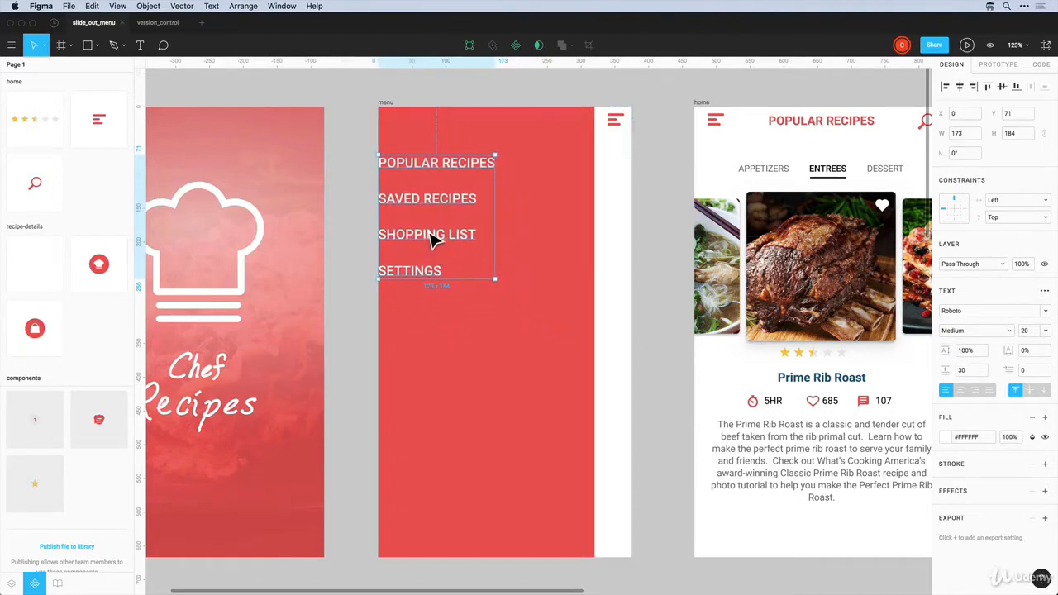
# Move the menu text away from the red panel's left edge to X 30
pyautogui.press('shift')
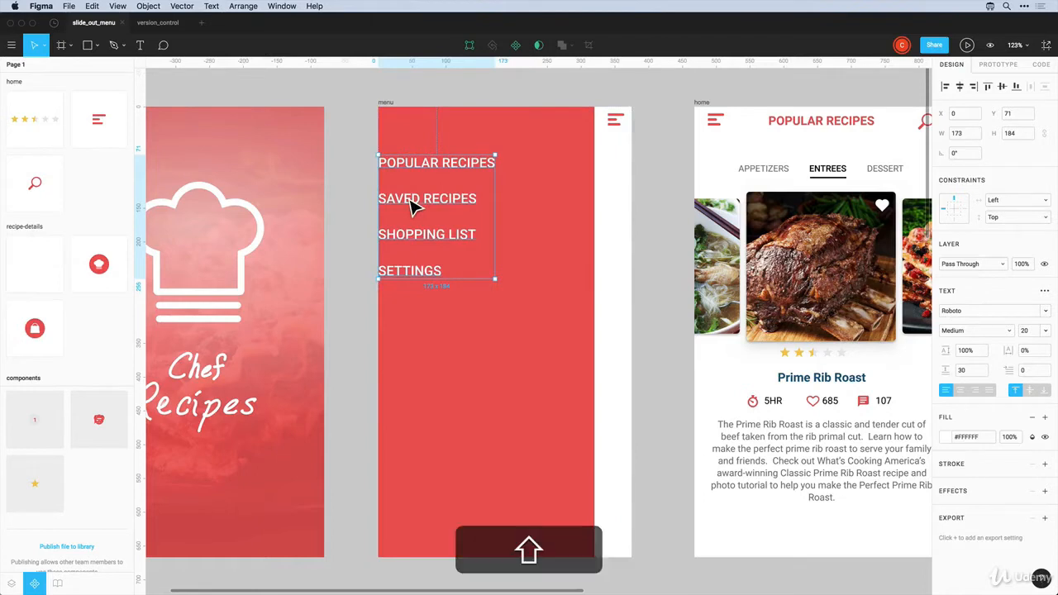
pyautogui.hotkey('shift', 'Right')
pyautogui.hotkey('shift', 'Right')
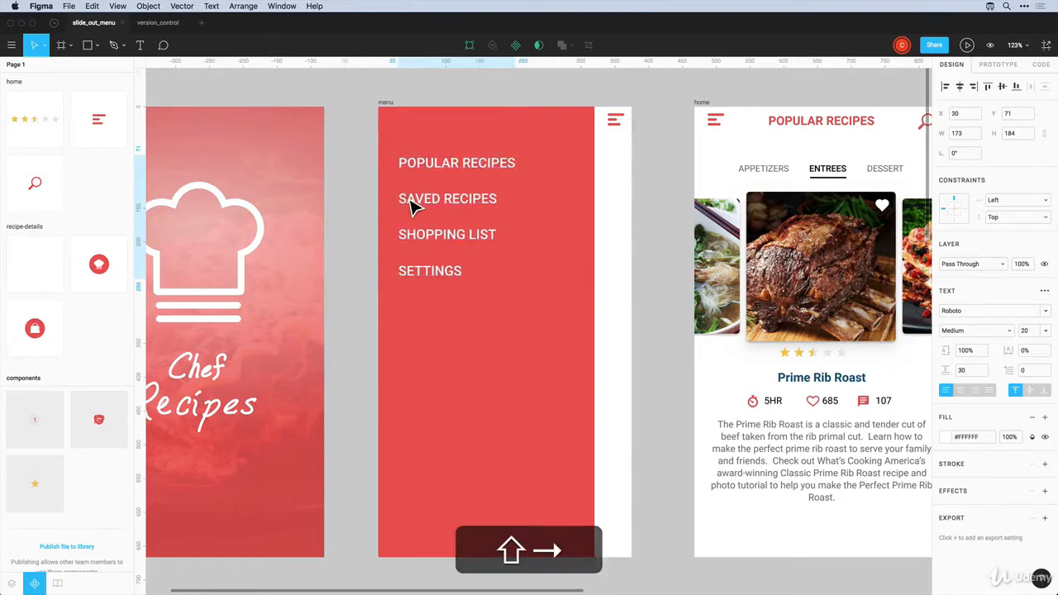
pyautogui.click(371, 236)
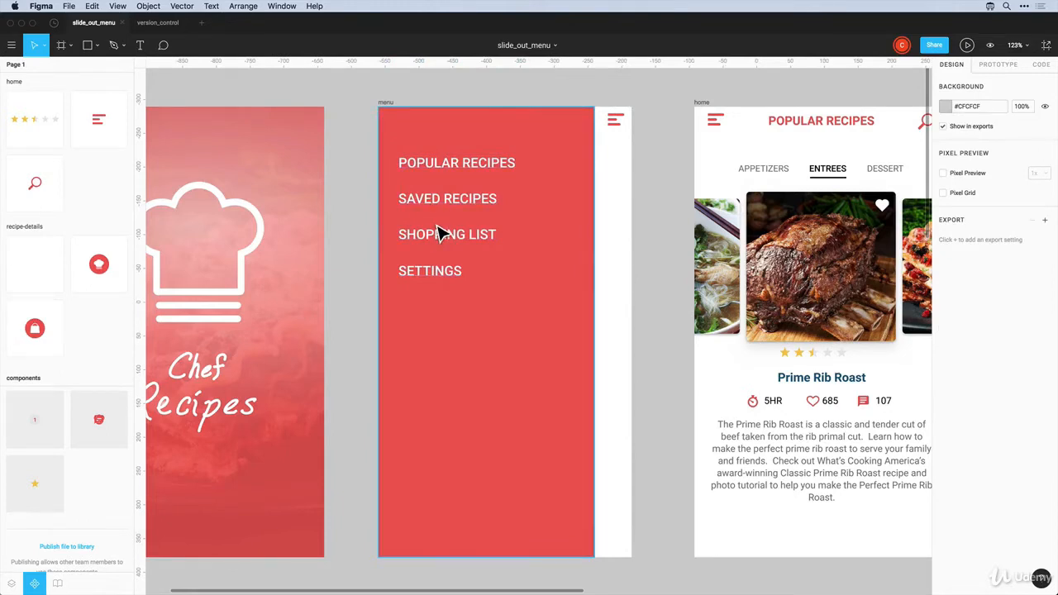
# Draw a vertical line 30 long just before "POPULAR RECIPES" and change its stroke to white #FFFFFF
pyautogui.press('l')
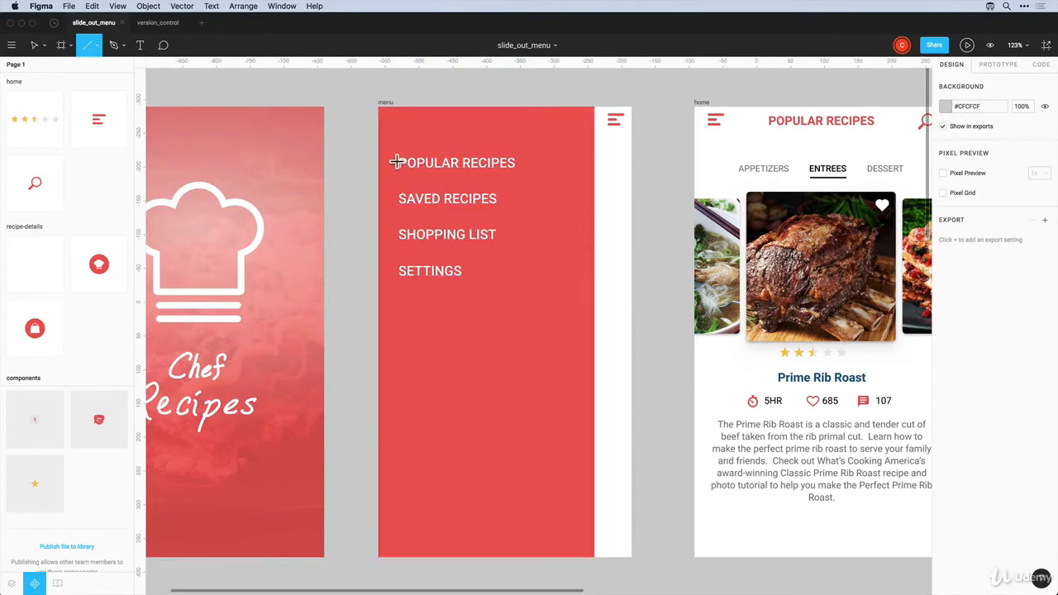
pyautogui.moveTo(388, 152); pyautogui.dragTo(389, 173)
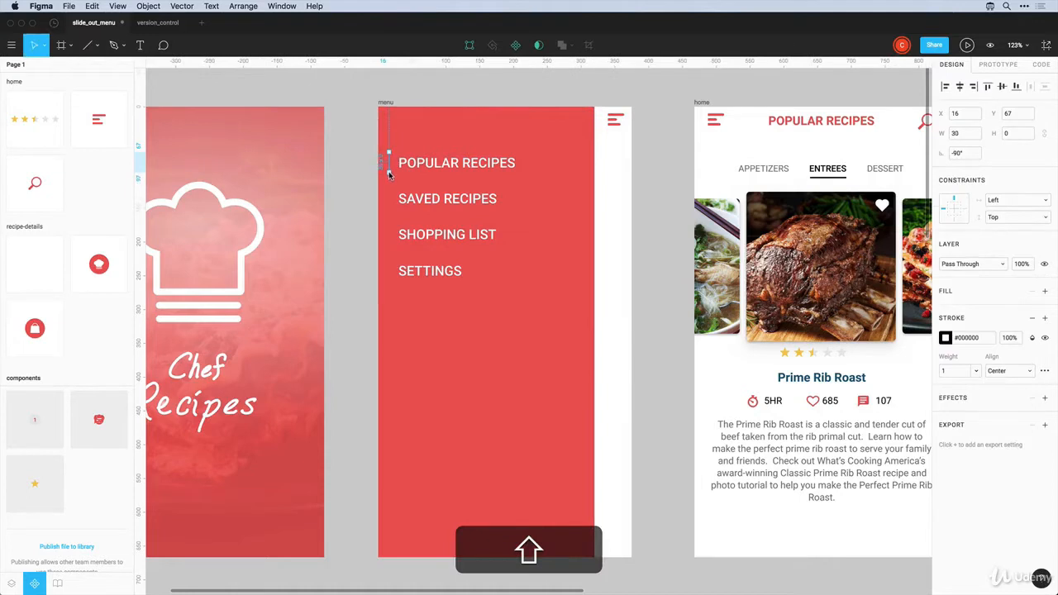
pyautogui.click(947, 338)
pyautogui.moveTo(875, 354); pyautogui.dragTo(806, 322)
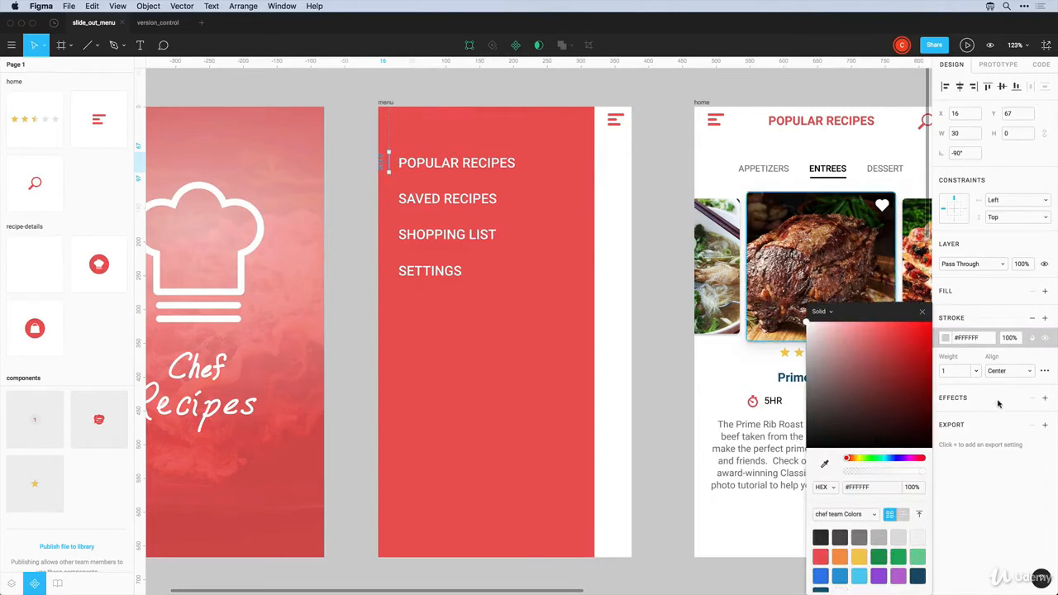
# Set the vertical line's stroke weight to 5 and its cap to Round
pyautogui.click(946, 373)
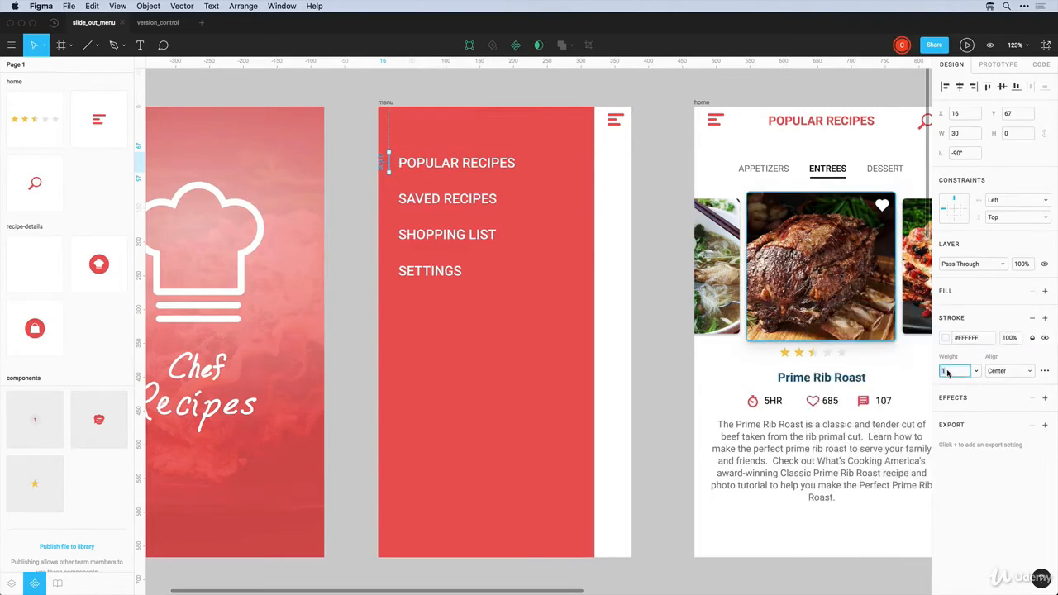
pyautogui.write('5')
pyautogui.press('Return')
pyautogui.click(1044, 370)
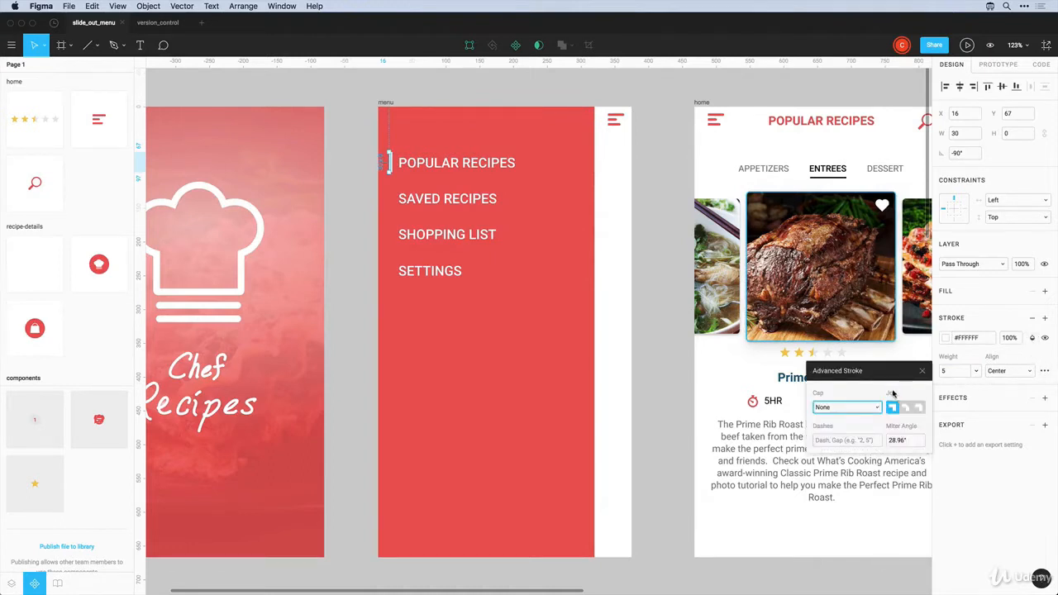
pyautogui.click(857, 407)
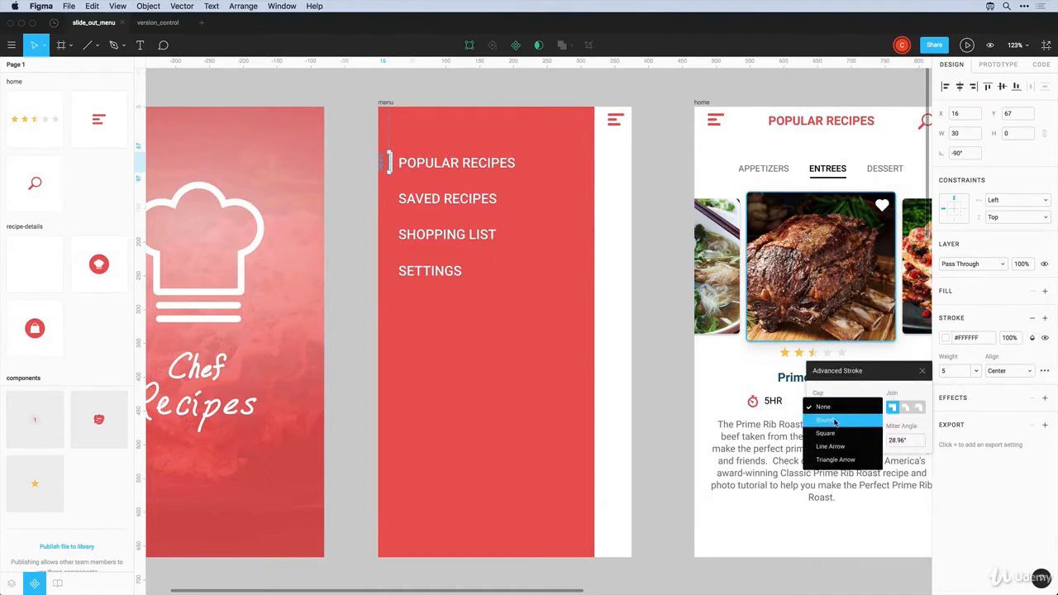
pyautogui.click(835, 422)
pyautogui.click(922, 370)
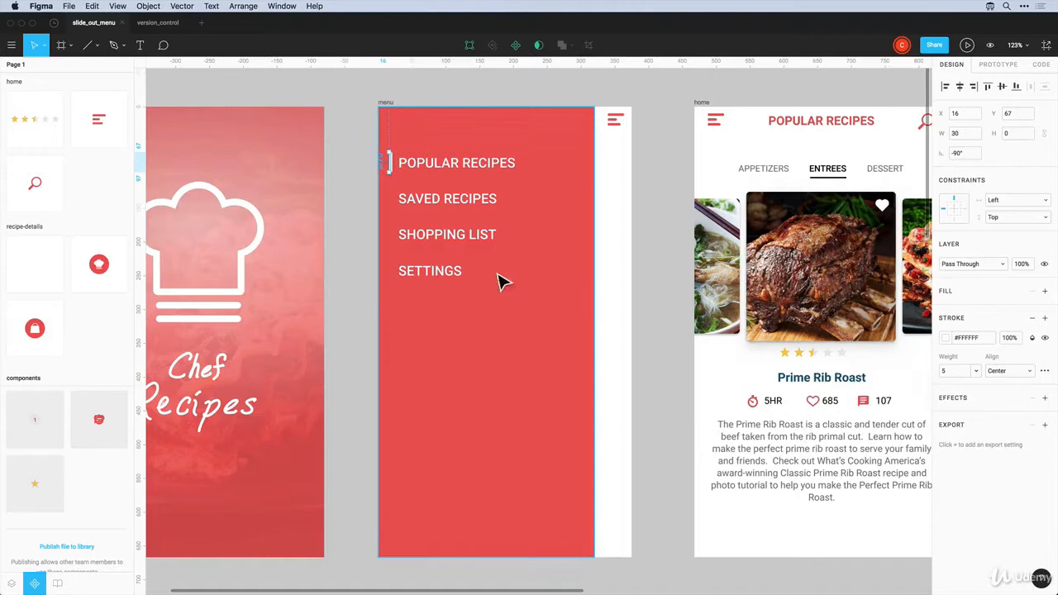
# Nudge the white marker line down to Y 68
pyautogui.click(364, 262)
pyautogui.click(392, 162)
pyautogui.press('Down')
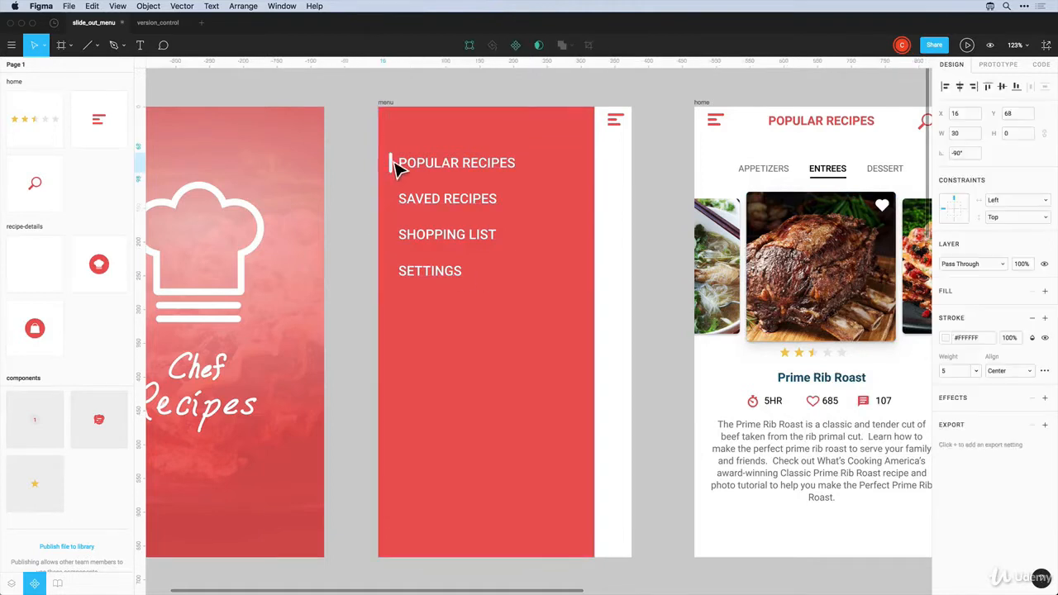
pyautogui.click(361, 190)
# Place a copy of the menu text at X 30, about Y 616, with its wording replaced by the profile's full name
pyautogui.moveTo(417, 202); pyautogui.dragTo(427, 457)
pyautogui.scroll(1, 427, 457)
pyautogui.doubleClick(427, 458)
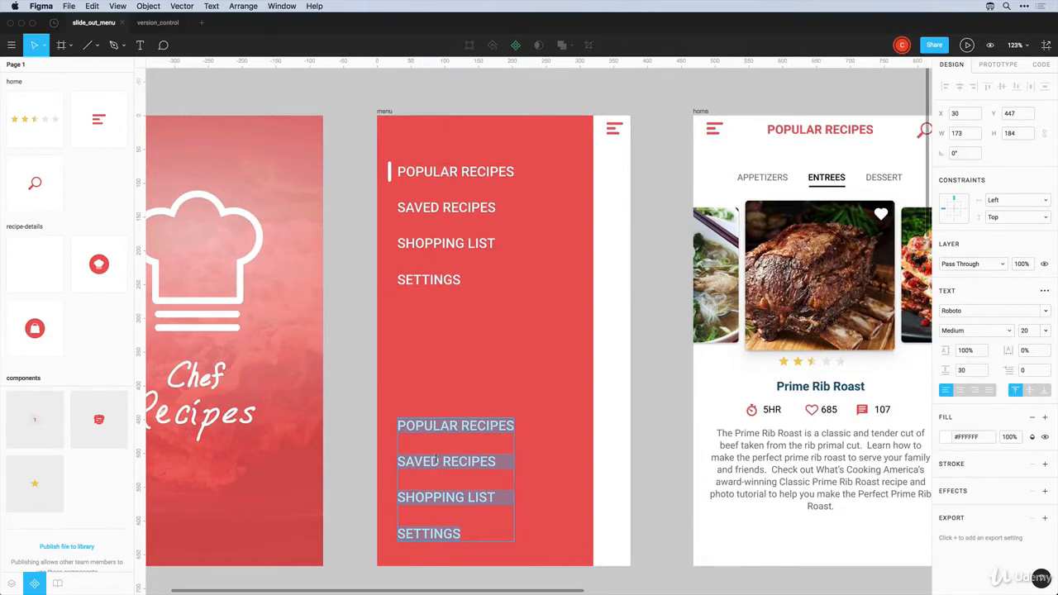
pyautogui.write('HARRY T')
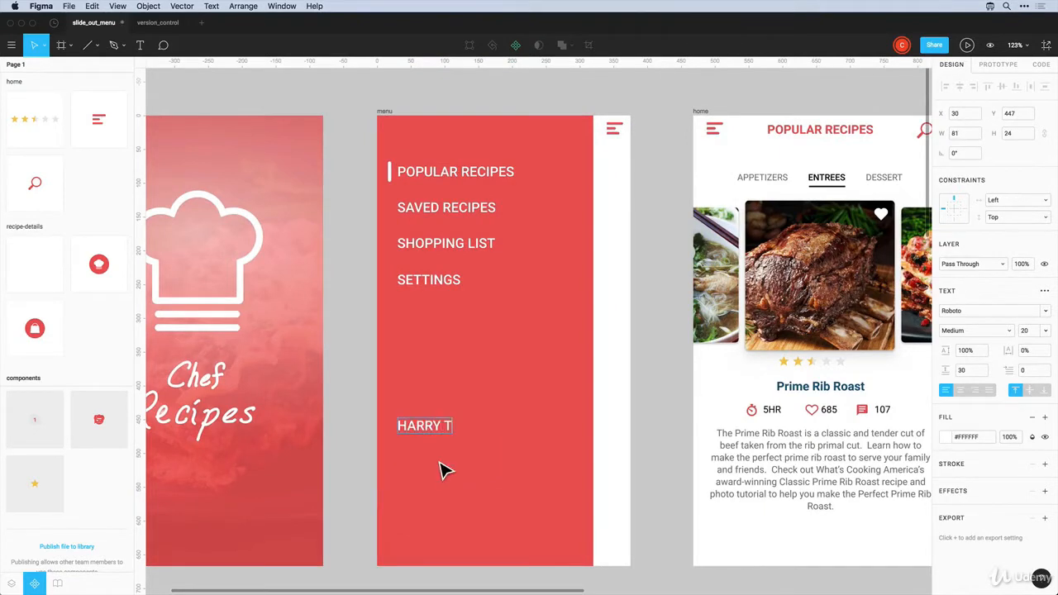
pyautogui.write('RUMAN')
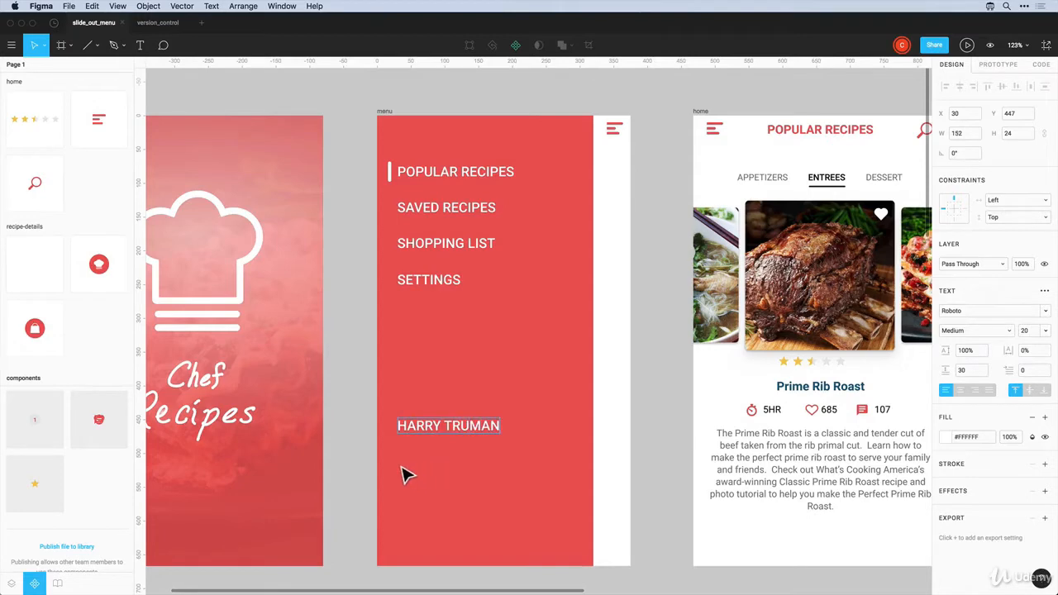
pyautogui.press('Escape')
pyautogui.moveTo(427, 439); pyautogui.dragTo(424, 545)
# Draw a circle directly above the profile name on the red panel and set its size to 46 × 46
pyautogui.press('o')
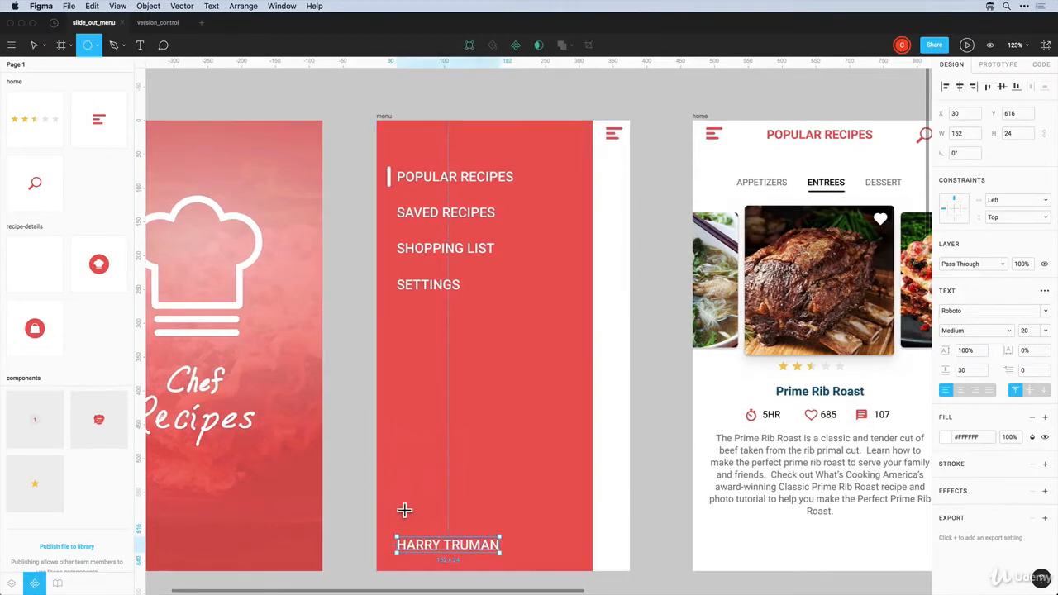
pyautogui.moveTo(396, 491); pyautogui.dragTo(424, 528)
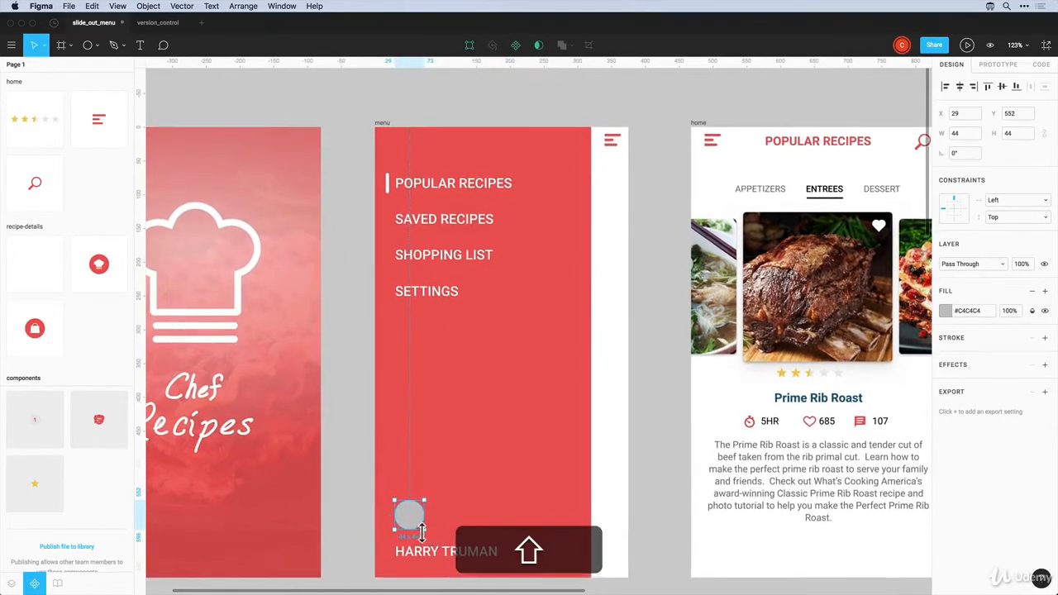
pyautogui.click(1022, 135)
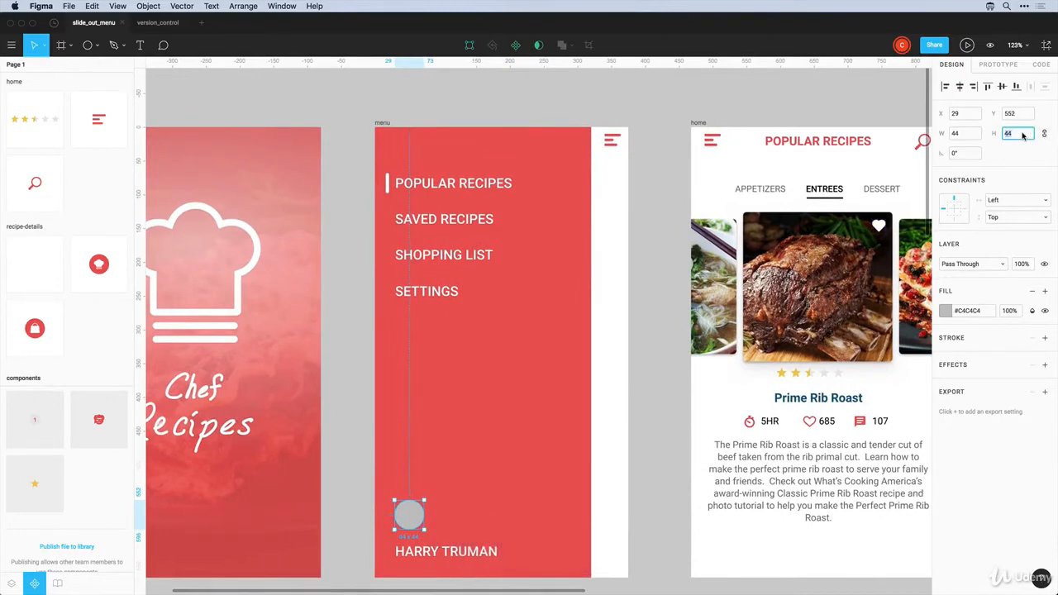
pyautogui.write('46')
pyautogui.press('Return')
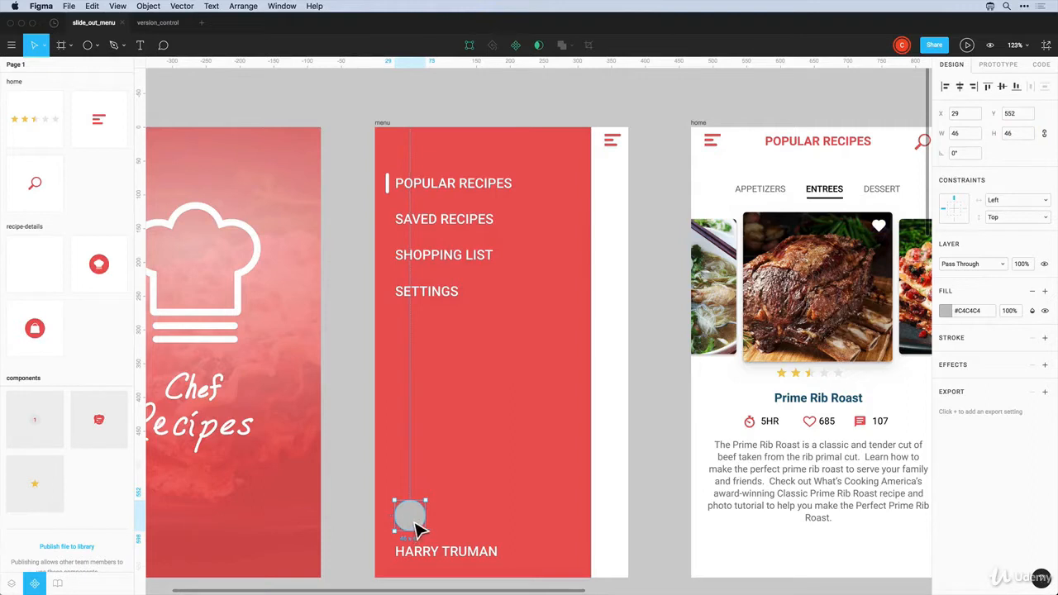
# Change the circle's fill to an image, using avatar.png from the assets folder
pyautogui.click(945, 314)
pyautogui.click(825, 318)
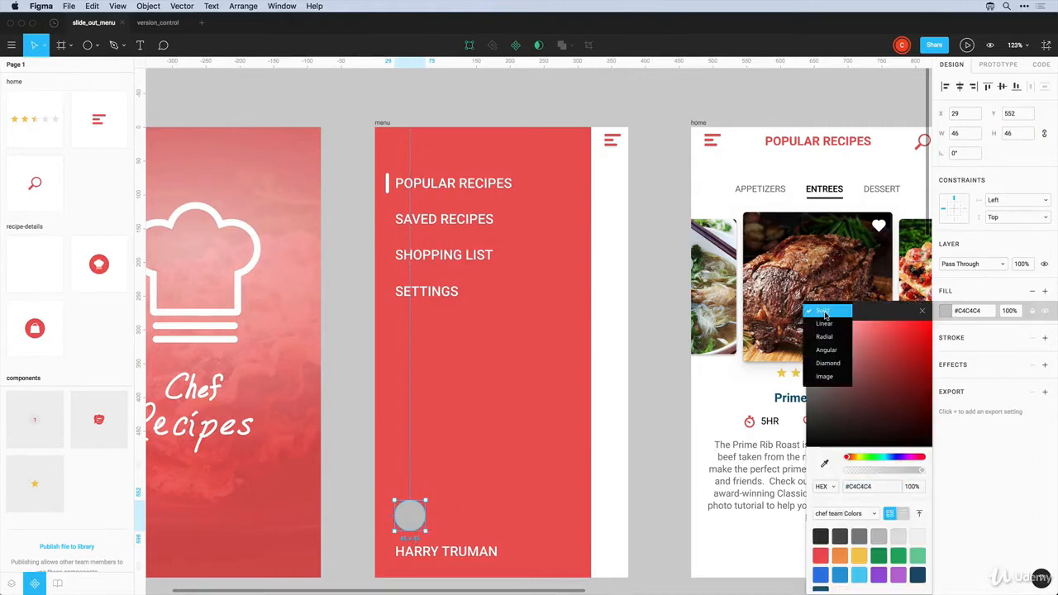
pyautogui.click(832, 379)
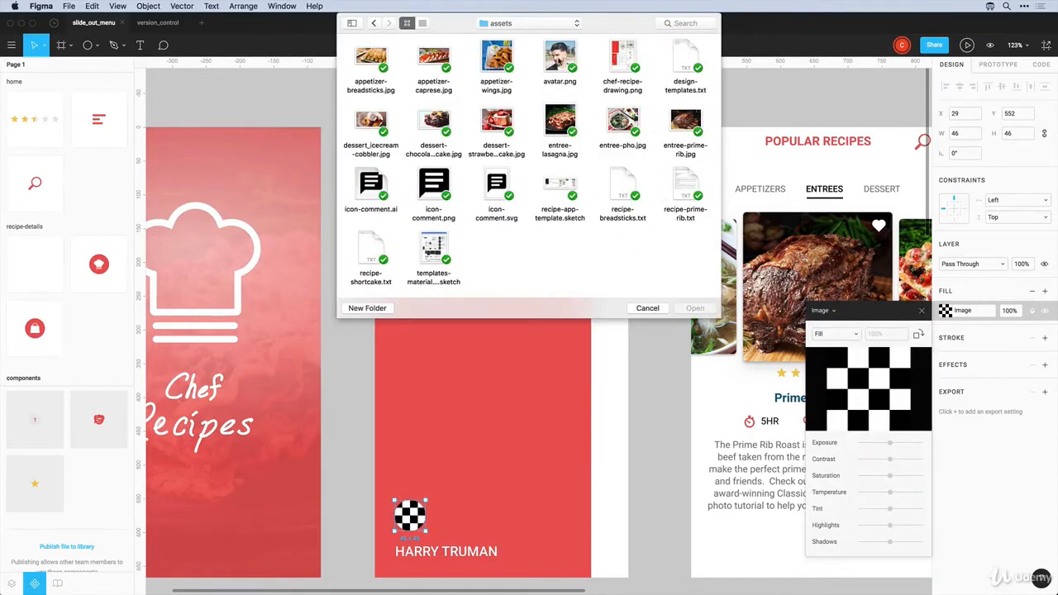
pyautogui.click(558, 62)
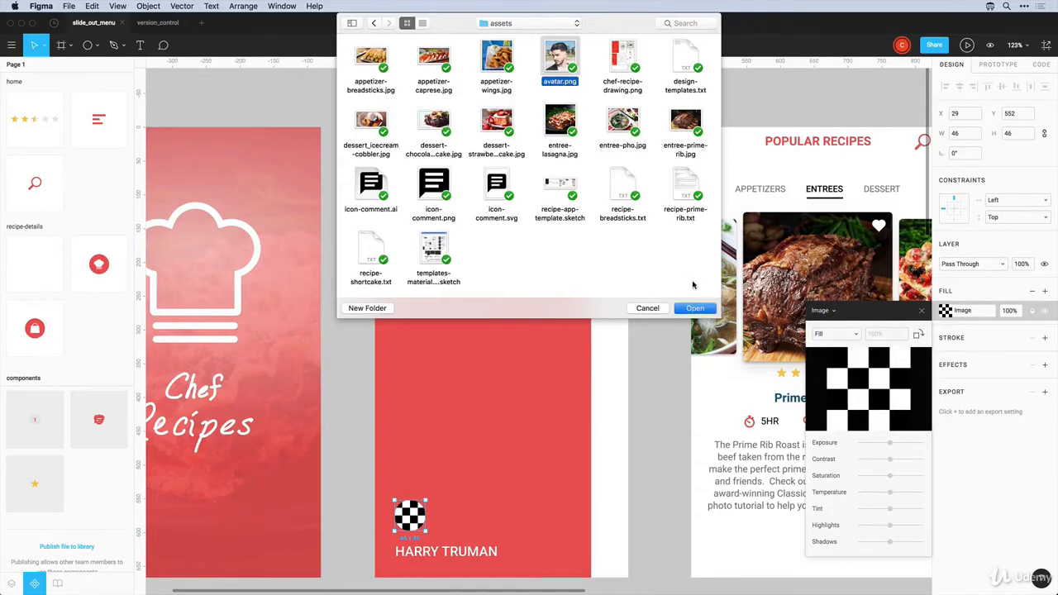
pyautogui.click(694, 308)
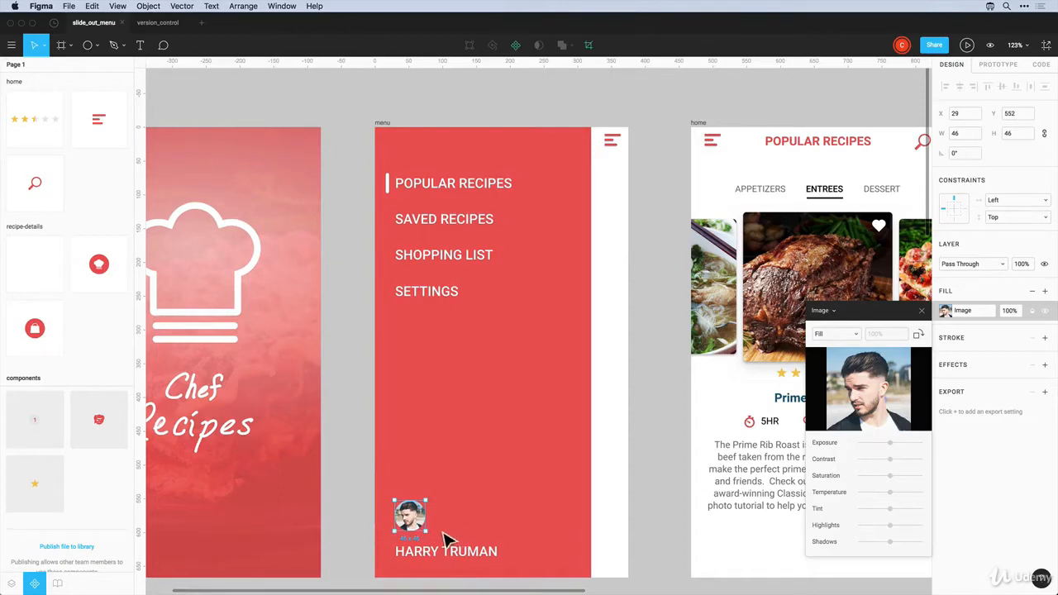
pyautogui.click(922, 312)
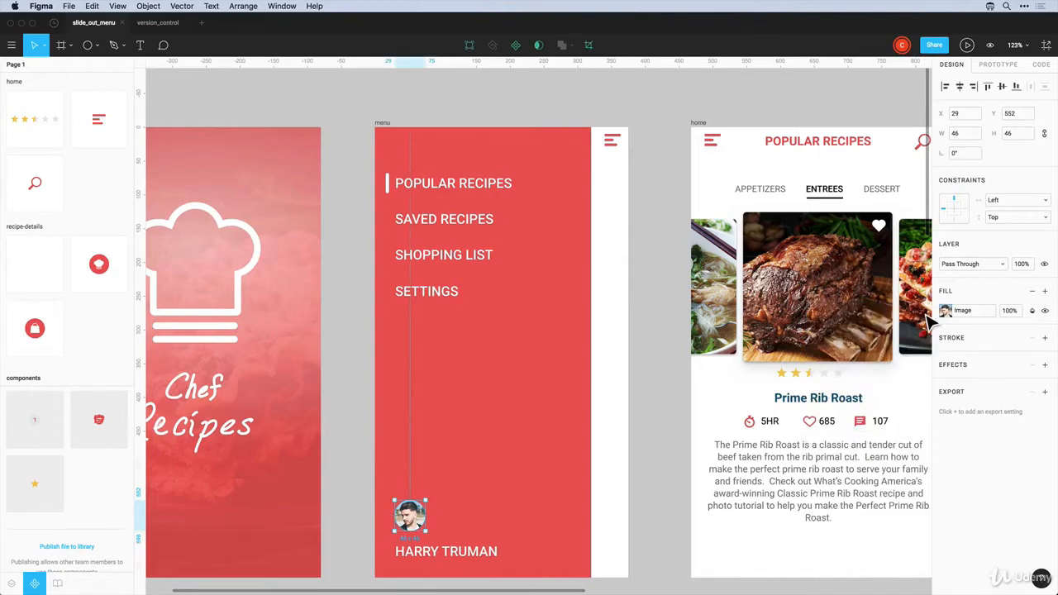
pyautogui.click(652, 354)
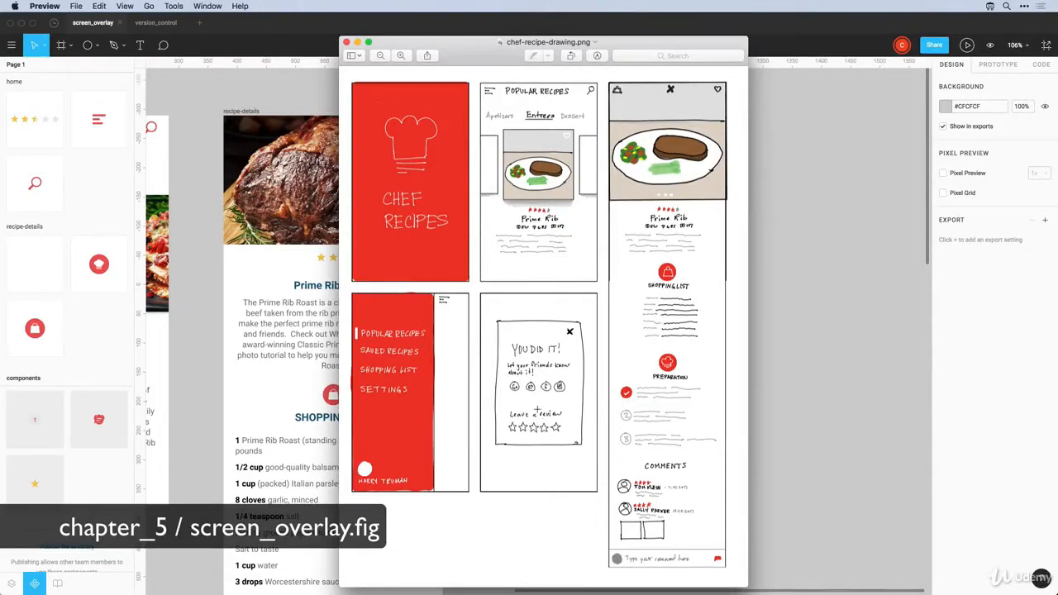
# Examine the recipe-details screen's preparation steps and the blurred recipe-details-complete frame in the screen_overlay file
pyautogui.click(295, 389)
pyautogui.scroll(-5, 298, 393)
pyautogui.scroll(-3, 281, 438)
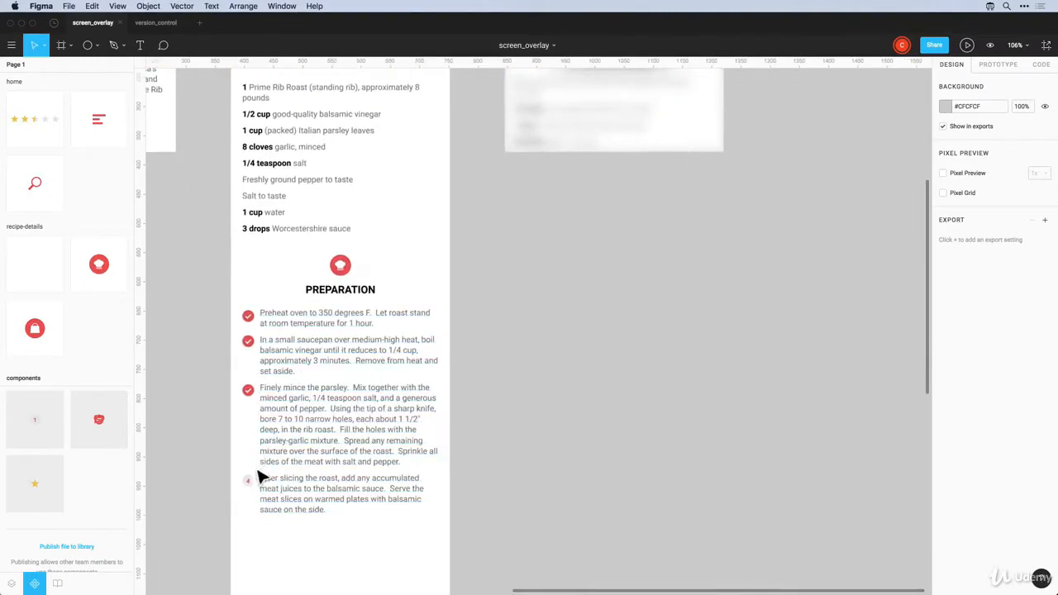
pyautogui.scroll(8, 252, 491)
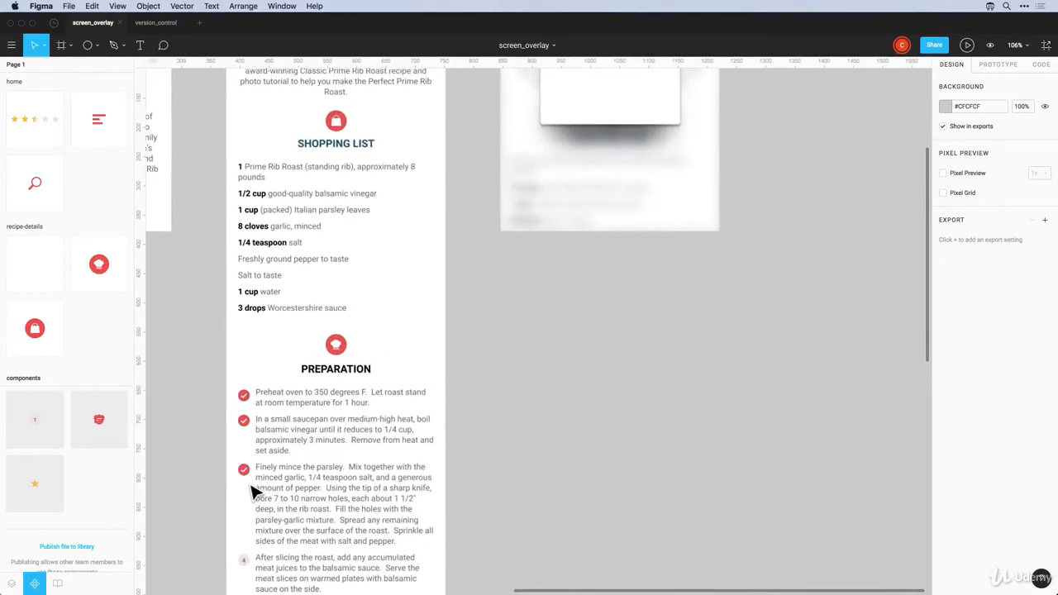
pyautogui.scroll(8, 295, 420)
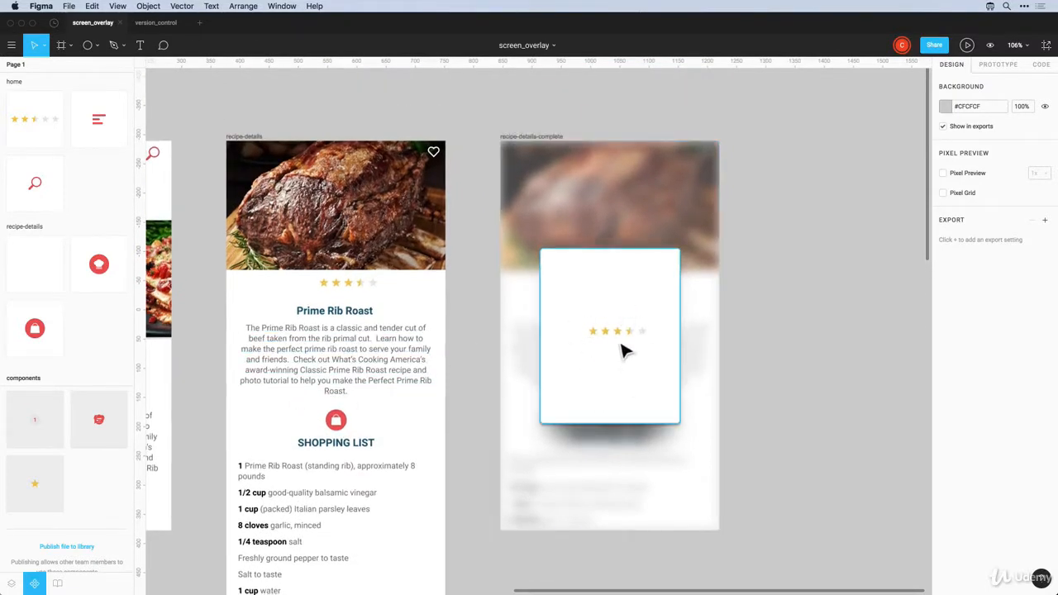
pyautogui.scroll(3, 531, 182)
pyautogui.scroll(-1, 534, 183)
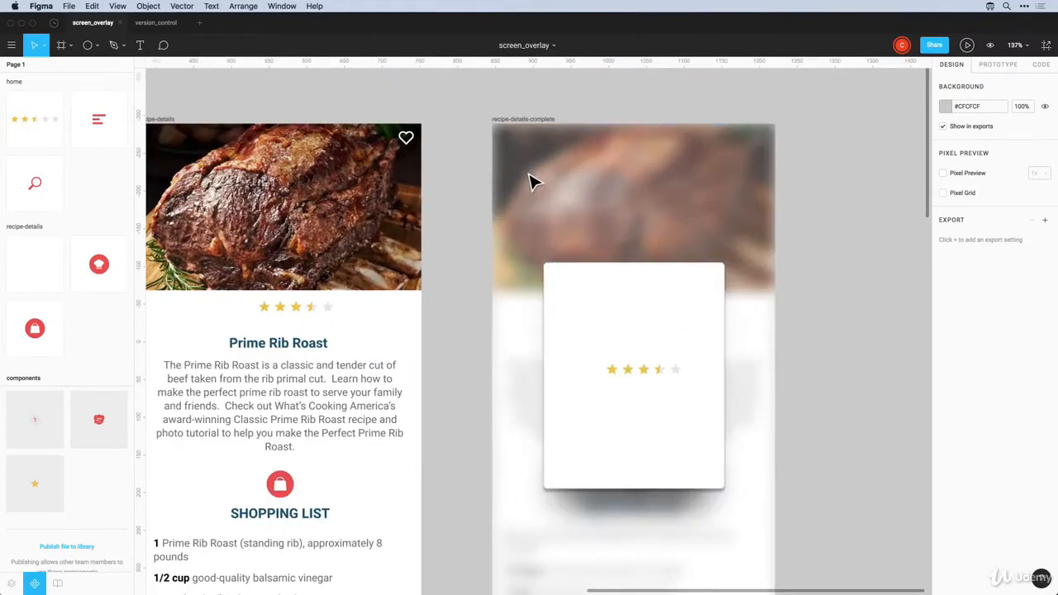
# Move the background-blur rectangle in the recipe-details-complete frame aside to about X 266, Y 71
pyautogui.moveTo(531, 178); pyautogui.dragTo(709, 236)
pyautogui.click(506, 190)
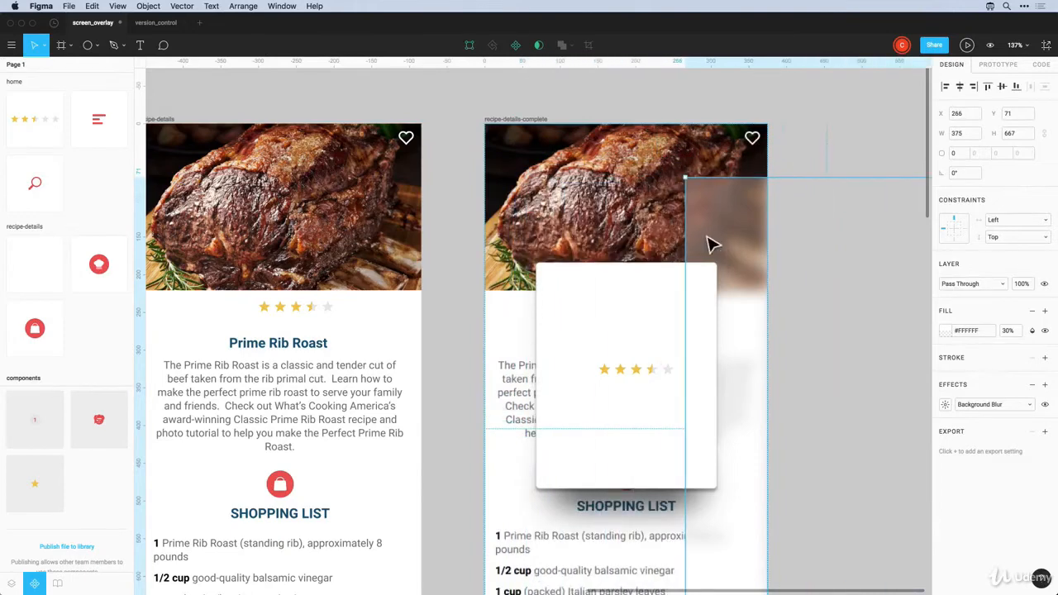
# Move the recipe-details-complete frame to about X 832, Y -289, beside the recipe-details frame
pyautogui.click(556, 194)
pyautogui.moveTo(556, 194); pyautogui.dragTo(568, 204)
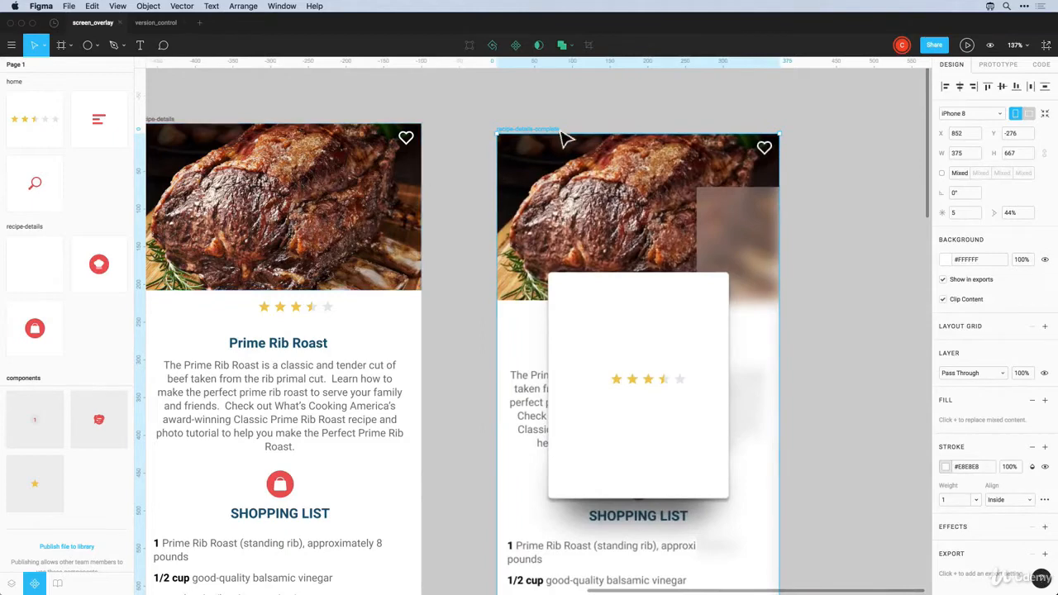
pyautogui.moveTo(546, 141); pyautogui.dragTo(531, 134)
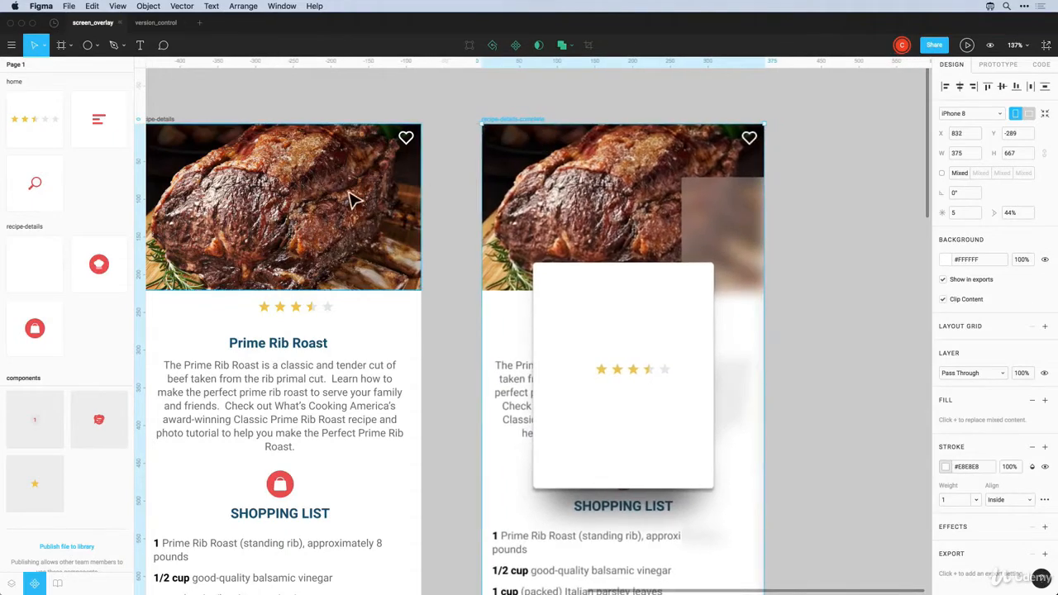
pyautogui.click(462, 219)
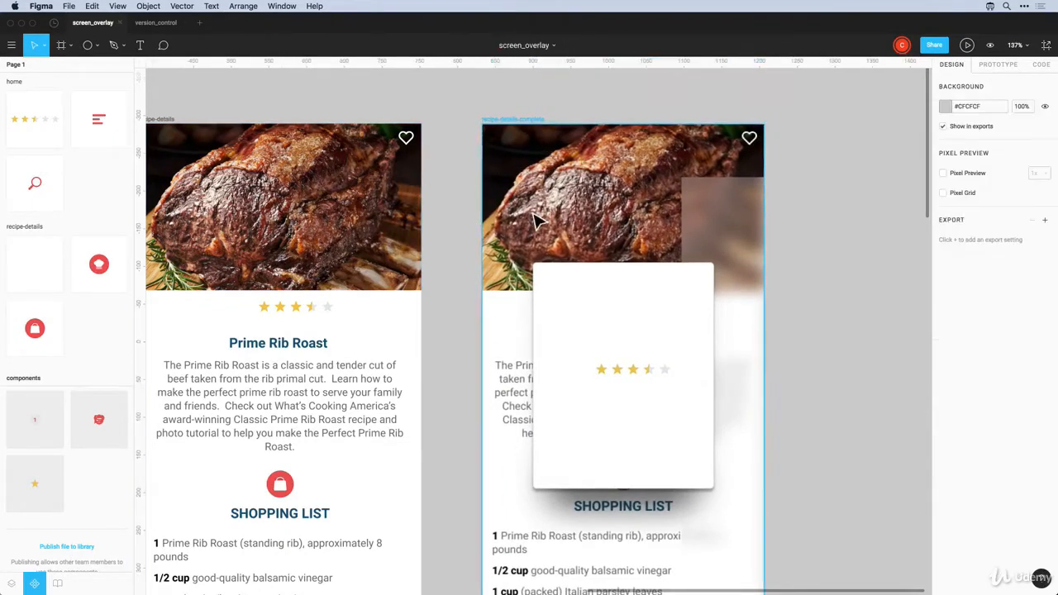
# Move the background-blur rectangle back over the recipe-details-complete frame at X 0, Y 1
pyautogui.doubleClick(533, 208)
pyautogui.moveTo(696, 215); pyautogui.dragTo(555, 187)
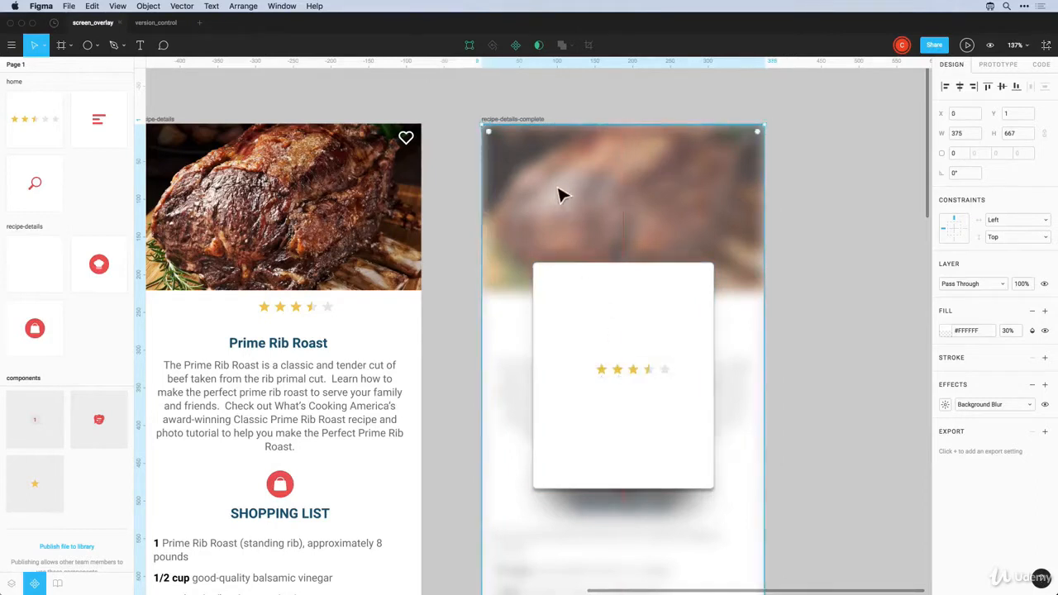
# Select the white card behind the star rating in the recipe-details-complete frame and inspect its properties
pyautogui.scroll(-1, 555, 170)
pyautogui.scroll(-3, 556, 186)
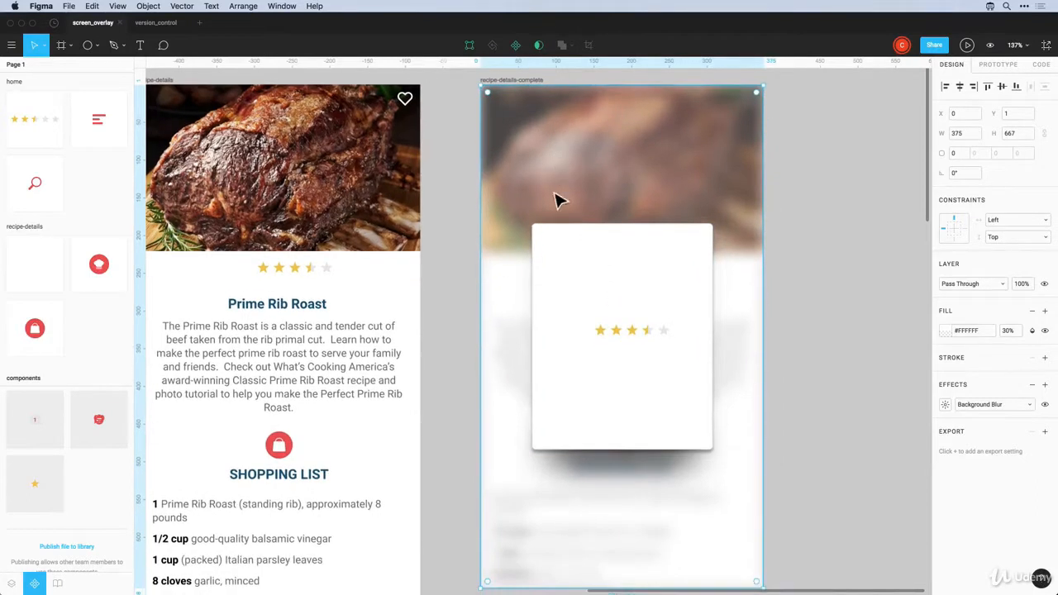
pyautogui.click(567, 272)
pyautogui.scroll(-4, 583, 269)
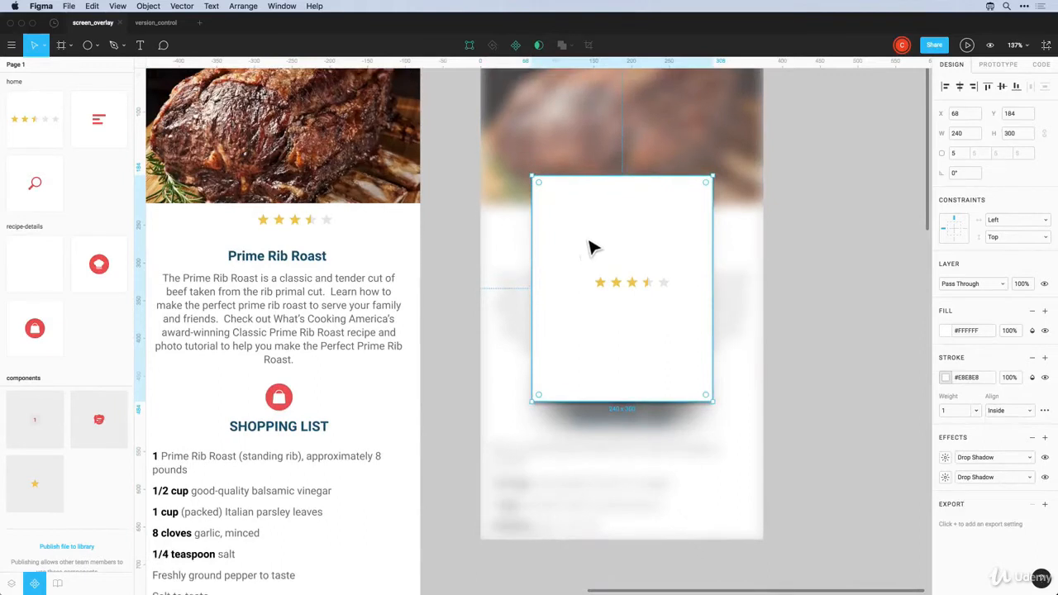
# Move the star rating within the white card of the recipe-details-complete frame to X 135, Y 308
pyautogui.scroll(-1, 612, 227)
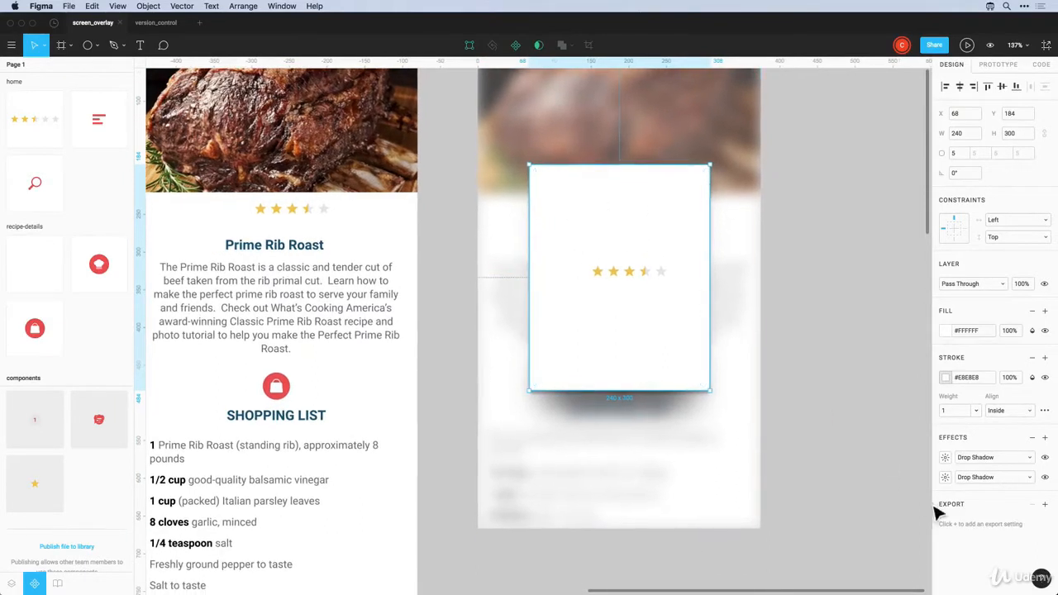
pyautogui.click(636, 285)
pyautogui.moveTo(630, 276); pyautogui.dragTo(622, 269)
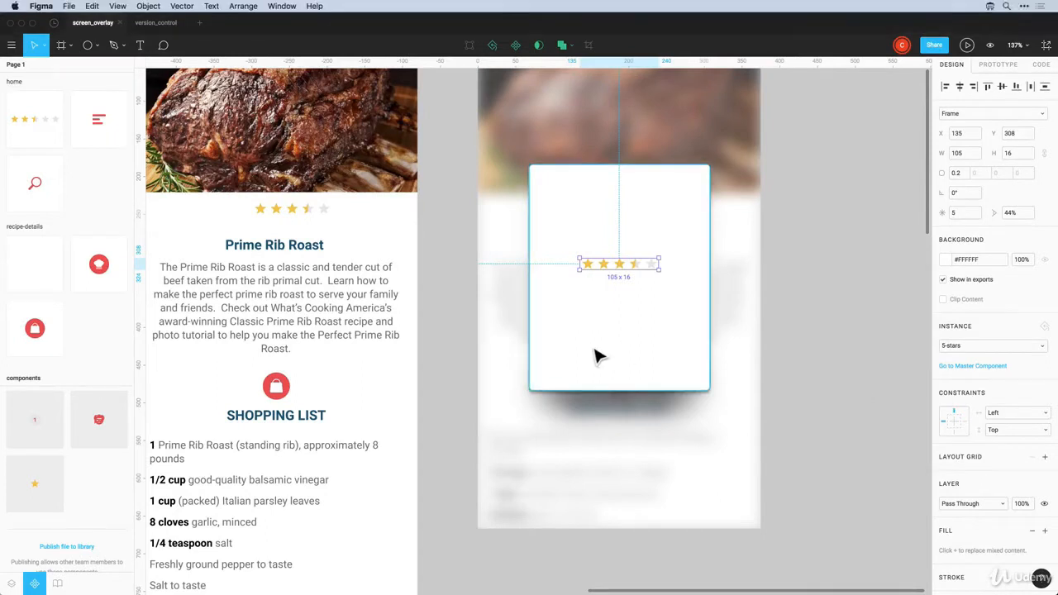
# Copy the "Prime Rib Roast" heading onto the white card above the stars and change its text to "YOU DID IT!"
pyautogui.click(263, 250)
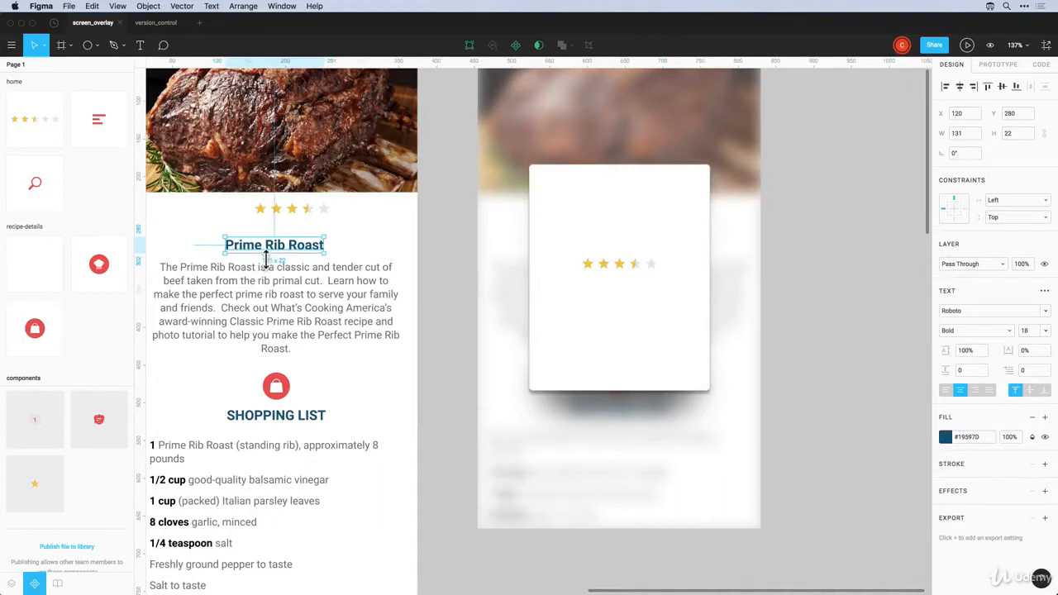
pyautogui.moveTo(264, 252); pyautogui.dragTo(610, 207)
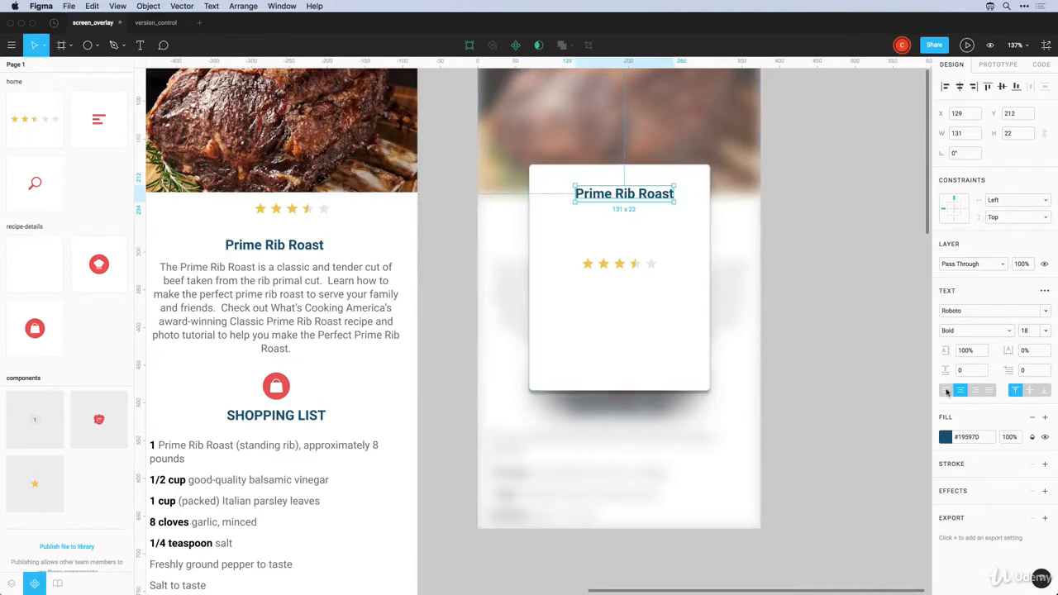
pyautogui.doubleClick(609, 193)
pyautogui.write('Y')
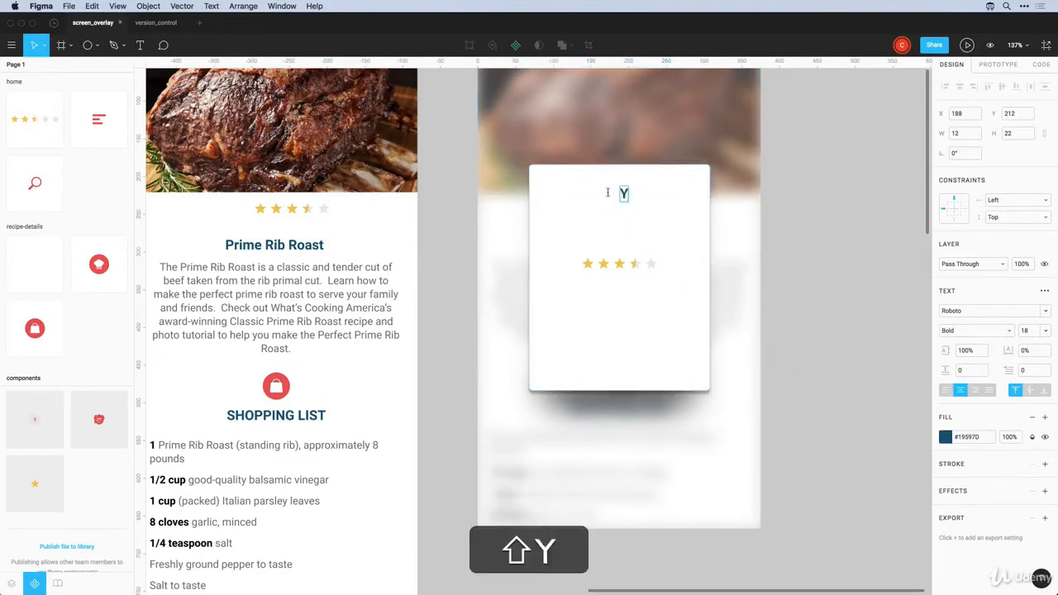
pyautogui.write('OU DID IT!')
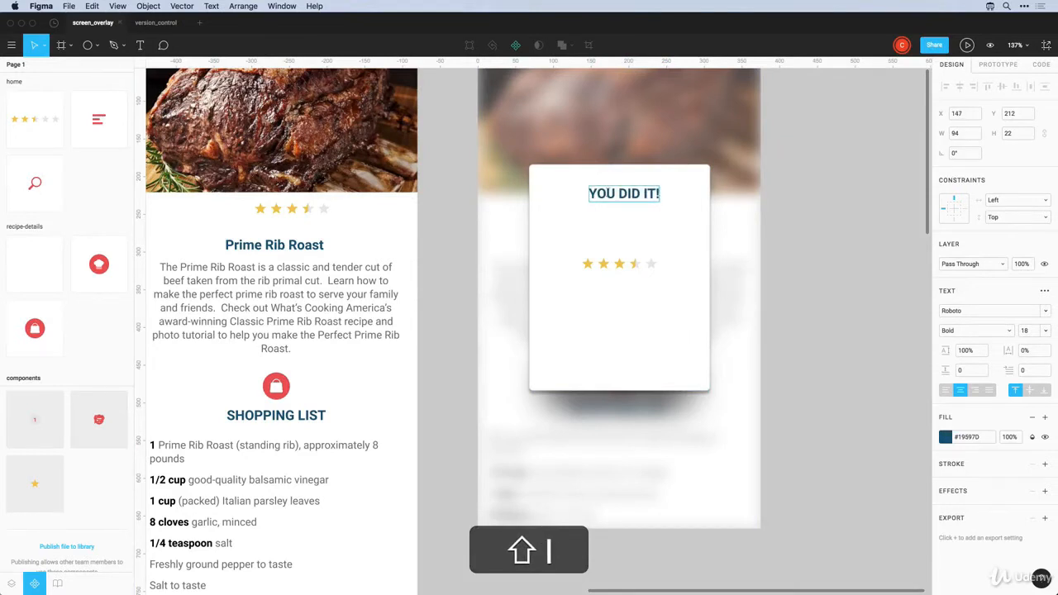
# Copy the recipe description paragraph under the "YOU DID IT!" heading and replace its text with "Let your friends know about it"
pyautogui.click(306, 304)
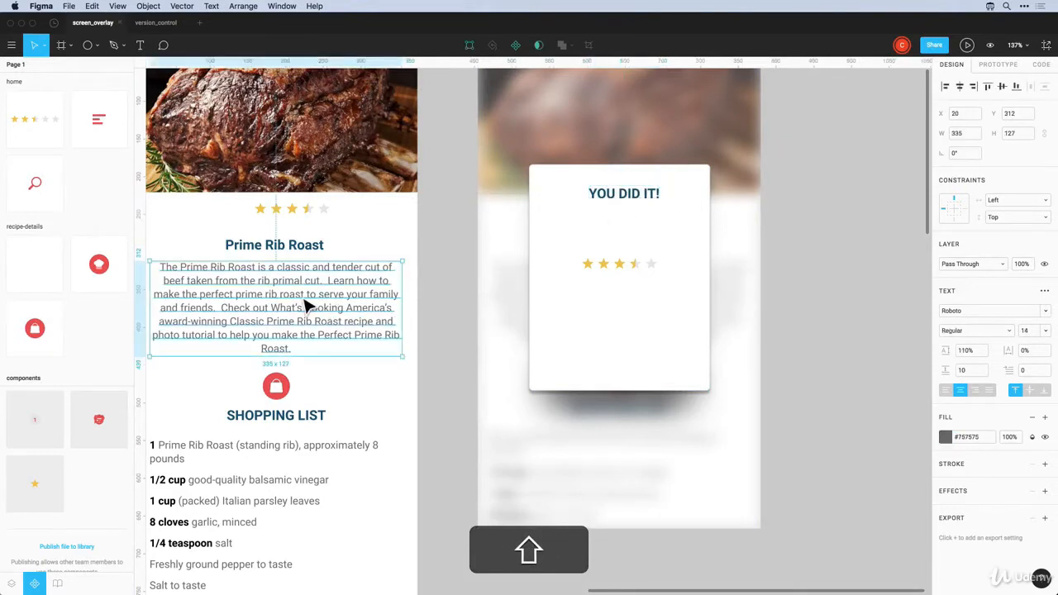
pyautogui.moveTo(281, 292); pyautogui.dragTo(633, 237)
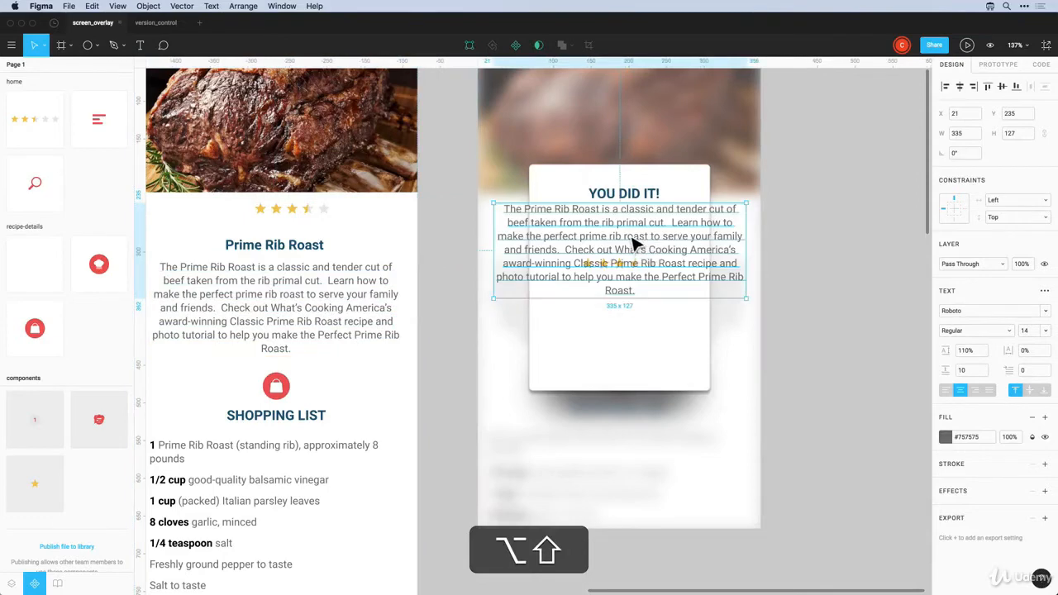
pyautogui.doubleClick(624, 235)
pyautogui.write('Let your friend')
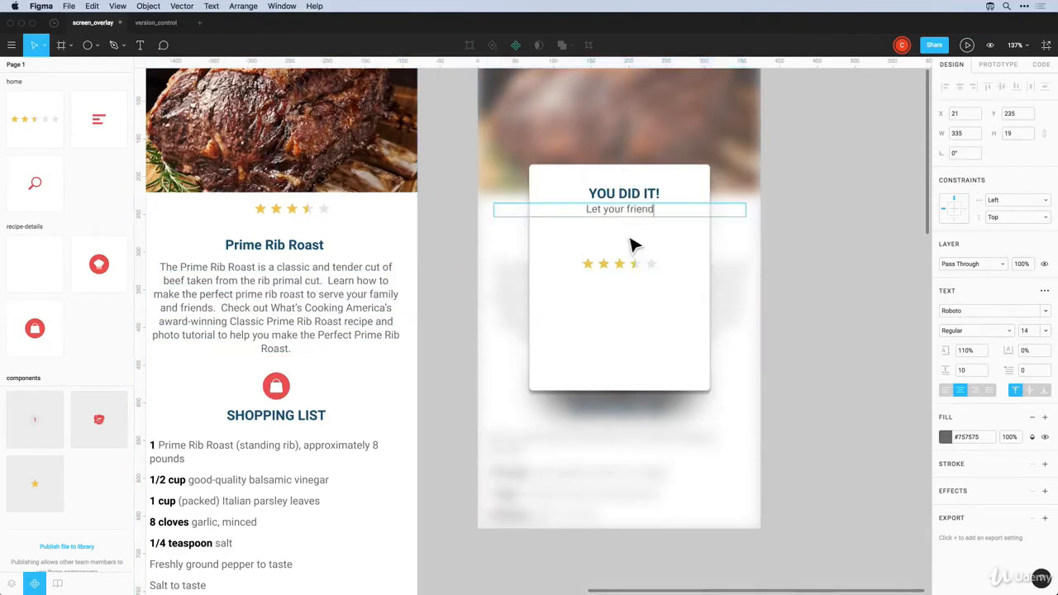
pyautogui.write('s know about it')
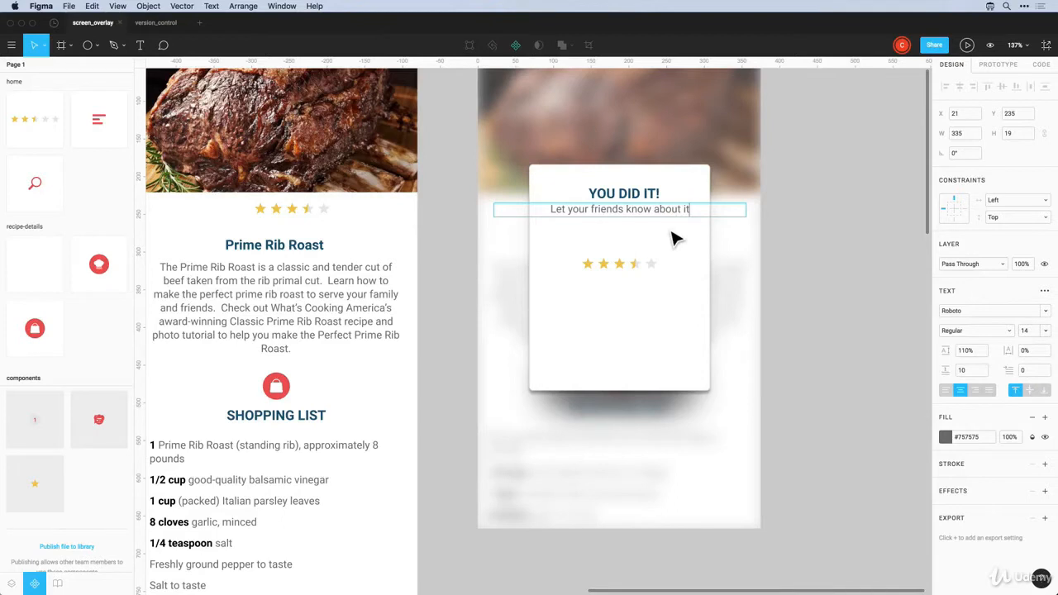
pyautogui.press('Escape')
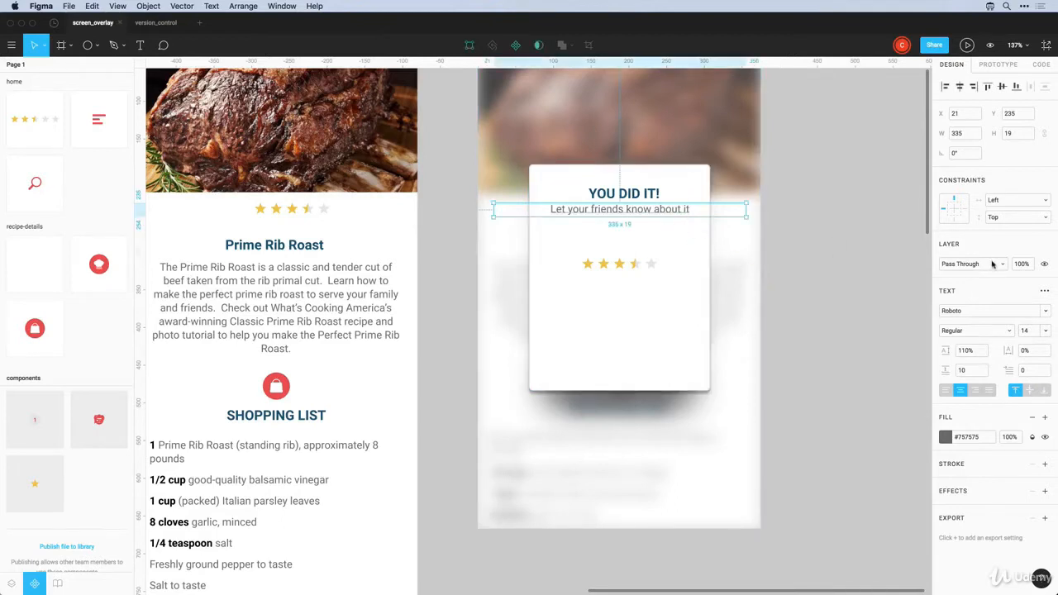
# Resize the "Let your friends know about it" text box to 220 wide at X 78, inset within the card
pyautogui.moveTo(749, 217); pyautogui.dragTo(710, 217)
pyautogui.moveTo(494, 216); pyautogui.dragTo(537, 217)
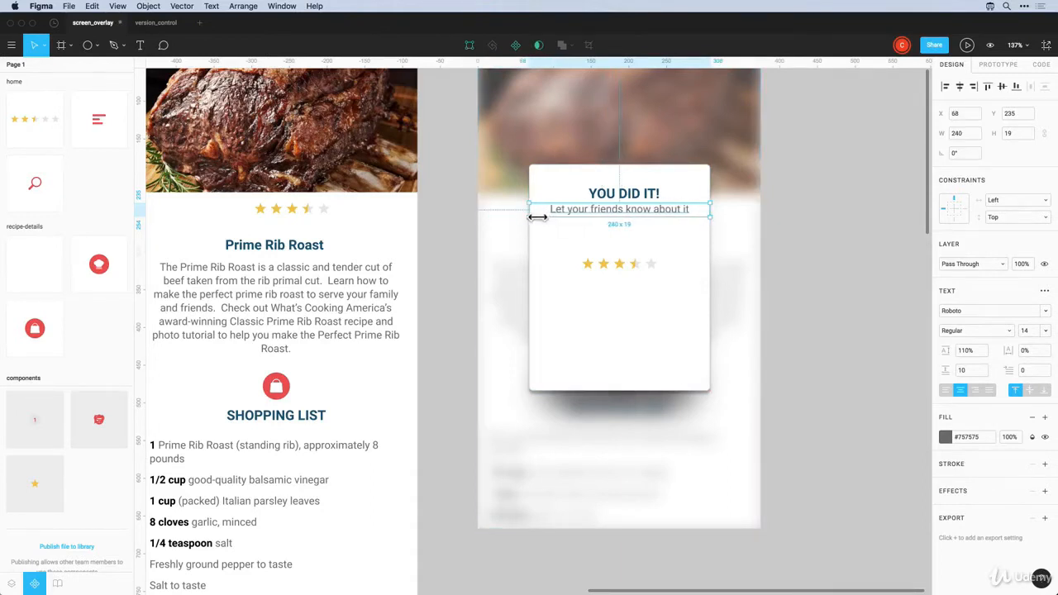
pyautogui.hotkey('shift', 'Right')
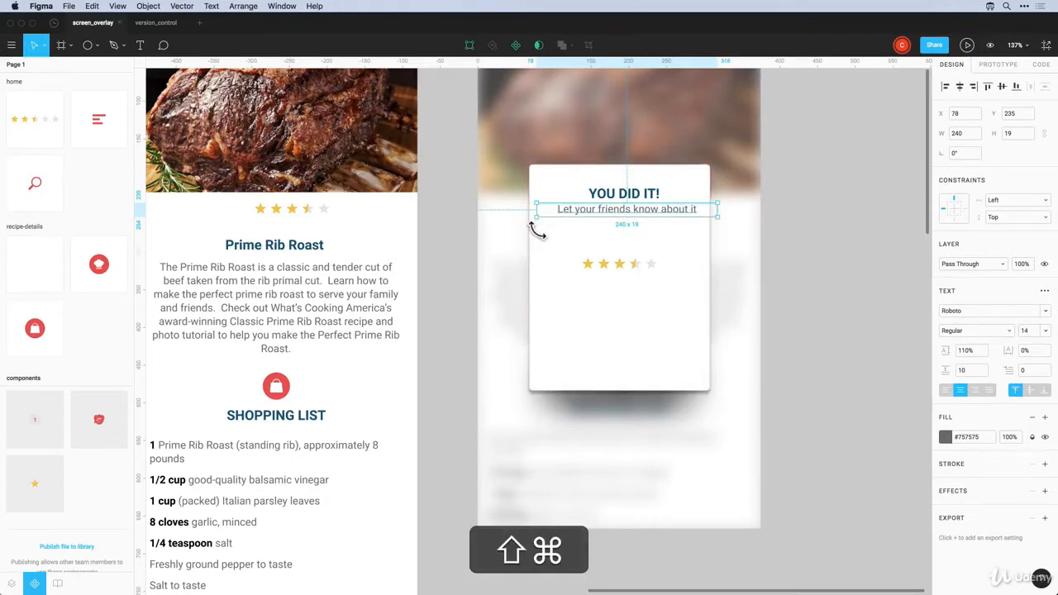
pyautogui.press('super+shift+Left')
pyautogui.press('super+shift+Left')
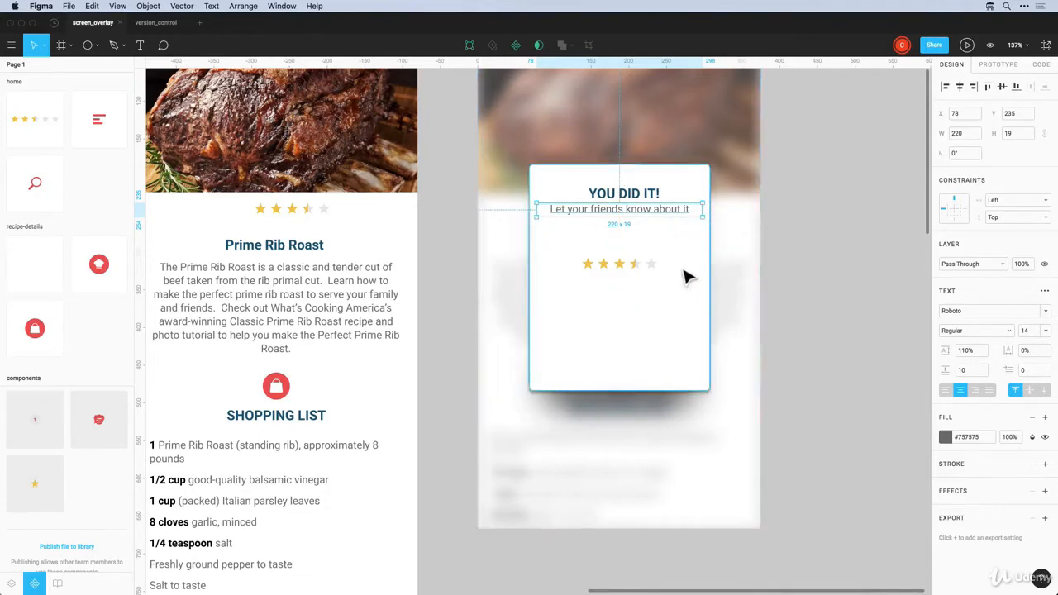
# Move the card's star rating down to X 134, Y 334
pyautogui.moveTo(640, 265); pyautogui.dragTo(640, 284)
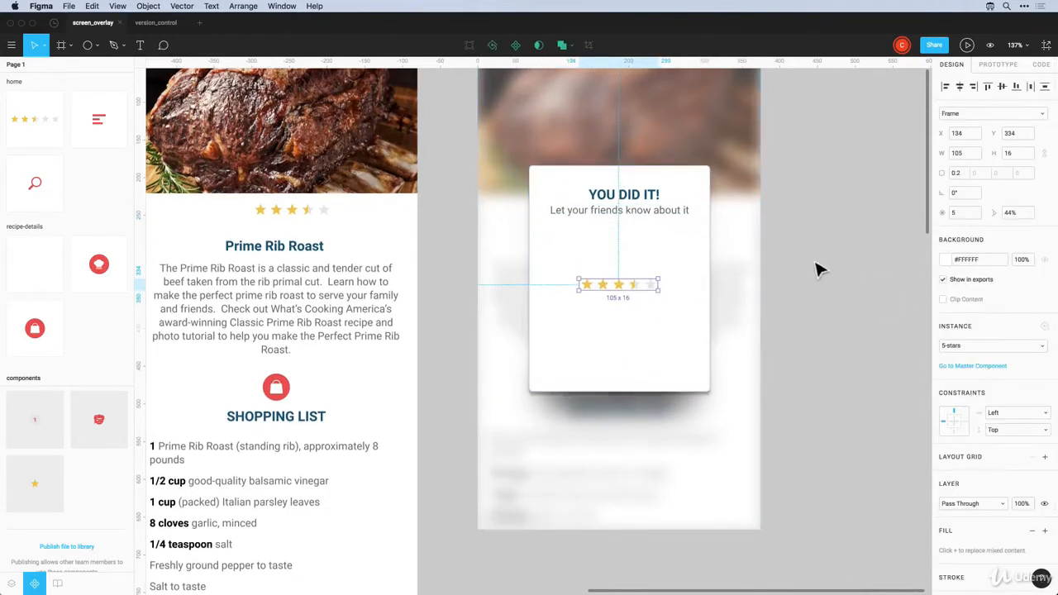
pyautogui.click(630, 224)
pyautogui.click(810, 341)
pyautogui.scroll(2, 810, 341)
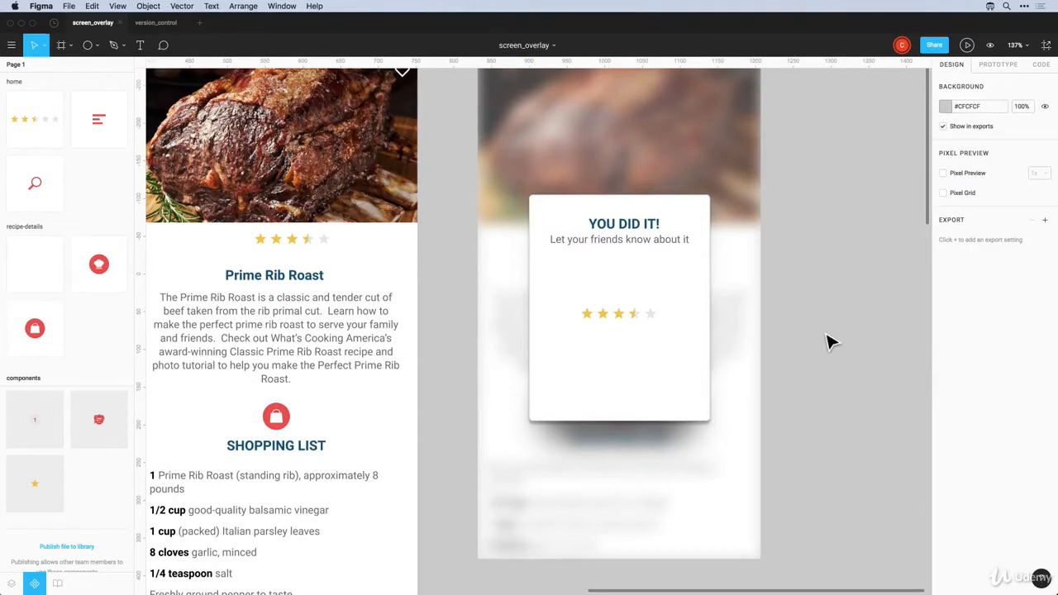
# Switch to Finder and place the Facebook, Google Plus, Instagram and Twitter SVG icons from the assets folder on the card below the stars
pyautogui.press('super+Tab')
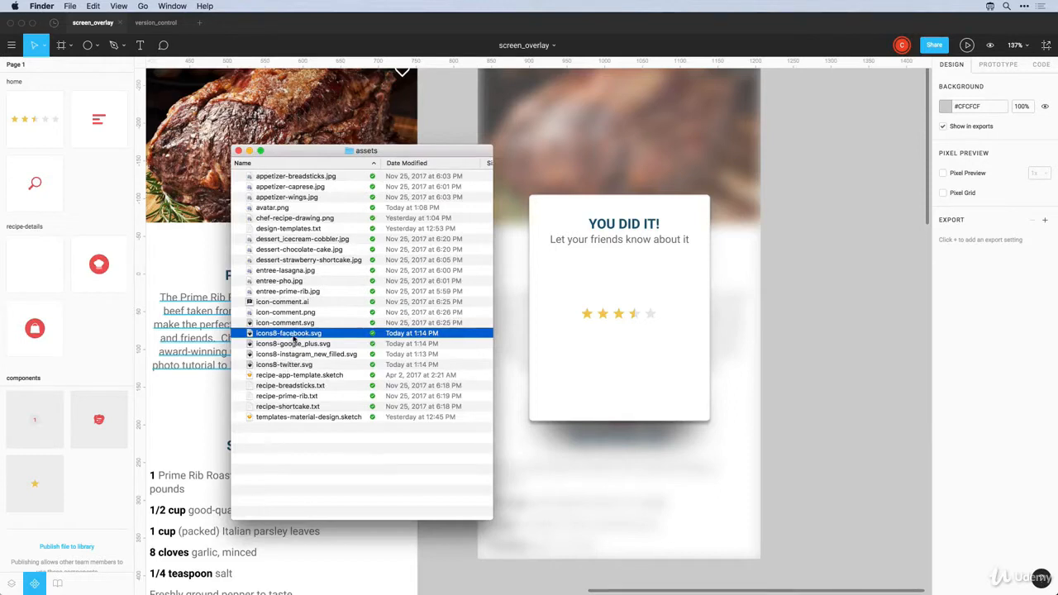
pyautogui.keyDown('shift'); pyautogui.click(274, 366); pyautogui.keyUp('shift')
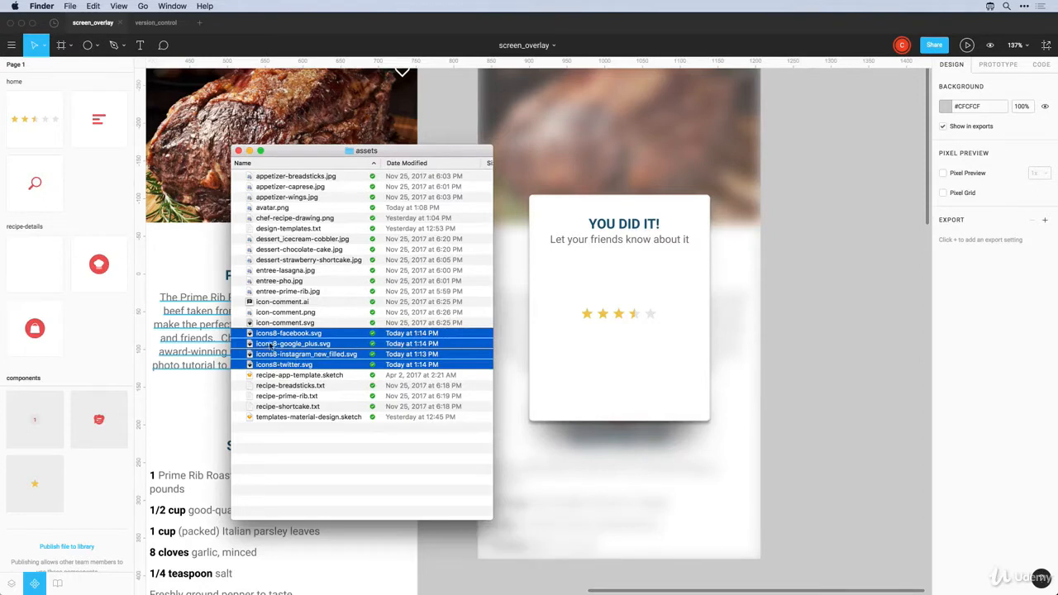
pyautogui.moveTo(266, 348); pyautogui.dragTo(578, 378)
pyautogui.click(598, 356)
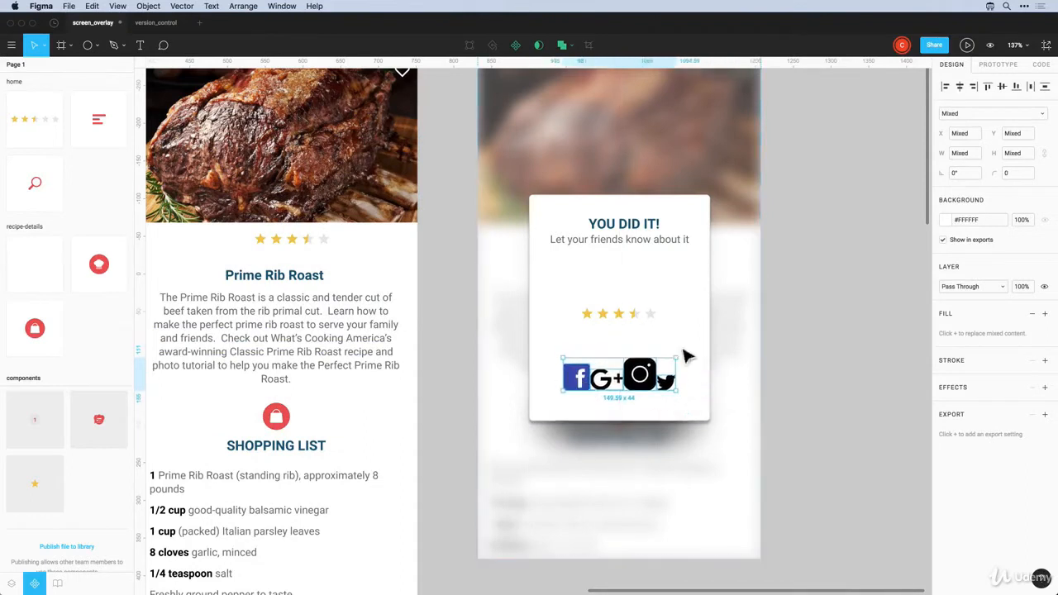
# Resize the four social icons with locked proportions to a height of 12 and align their vertical centers
pyautogui.click(1045, 155)
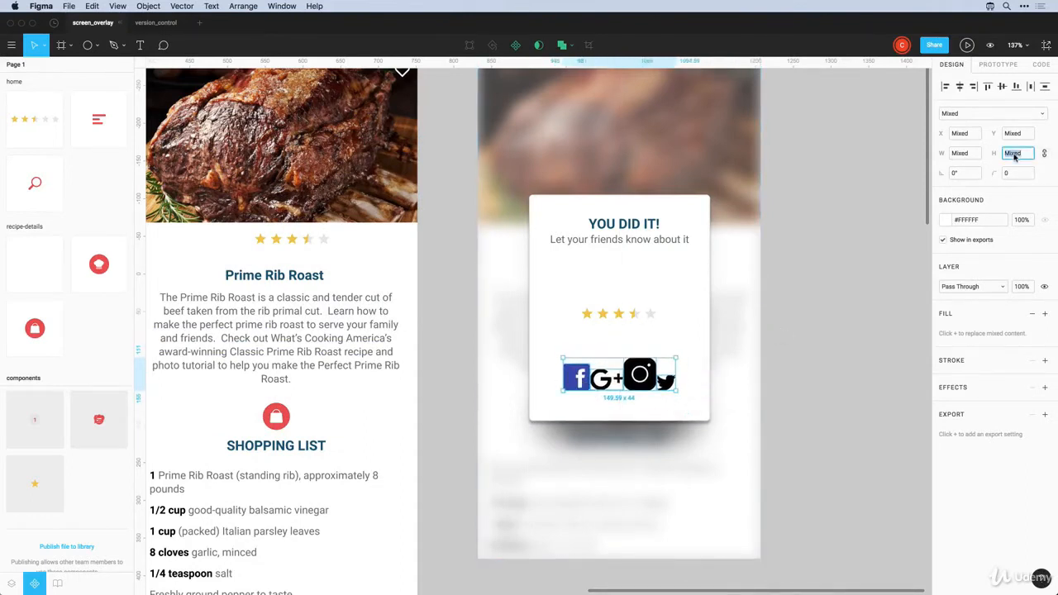
pyautogui.press('Return')
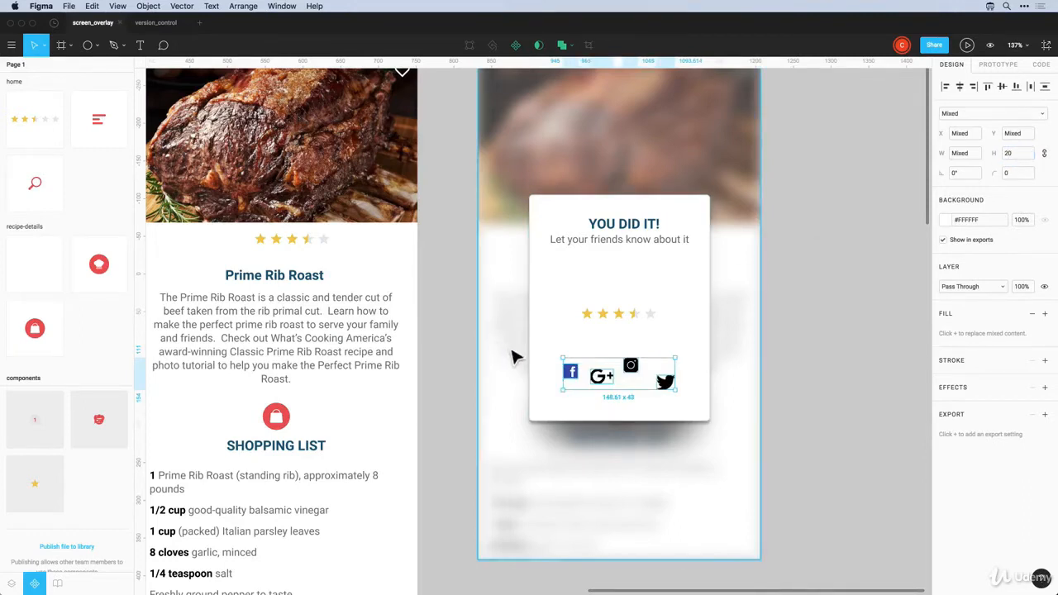
pyautogui.click(1017, 156)
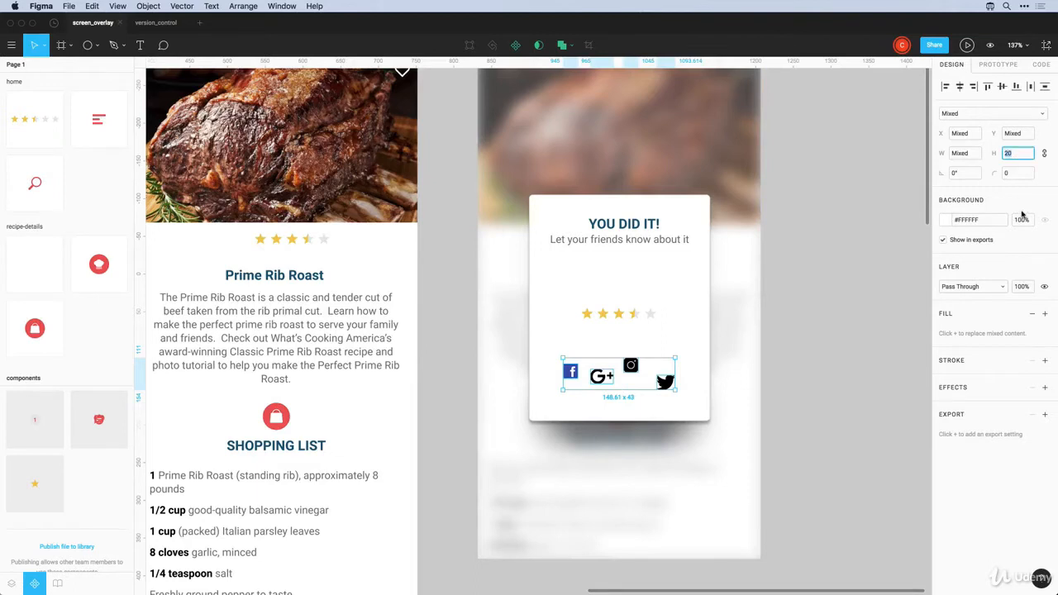
pyautogui.write('12')
pyautogui.press('Return')
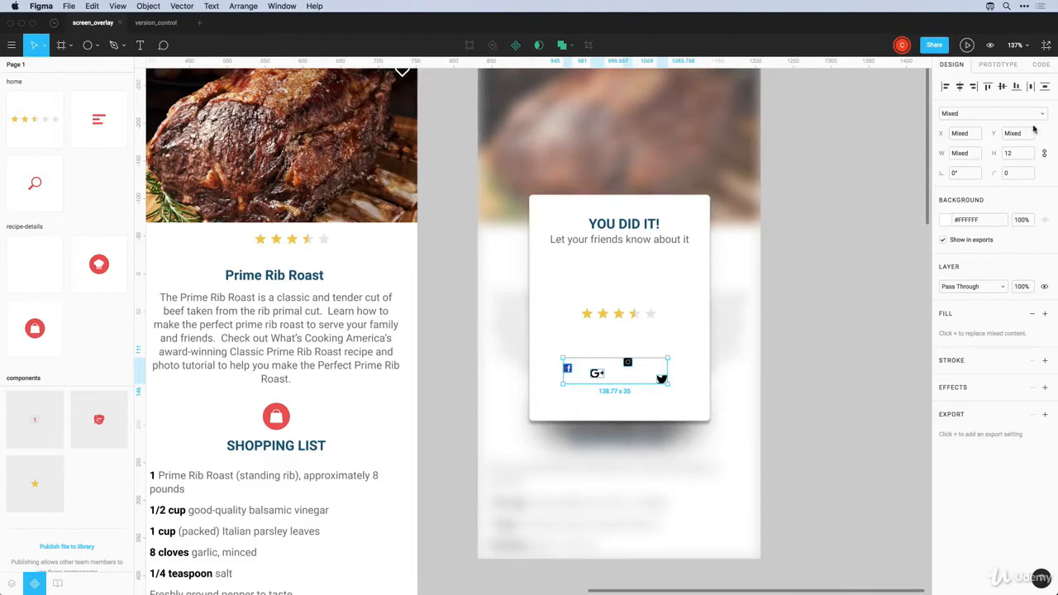
pyautogui.click(1002, 88)
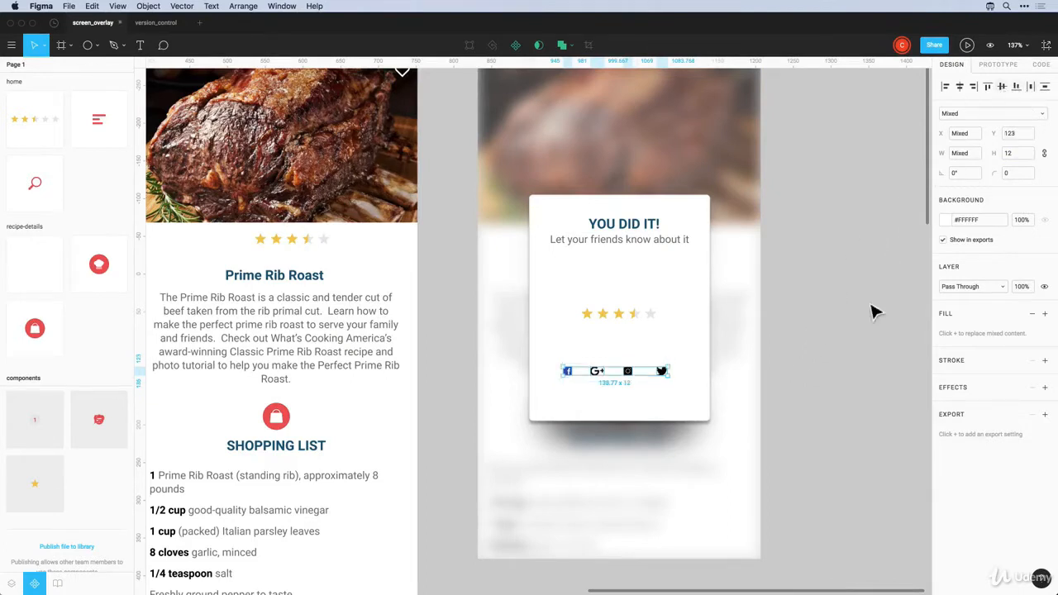
pyautogui.click(830, 426)
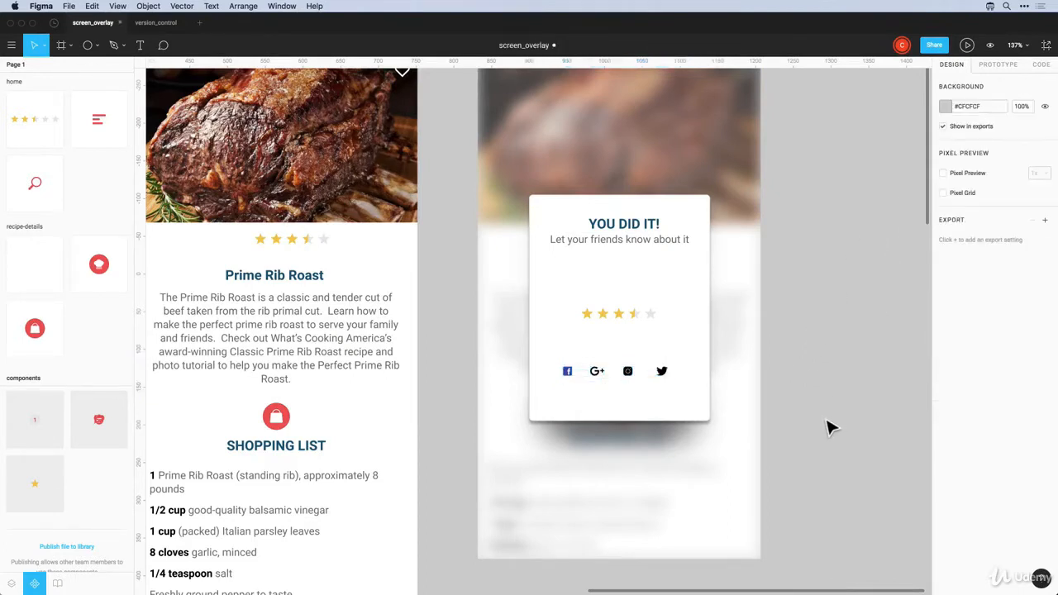
# Draw a 20 × 20 circle on the card between the star rating and the social icons
pyautogui.press('z')
pyautogui.moveTo(517, 304); pyautogui.dragTo(754, 459)
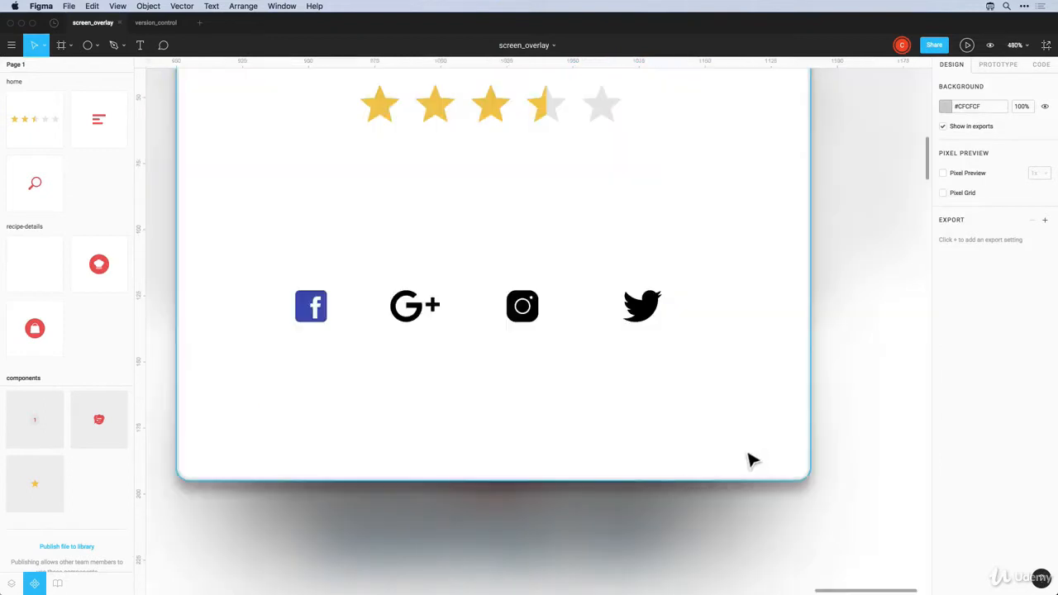
pyautogui.scroll(1, 653, 414)
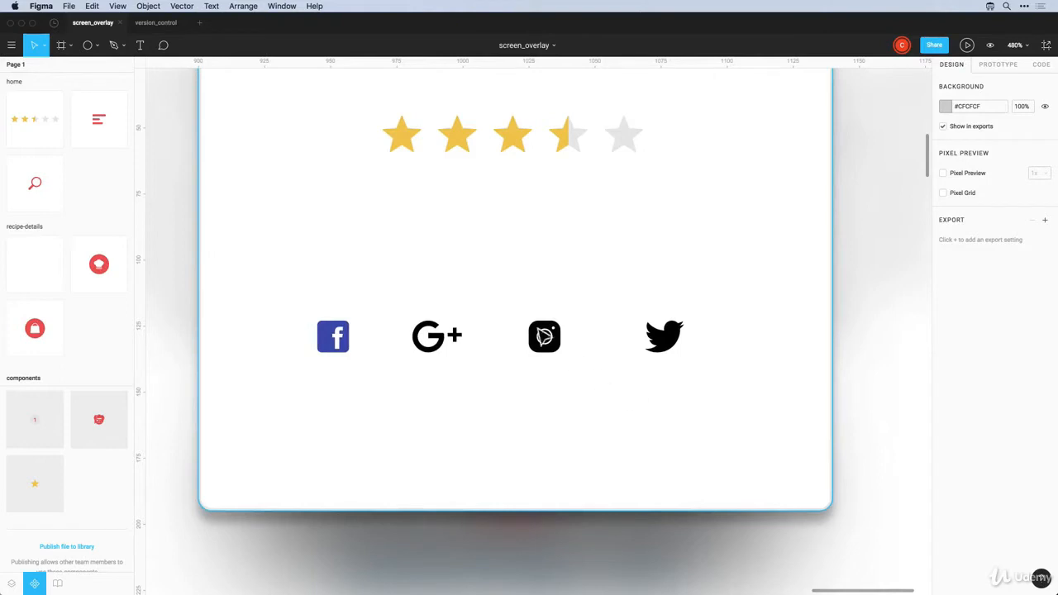
pyautogui.press('o')
pyautogui.moveTo(434, 225); pyautogui.dragTo(473, 274)
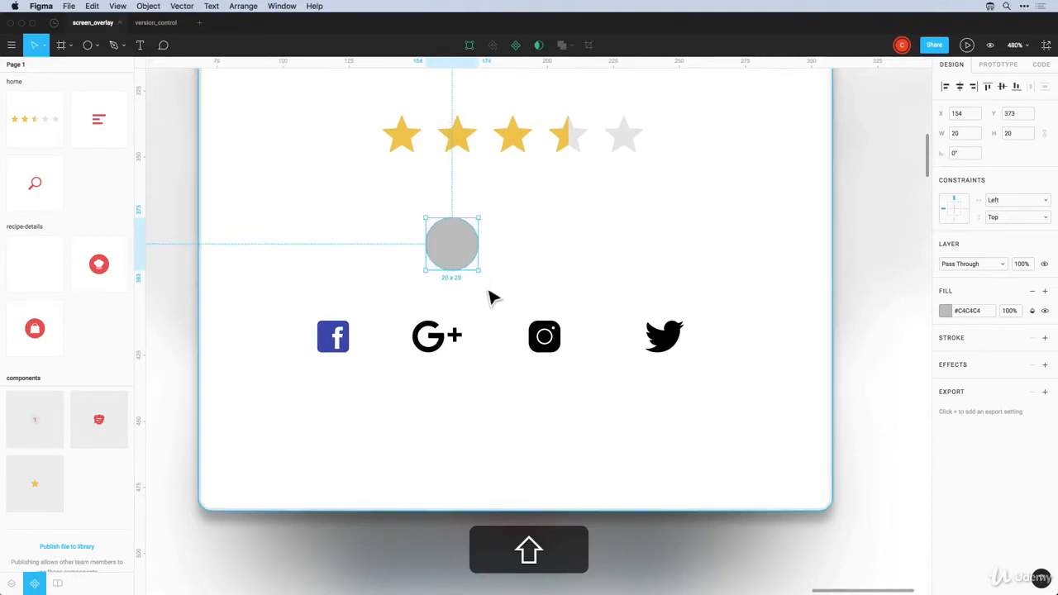
# Move the circle to X 173, Y 373 and fill it with the team red #EB5757
pyautogui.scroll(-5, 488, 293)
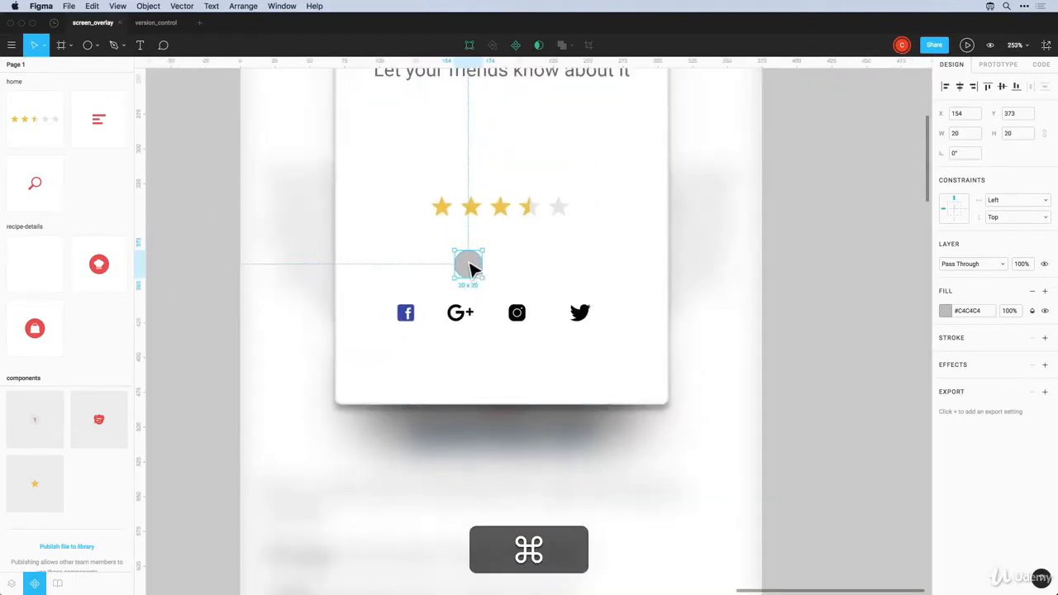
pyautogui.moveTo(470, 263); pyautogui.dragTo(497, 264)
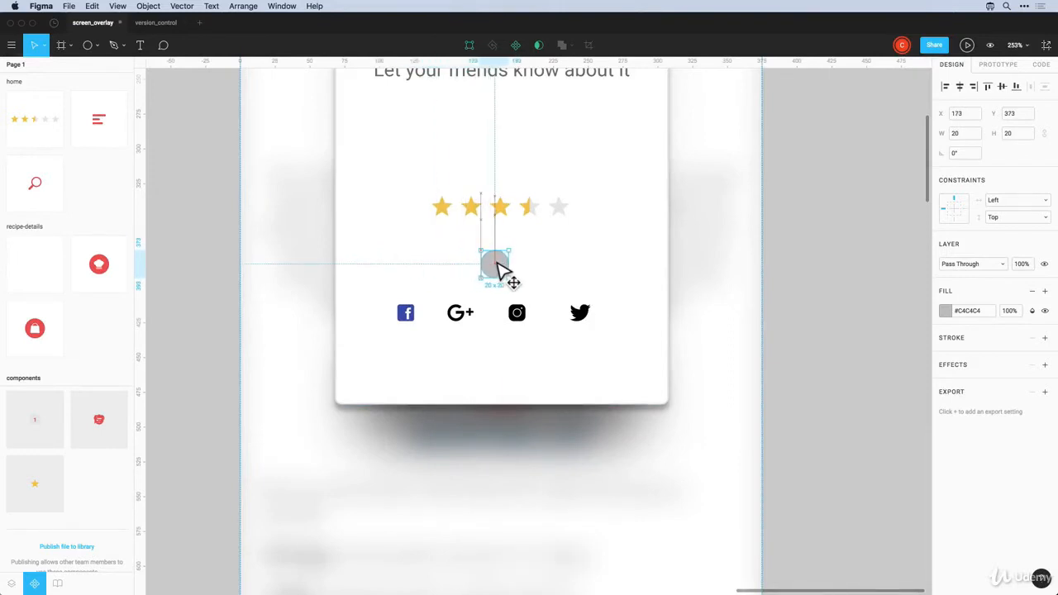
pyautogui.click(944, 311)
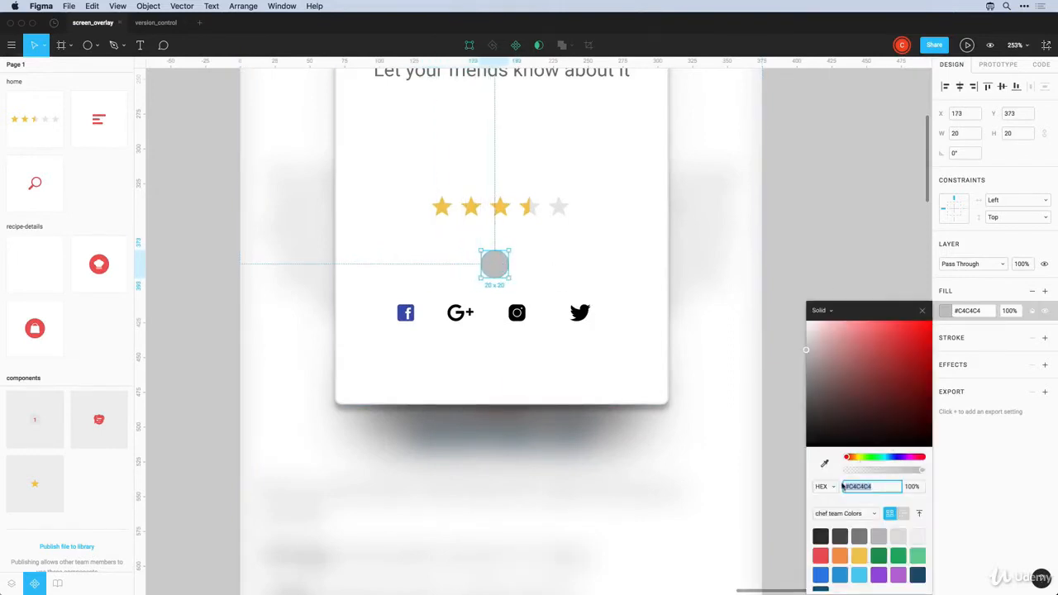
pyautogui.click(820, 555)
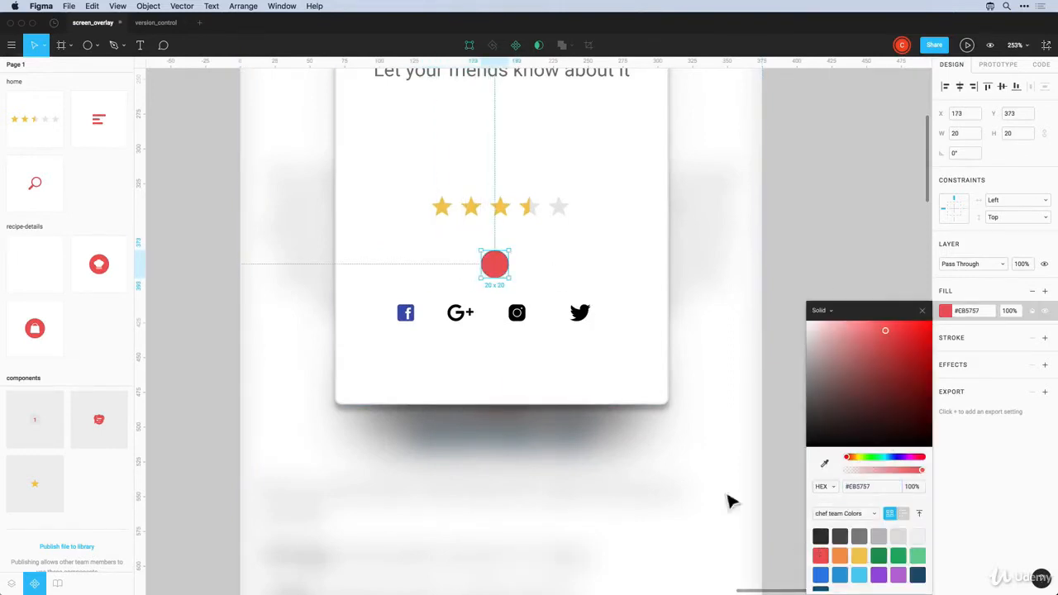
# Fill the Google Plus, Instagram and Twitter icons with white #FFFFFF
pyautogui.click(519, 318)
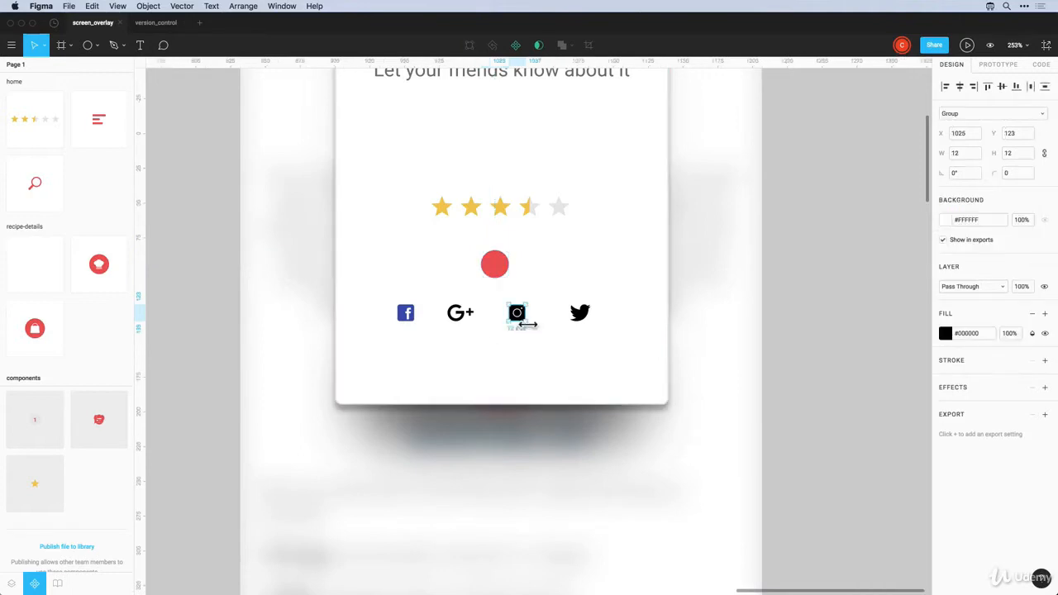
pyautogui.keyDown('shift'); pyautogui.click(585, 321); pyautogui.keyUp('shift')
pyautogui.keyDown('shift'); pyautogui.click(467, 327); pyautogui.keyUp('shift')
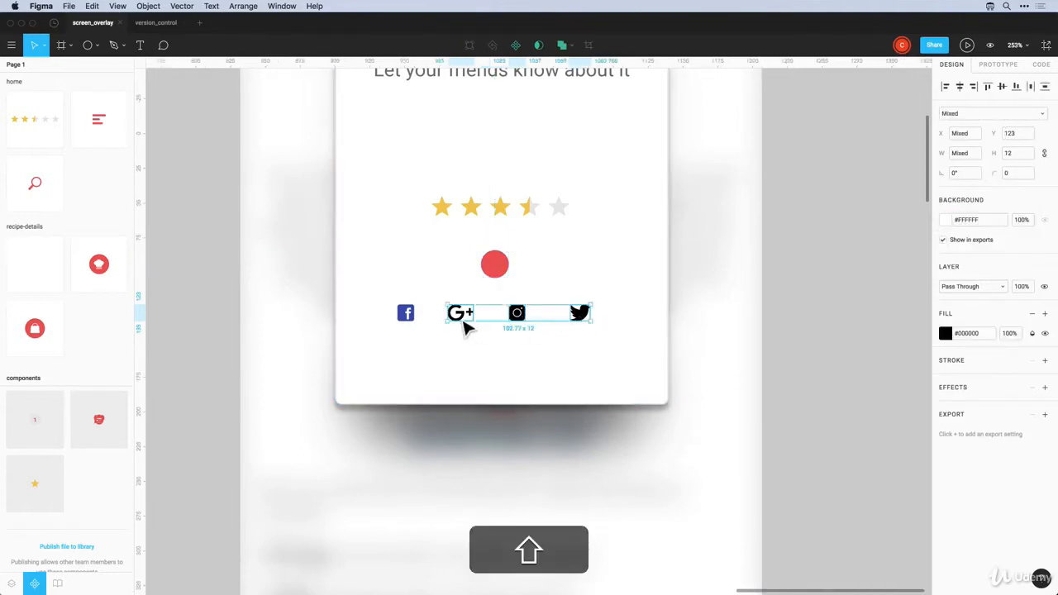
pyautogui.click(945, 337)
pyautogui.write('ffffff')
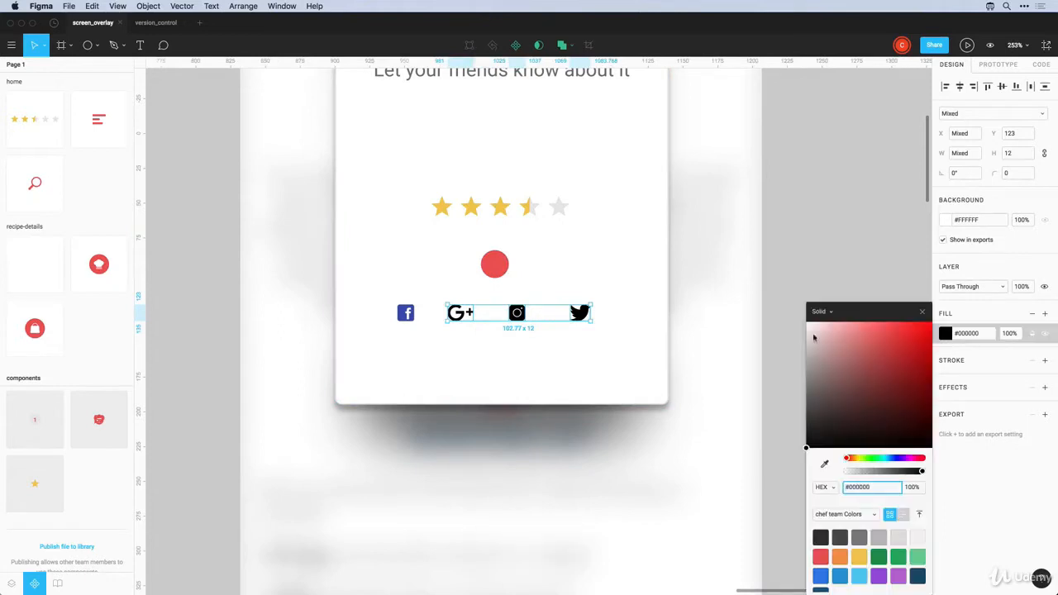
pyautogui.press('Return')
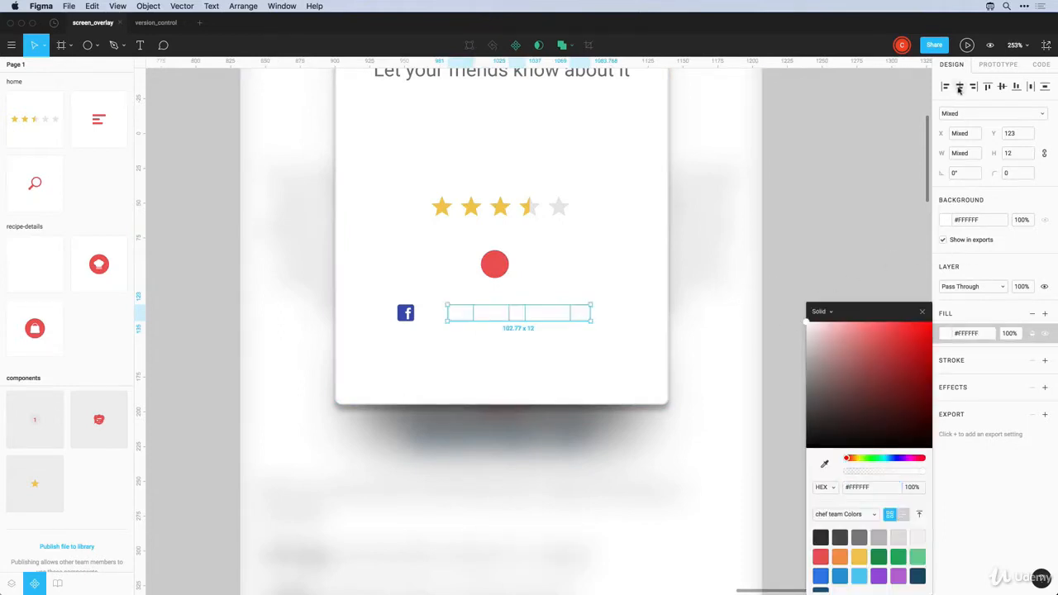
# Align the horizontal centers of the three white icons and move them together onto the red circle
pyautogui.click(959, 87)
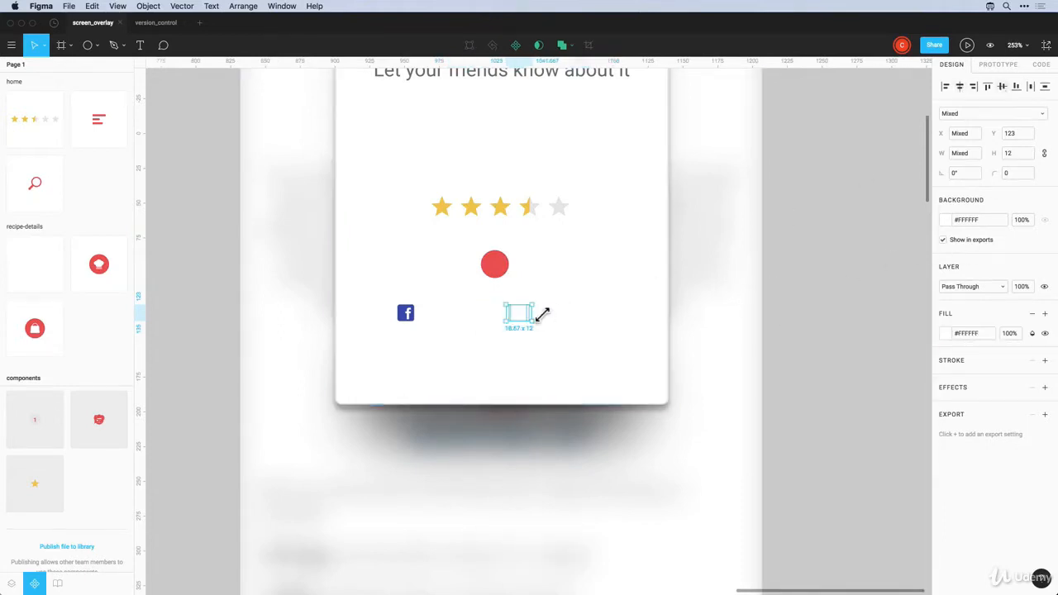
pyautogui.moveTo(518, 325); pyautogui.dragTo(506, 280)
pyautogui.scroll(5, 503, 276)
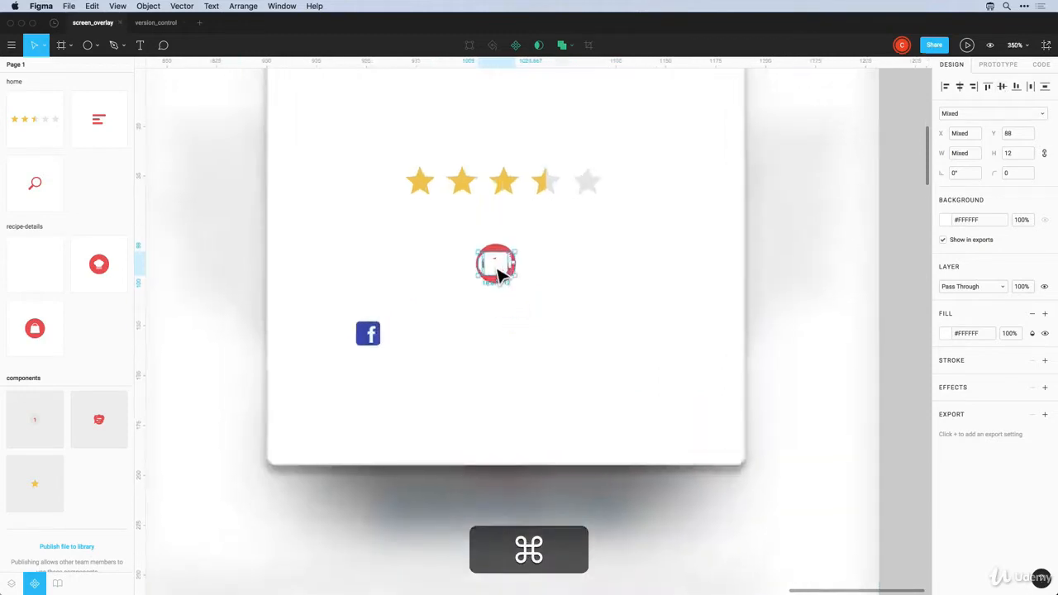
pyautogui.scroll(2, 502, 277)
# Move the Twitter and Instagram icons below the red circle to uncover the Google Plus icon
pyautogui.click(536, 279)
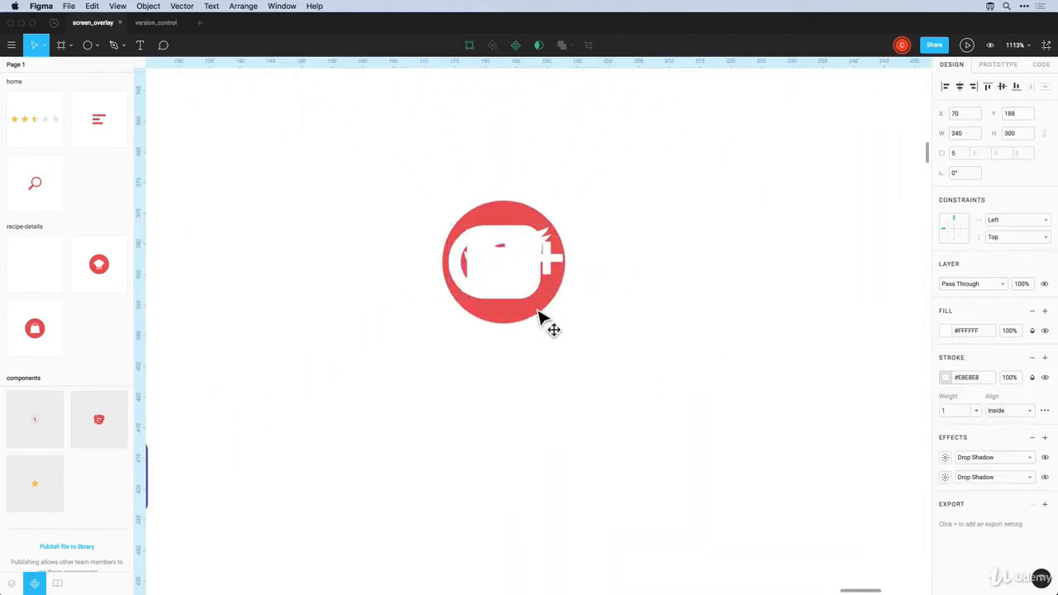
pyautogui.moveTo(496, 283); pyautogui.dragTo(527, 363)
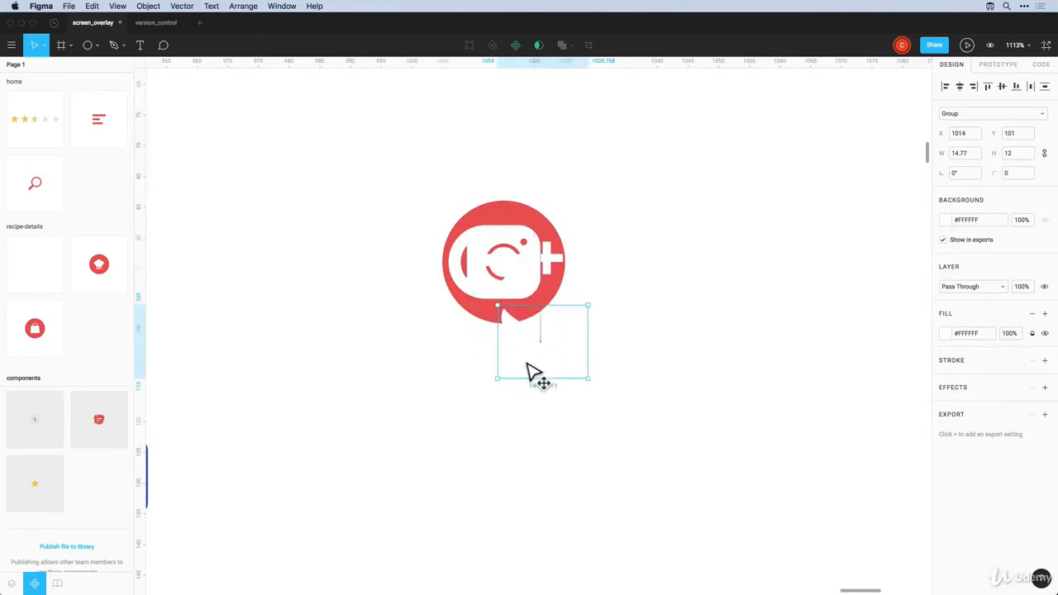
pyautogui.moveTo(510, 281); pyautogui.dragTo(479, 359)
# Set the Google Plus icon's width to 16 with locked proportions and center all three icons on the red circle again
pyautogui.click(504, 292)
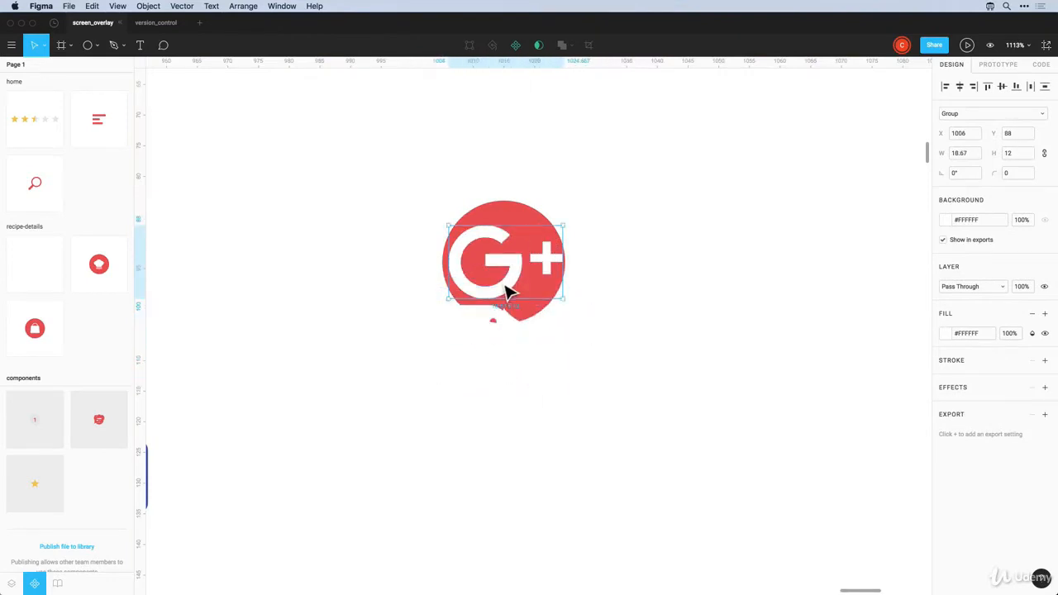
pyautogui.click(1045, 156)
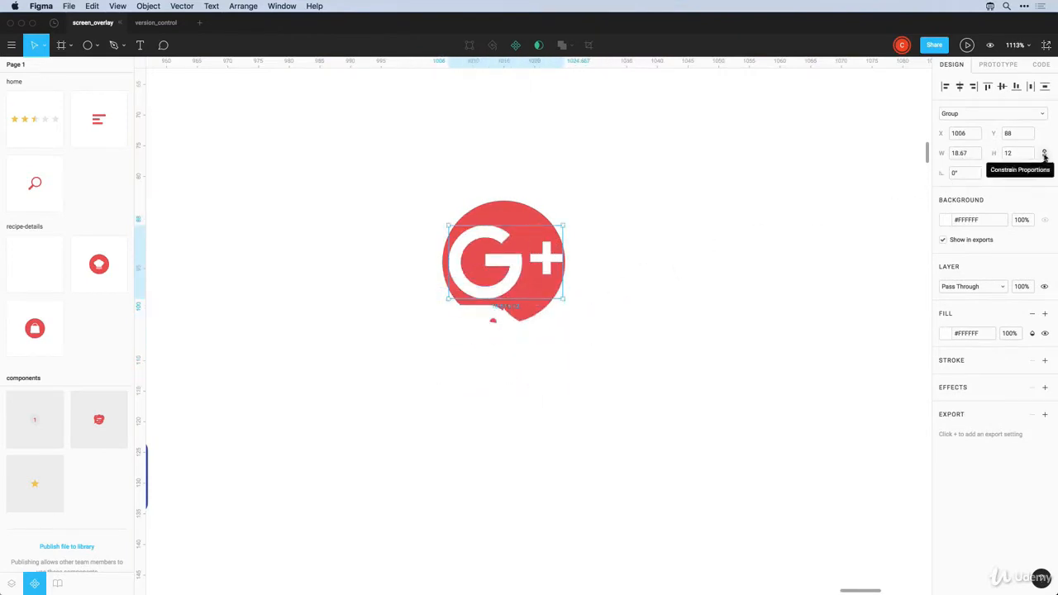
pyautogui.click(968, 157)
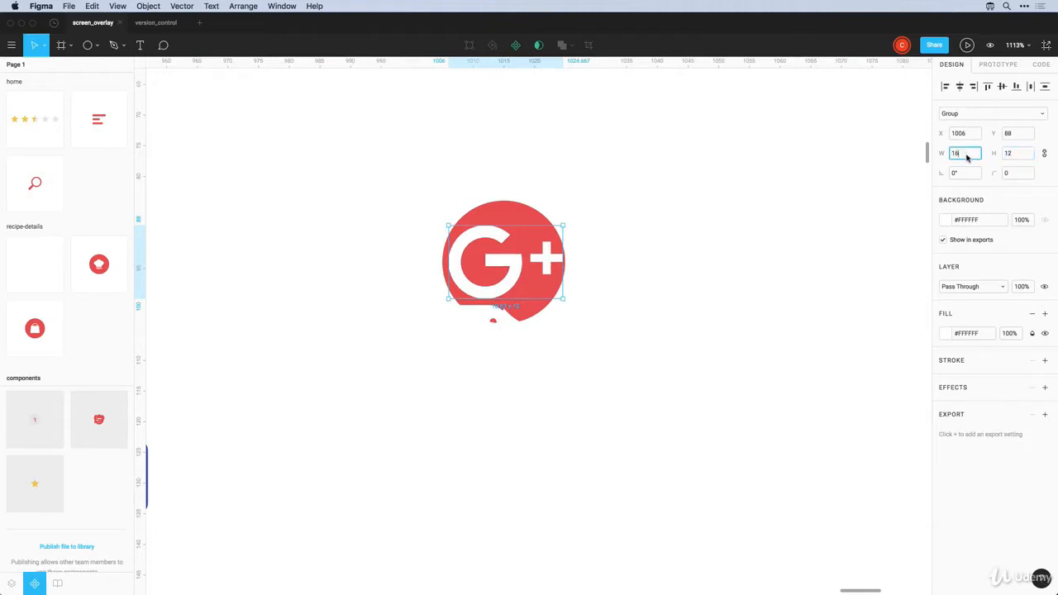
pyautogui.press('Return')
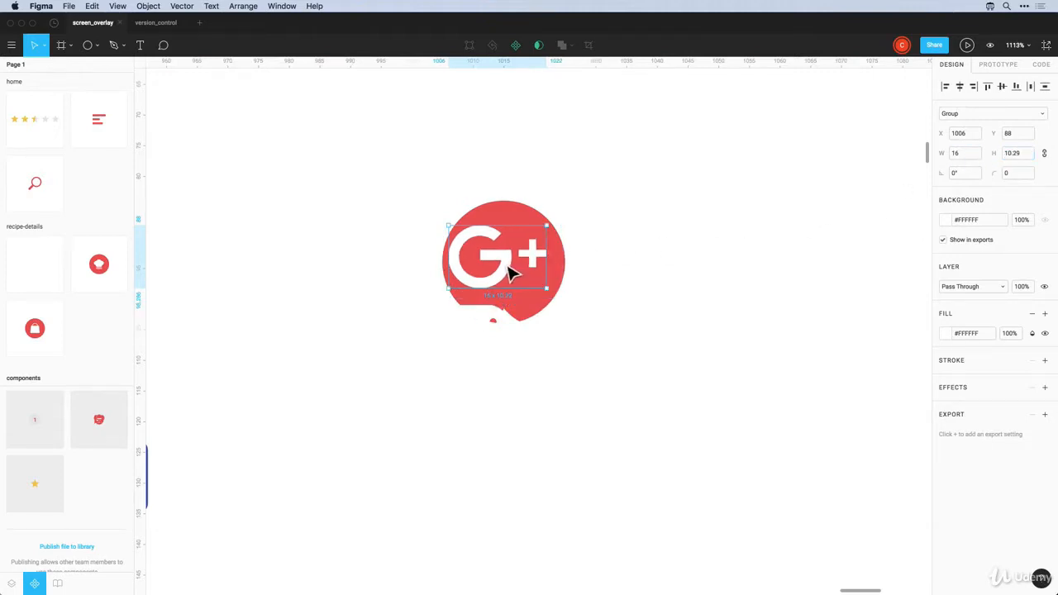
pyautogui.moveTo(507, 266); pyautogui.dragTo(521, 241)
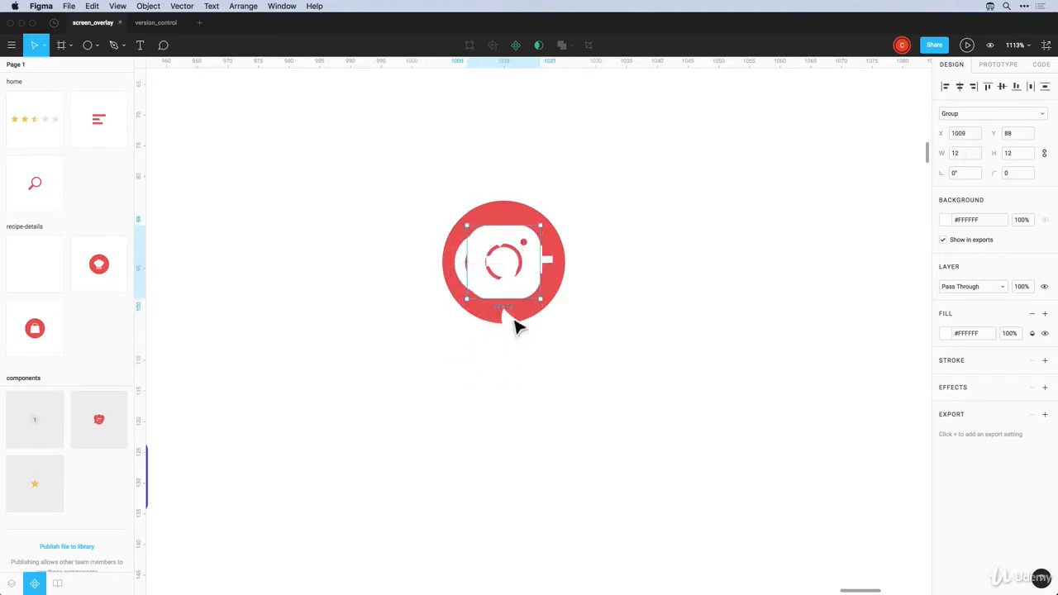
pyautogui.moveTo(511, 334); pyautogui.dragTo(484, 274)
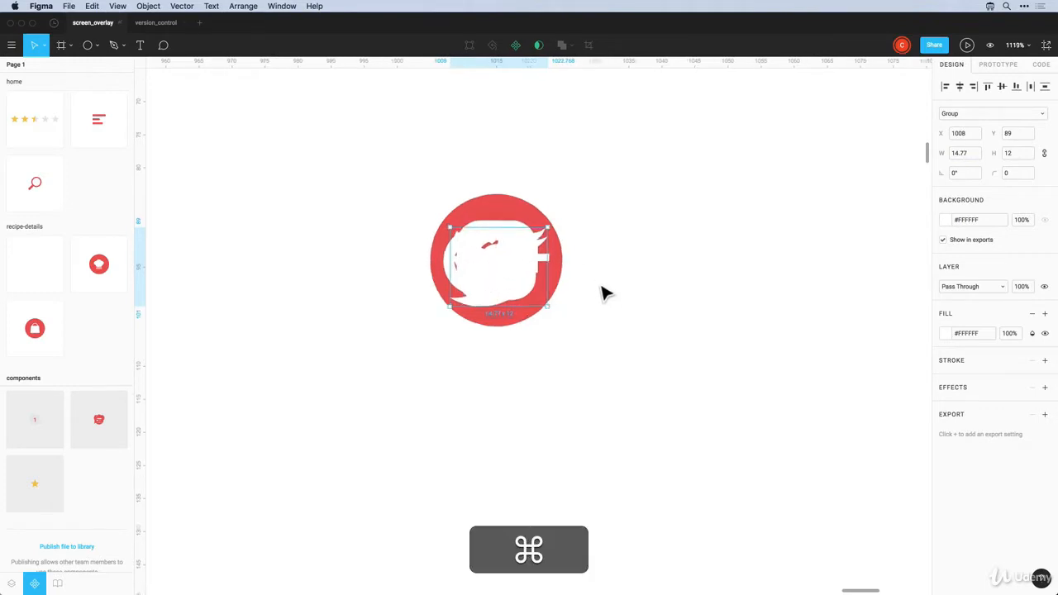
# Move the Facebook icon up beside the red circle, to X 990, Y 87
pyautogui.scroll(-5, 602, 290)
pyautogui.moveTo(307, 405); pyautogui.dragTo(478, 275)
pyautogui.scroll(2, 484, 274)
pyautogui.scroll(2, 485, 275)
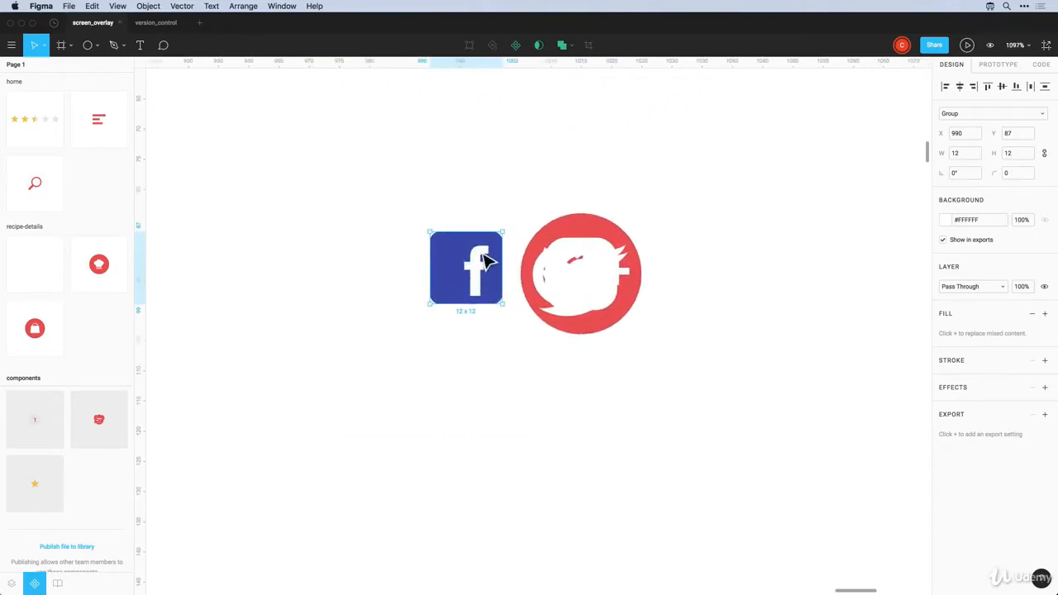
# Delete the blue square vector from the Facebook icon, keeping the white f shape
pyautogui.doubleClick(460, 265)
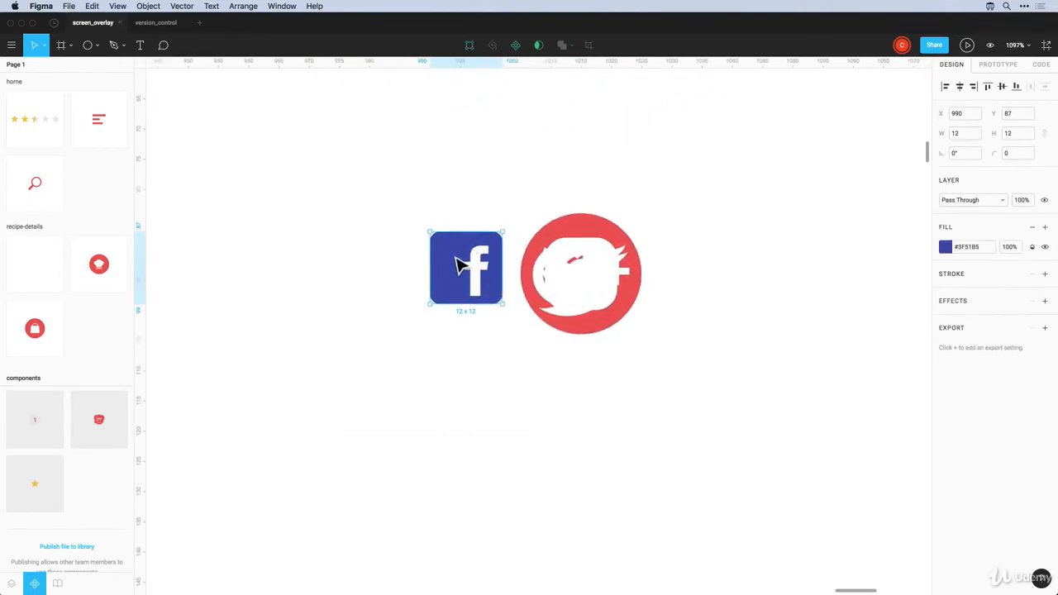
pyautogui.doubleClick(460, 263)
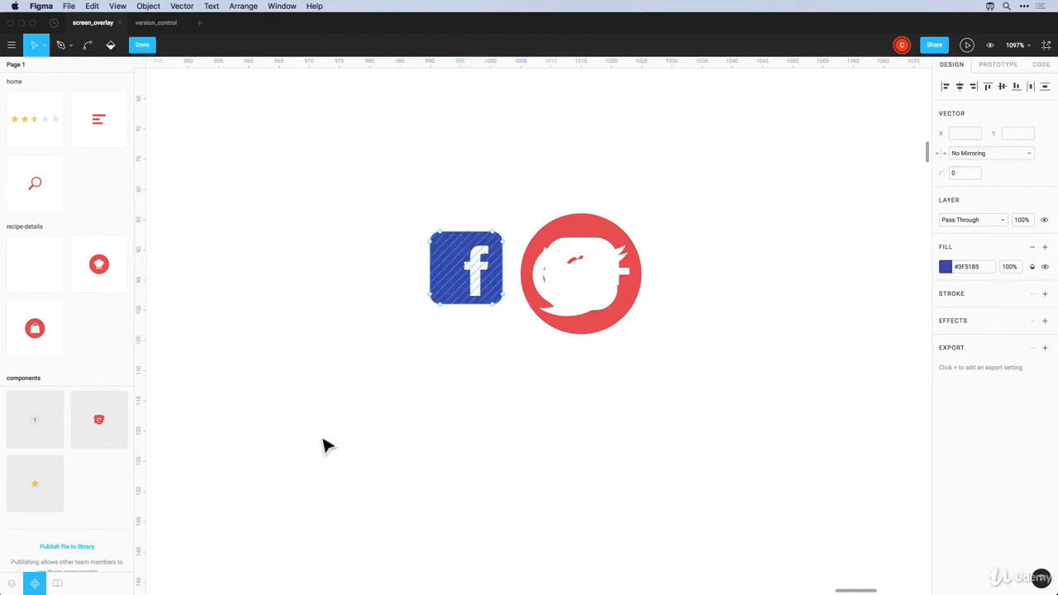
pyautogui.click(12, 583)
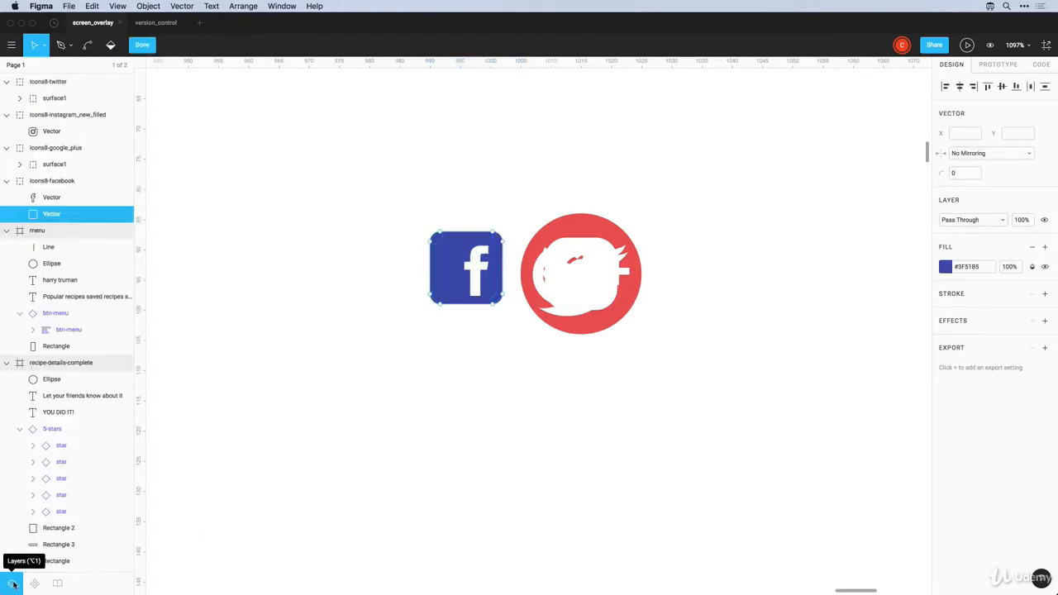
pyautogui.click(48, 214)
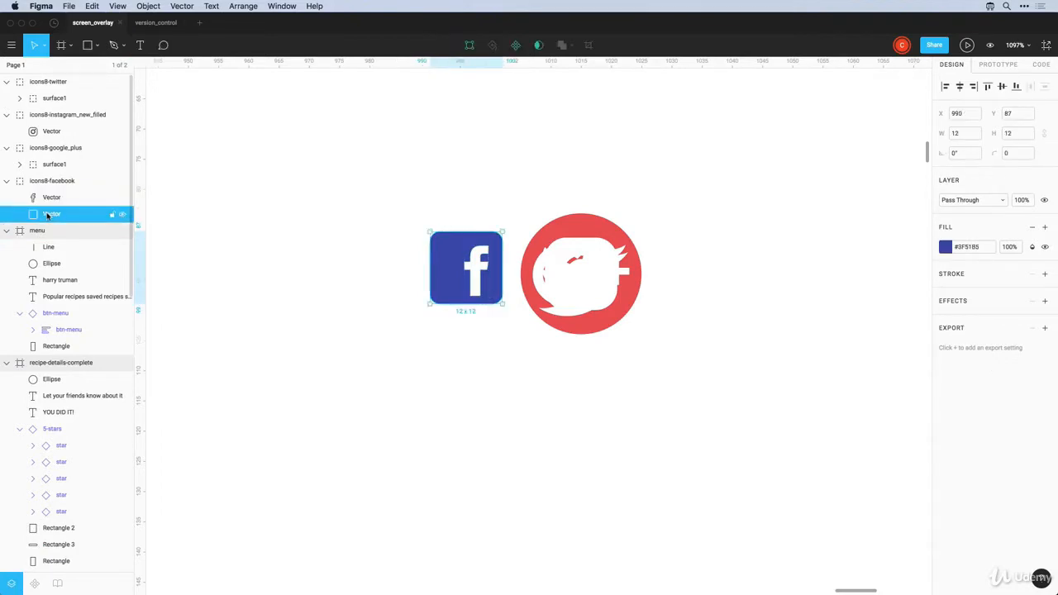
pyautogui.press('Delete')
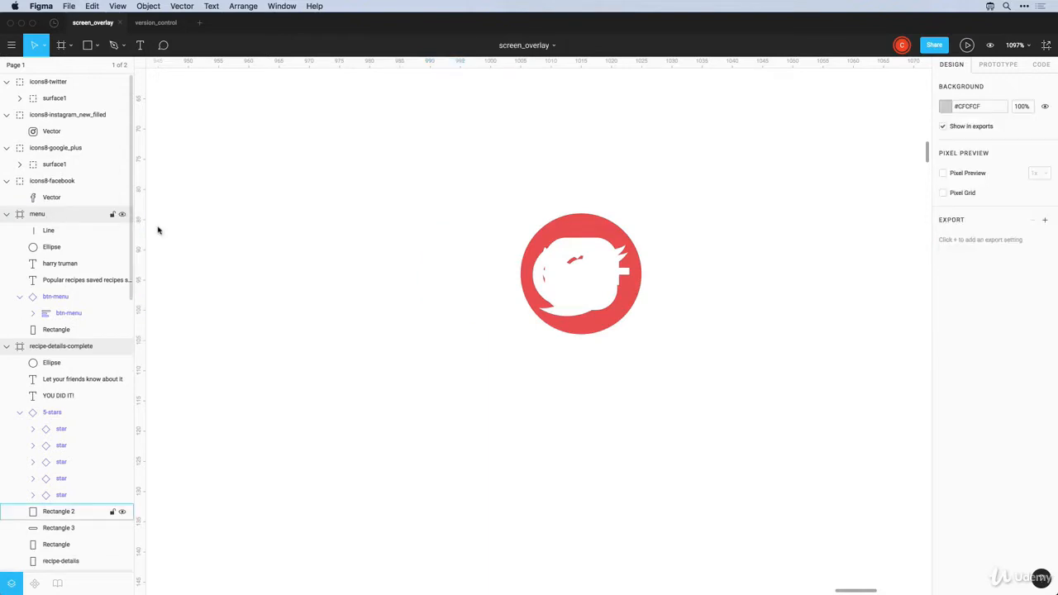
# Move the white Facebook f onto the red circle and enlarge it proportionally to 7 × 14
pyautogui.click(51, 197)
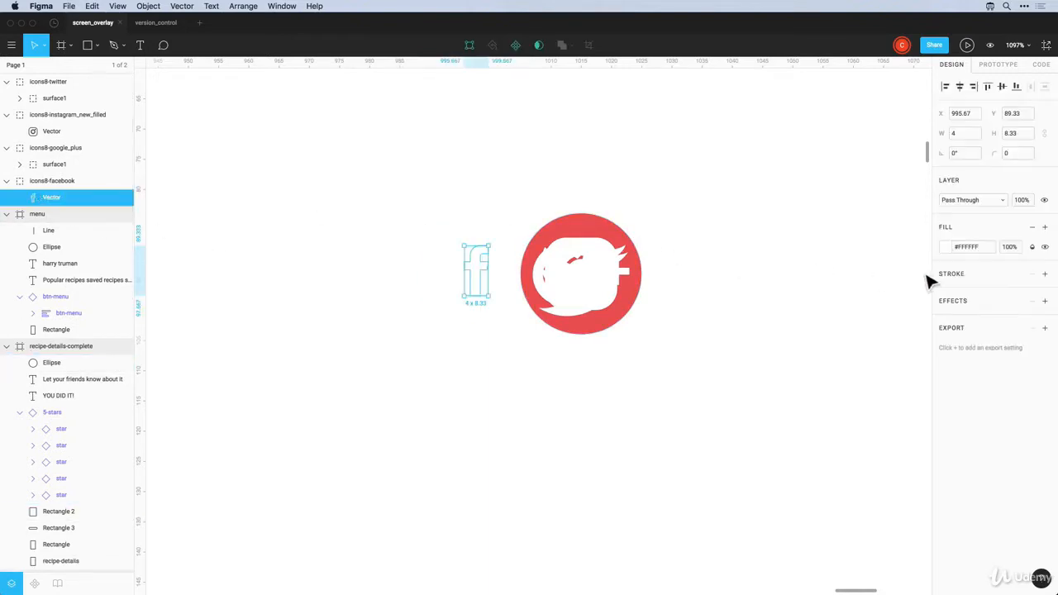
pyautogui.moveTo(482, 283); pyautogui.dragTo(613, 239)
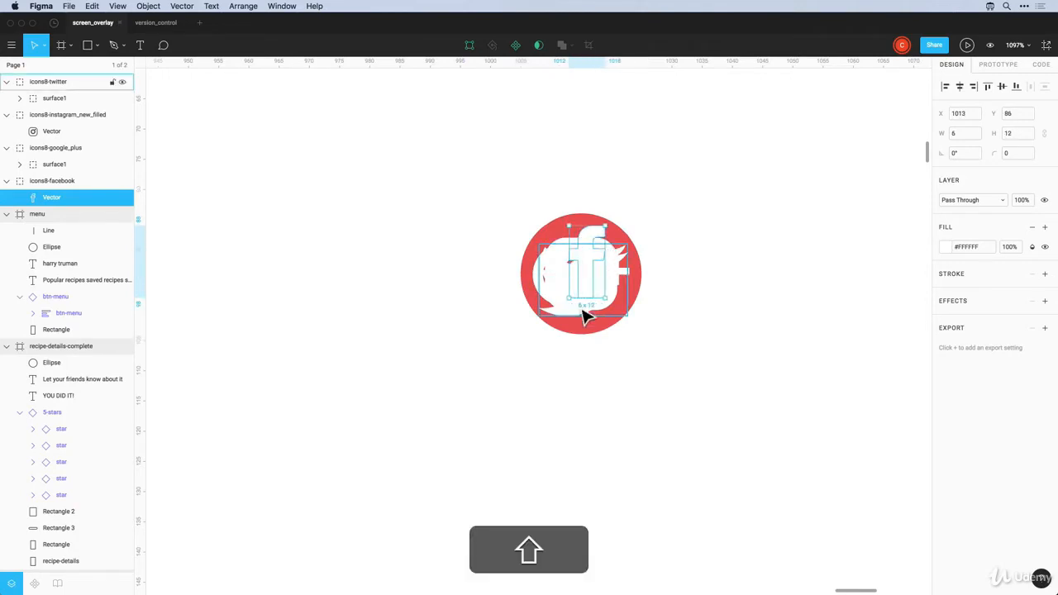
pyautogui.moveTo(576, 306); pyautogui.dragTo(570, 316)
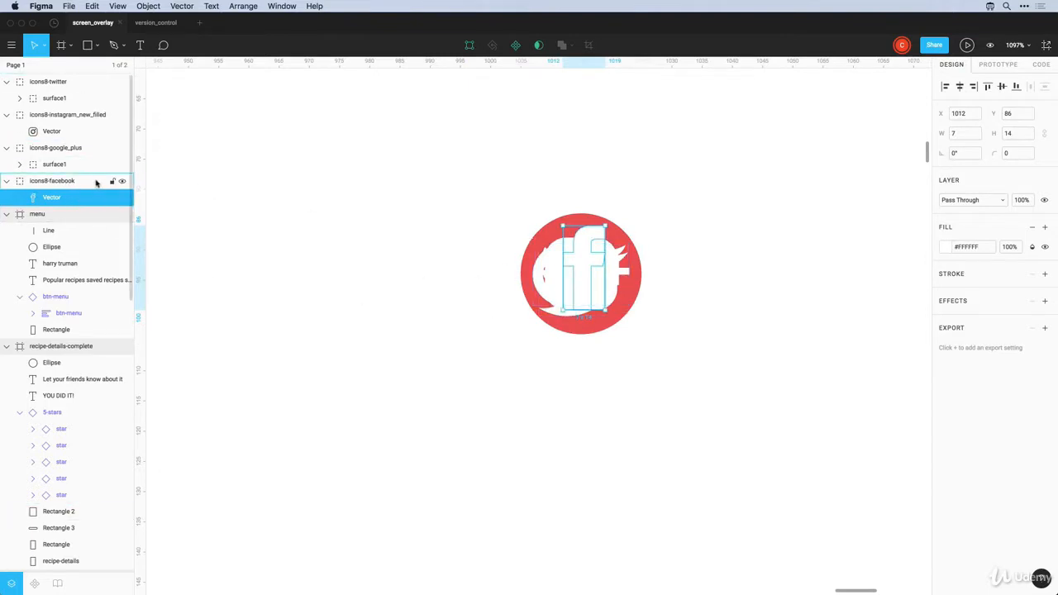
# Hide the Google Plus, Instagram and Twitter layers and nudge the Facebook f down to Y 87 on the circle
pyautogui.click(121, 149)
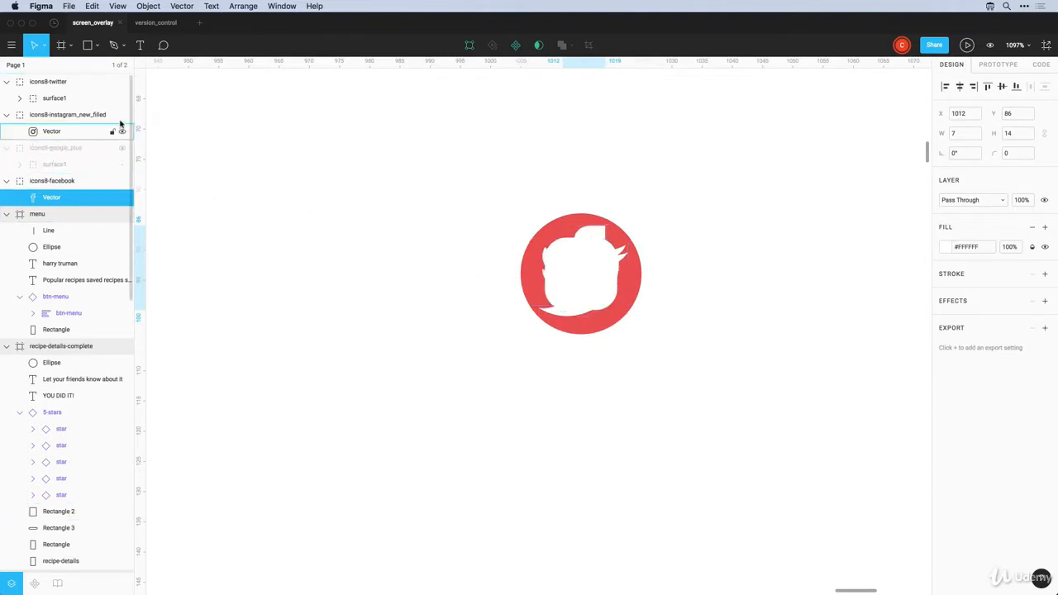
pyautogui.click(121, 116)
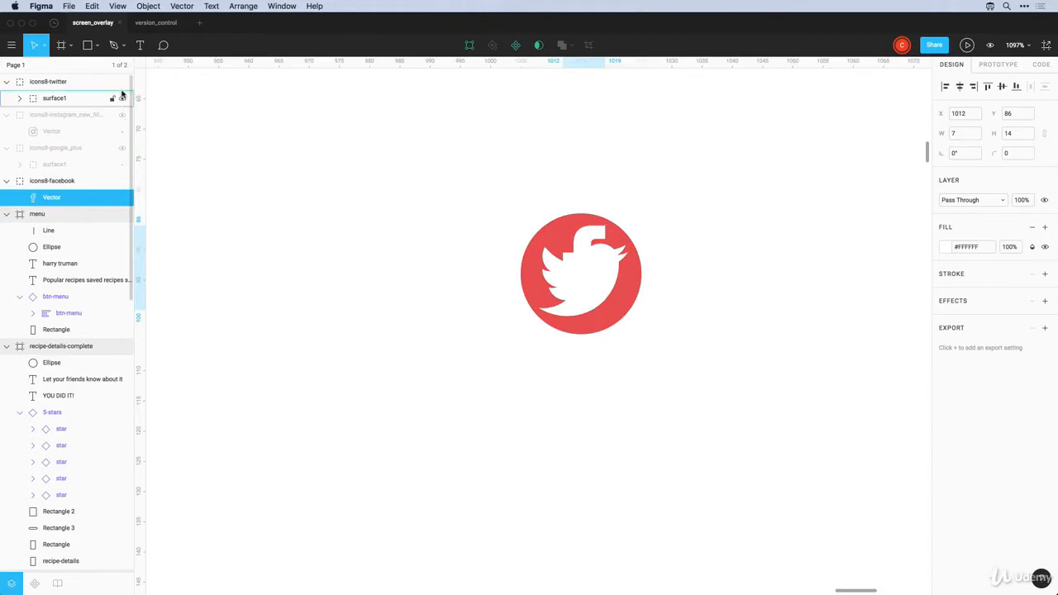
pyautogui.click(121, 81)
pyautogui.click(676, 274)
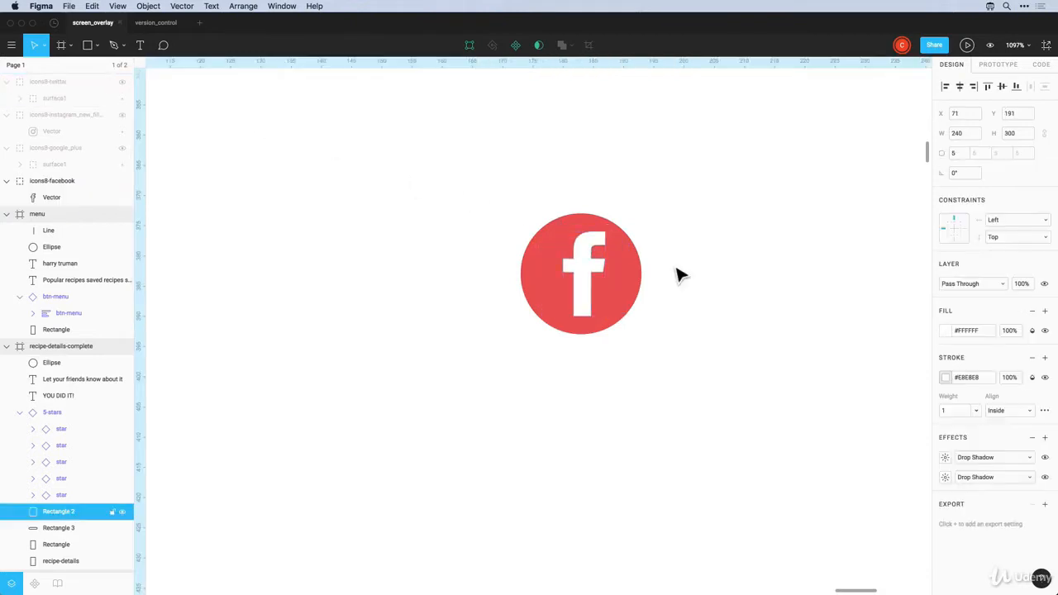
pyautogui.click(634, 283)
pyautogui.click(454, 228)
# Show the Google Plus, Instagram and Twitter layers again
pyautogui.click(122, 148)
pyautogui.click(122, 114)
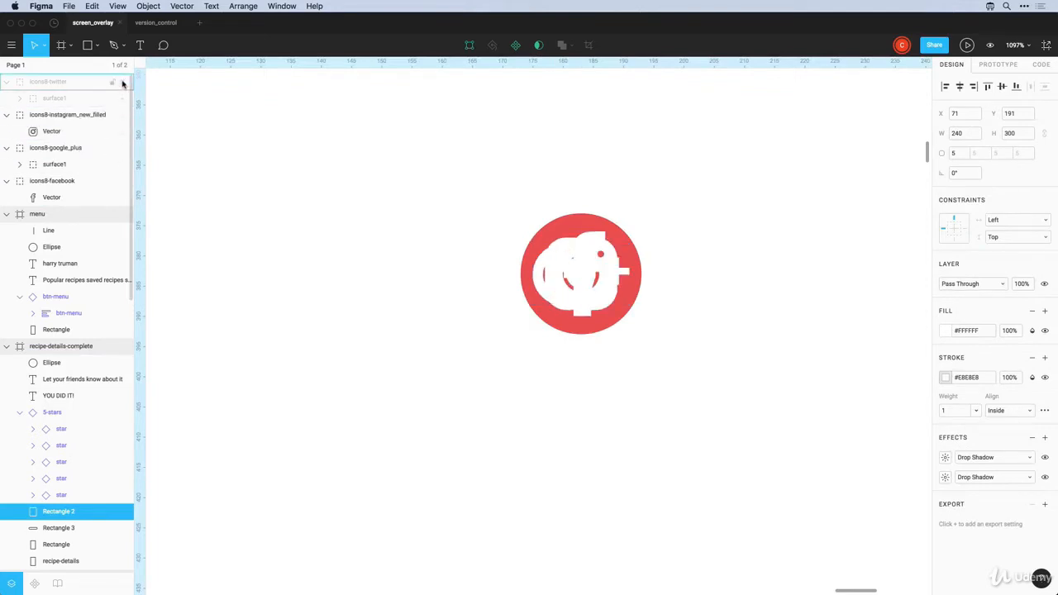
pyautogui.click(121, 81)
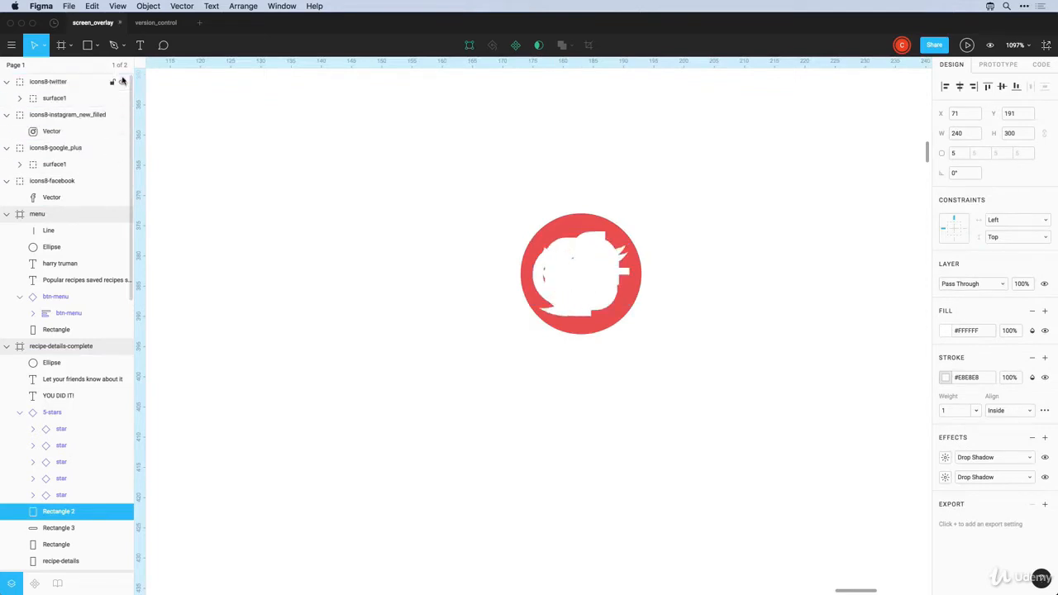
# Ungroup the four social icon groups and their nested surface1 groups down to single vector layers
pyautogui.click(35, 181)
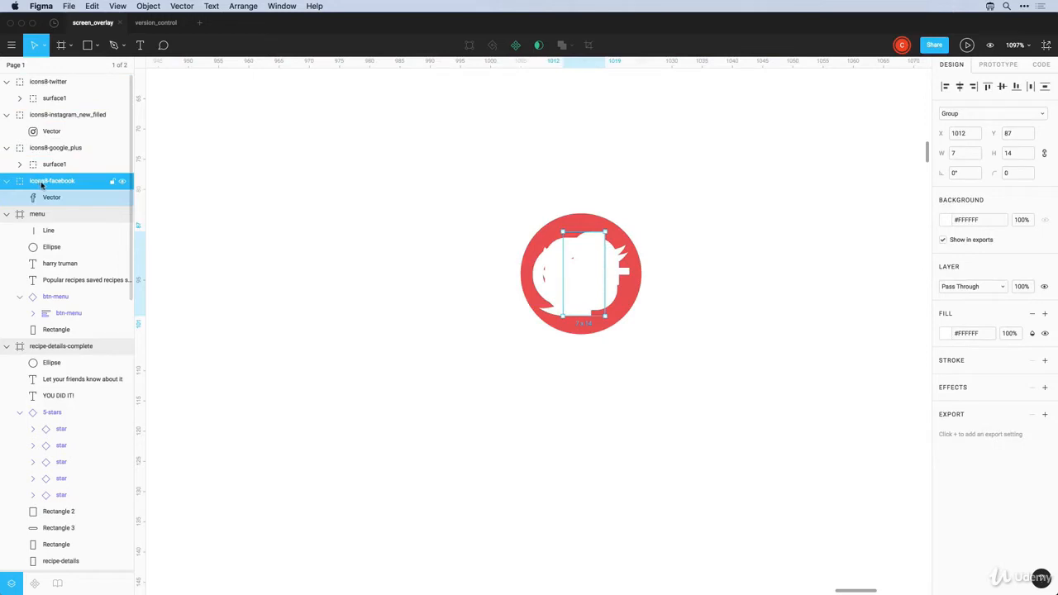
pyautogui.keyDown('shift'); pyautogui.click(38, 148); pyautogui.keyUp('shift')
pyautogui.keyDown('shift'); pyautogui.click(39, 114); pyautogui.keyUp('shift')
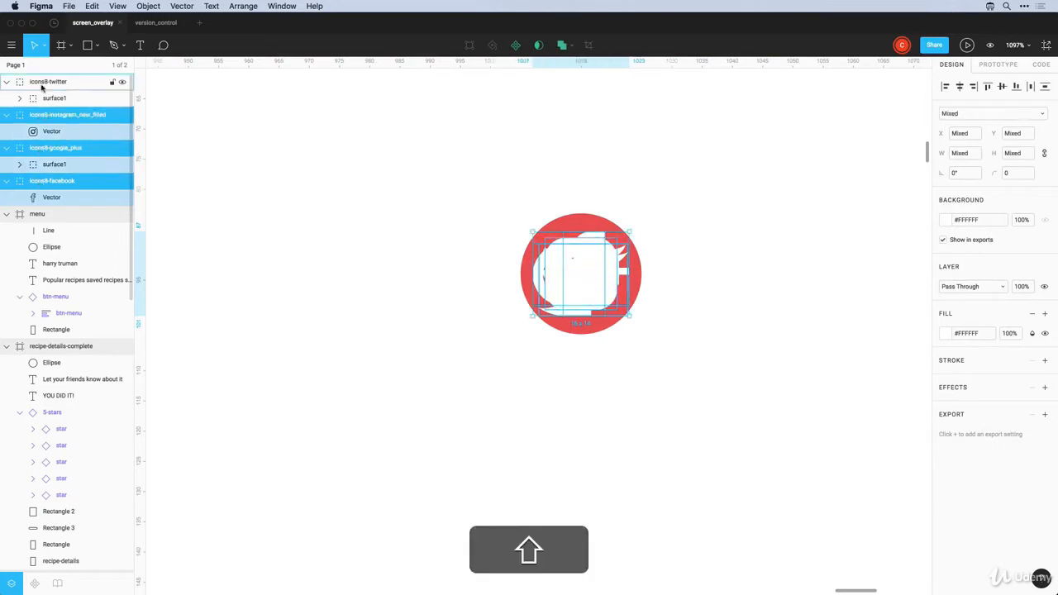
pyautogui.keyDown('shift'); pyautogui.click(41, 84); pyautogui.keyUp('shift')
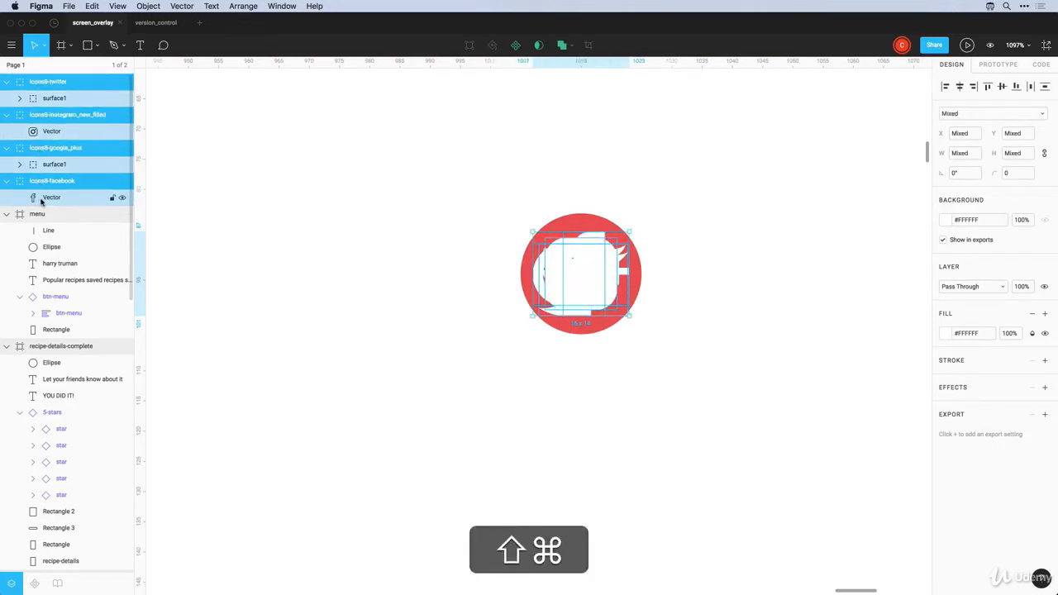
pyautogui.press('super+shift+g')
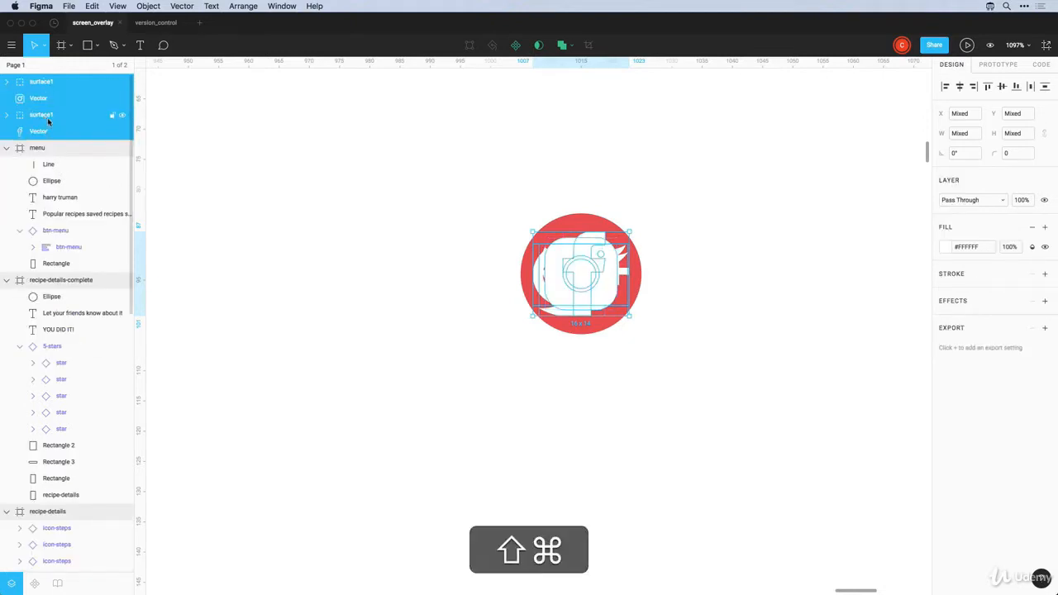
pyautogui.press('super+shift+g')
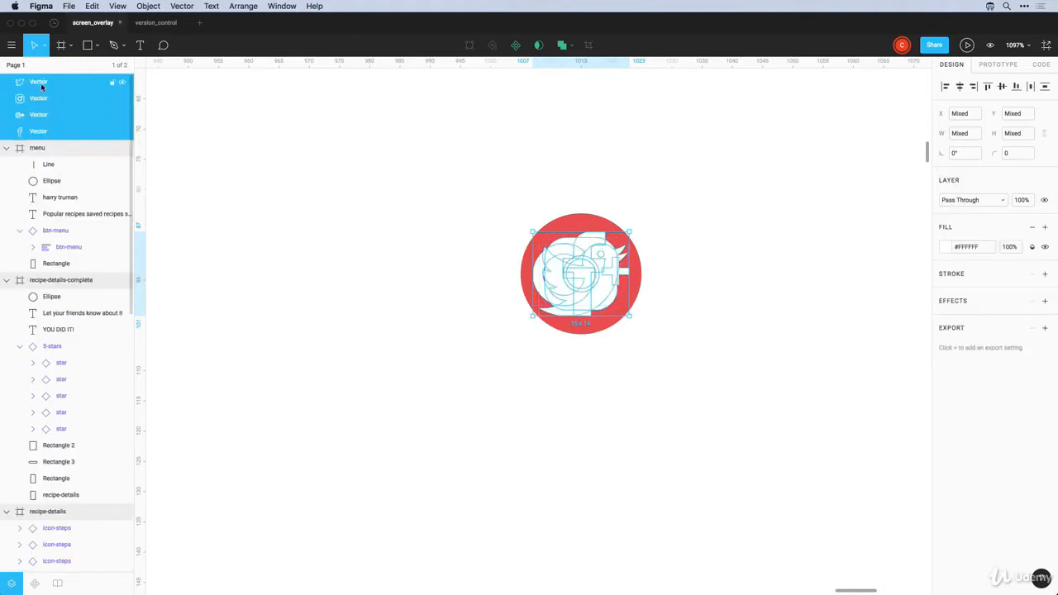
# Rename the Twitter vector layer as social-twitter
pyautogui.click(39, 83)
pyautogui.doubleClick(39, 82)
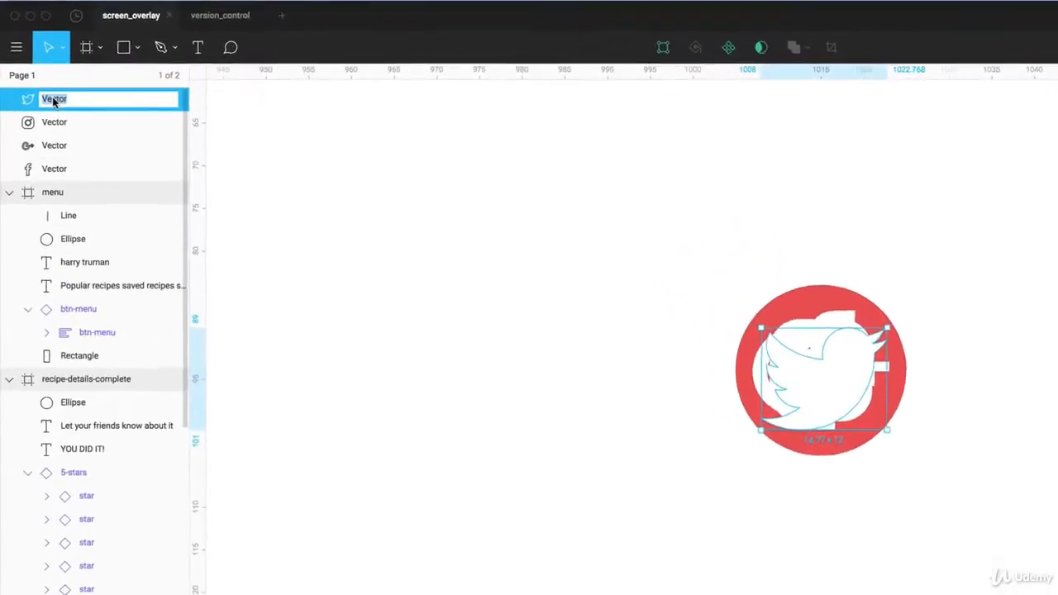
pyautogui.write('social-twitter')
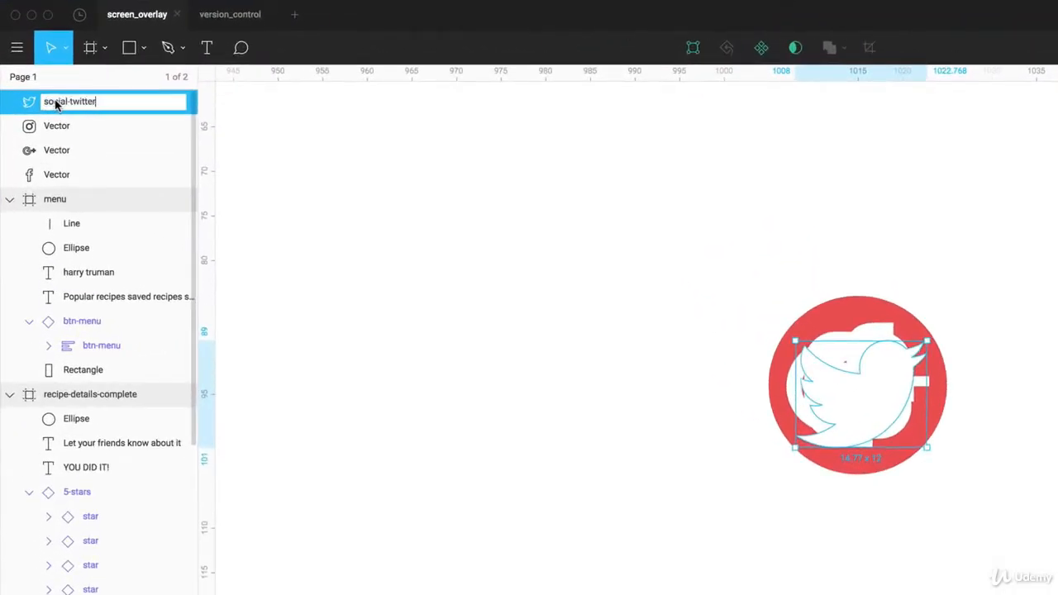
# Rename the three remaining vector layers as social-instagram, social-google-plus and social-facebook
pyautogui.press('Return')
pyautogui.doubleClick(58, 128)
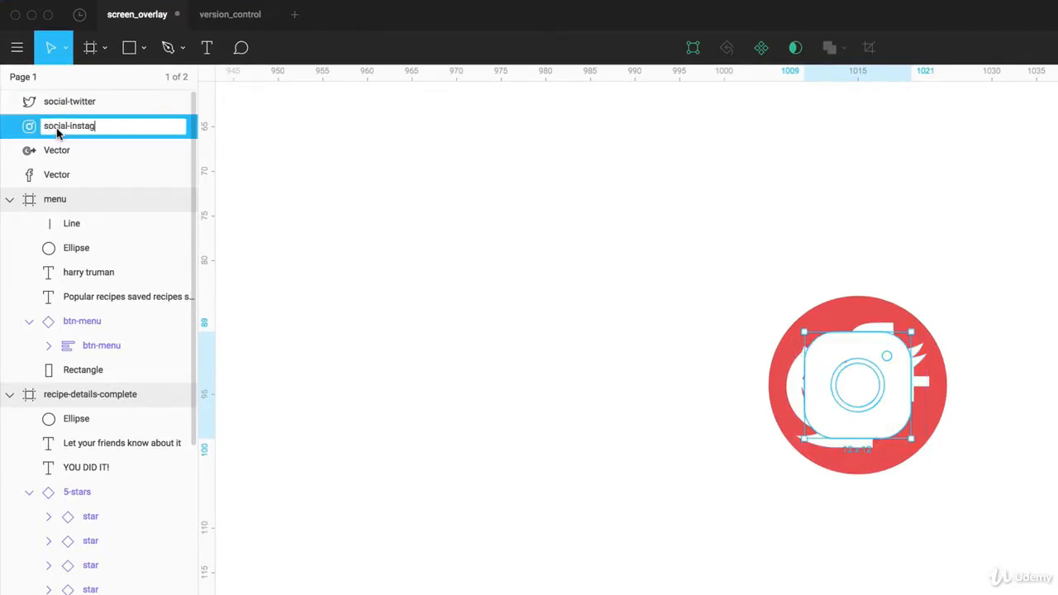
pyautogui.doubleClick(57, 150)
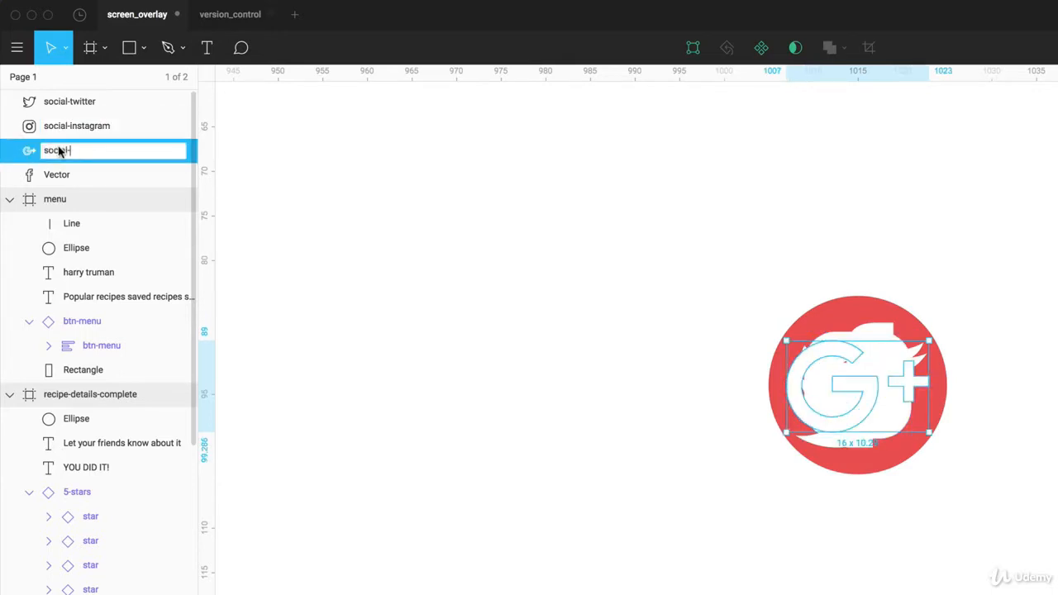
pyautogui.write('social-google-plus')
pyautogui.press('Return')
pyautogui.doubleClick(52, 174)
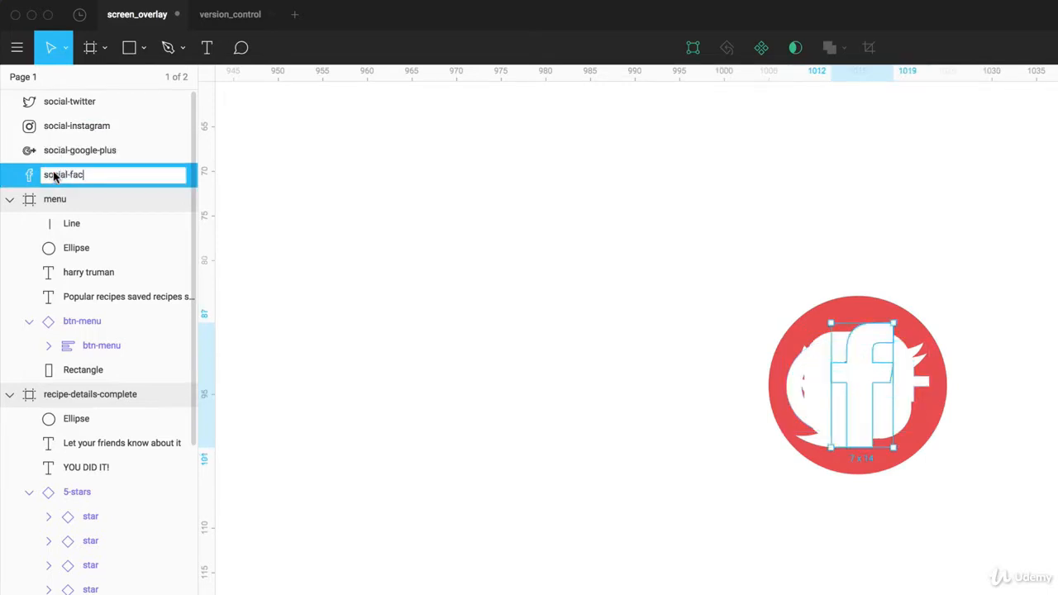
pyautogui.write('social-facebook')
pyautogui.press('Return')
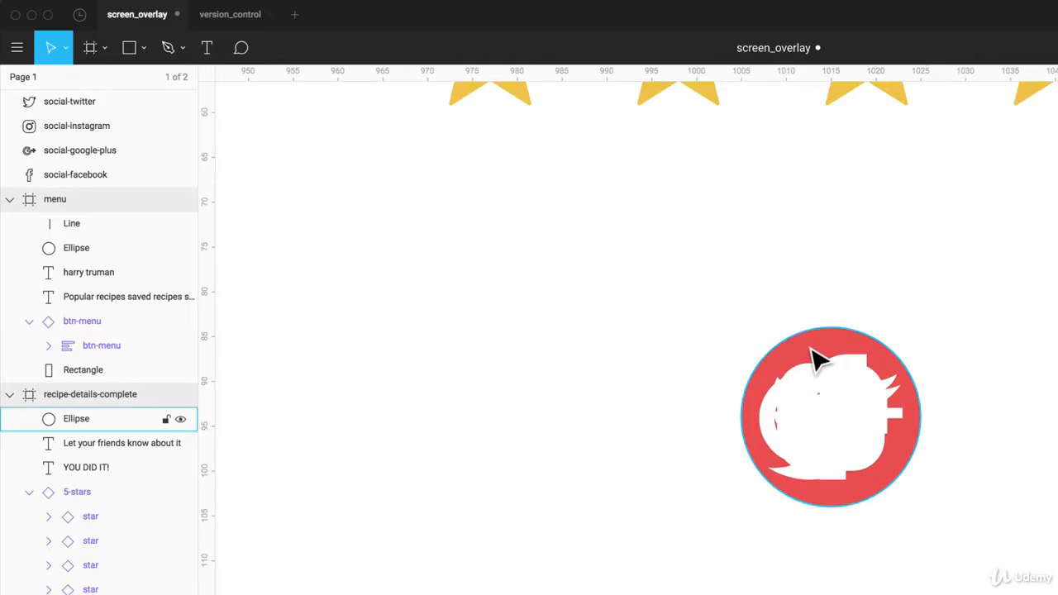
# Move the four social icon layers into the recipe-details-complete frame, directly above the red circle's Ellipse layer
pyautogui.click(810, 358)
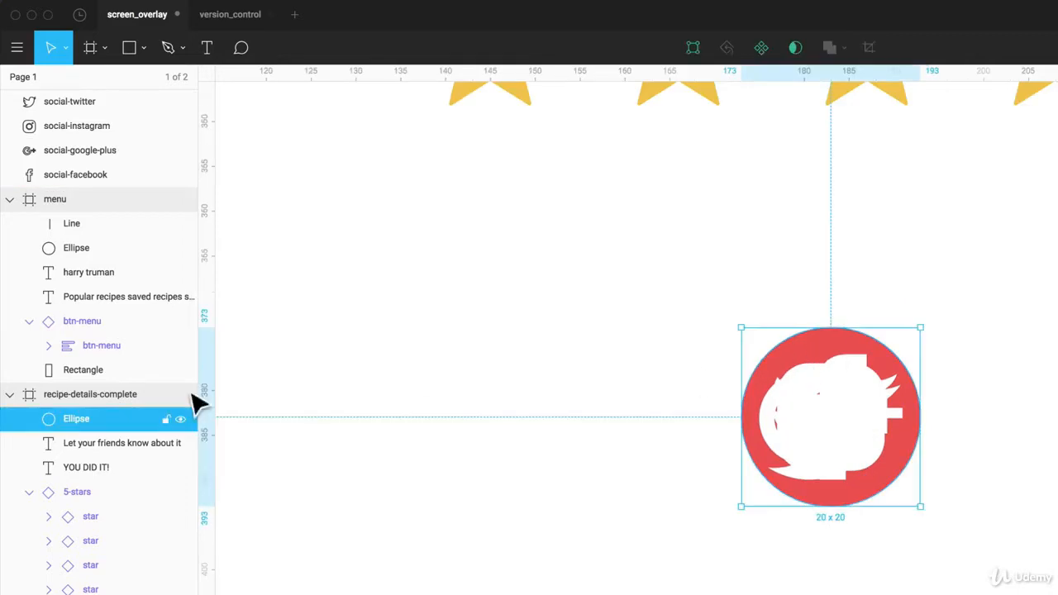
pyautogui.click(68, 103)
pyautogui.keyDown('shift'); pyautogui.click(66, 176); pyautogui.keyUp('shift')
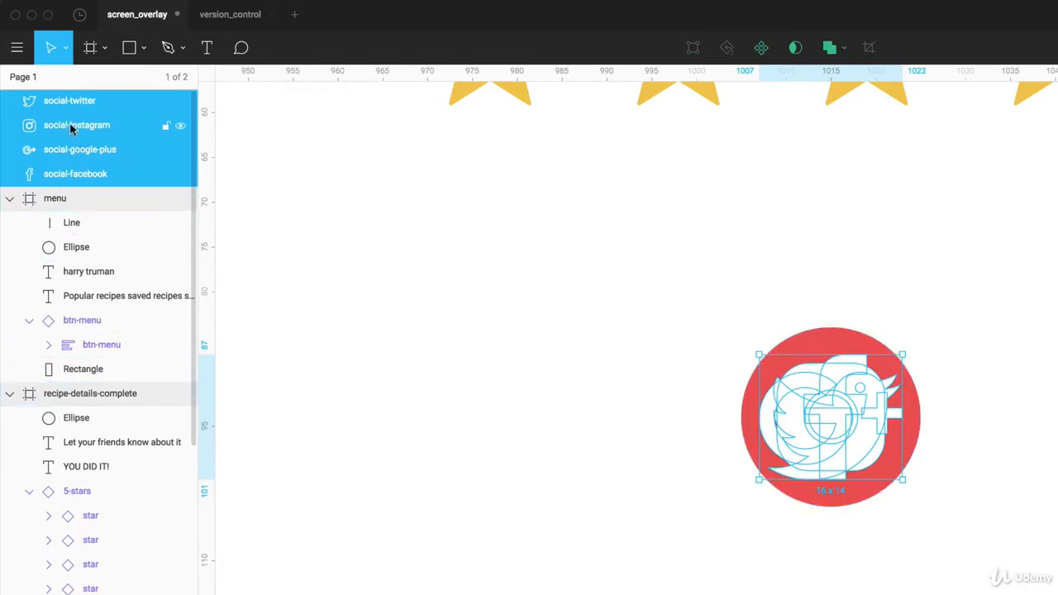
pyautogui.moveTo(91, 126); pyautogui.dragTo(72, 406)
pyautogui.hscroll(1, 762, 357)
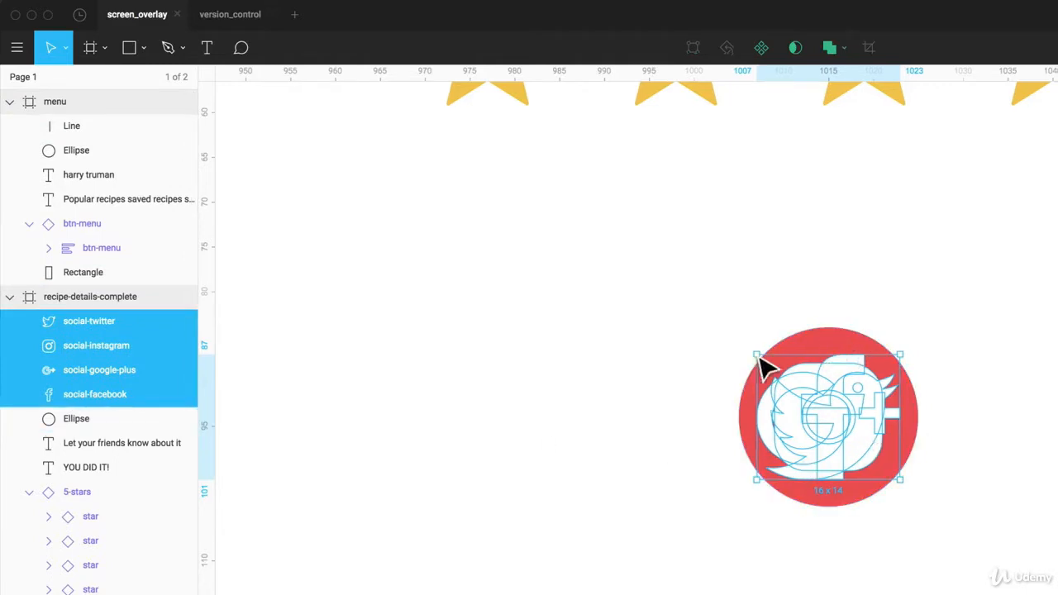
# Create a component from the four social icons and the red Ellipse, and name it social
pyautogui.keyDown('shift'); pyautogui.click(79, 422); pyautogui.keyUp('shift')
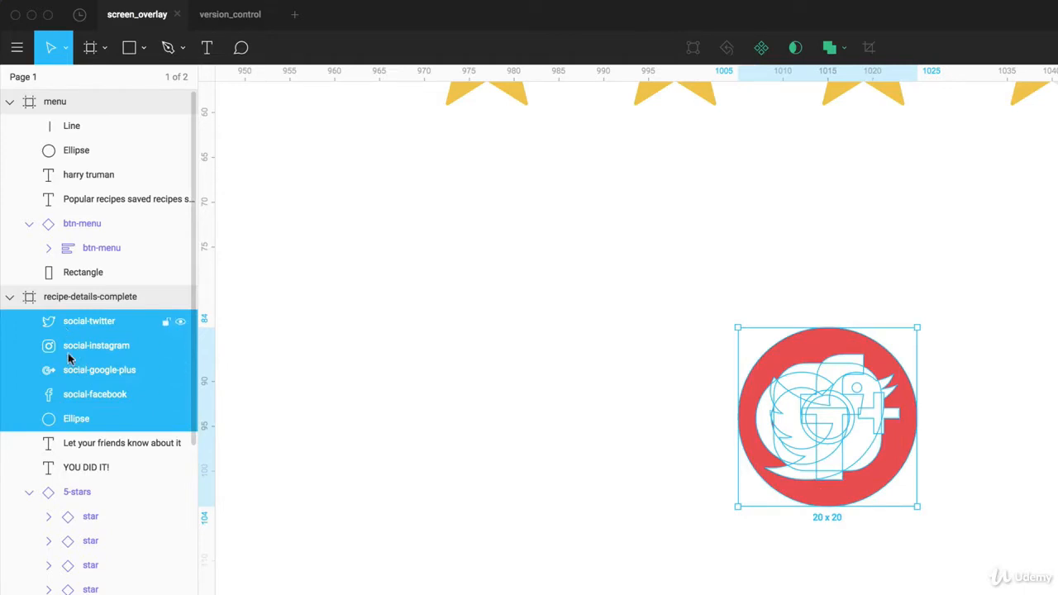
pyautogui.click(760, 50)
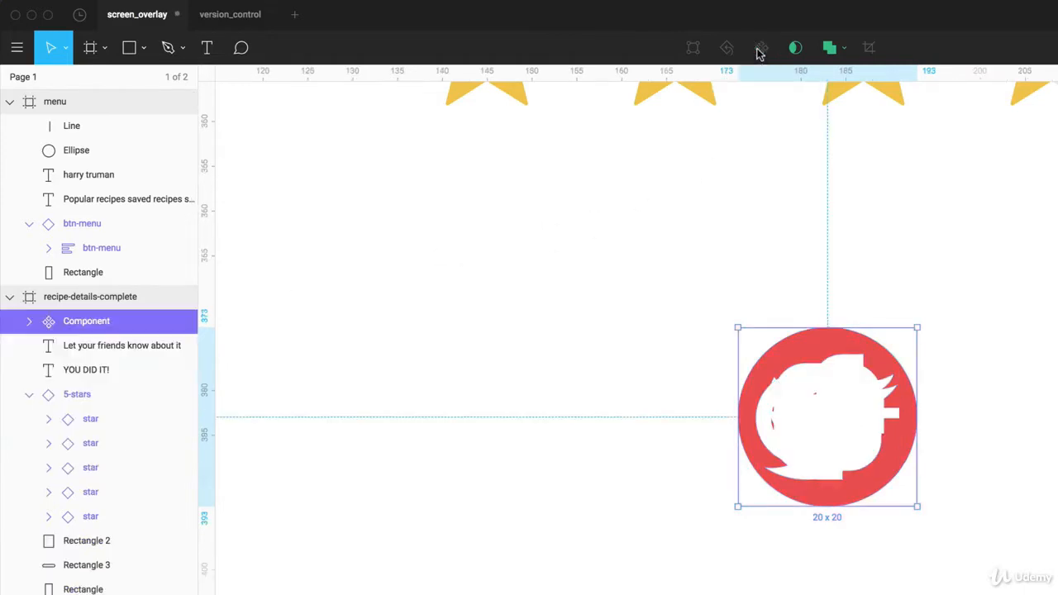
pyautogui.doubleClick(80, 323)
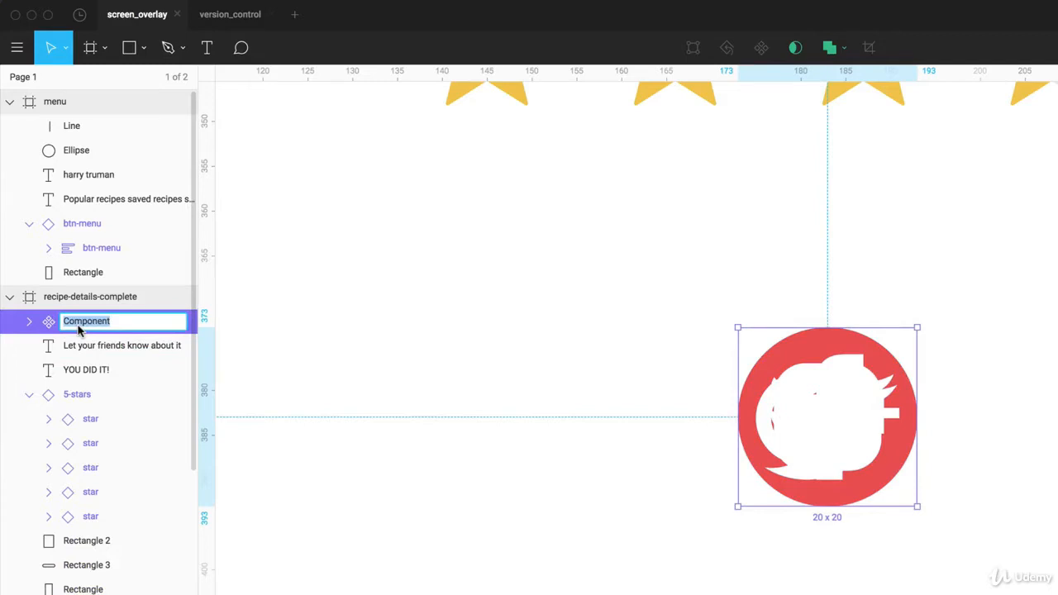
pyautogui.write('social')
pyautogui.press('Return')
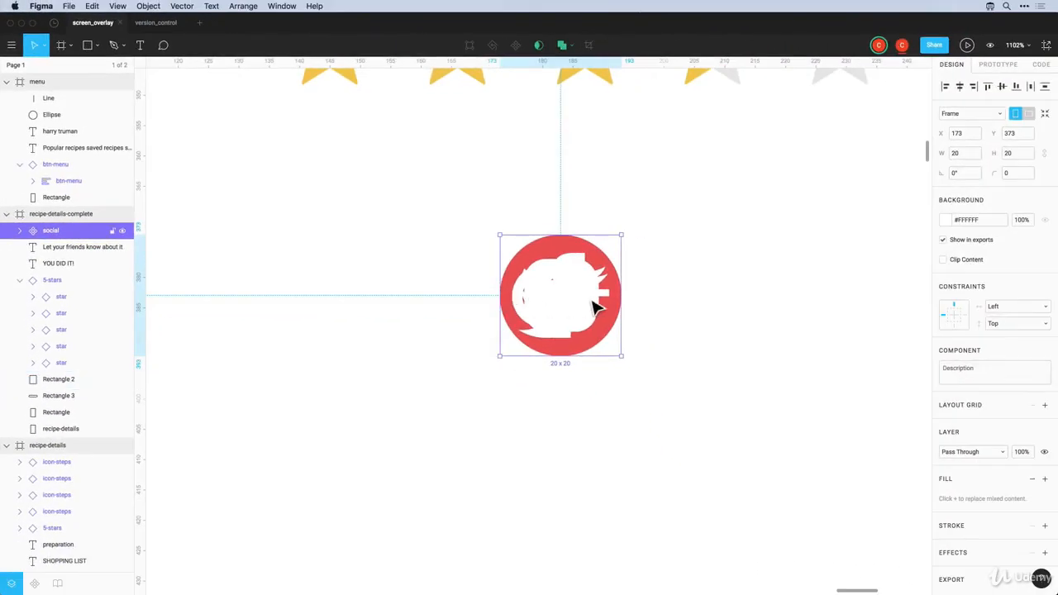
# Duplicate the social component as an instance, move the master to the components page, and reposition the instance to X 163, Y 366
pyautogui.keyDown('alt'); pyautogui.moveTo(576, 302); pyautogui.dragTo(740, 306); pyautogui.keyUp('alt')
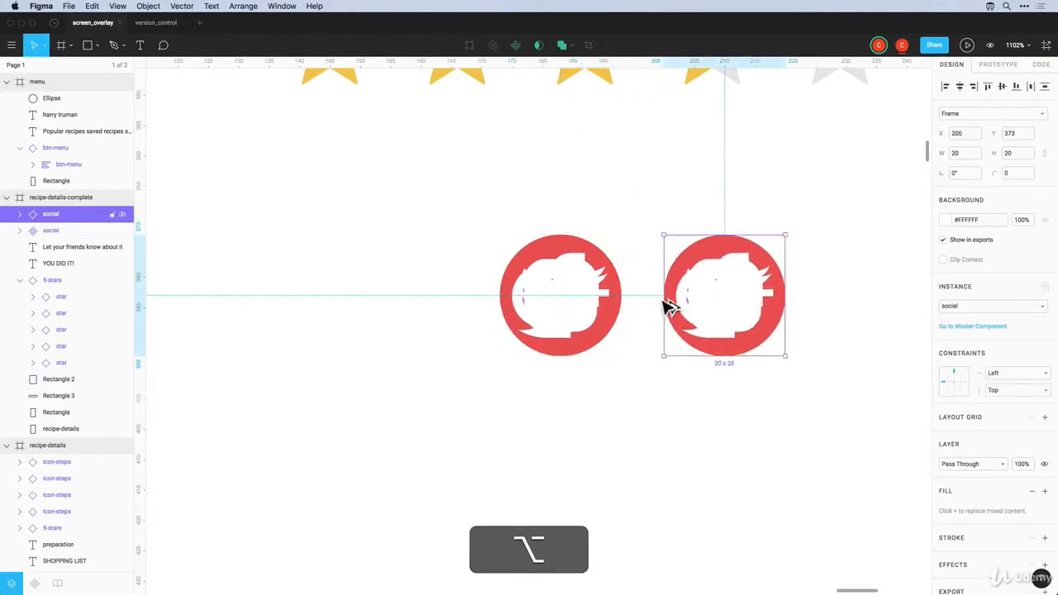
pyautogui.click(581, 302)
pyautogui.rightClick(580, 301)
pyautogui.moveTo(588, 303)
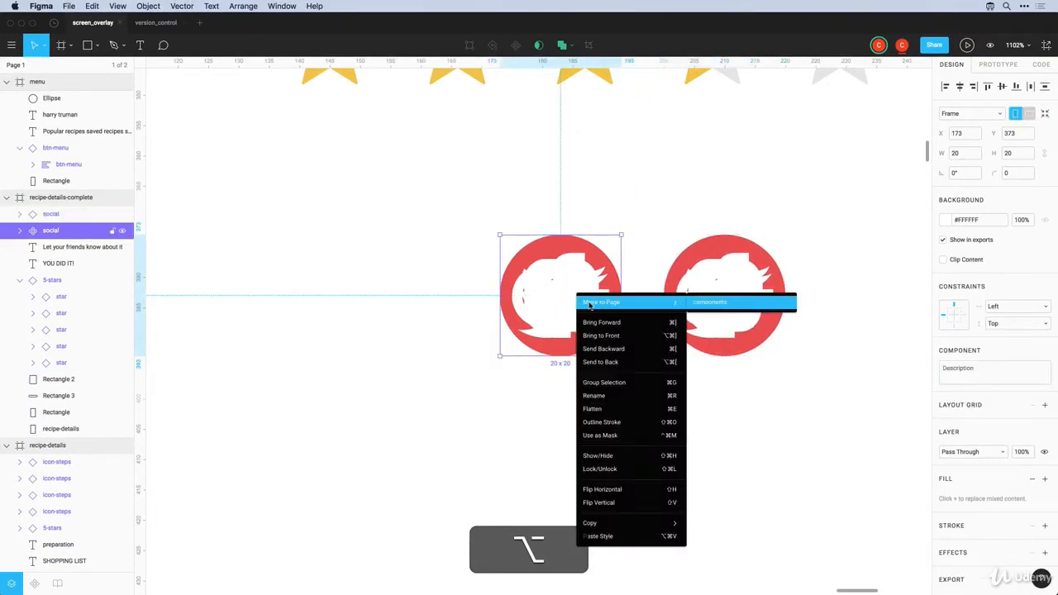
pyautogui.click(725, 305)
pyautogui.moveTo(728, 309); pyautogui.dragTo(491, 272)
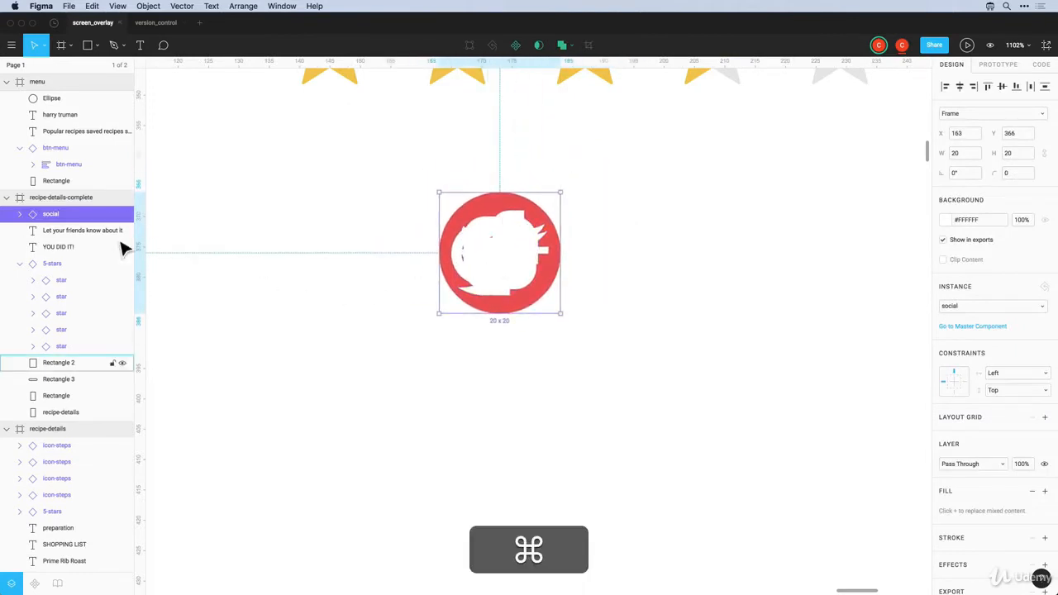
# Hide the Facebook, Instagram and Twitter layers in the social instance and duplicate it into a row of four Google Plus icons
pyautogui.click(20, 214)
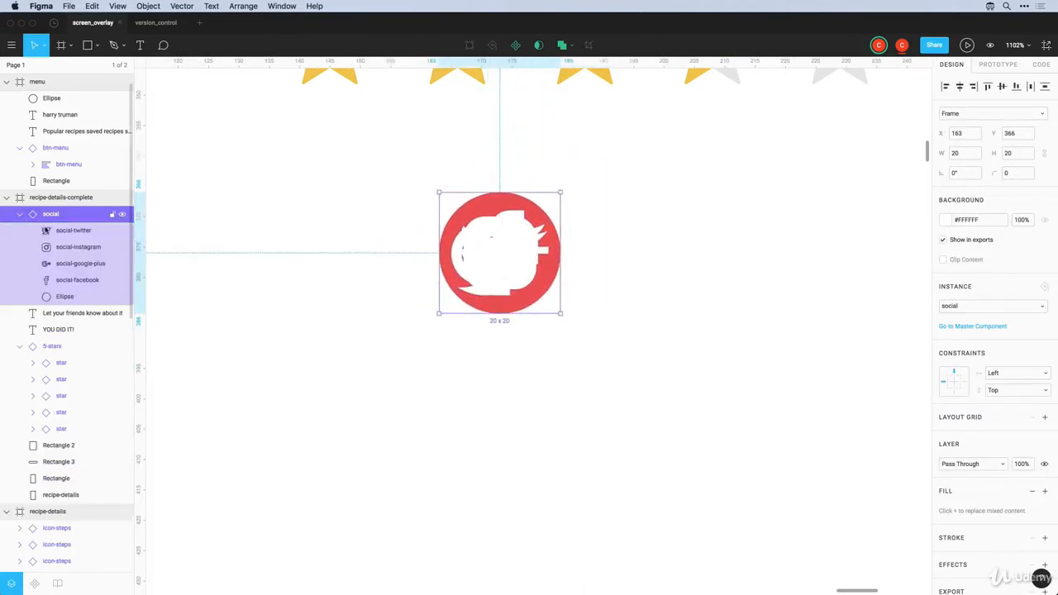
pyautogui.click(122, 282)
pyautogui.click(122, 246)
pyautogui.click(122, 229)
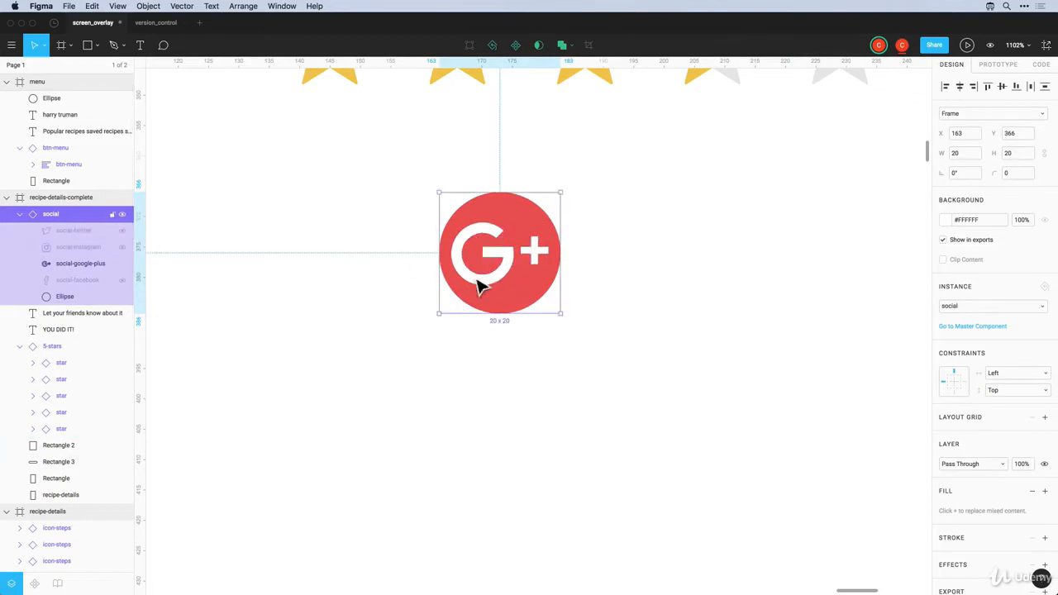
pyautogui.click(645, 321)
pyautogui.moveTo(515, 301); pyautogui.dragTo(754, 298)
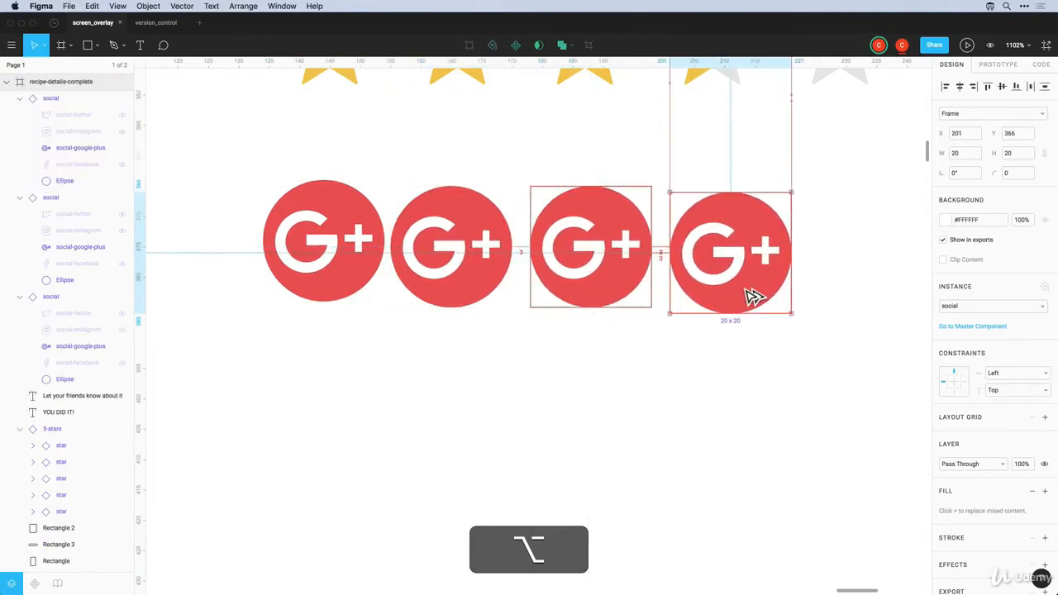
# Swap the Google Plus glyph for Facebook, Instagram and Twitter in the second, third and fourth social instances respectively
pyautogui.click(473, 301)
pyautogui.click(122, 348)
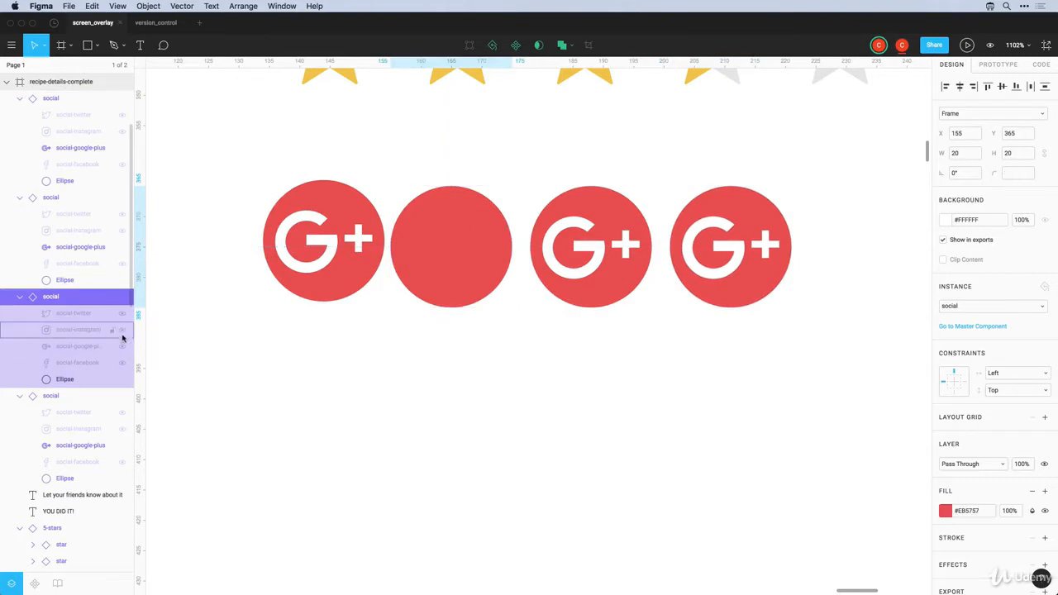
pyautogui.click(123, 362)
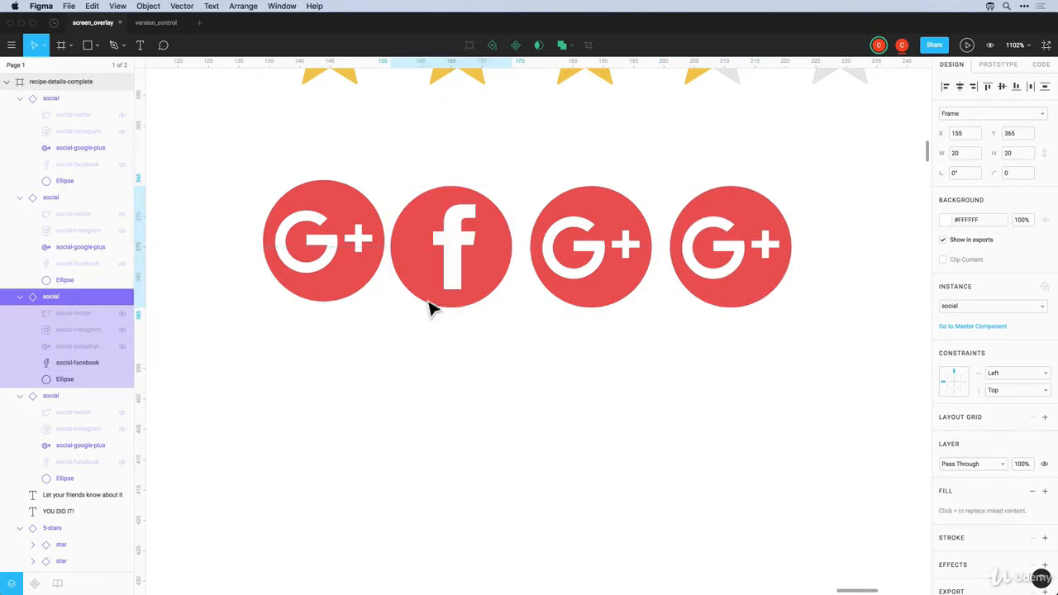
pyautogui.click(603, 261)
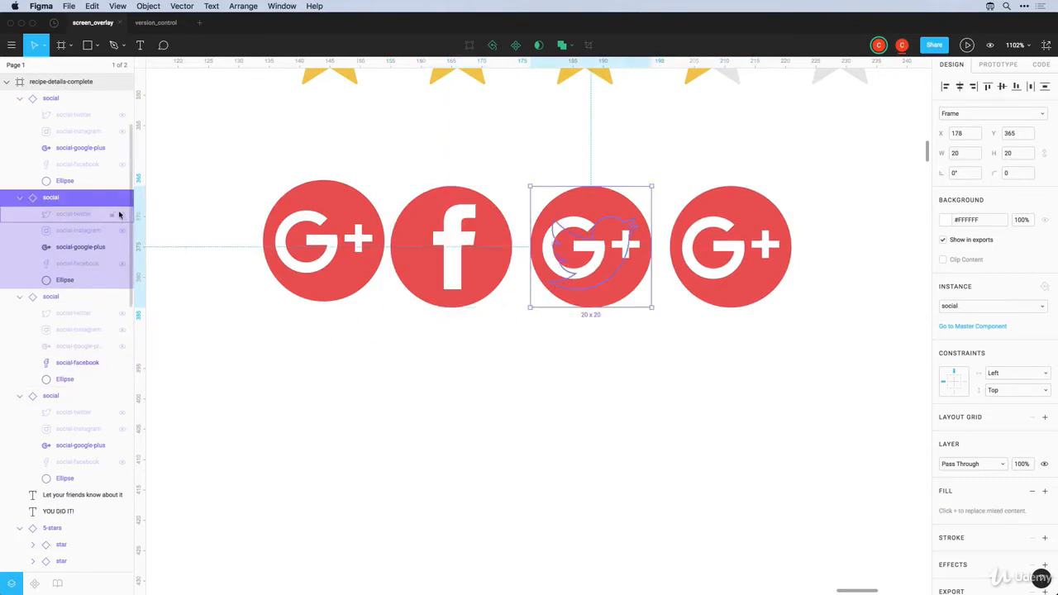
pyautogui.click(122, 247)
pyautogui.click(123, 232)
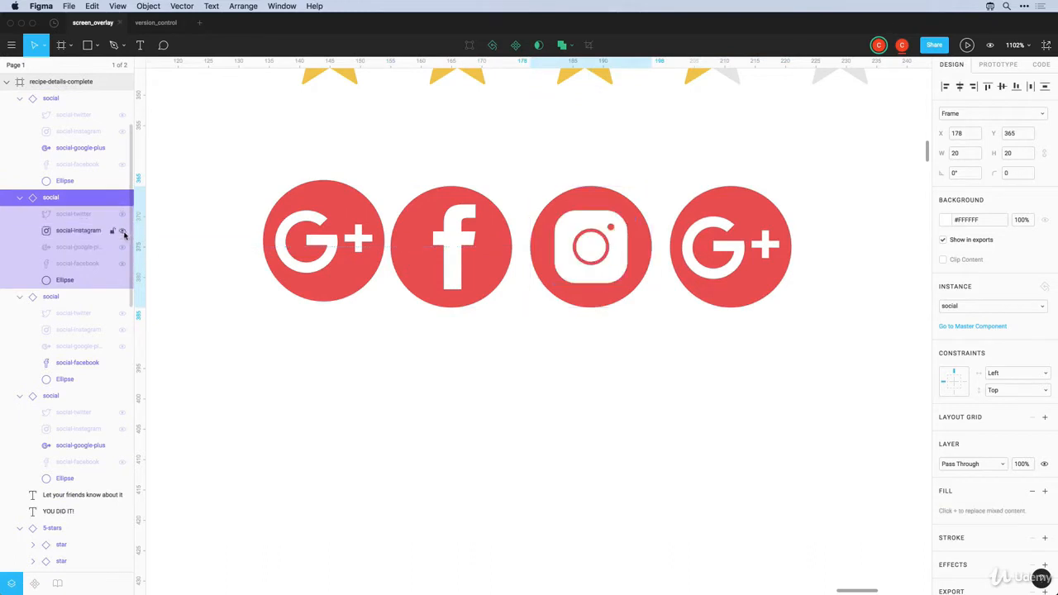
pyautogui.click(724, 273)
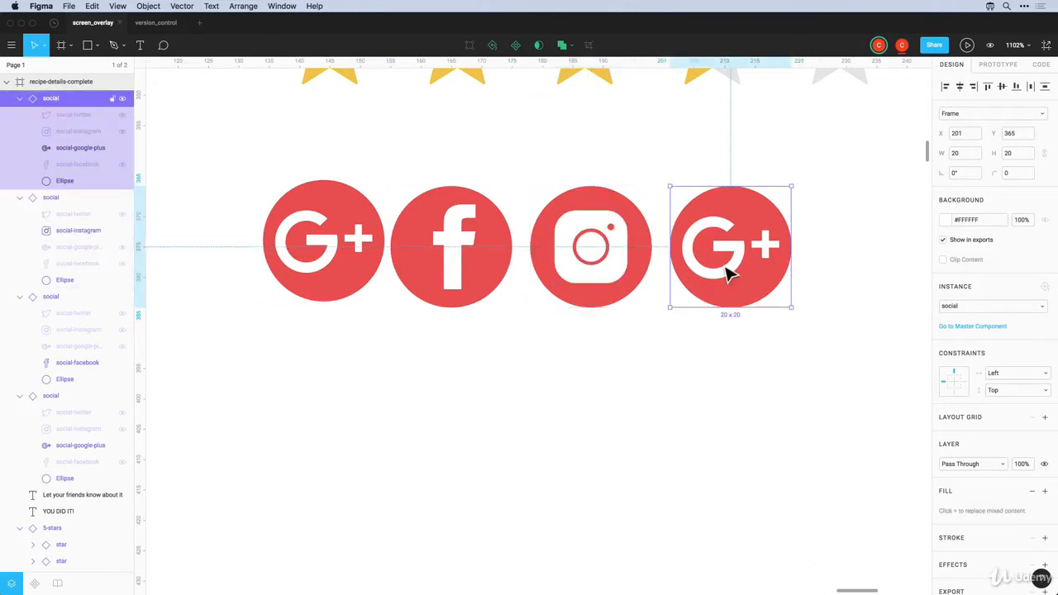
pyautogui.click(122, 148)
pyautogui.click(123, 114)
pyautogui.click(572, 392)
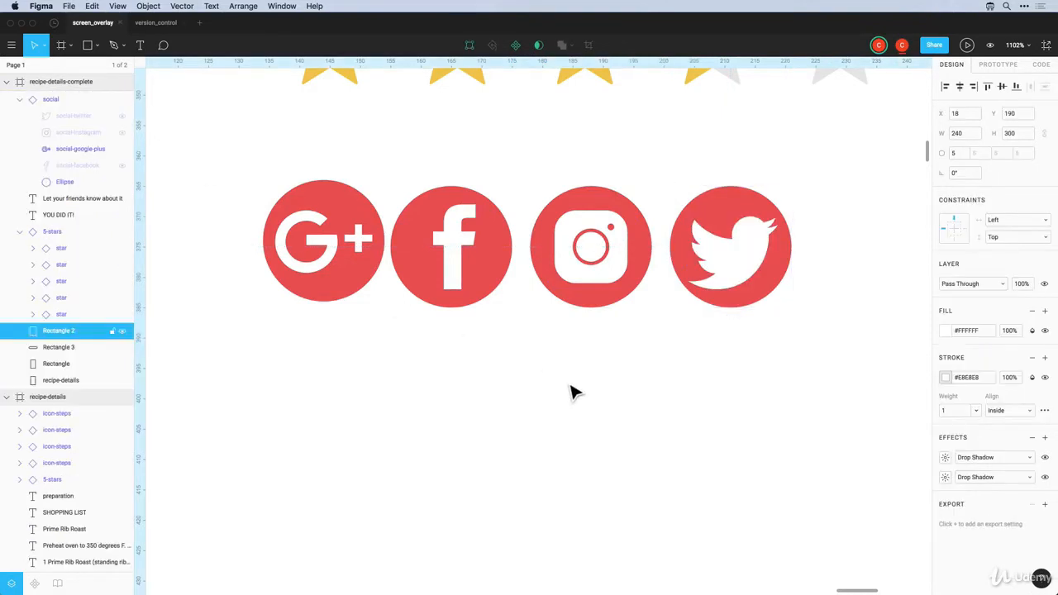
# Go to the social master component from the Google Plus instance and hide its Google Plus, Instagram and Twitter layers
pyautogui.scroll(-6, 572, 392)
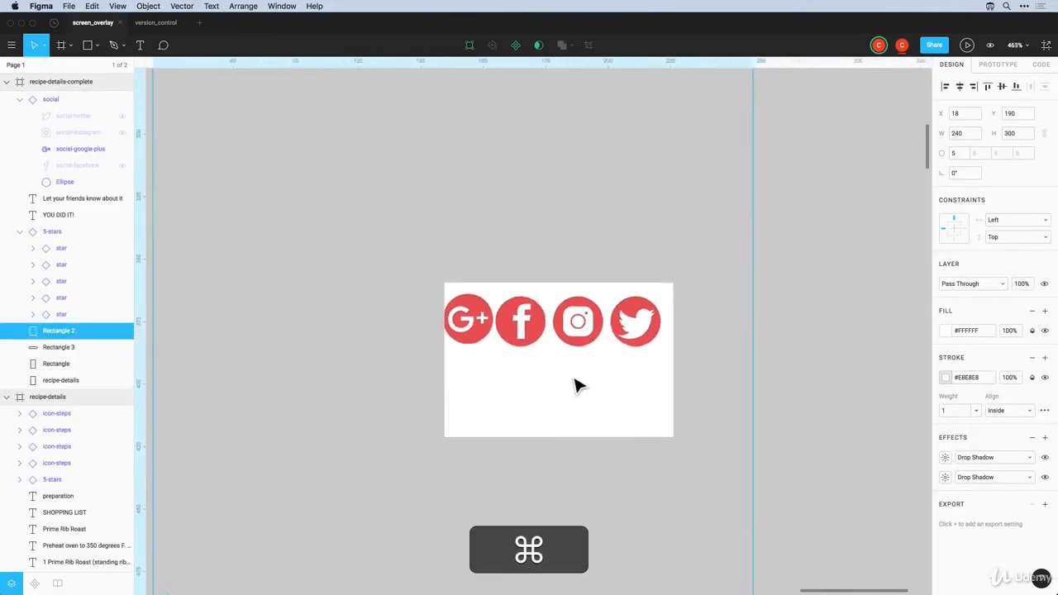
pyautogui.scroll(-1, 575, 387)
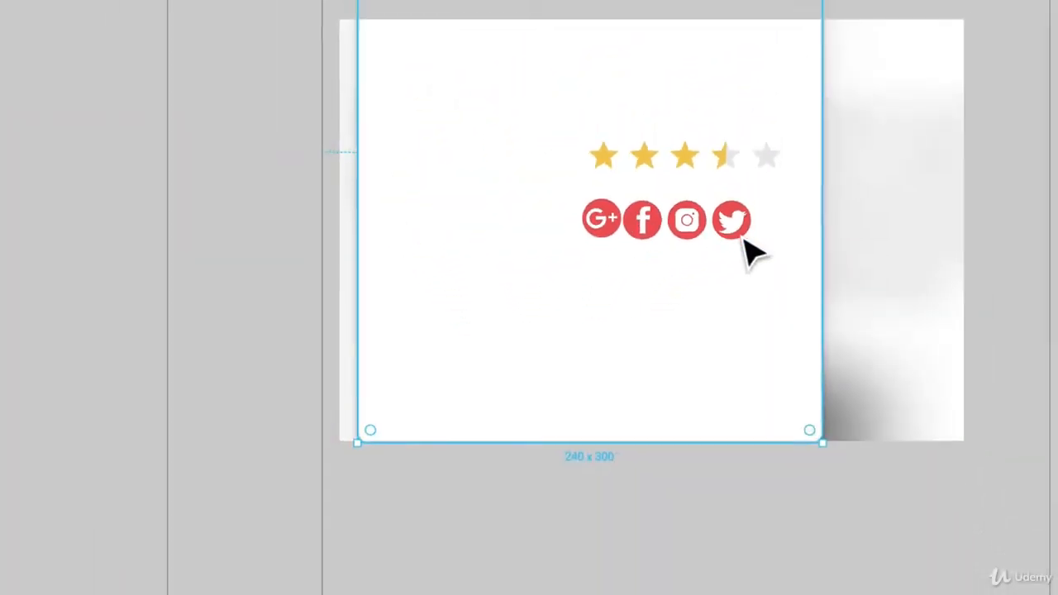
pyautogui.click(447, 238)
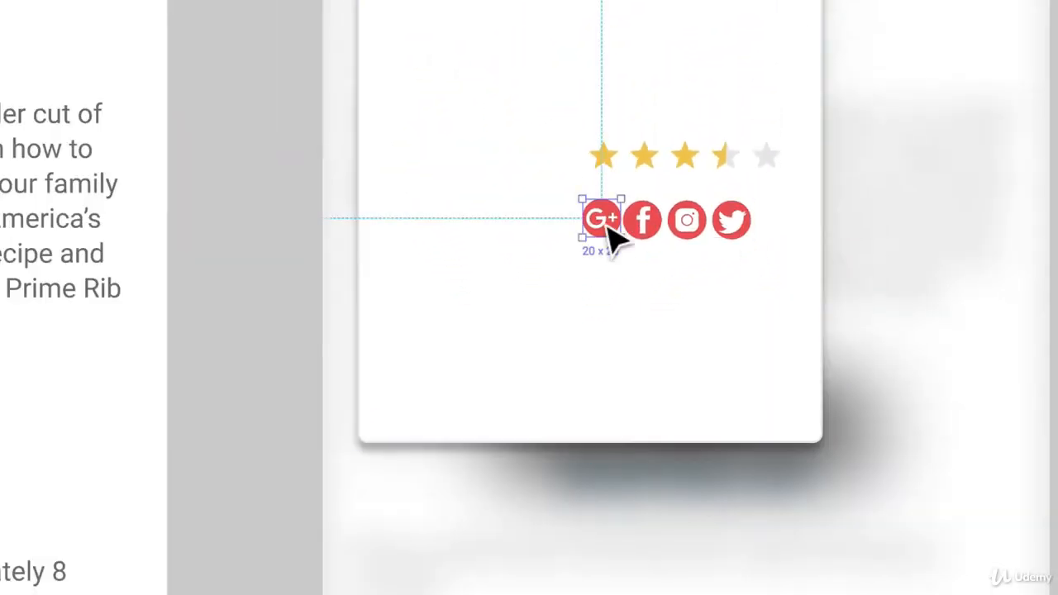
pyautogui.rightClick(447, 237)
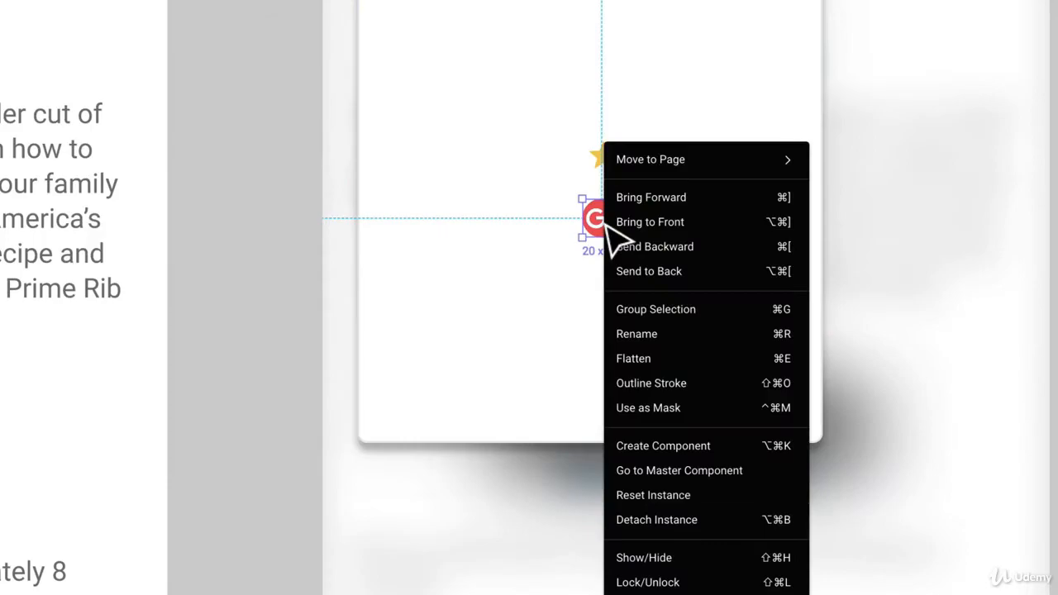
pyautogui.click(676, 473)
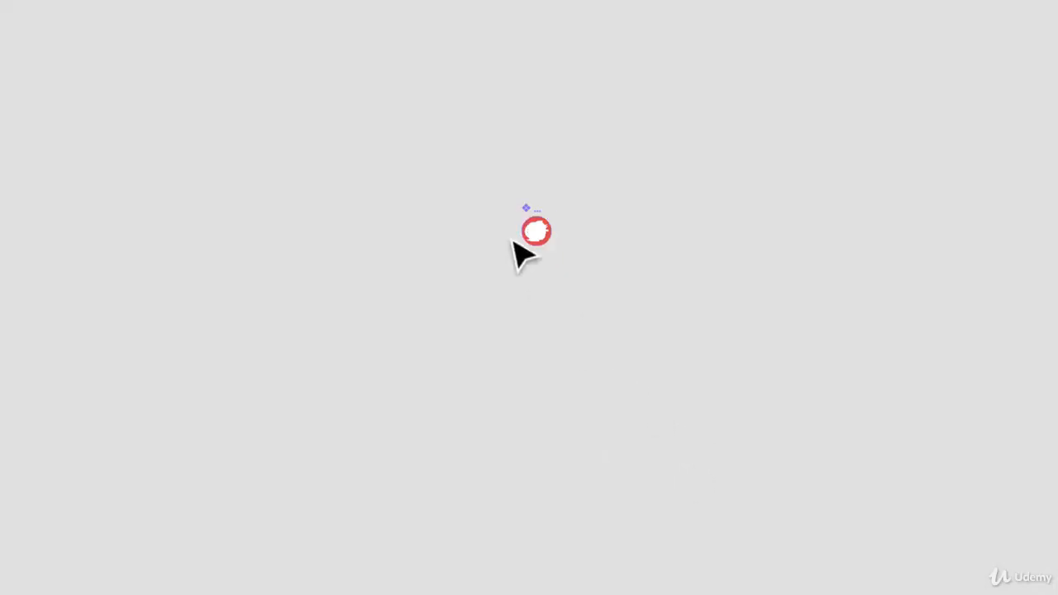
pyautogui.moveTo(479, 177); pyautogui.dragTo(661, 339)
pyautogui.click(375, 182)
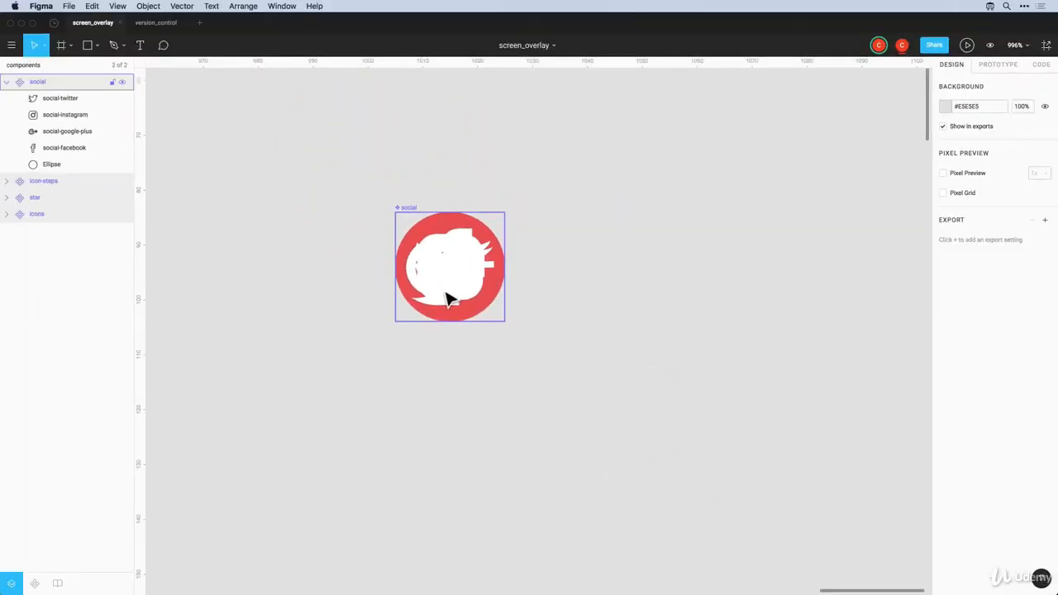
pyautogui.click(450, 298)
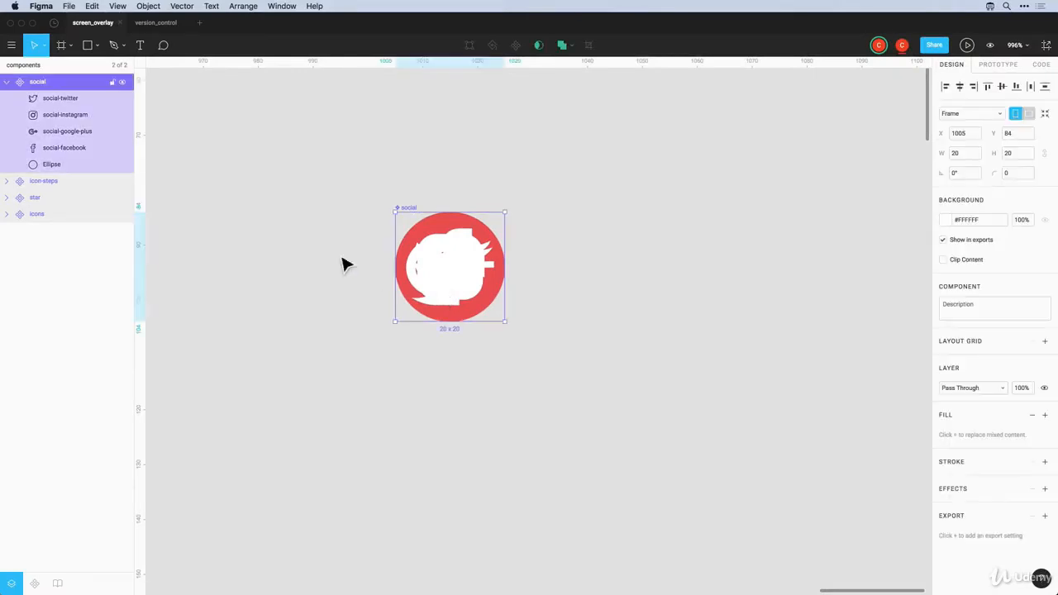
pyautogui.click(123, 131)
pyautogui.click(123, 114)
pyautogui.click(122, 98)
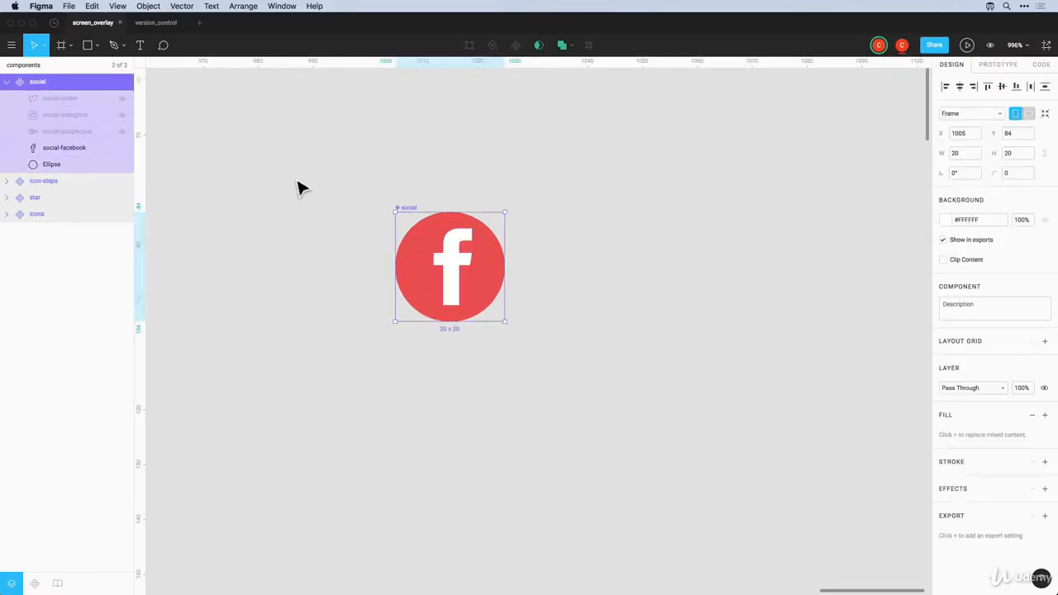
pyautogui.click(570, 274)
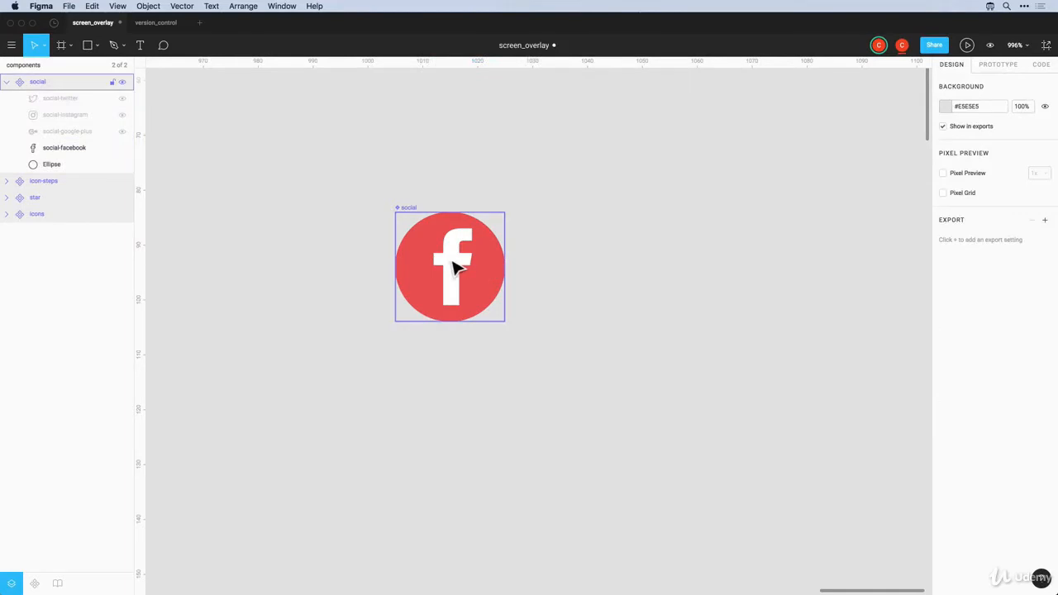
# Scale the social-facebook glyph in the master component down to 5 × 10 with the Scale tool
pyautogui.doubleClick(456, 269)
pyautogui.click(44, 44)
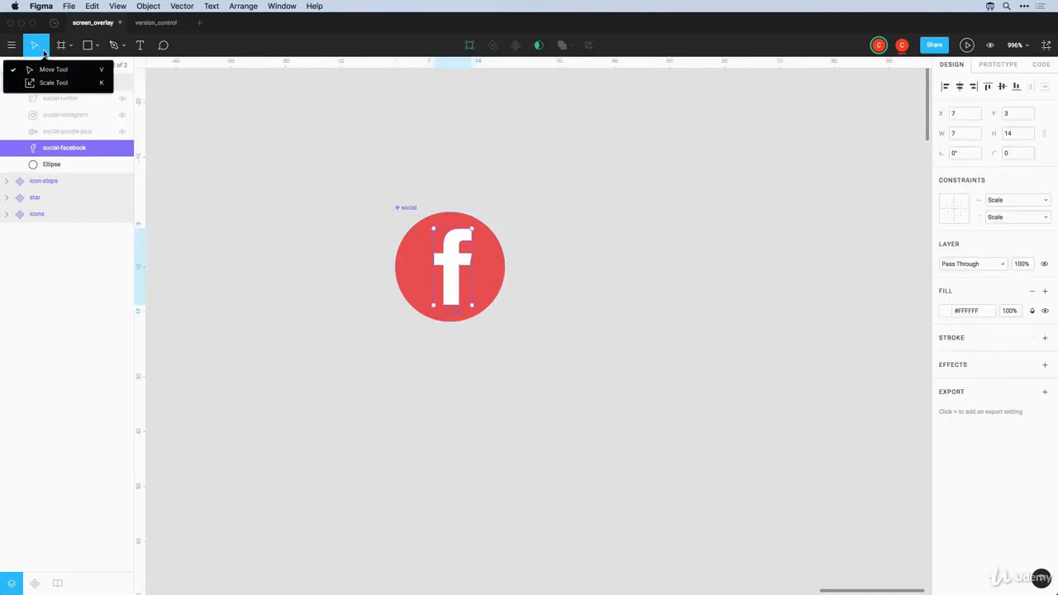
pyautogui.click(49, 83)
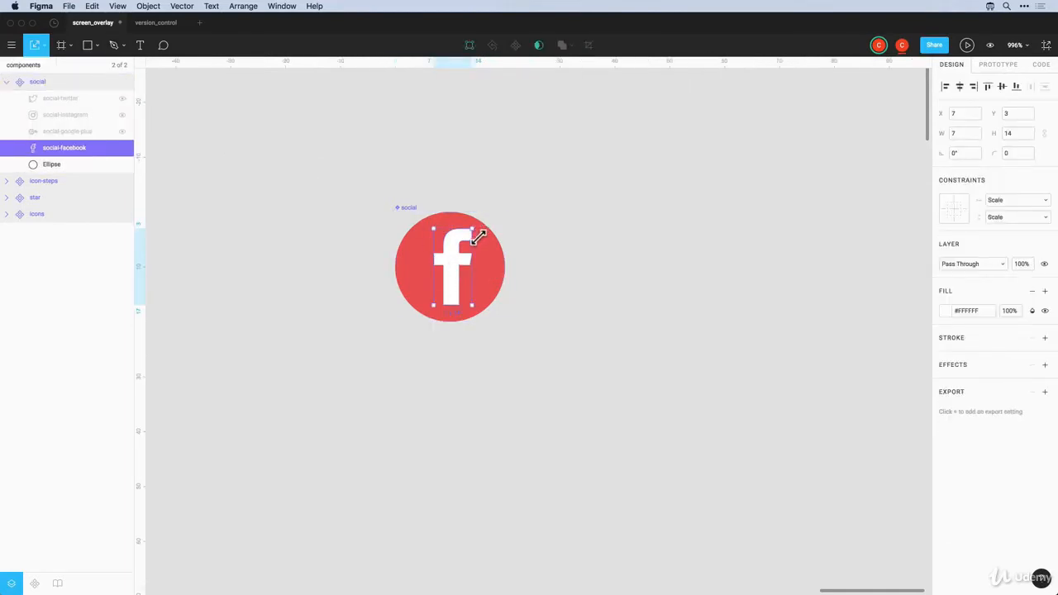
pyautogui.moveTo(478, 236); pyautogui.dragTo(466, 242)
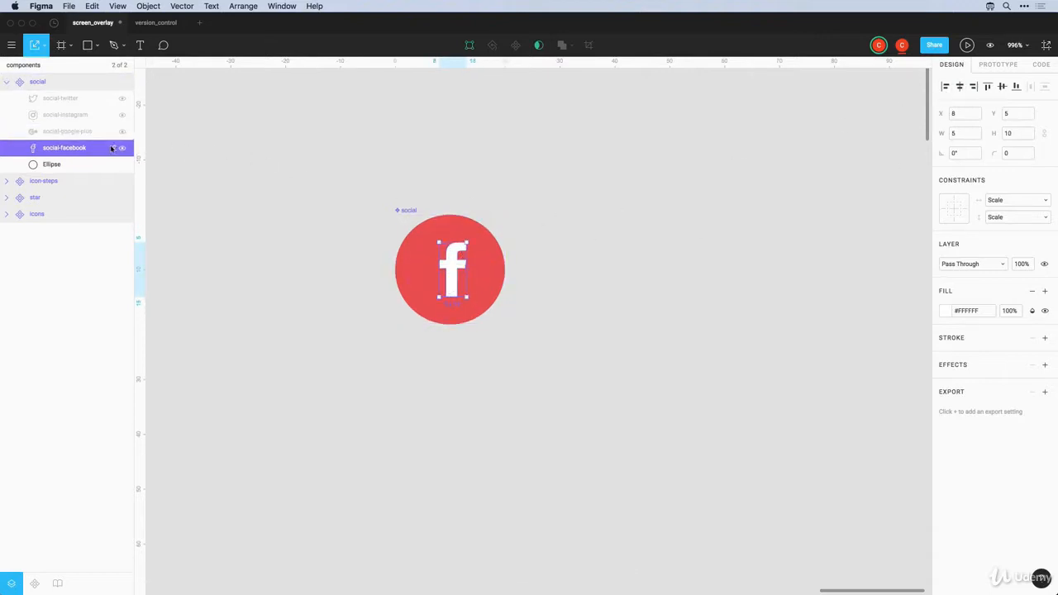
# Show only the social-google-plus glyph in the social master component and scale it about its centre to 12 × 8
pyautogui.click(122, 133)
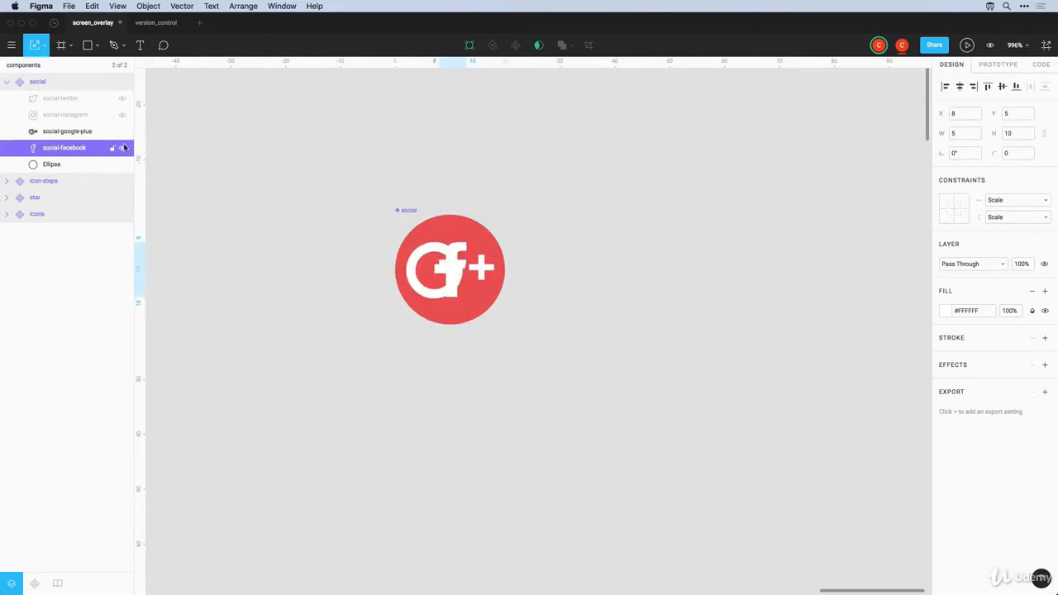
pyautogui.click(122, 147)
pyautogui.doubleClick(421, 272)
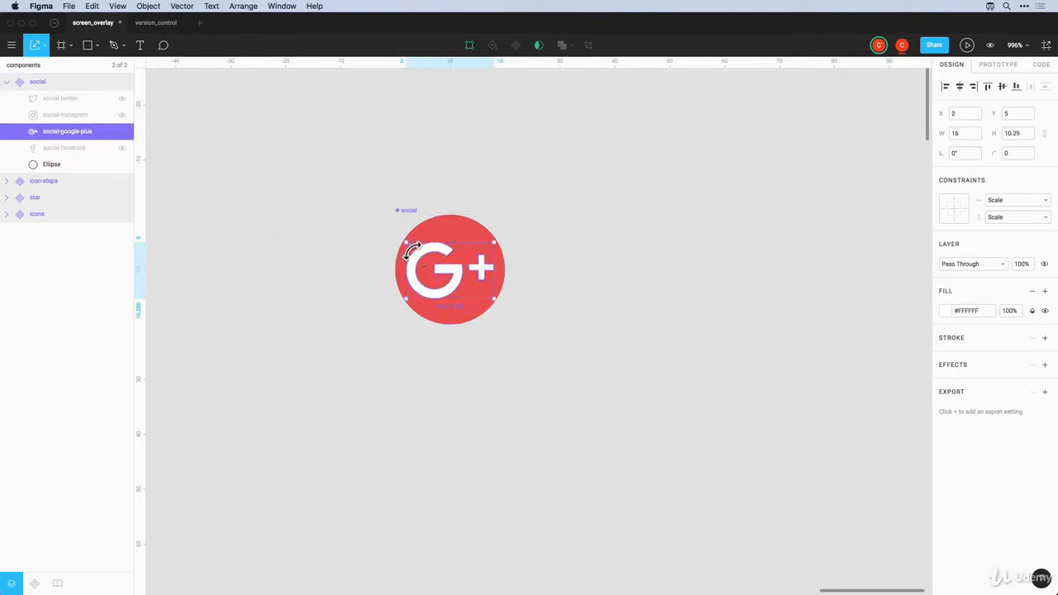
pyautogui.moveTo(411, 249); pyautogui.dragTo(423, 256)
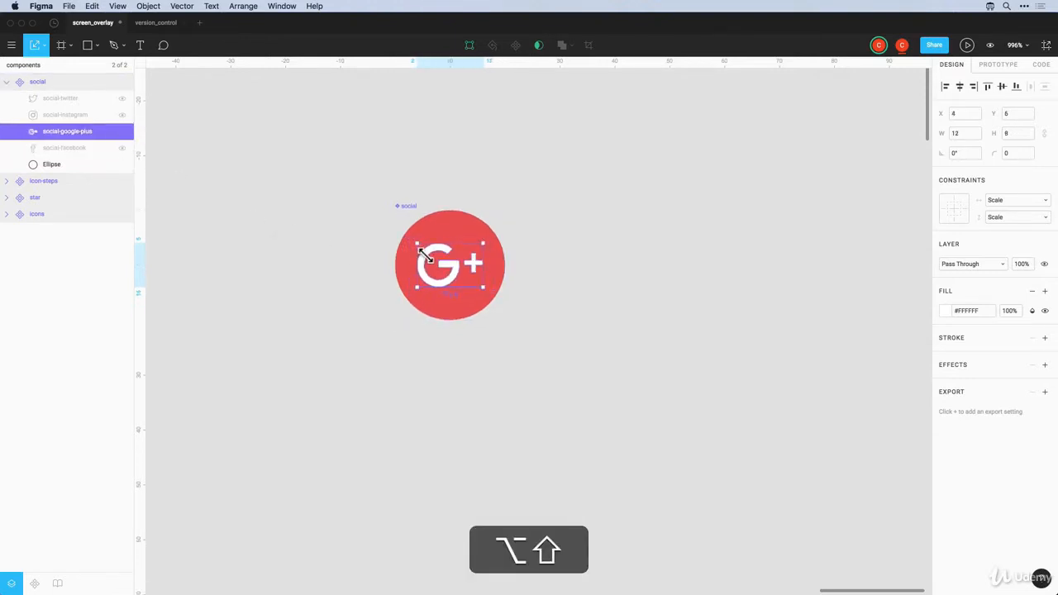
pyautogui.scroll(1, 417, 252)
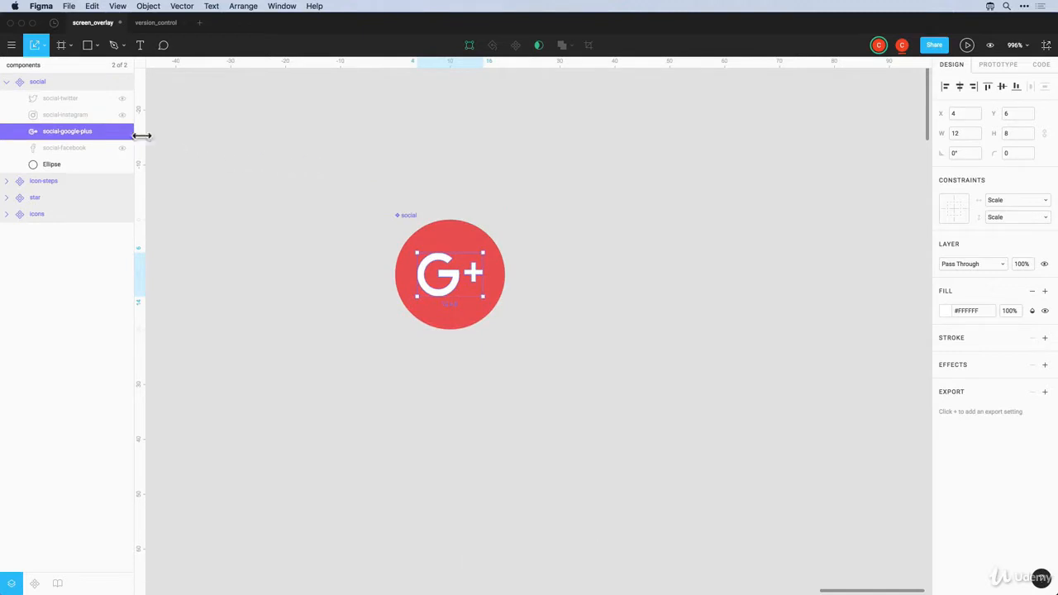
# Show only the social-instagram glyph in the social master component and scale it about its centre to 10 × 10
pyautogui.click(122, 133)
pyautogui.click(122, 114)
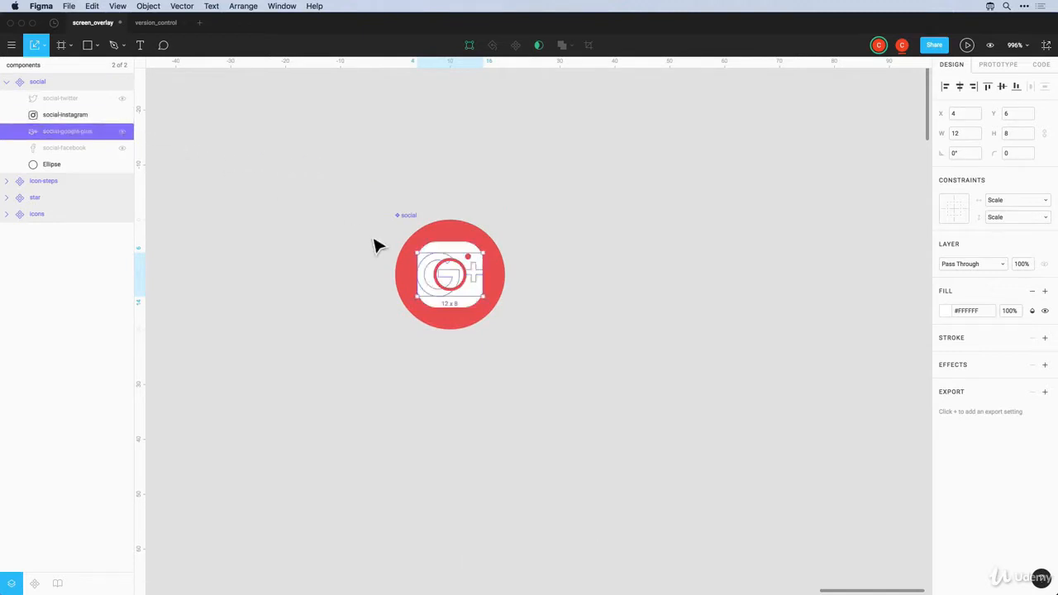
pyautogui.doubleClick(457, 252)
pyautogui.moveTo(485, 248)
pyautogui.mouseDown()
pyautogui.moveTo(477, 260)
pyautogui.moveTo(484, 255)
pyautogui.mouseUp()
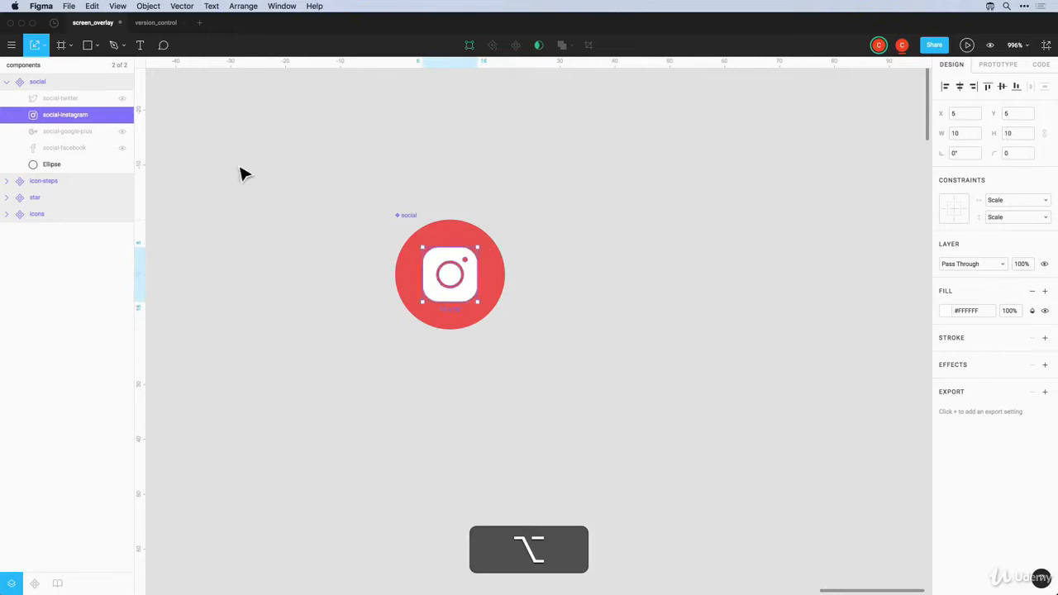
# Show only the social-twitter glyph in the social master component and scale it about its centre to 10 × 8
pyautogui.click(122, 98)
pyautogui.click(122, 114)
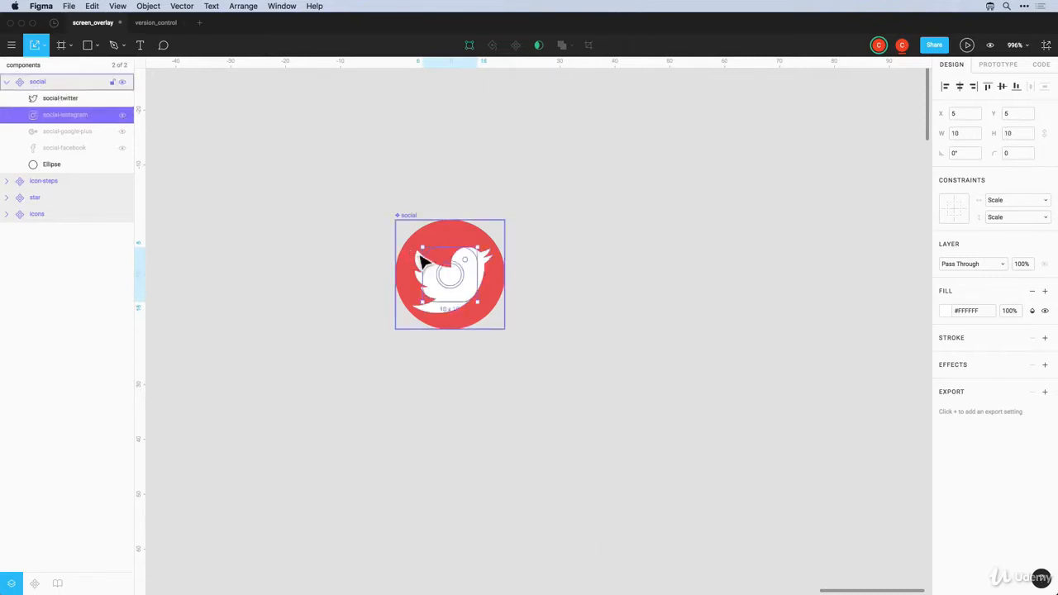
pyautogui.click(488, 270)
pyautogui.scroll(-1, 499, 321)
pyautogui.moveTo(498, 321); pyautogui.dragTo(459, 278)
pyautogui.press('super+z')
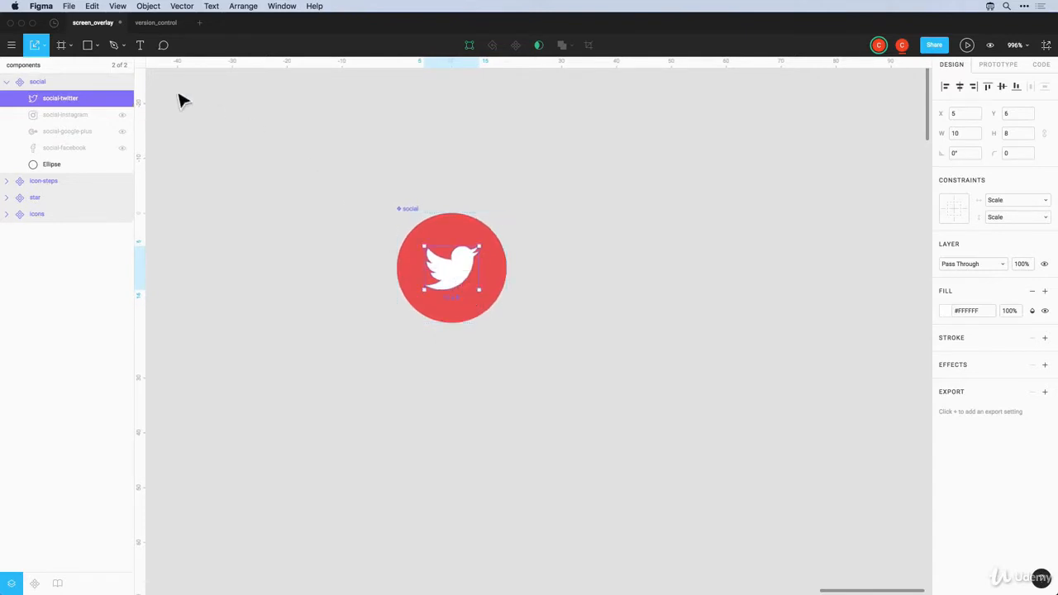
# Make the Instagram, Google Plus and Facebook glyphs visible in the social master component and return to Page 1
pyautogui.click(76, 68)
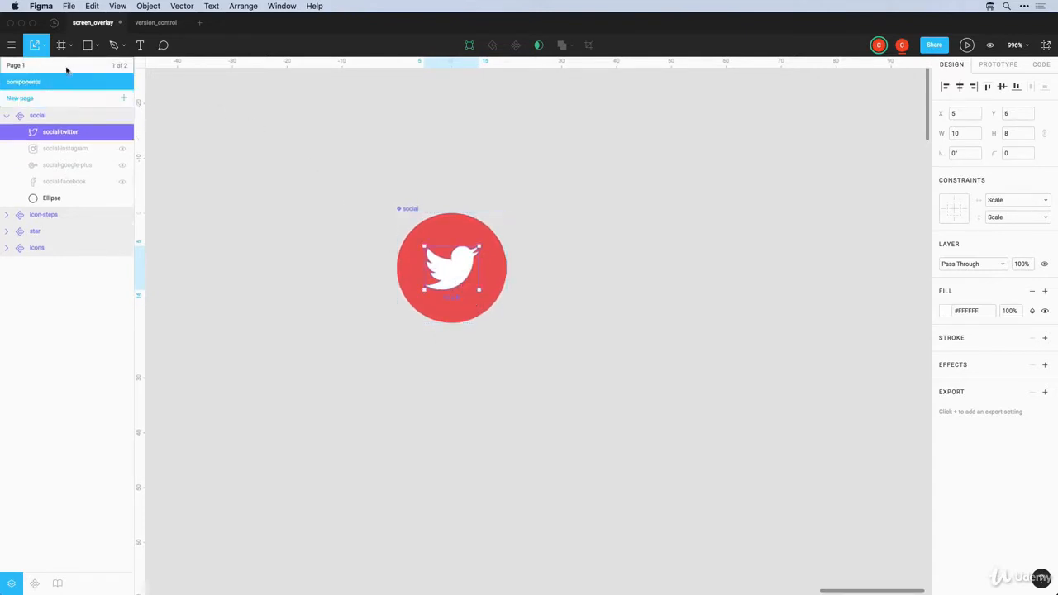
pyautogui.click(16, 68)
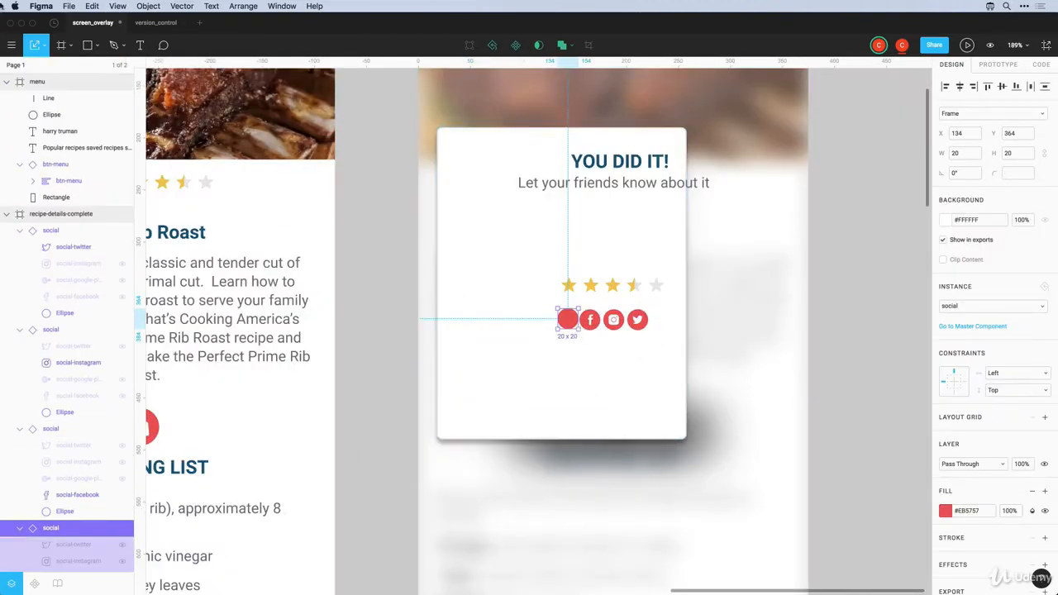
pyautogui.click(22, 68)
pyautogui.click(22, 84)
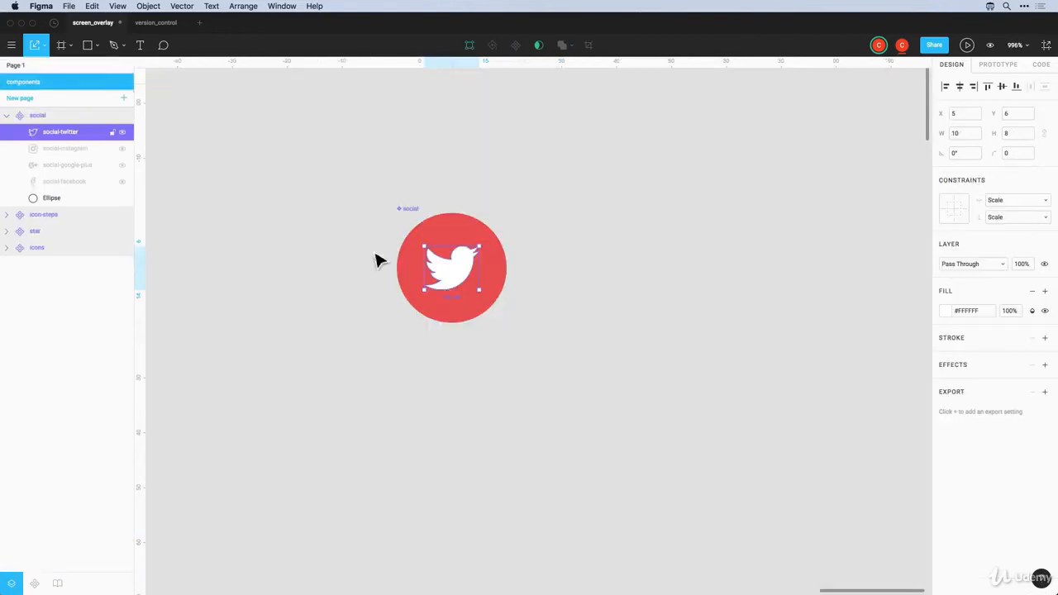
pyautogui.click(122, 115)
pyautogui.click(122, 132)
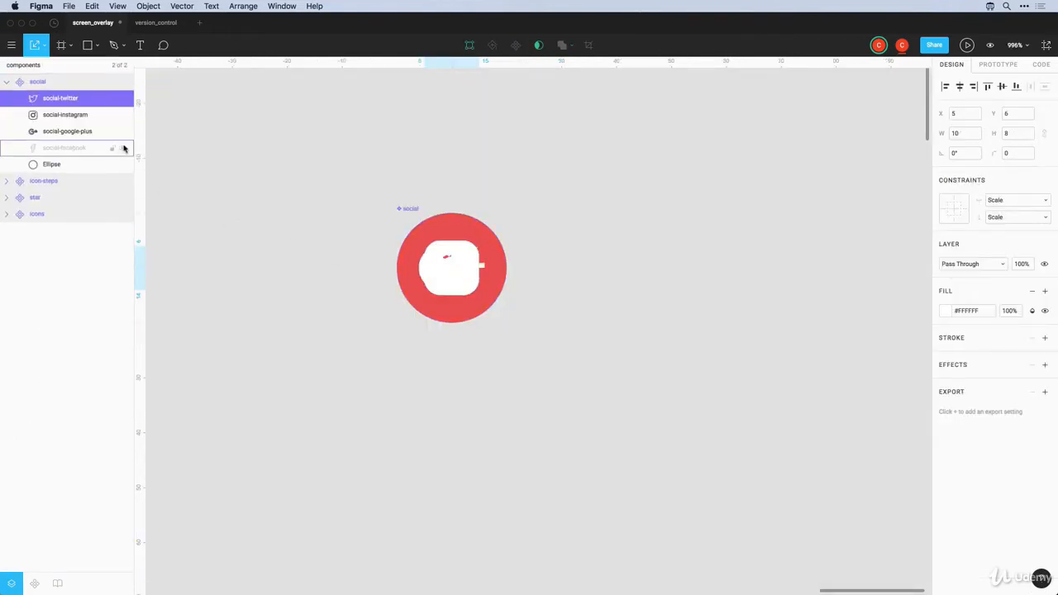
pyautogui.click(123, 148)
pyautogui.click(33, 68)
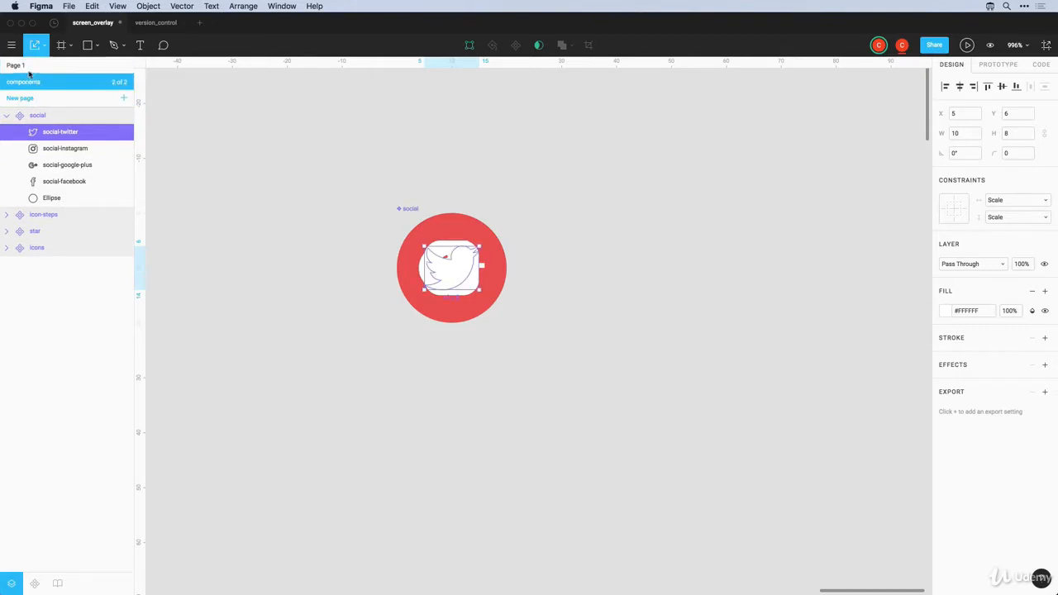
pyautogui.click(35, 69)
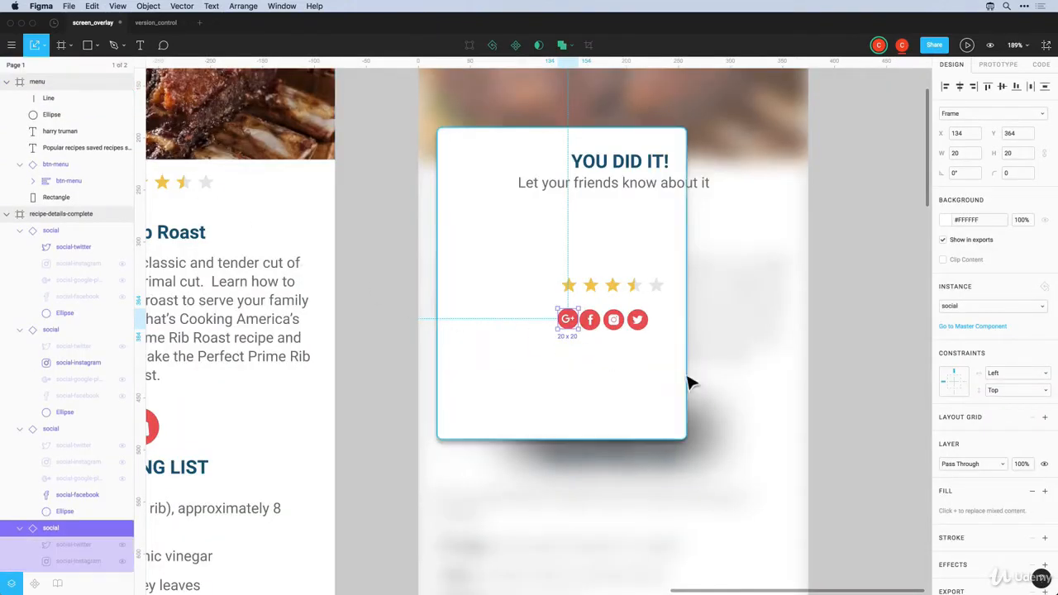
# Duplicate the "Let your friends know about it" text to just above the stars and change the copy to "Leave a review"
pyautogui.click(768, 376)
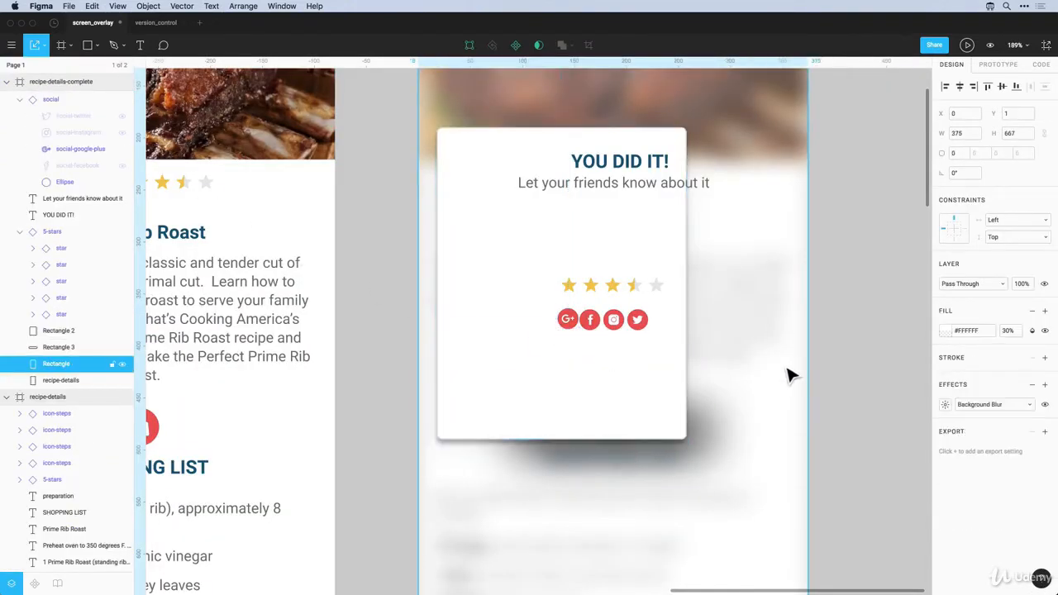
pyautogui.scroll(5, 832, 259)
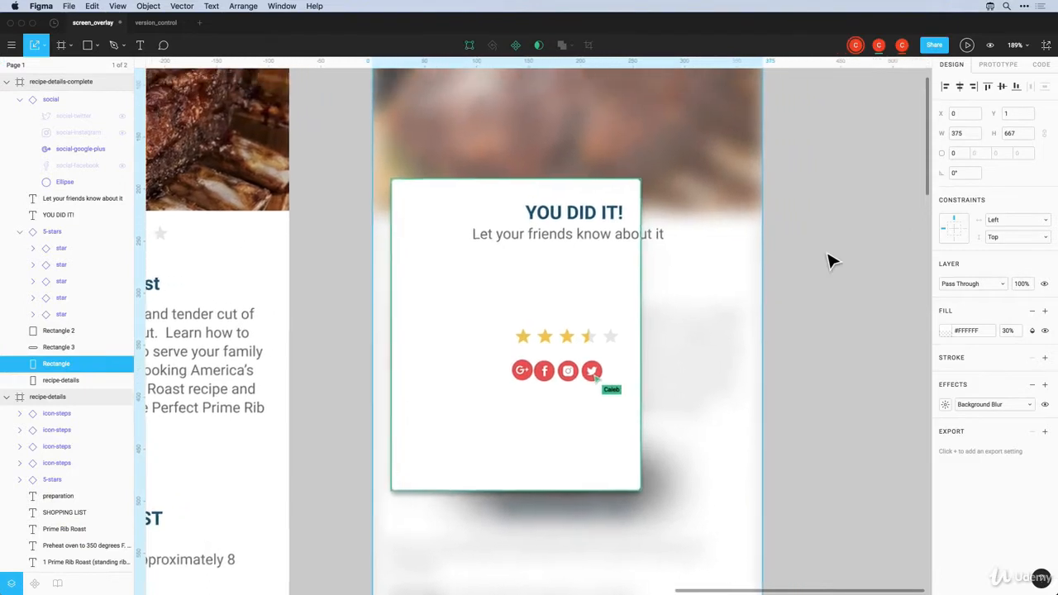
pyautogui.click(553, 252)
pyautogui.moveTo(556, 258); pyautogui.dragTo(543, 322)
pyautogui.doubleClick(537, 314)
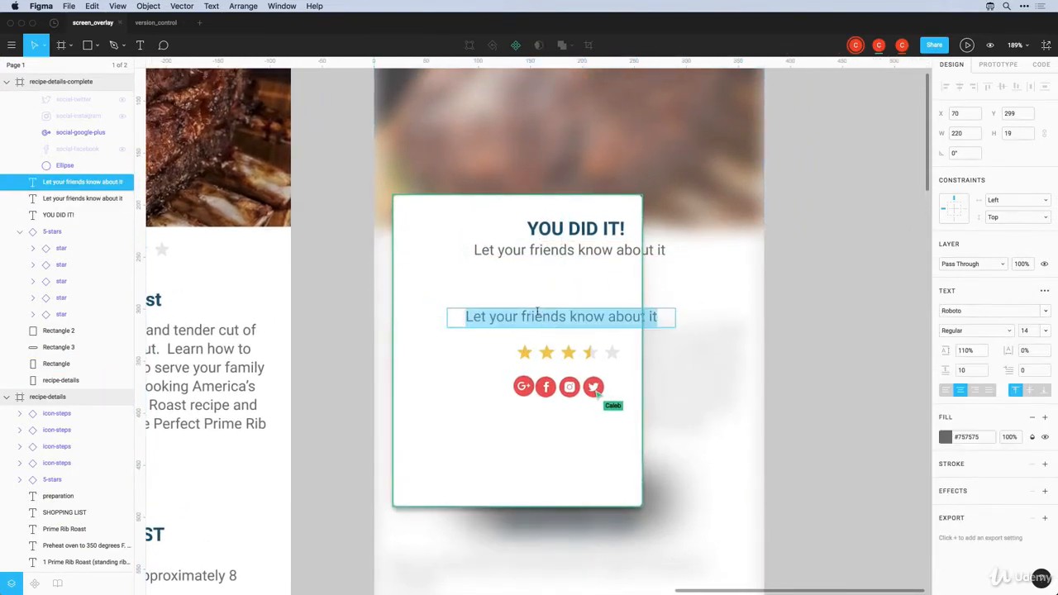
pyautogui.write('Leave a review')
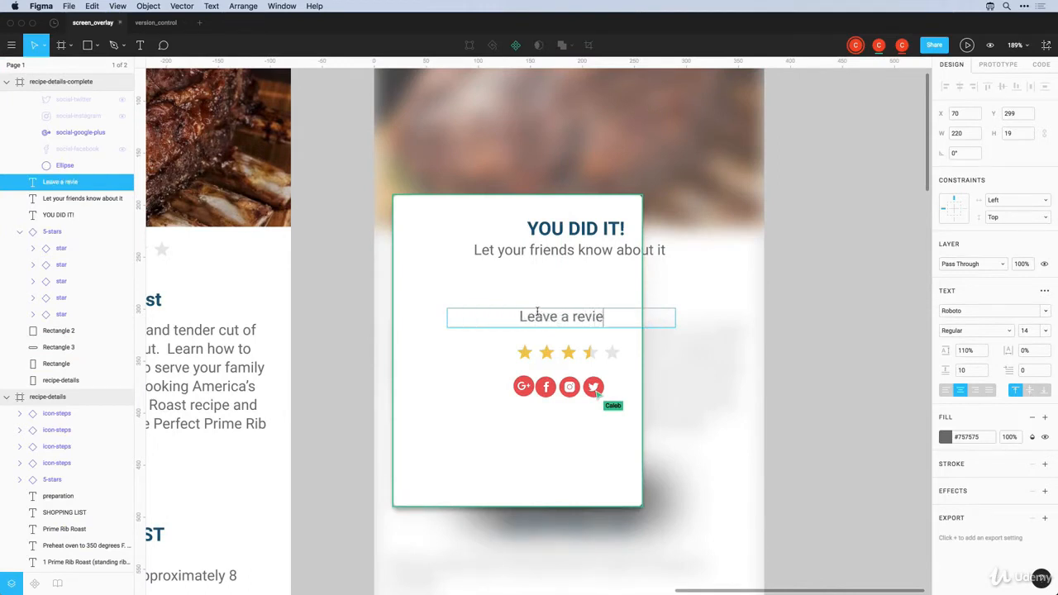
pyautogui.click(840, 323)
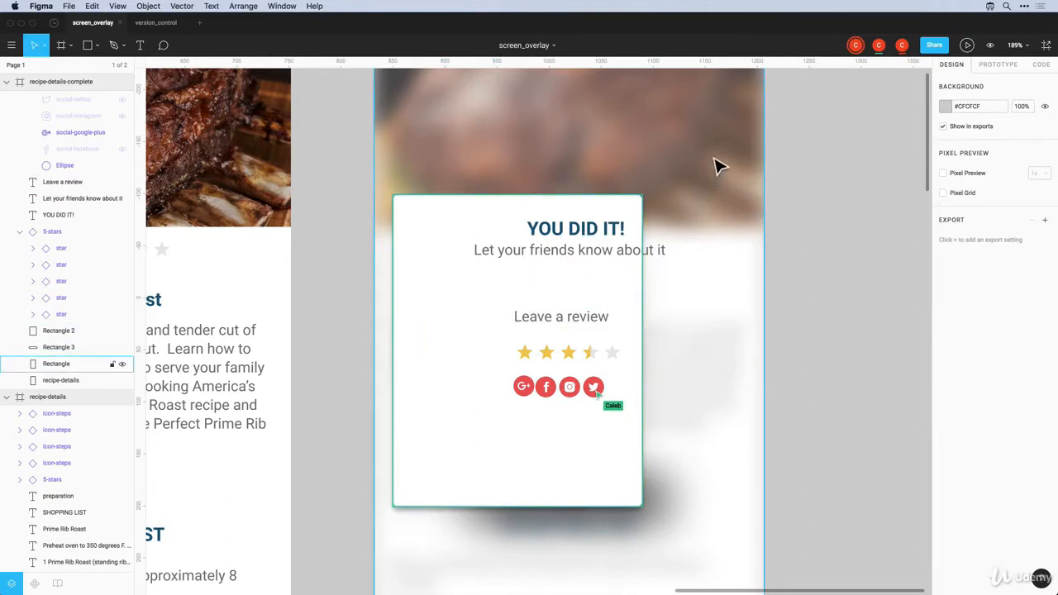
pyautogui.moveTo(715, 165); pyautogui.dragTo(709, 190)
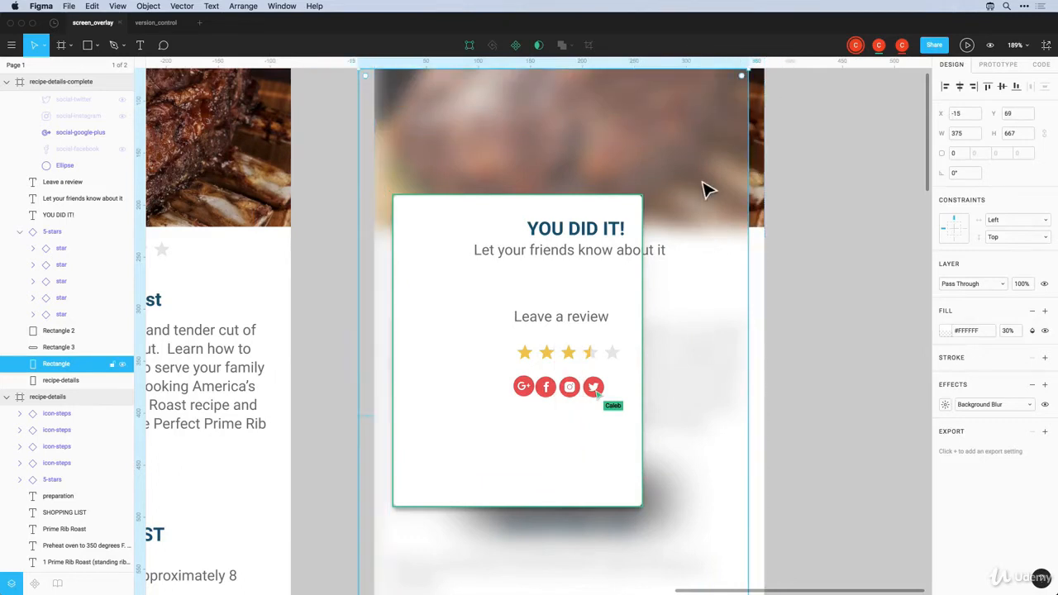
pyautogui.press('super+z')
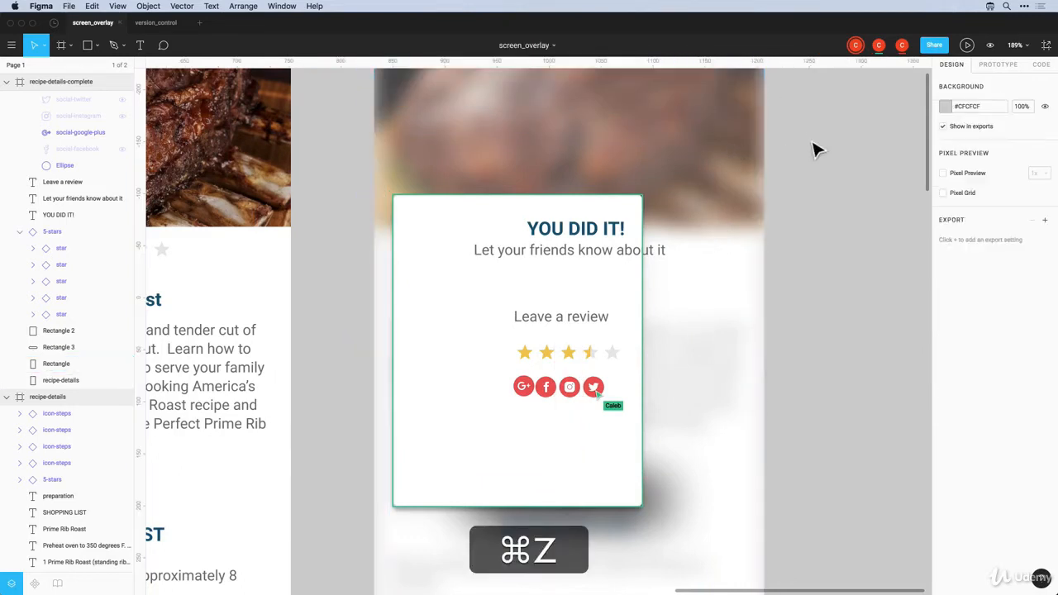
pyautogui.press('super+z')
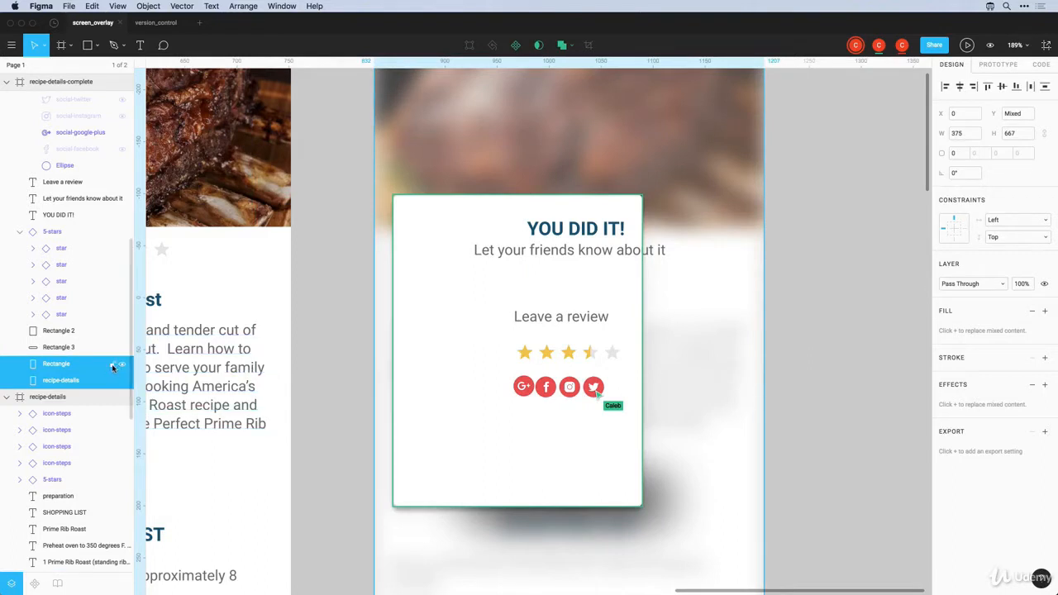
# Align the card's shapes, three texts and star rating on their horizontal centres, leaving the four social icons out of the selection
pyautogui.moveTo(728, 174); pyautogui.dragTo(395, 567)
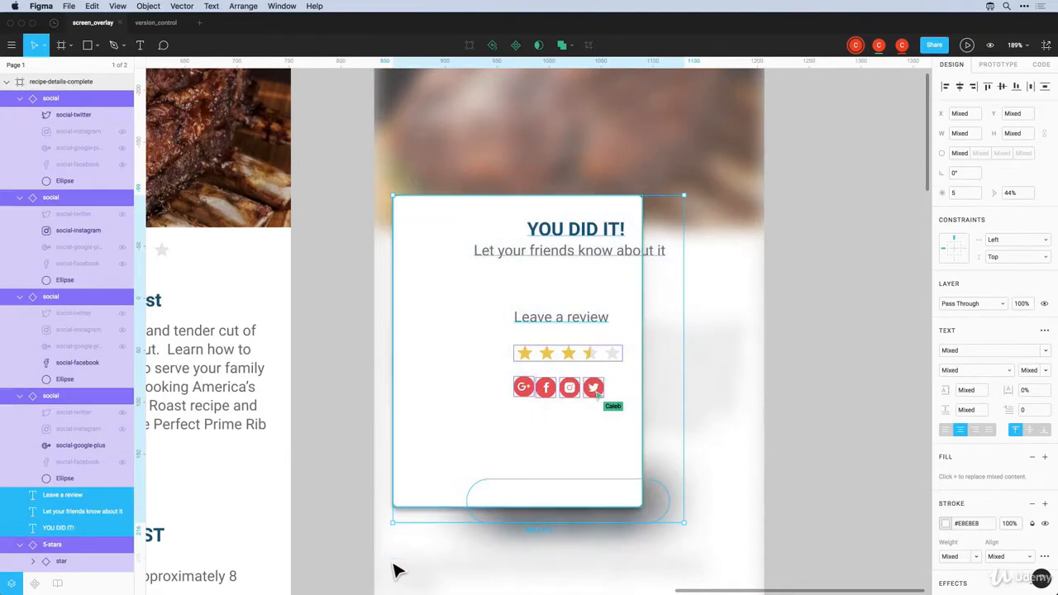
pyautogui.press('shift')
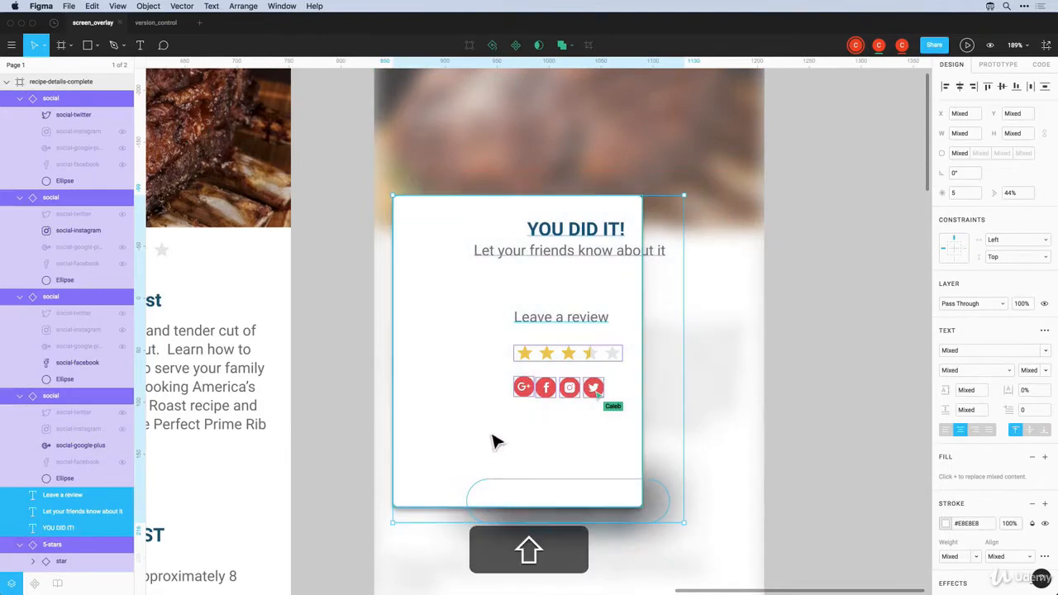
pyautogui.keyDown('shift'); pyautogui.click(529, 399); pyautogui.keyUp('shift')
pyautogui.keyDown('shift'); pyautogui.click(549, 396); pyautogui.keyUp('shift')
pyautogui.keyDown('shift'); pyautogui.click(571, 396); pyautogui.keyUp('shift')
pyautogui.keyDown('shift'); pyautogui.click(595, 396); pyautogui.keyUp('shift')
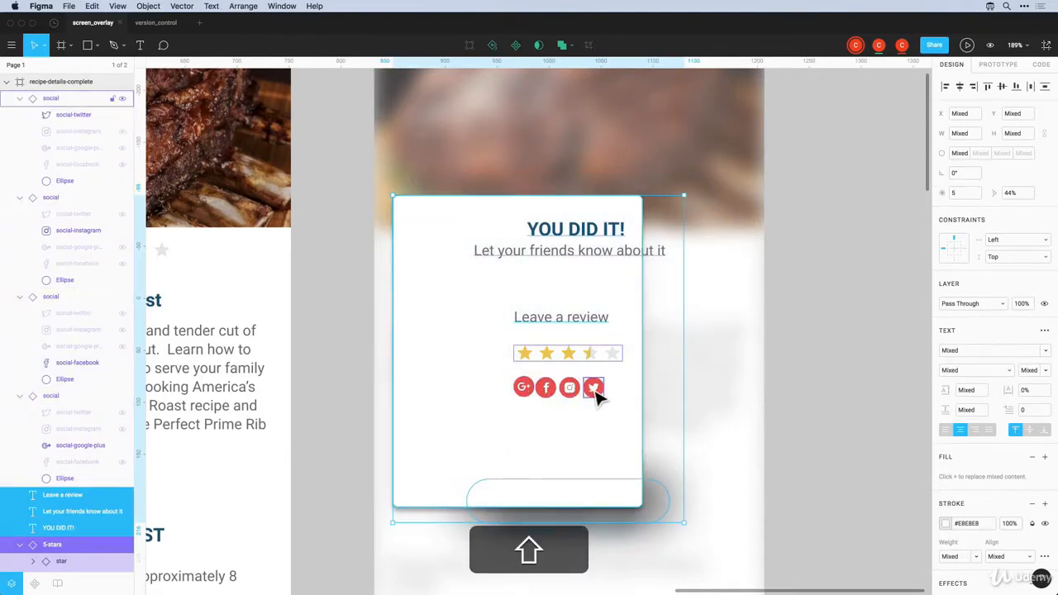
pyautogui.click(960, 87)
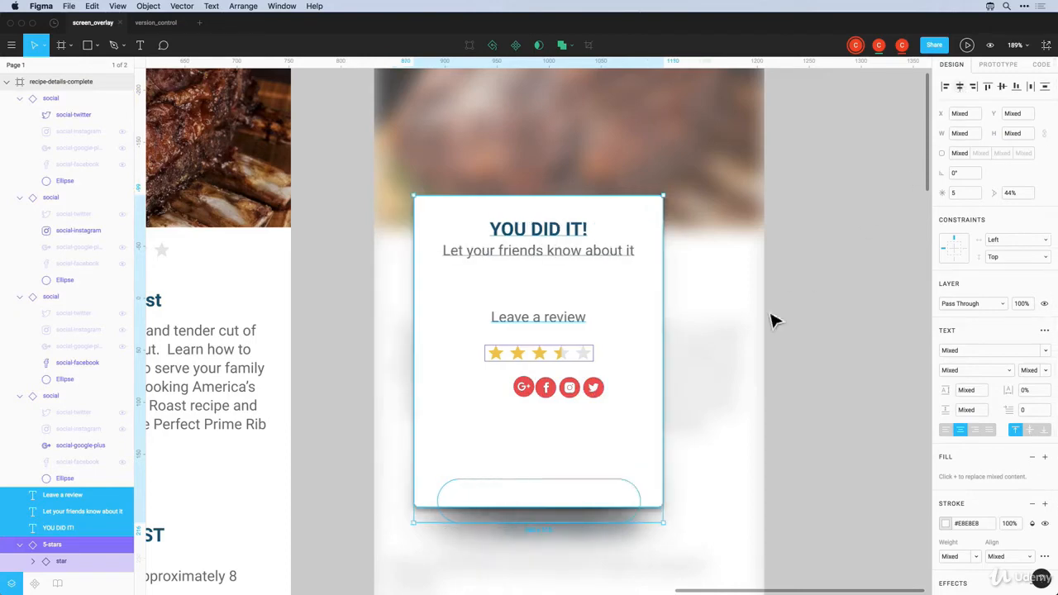
# Move the aligned card and its contents to the horizontal centre of the recipe-details-complete frame and slightly down
pyautogui.keyDown('shift'); pyautogui.click(650, 389); pyautogui.keyUp('shift')
pyautogui.moveTo(650, 389); pyautogui.dragTo(683, 419)
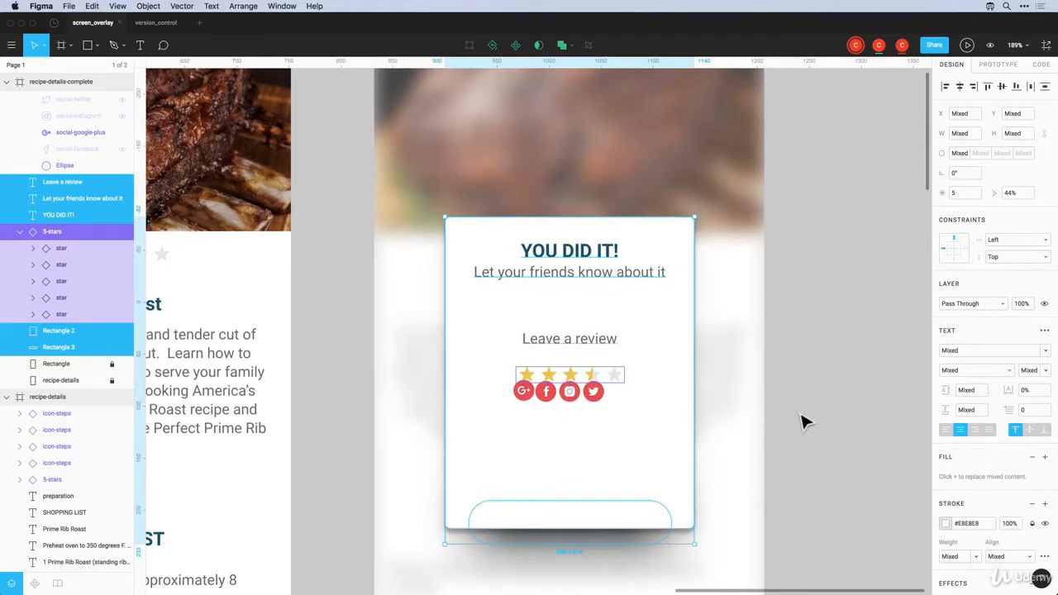
pyautogui.click(831, 423)
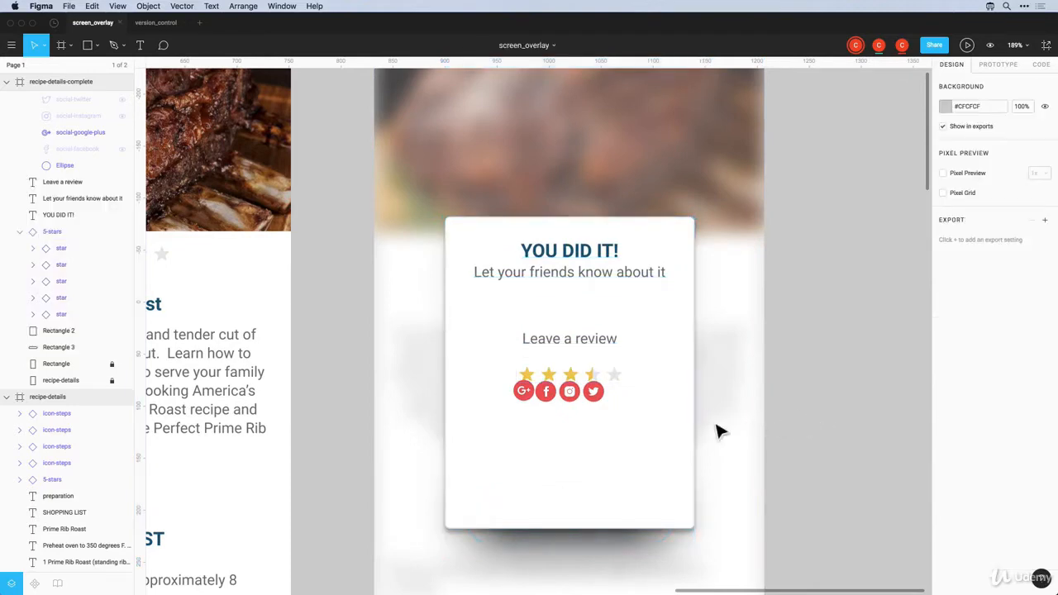
# Move the four social icons together to midway between "Let your friends know about it" and "Leave a review"
pyautogui.click(524, 397)
pyautogui.keyDown('shift'); pyautogui.click(547, 398); pyautogui.keyUp('shift')
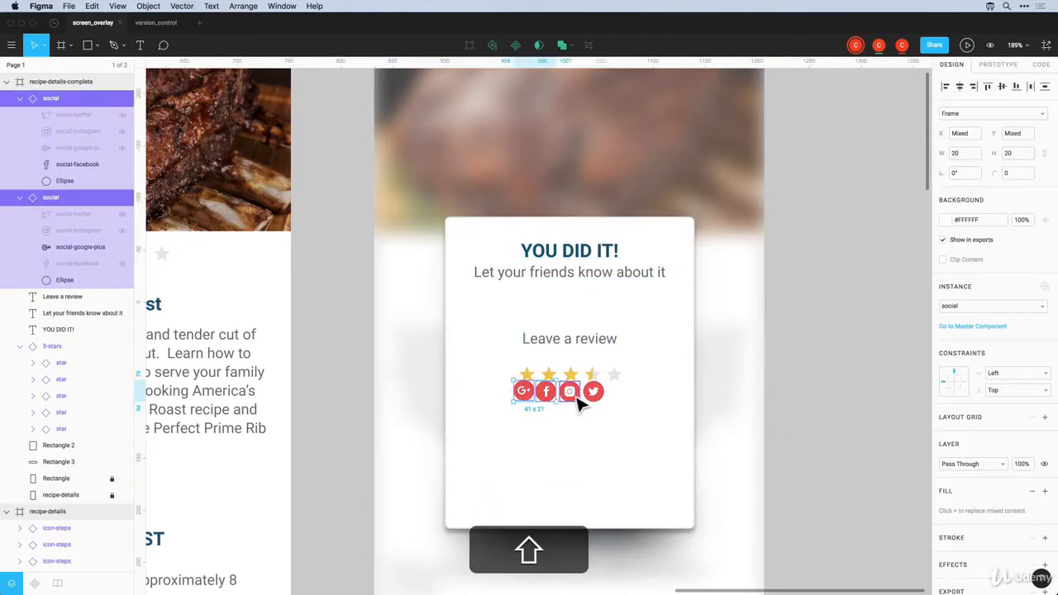
pyautogui.keyDown('shift'); pyautogui.click(571, 394); pyautogui.keyUp('shift')
pyautogui.keyDown('shift'); pyautogui.click(595, 395); pyautogui.keyUp('shift')
pyautogui.moveTo(595, 397); pyautogui.dragTo(608, 318)
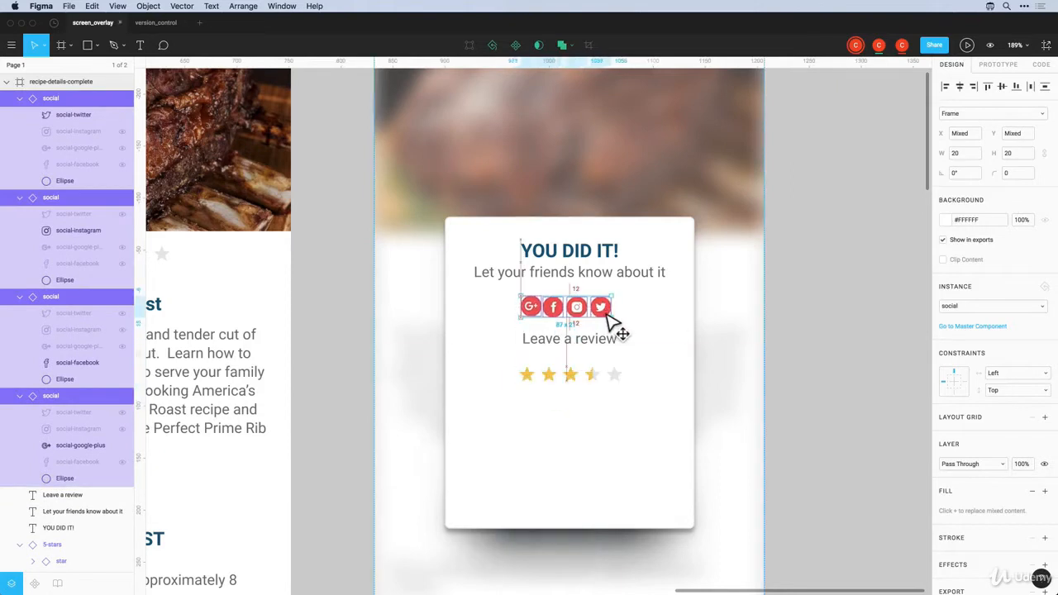
pyautogui.click(828, 353)
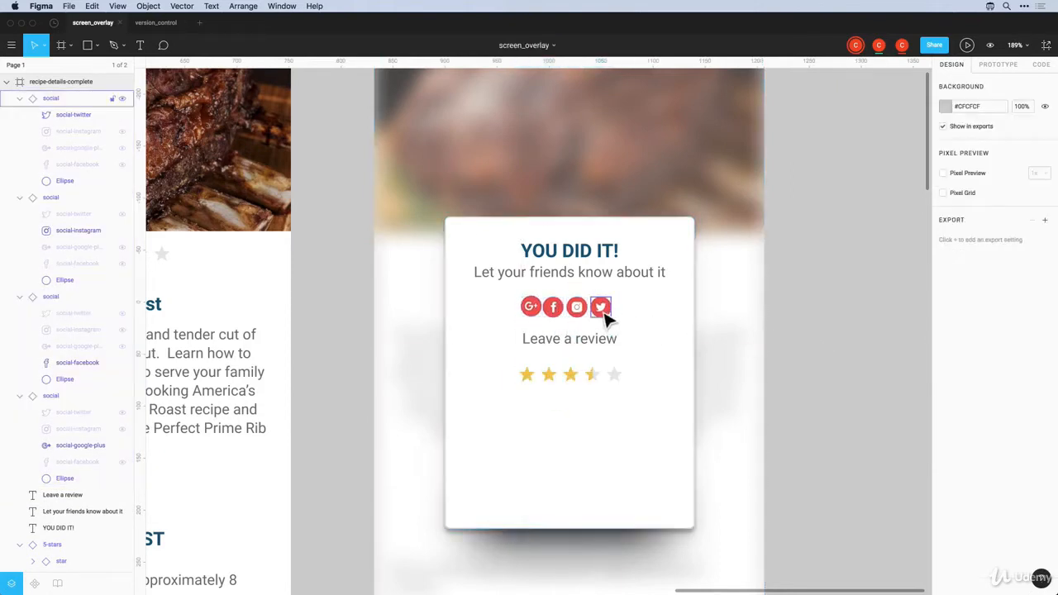
# Shift the Twitter, Instagram and Facebook icons along the row so the four social icons sit 10 px apart
pyautogui.click(604, 314)
pyautogui.press('alt')
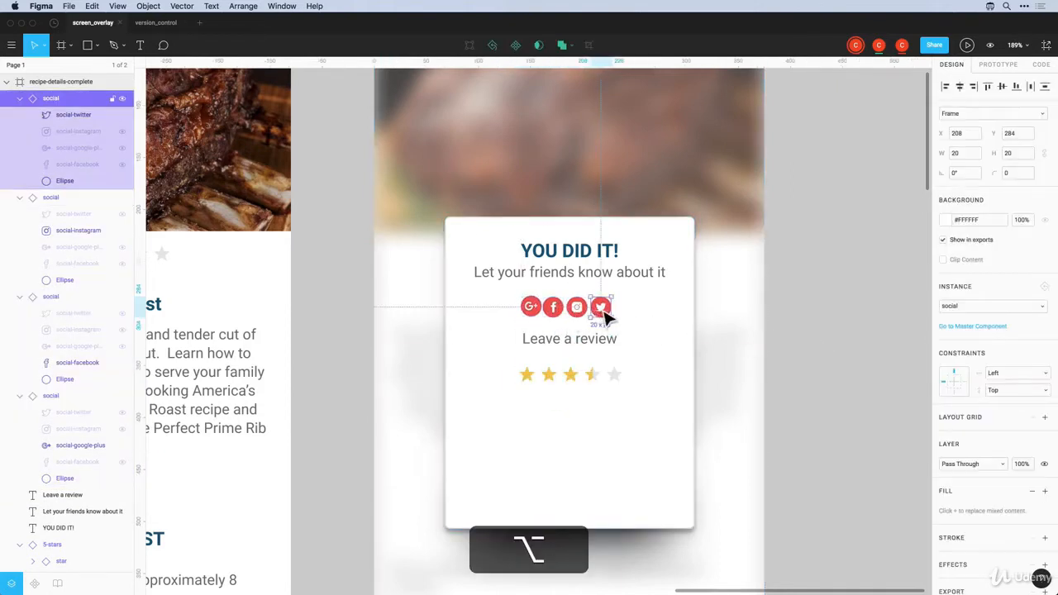
pyautogui.moveTo(604, 313); pyautogui.dragTo(601, 313)
pyautogui.hotkey('shift', 'Right')
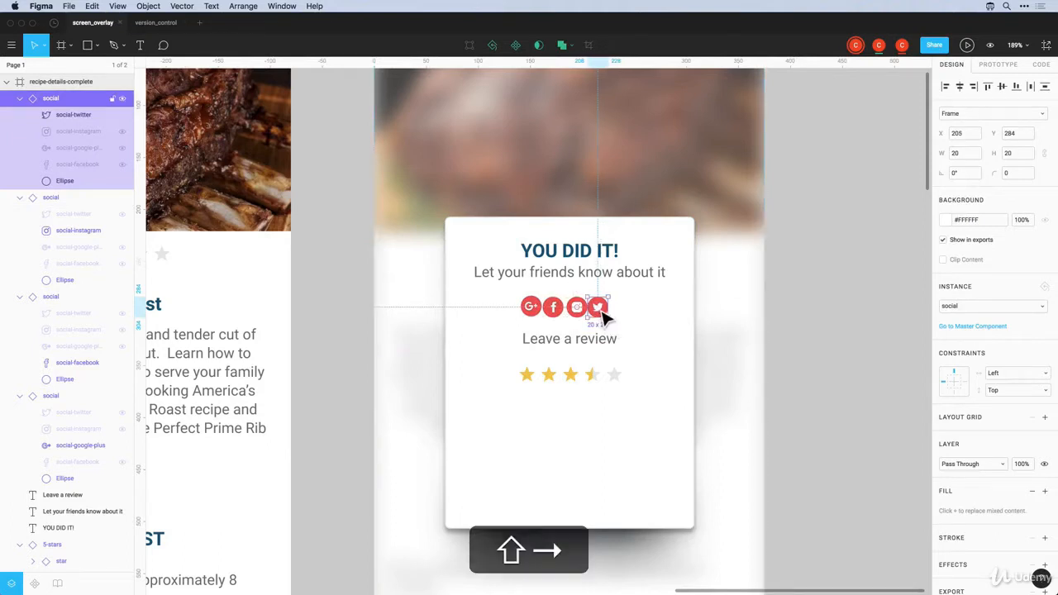
pyautogui.keyDown('shift'); pyautogui.click(579, 309); pyautogui.keyUp('shift')
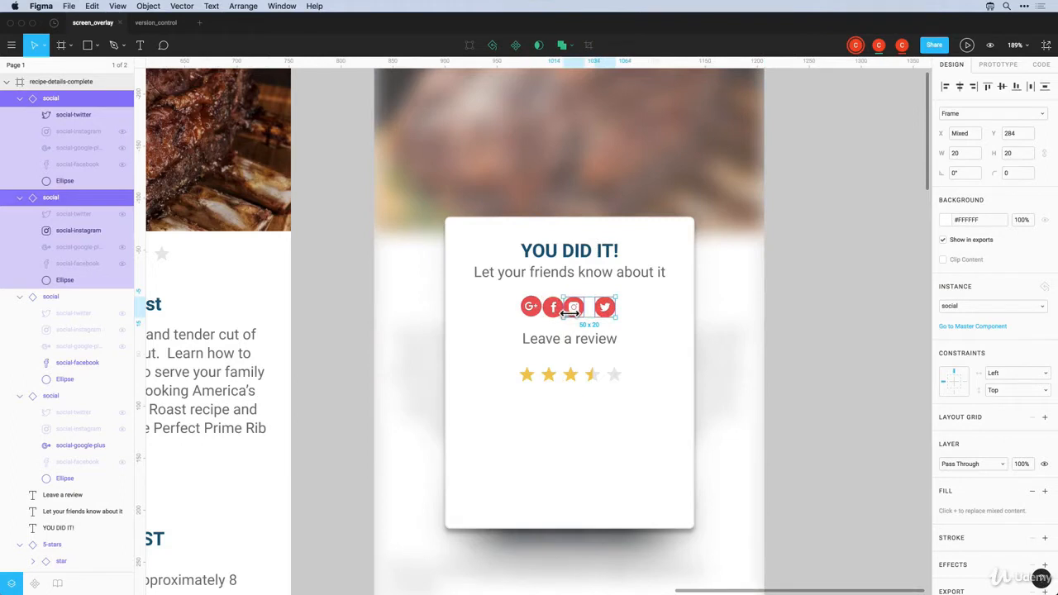
pyautogui.hotkey('shift', 'Right')
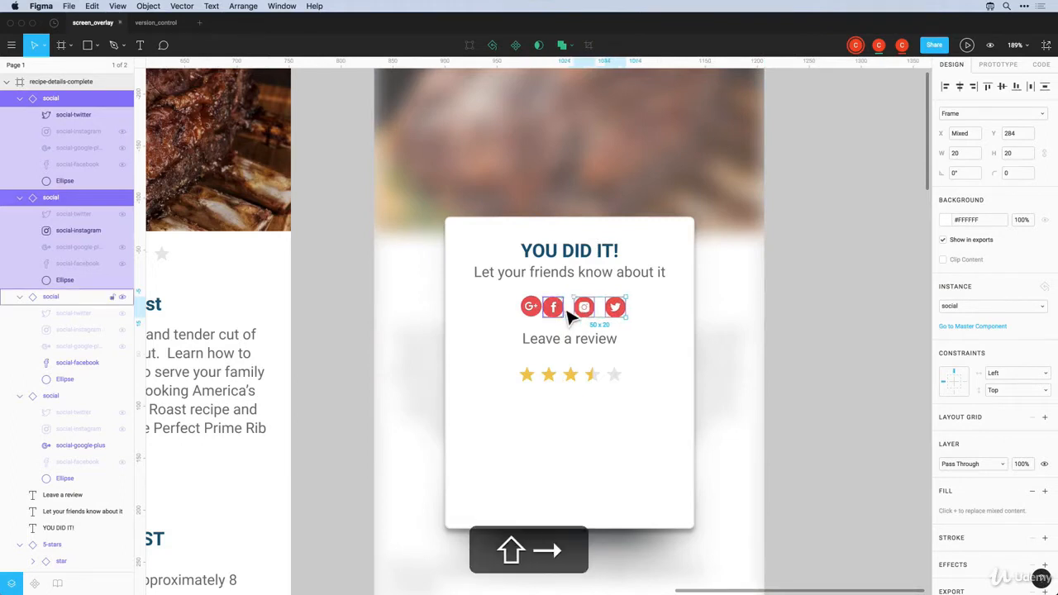
pyautogui.keyDown('shift'); pyautogui.click(556, 310); pyautogui.keyUp('shift')
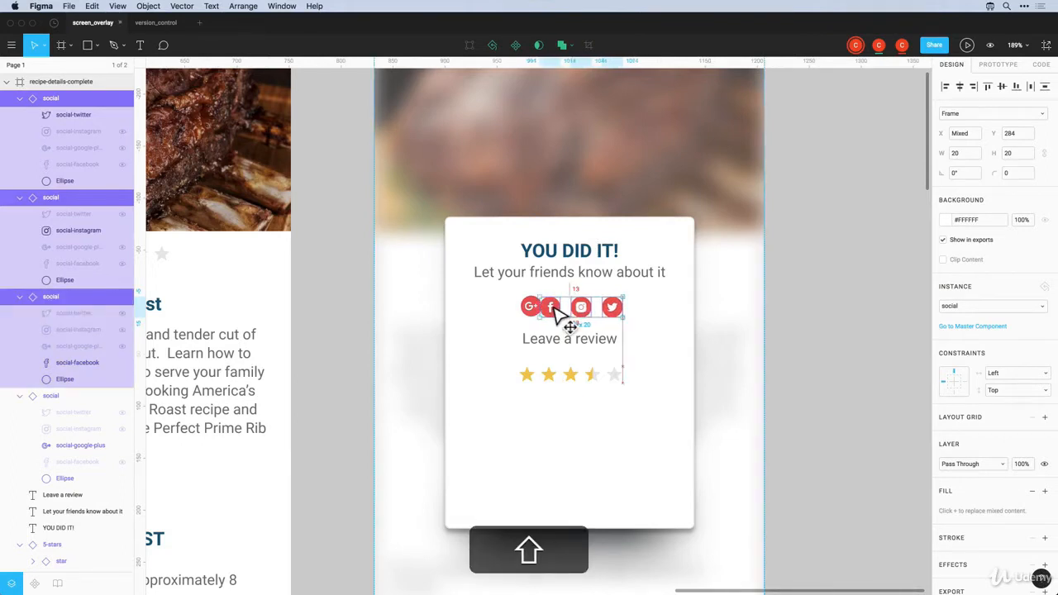
pyautogui.moveTo(557, 306); pyautogui.dragTo(556, 304)
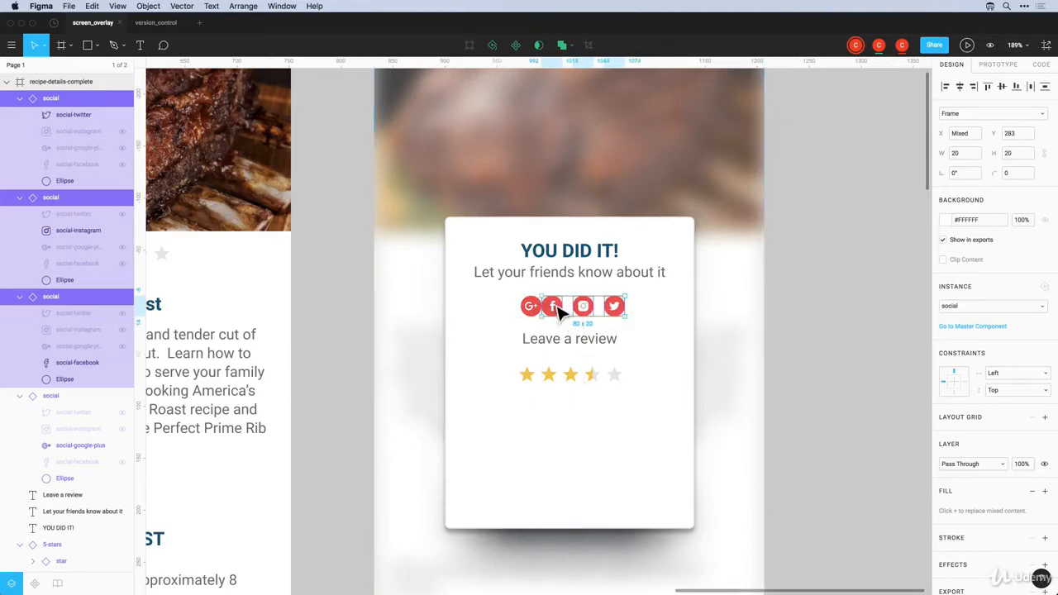
pyautogui.hotkey('shift', 'Right')
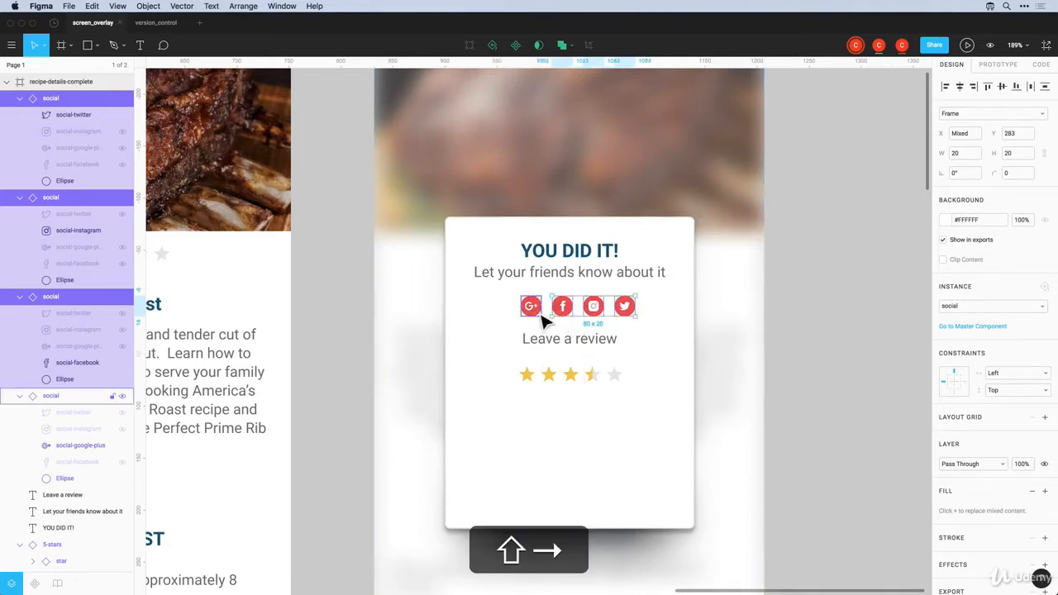
# Centre the row of four social icons on the card and place it 20 px below "Let your friends know about it"
pyautogui.keyDown('shift'); pyautogui.click(533, 314); pyautogui.keyUp('shift')
pyautogui.moveTo(534, 316); pyautogui.dragTo(526, 317)
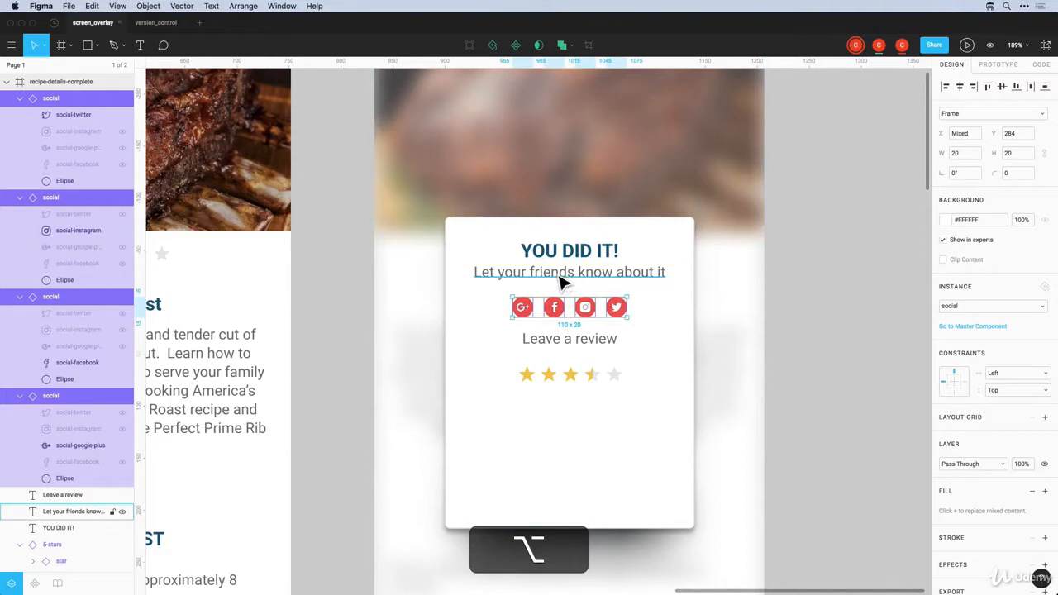
pyautogui.hotkey('alt', 'Up')
pyautogui.press('Up')
pyautogui.press('Up')
pyautogui.hotkey('shift', 'Down')
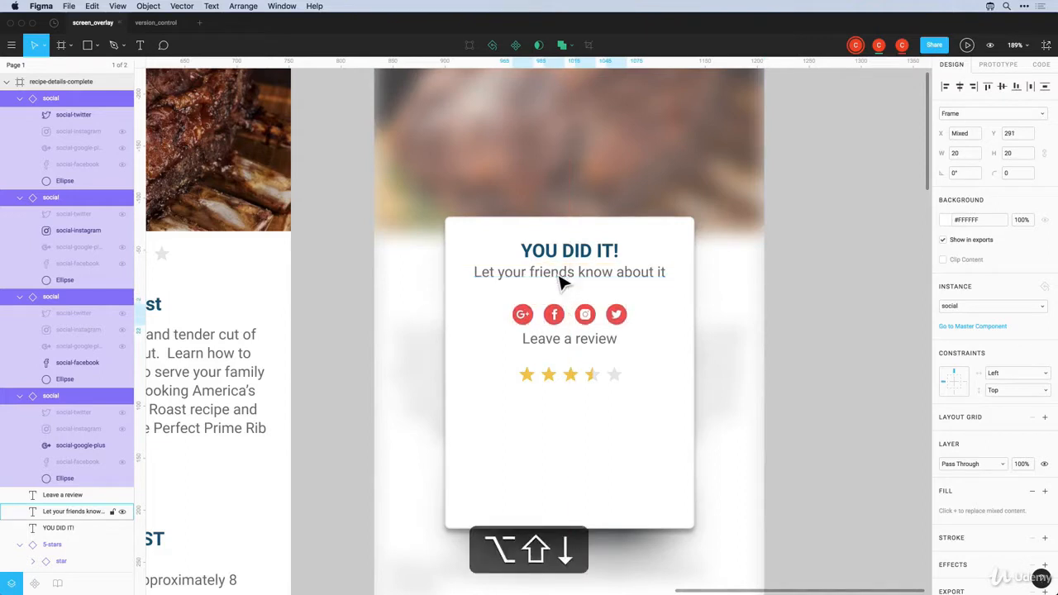
# Lower the "YOU DID IT!" title slightly so its text box sits flush against the line below it
pyautogui.click(556, 275)
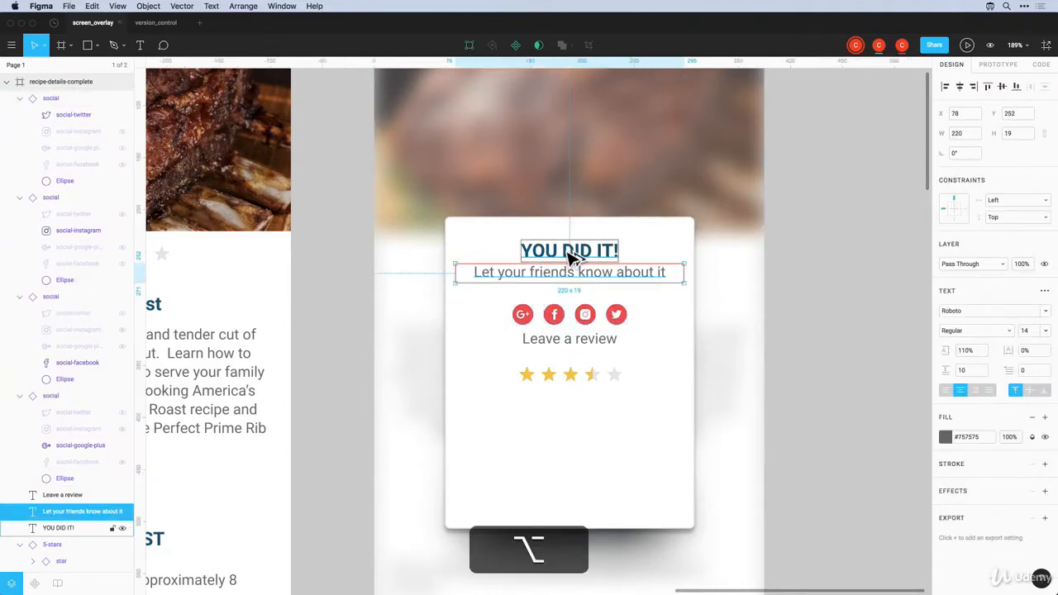
pyautogui.click(570, 256)
pyautogui.moveTo(570, 258); pyautogui.dragTo(573, 262)
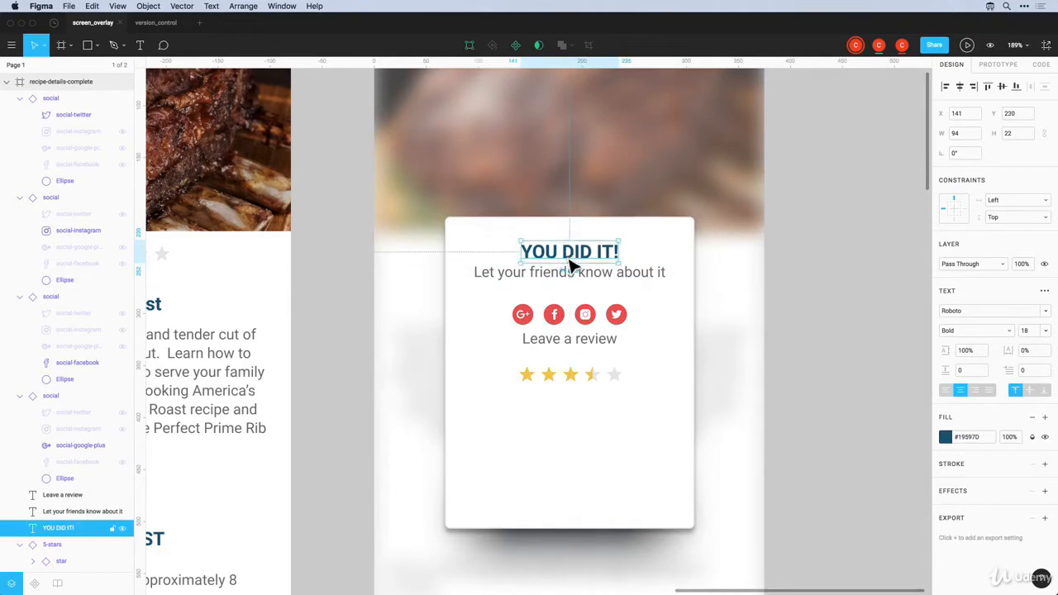
# Move the title, "Let your friends know about it" and the four social icons together to 30 px below the card's top edge
pyautogui.keyDown('shift'); pyautogui.click(559, 281); pyautogui.keyUp('shift')
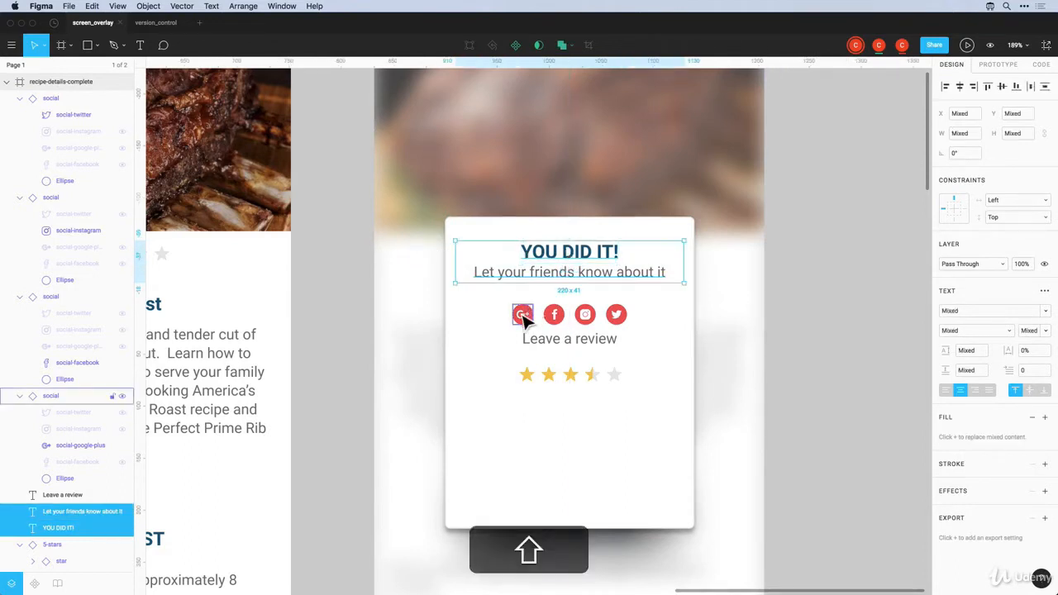
pyautogui.keyDown('shift'); pyautogui.click(551, 319); pyautogui.keyUp('shift')
pyautogui.keyDown('shift'); pyautogui.click(554, 319); pyautogui.keyUp('shift')
pyautogui.keyDown('shift'); pyautogui.click(585, 319); pyautogui.keyUp('shift')
pyautogui.keyDown('shift'); pyautogui.click(616, 318); pyautogui.keyUp('shift')
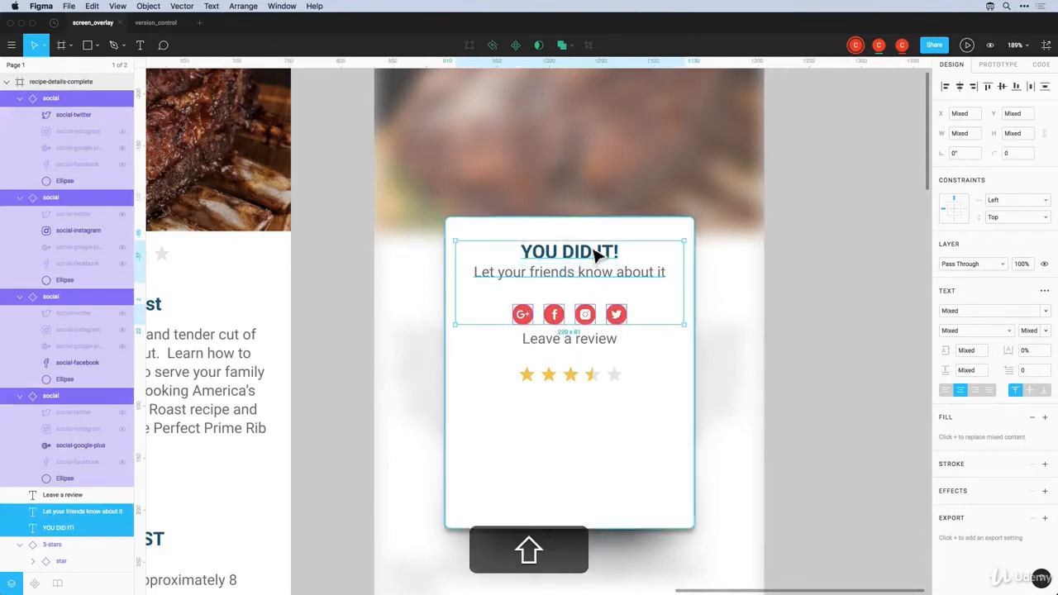
pyautogui.press('Up')
pyautogui.press('Up')
pyautogui.press('Up')
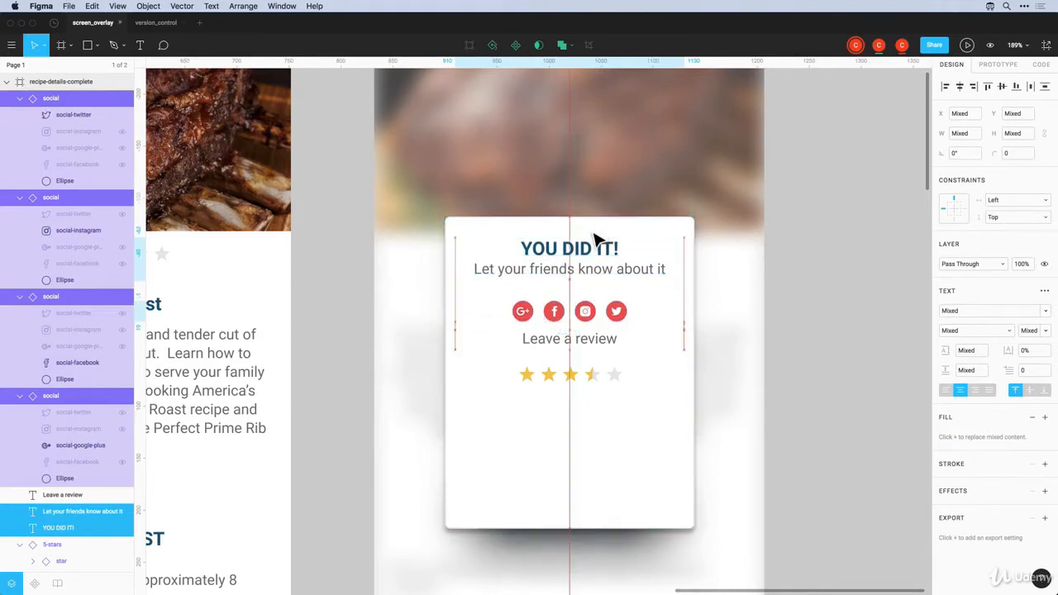
pyautogui.hotkey('shift', 'Down')
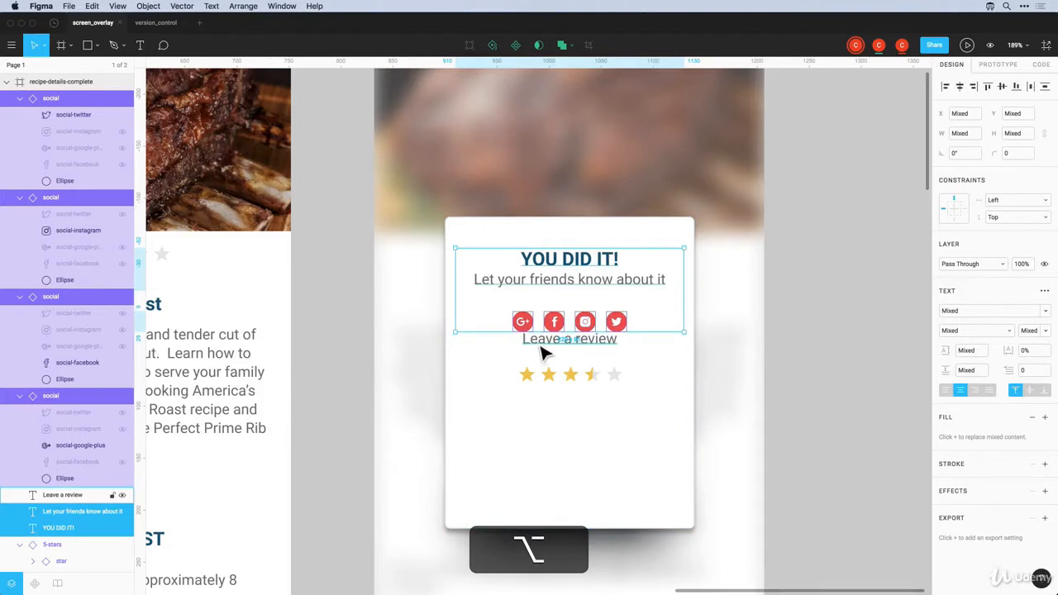
# Bring "Leave a review" closer to the stars and move both down to 30 px below the social icons
pyautogui.moveTo(541, 352); pyautogui.dragTo(548, 361)
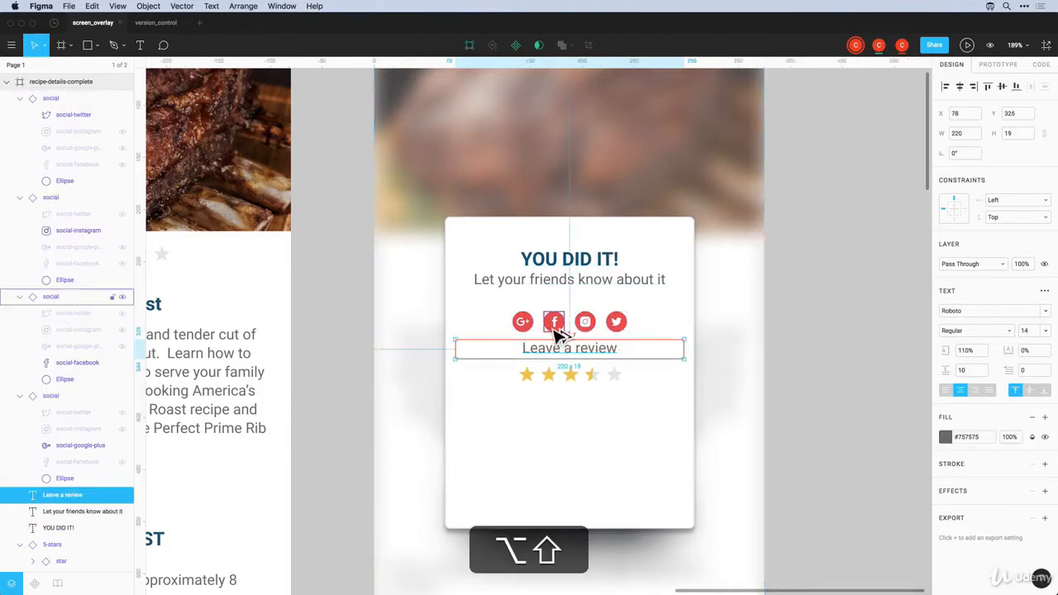
pyautogui.keyDown('alt'); pyautogui.keyDown('shift'); pyautogui.click(534, 378); pyautogui.keyUp('shift'); pyautogui.keyUp('alt')
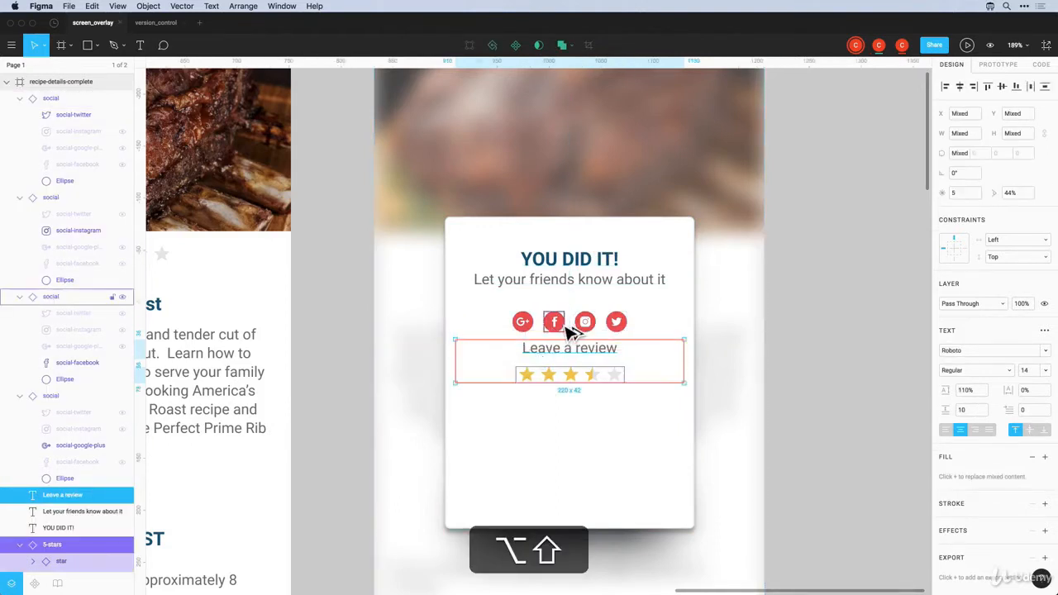
pyautogui.press('Down')
pyautogui.press('Down')
pyautogui.press('Down')
pyautogui.hotkey('shift', 'Down')
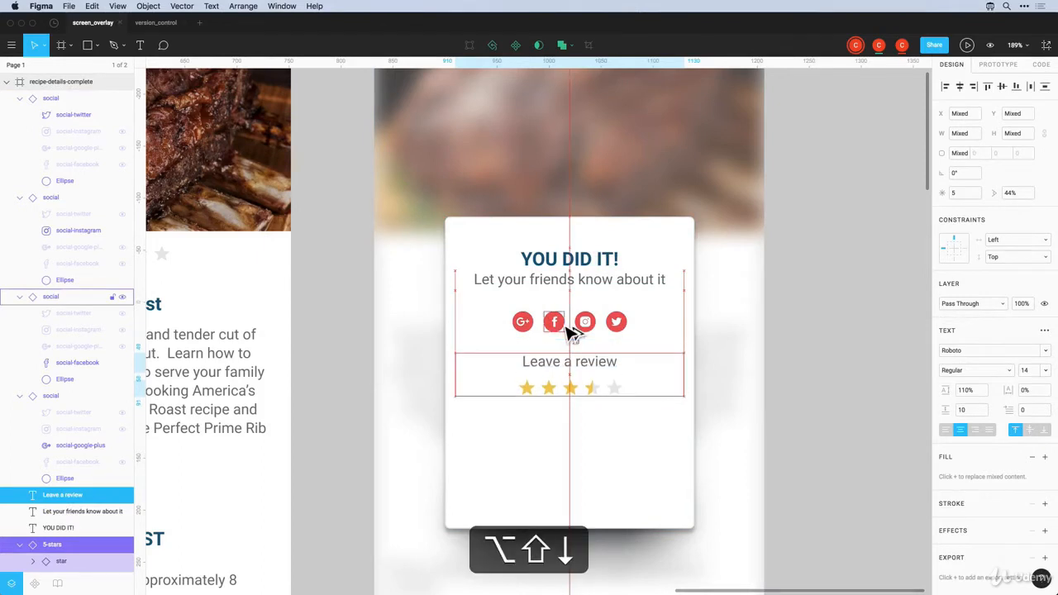
pyautogui.hotkey('shift', 'Down')
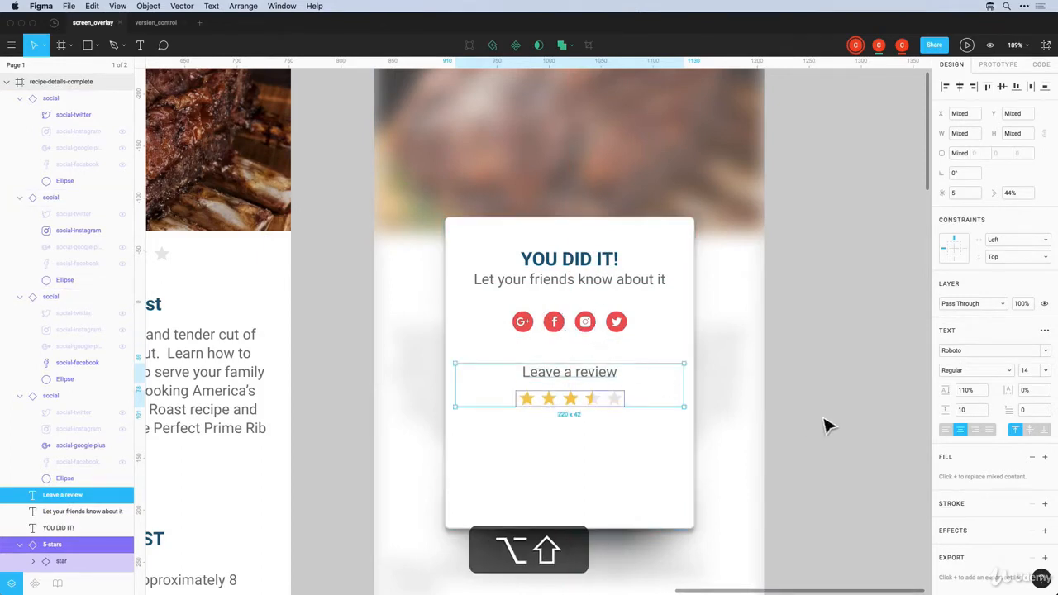
pyautogui.click(698, 435)
# Place the star rating 10 px below "Leave a review" and align it to the frame's horizontal centre
pyautogui.click(583, 400)
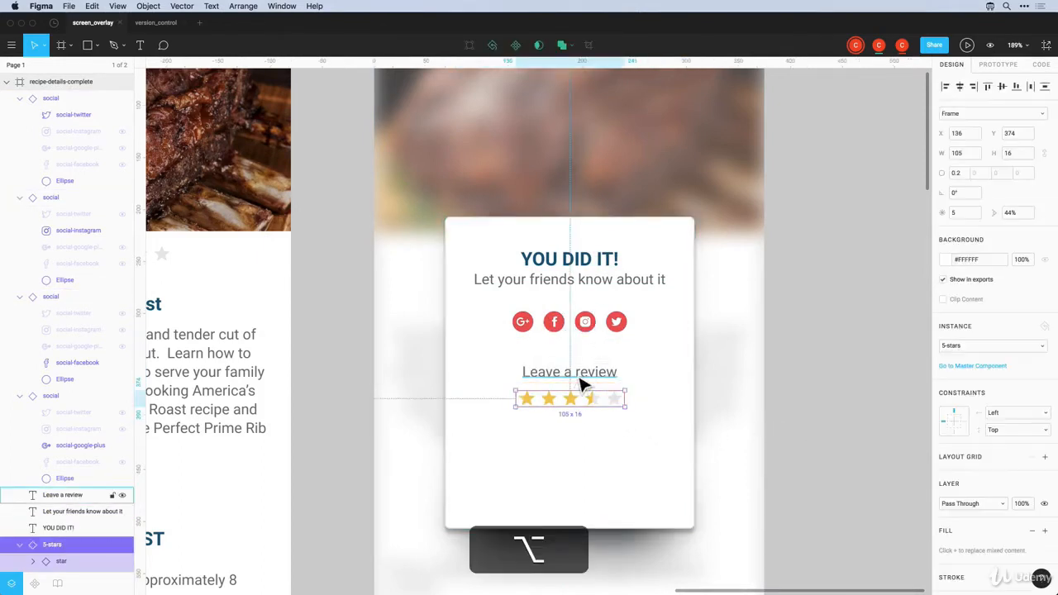
pyautogui.hotkey('alt', 'Down')
pyautogui.hotkey('alt', 'Down')
pyautogui.hotkey('alt', 'Down')
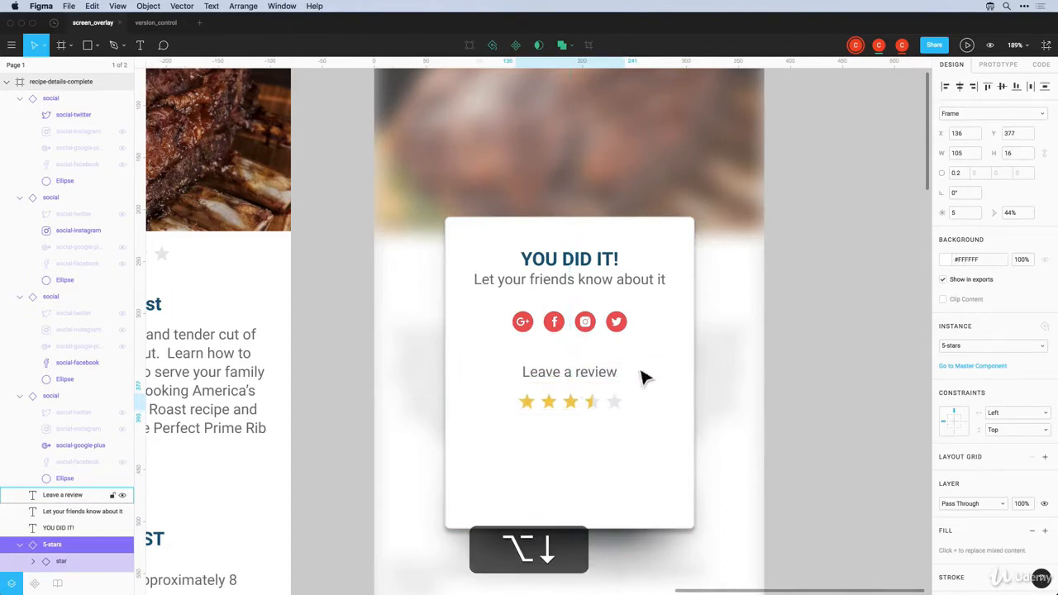
pyautogui.click(860, 440)
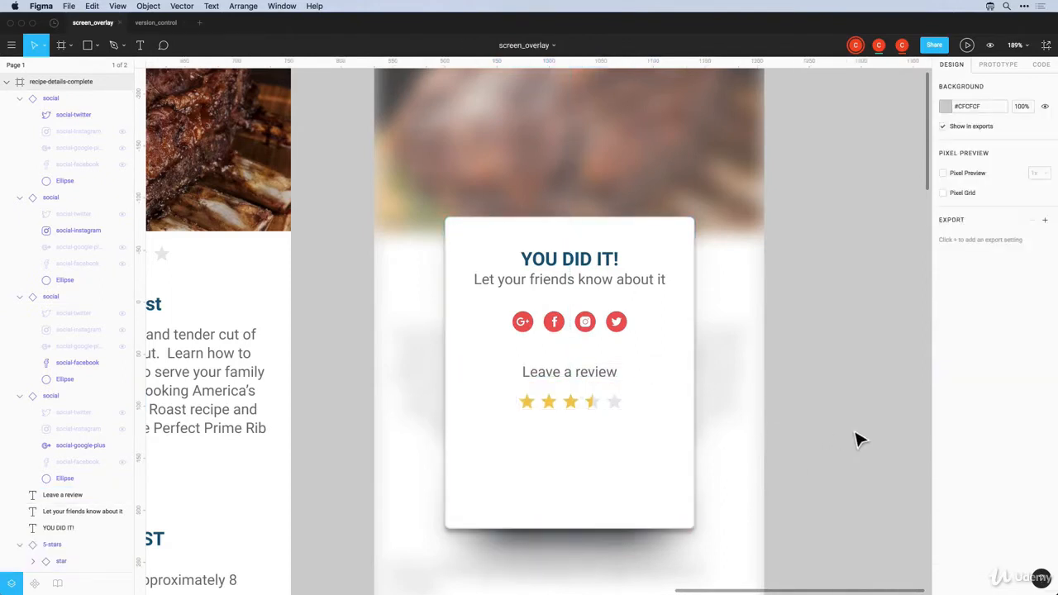
pyautogui.click(598, 416)
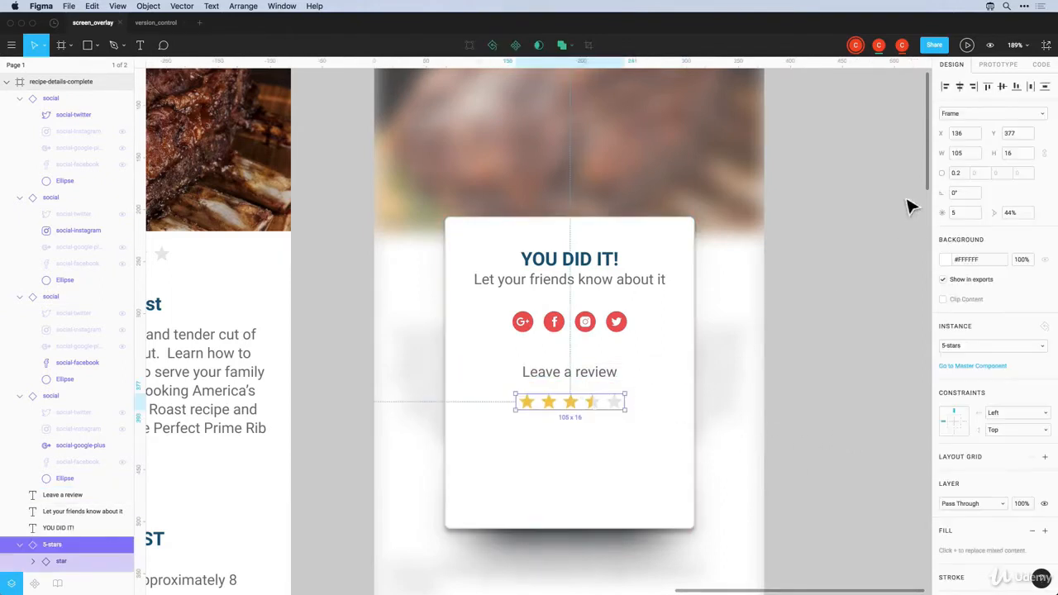
pyautogui.click(960, 88)
# Hide the star-filled and star-half-filled layers of the first two stars in the card's 5-stars instance
pyautogui.scroll(-3, 49, 487)
pyautogui.scroll(-1, 48, 490)
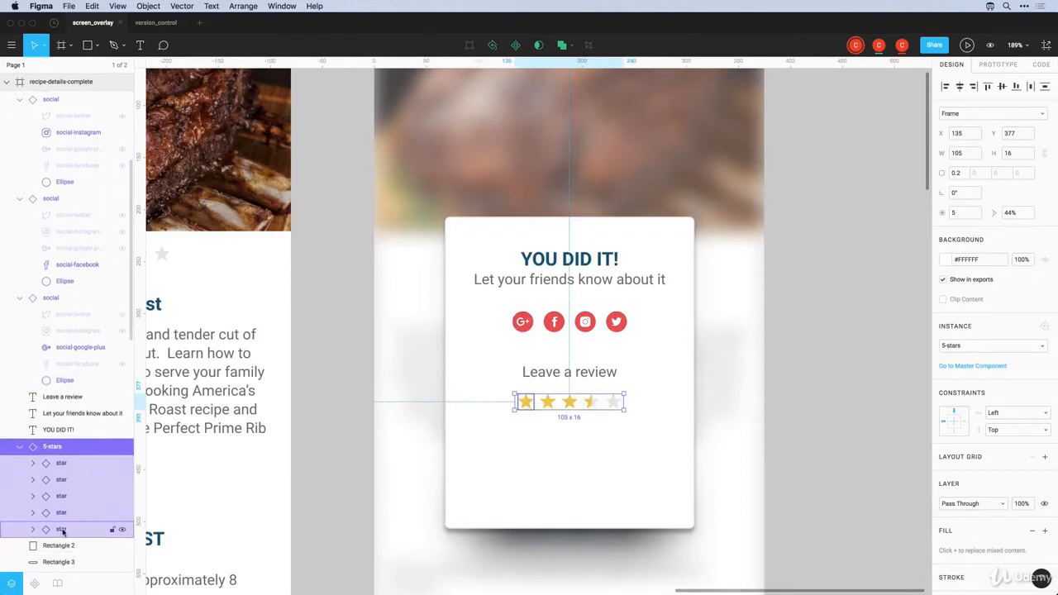
pyautogui.click(31, 530)
pyautogui.scroll(-1, 60, 543)
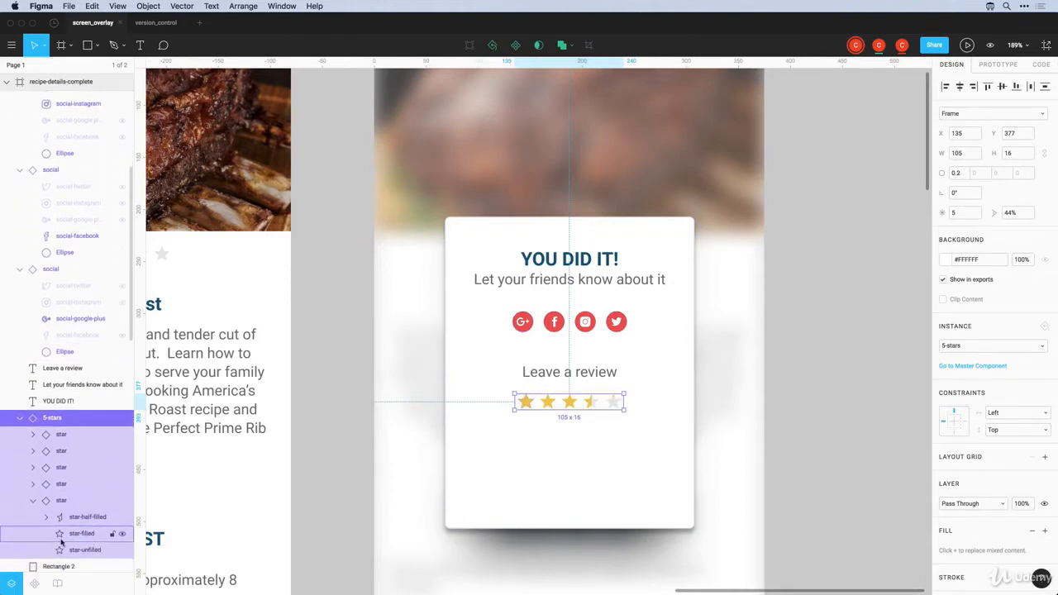
pyautogui.click(32, 484)
pyautogui.scroll(-2, 47, 508)
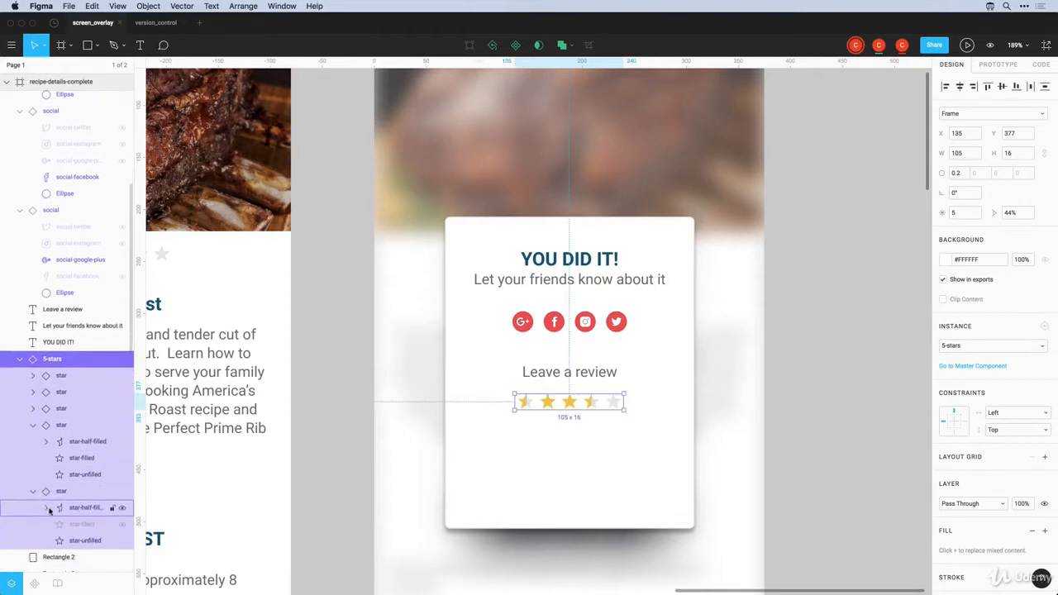
pyautogui.click(122, 508)
pyautogui.click(122, 457)
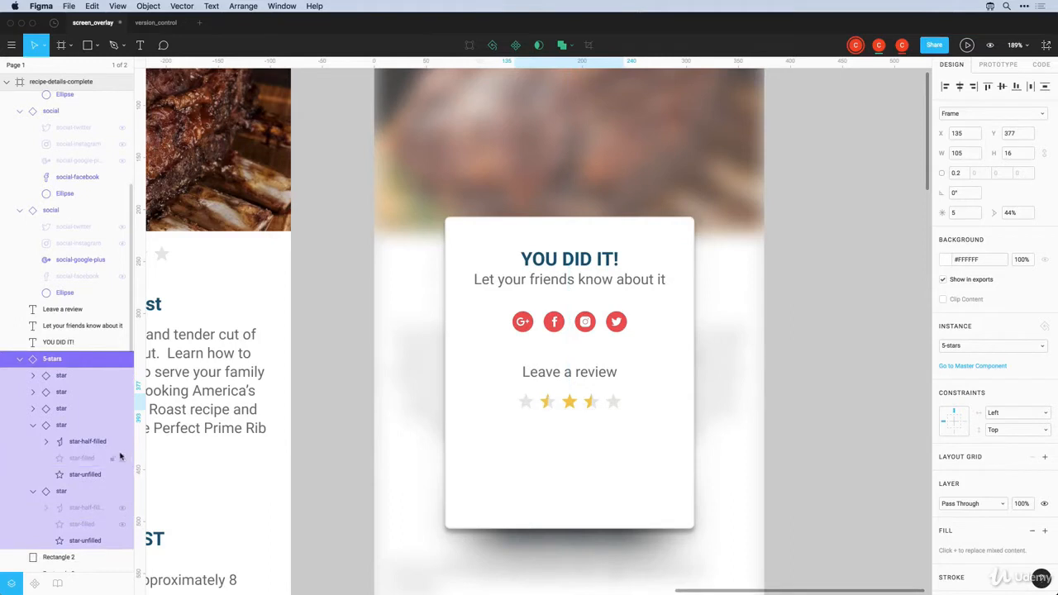
pyautogui.click(121, 441)
# Hide the star-filled and star-half-filled layers of the third and fourth stars, leaving only star-unfilled
pyautogui.click(33, 409)
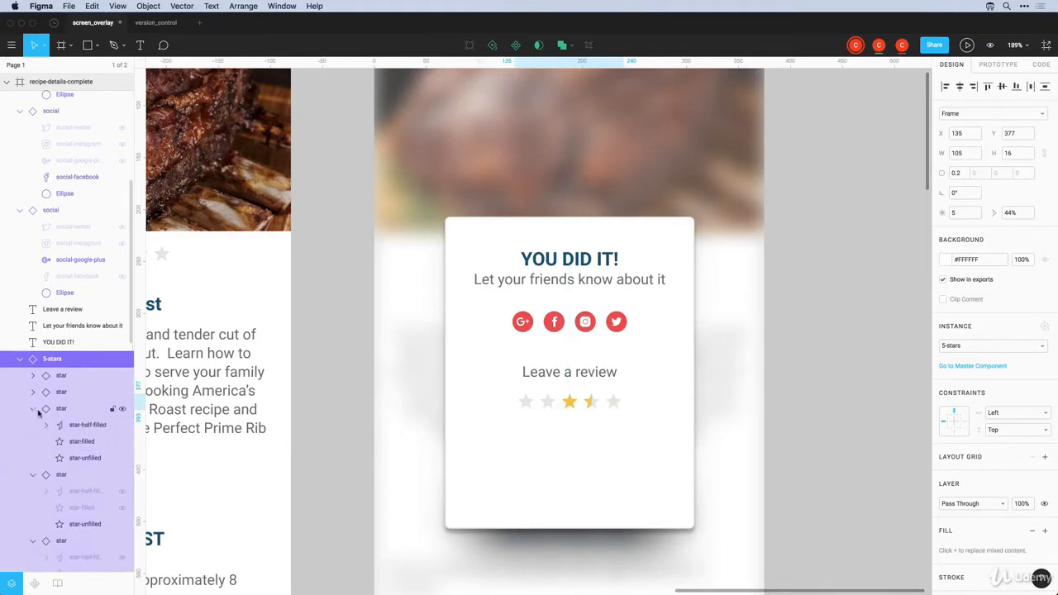
pyautogui.click(121, 425)
pyautogui.click(122, 441)
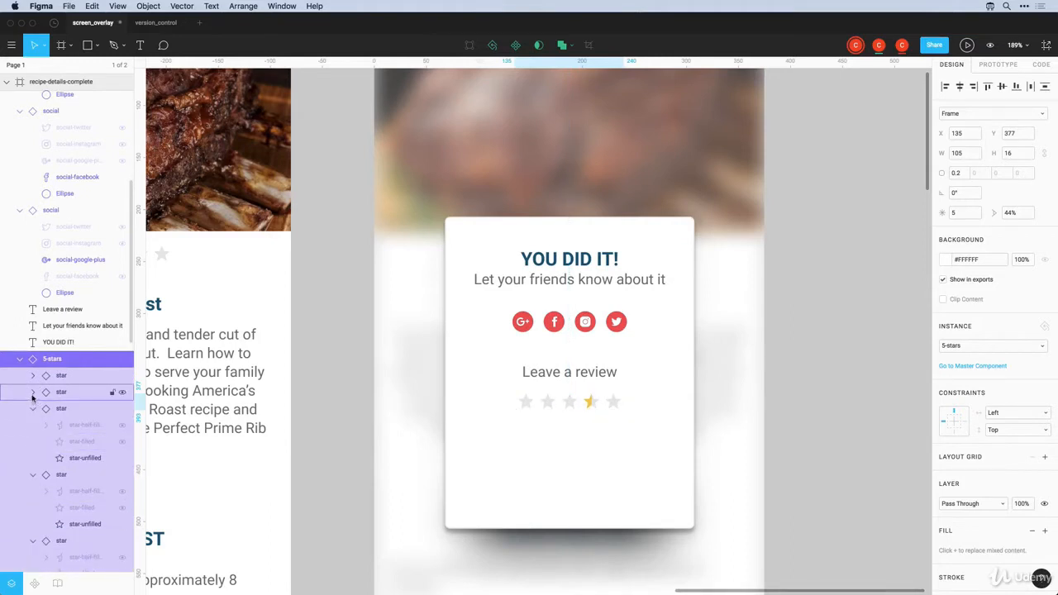
pyautogui.click(33, 392)
pyautogui.click(121, 409)
pyautogui.click(122, 425)
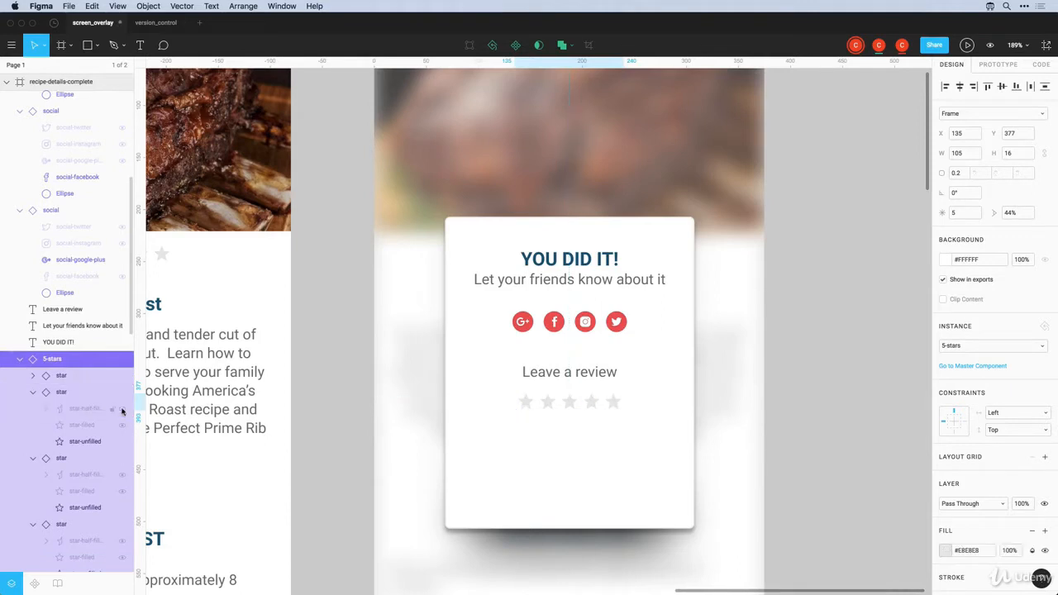
pyautogui.click(816, 467)
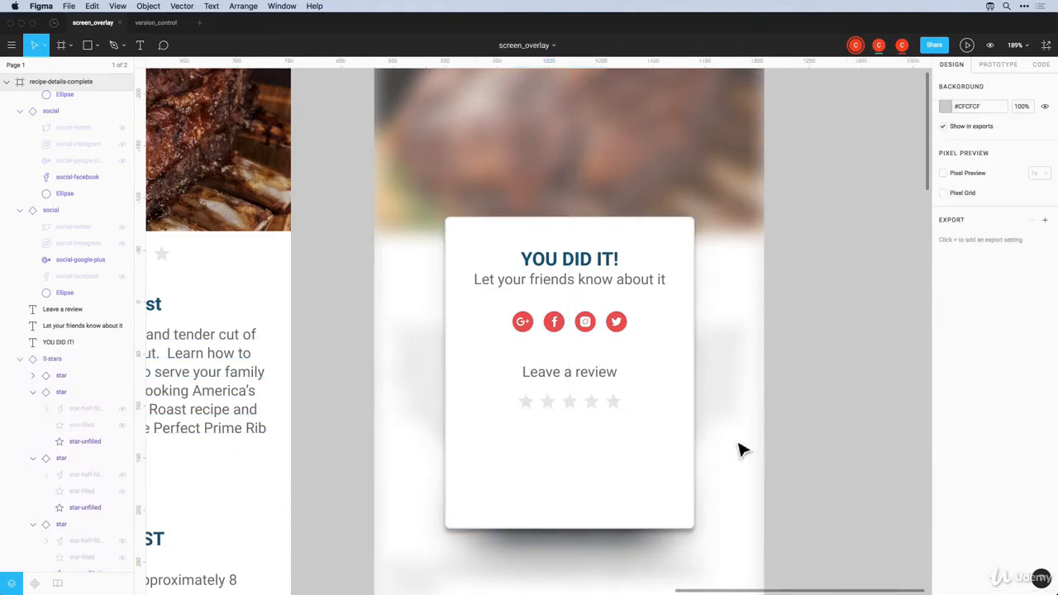
# Shorten the card's white rectangle from its bottom edge to 212 px high and check its spacing to the stars
pyautogui.click(590, 405)
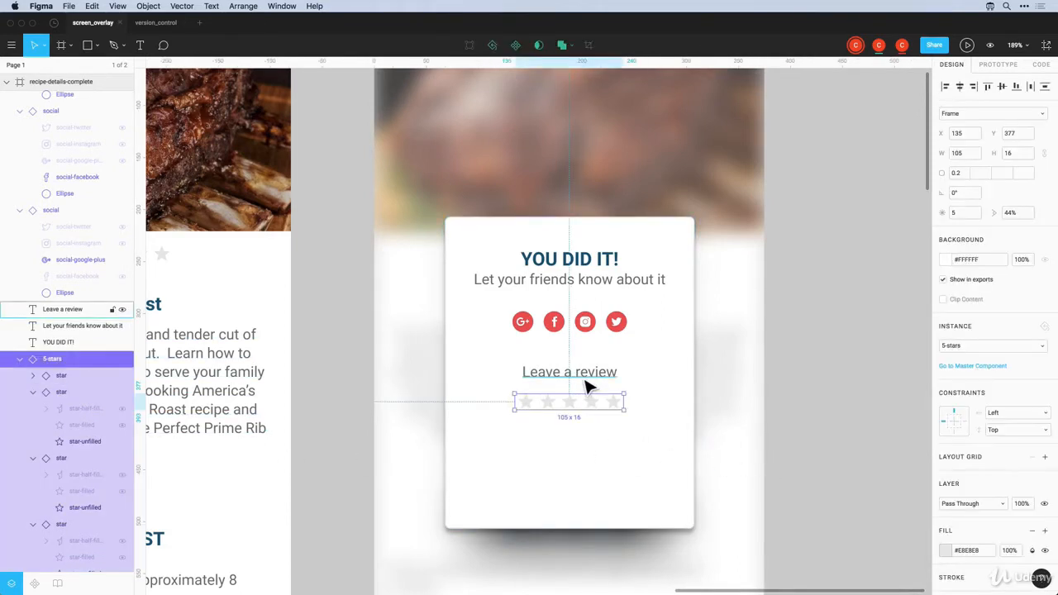
pyautogui.click(623, 463)
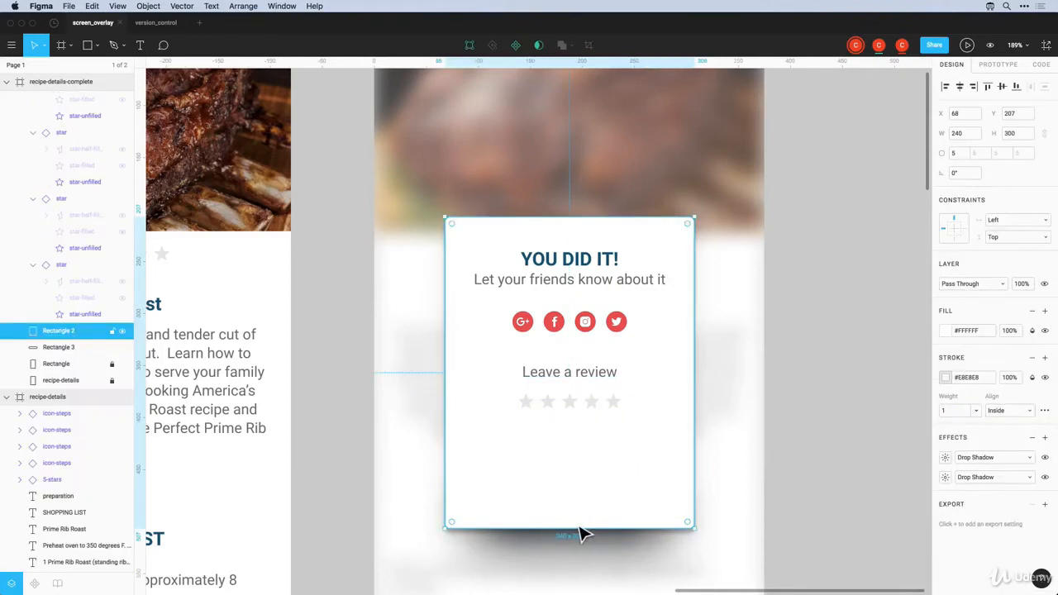
pyautogui.moveTo(580, 531); pyautogui.dragTo(581, 438)
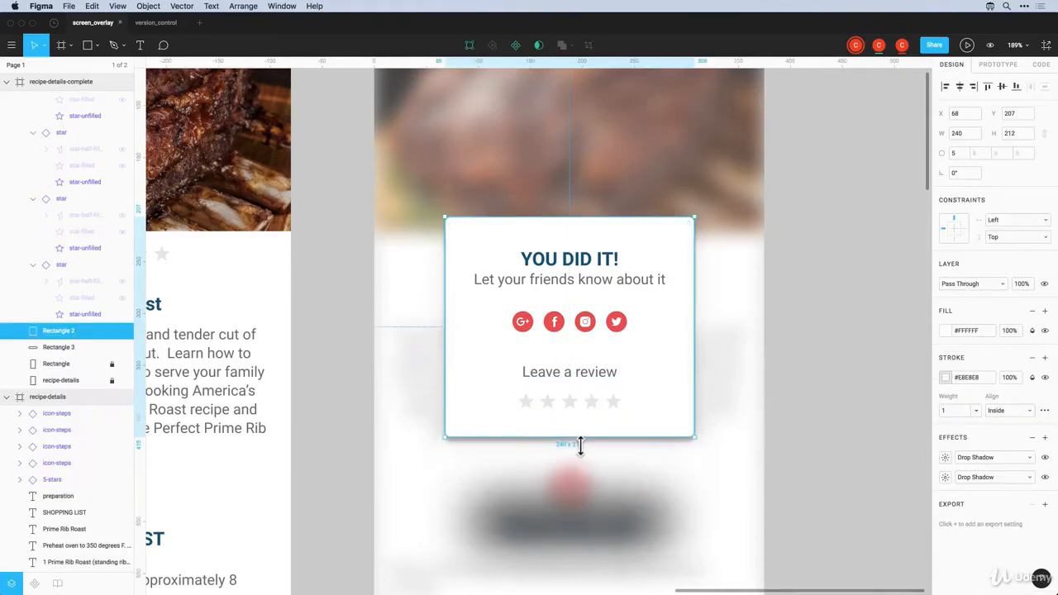
pyautogui.press('alt')
pyautogui.press('alt')
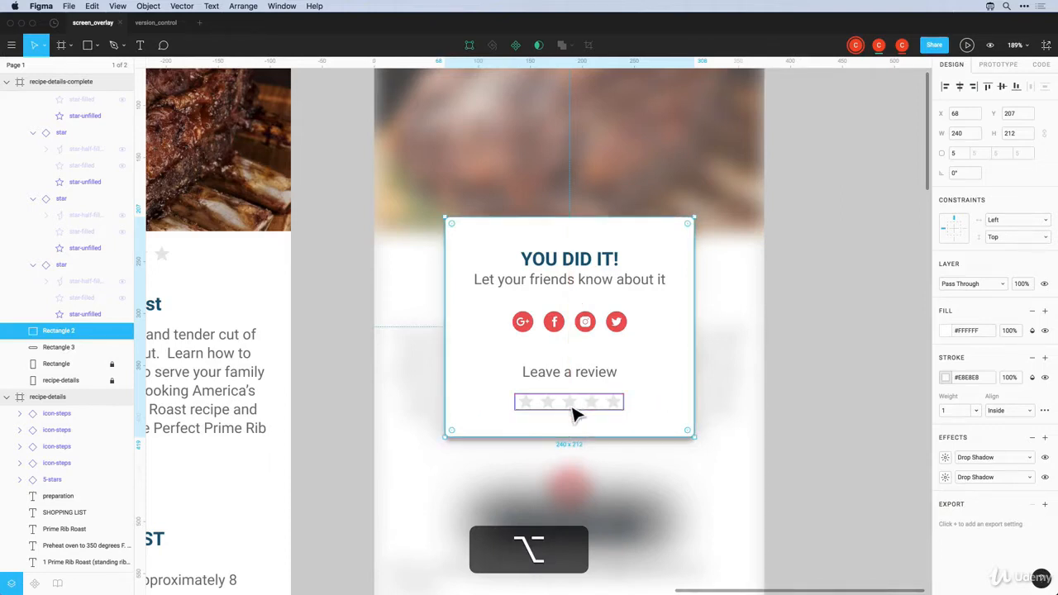
# Extend the card's white rectangle to 216 px high and check the spacing around its content up to the "YOU DID IT!" heading
pyautogui.press('super')
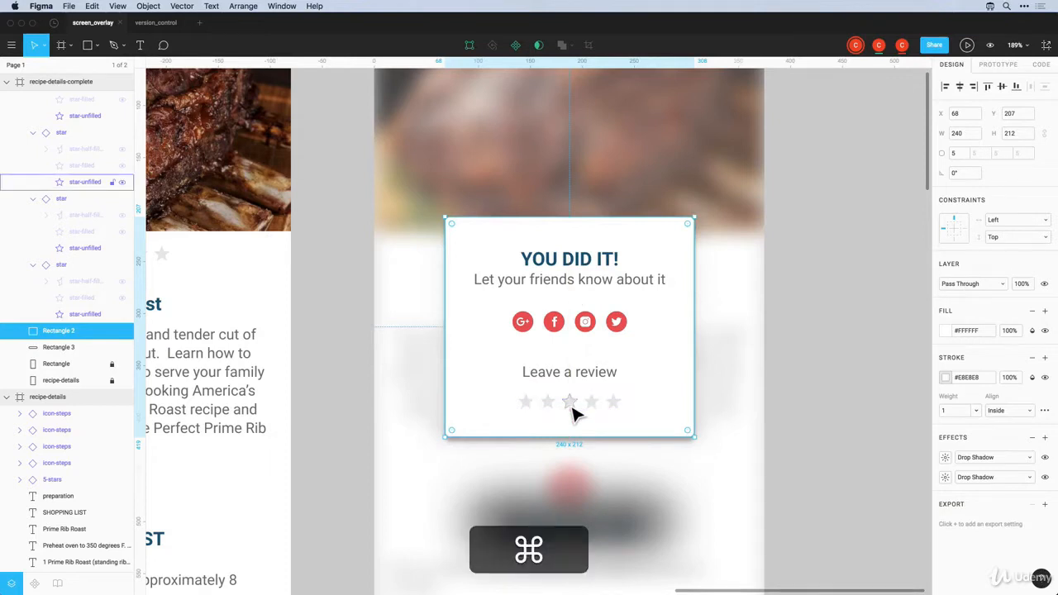
pyautogui.press('super+Down')
pyautogui.press('super+Down')
pyautogui.press('super+Down')
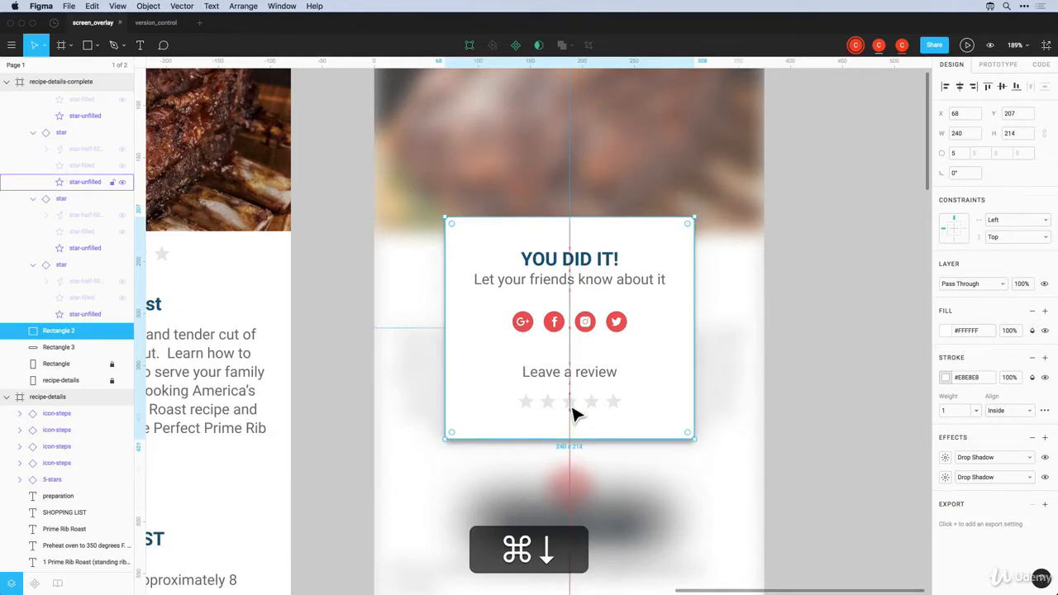
pyautogui.press('alt+super+Down')
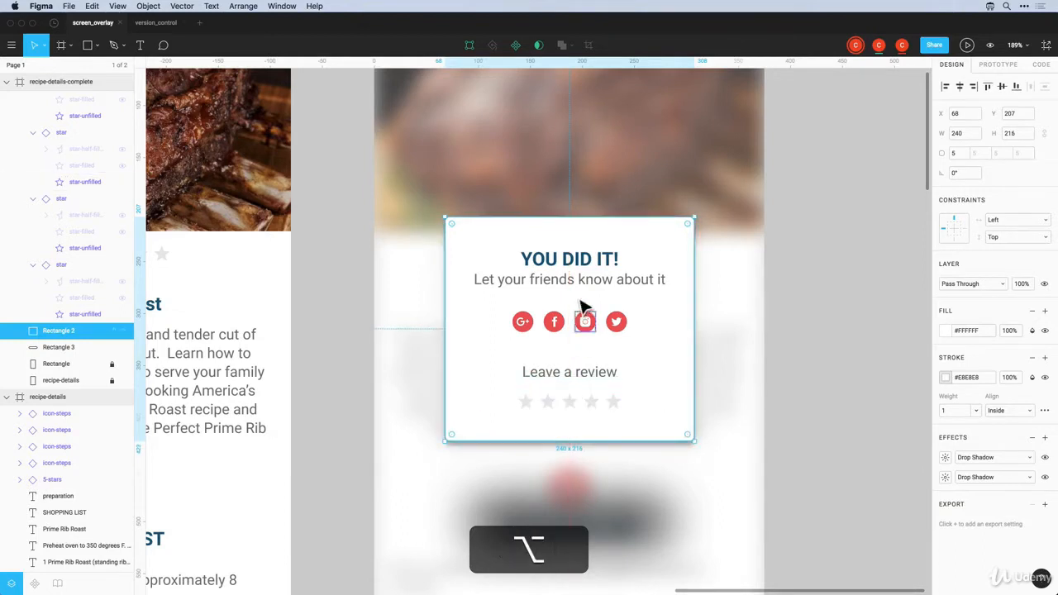
pyautogui.keyDown('alt'); pyautogui.click(579, 263); pyautogui.keyUp('alt')
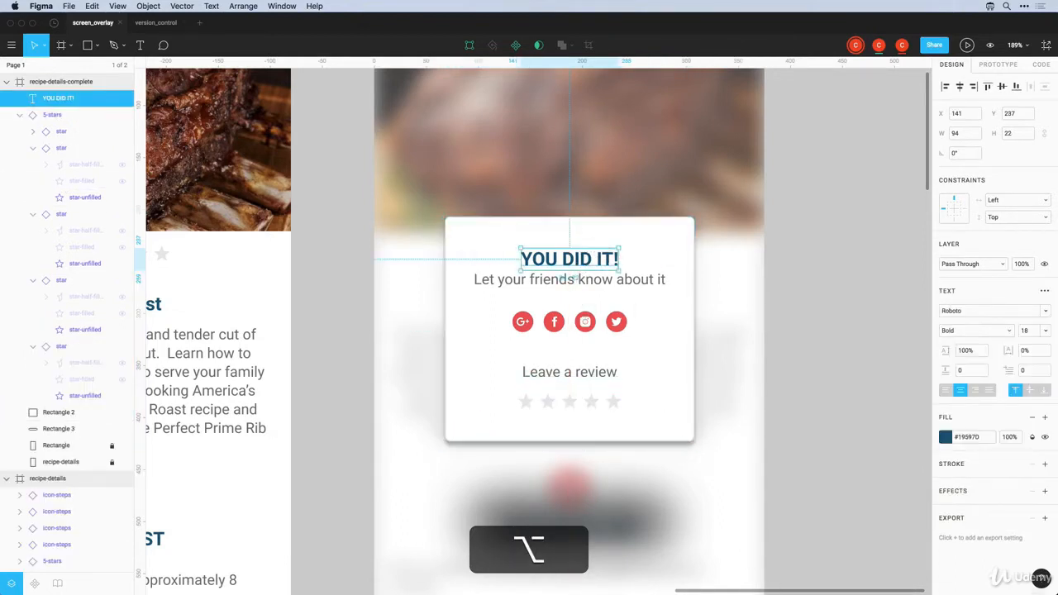
# Move the blurred black shadow rectangle up to Y 402 under the card's lower edge, and group it with all card elements
pyautogui.moveTo(606, 535); pyautogui.dragTo(597, 452)
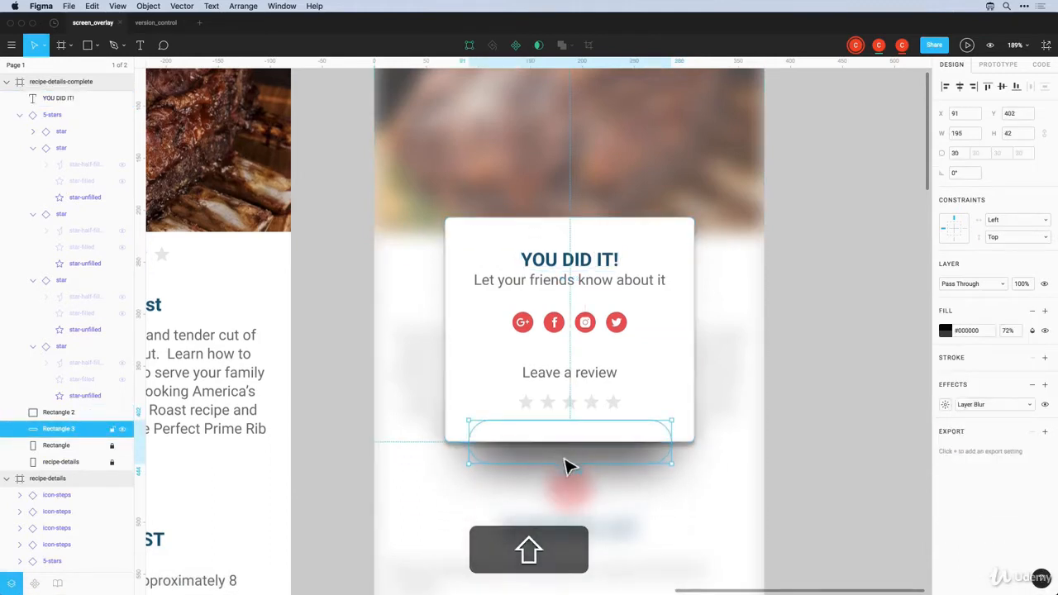
pyautogui.moveTo(717, 539); pyautogui.dragTo(436, 206)
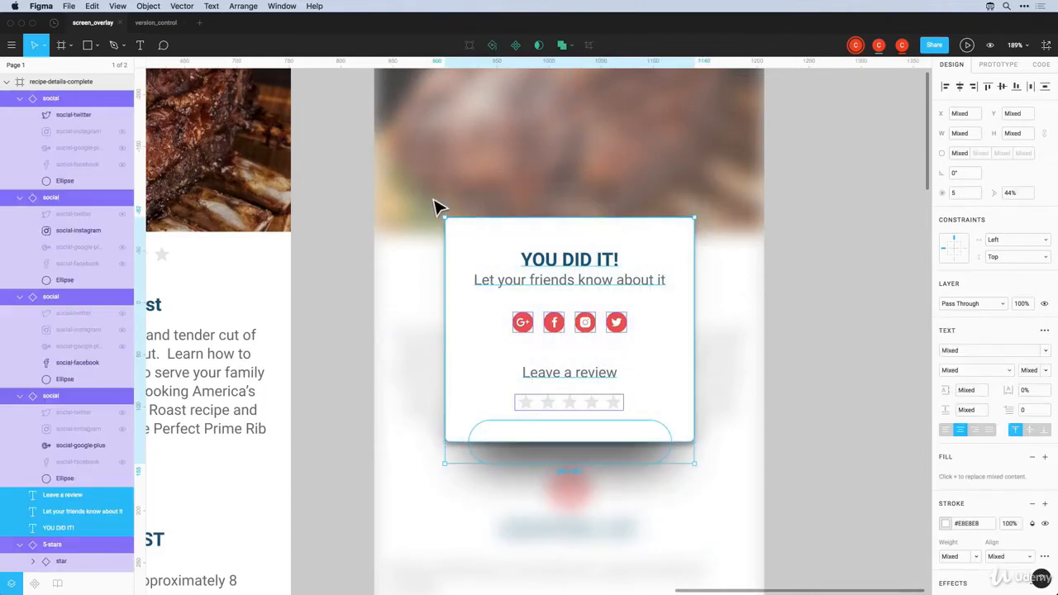
pyautogui.press('super')
pyautogui.press('super+g')
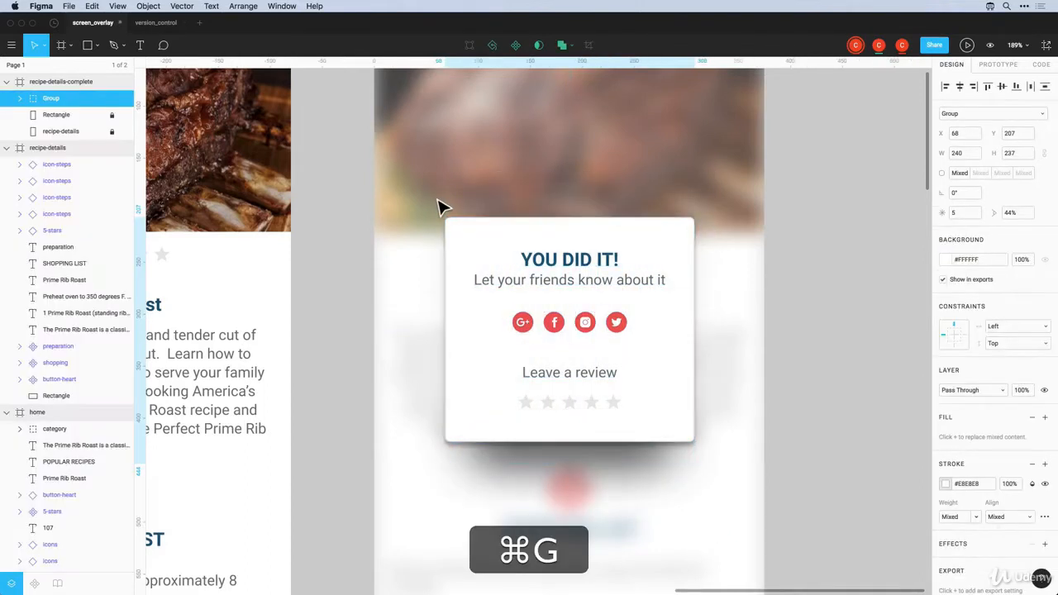
# Align the card group to the vertical centre of the recipe-details-complete frame and check its placement
pyautogui.click(1002, 87)
pyautogui.click(831, 253)
pyautogui.scroll(2, 789, 275)
pyautogui.scroll(-5, 789, 275)
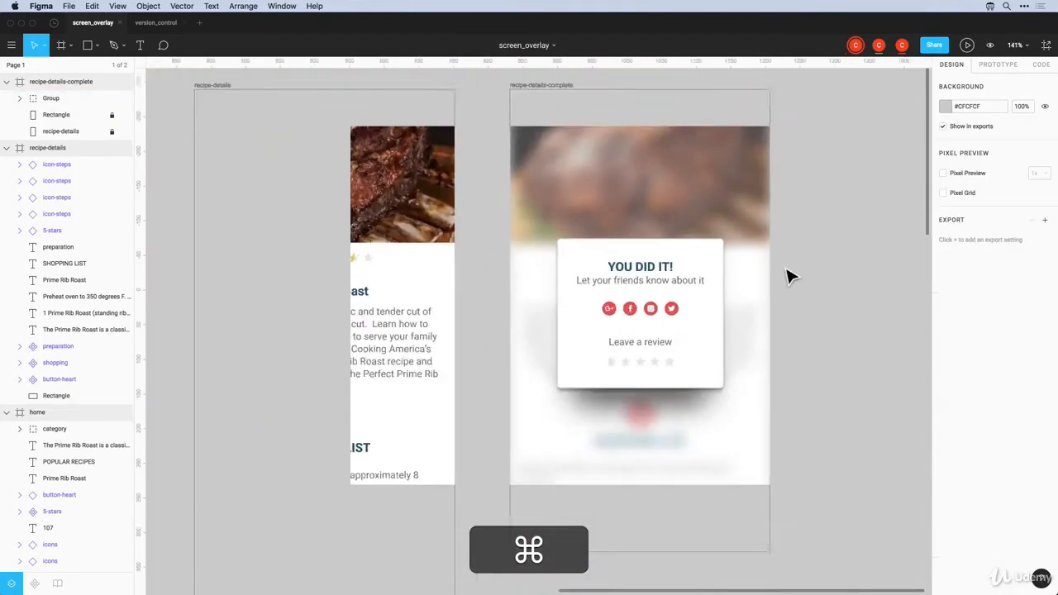
pyautogui.click(721, 300)
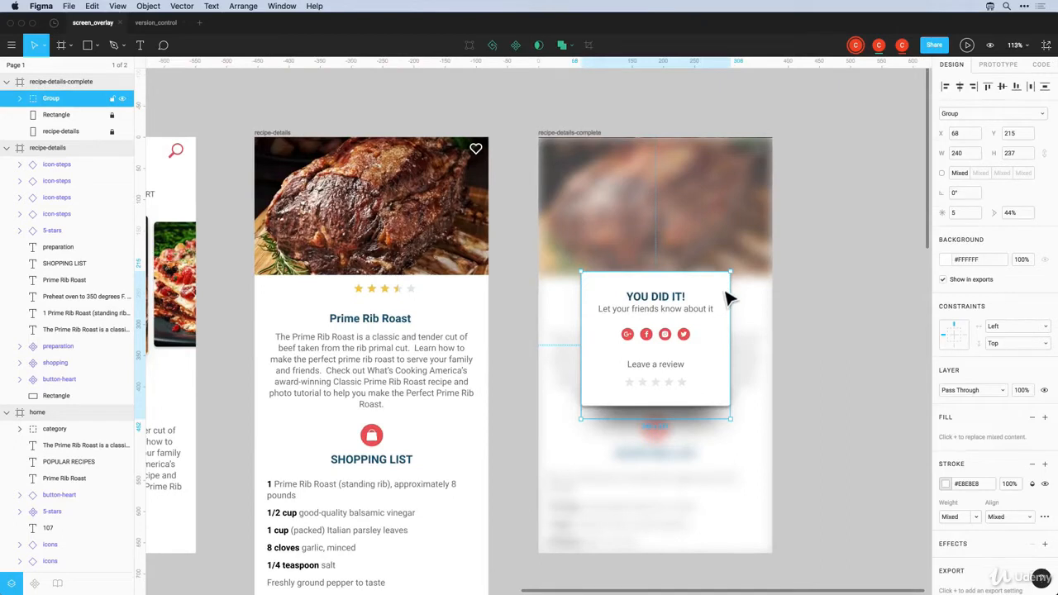
# Draw a horizontal line about 12 px long inside the card's upper-right corner
pyautogui.press('z')
pyautogui.moveTo(681, 249); pyautogui.dragTo(783, 349)
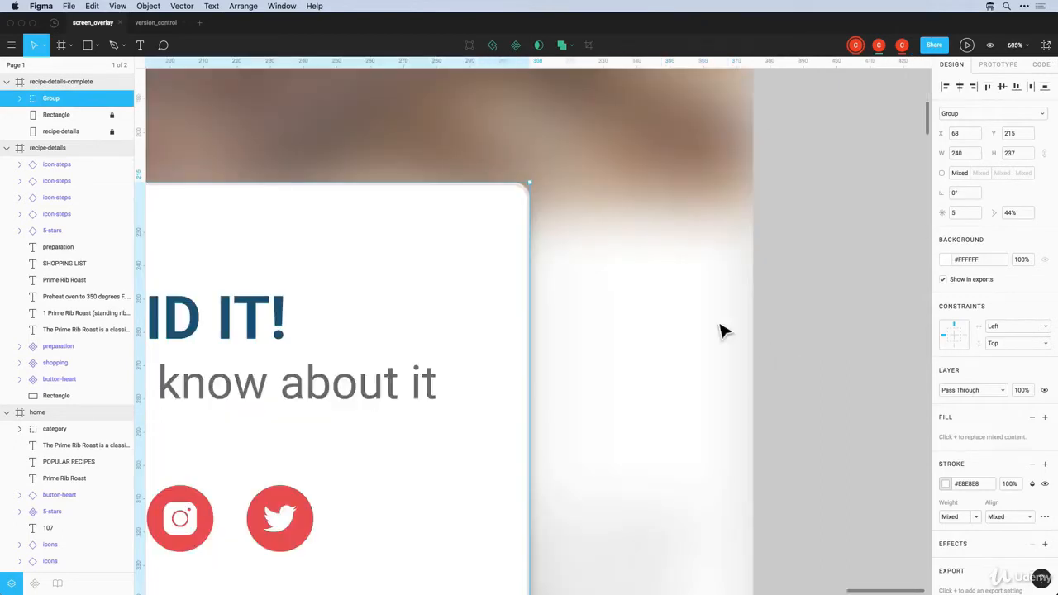
pyautogui.press('l')
pyautogui.moveTo(446, 241); pyautogui.dragTo(488, 241)
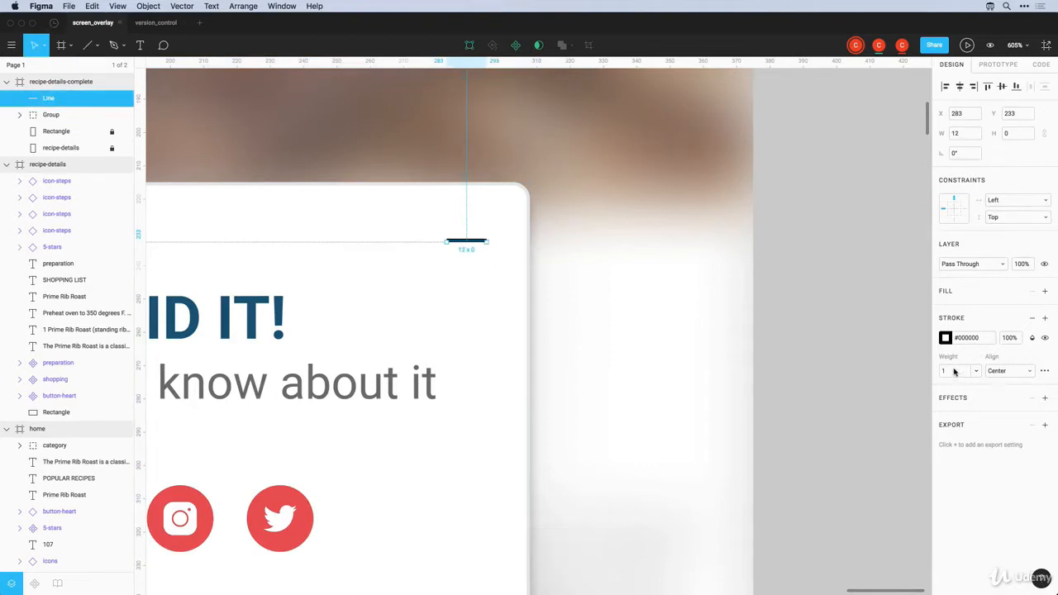
# Give the short line a stroke weight of 2 and round caps
pyautogui.write('2')
pyautogui.press('Return')
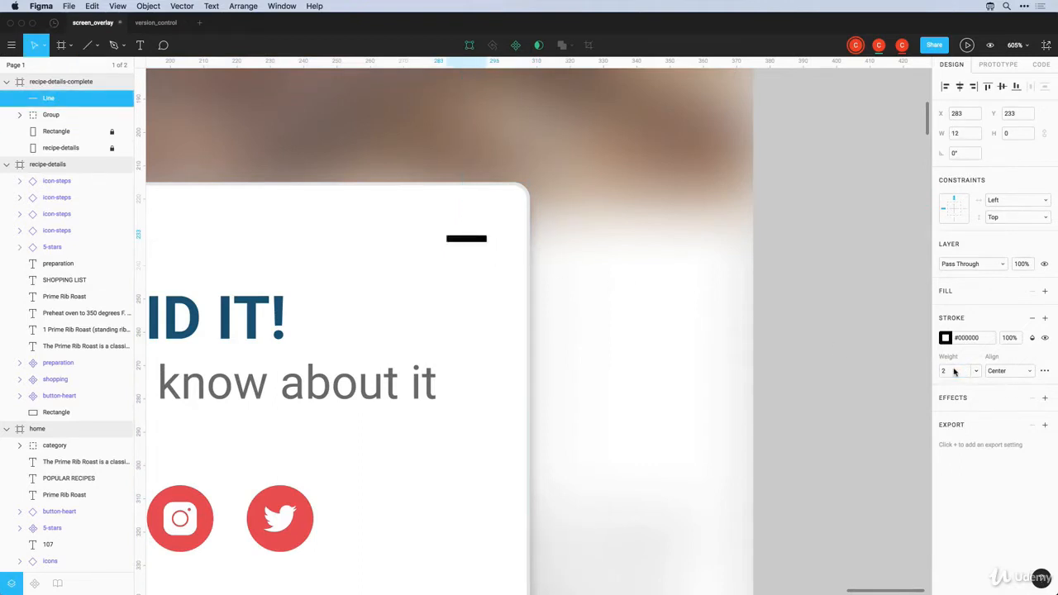
pyautogui.click(1043, 371)
pyautogui.click(875, 409)
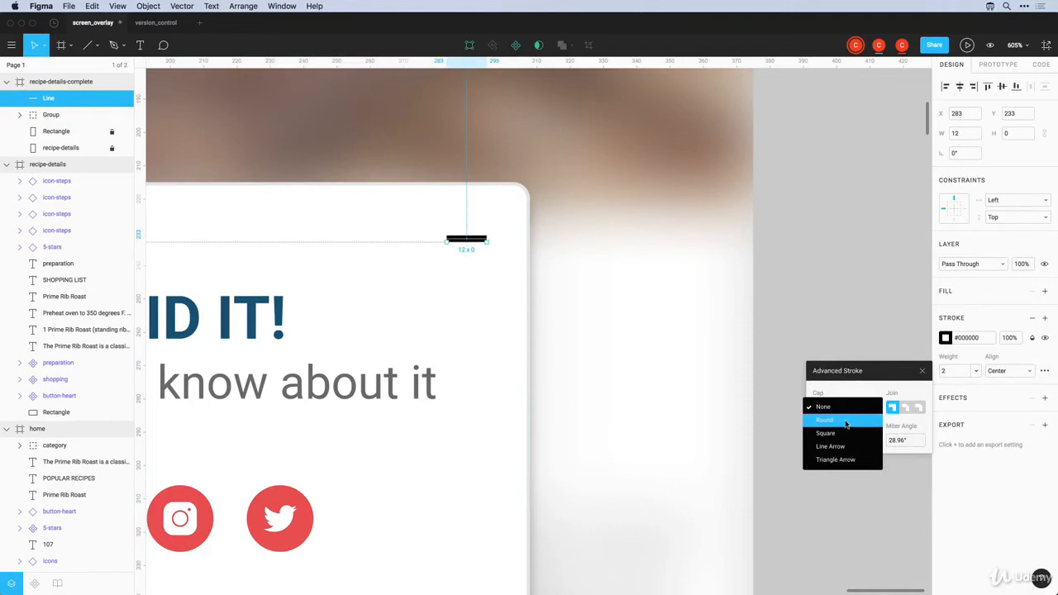
pyautogui.click(845, 423)
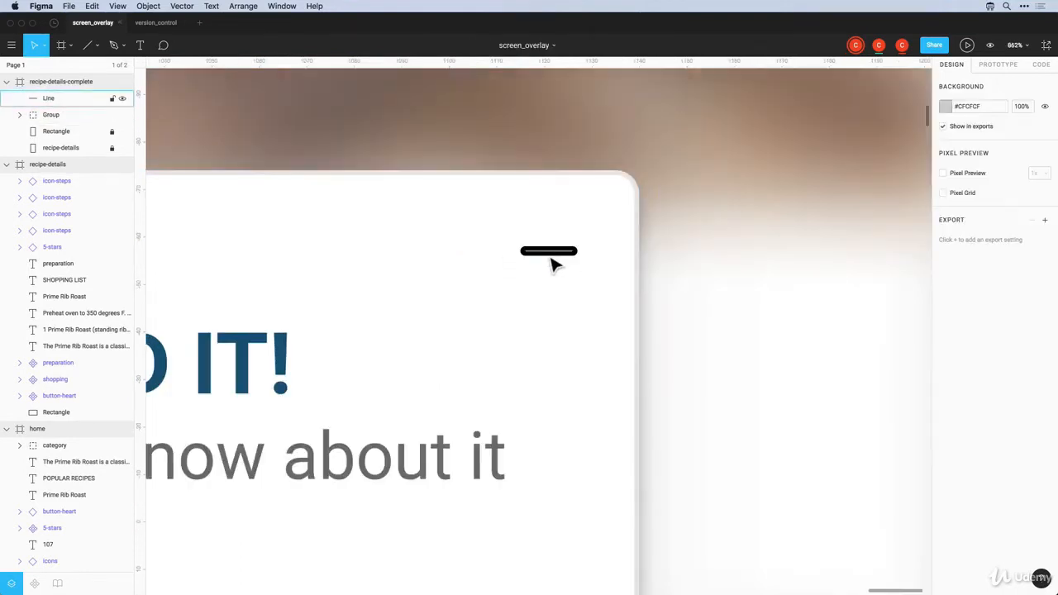
# Duplicate the line in place, rotate the copy to -90°, and nudge it to X 288, Y 226 to form a centred plus sign
pyautogui.click(551, 258)
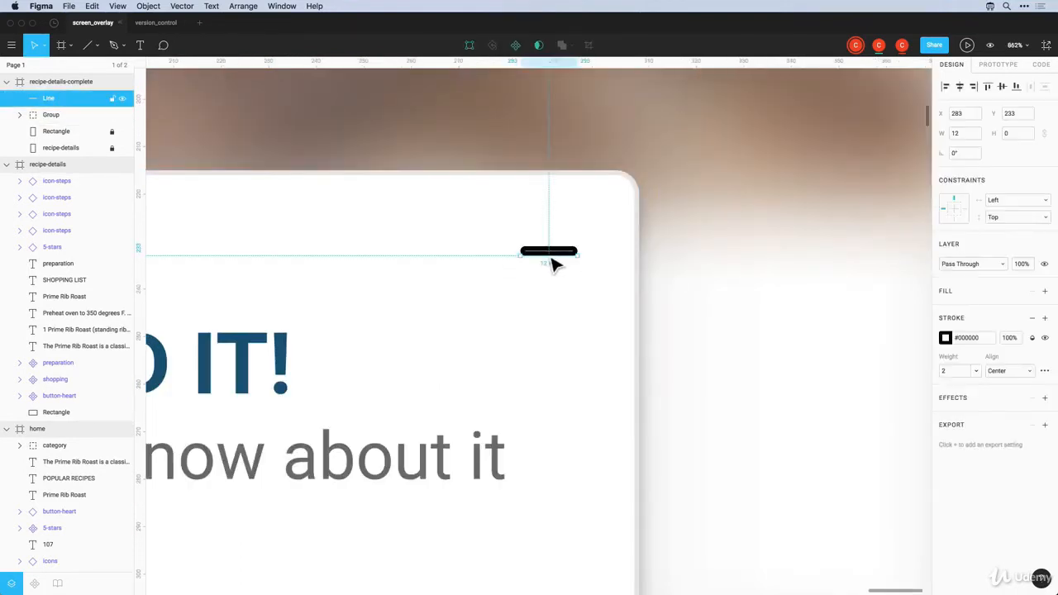
pyautogui.press('super+c')
pyautogui.press('super+v')
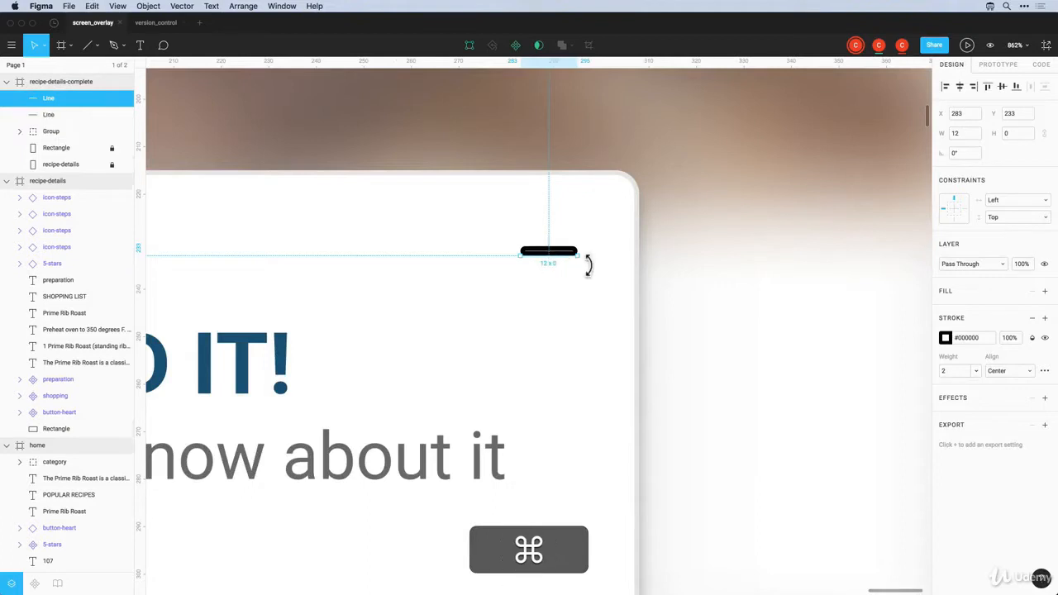
pyautogui.moveTo(588, 264); pyautogui.dragTo(557, 303)
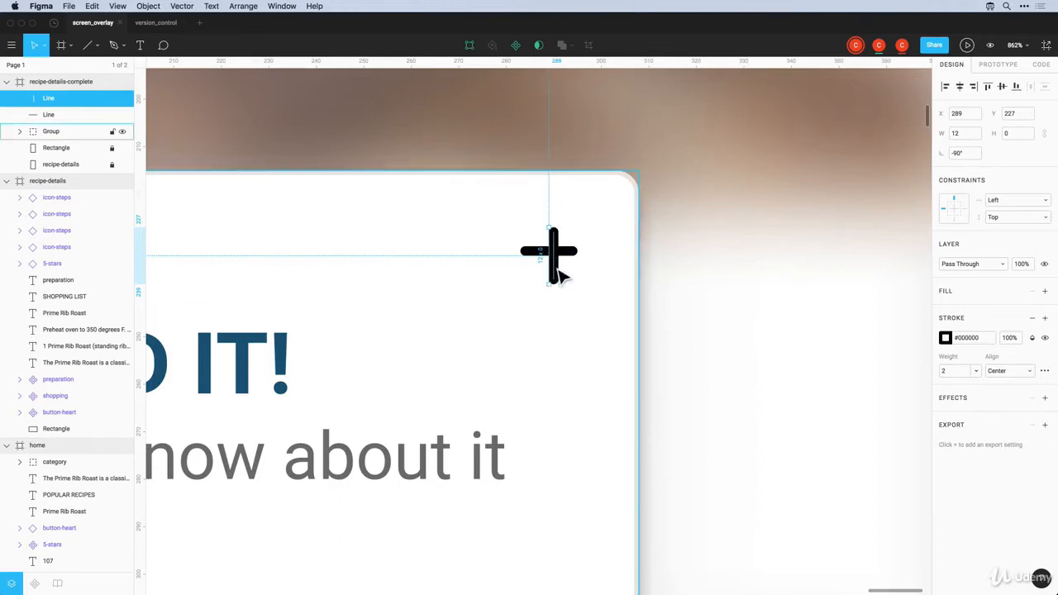
pyautogui.press('Left')
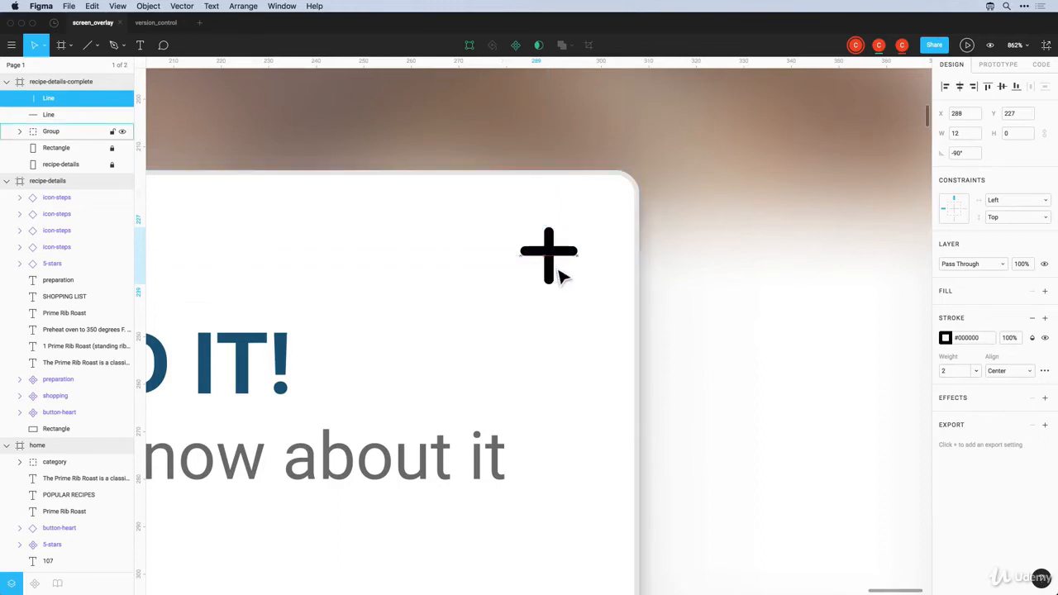
pyautogui.press('Up')
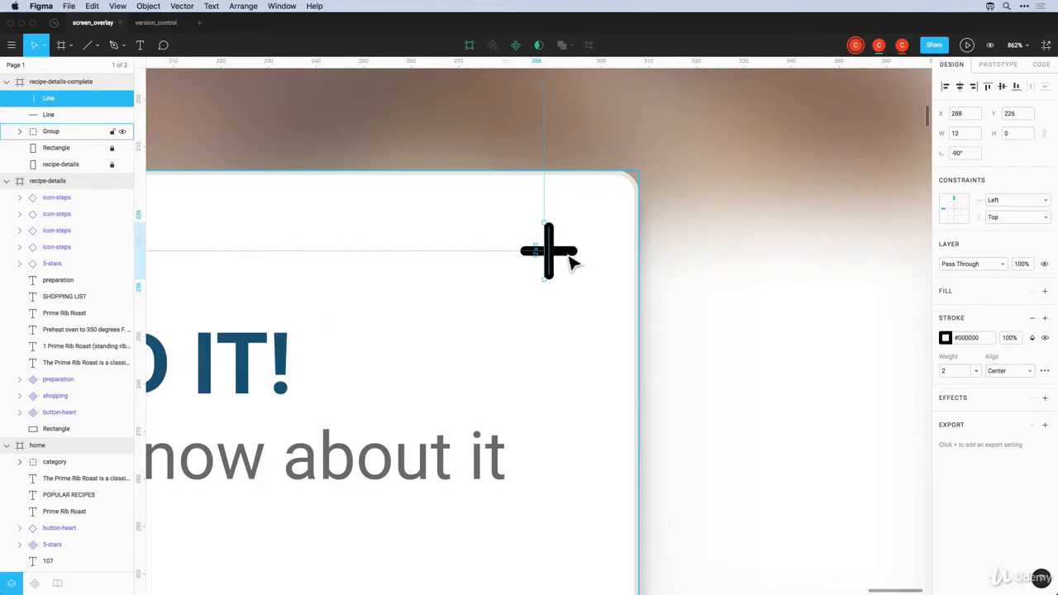
# Unite the two crossed lines into one shape and rotate it to -45° to form an X
pyautogui.keyDown('shift'); pyautogui.click(568, 256); pyautogui.keyUp('shift')
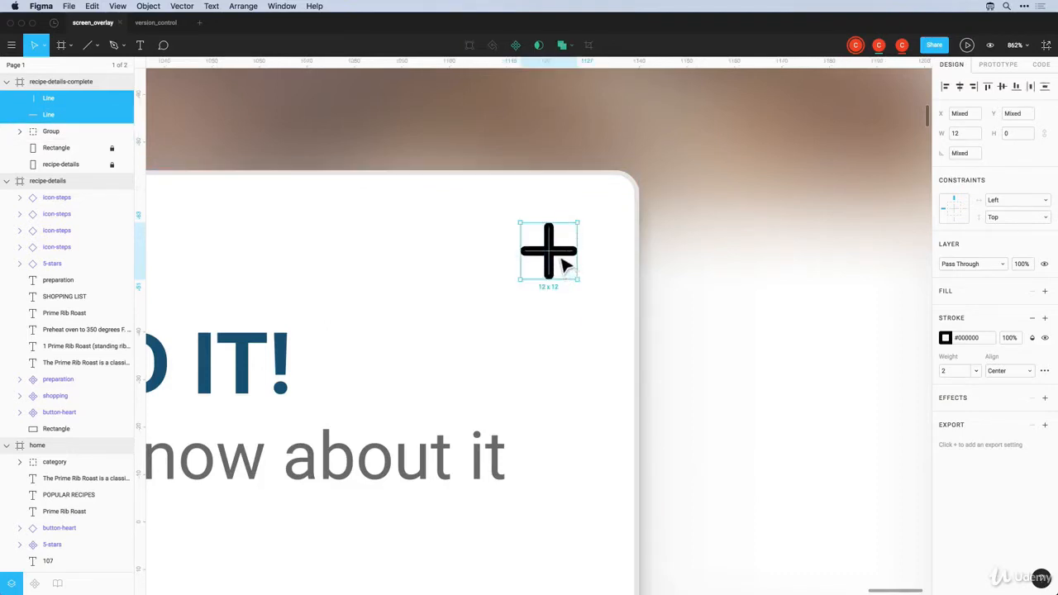
pyautogui.click(562, 46)
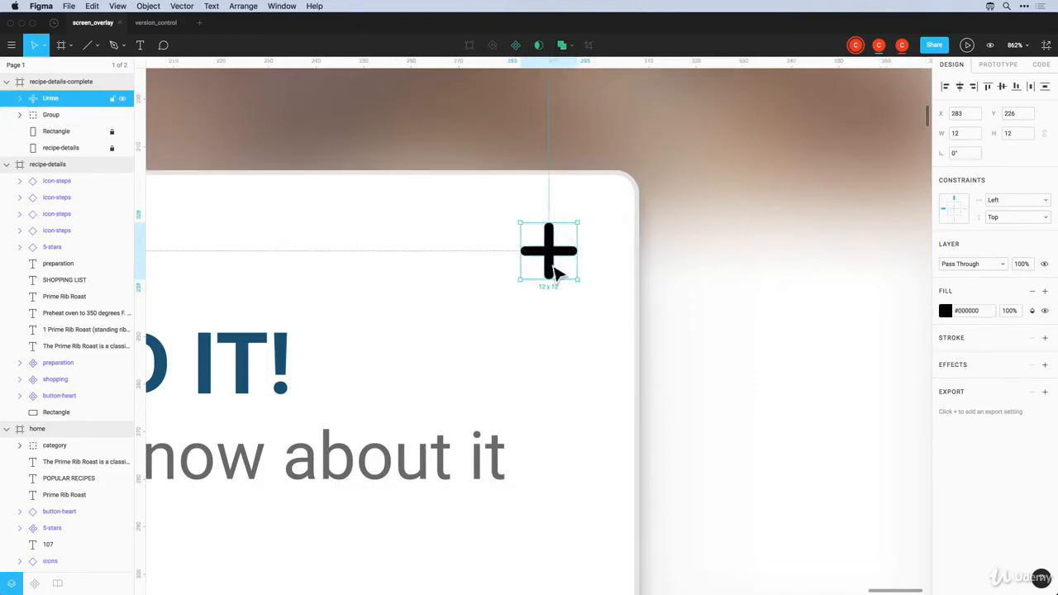
pyautogui.keyDown('super'); pyautogui.scroll(-6, 526, 169); pyautogui.keyUp('super')
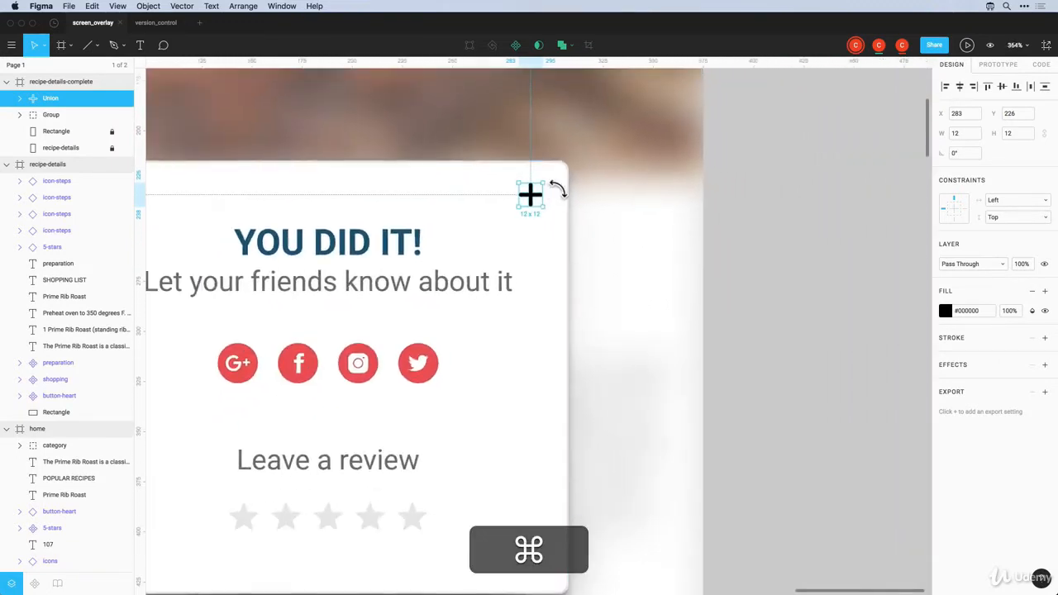
pyautogui.moveTo(557, 189); pyautogui.dragTo(567, 208)
pyautogui.scroll(1, 567, 207)
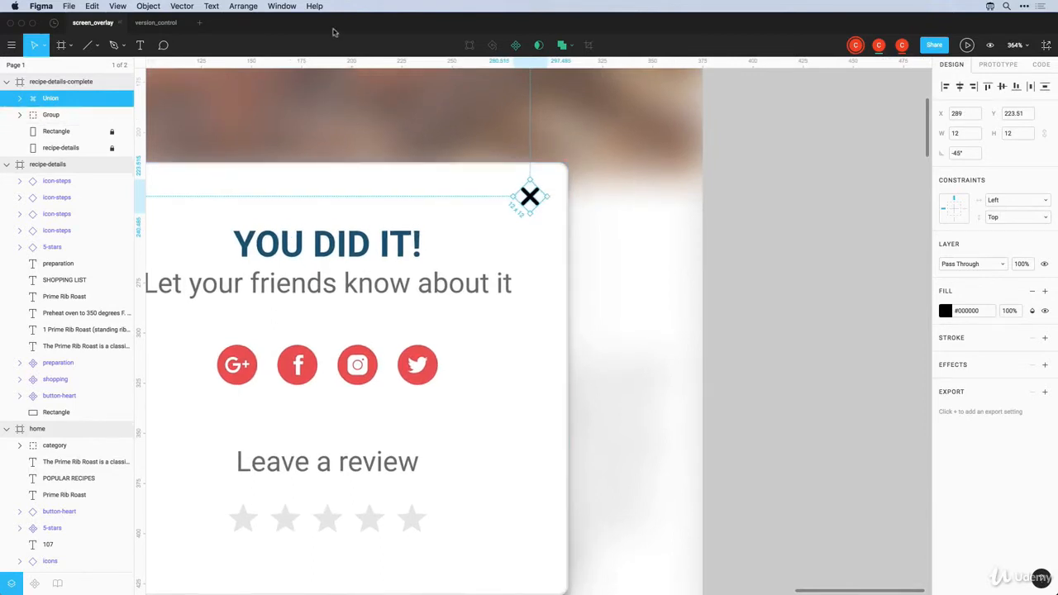
# Flatten the X shape and set its size to 10 x 10 px
pyautogui.click(142, 6)
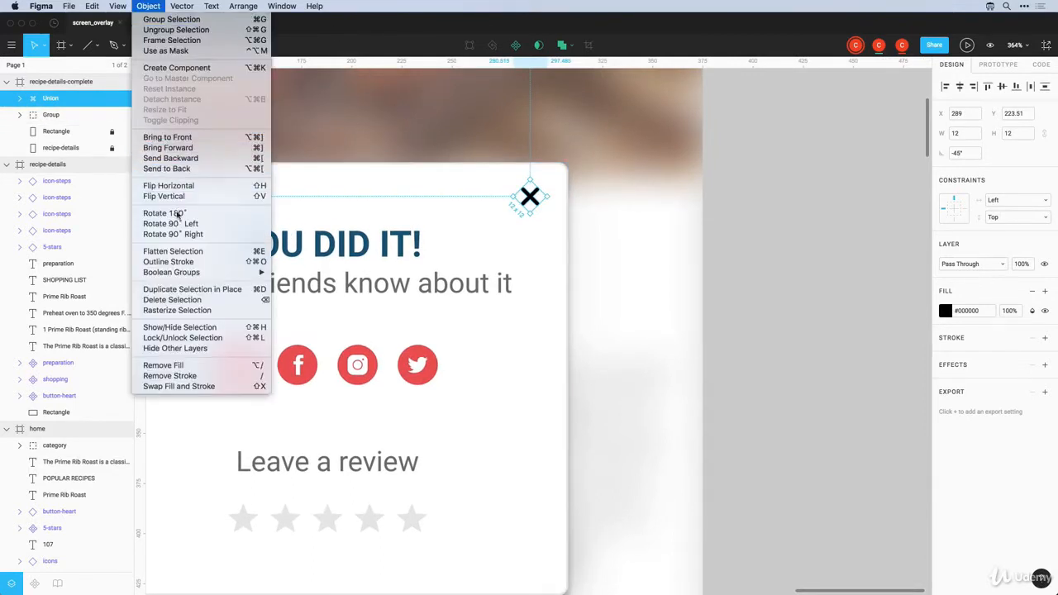
pyautogui.click(175, 252)
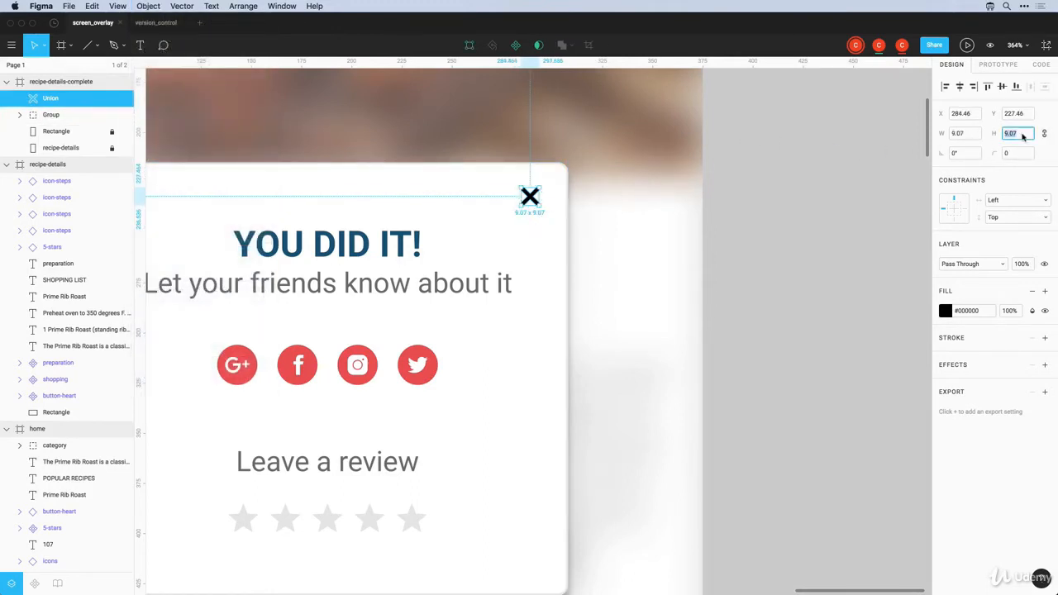
pyautogui.write('0')
pyautogui.press('Return')
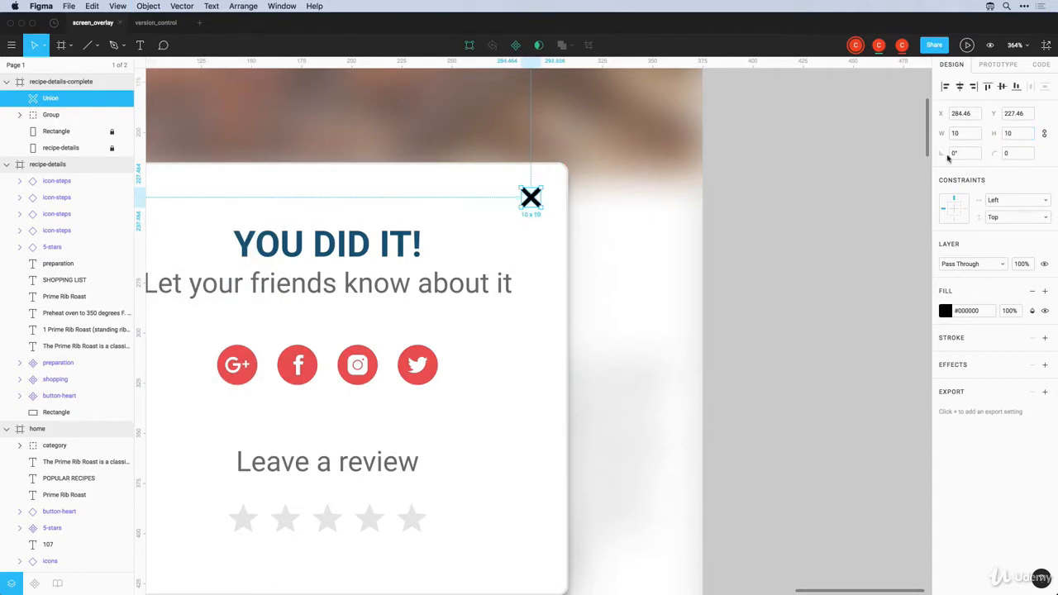
# Place the X icon 10 px in from the card's top and right edges, at X 288, Y 225, and leave it deselected
pyautogui.moveTo(534, 199); pyautogui.dragTo(562, 176)
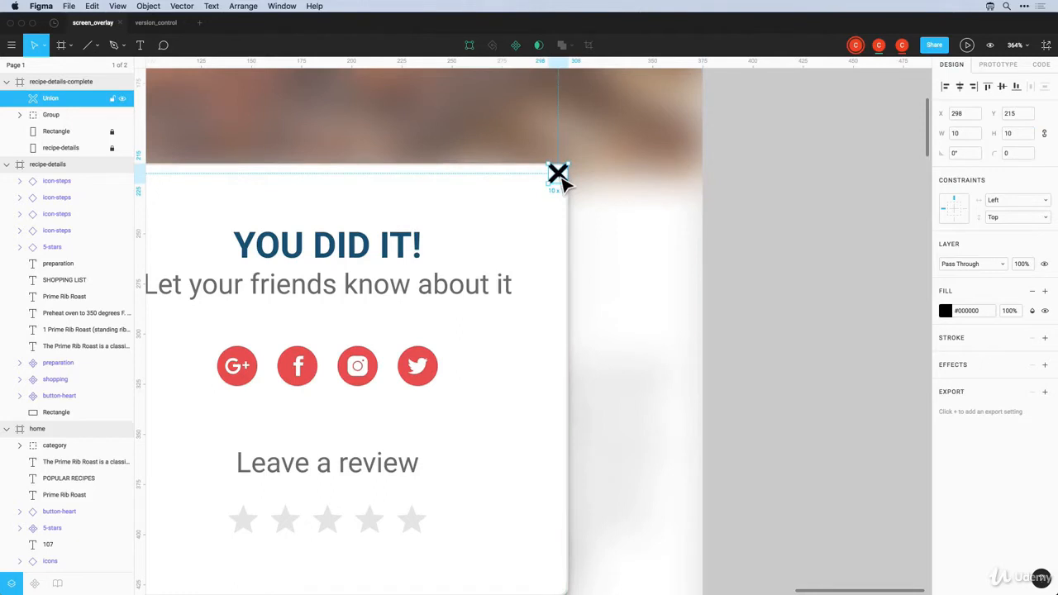
pyautogui.hotkey('shift', 'Up')
pyautogui.hotkey('shift', 'Left')
pyautogui.hotkey('shift', 'Down')
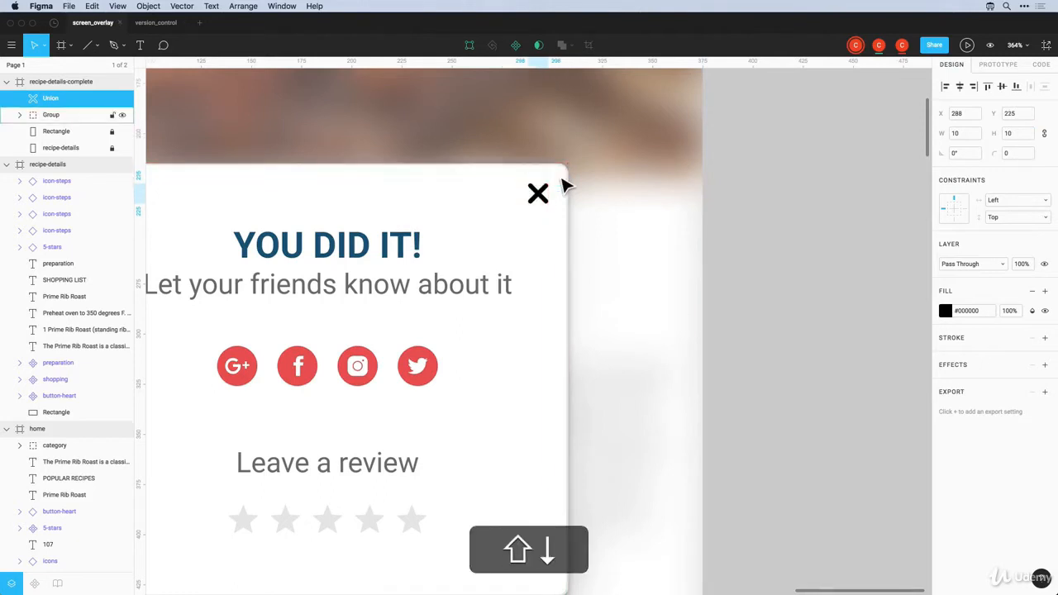
pyautogui.scroll(-4, 562, 184)
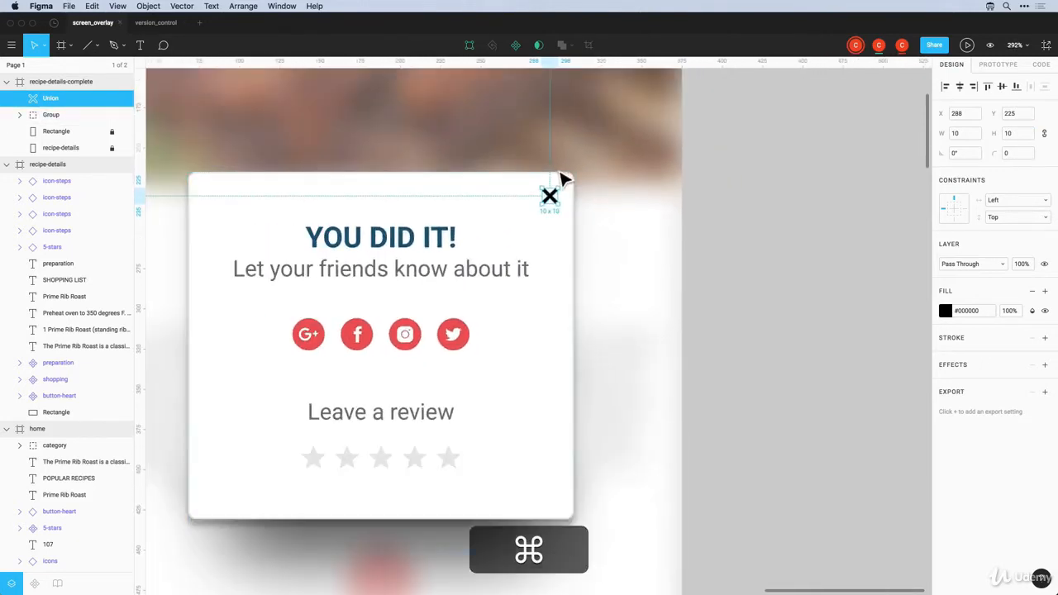
pyautogui.scroll(-5, 581, 207)
pyautogui.click(693, 238)
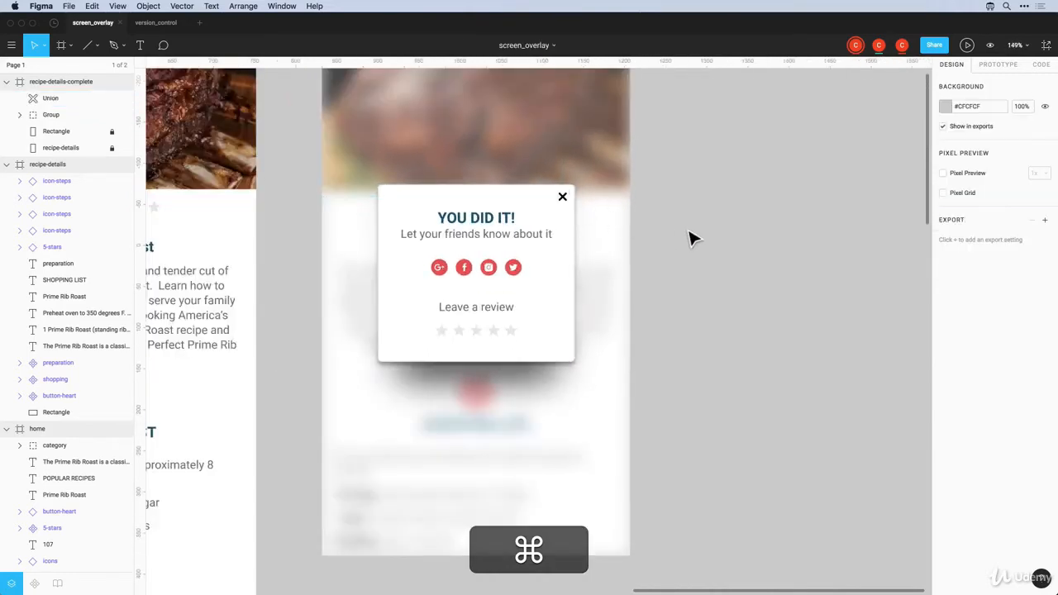
pyautogui.scroll(-3, 721, 235)
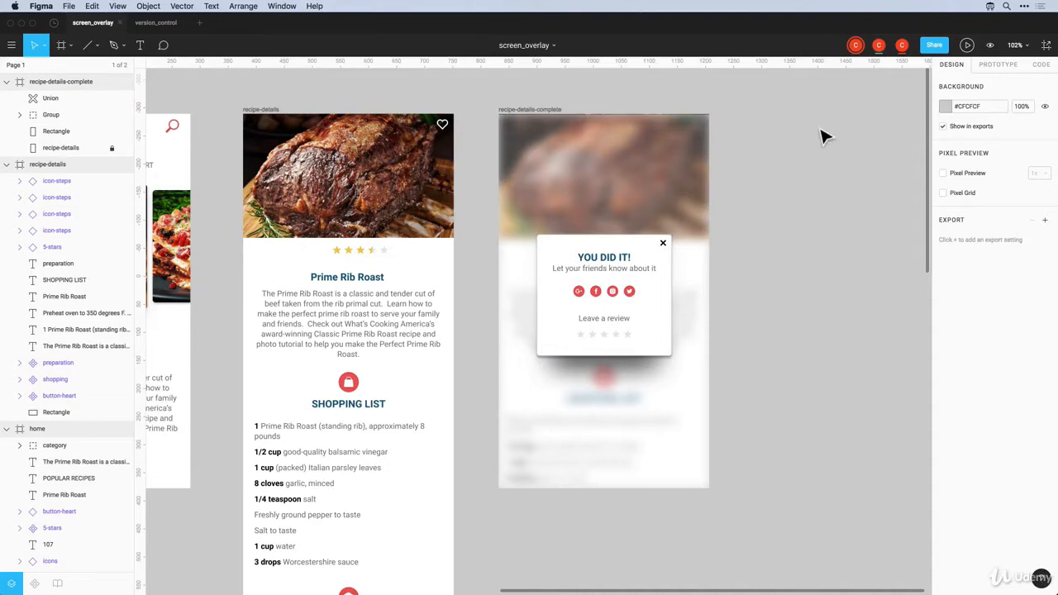
# Examine how the blur overlay on the recipe-details-complete frame renders with its rectangle selected and deselected
pyautogui.hotkey('shift', '0')
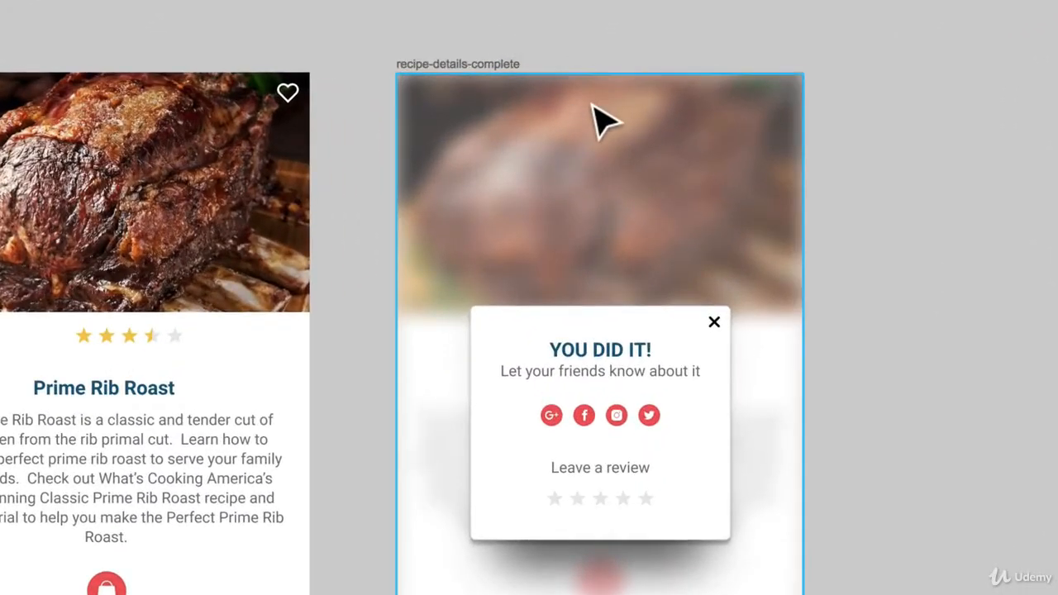
pyautogui.click(601, 119)
pyautogui.moveTo(590, 94)
pyautogui.mouseDown()
pyautogui.moveTo(588, 126)
pyautogui.moveTo(590, 86)
pyautogui.mouseUp()
pyautogui.click(609, 52)
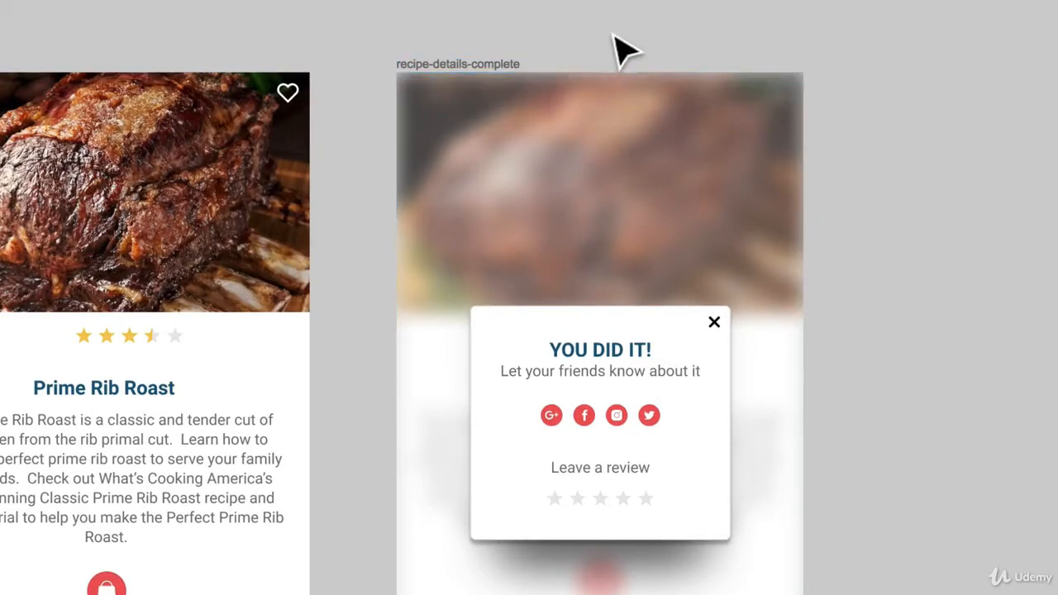
pyautogui.click(586, 134)
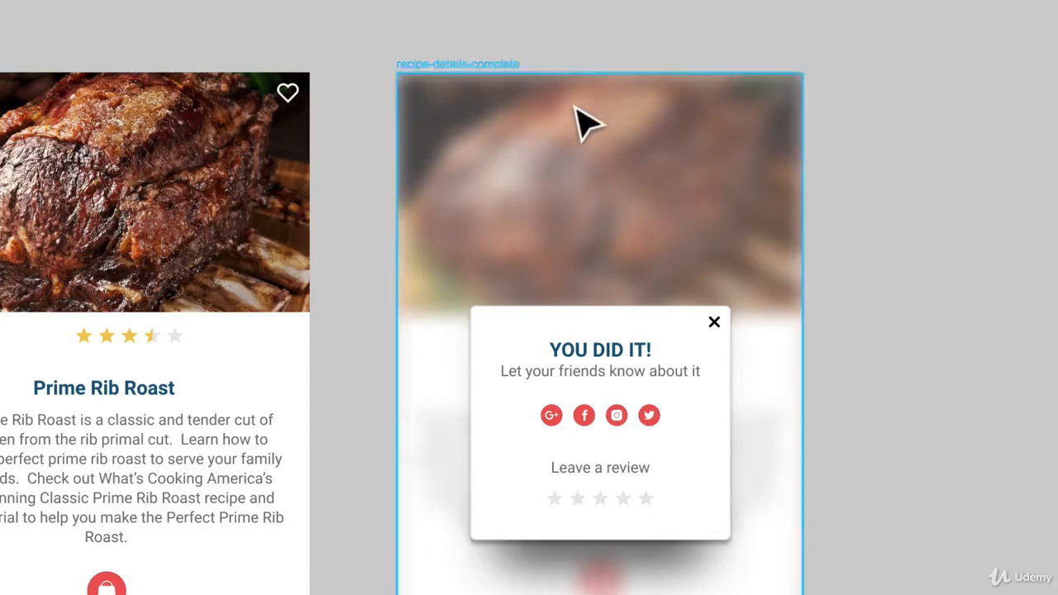
pyautogui.click(573, 146)
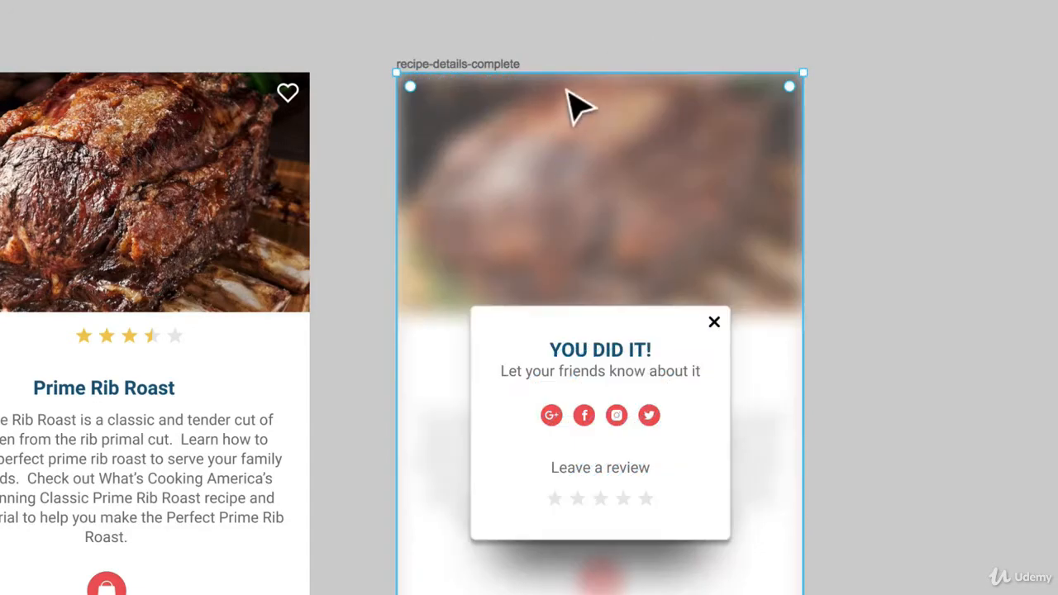
# Extend the blur overlay rectangle past the top, left and right edges of the recipe-details-complete frame, and leave it deselected
pyautogui.moveTo(578, 86); pyautogui.dragTo(580, 46)
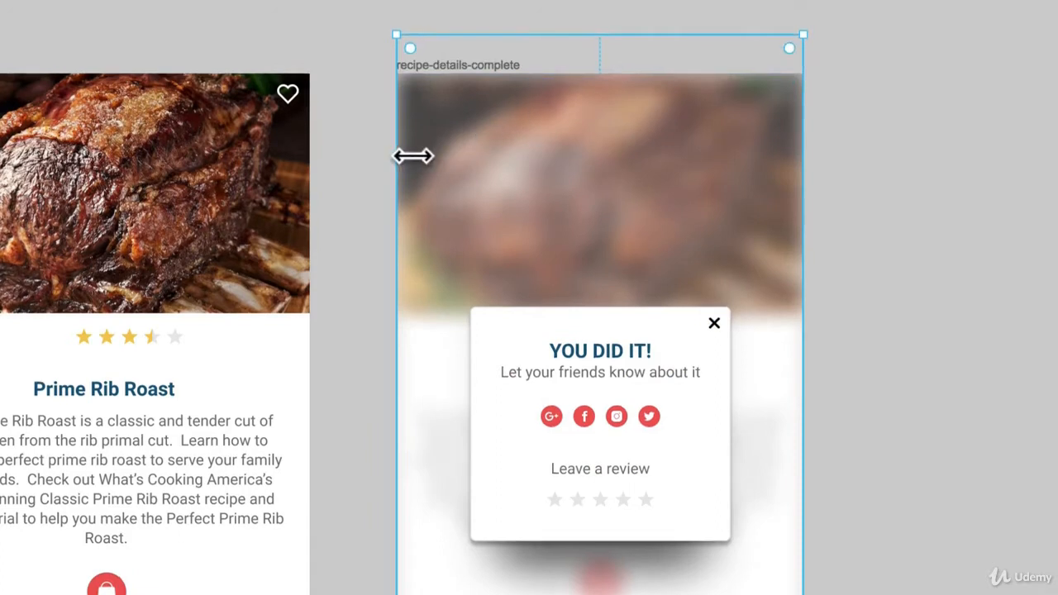
pyautogui.moveTo(398, 155); pyautogui.dragTo(377, 157)
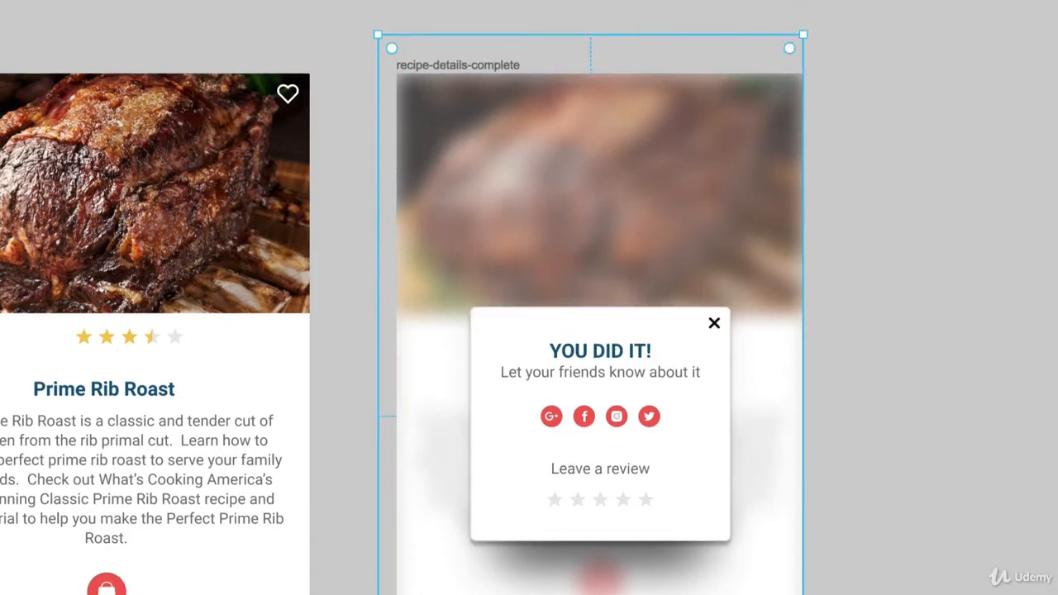
pyautogui.moveTo(803, 594); pyautogui.dragTo(829, 594)
pyautogui.press('Escape')
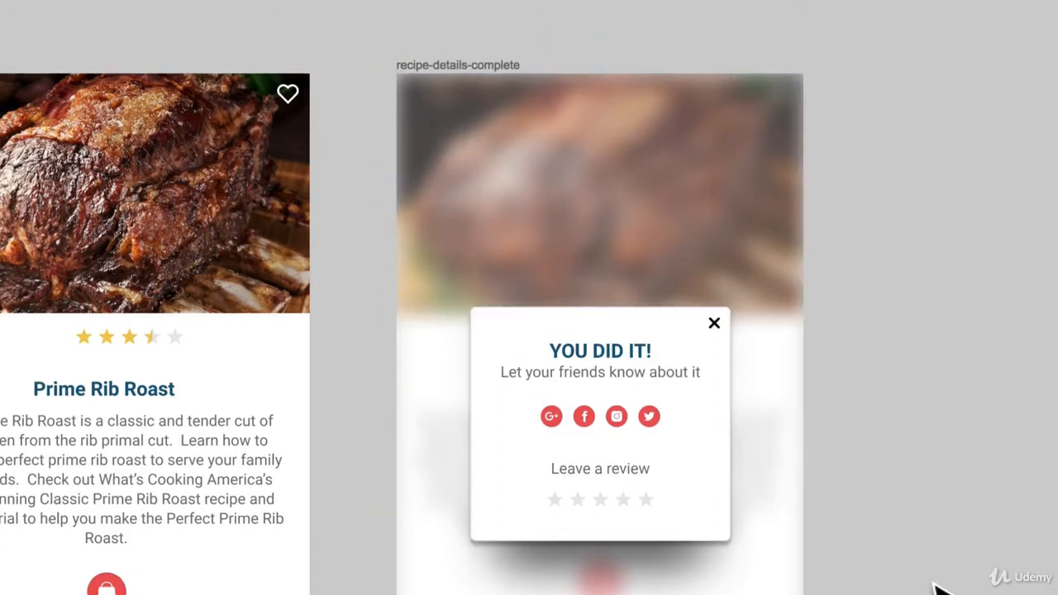
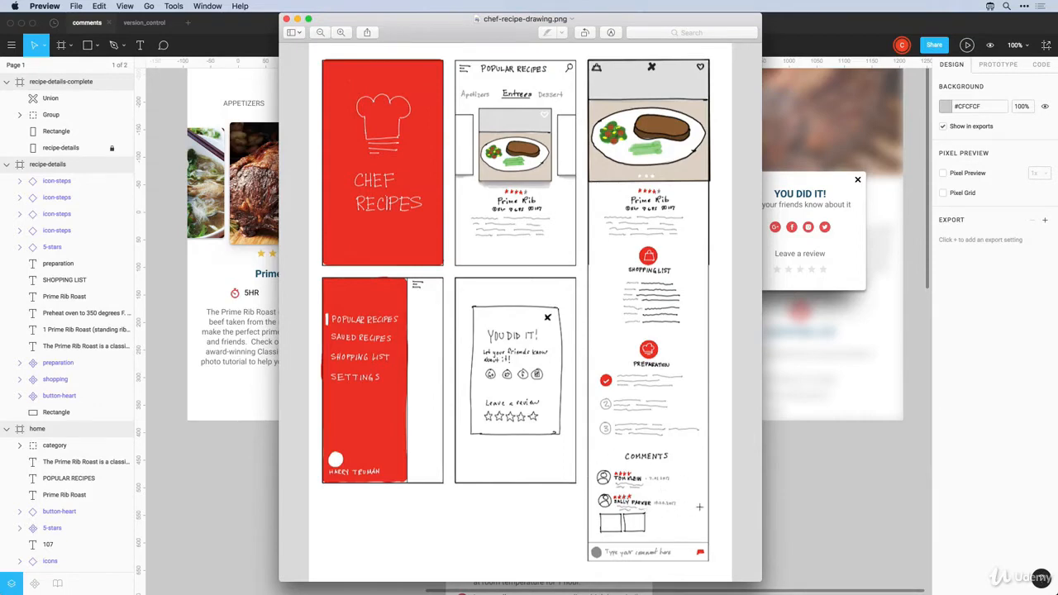
# Switch to Figma and duplicate the preparation icon and heading straight down in the recipe-details frame, about 55 px below the last preparation step
pyautogui.press('super+Tab')
pyautogui.scroll(-4, 670, 501)
pyautogui.scroll(7, 670, 501)
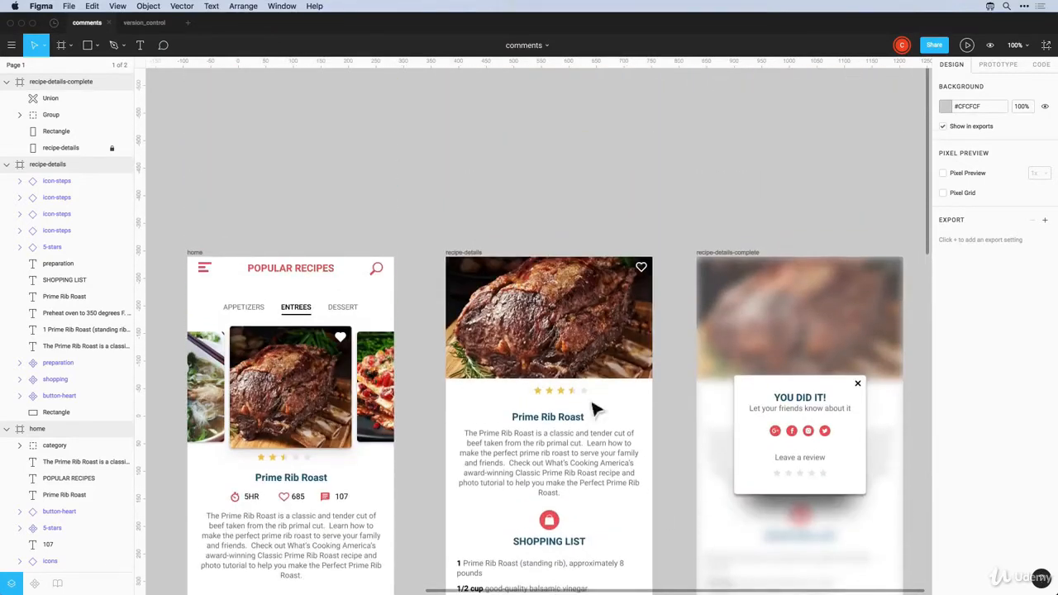
pyautogui.click(479, 263)
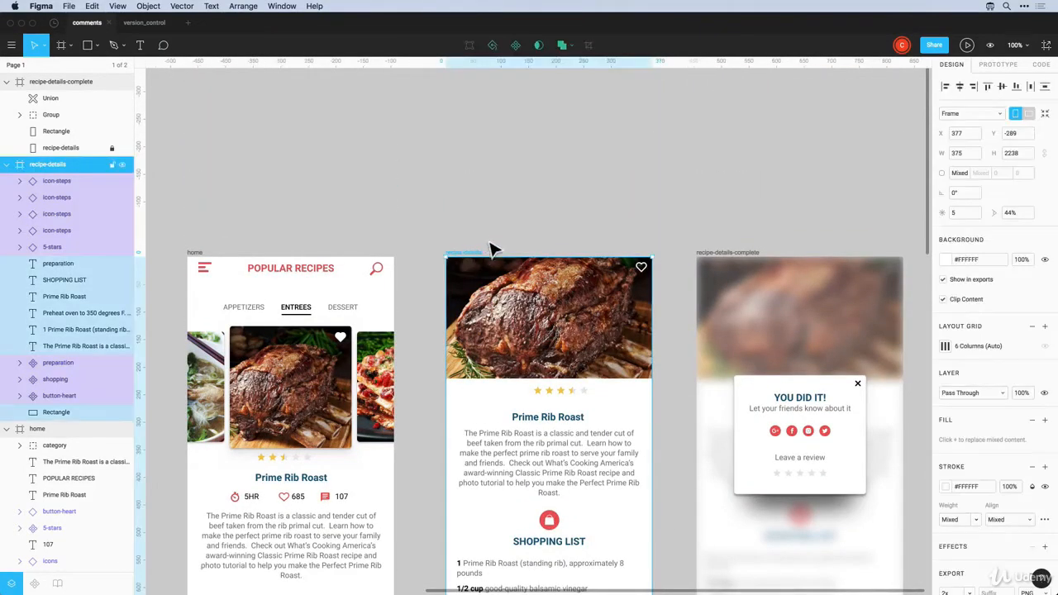
pyautogui.click(495, 245)
pyautogui.scroll(-5, 490, 245)
pyautogui.scroll(-3, 491, 244)
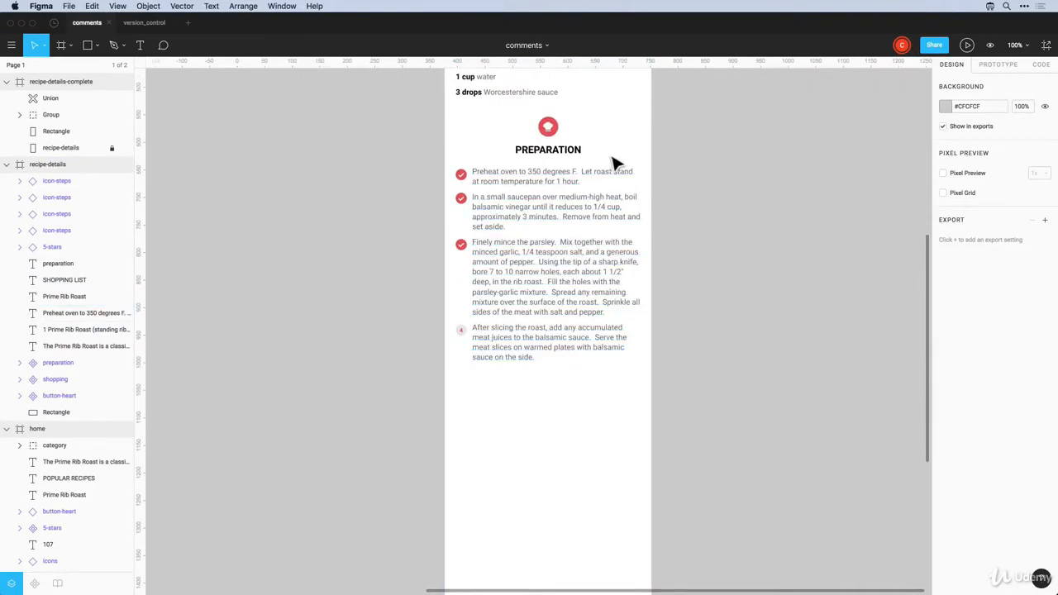
pyautogui.moveTo(609, 158); pyautogui.dragTo(513, 110)
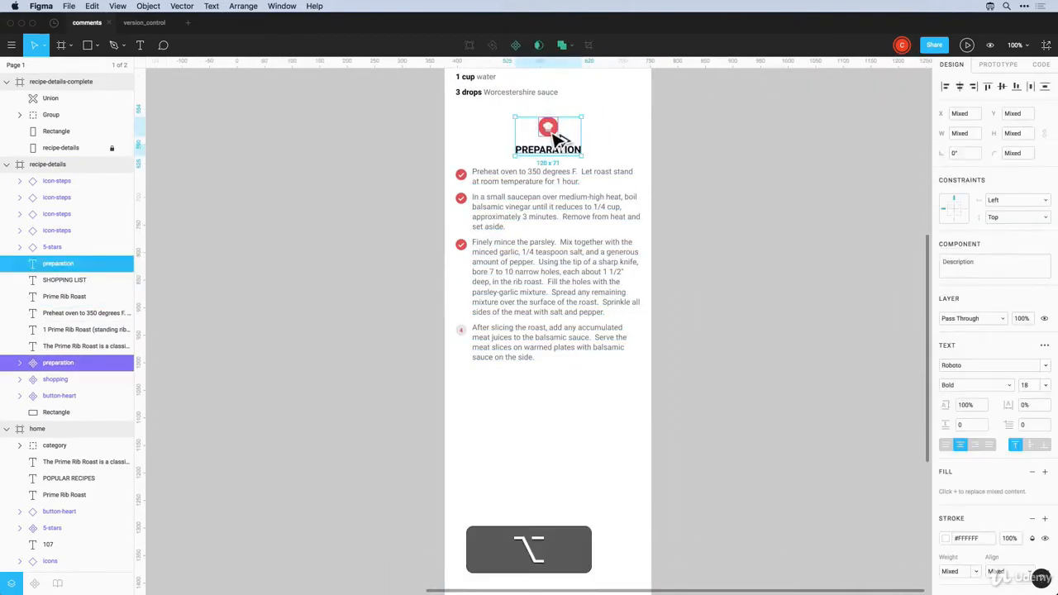
pyautogui.moveTo(552, 140); pyautogui.dragTo(561, 413)
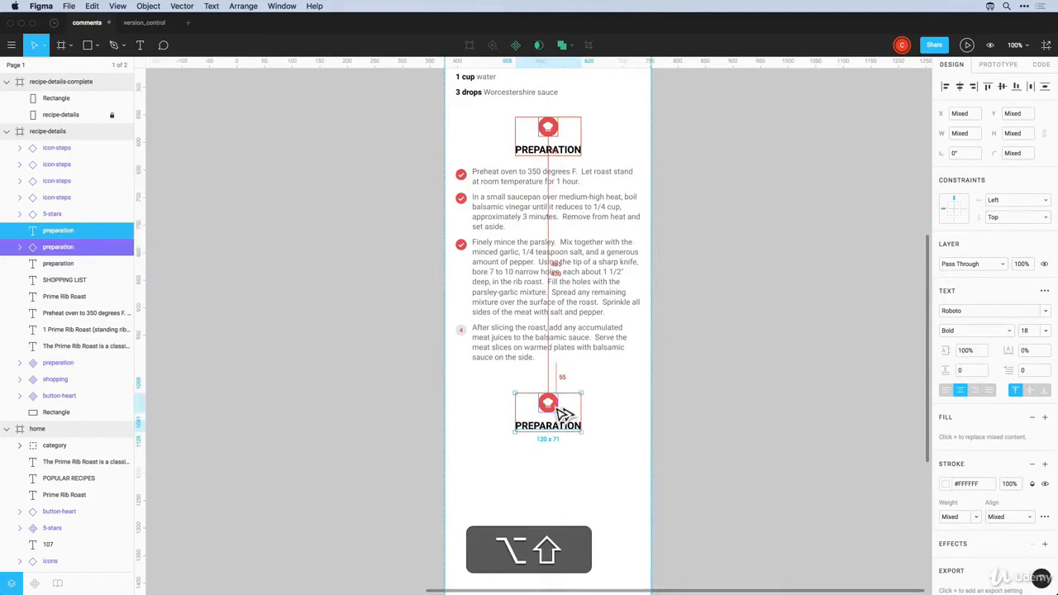
# Change the duplicated heading's text to COMMENTS
pyautogui.click(548, 428)
pyautogui.doubleClick(542, 427)
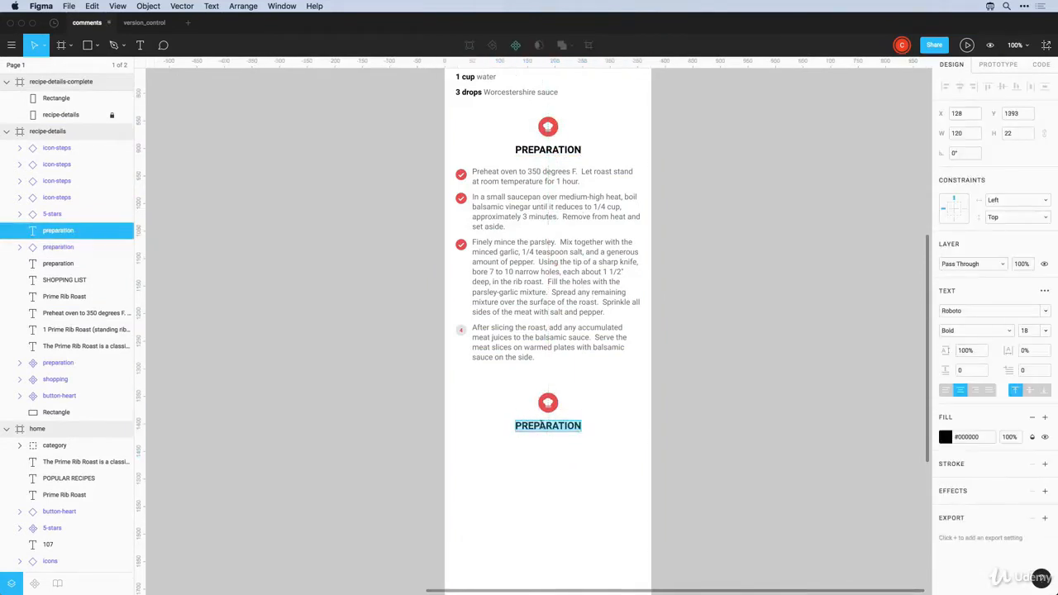
pyautogui.write('COMMENTS')
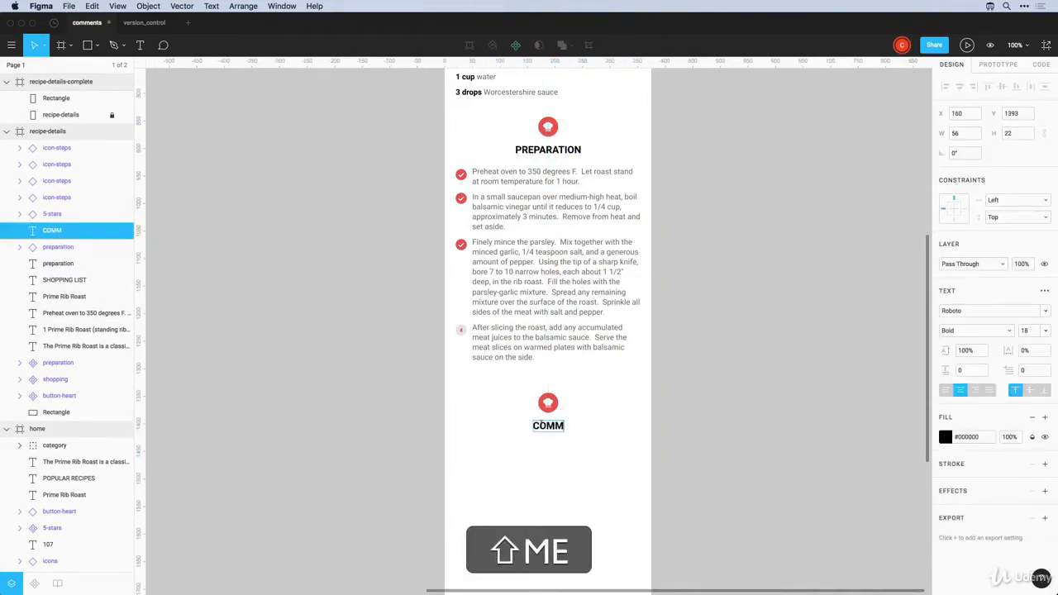
pyautogui.click(595, 411)
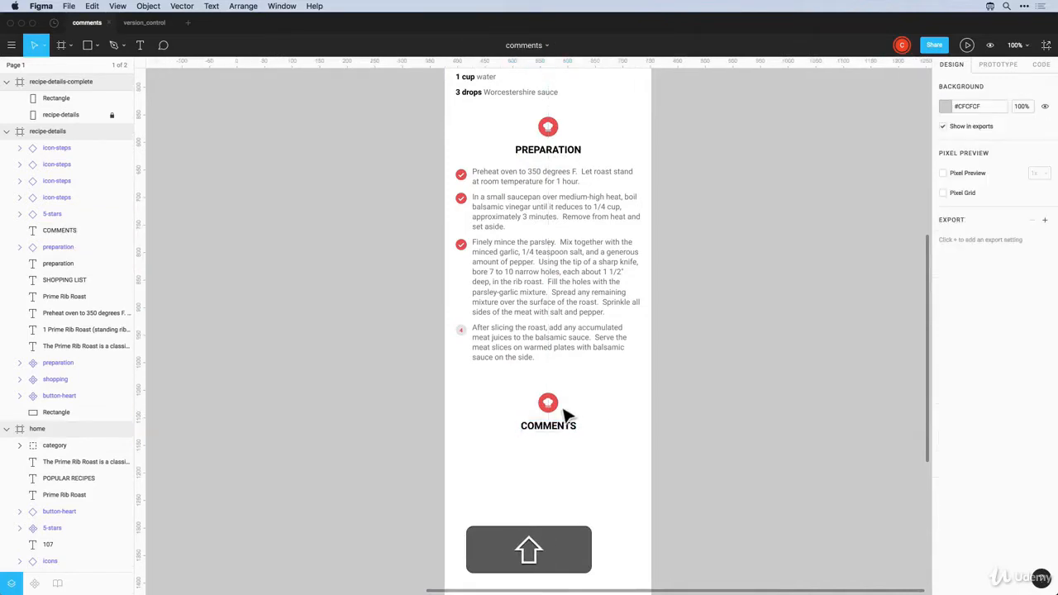
# Detach the chef-hat icon above the COMMENTS heading from its preparation component
pyautogui.click(550, 407)
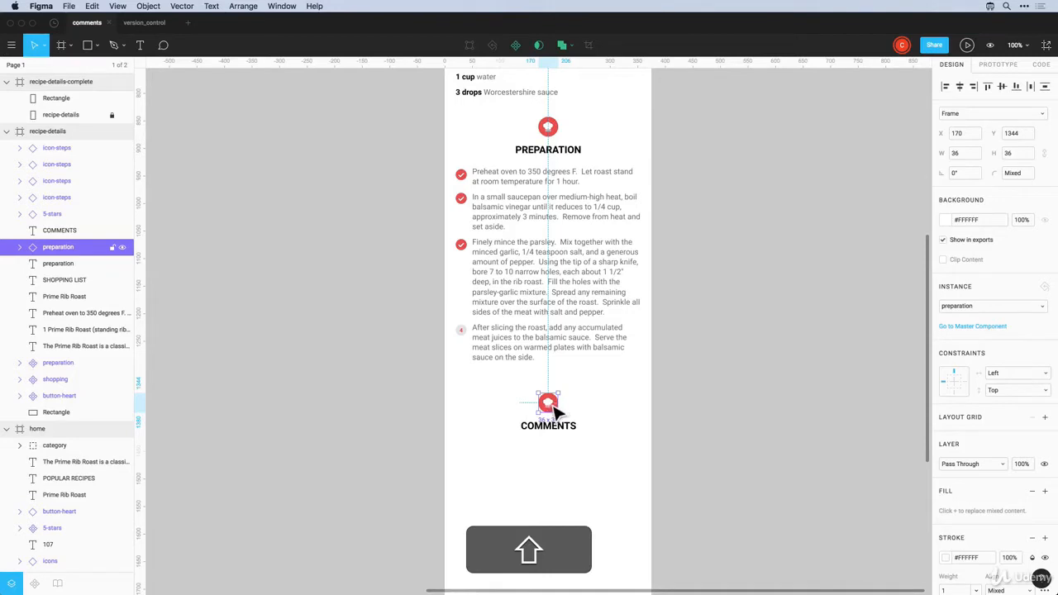
pyautogui.rightClick(551, 407)
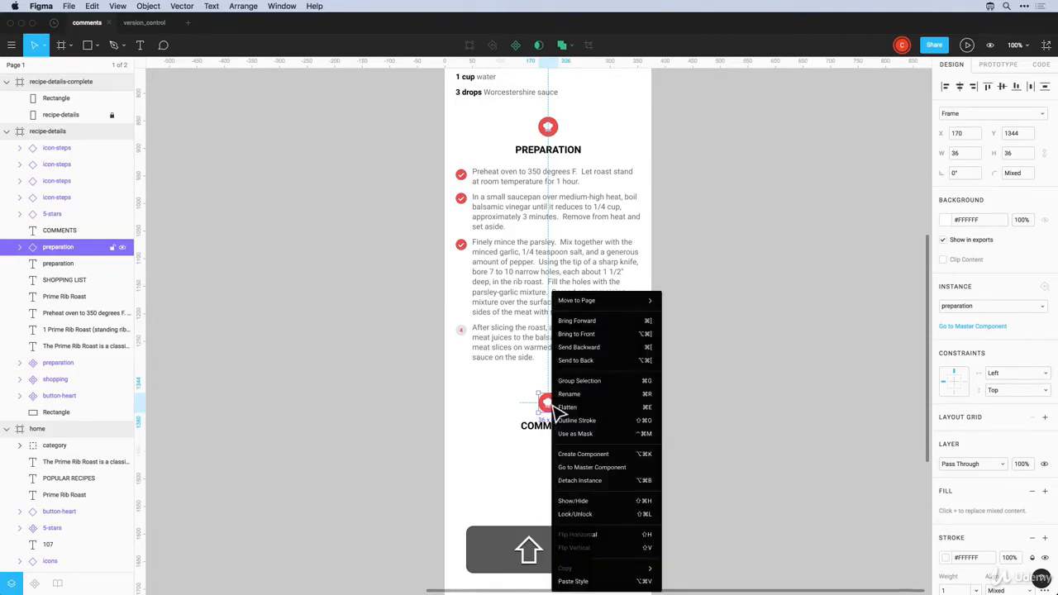
pyautogui.click(589, 482)
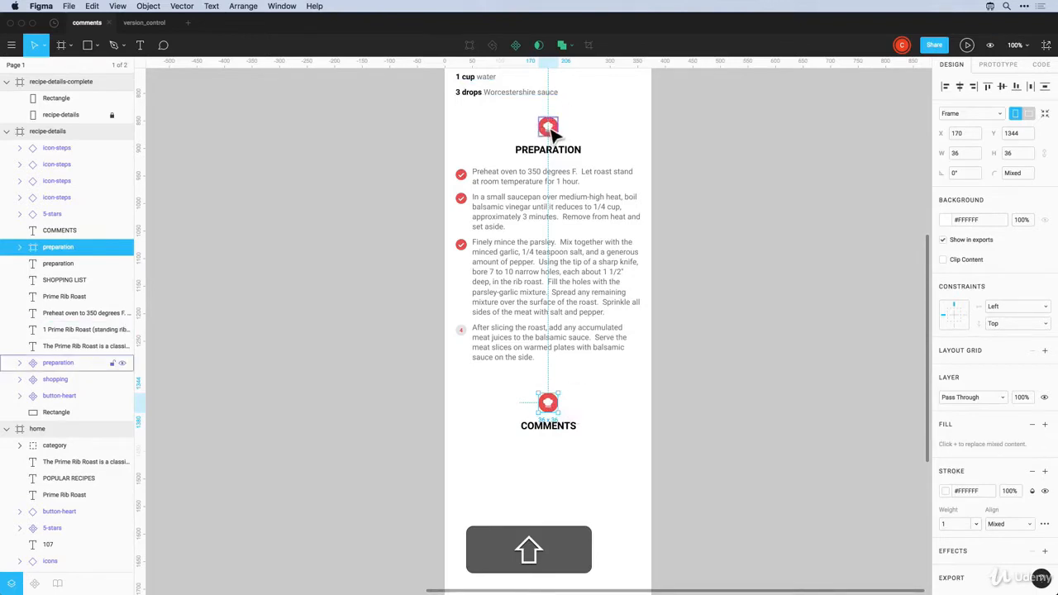
pyautogui.click(575, 404)
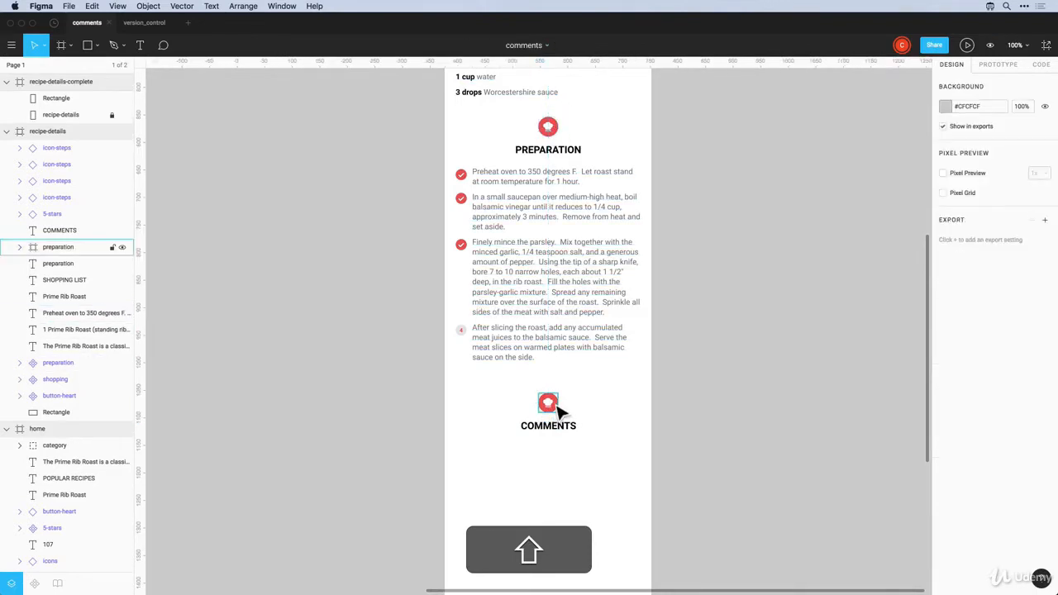
# Ungroup the detached icon above COMMENTS into its separate chef-hat vector and circle, and leave them deselected
pyautogui.keyDown('shift'); pyautogui.click(558, 410); pyautogui.keyUp('shift')
pyautogui.hotkey('shift', 'ctrl', 'g')
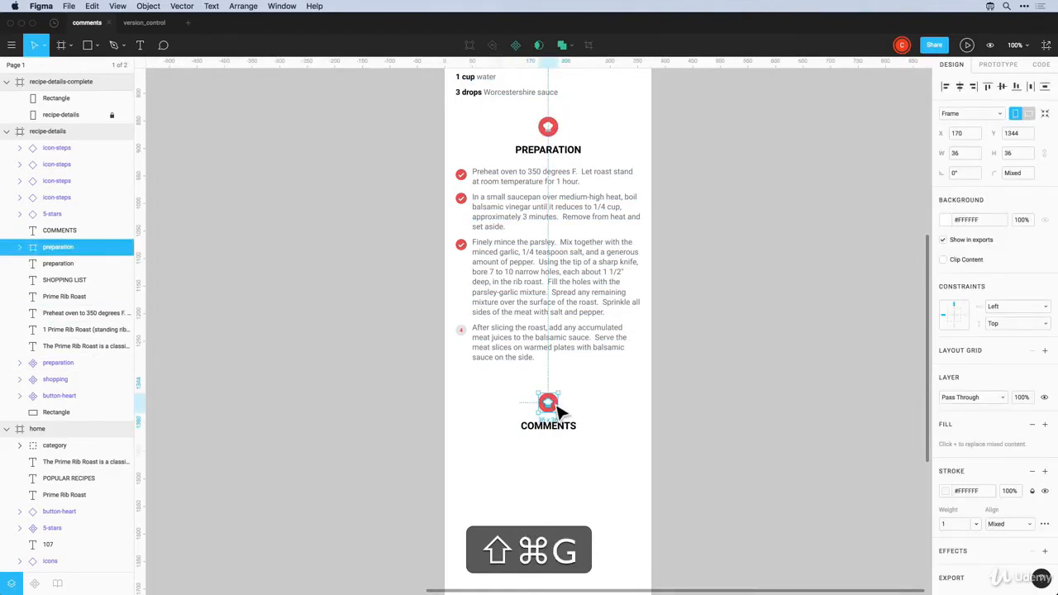
pyautogui.keyDown('ctrl'); pyautogui.keyDown('shift'); pyautogui.click(553, 407); pyautogui.keyUp('shift'); pyautogui.keyUp('ctrl')
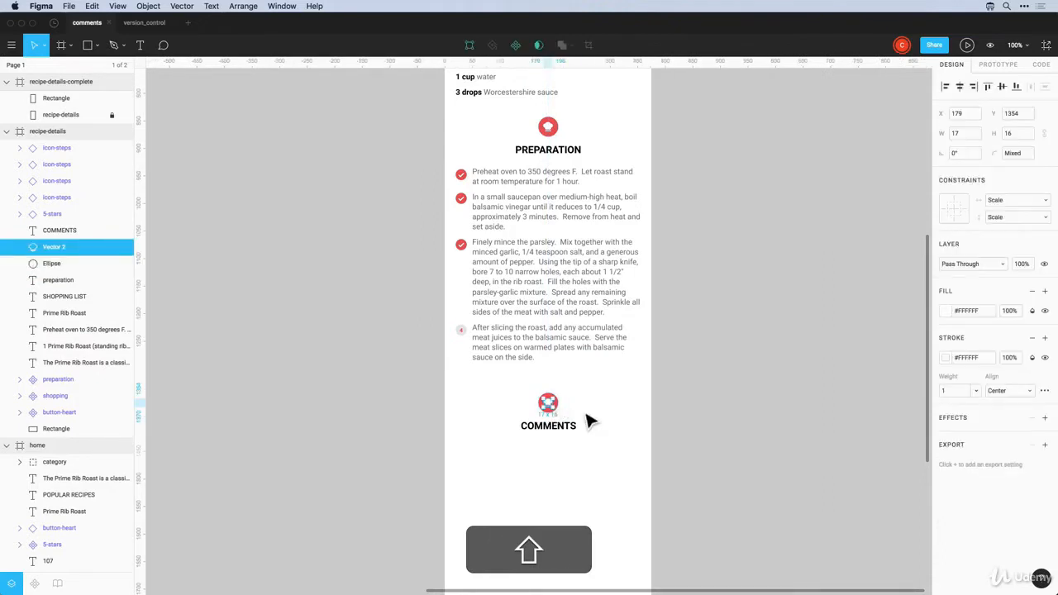
pyautogui.click(588, 422)
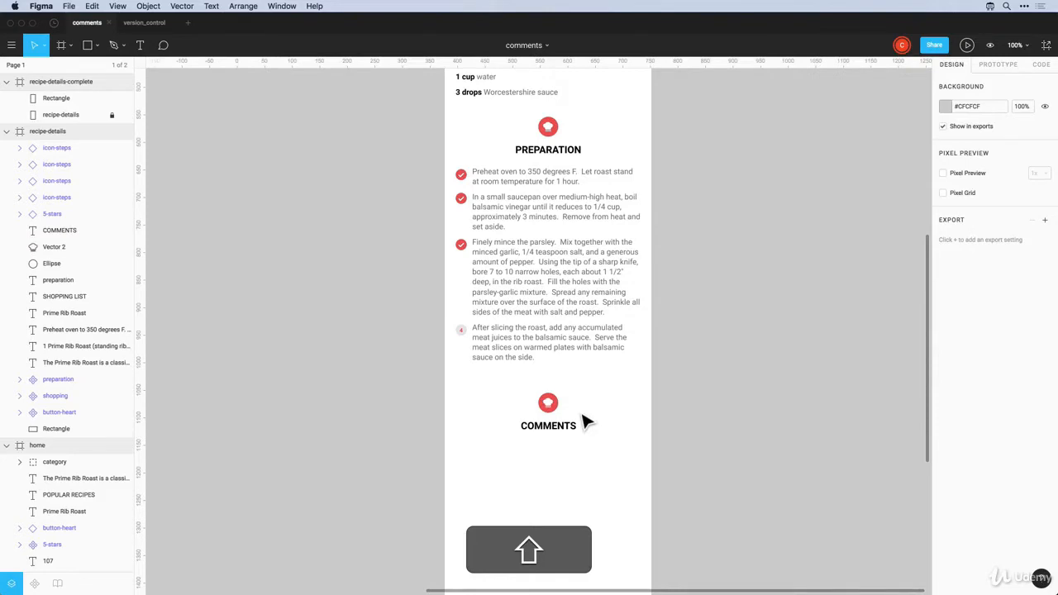
pyautogui.scroll(-2, 582, 422)
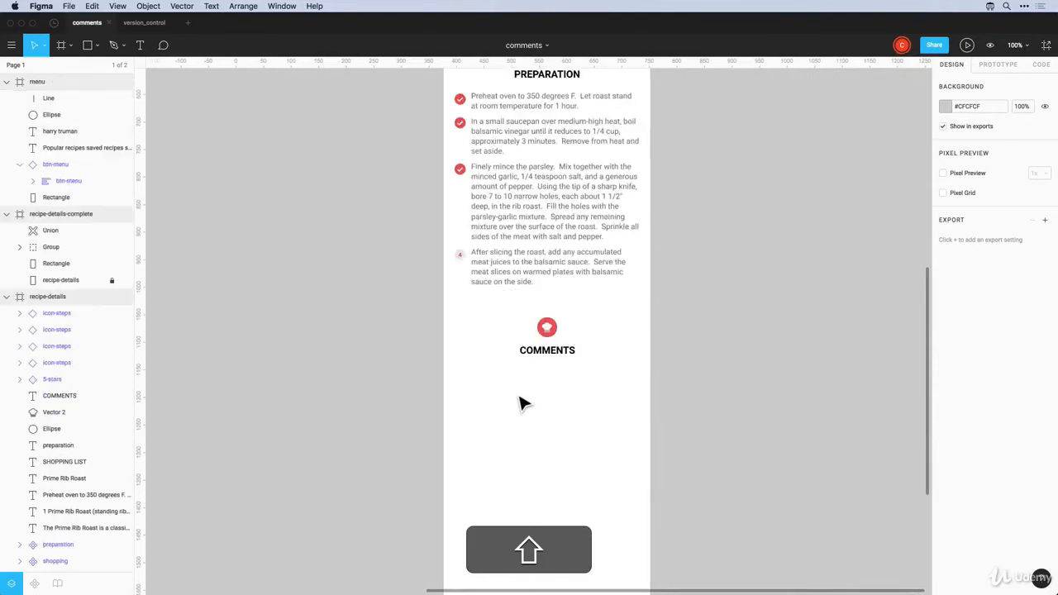
# Place an instance of the icons component below the COMMENTS heading and hide its icon-heart and icon-timer layers
pyautogui.click(34, 584)
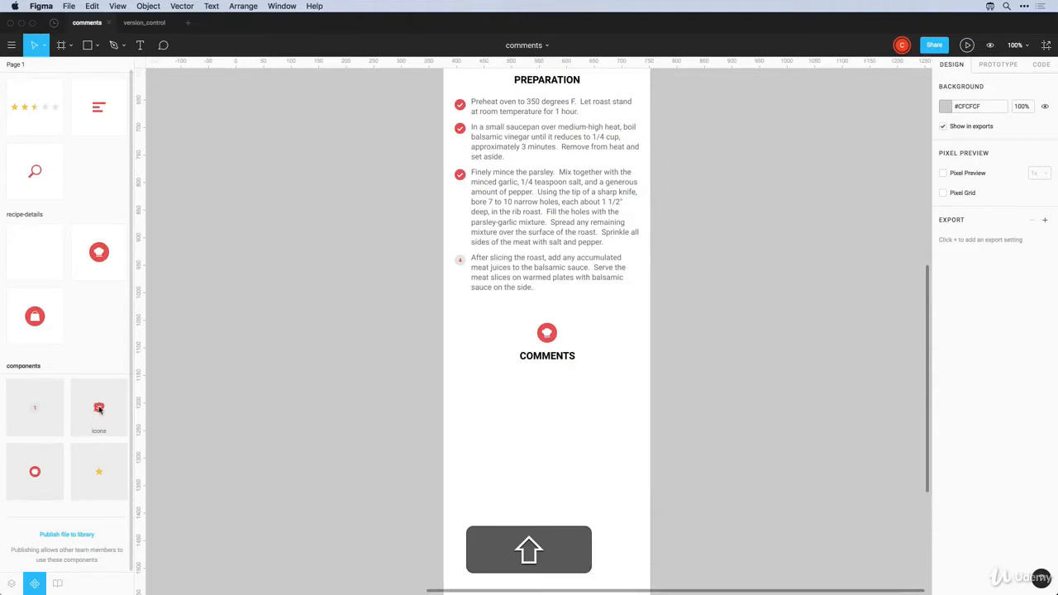
pyautogui.moveTo(98, 408); pyautogui.dragTo(563, 408)
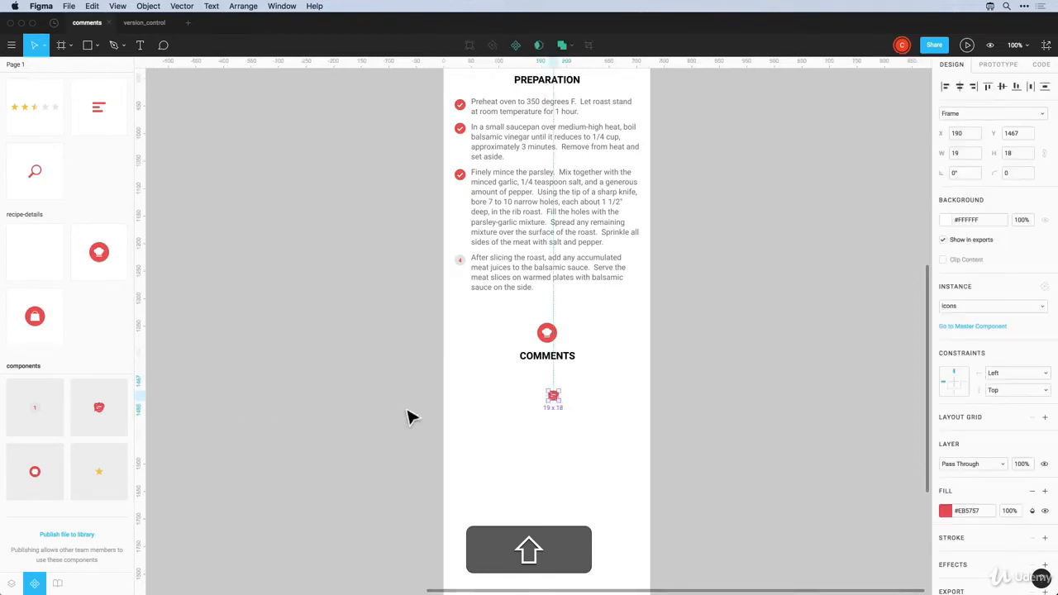
pyautogui.click(10, 583)
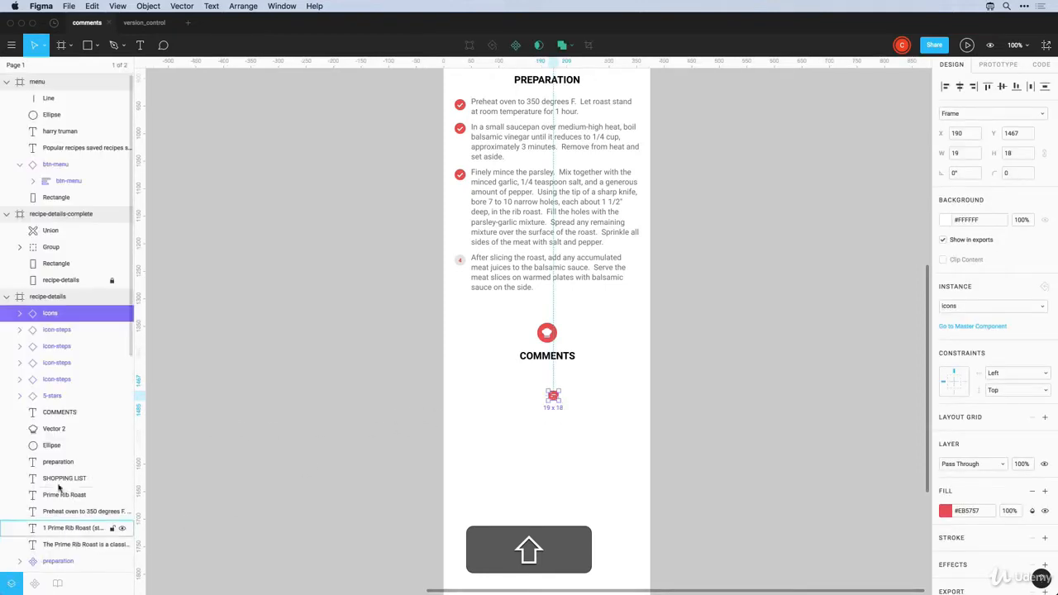
pyautogui.click(20, 313)
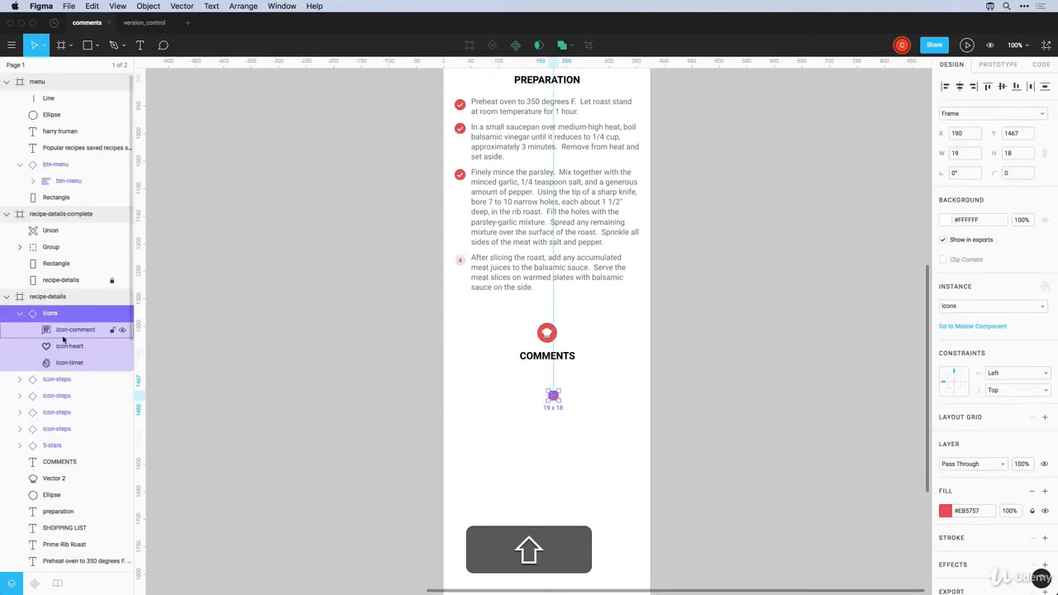
pyautogui.click(123, 347)
pyautogui.click(122, 363)
pyautogui.click(571, 445)
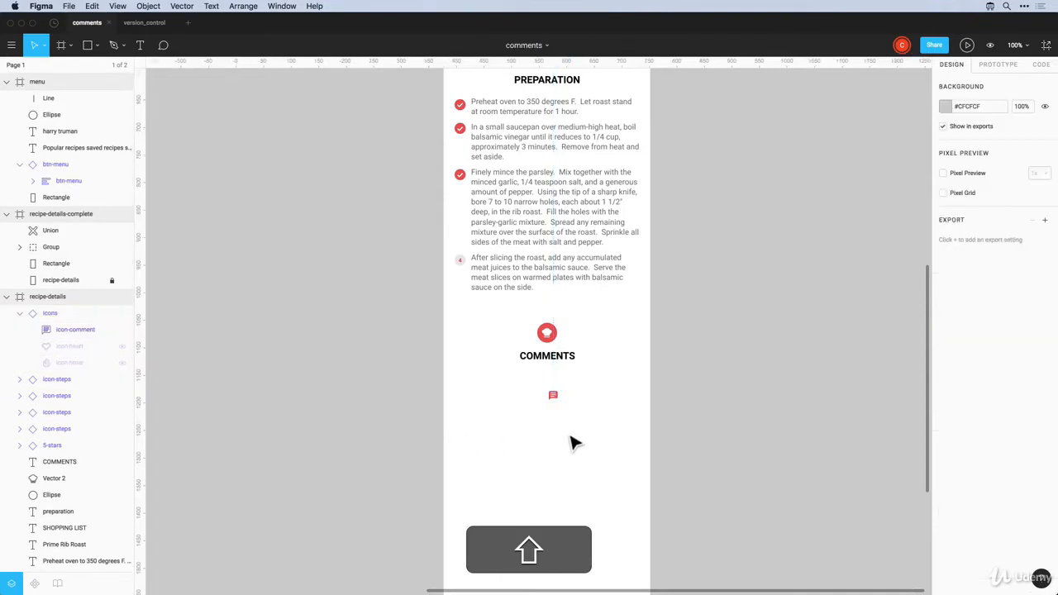
# Delete the chef-hat vector from the red circle above COMMENTS and move the comment icon instance to the circle's right edge
pyautogui.scroll(5, 541, 395)
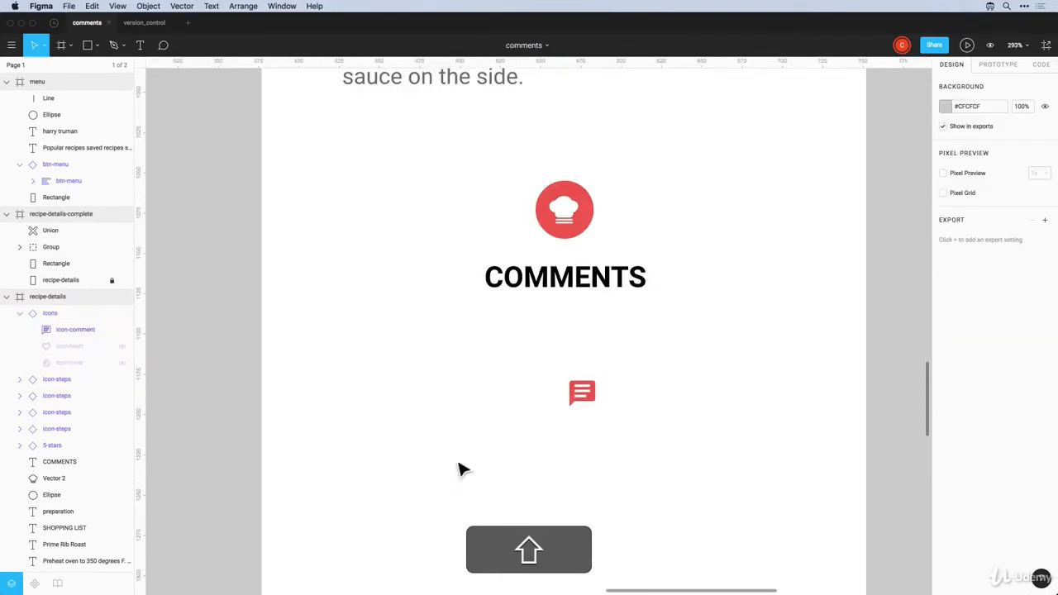
pyautogui.click(576, 220)
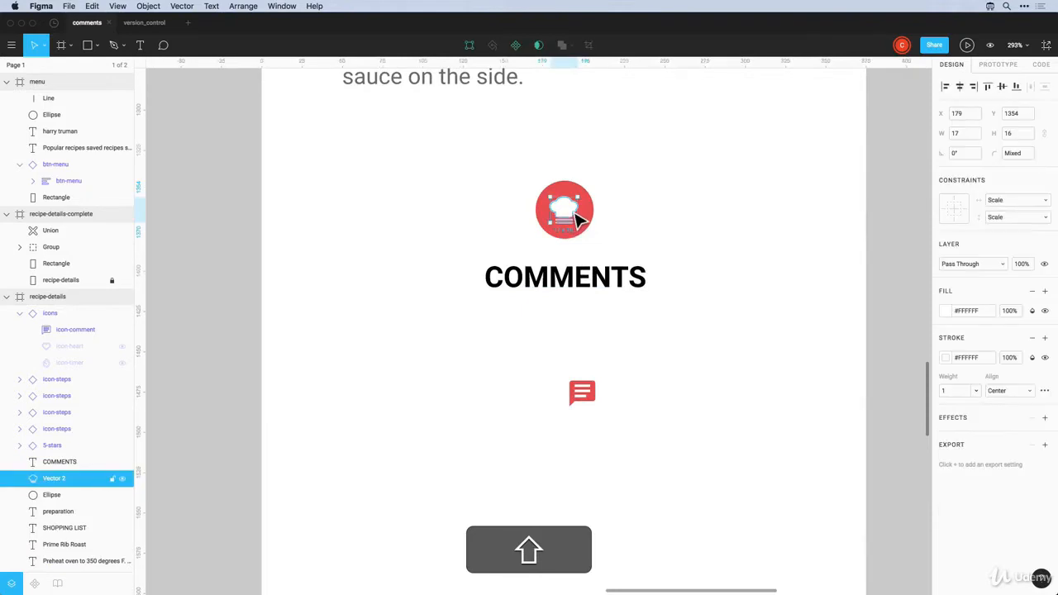
pyautogui.hotkey('shift', 'BackSpace')
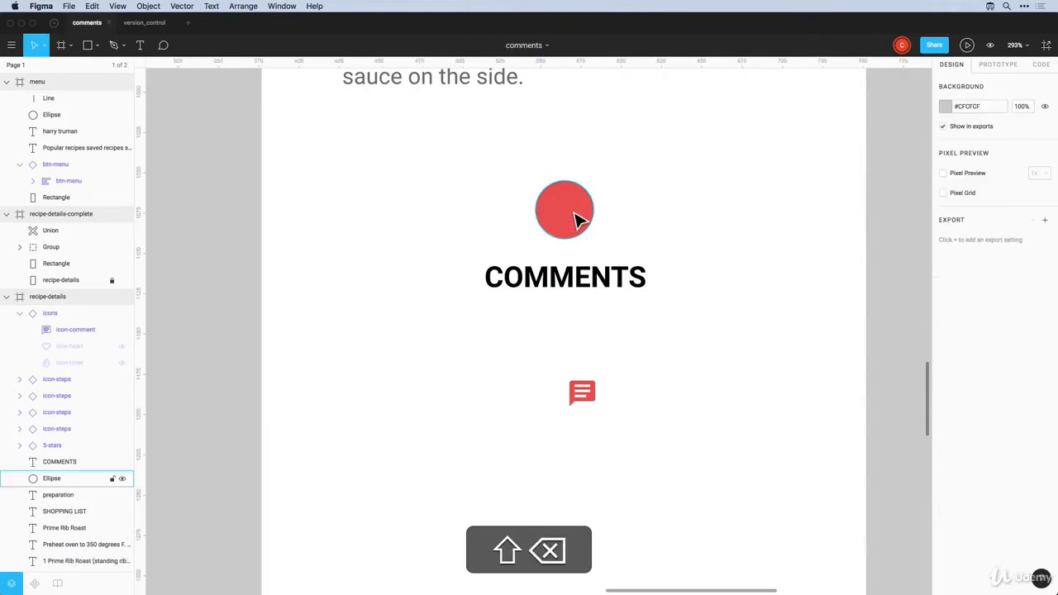
pyautogui.click(582, 401)
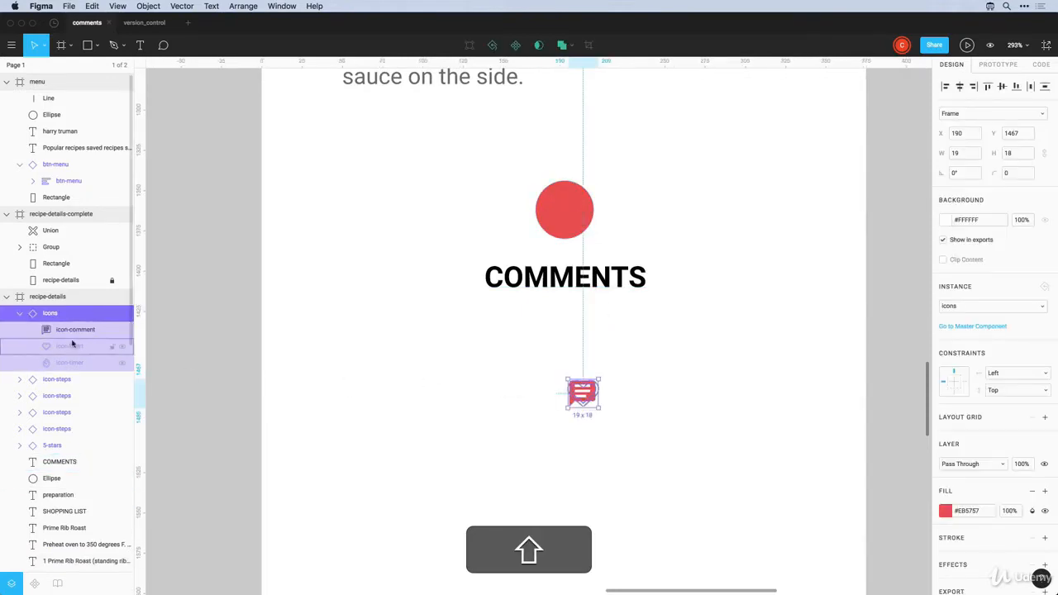
pyautogui.moveTo(581, 402); pyautogui.dragTo(602, 218)
# Examine how the comment icon is used in the icon row under the Prime Rib Roast title on the neighbouring frame
pyautogui.scroll(2, 598, 216)
pyautogui.scroll(-5, 595, 243)
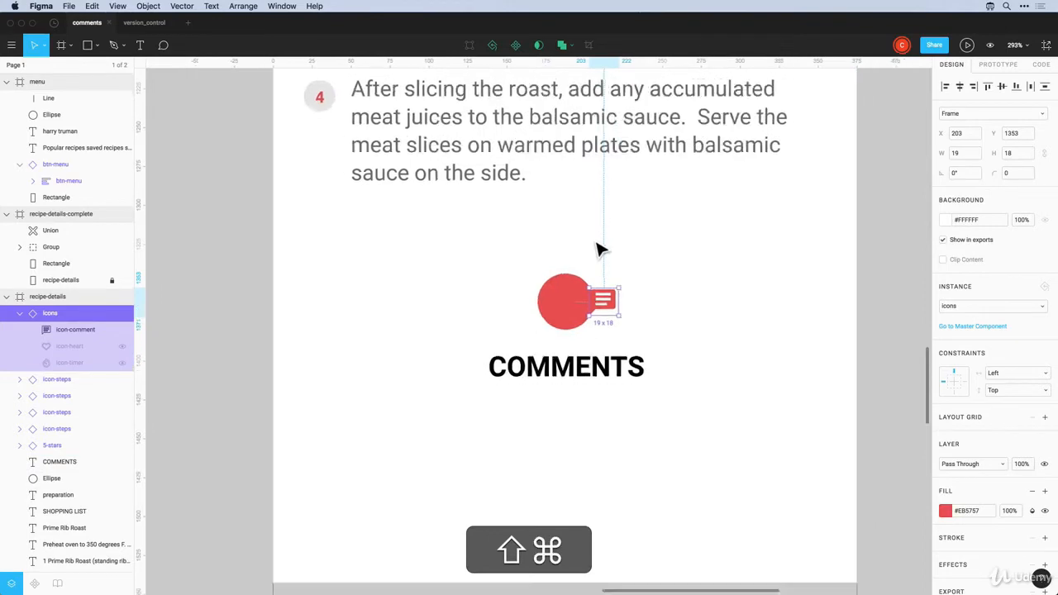
pyautogui.scroll(-1, 596, 243)
pyautogui.scroll(4, 596, 243)
pyautogui.hscroll(-3, 596, 243)
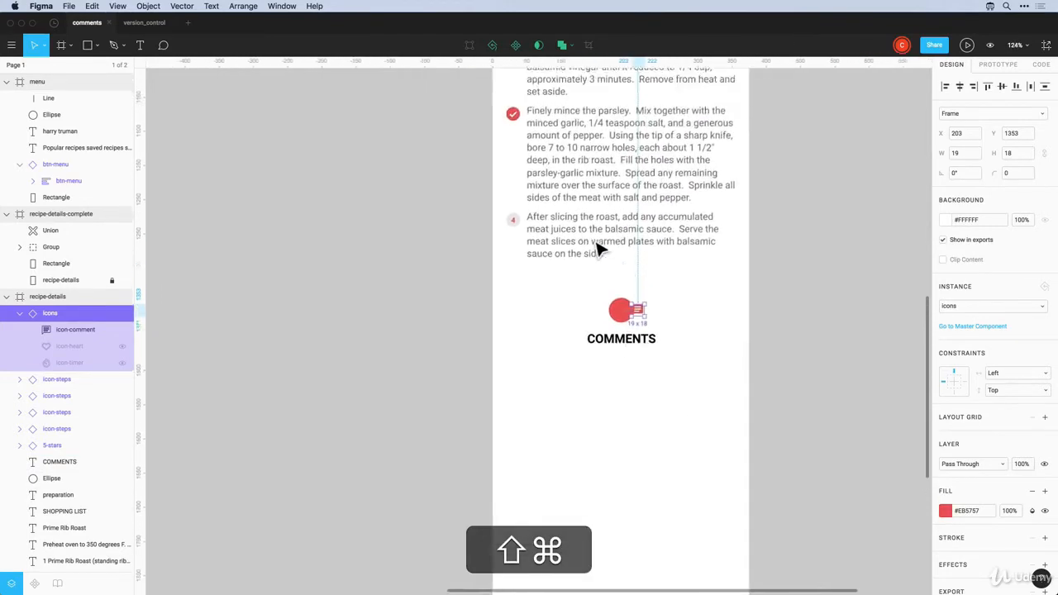
pyautogui.scroll(-2, 596, 243)
pyautogui.scroll(-8, 597, 248)
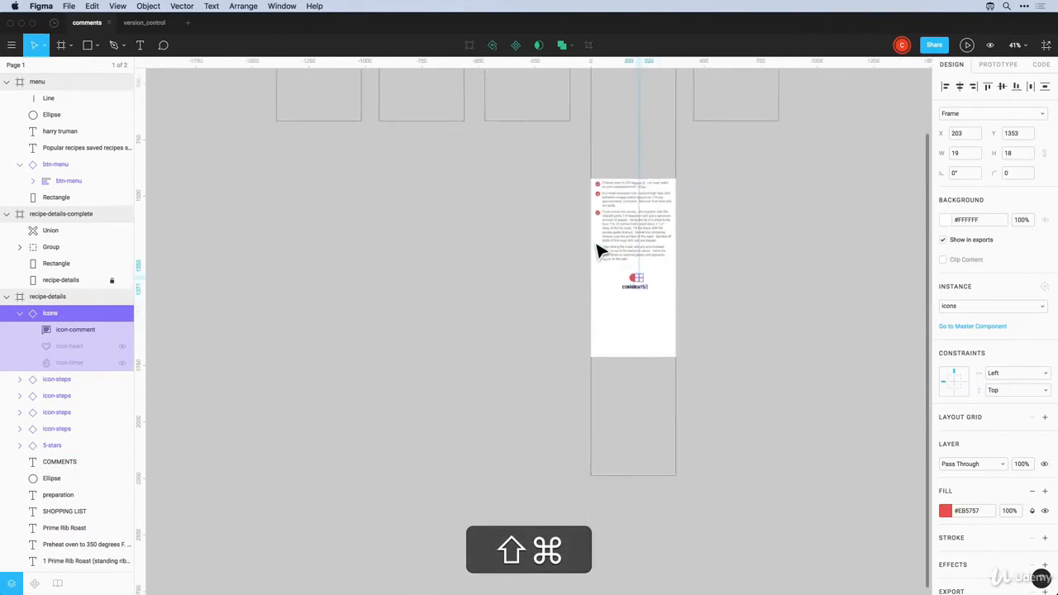
pyautogui.scroll(10, 524, 247)
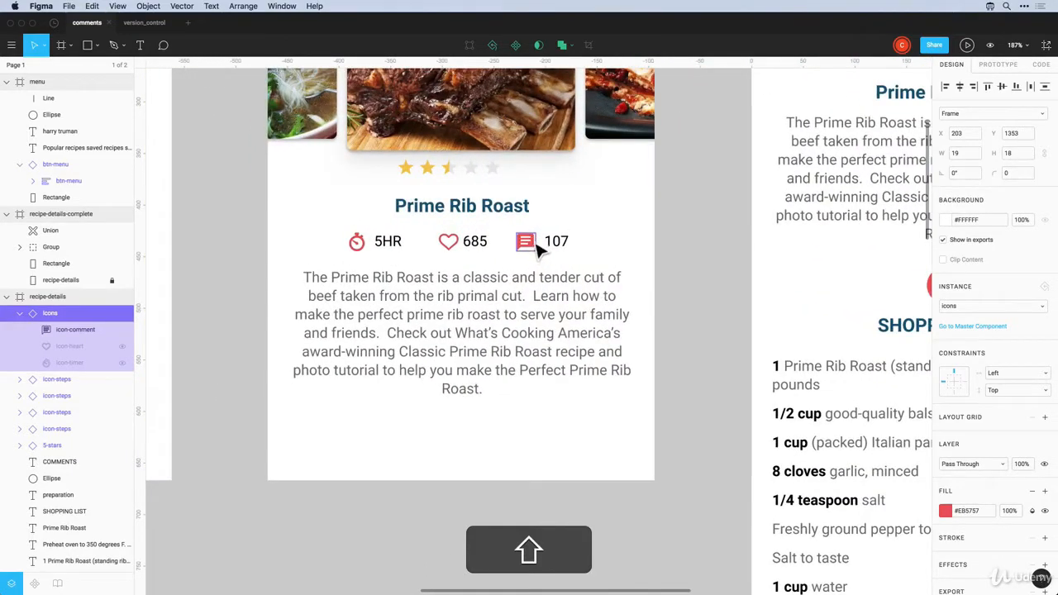
pyautogui.hscroll(3, 532, 252)
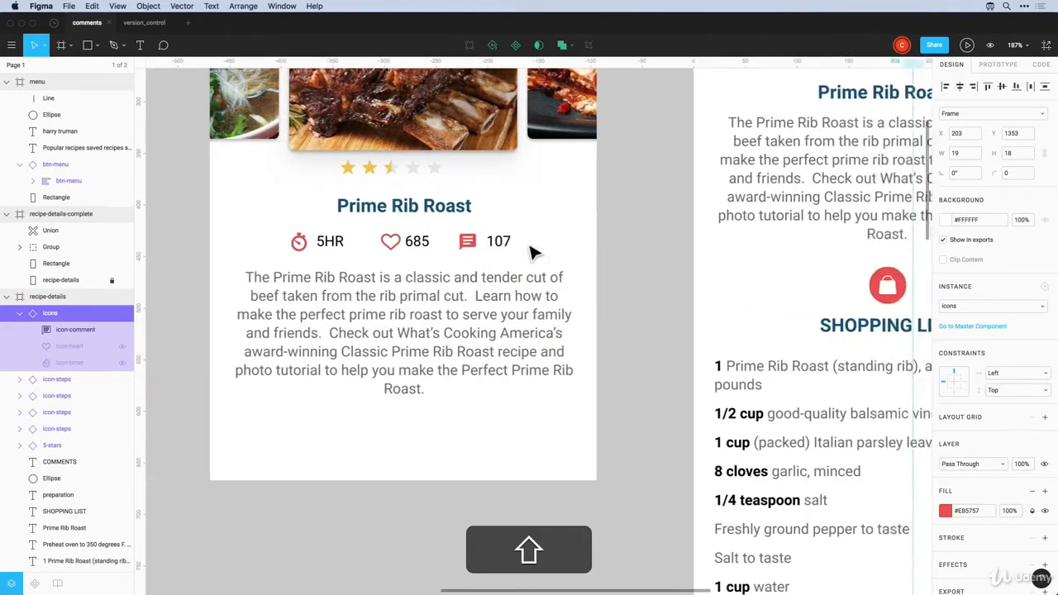
pyautogui.scroll(-8, 532, 249)
pyautogui.hscroll(4, 546, 252)
pyautogui.scroll(-10, 561, 255)
pyautogui.hscroll(1, 578, 264)
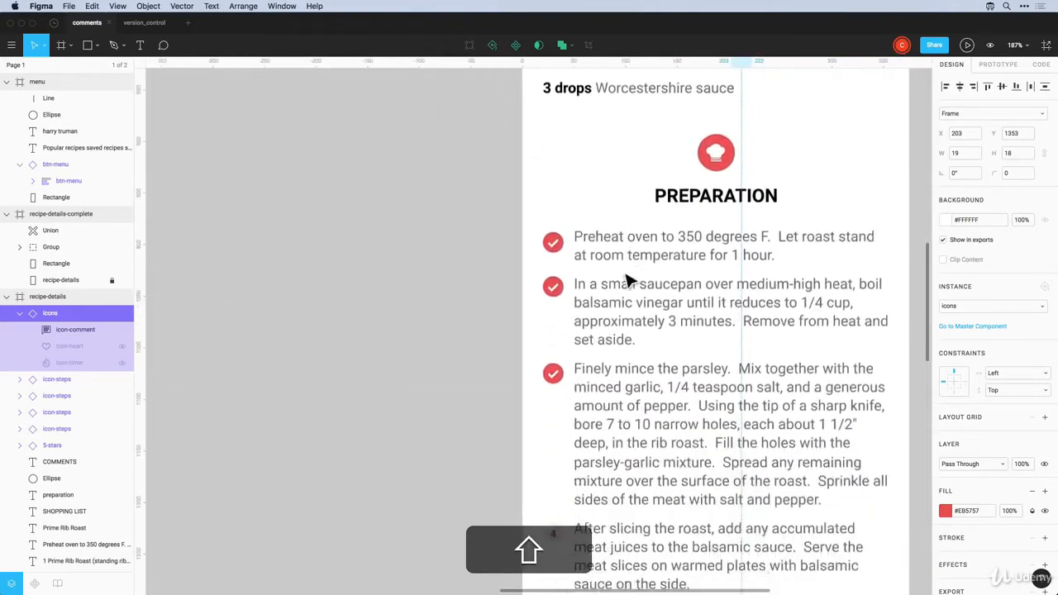
# Set the icon-comment layer's fill to #FFFFFF and move the icon instance onto the red circle
pyautogui.scroll(5, 772, 394)
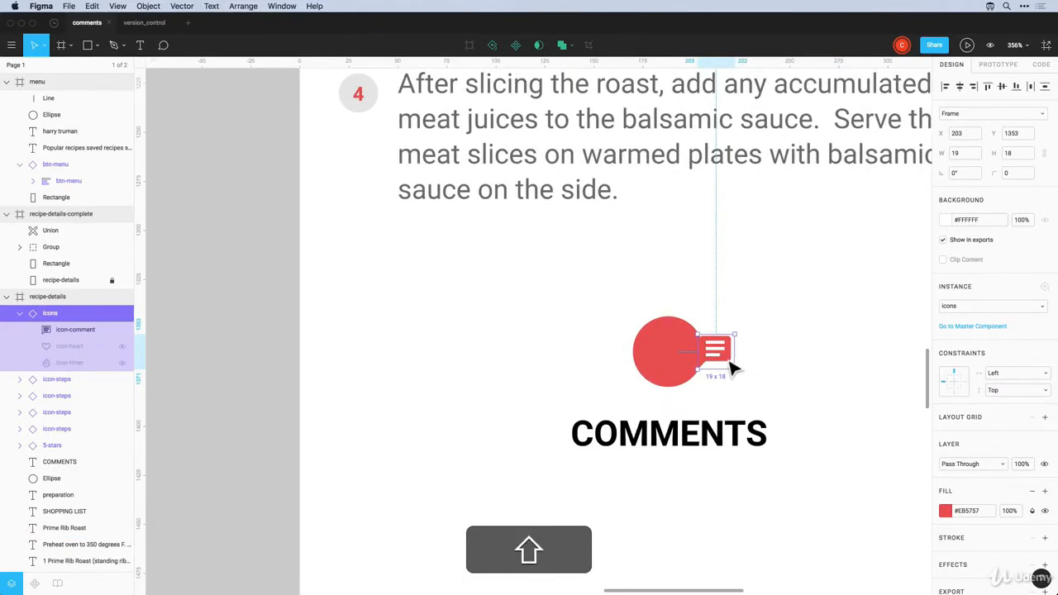
pyautogui.doubleClick(732, 368)
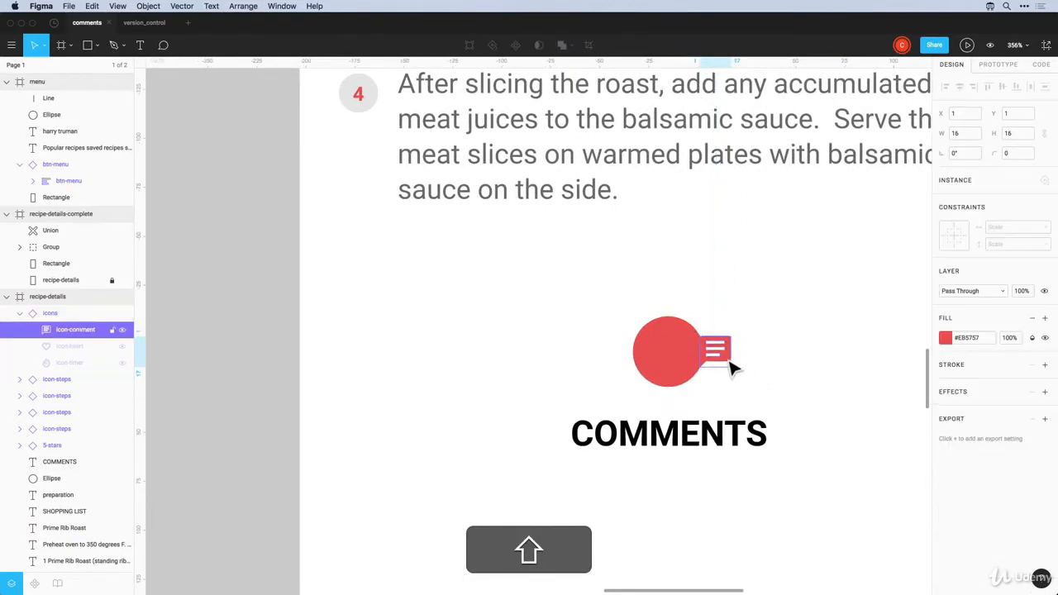
pyautogui.click(943, 338)
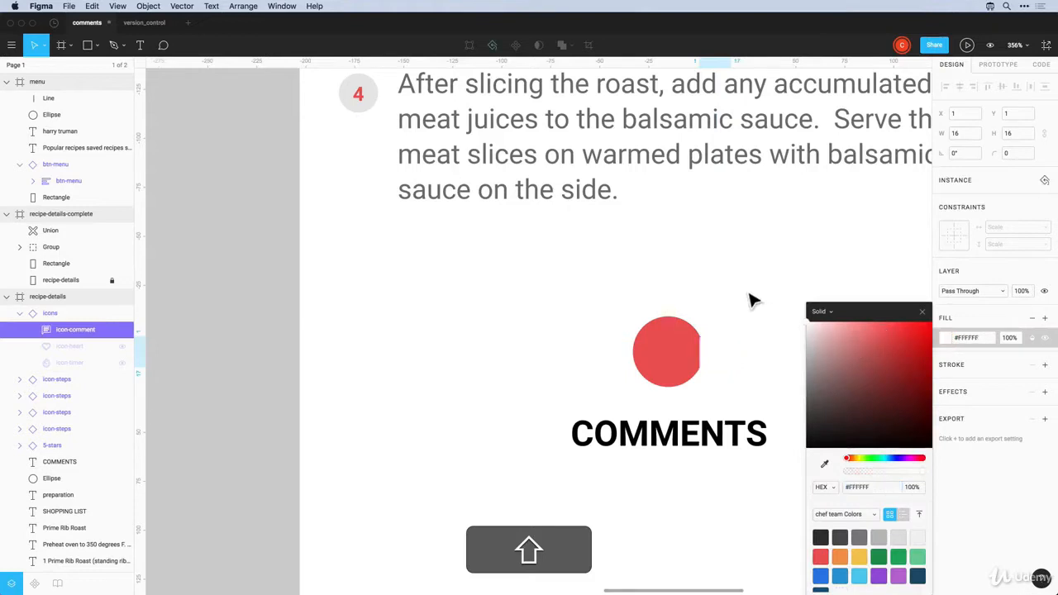
pyautogui.moveTo(727, 356); pyautogui.dragTo(699, 368)
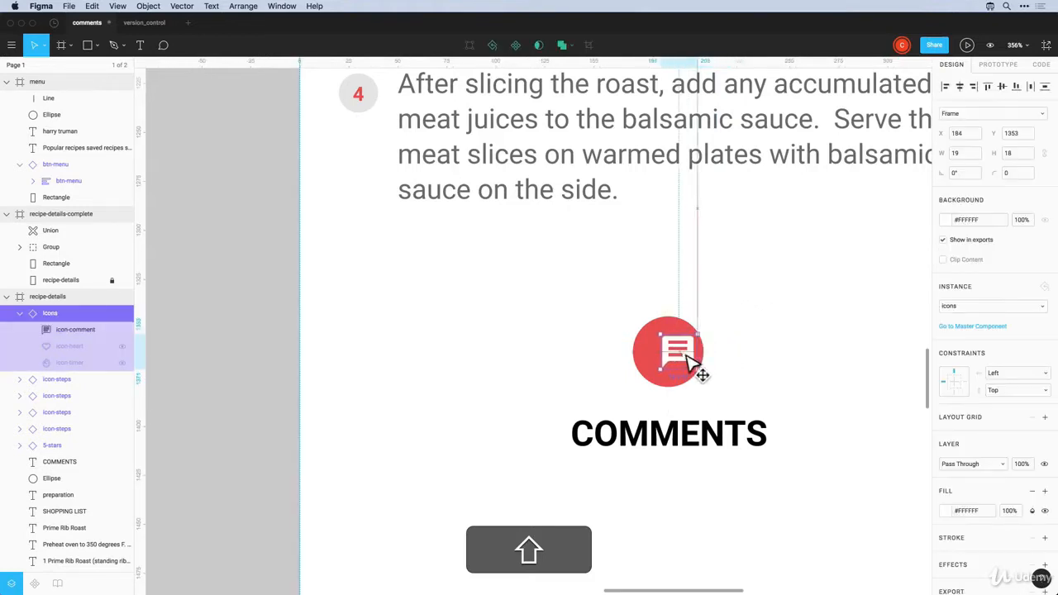
# Reset the fill override of the icon-comment layer inside the instance
pyautogui.doubleClick(693, 367)
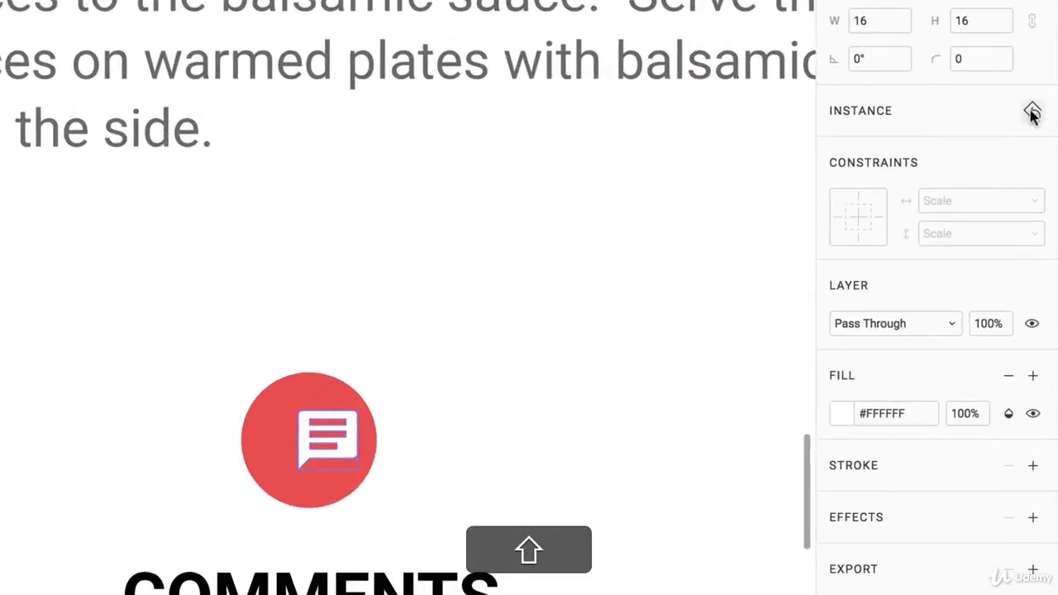
pyautogui.click(1031, 112)
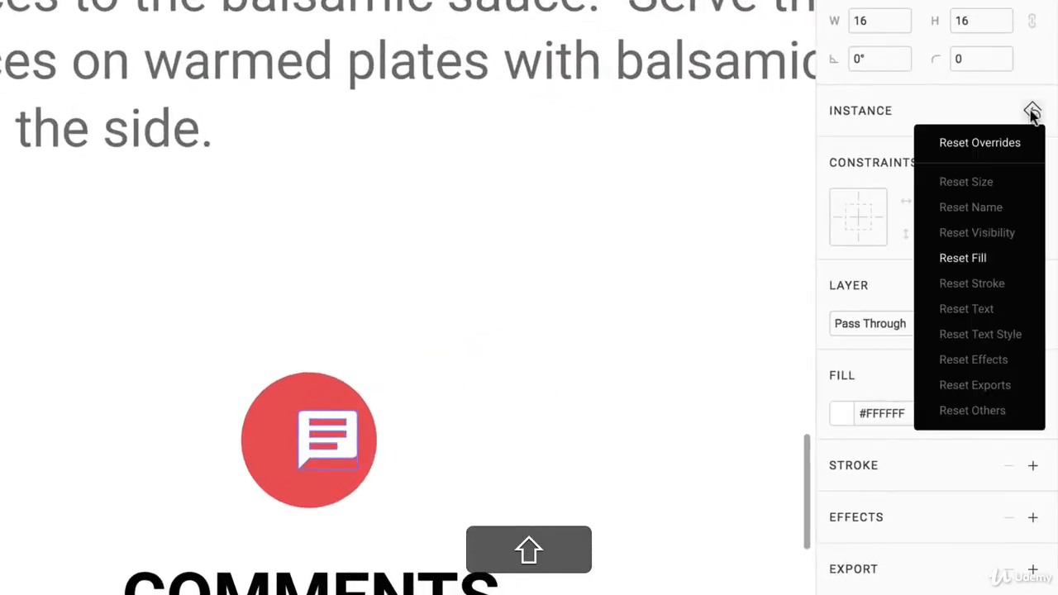
pyautogui.click(972, 259)
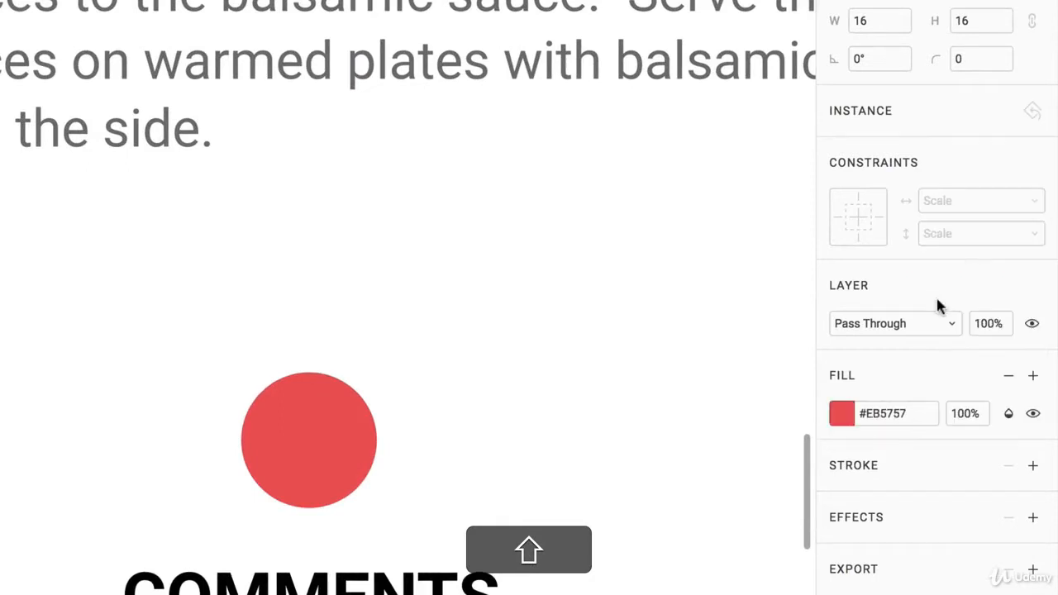
# Set the icon-comment layer's fill to #FFFFFF again
pyautogui.click(842, 415)
pyautogui.moveTo(674, 472); pyautogui.dragTo(480, 314)
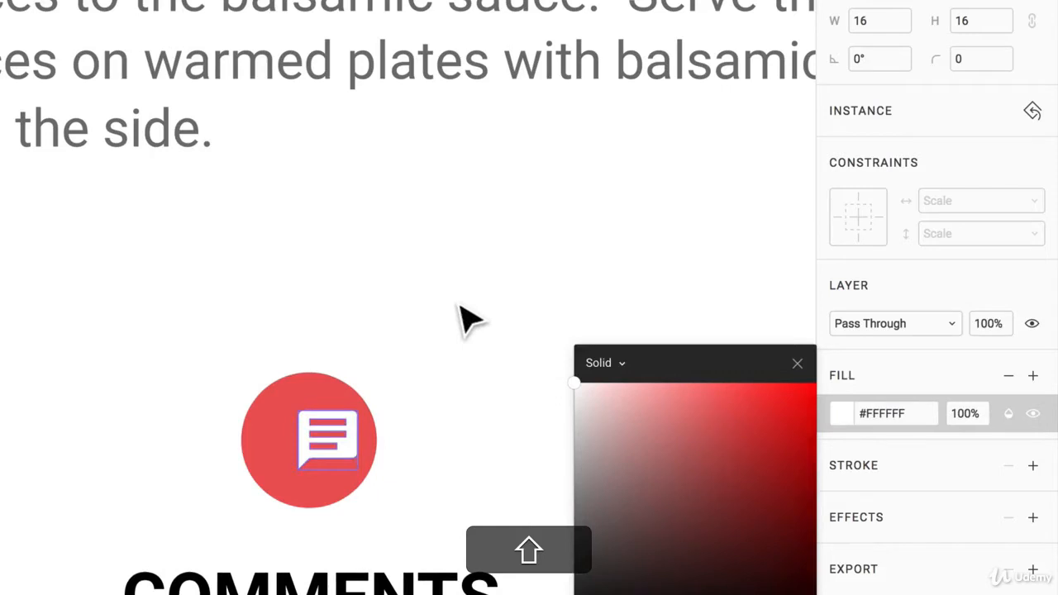
pyautogui.click(455, 307)
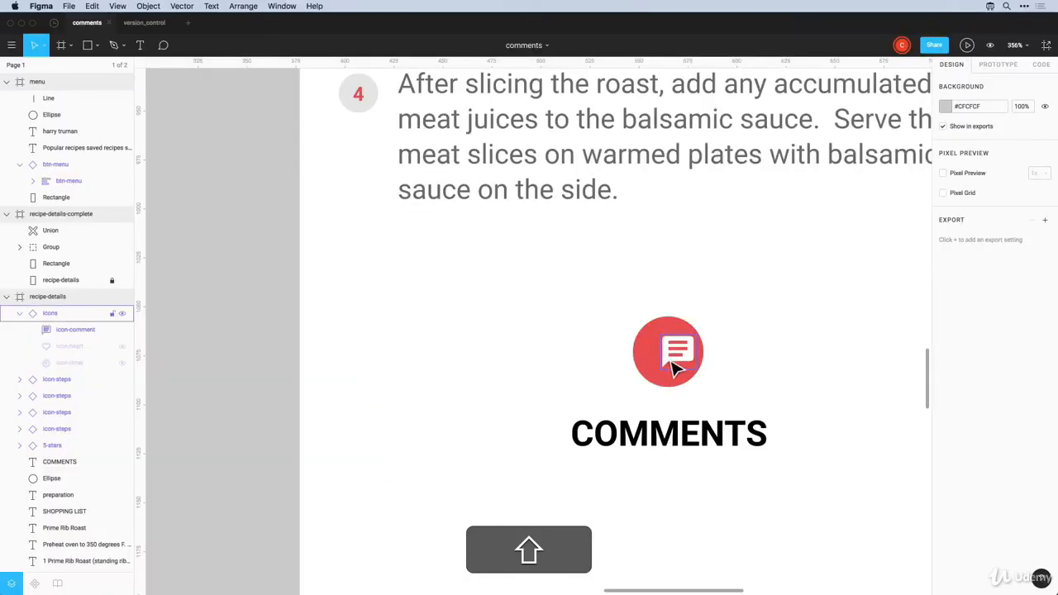
# Center the white comment icon inside the red circle above the COMMENTS heading
pyautogui.click(676, 368)
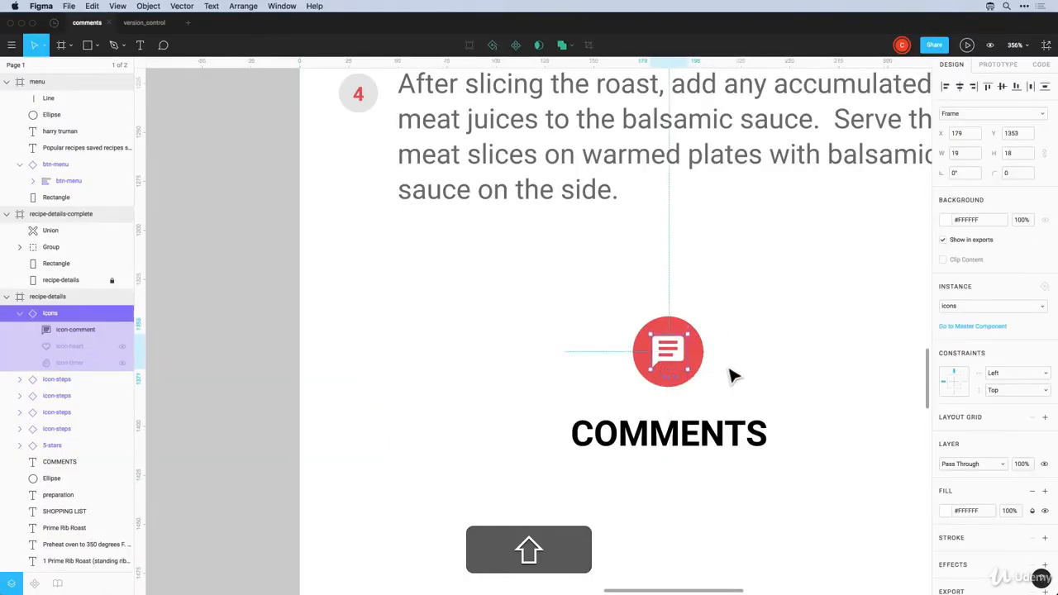
pyautogui.scroll(2, 734, 377)
pyautogui.scroll(-3, 733, 378)
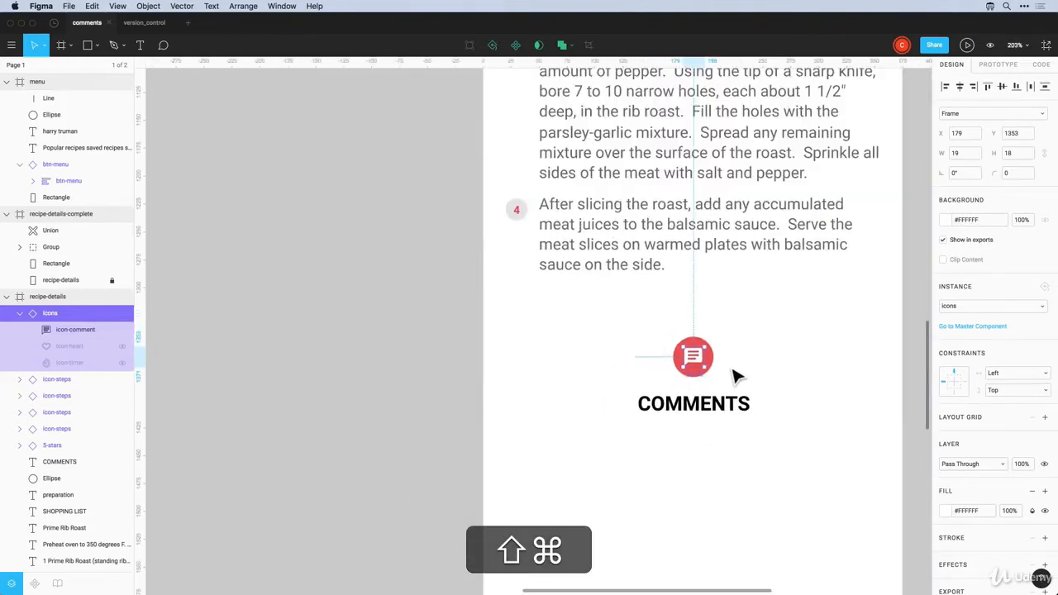
pyautogui.click(733, 374)
# Combine the comment icon and the red circle above COMMENTS into a new component
pyautogui.click(705, 364)
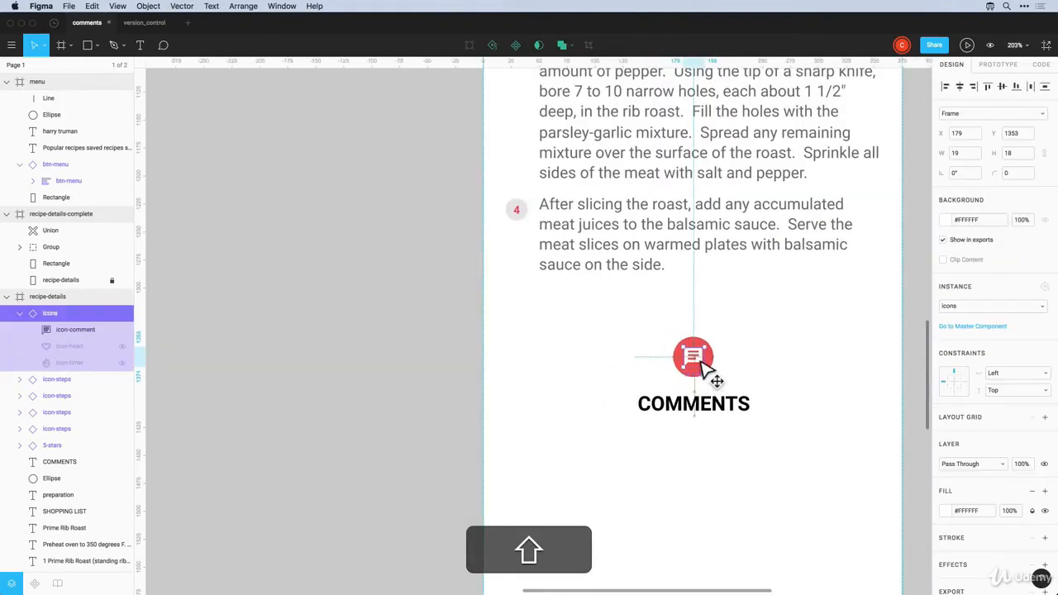
pyautogui.click(694, 376)
pyautogui.keyDown('shift'); pyautogui.click(694, 374); pyautogui.keyUp('shift')
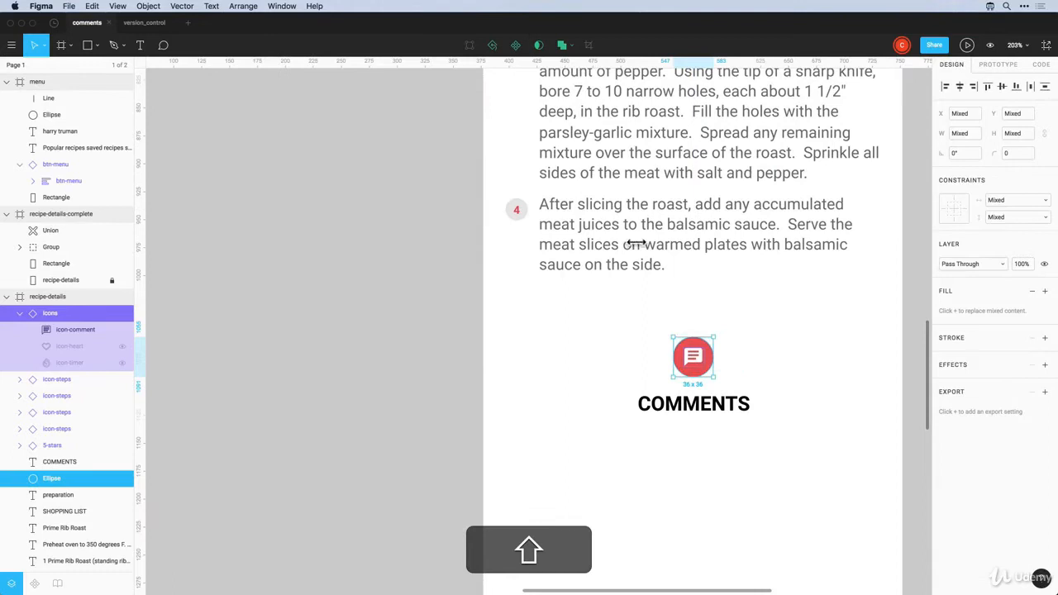
pyautogui.click(515, 47)
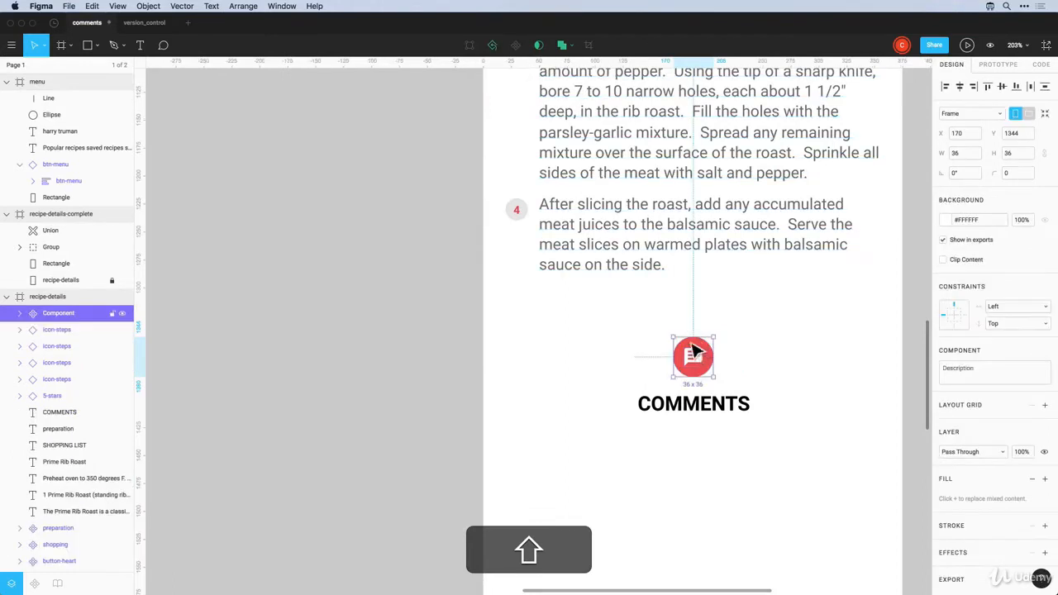
pyautogui.click(749, 367)
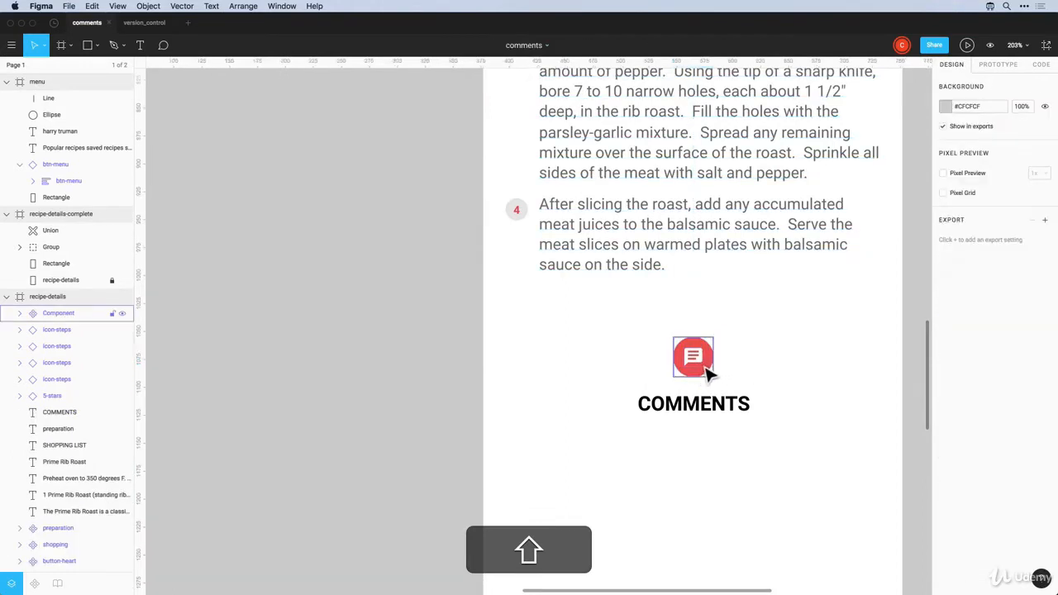
# Draw a circle about 46 px in diameter below the COMMENTS heading near the frame's left edge, and shift it slightly down
pyautogui.scroll(-2, 745, 368)
pyautogui.scroll(-2, 748, 374)
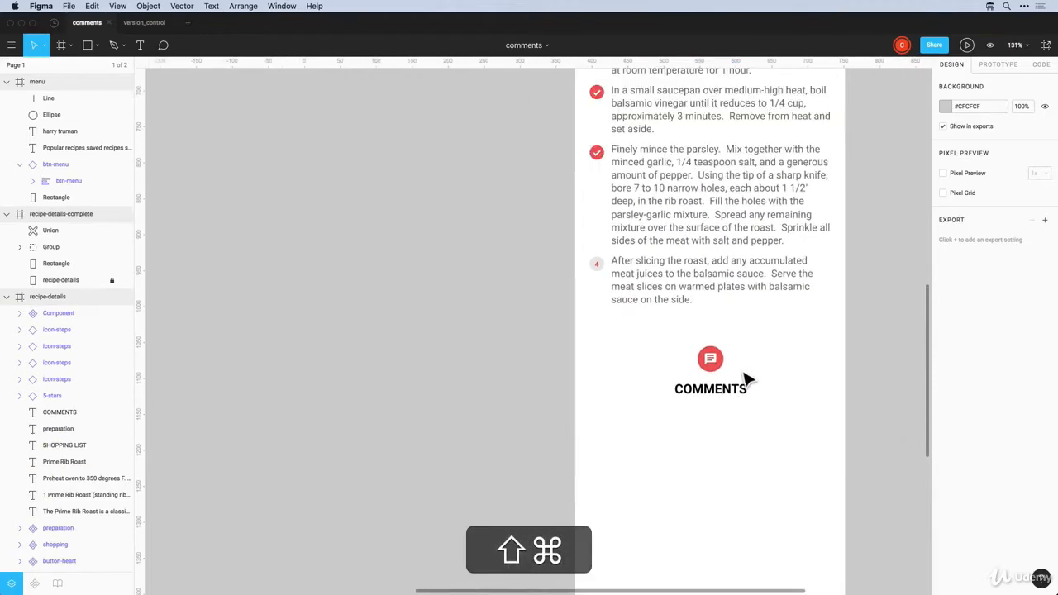
pyautogui.scroll(-2, 746, 375)
pyautogui.hotkey('shift', 'o')
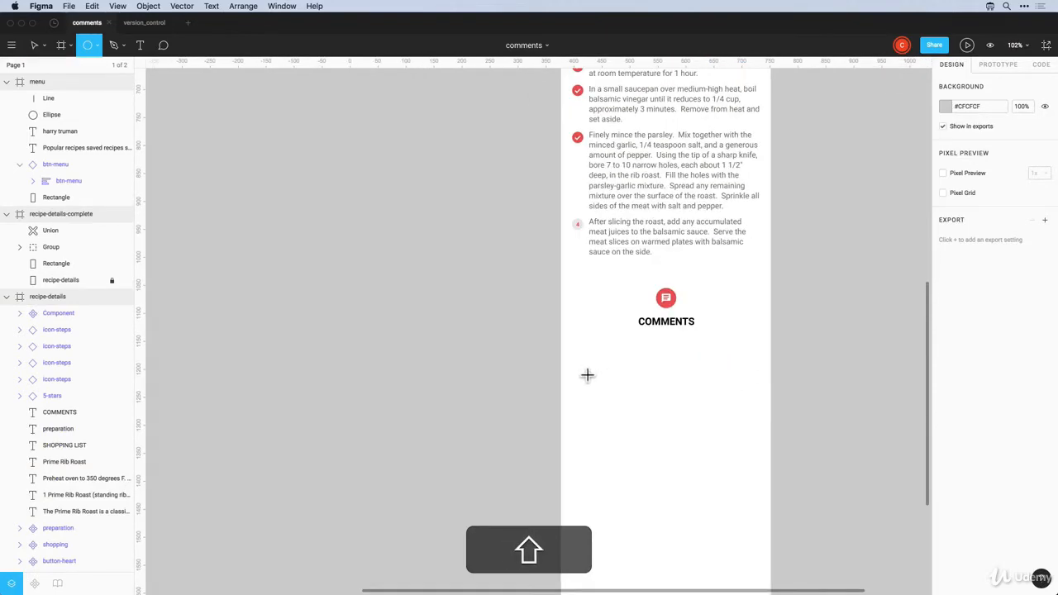
pyautogui.moveTo(587, 376); pyautogui.dragTo(597, 390)
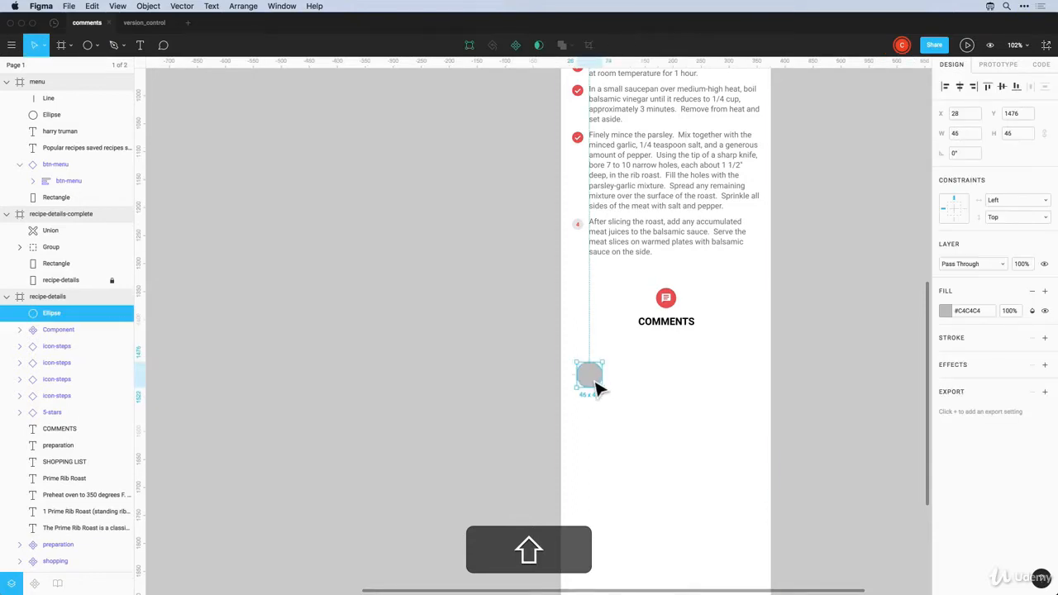
pyautogui.moveTo(597, 385)
pyautogui.mouseDown()
pyautogui.moveTo(604, 402)
pyautogui.moveTo(598, 393)
pyautogui.mouseUp()
pyautogui.click(654, 385)
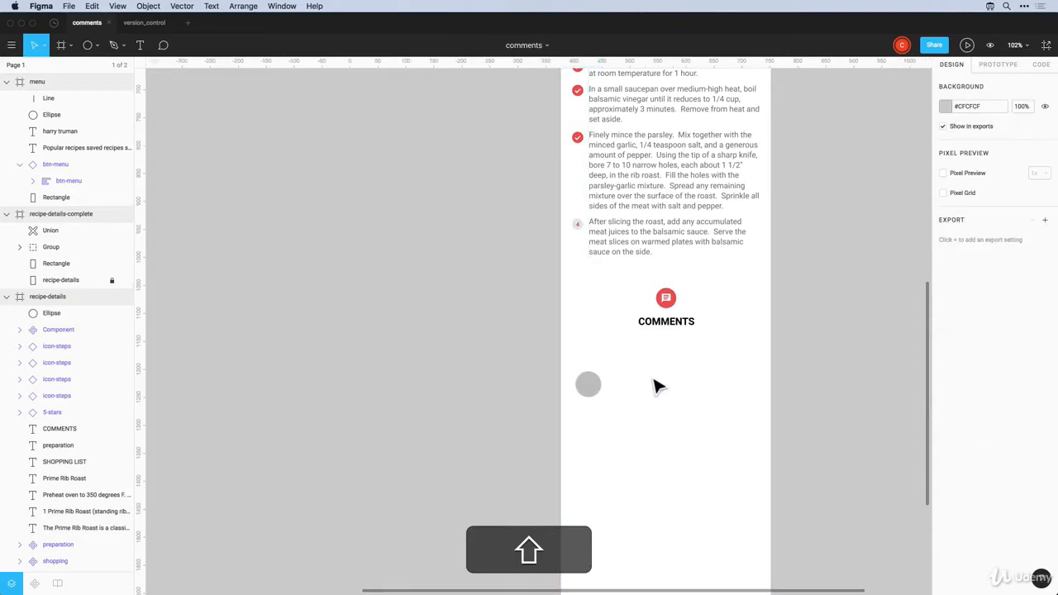
# Add the commenter's full name in capitals as a text layer to the right of the gray circle
pyautogui.hotkey('shift', 't')
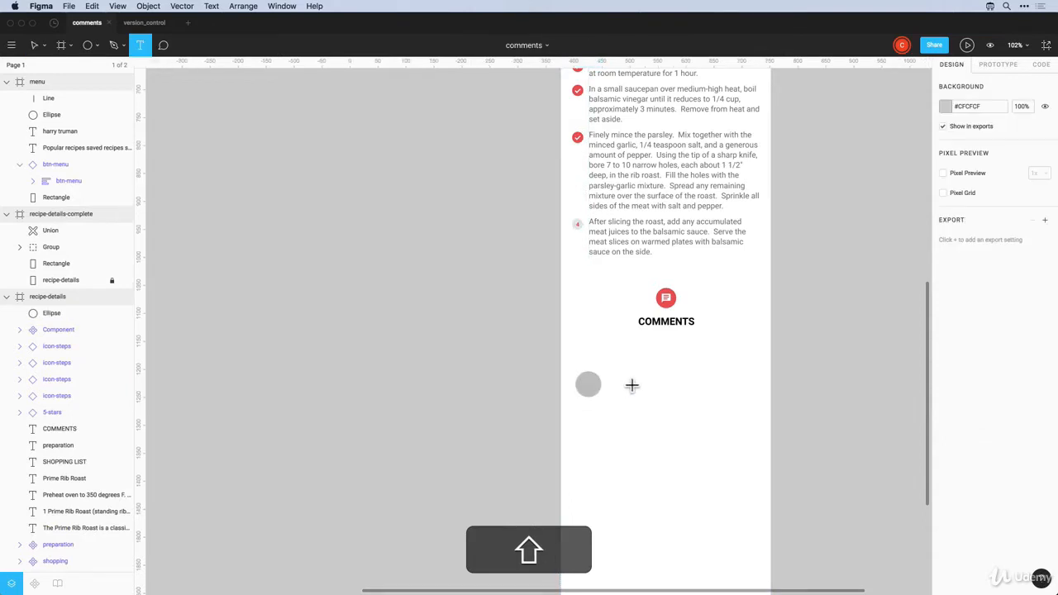
pyautogui.click(625, 384)
pyautogui.write('T')
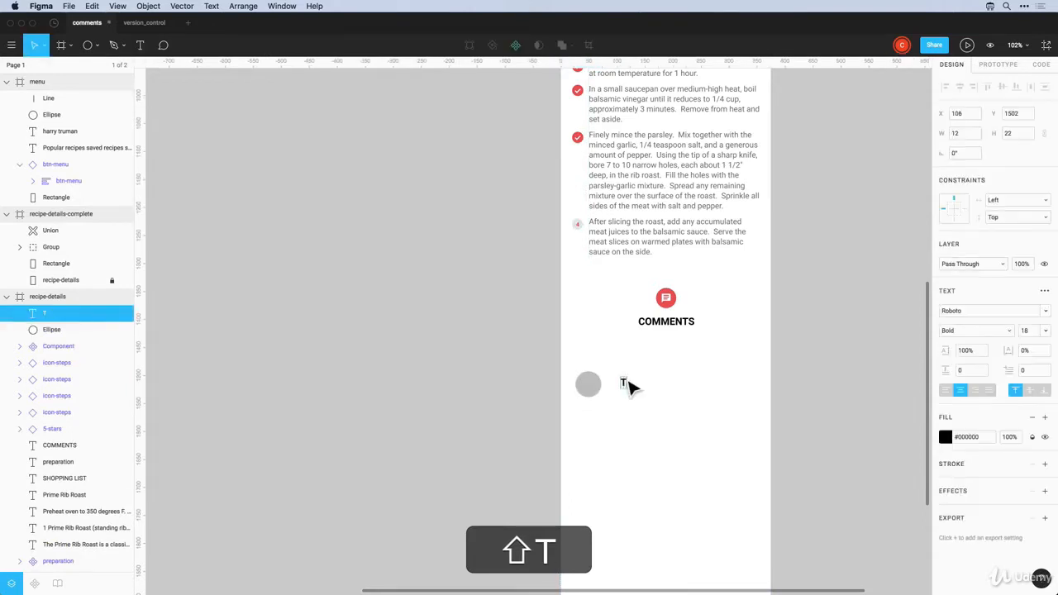
pyautogui.write('OM KLEIN')
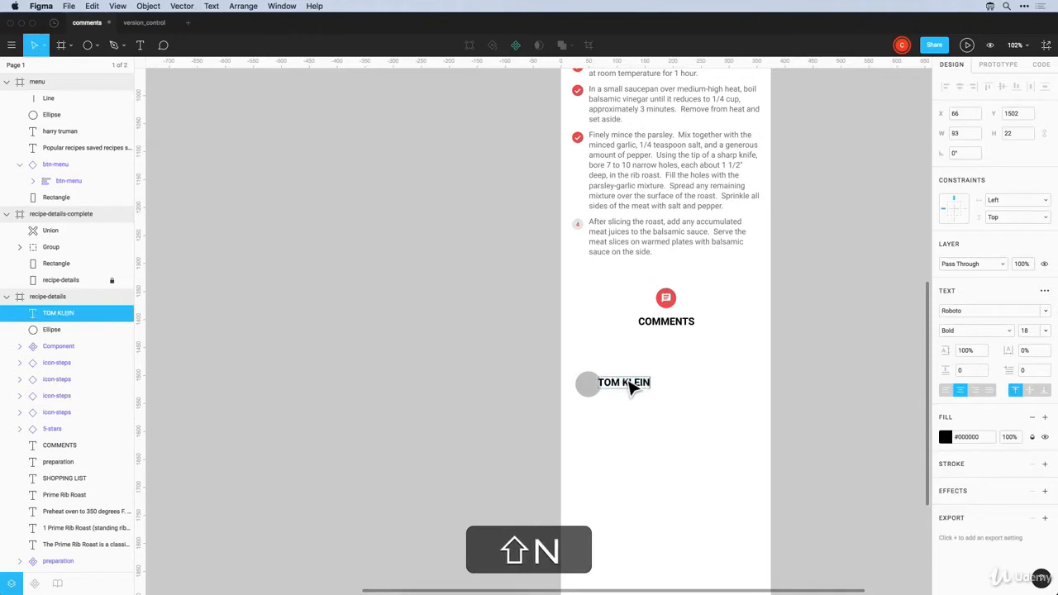
pyautogui.press('Escape')
# Duplicate the name text below itself and format the copy left-aligned, size 13, in Regular weight
pyautogui.moveTo(633, 394); pyautogui.dragTo(645, 414)
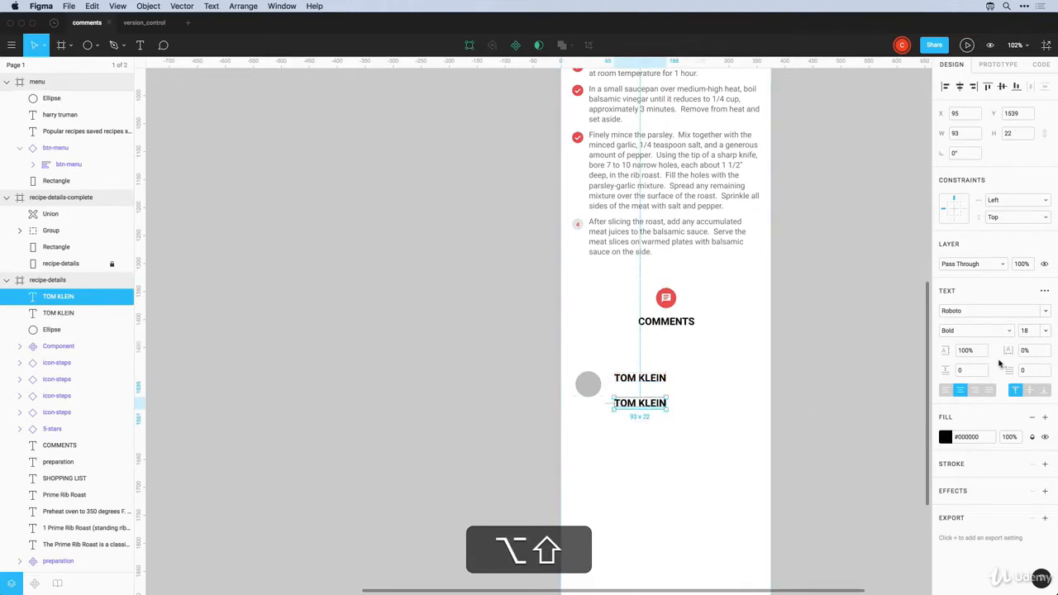
pyautogui.click(947, 391)
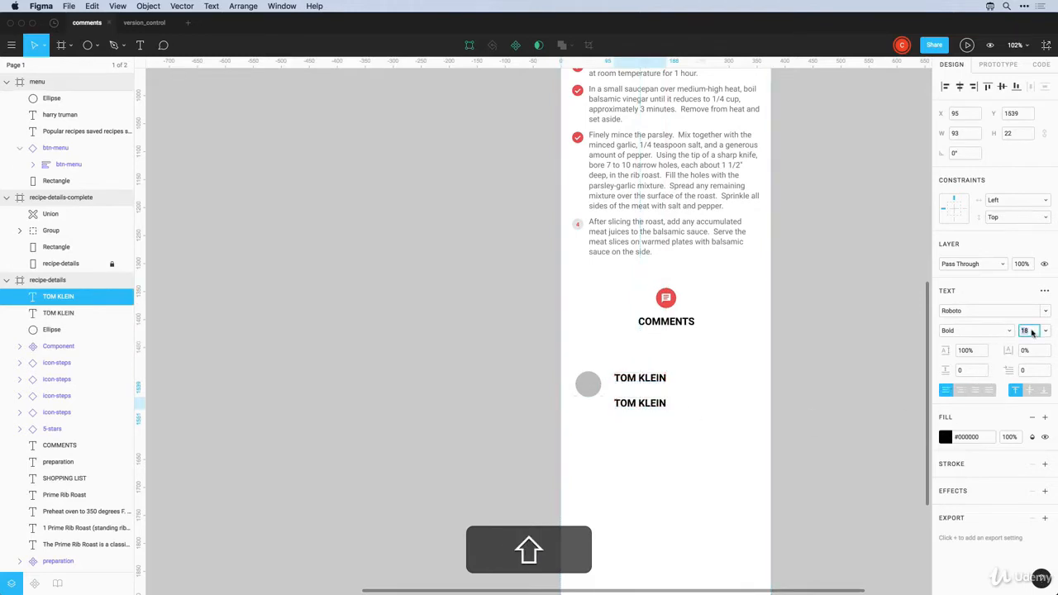
pyautogui.write('13')
pyautogui.hotkey('shift', 'Return')
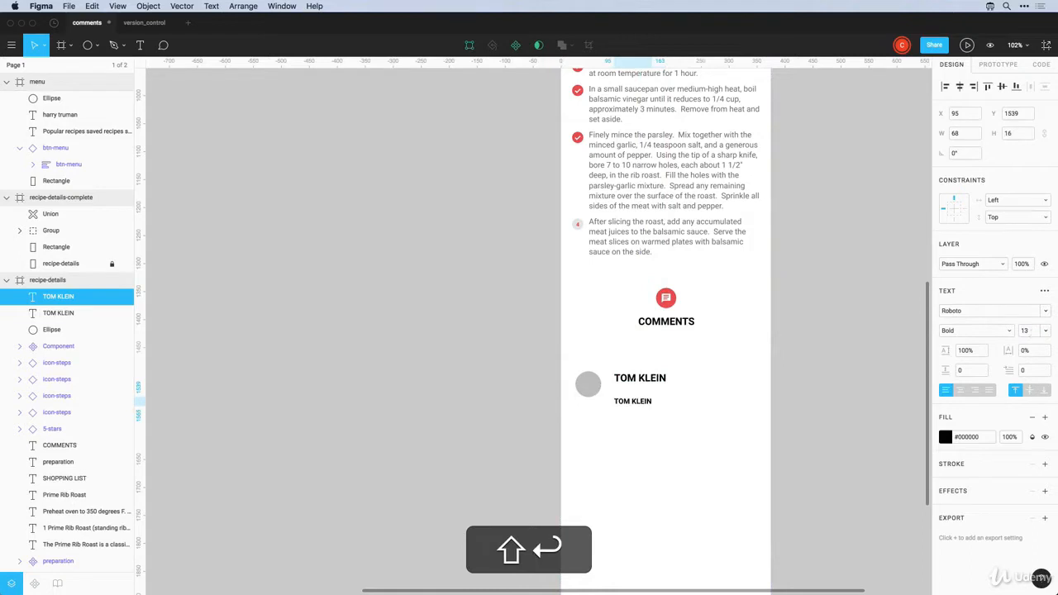
pyautogui.click(967, 330)
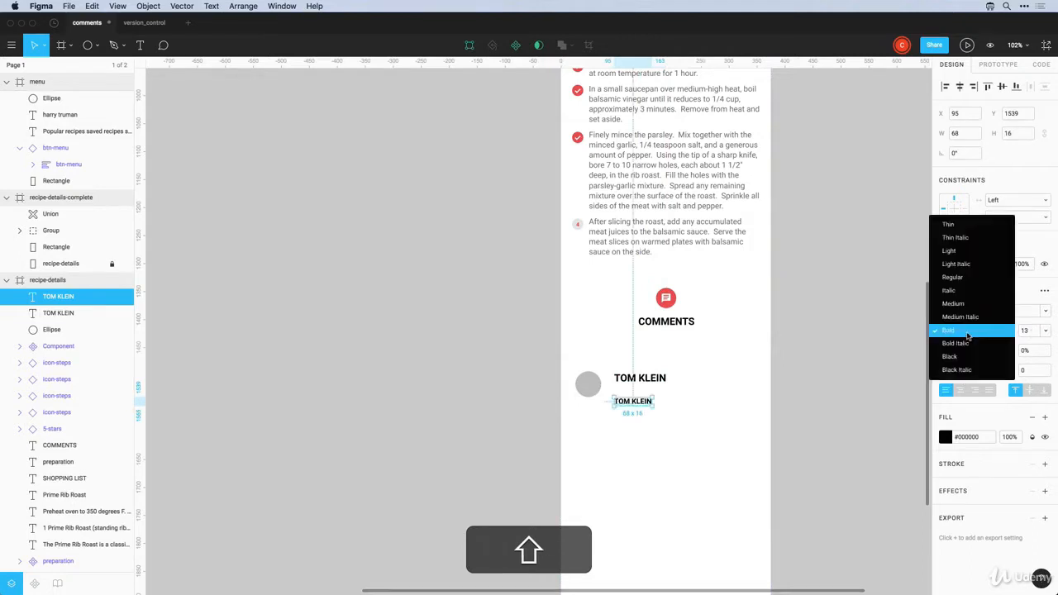
pyautogui.click(954, 277)
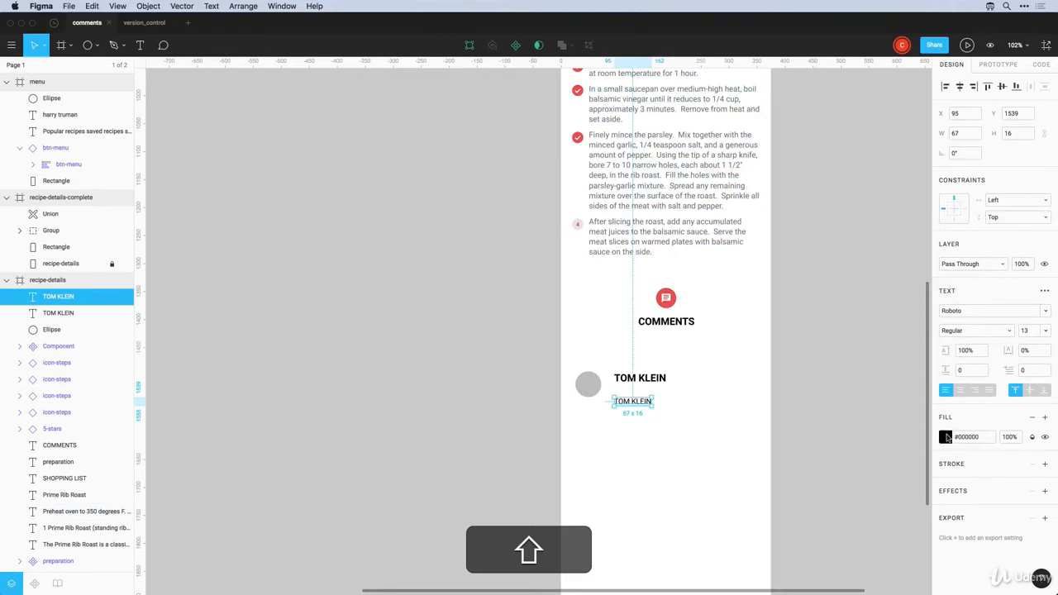
# Sample the gray #757575 from the preparation instructions as the fill of the duplicated text
pyautogui.click(946, 437)
pyautogui.click(825, 466)
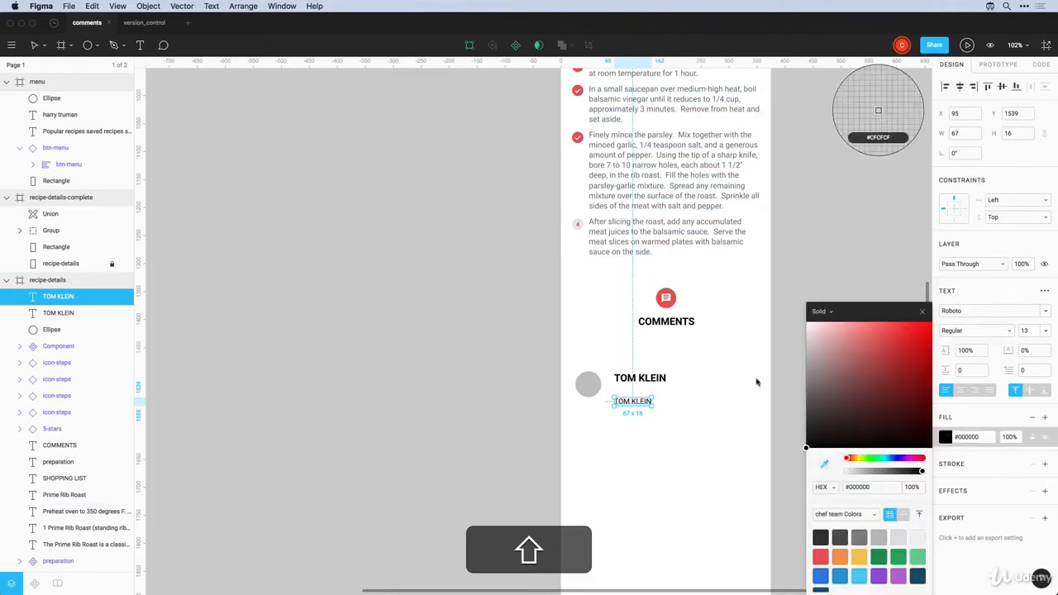
pyautogui.click(689, 256)
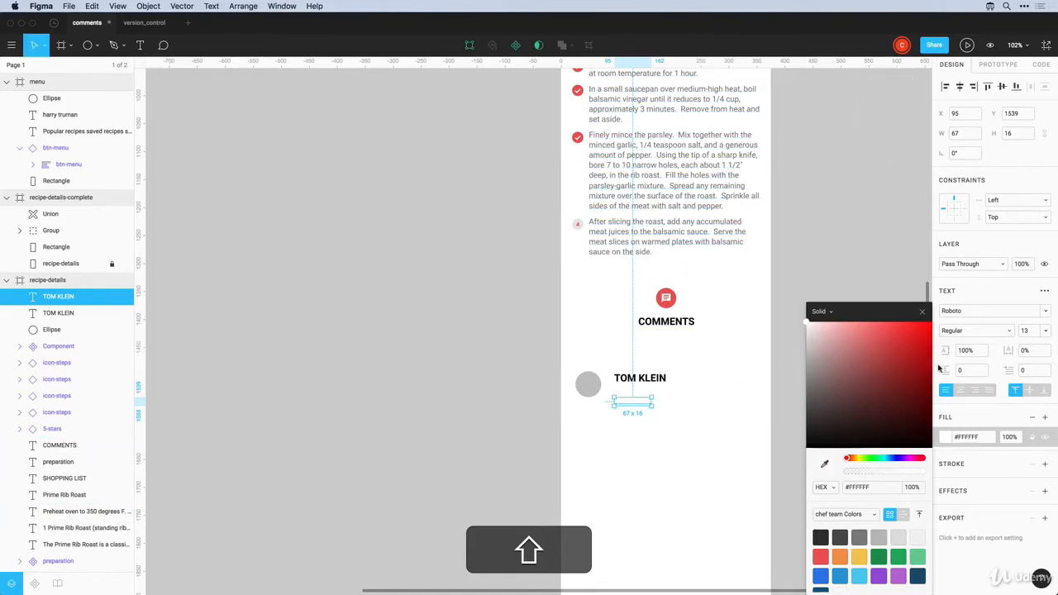
pyautogui.click(825, 463)
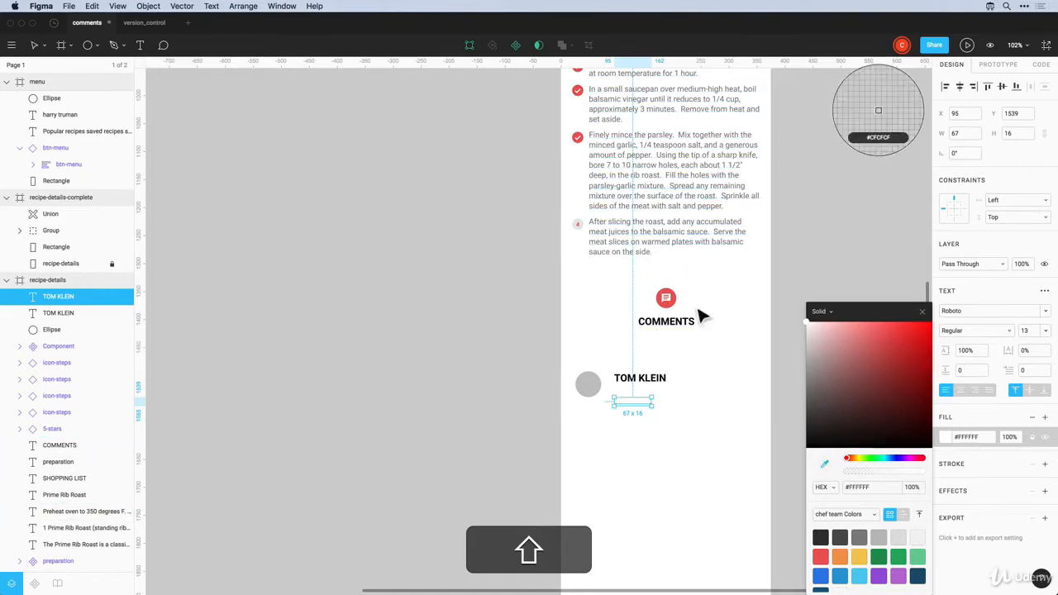
pyautogui.click(607, 232)
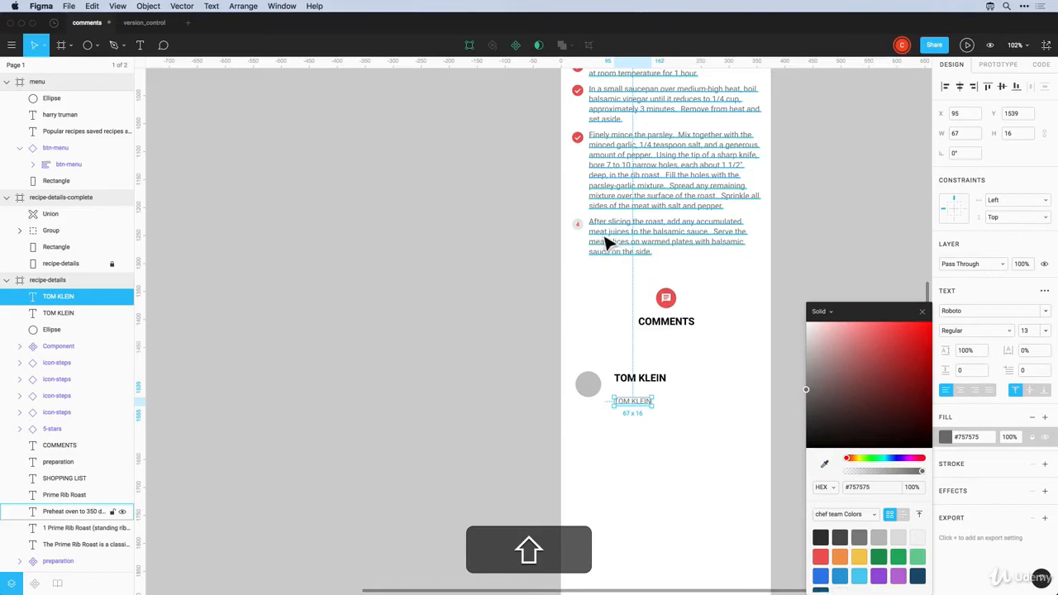
pyautogui.click(668, 423)
# Replace the gray copy's text with "This prime rib roast was amazing!!!" and turn off its uppercase transform
pyautogui.doubleClick(633, 402)
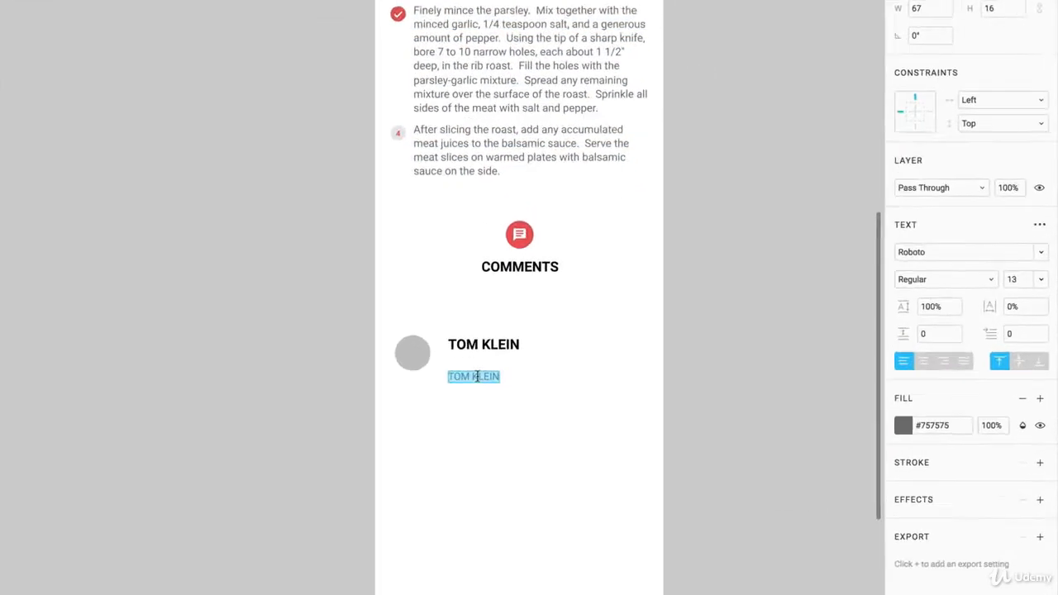
pyautogui.write('TH')
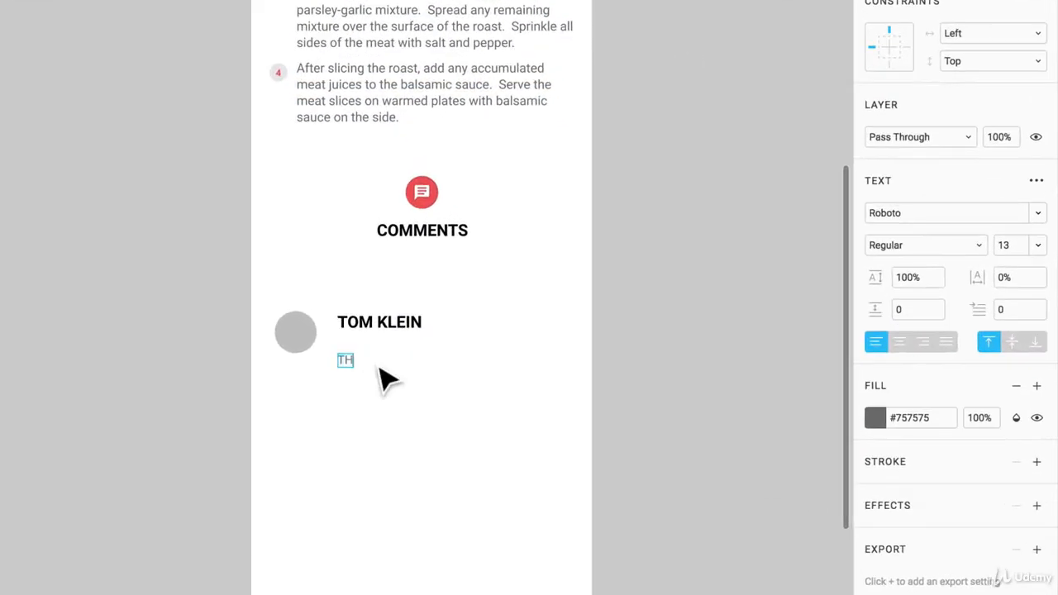
pyautogui.write('IS PRIME RIB ROAST WAS AMAZ')
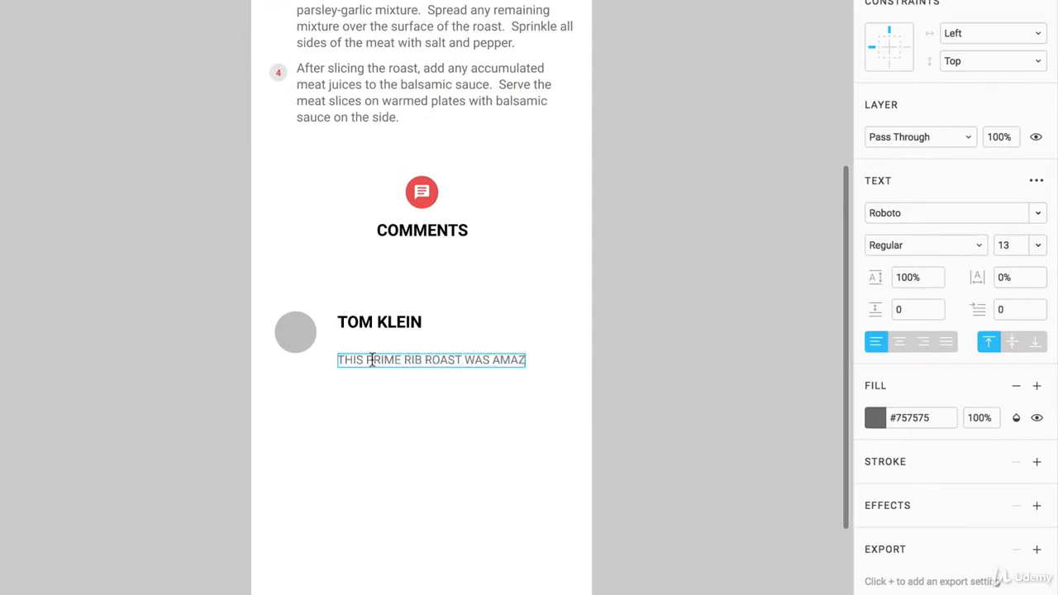
pyautogui.write('!!!')
pyautogui.press('Escape')
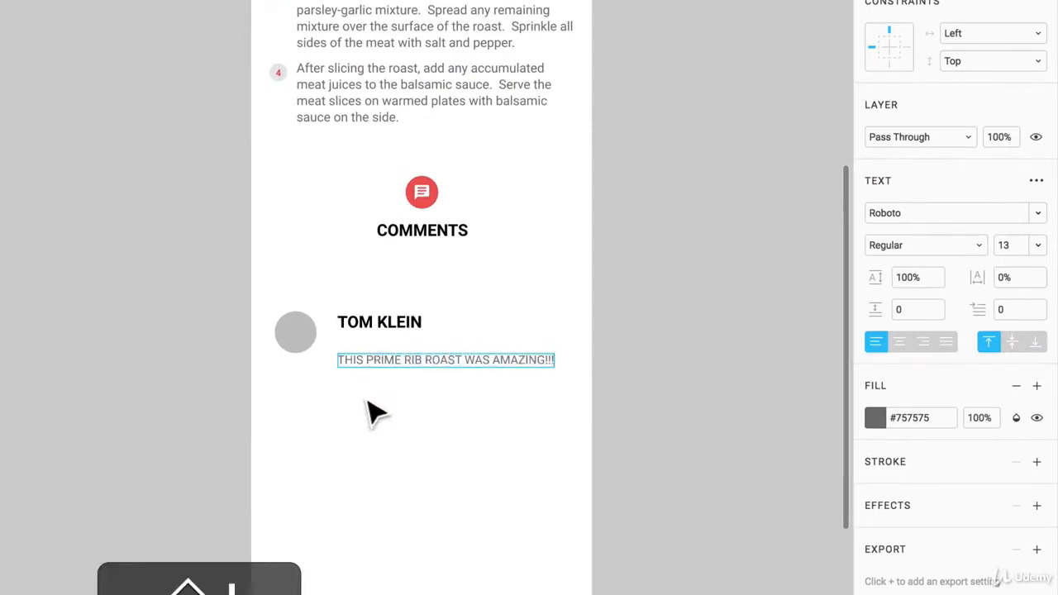
pyautogui.click(1035, 181)
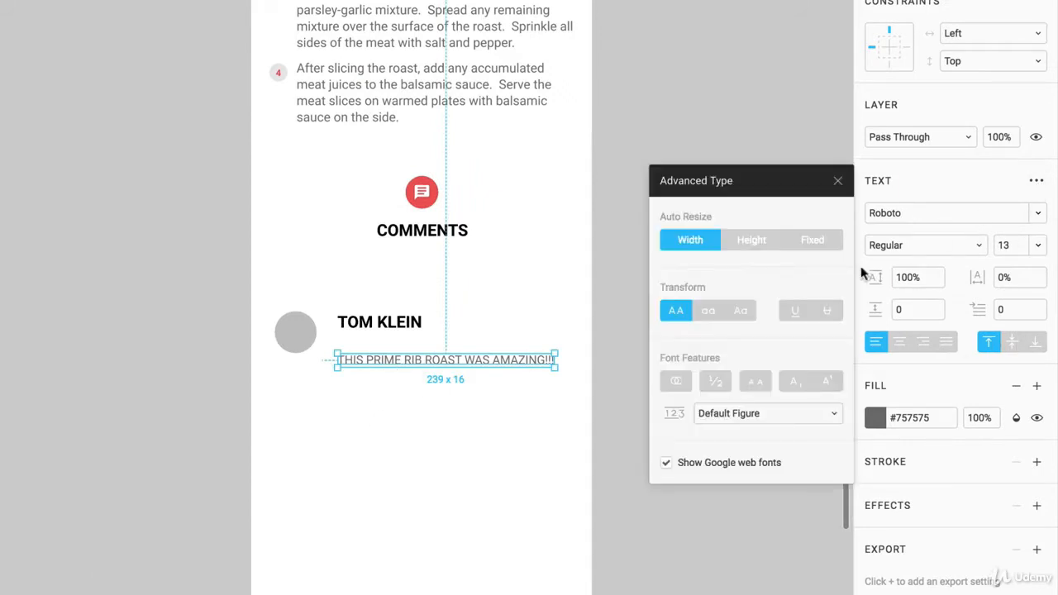
pyautogui.click(676, 313)
pyautogui.click(484, 420)
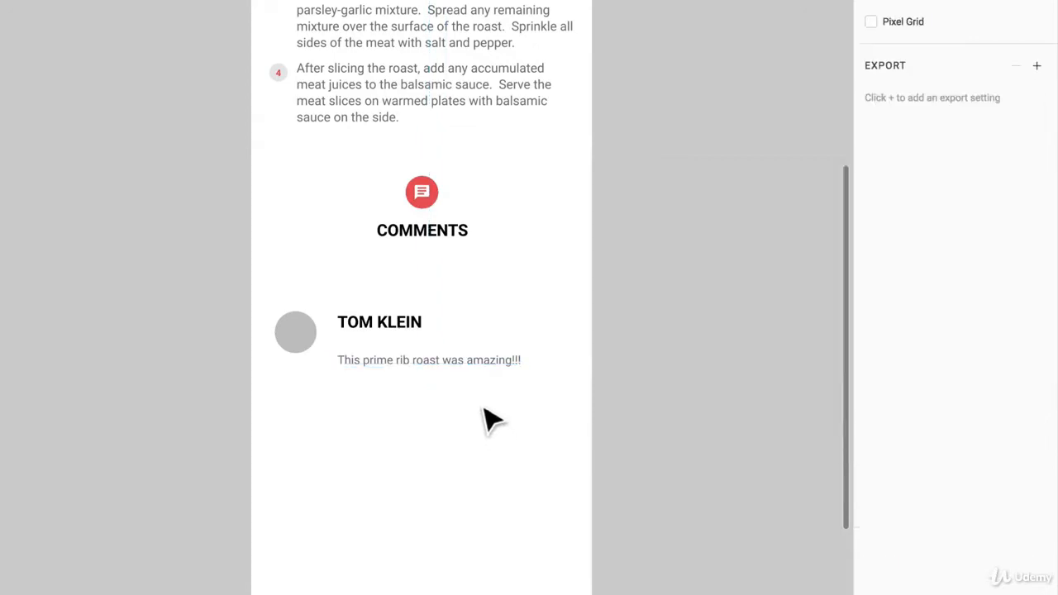
# Move the comment text closer beneath the commenter's name and set its style to Italic
pyautogui.click(417, 357)
pyautogui.click(978, 246)
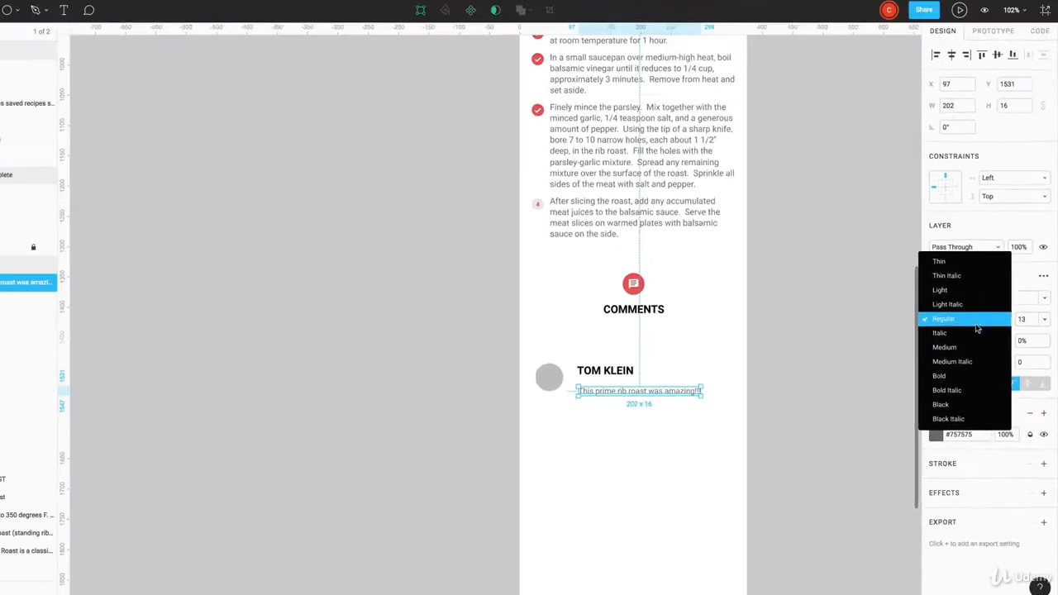
pyautogui.click(977, 266)
pyautogui.click(473, 427)
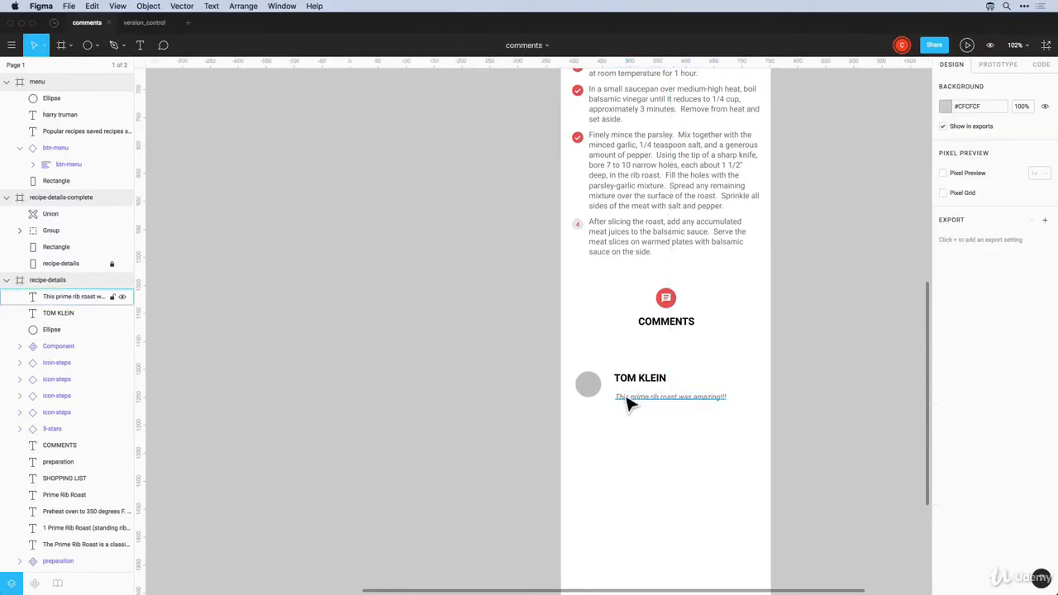
# Duplicate the italic comment text to the right of the commenter's name and change the copy to 7.01.2017
pyautogui.moveTo(632, 403); pyautogui.dragTo(693, 387)
pyautogui.doubleClick(685, 380)
pyautogui.press('super+a')
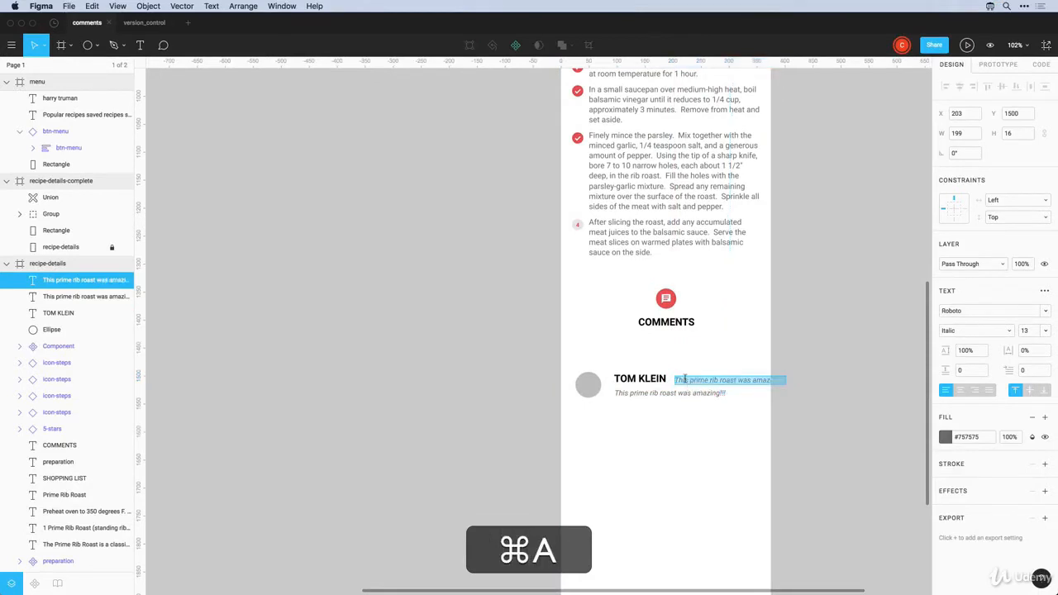
pyautogui.write('7.01.2017')
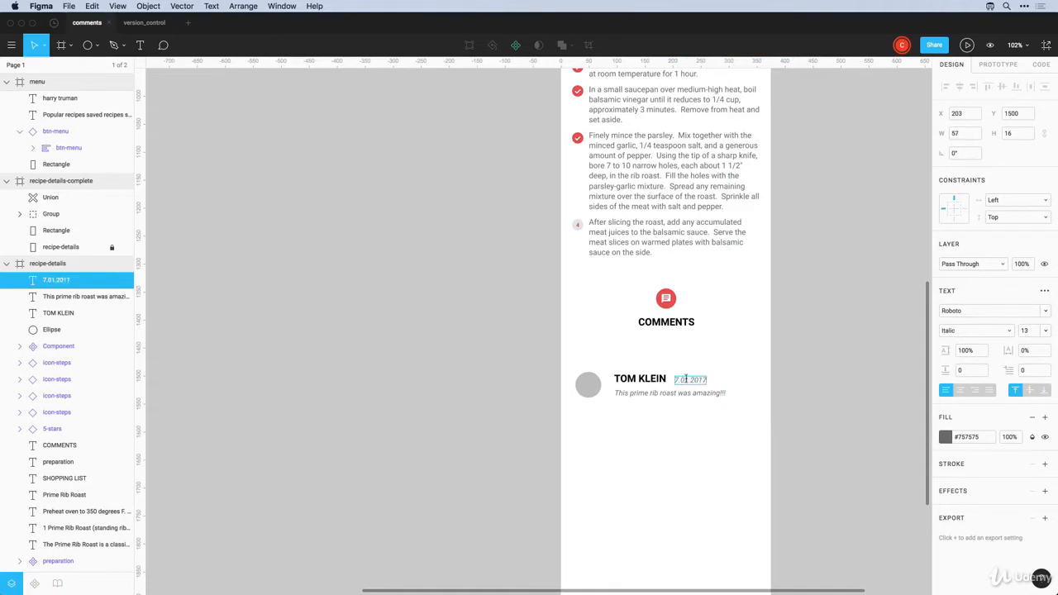
pyautogui.press('Escape')
# Set the font style of the date text to Medium
pyautogui.click(975, 331)
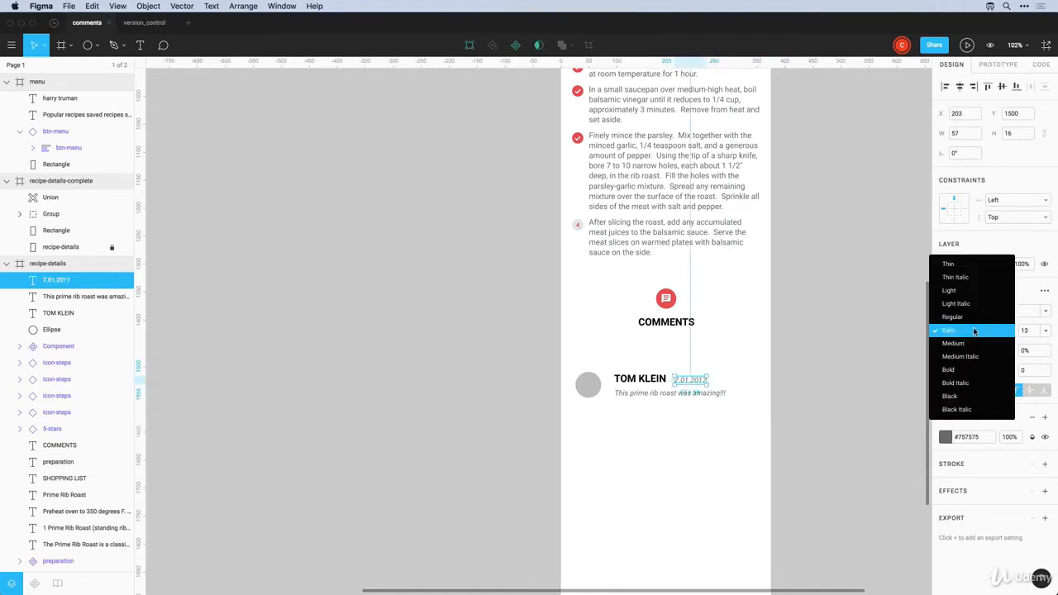
pyautogui.click(968, 344)
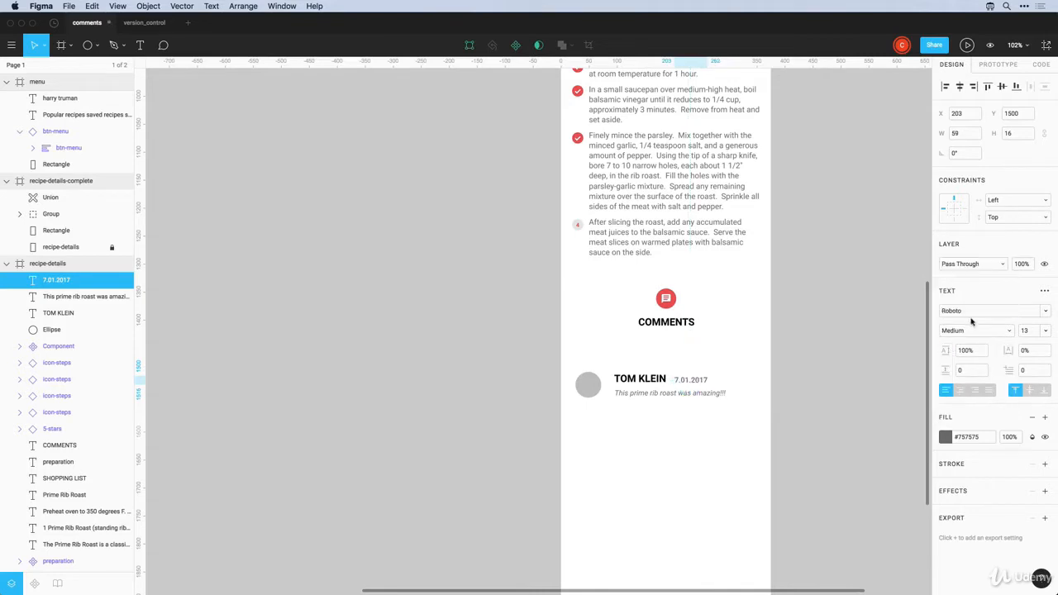
pyautogui.click(734, 434)
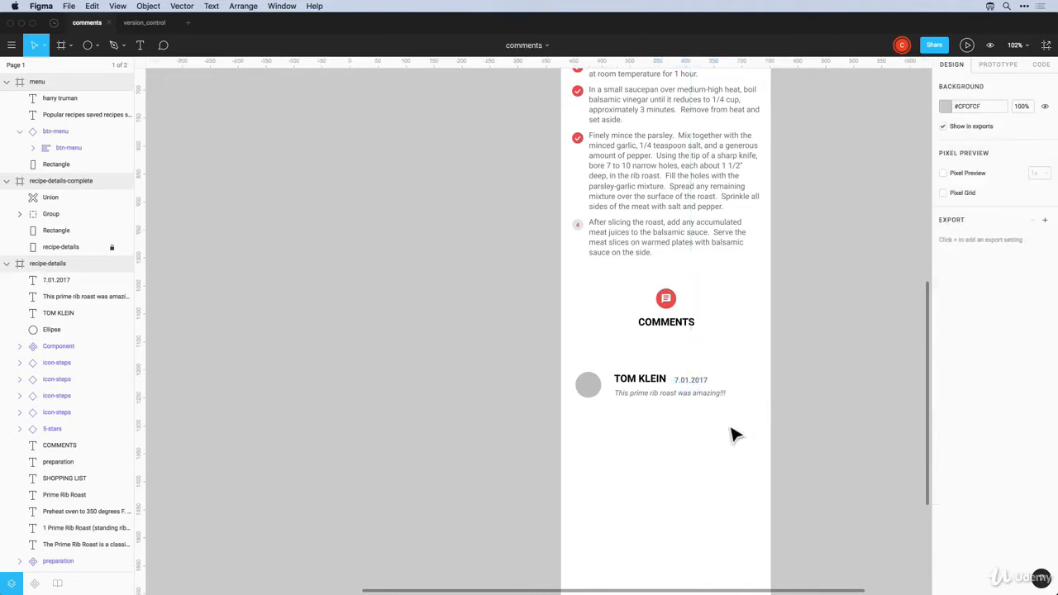
# Nudge the italic comment text slightly up toward the commenter's name
pyautogui.scroll(5, 625, 425)
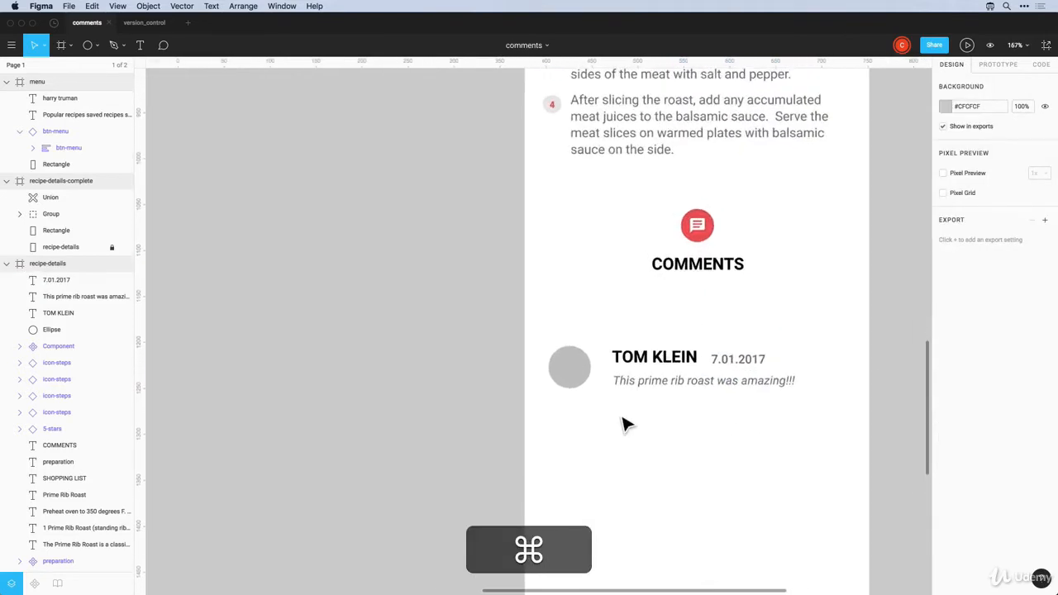
pyautogui.click(636, 380)
pyautogui.hotkey('alt', 'Up')
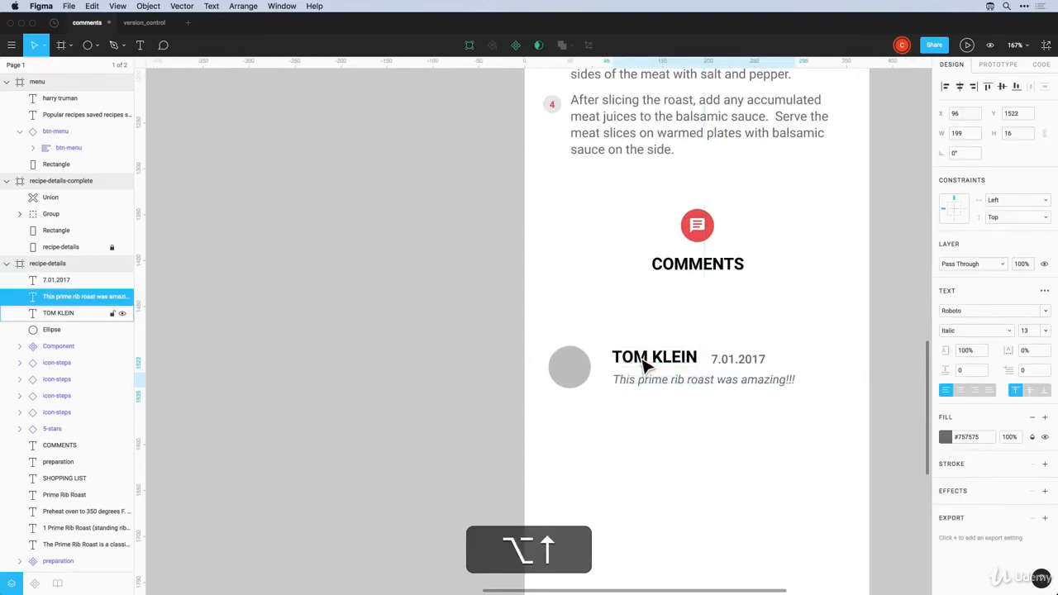
# Move the date closer to the commenter's name and align the bottom edges of the two texts
pyautogui.moveTo(736, 361)
pyautogui.mouseDown()
pyautogui.moveTo(738, 371)
pyautogui.moveTo(731, 365)
pyautogui.mouseUp()
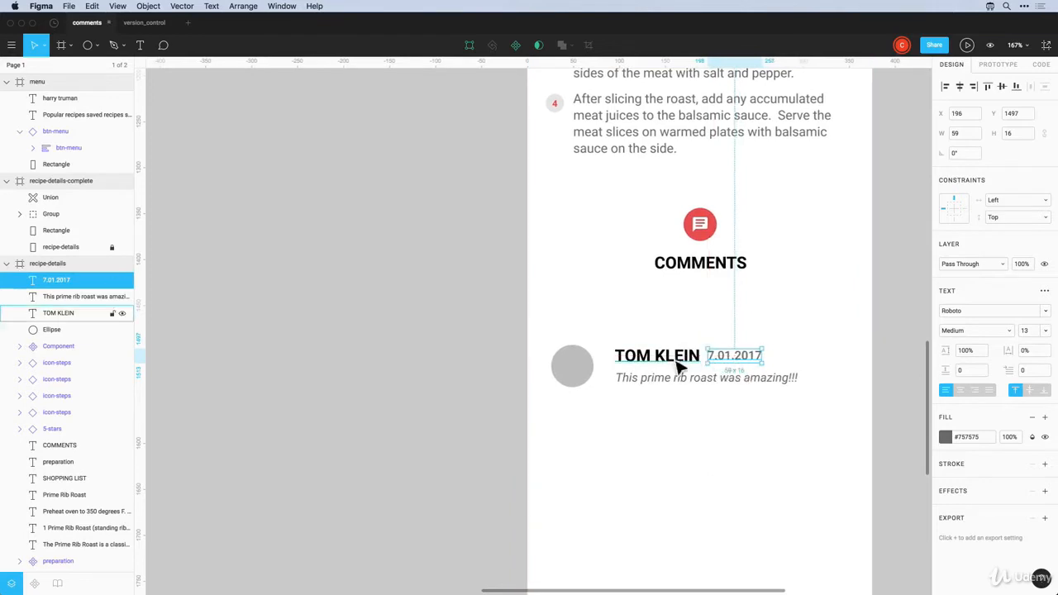
pyautogui.keyDown('shift'); pyautogui.click(683, 364); pyautogui.keyUp('shift')
pyautogui.click(1016, 86)
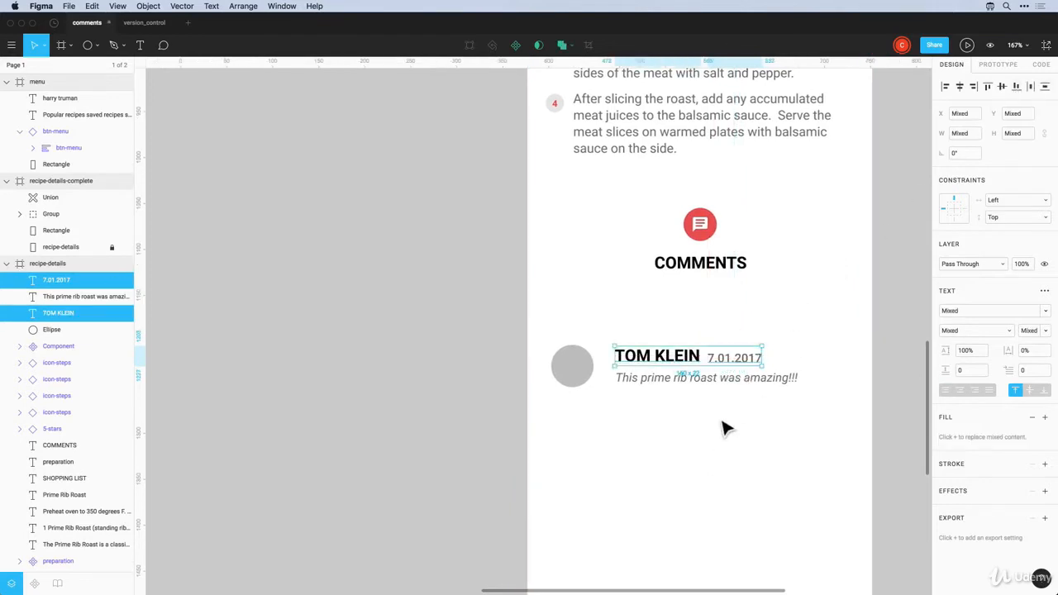
pyautogui.click(722, 417)
# Nudge the date slightly up and fine-tune its horizontal position to leave a small gap after the commenter's name
pyautogui.click(725, 371)
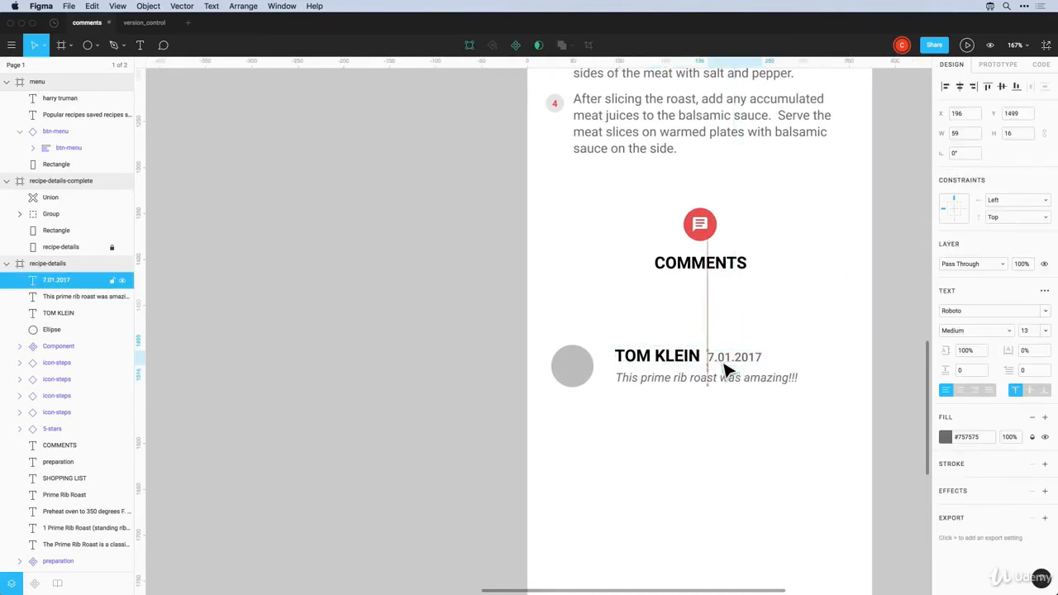
pyautogui.hotkey('alt', 'Left')
pyautogui.hotkey('alt', 'Left')
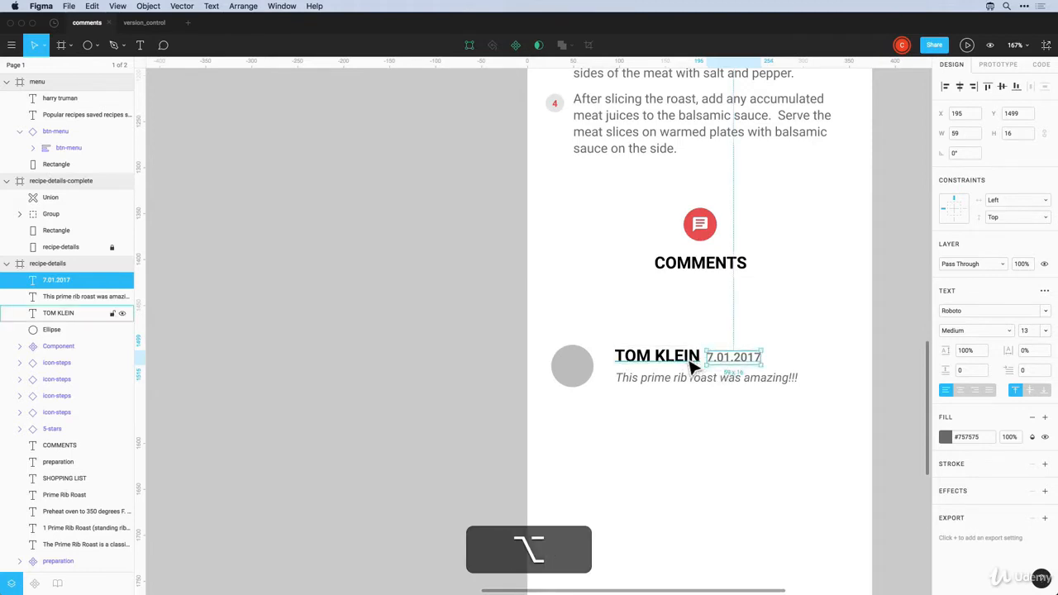
pyautogui.click(703, 439)
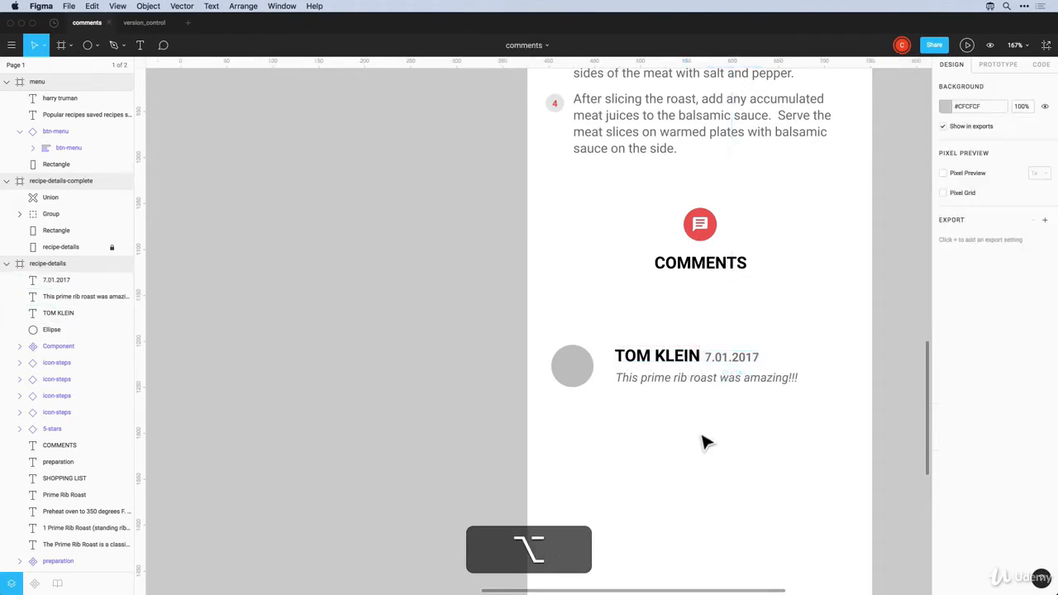
pyautogui.click(732, 365)
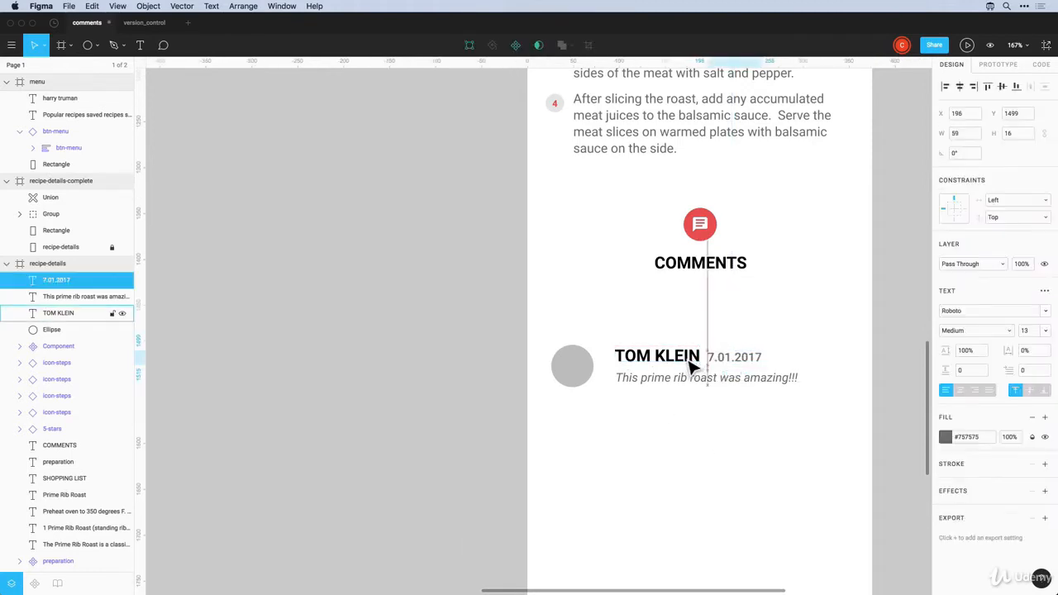
pyautogui.hotkey('alt', 'Right')
pyautogui.hotkey('alt', 'Right')
pyautogui.hotkey('alt', 'Right')
pyautogui.hotkey('alt', 'Right')
# Shift the name, date and comment text together to the left until they sit 10 px from the avatar circle
pyautogui.moveTo(638, 438); pyautogui.dragTo(738, 346)
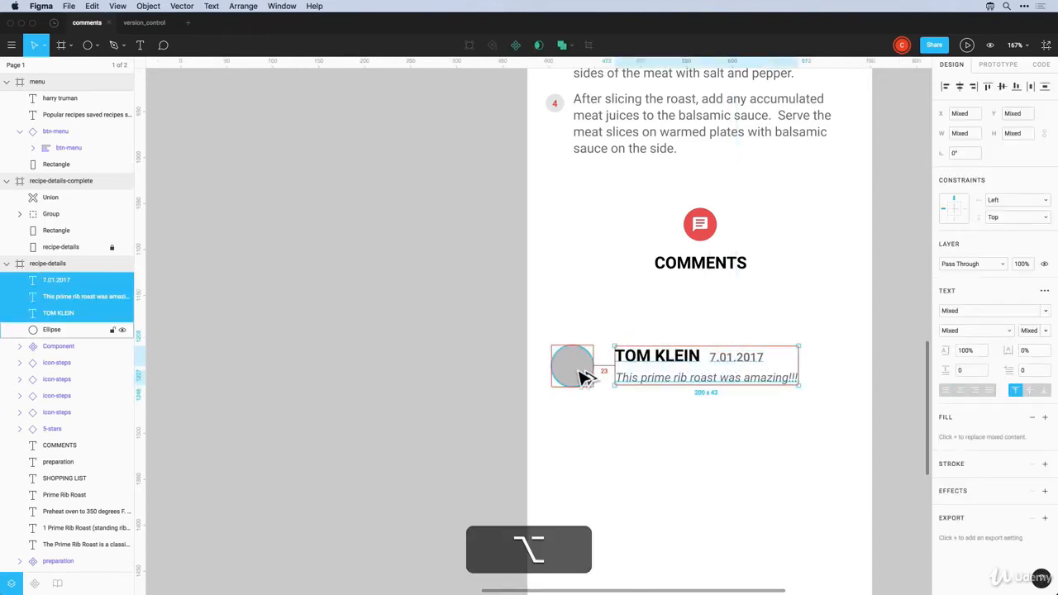
pyautogui.hotkey('alt', 'Left')
pyautogui.hotkey('alt', 'Left')
pyautogui.hotkey('alt', 'Left')
pyautogui.hotkey('alt', 'shift', 'Left')
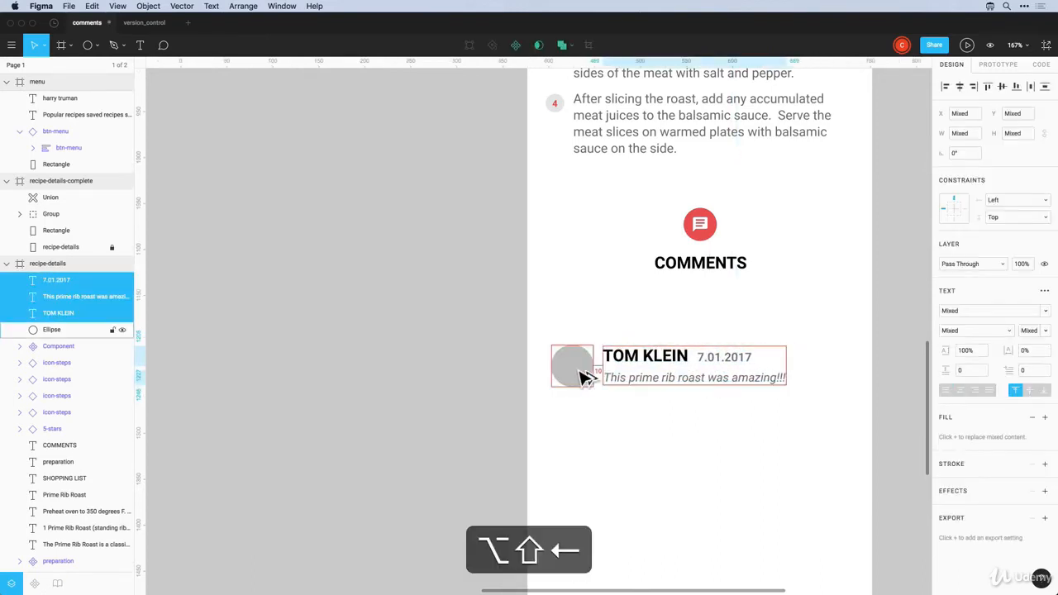
# Shift the avatar circle, name, date and comment text together to the left until the circle sits at X 20
pyautogui.click(593, 428)
pyautogui.click(574, 376)
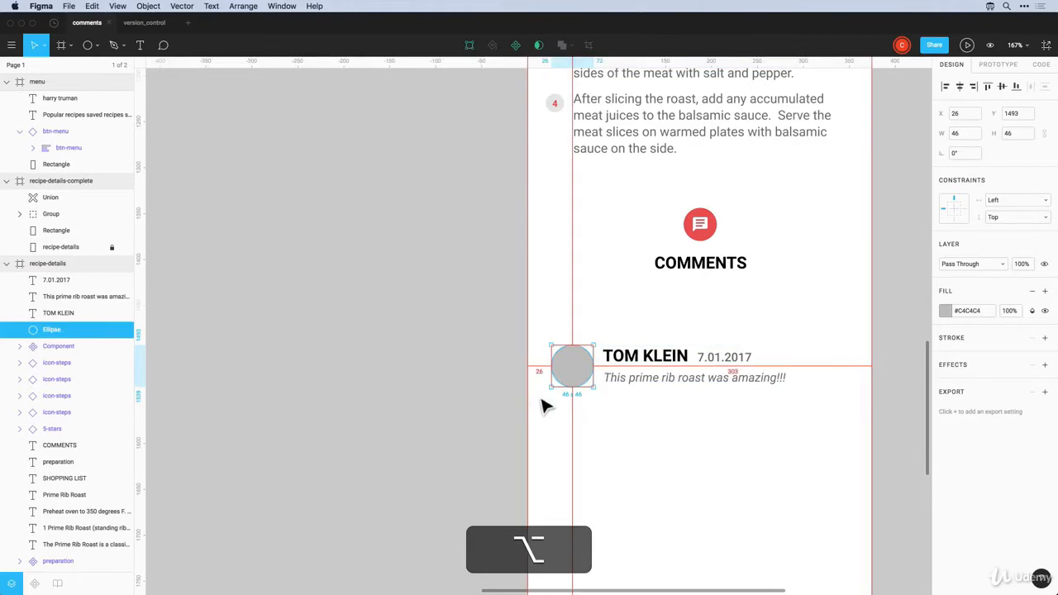
pyautogui.moveTo(547, 423); pyautogui.dragTo(773, 342)
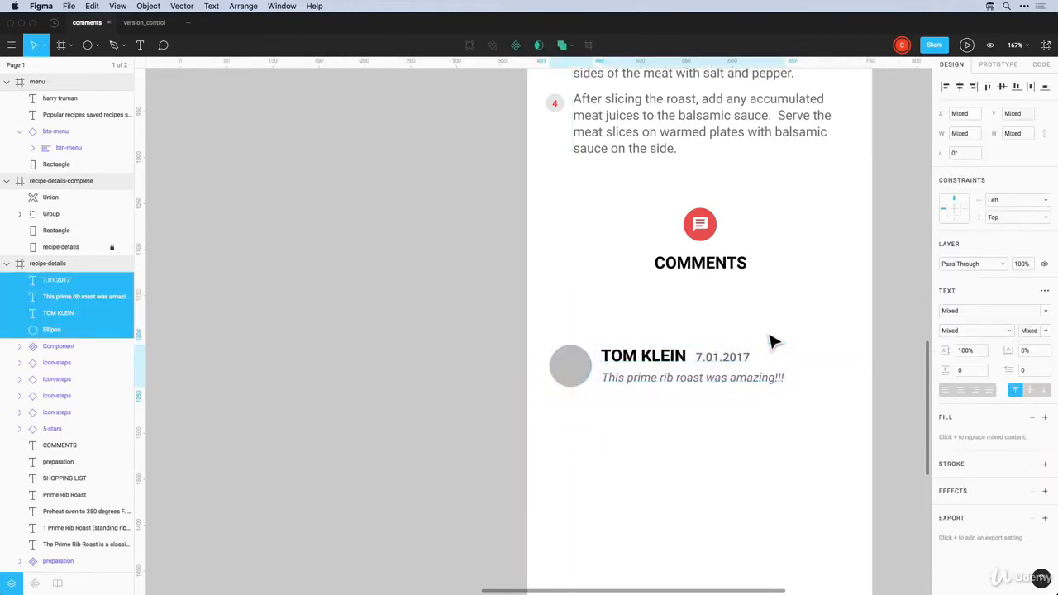
pyautogui.hotkey('alt', 'Left')
pyautogui.hotkey('alt', 'Left')
pyautogui.hotkey('alt', 'Left')
pyautogui.hotkey('alt', 'Left')
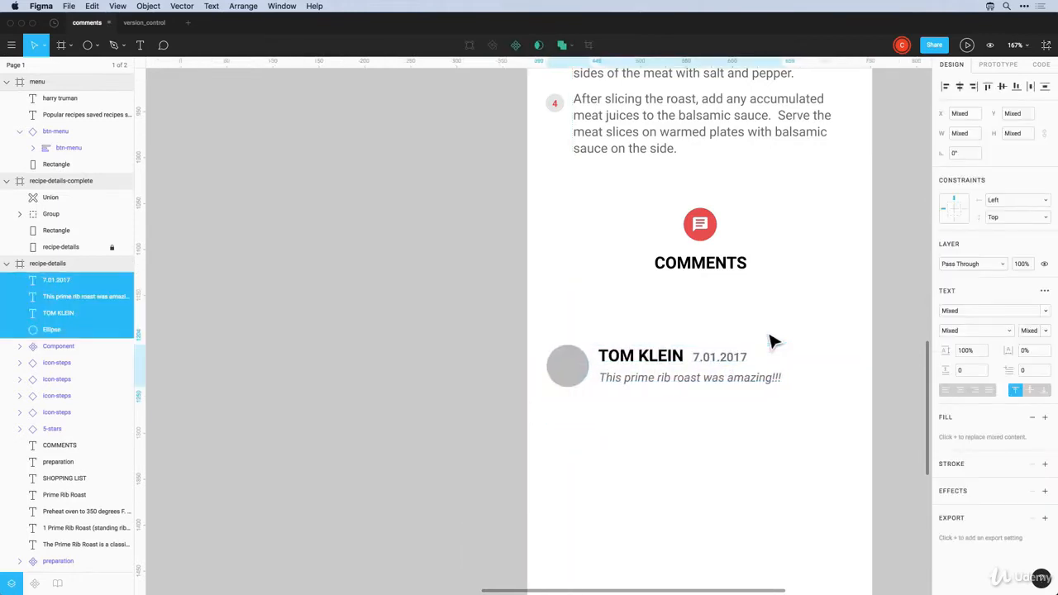
pyautogui.click(542, 335)
pyautogui.click(563, 370)
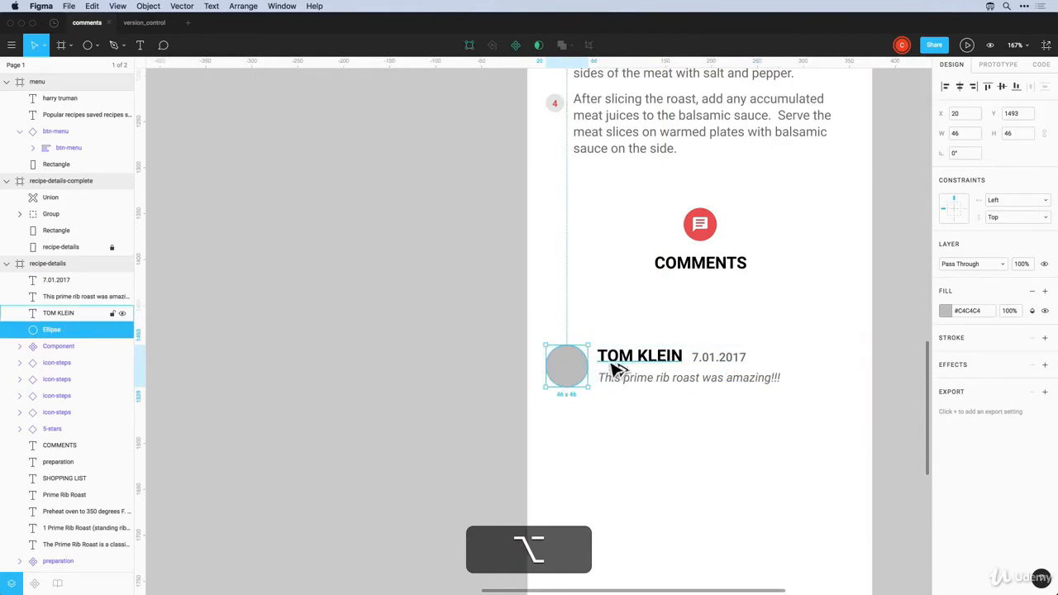
pyautogui.click(690, 449)
# Change the avatar circle's fill from solid to an image and load avatar-2.png from the assets folder
pyautogui.scroll(-2, 677, 451)
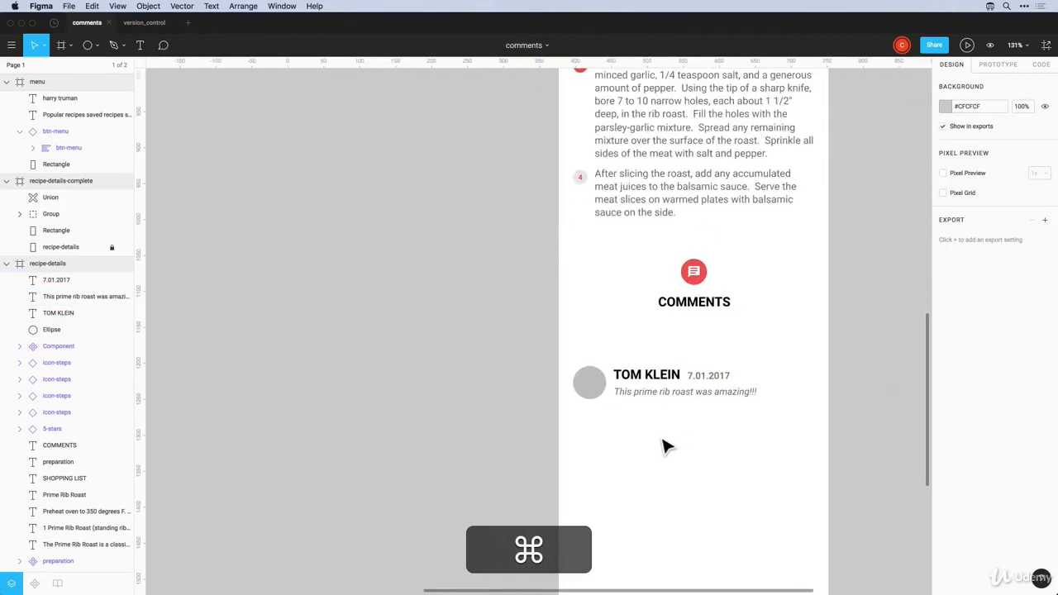
pyautogui.click(591, 390)
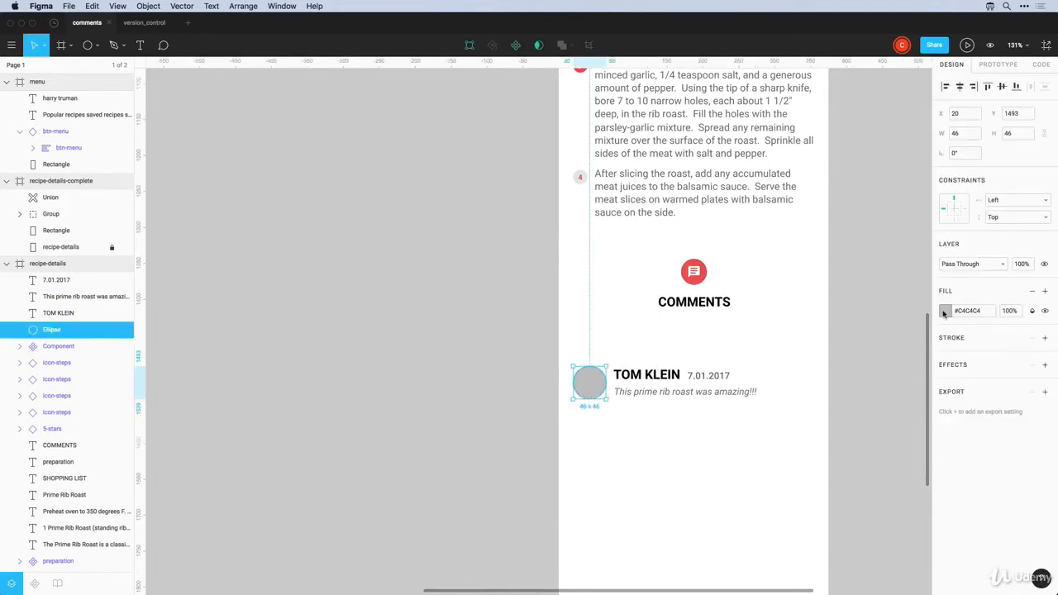
pyautogui.click(944, 311)
pyautogui.click(827, 311)
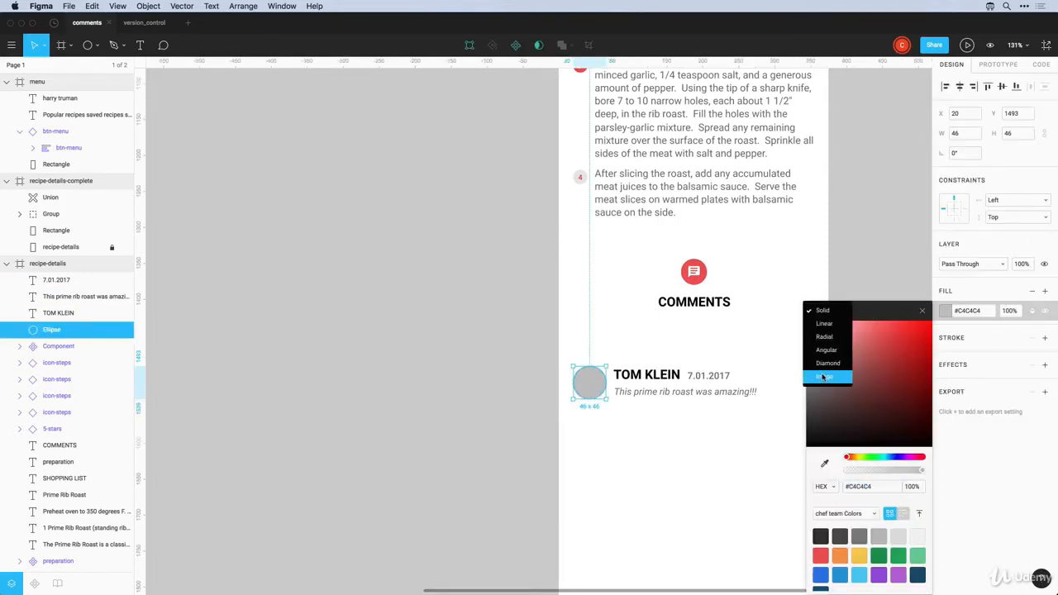
pyautogui.click(823, 377)
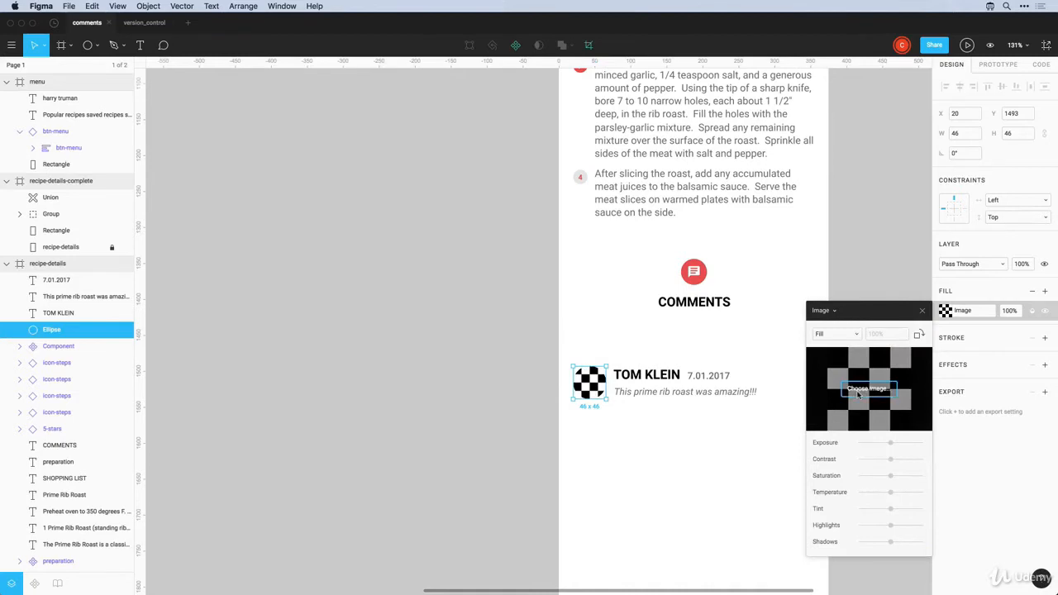
pyautogui.click(856, 393)
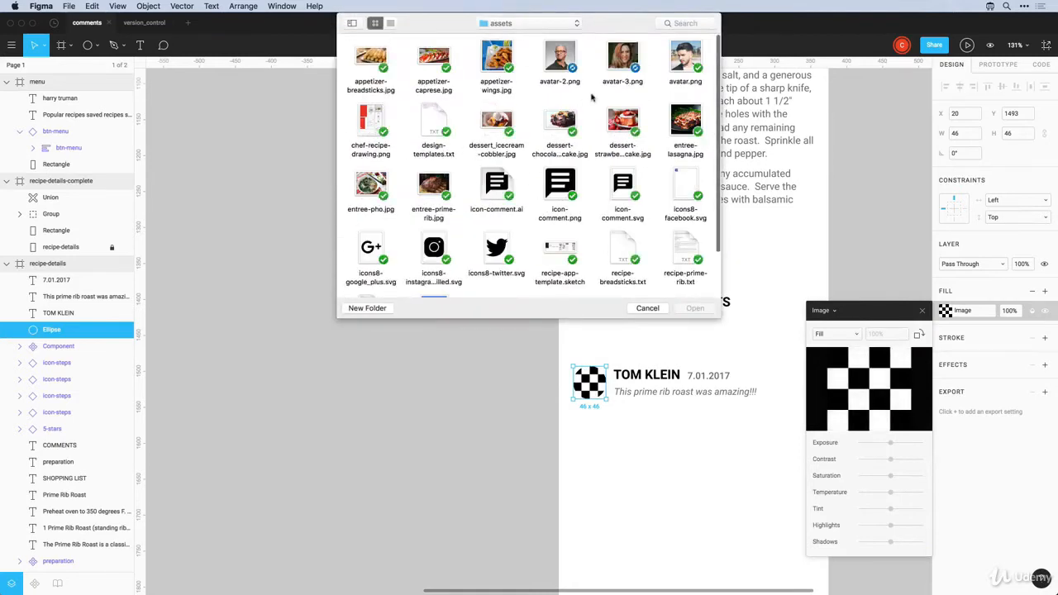
pyautogui.click(569, 58)
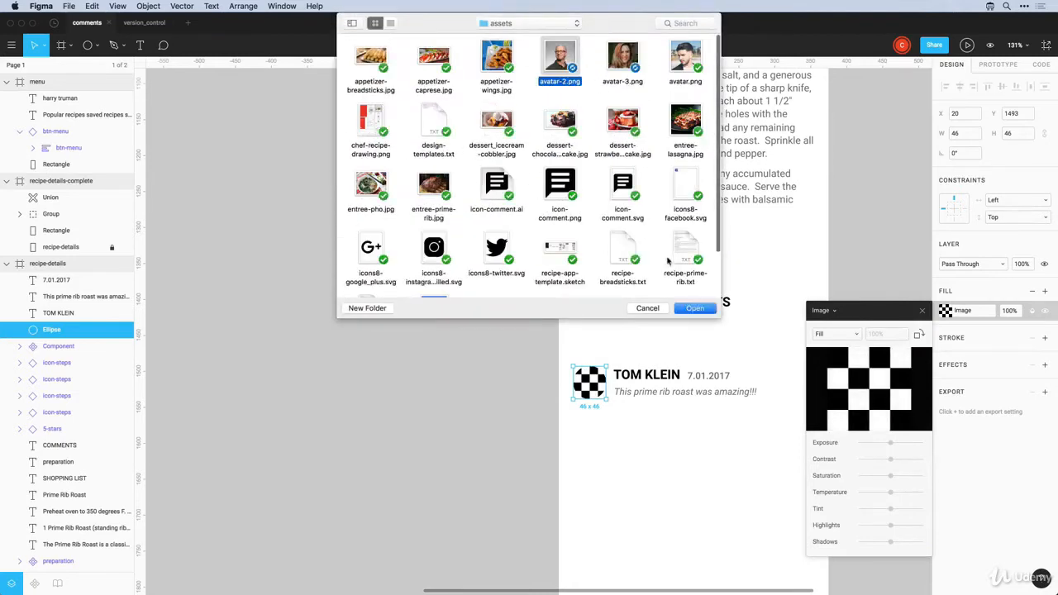
pyautogui.click(689, 307)
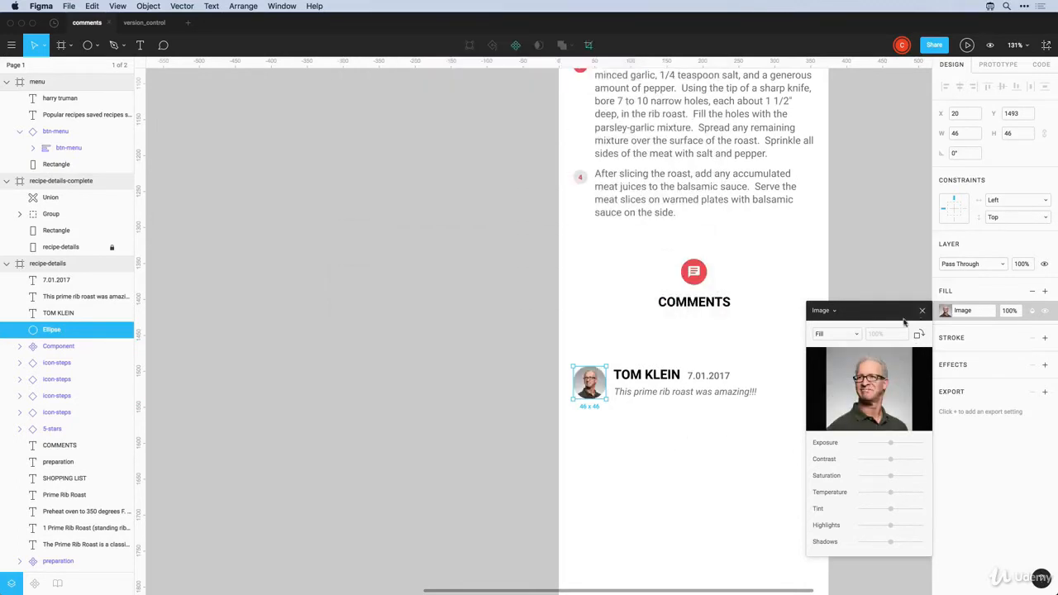
pyautogui.click(922, 310)
# Turn the avatar, name, date and comment text into one component
pyautogui.click(760, 435)
pyautogui.scroll(-2, 763, 434)
pyautogui.moveTo(766, 416); pyautogui.dragTo(595, 329)
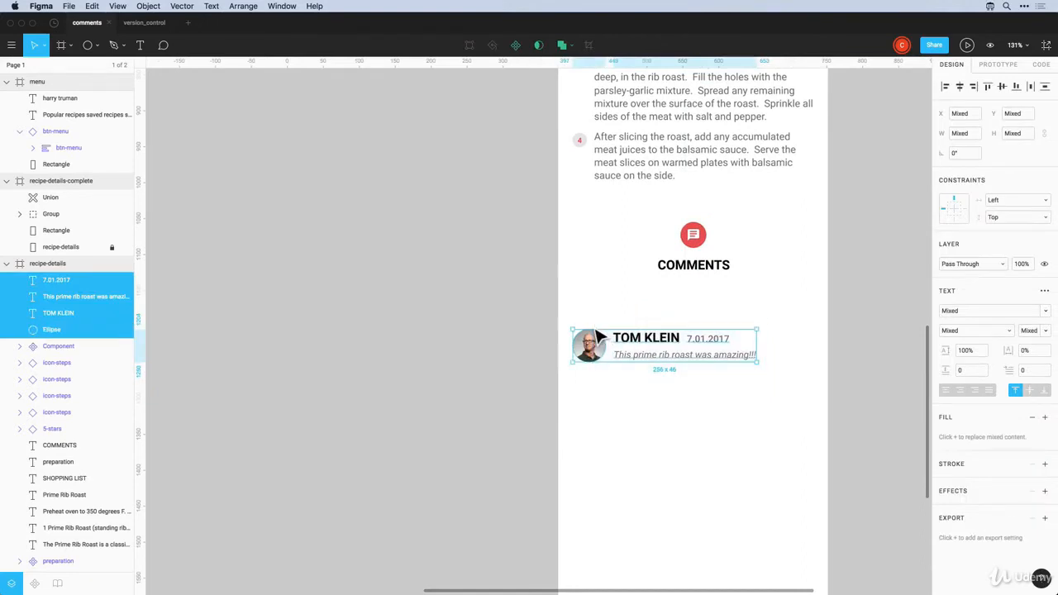
pyautogui.click(515, 46)
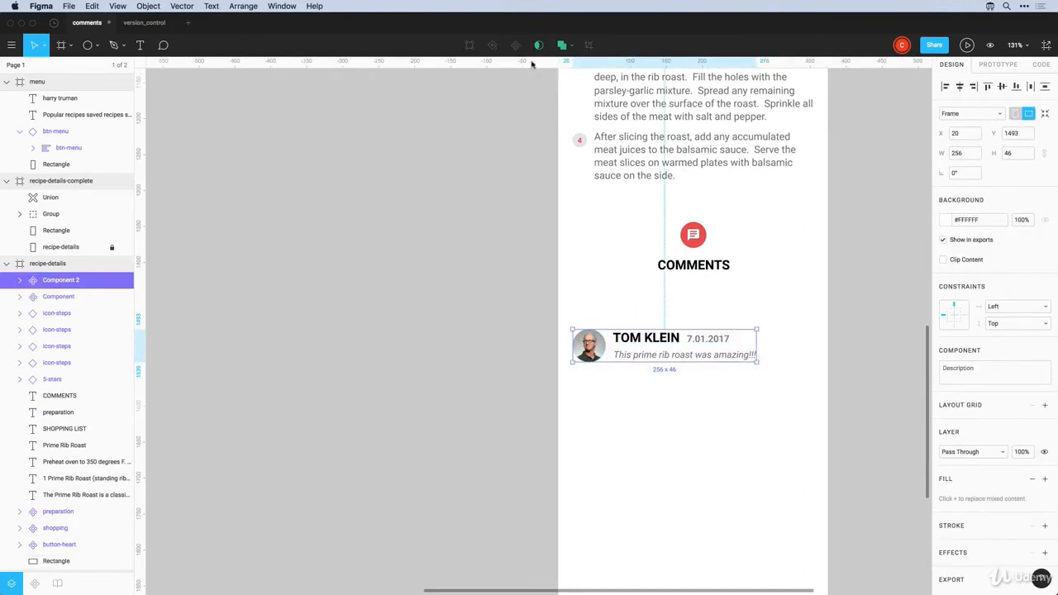
# Try widening the comment component to about 329 px, and undo the resize
pyautogui.doubleClick(674, 342)
pyautogui.click(66, 284)
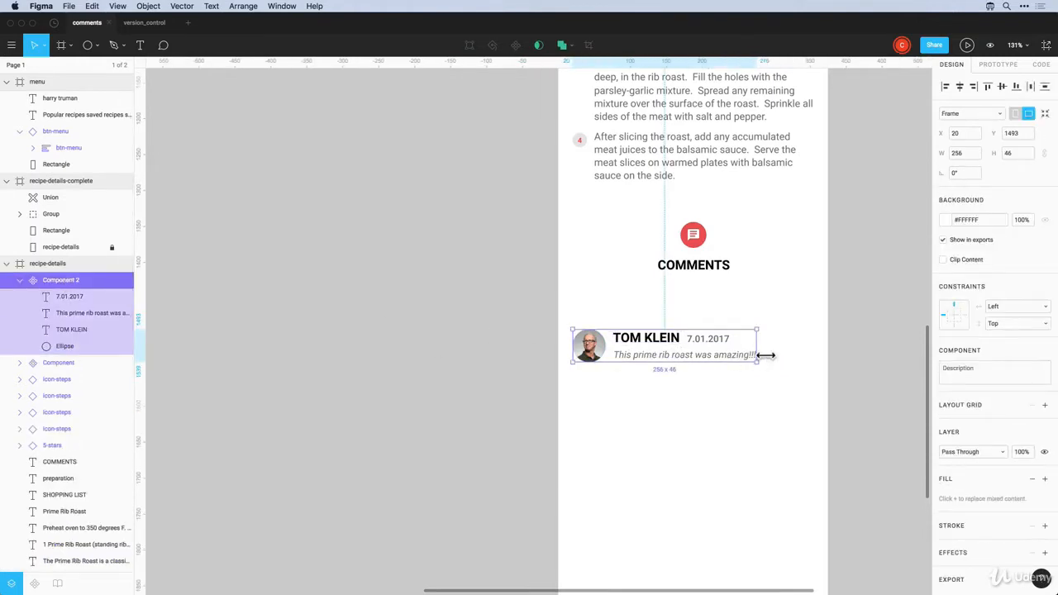
pyautogui.moveTo(765, 356); pyautogui.dragTo(818, 359)
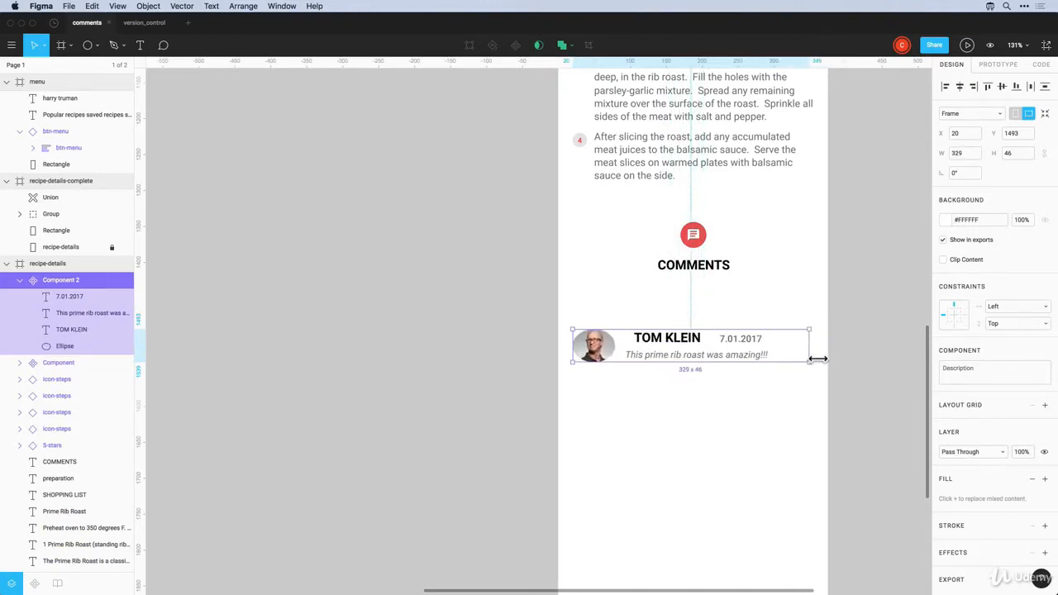
pyautogui.press('super+z')
pyautogui.press('super+z')
pyautogui.press('super+z')
pyautogui.press('super+z')
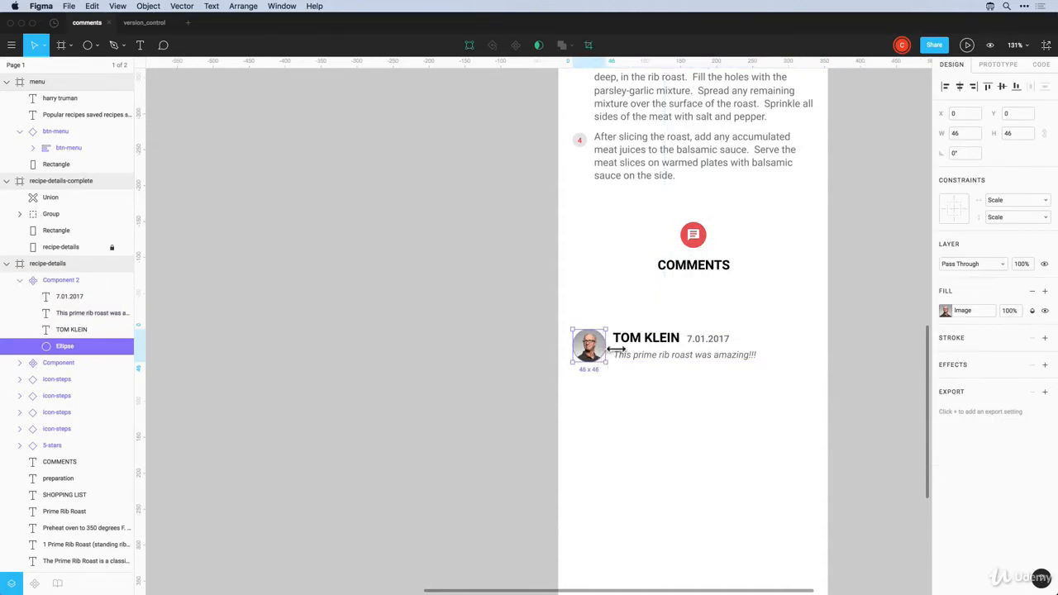
# Set the avatar circle's constraints to Left and Top inside the comment component
pyautogui.click(1002, 199)
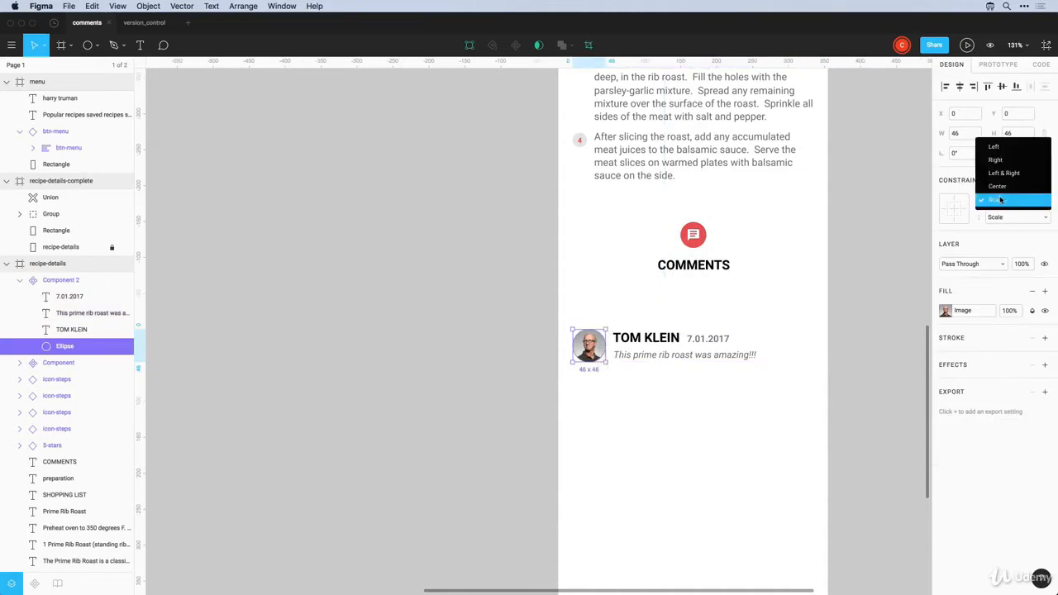
pyautogui.click(998, 148)
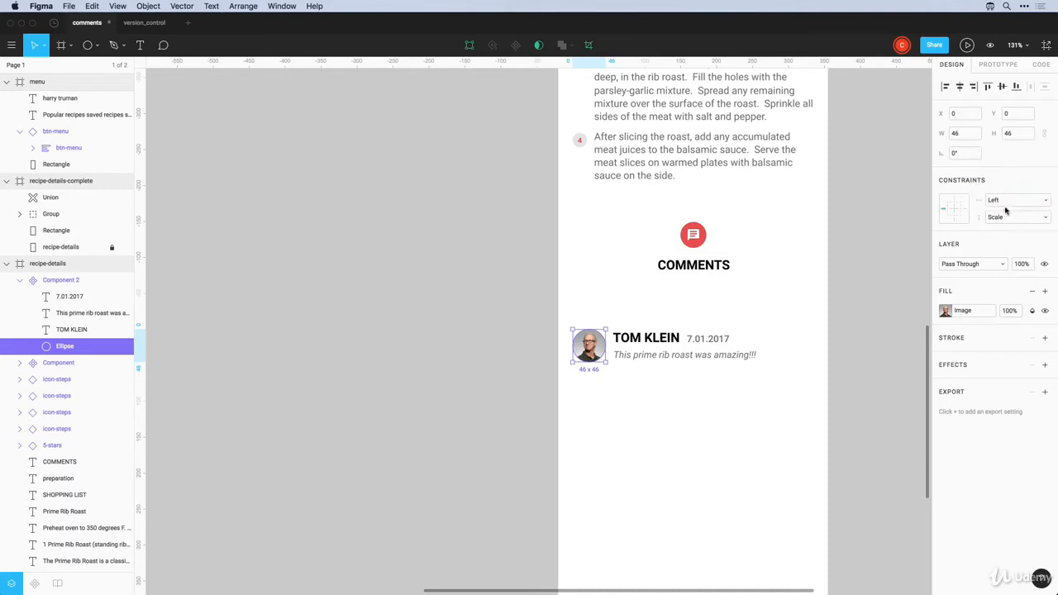
pyautogui.click(1003, 217)
pyautogui.click(1000, 164)
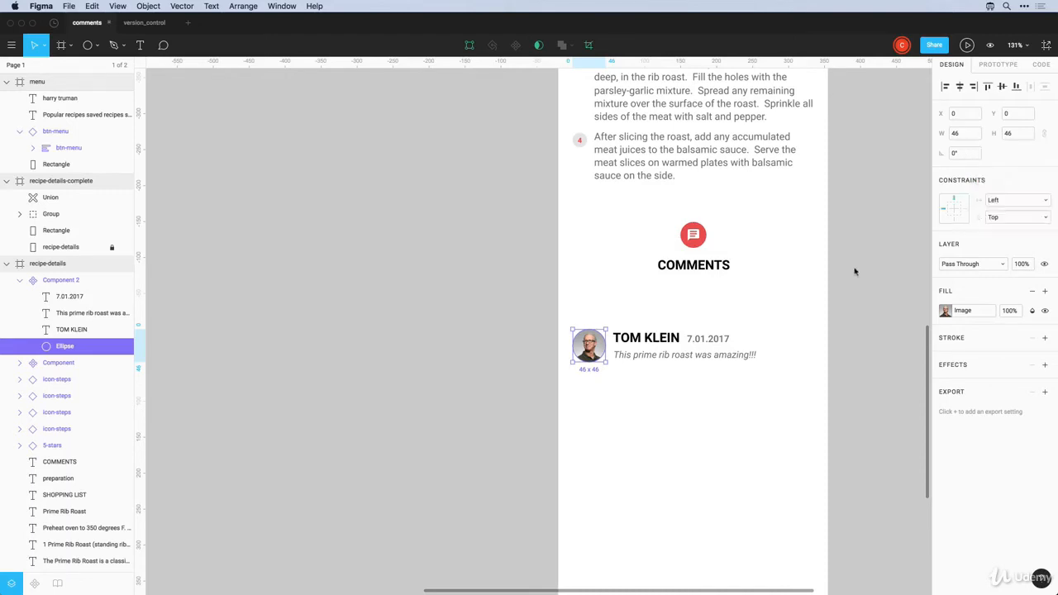
# Set the constraints of the commenter's name, date and comment text to Left and Top
pyautogui.click(652, 339)
pyautogui.keyDown('shift'); pyautogui.click(704, 339); pyautogui.keyUp('shift')
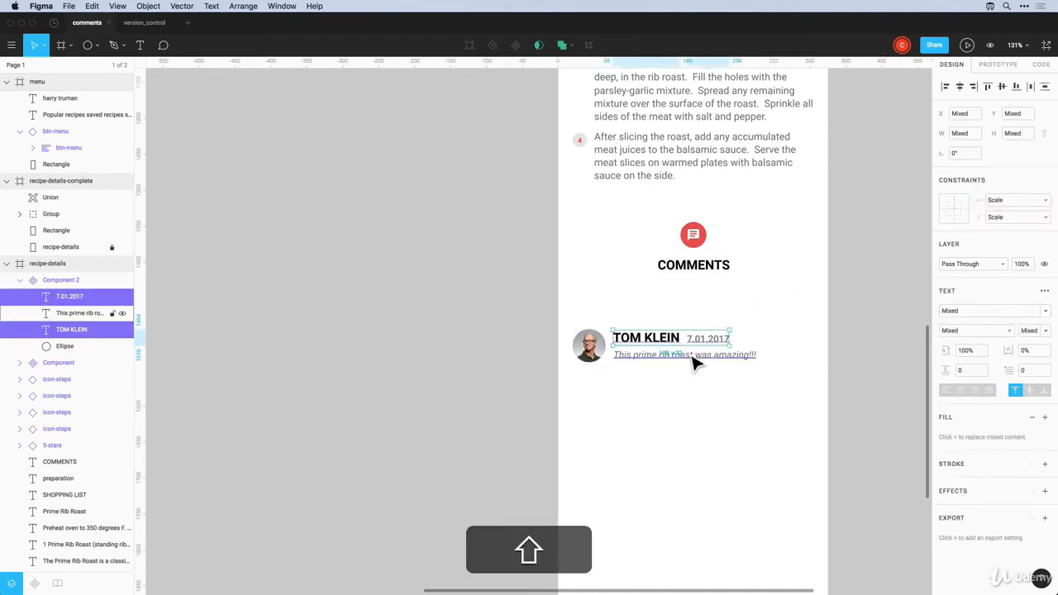
pyautogui.keyDown('shift'); pyautogui.click(692, 355); pyautogui.keyUp('shift')
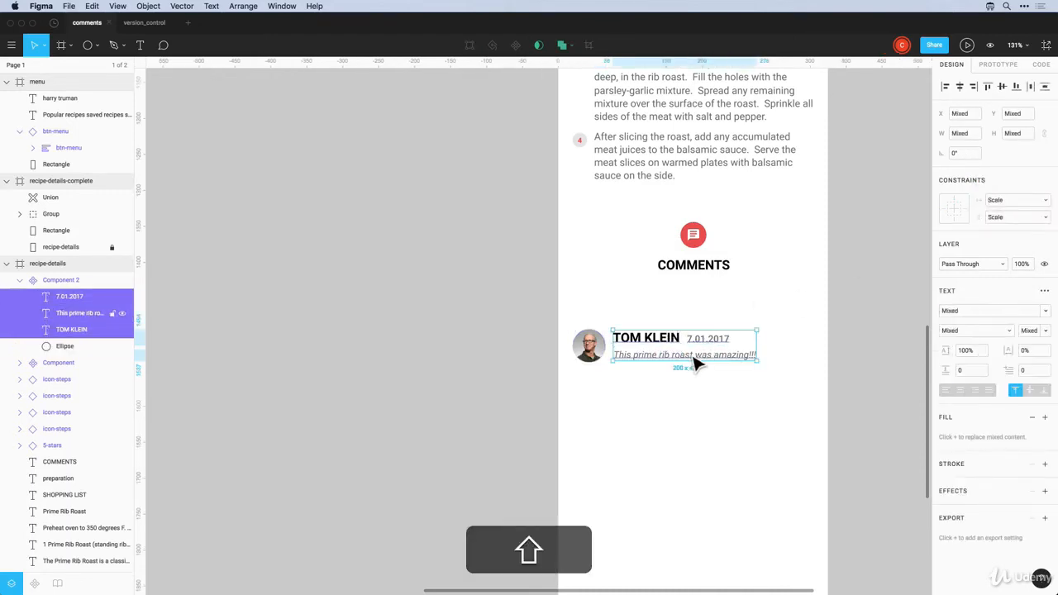
pyautogui.click(1000, 201)
pyautogui.click(999, 147)
pyautogui.click(1004, 216)
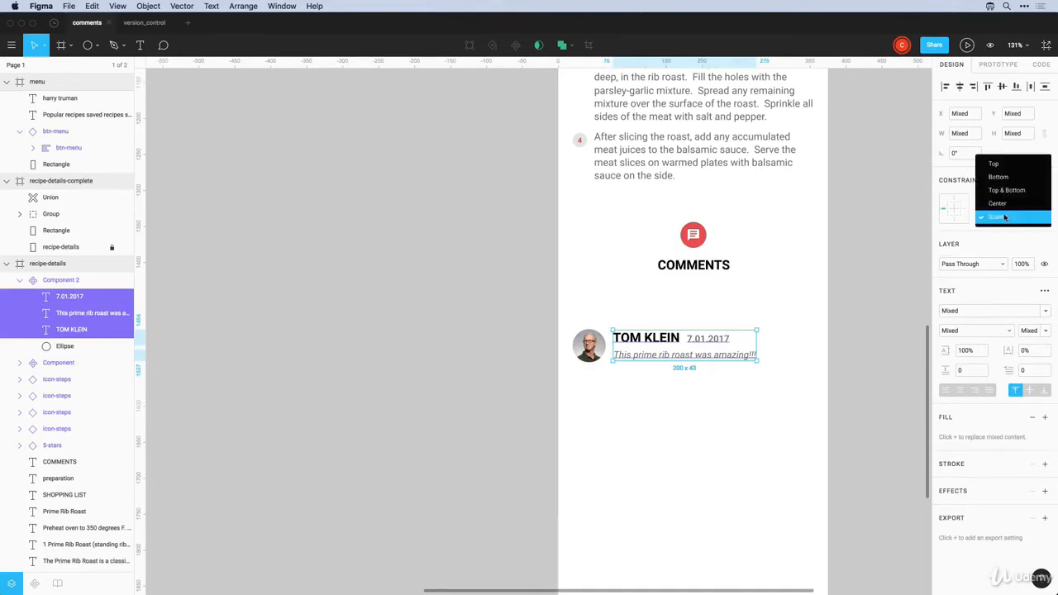
pyautogui.click(998, 165)
pyautogui.click(785, 380)
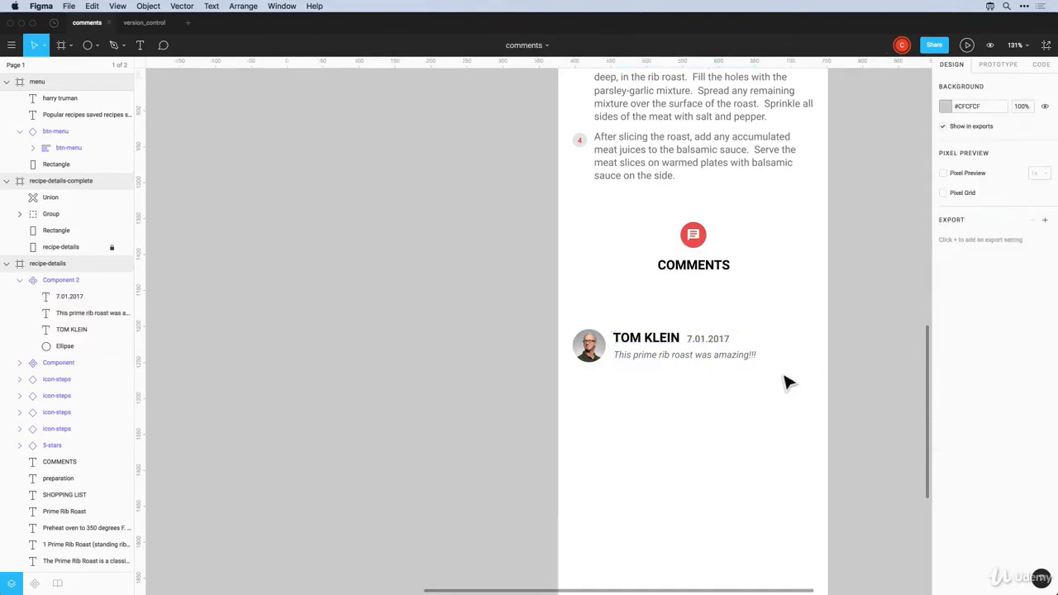
# Set the italic comment text's horizontal constraint to Left & Right
pyautogui.keyDown('super'); pyautogui.click(729, 367); pyautogui.keyUp('super')
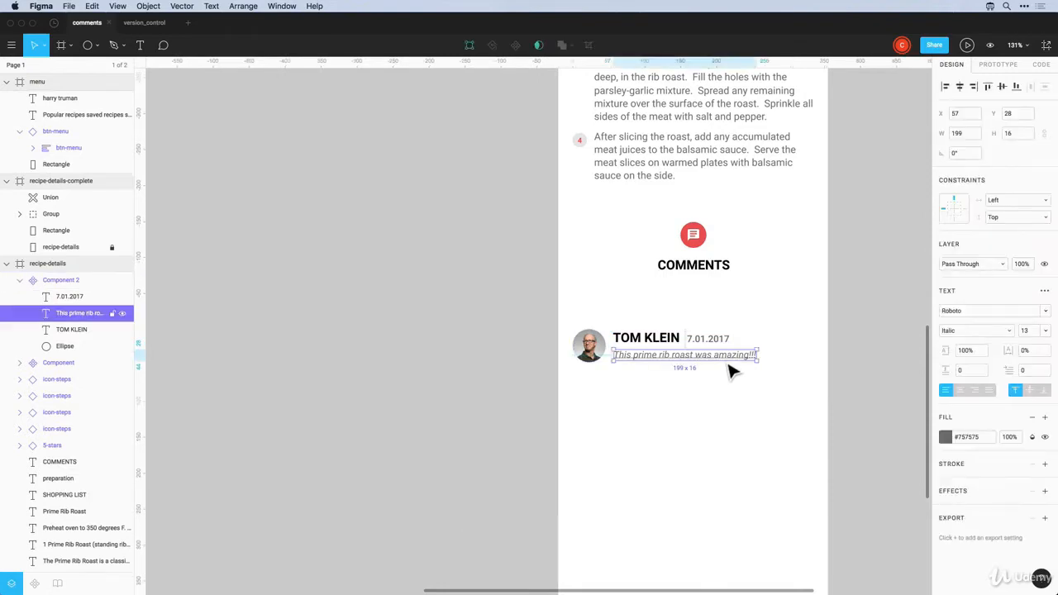
pyautogui.click(996, 208)
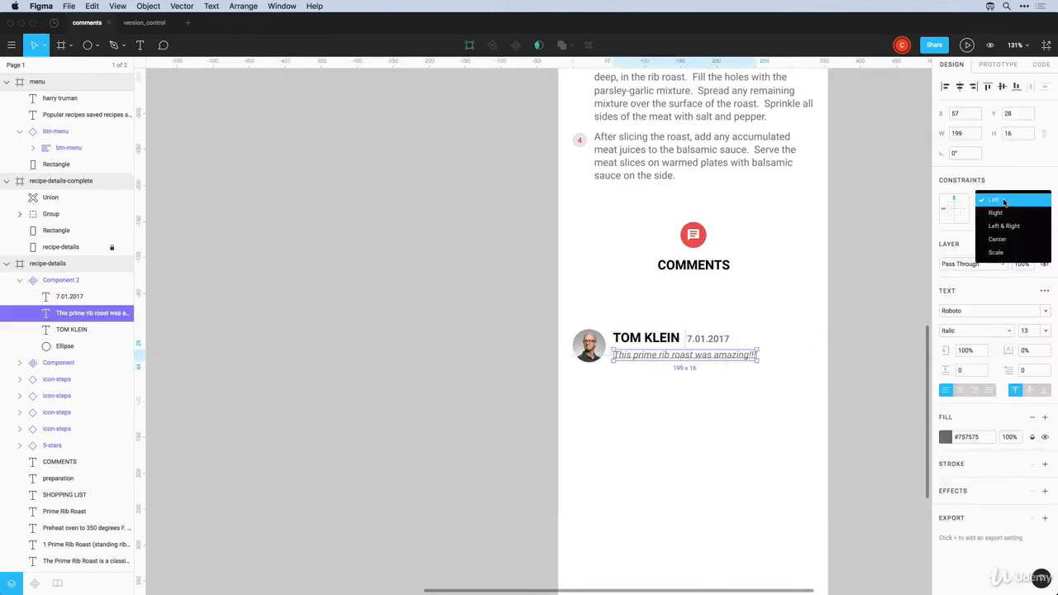
pyautogui.click(1002, 218)
pyautogui.click(711, 407)
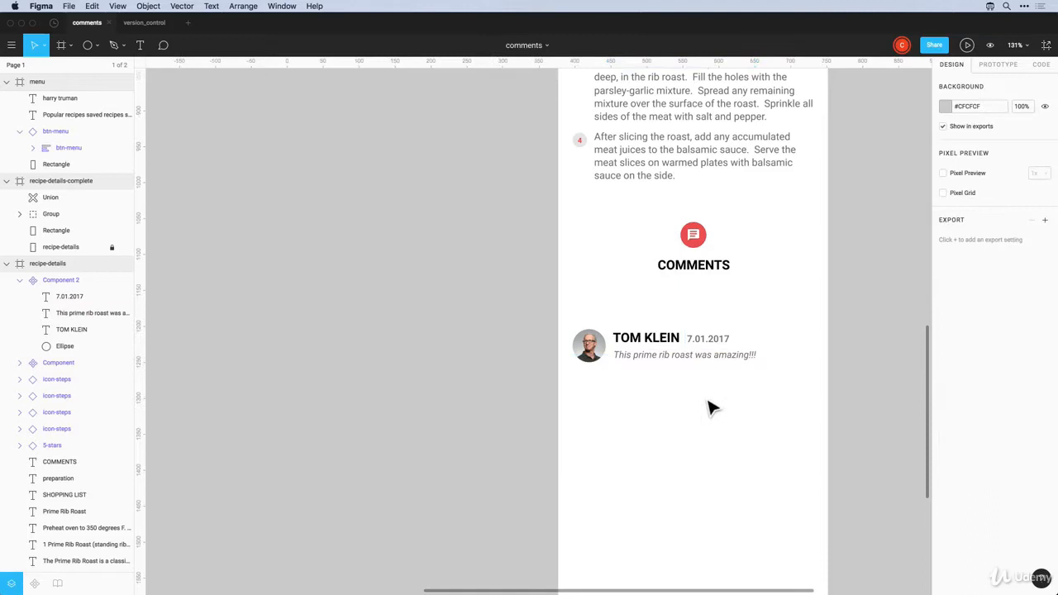
# Widen the comment component to 335 px by extending its right edge toward the frame's edge
pyautogui.click(699, 363)
pyautogui.moveTo(760, 355); pyautogui.dragTo(824, 357)
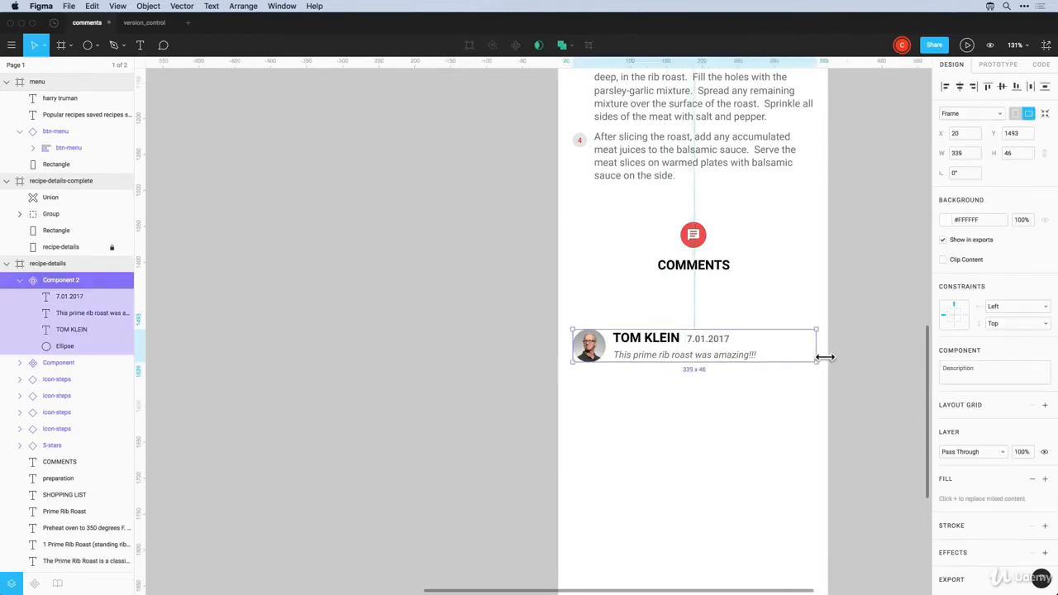
pyautogui.press('alt')
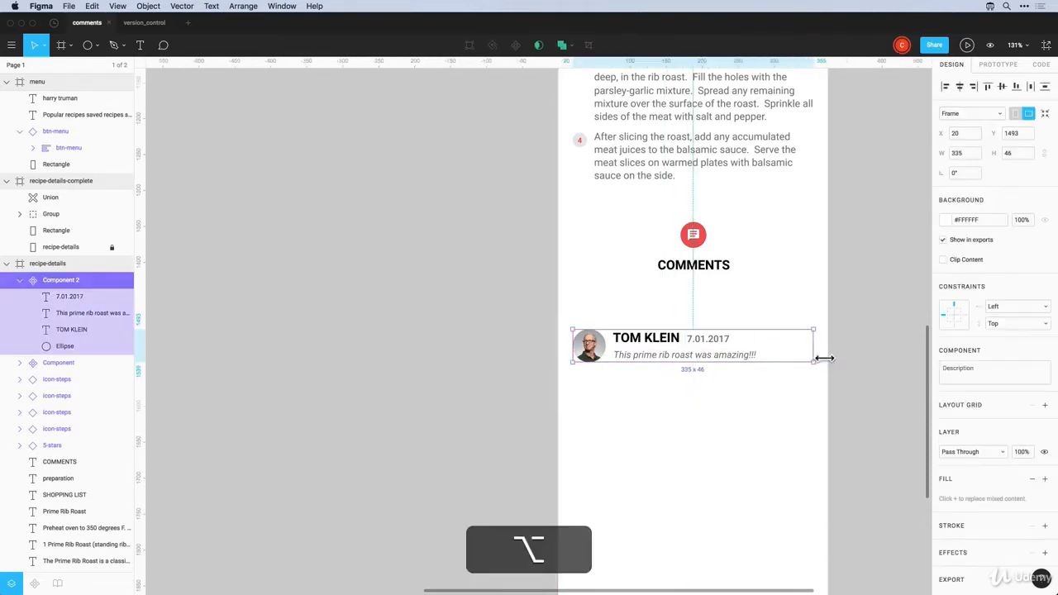
# Place a duplicate of the comment component directly below the original, aligned at X 20 and Y 1559
pyautogui.moveTo(770, 369)
pyautogui.mouseDown()
pyautogui.moveTo(767, 408)
pyautogui.moveTo(768, 361)
pyautogui.moveTo(764, 386)
pyautogui.mouseUp()
pyautogui.press('super+z')
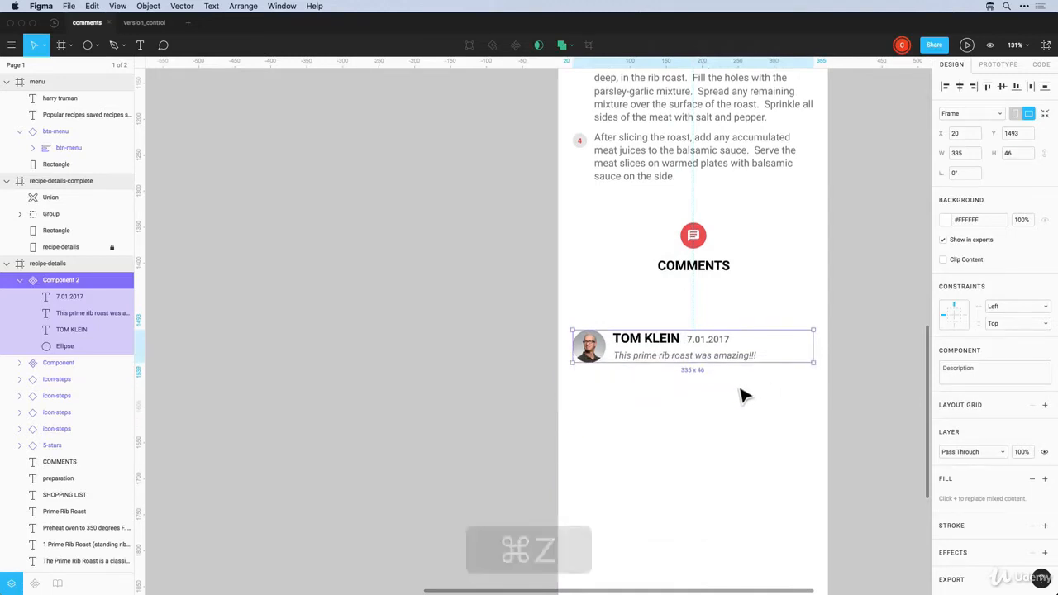
pyautogui.click(739, 397)
pyautogui.press('alt')
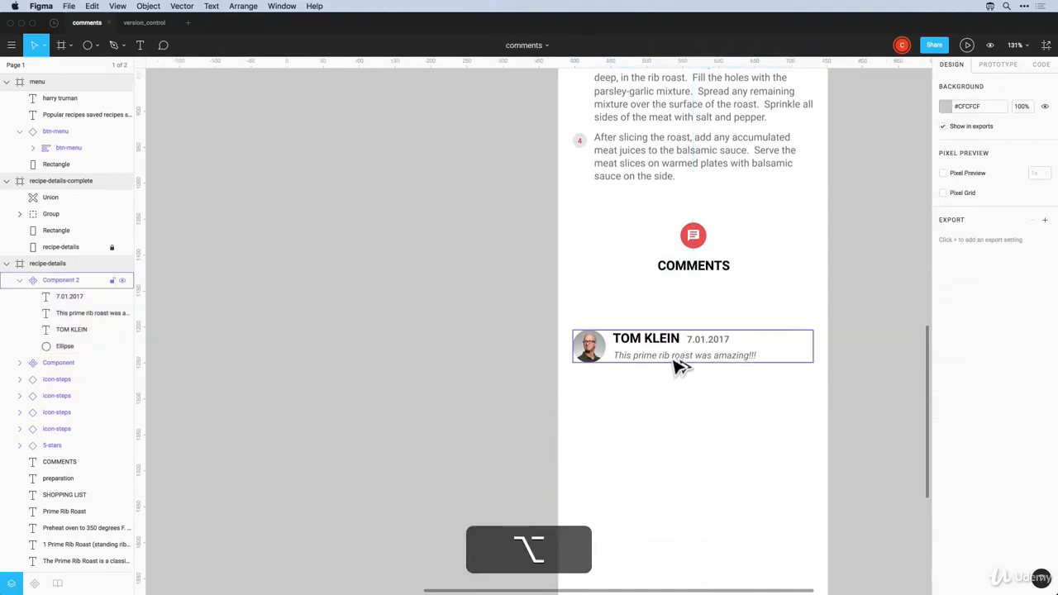
pyautogui.moveTo(661, 354); pyautogui.dragTo(638, 392)
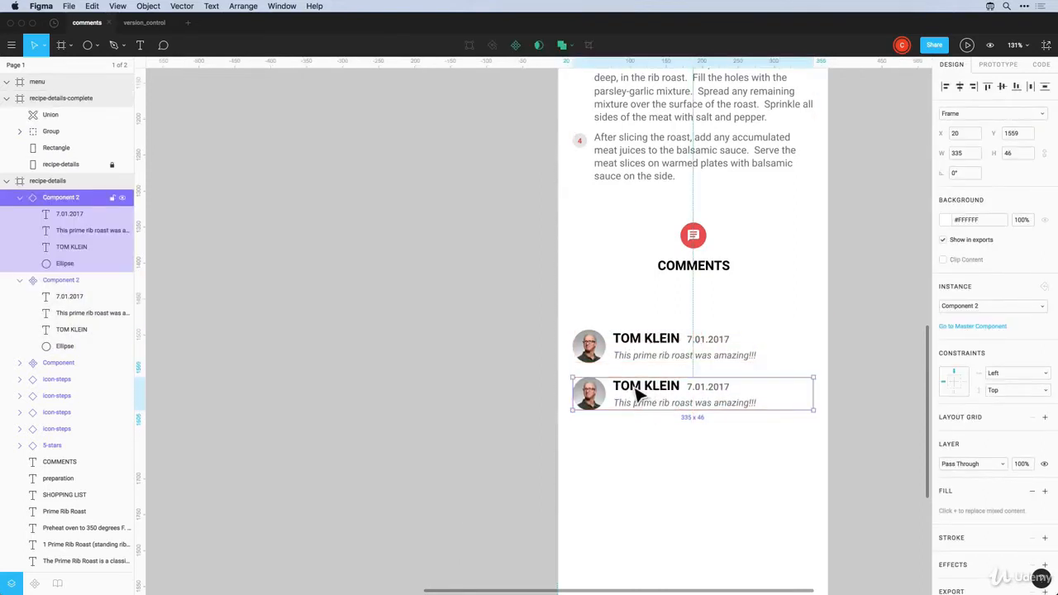
# Replace the commenter's name in the lower comment copy with a different, longer full name
pyautogui.doubleClick(637, 394)
pyautogui.doubleClick(628, 386)
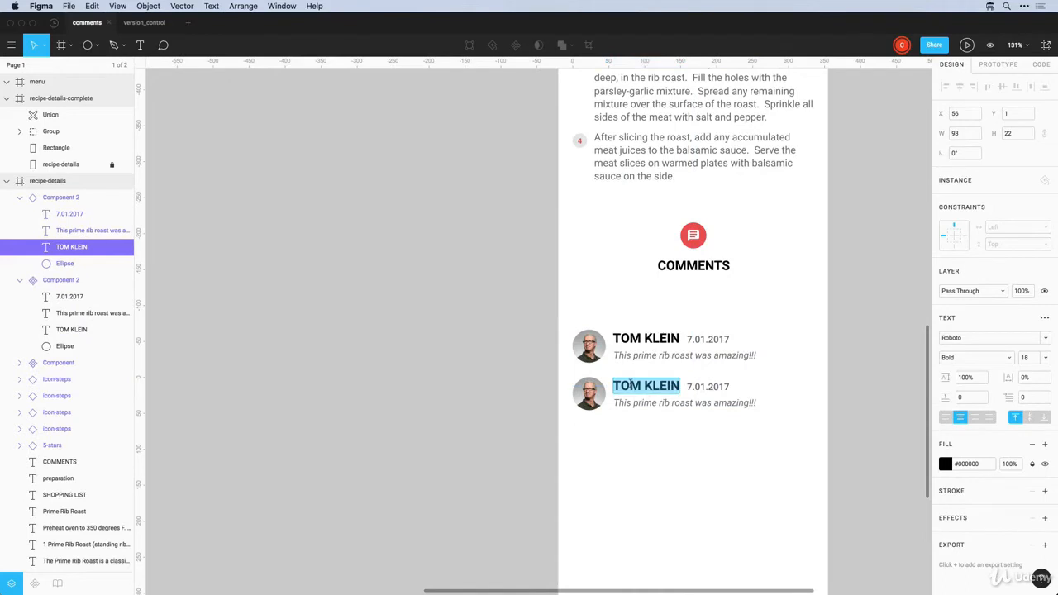
pyautogui.write('SALLY P')
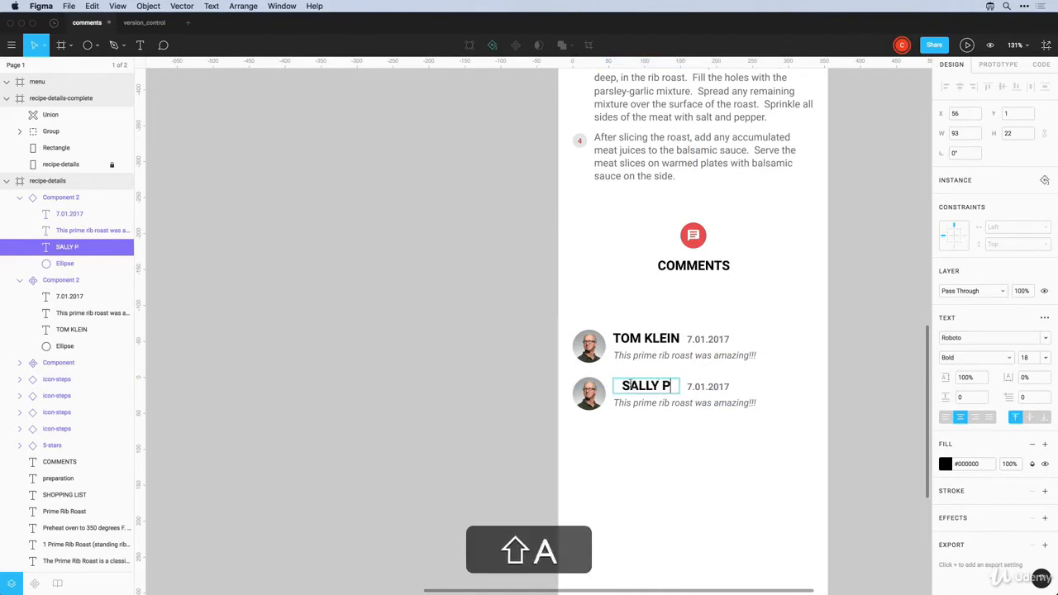
pyautogui.write('ARKED')
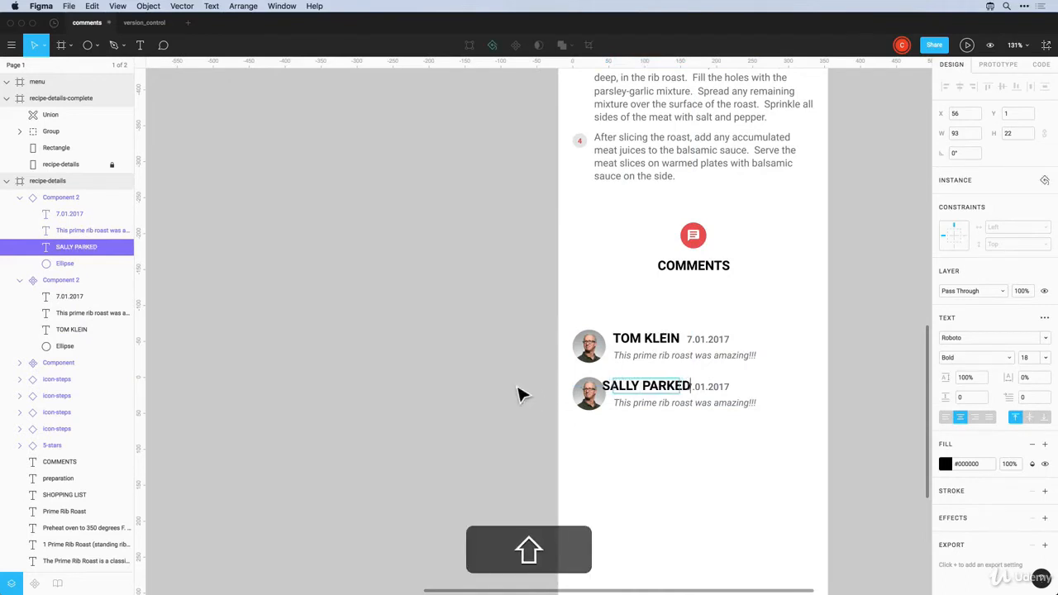
# Left-align the commenter's name text in the master comment component
pyautogui.click(643, 345)
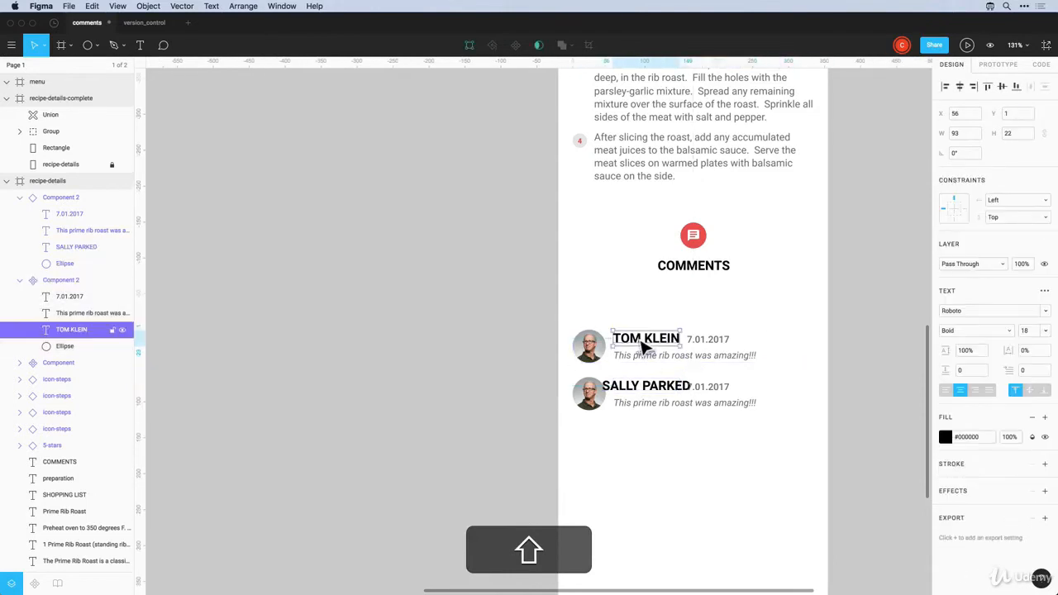
pyautogui.click(946, 390)
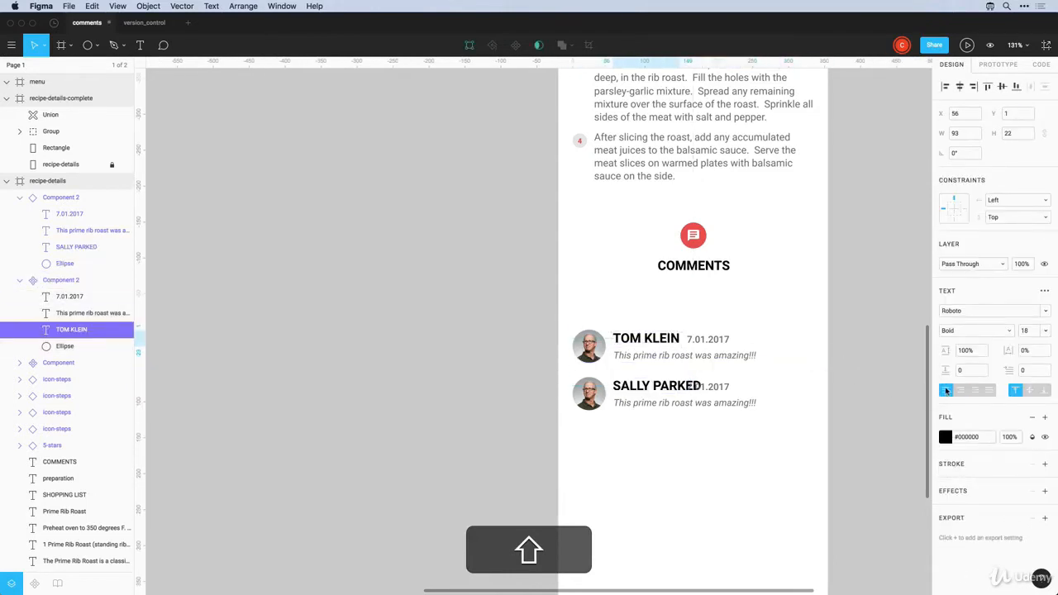
pyautogui.click(715, 395)
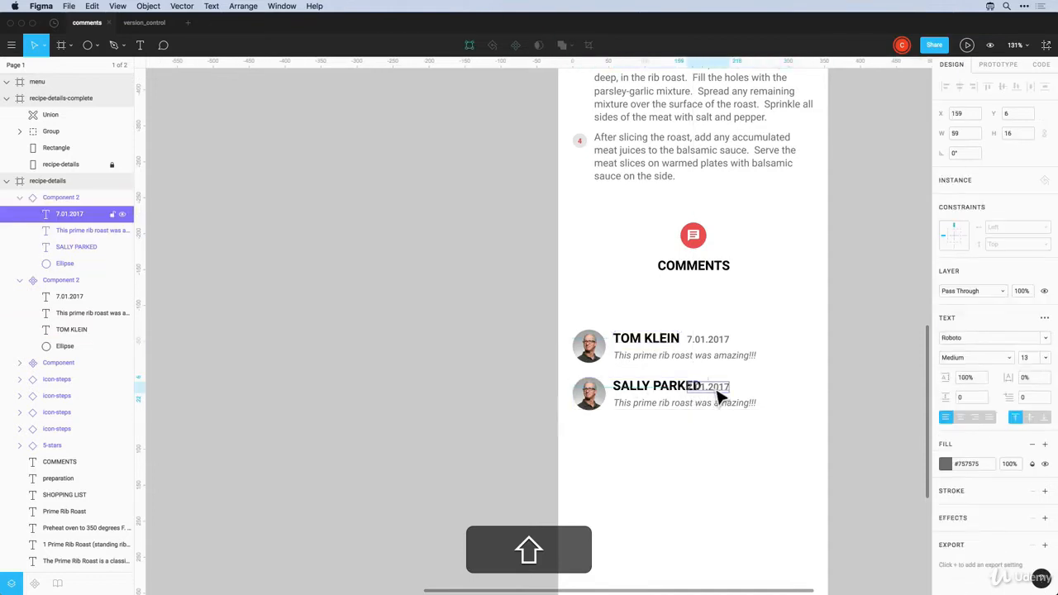
pyautogui.moveTo(716, 390); pyautogui.dragTo(730, 389)
pyautogui.press('super+z')
# Move the date in the master comment component 60 px to the right, to X 219
pyautogui.click(714, 351)
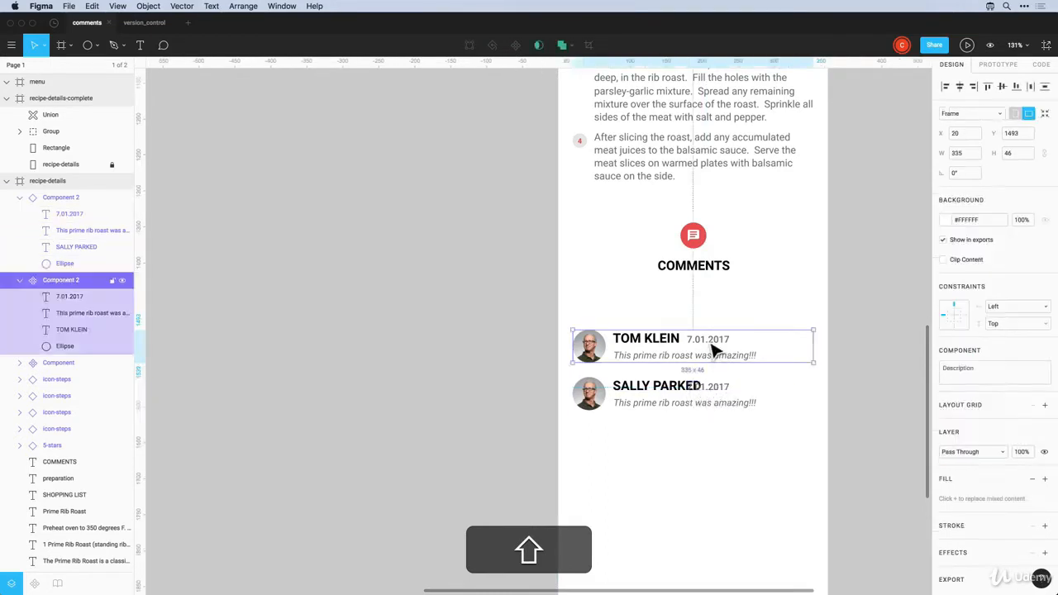
pyautogui.click(714, 351)
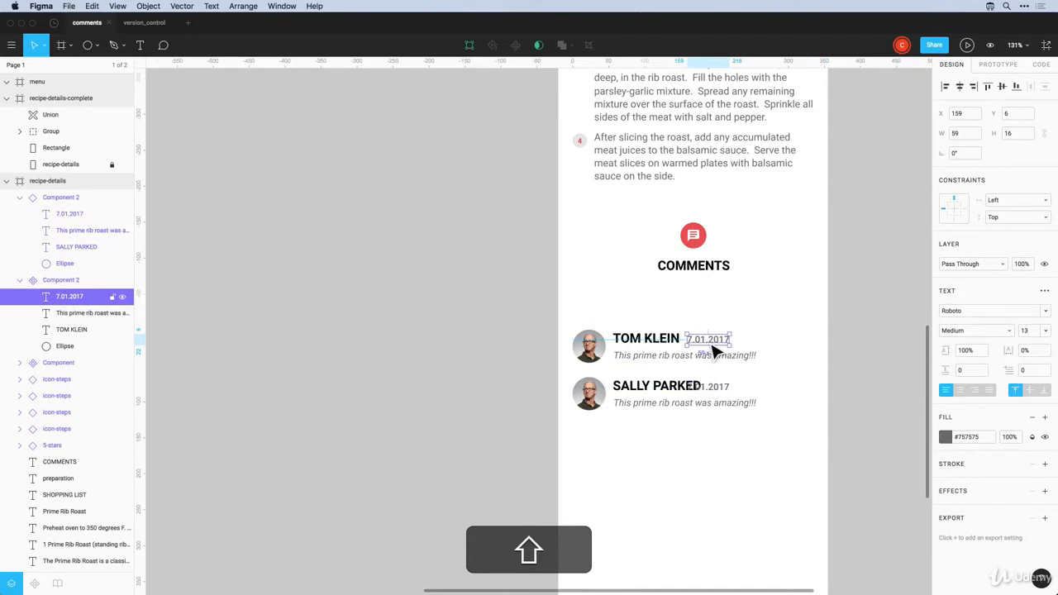
pyautogui.hotkey('shift', 'Right')
pyautogui.hotkey('shift', 'Right')
pyautogui.hotkey('shift', 'Right')
pyautogui.hotkey('shift', 'Right')
pyautogui.hotkey('shift', 'Right')
pyautogui.hotkey('shift', 'Right')
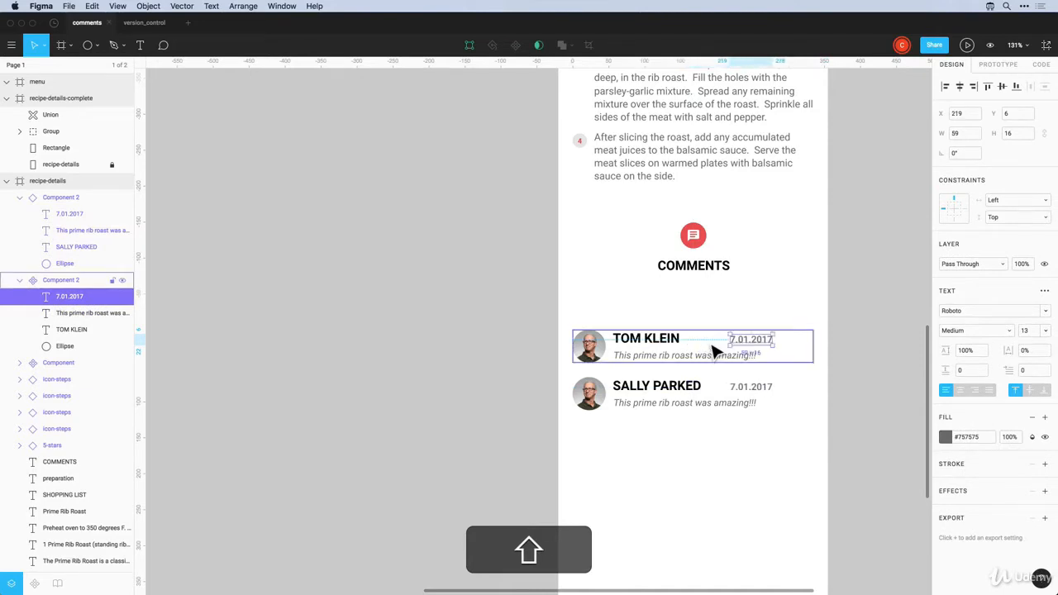
# Correct the last letter of the commenter's surname in the lower comment to R
pyautogui.doubleClick(699, 386)
pyautogui.write('R')
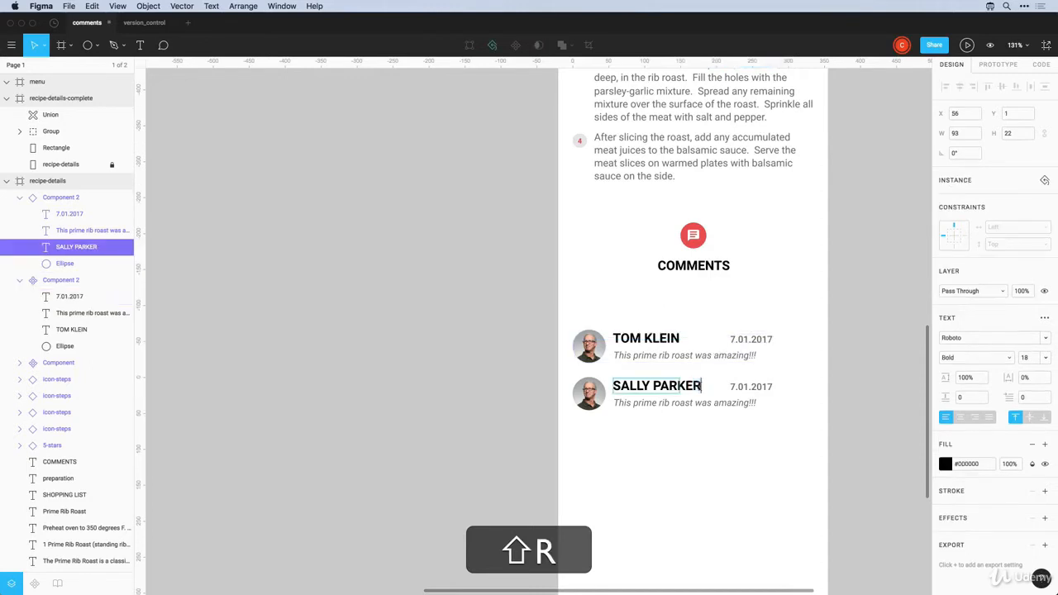
# Replace the lower comment's text with a four-line comment starting "I was amazed at how little preparation this took. Just rub on the herbs and butter"
pyautogui.doubleClick(664, 404)
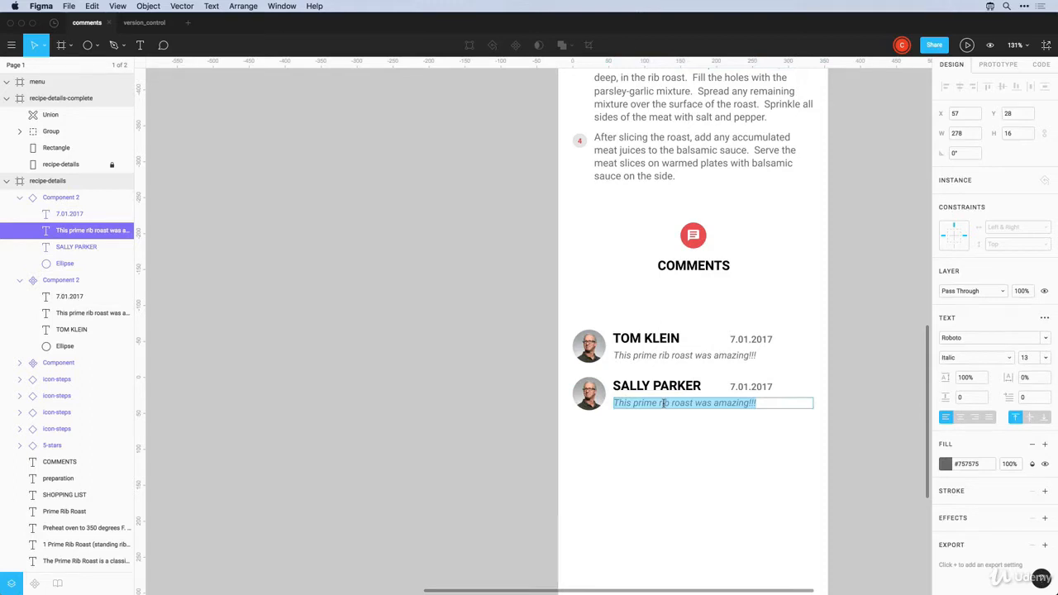
pyautogui.write('I was amazed at how little preparation this took. Just rub on the herbs and butter, let it sit for a few hours and you have an amazing piece of meat!')
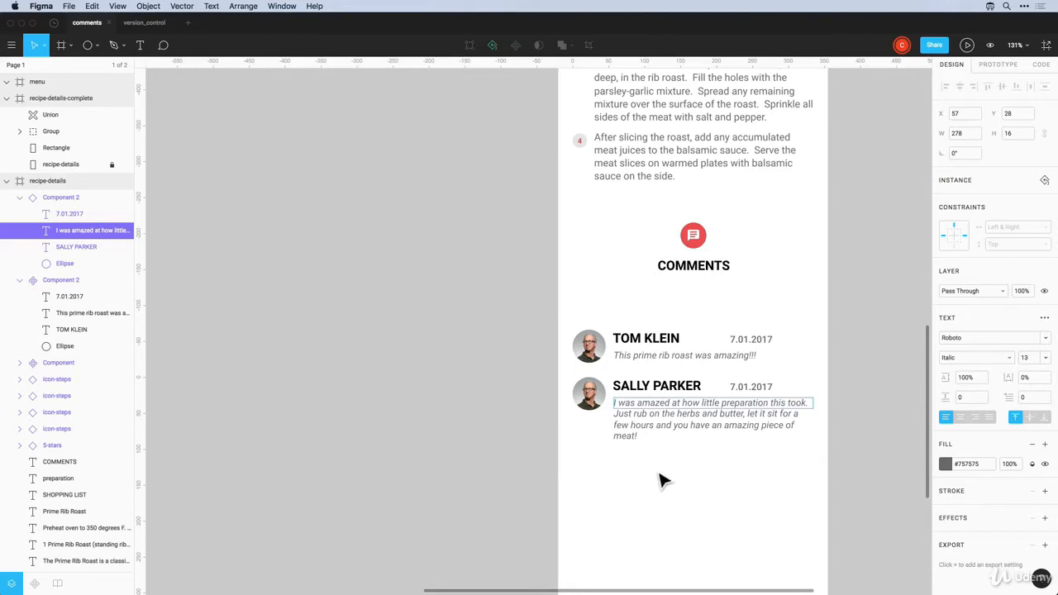
pyautogui.press('Escape')
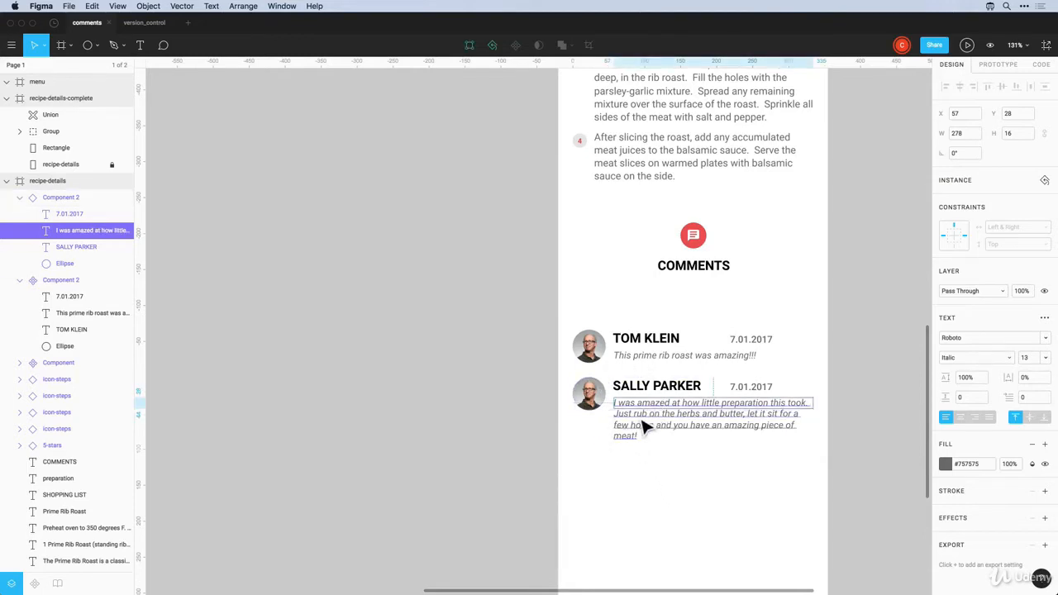
pyautogui.click(647, 497)
# Replace the avatar image fill in the lower comment with avatar-3.png from the assets folder
pyautogui.doubleClick(600, 400)
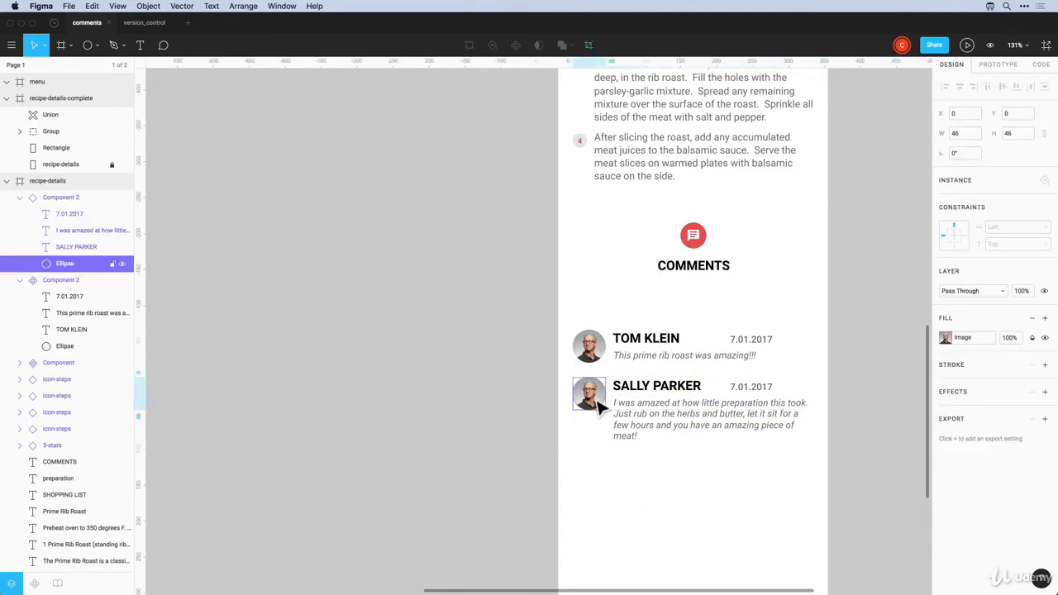
pyautogui.click(945, 339)
pyautogui.click(868, 415)
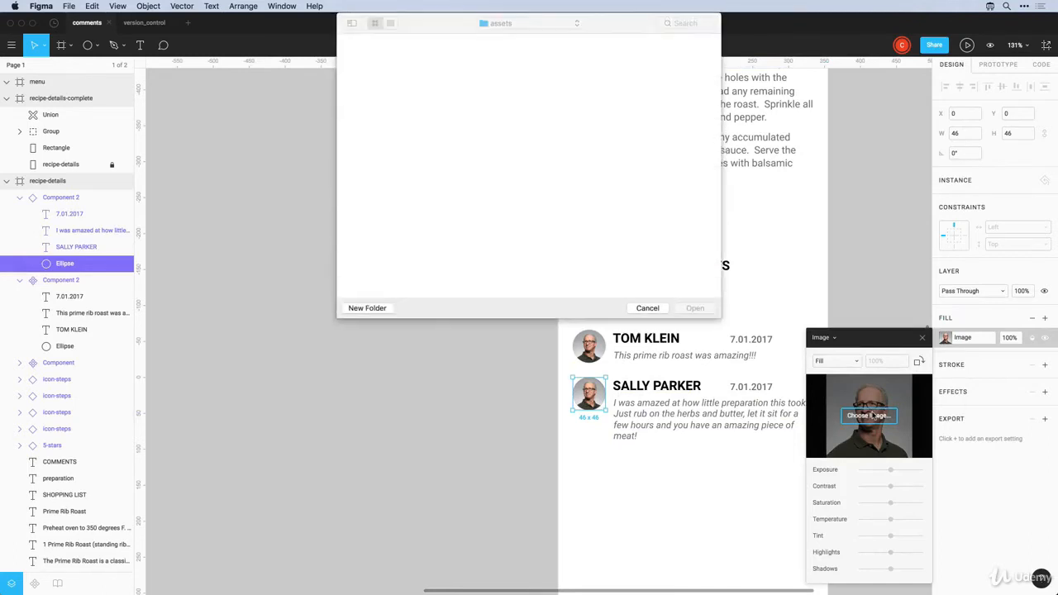
pyautogui.click(626, 59)
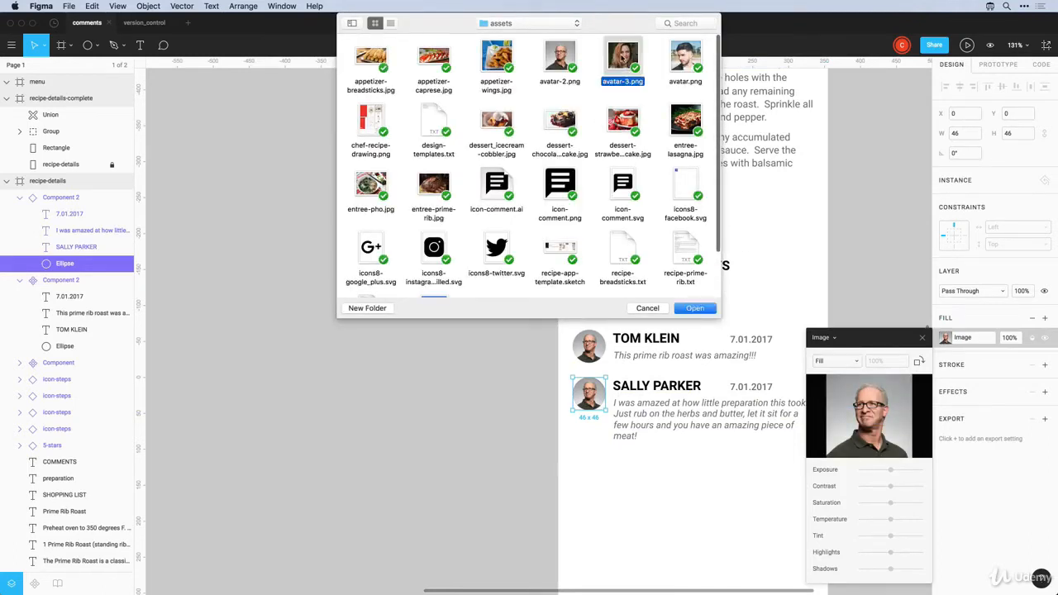
pyautogui.click(697, 309)
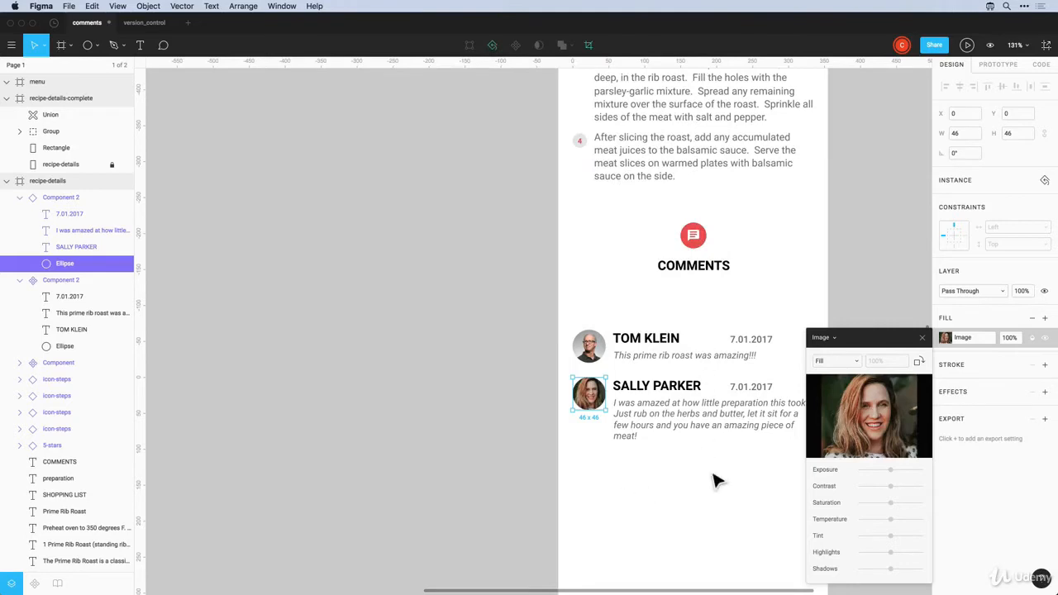
pyautogui.click(922, 337)
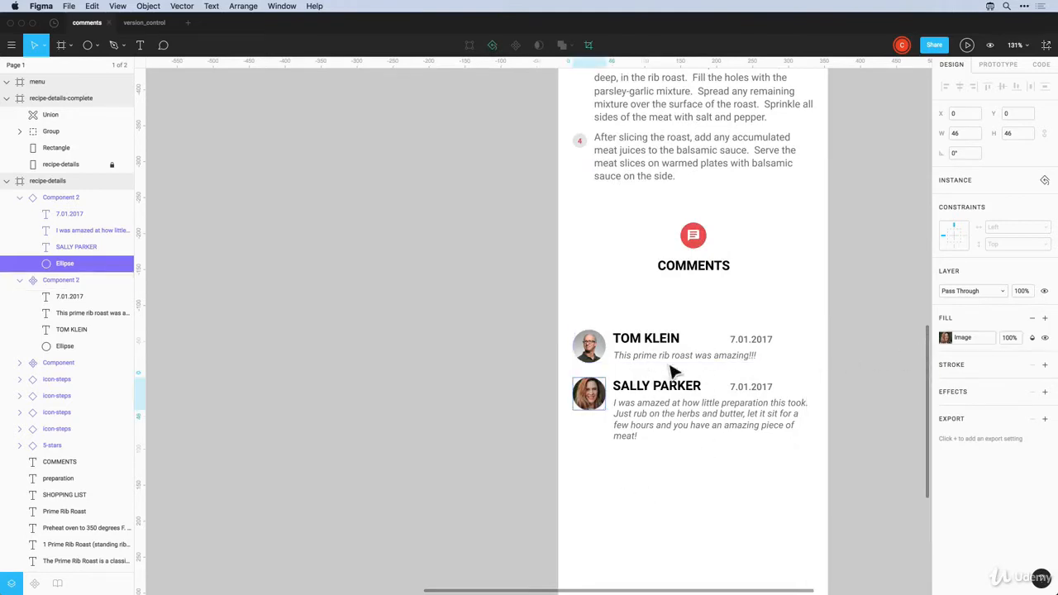
# Set the font weight of the commenter's name in the master comment component to Black
pyautogui.doubleClick(645, 346)
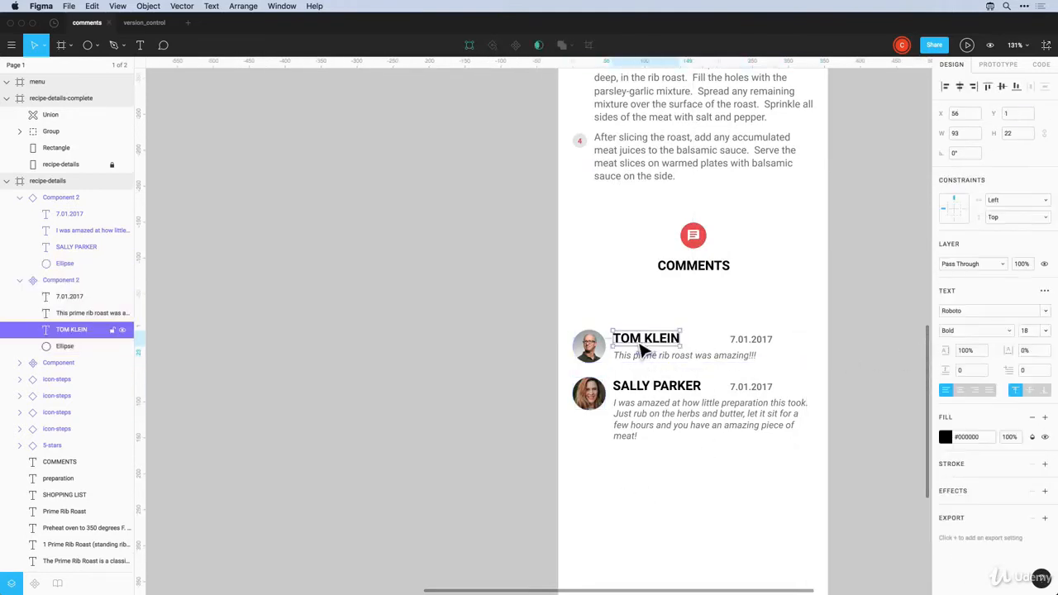
pyautogui.click(979, 330)
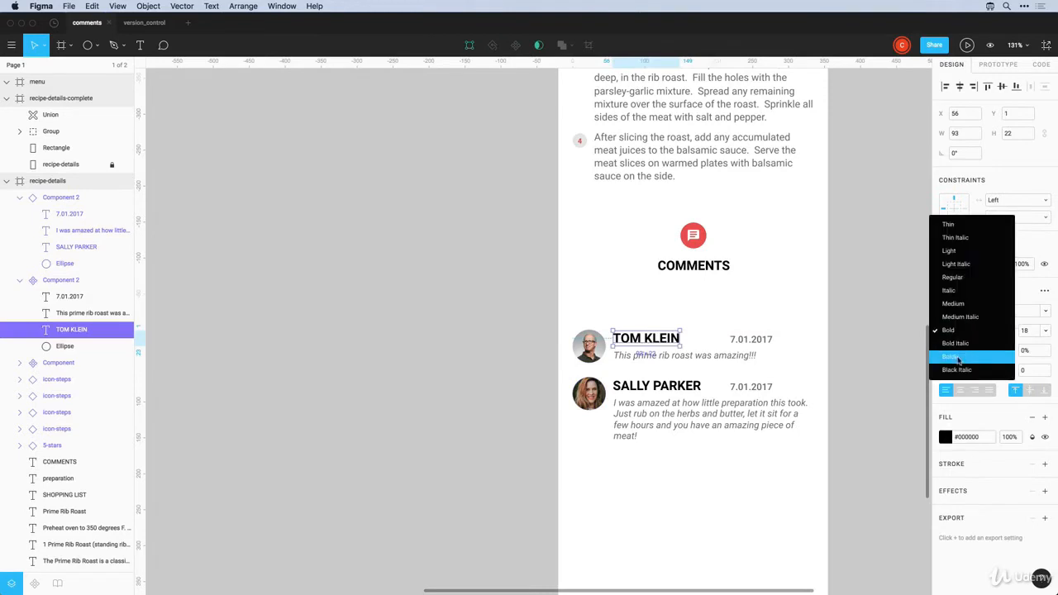
pyautogui.click(957, 356)
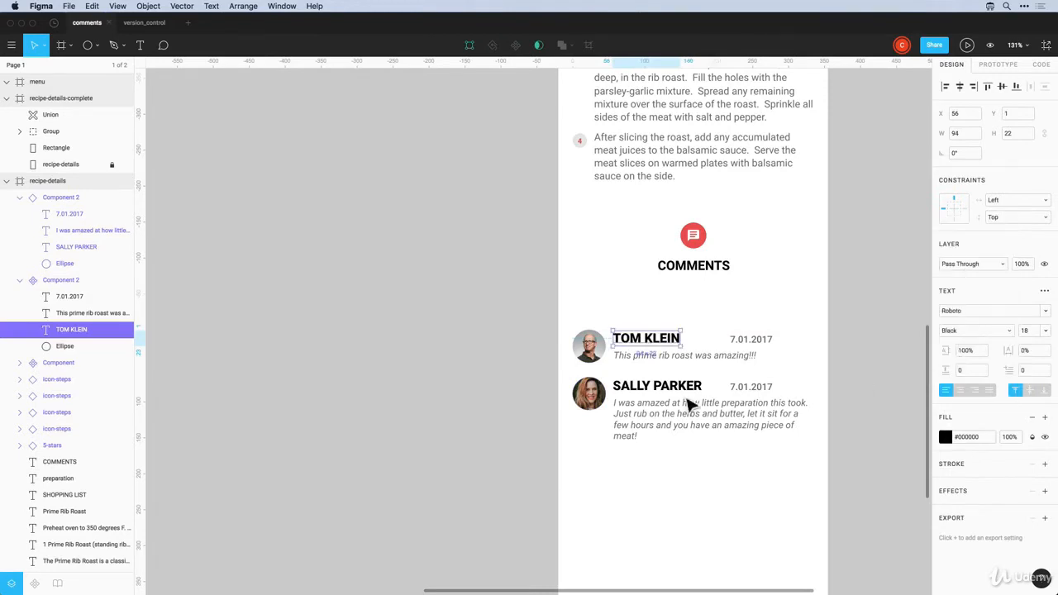
pyautogui.click(685, 487)
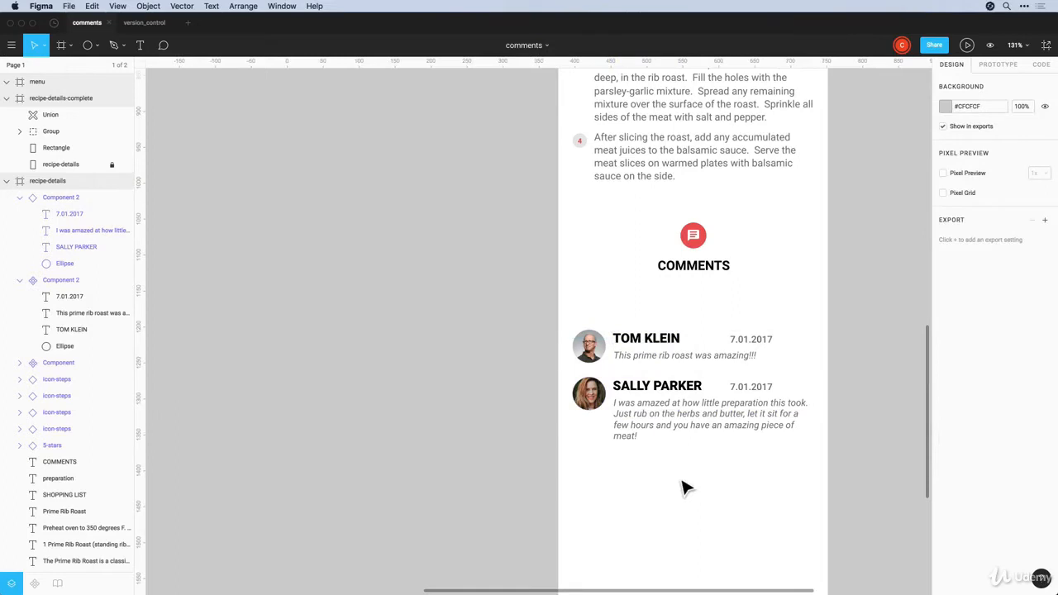
# Move the lower comment down to X 21, Y 1606, leaving more space below the first comment
pyautogui.moveTo(642, 403); pyautogui.dragTo(639, 448)
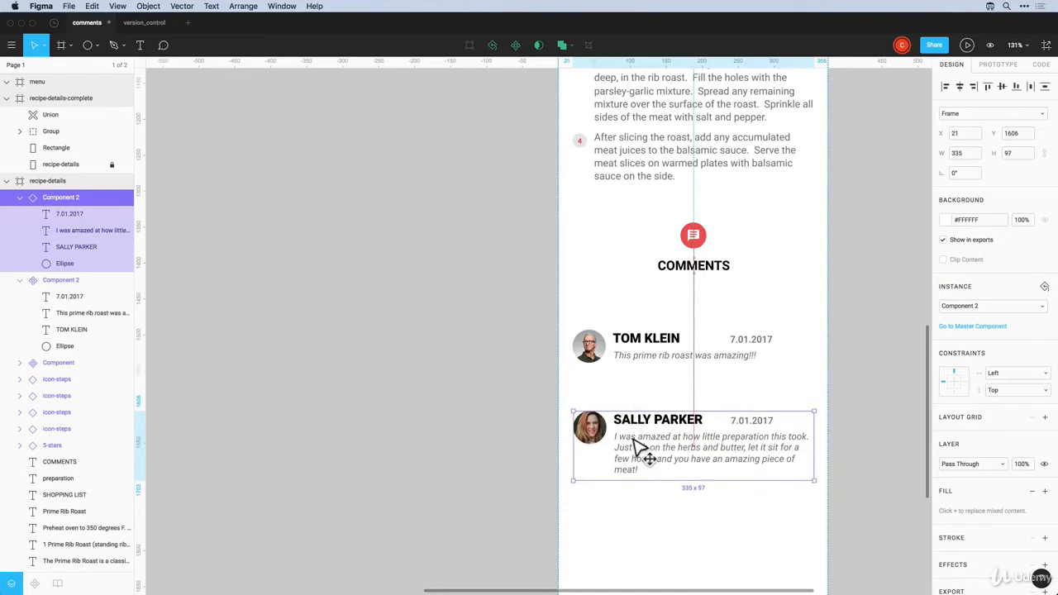
# Insert an instance of the 5-stars component into the master comment, between the name and the date
pyautogui.doubleClick(637, 344)
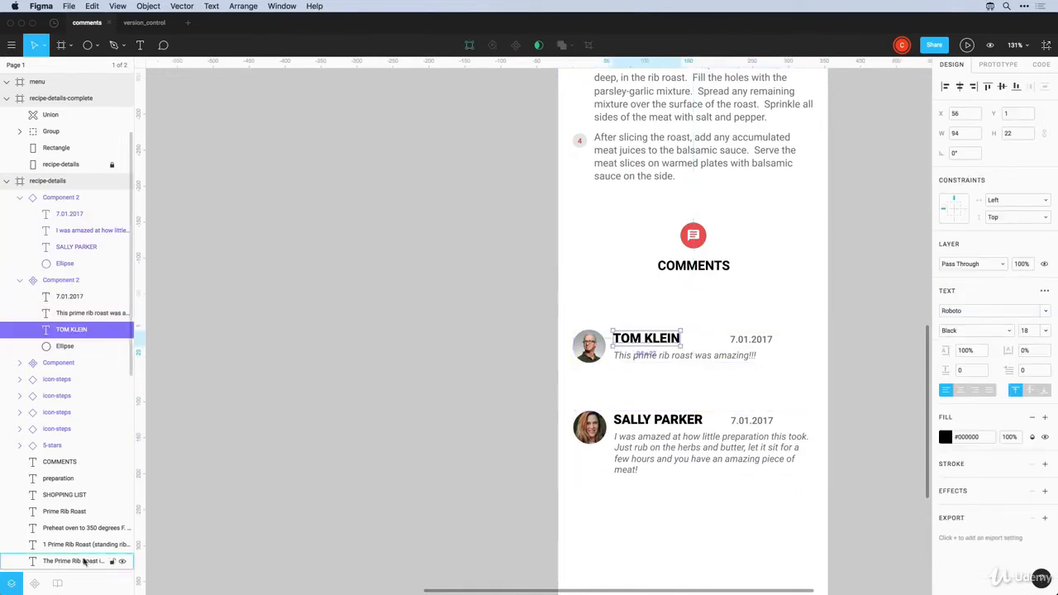
pyautogui.click(34, 583)
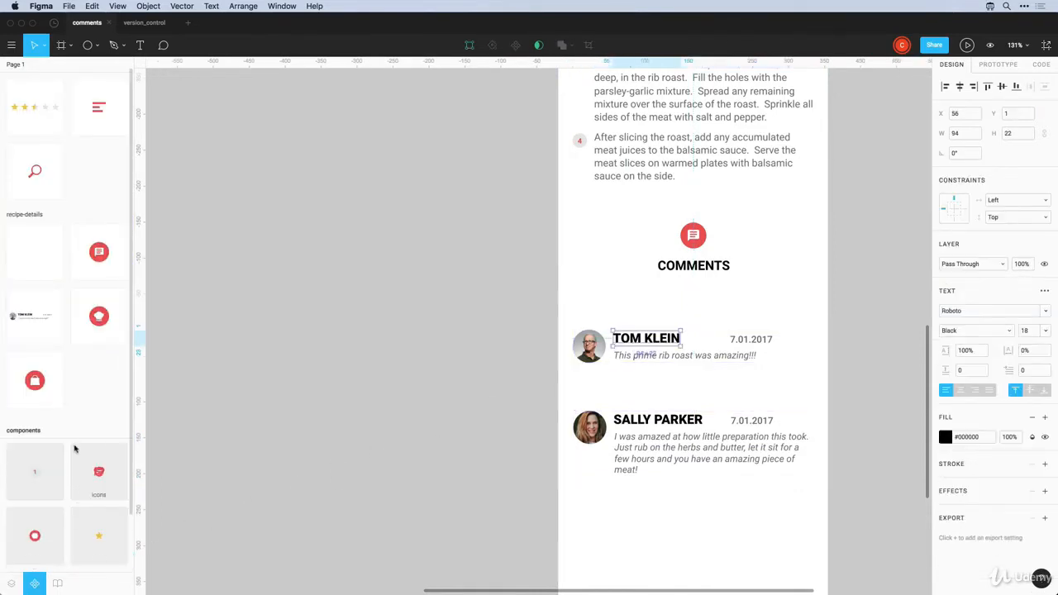
pyautogui.moveTo(29, 109); pyautogui.dragTo(701, 350)
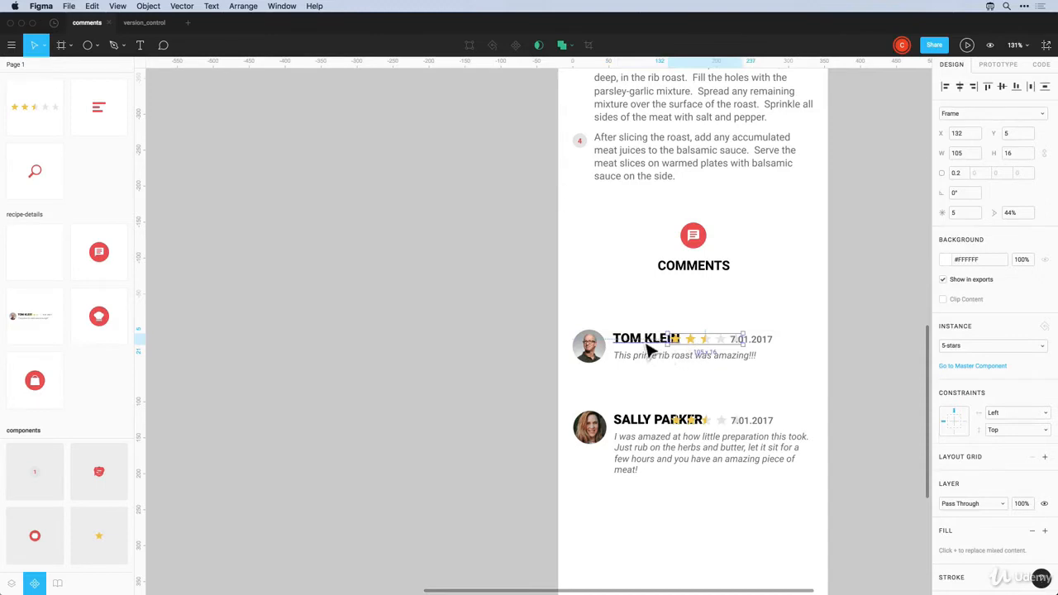
# Move the master comment's name, date and comment text down about 30 px and place the stars above the name at X 56, Y 0
pyautogui.click(650, 345)
pyautogui.keyDown('shift'); pyautogui.click(751, 342); pyautogui.keyUp('shift')
pyautogui.keyDown('shift'); pyautogui.click(739, 362); pyautogui.keyUp('shift')
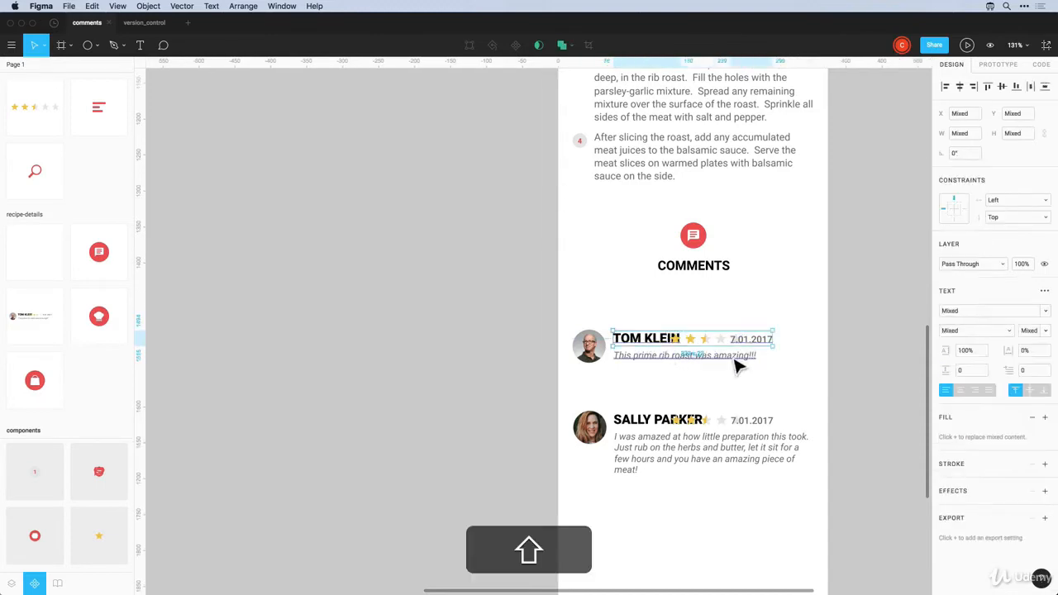
pyautogui.hotkey('shift', 'Down')
pyautogui.hotkey('shift', 'Down')
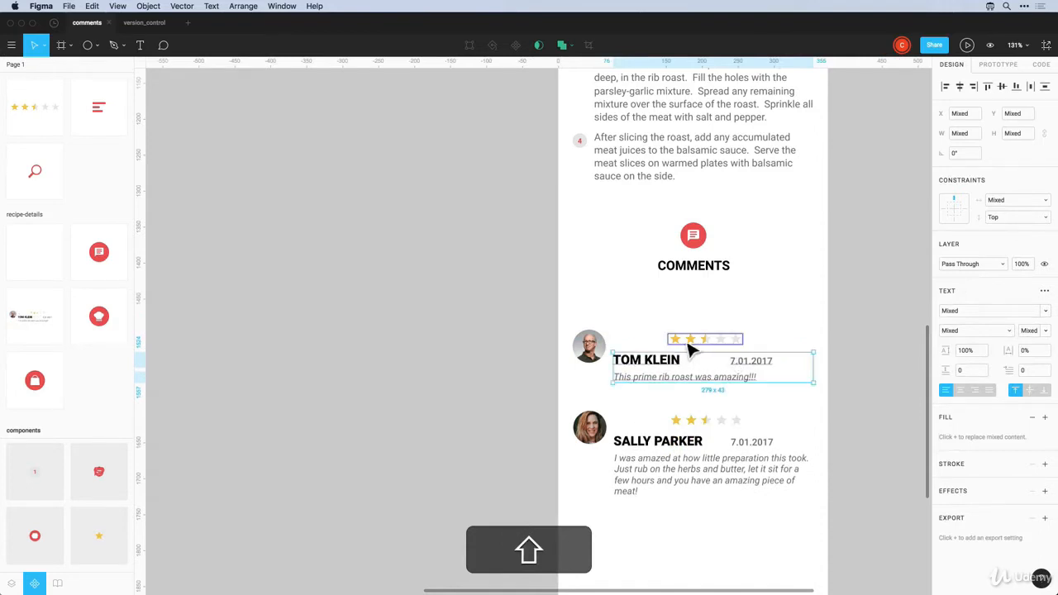
pyautogui.moveTo(690, 345); pyautogui.dragTo(635, 344)
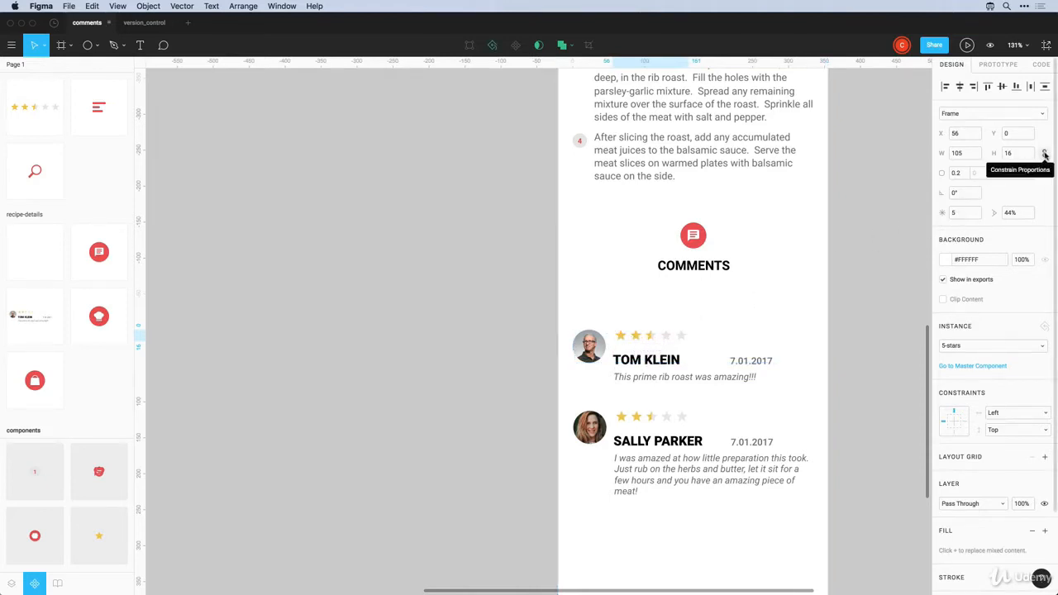
# Constrain the star rating's proportions and shrink it with the Scale tool to about 72 × 11 px
pyautogui.click(1043, 154)
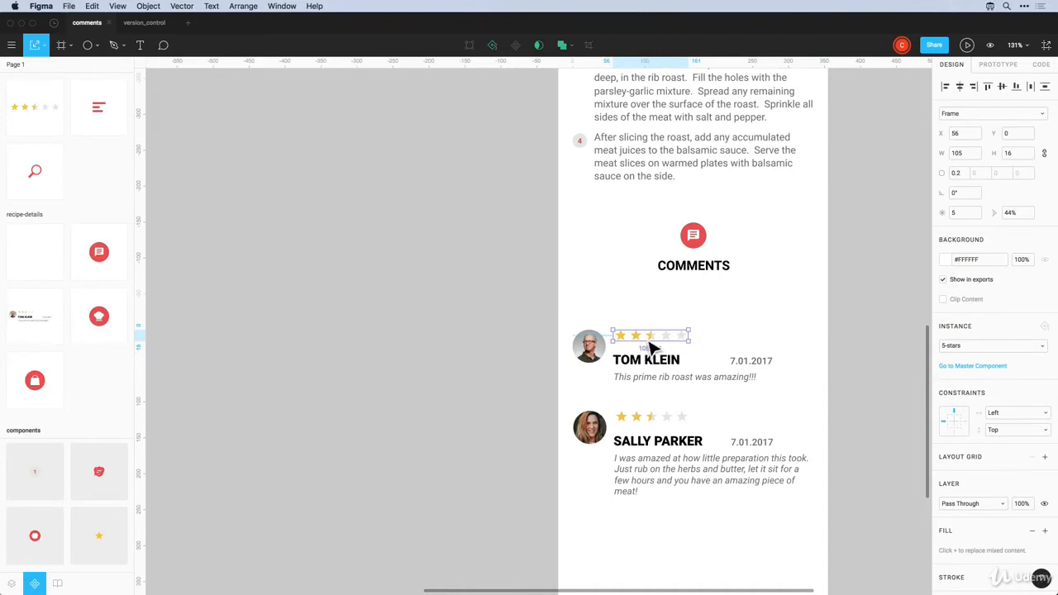
pyautogui.click(44, 46)
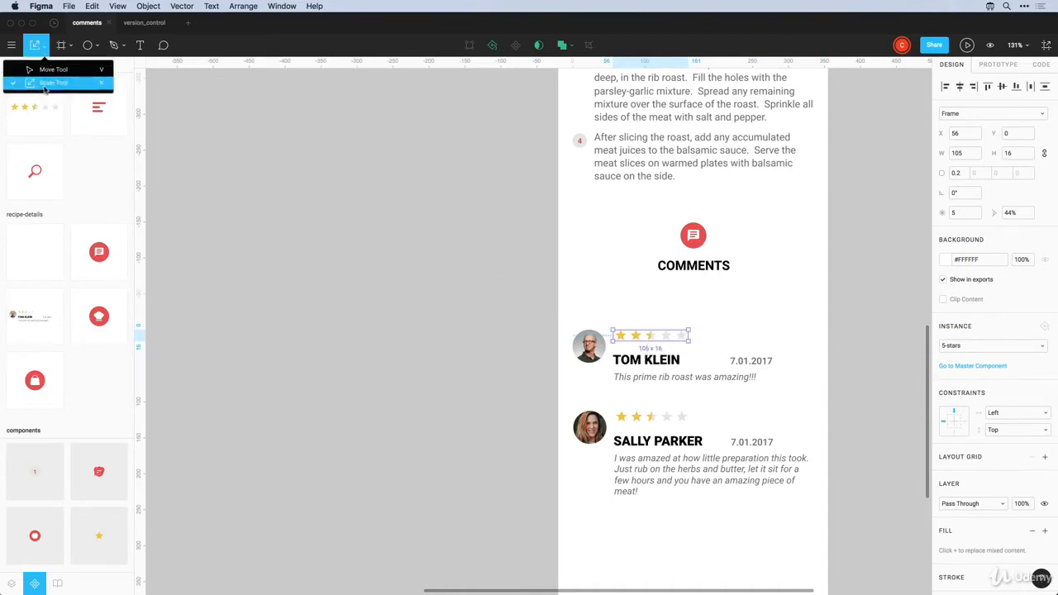
pyautogui.click(45, 84)
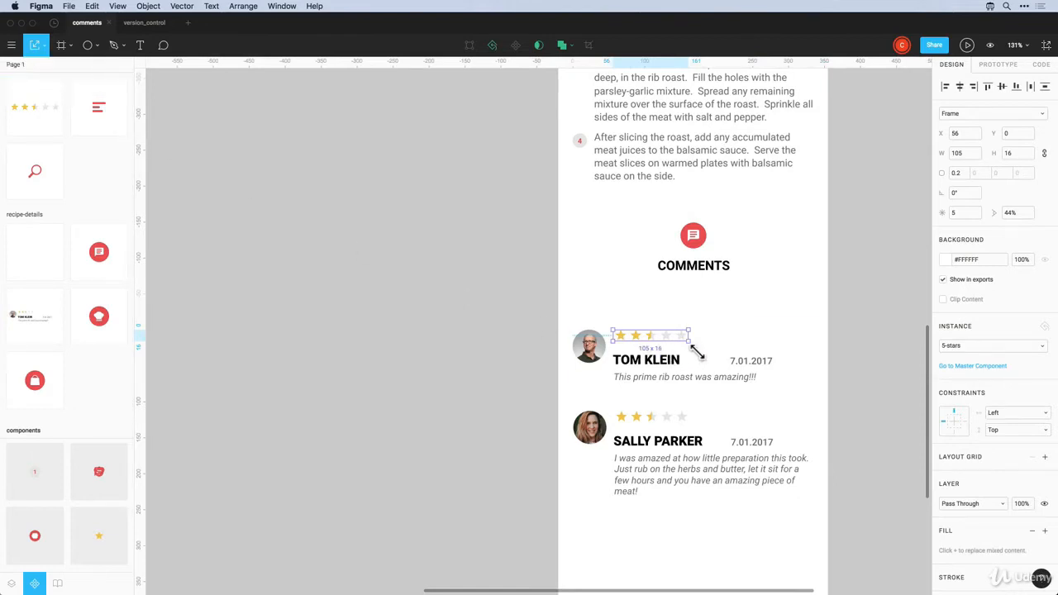
pyautogui.moveTo(697, 351); pyautogui.dragTo(666, 347)
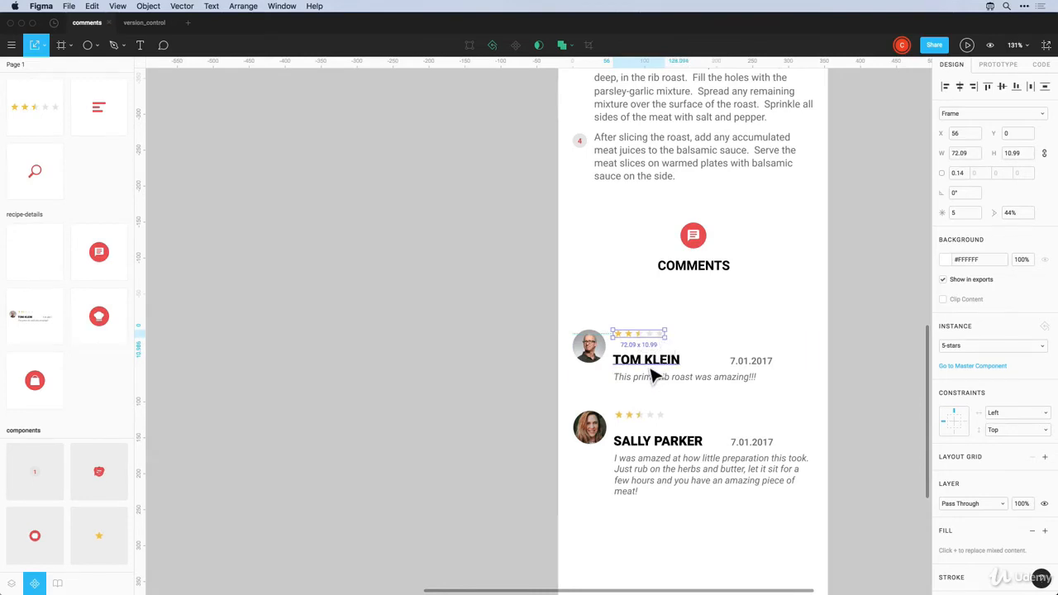
# Move the name and date in the master comment up together to about 5 px below the star rating
pyautogui.click(650, 369)
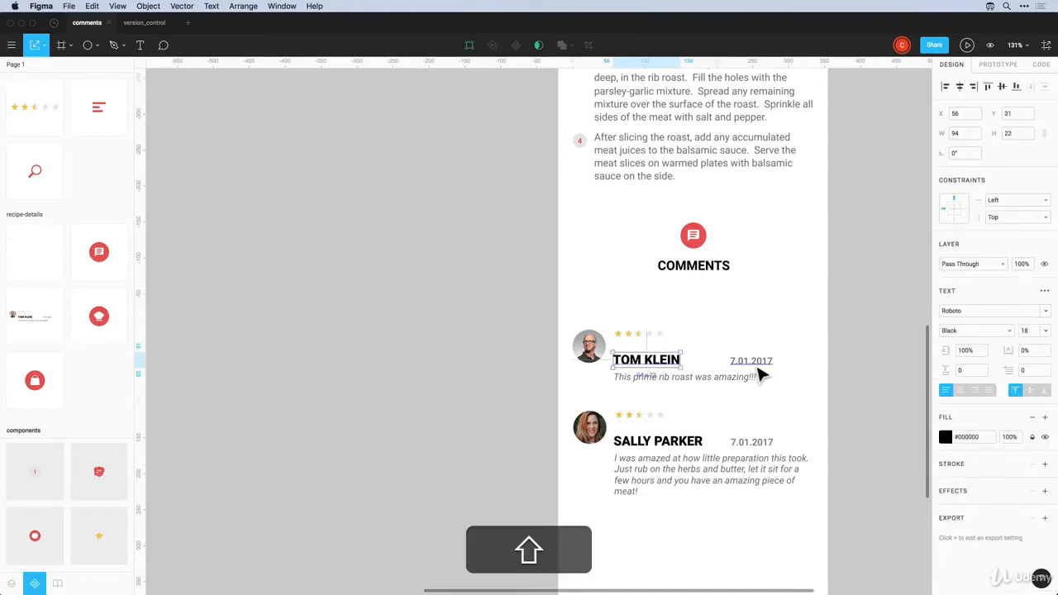
pyautogui.keyDown('shift'); pyautogui.click(753, 372); pyautogui.keyUp('shift')
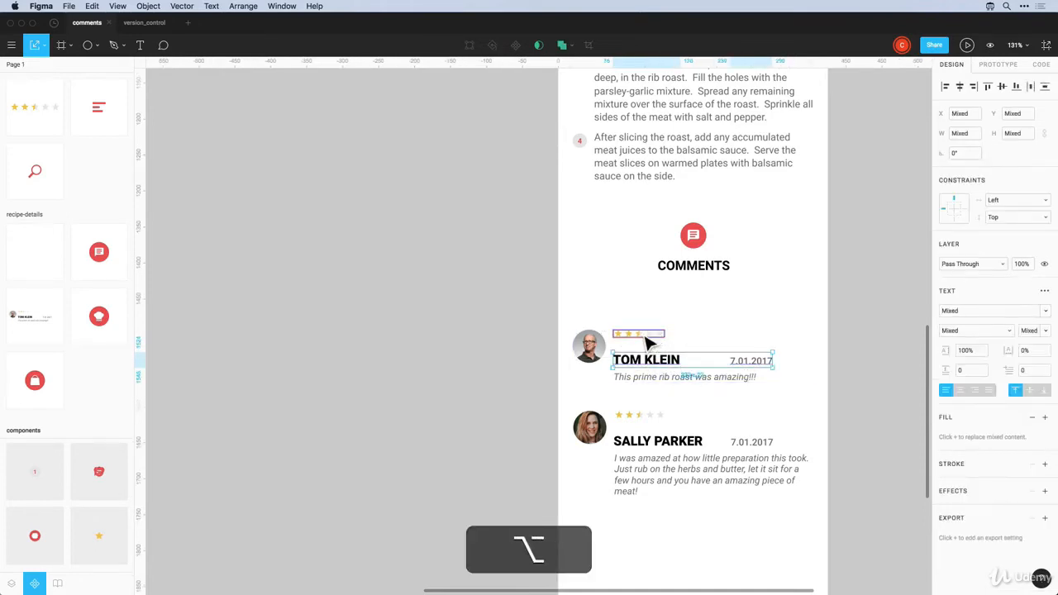
pyautogui.hotkey('alt', 'shift', 'Up')
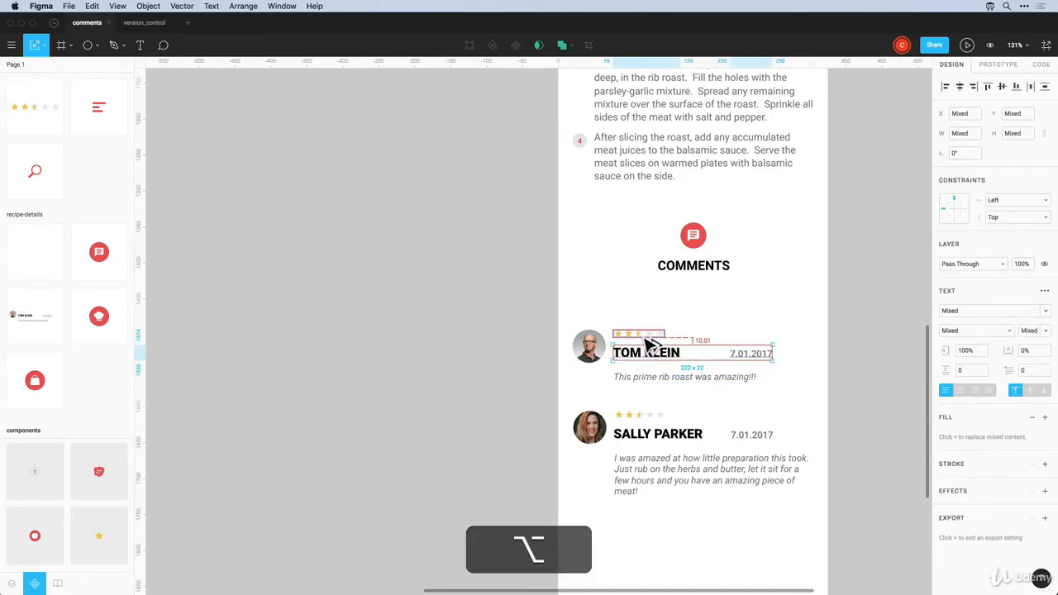
pyautogui.press('Up')
pyautogui.press('Up')
pyautogui.press('Up')
pyautogui.hotkey('alt', 'shift', 'Up')
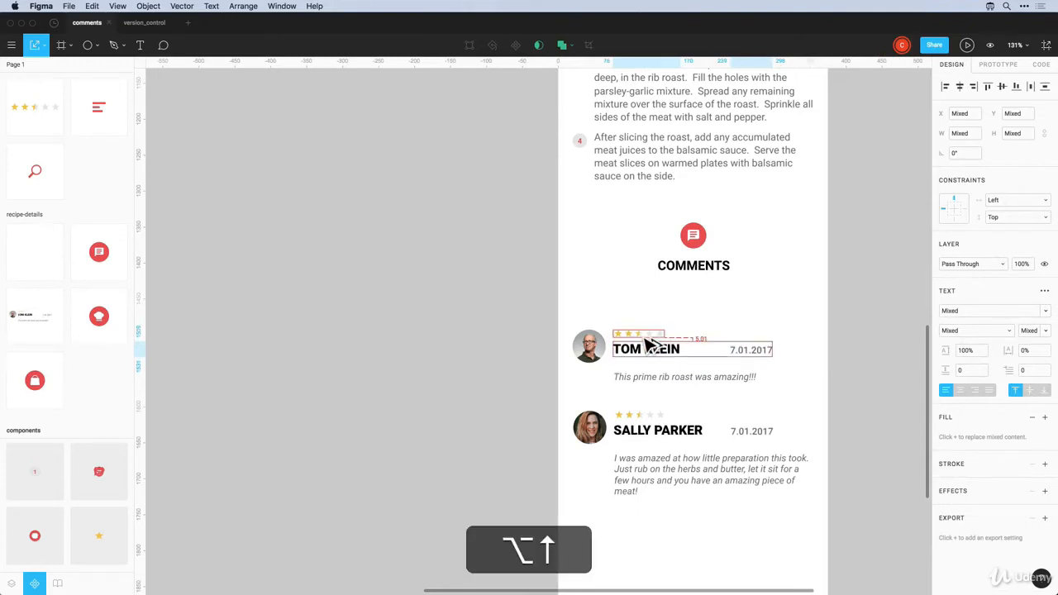
# Move the master comment's body text up beneath the name and bring the second comment closer to the first
pyautogui.click(642, 377)
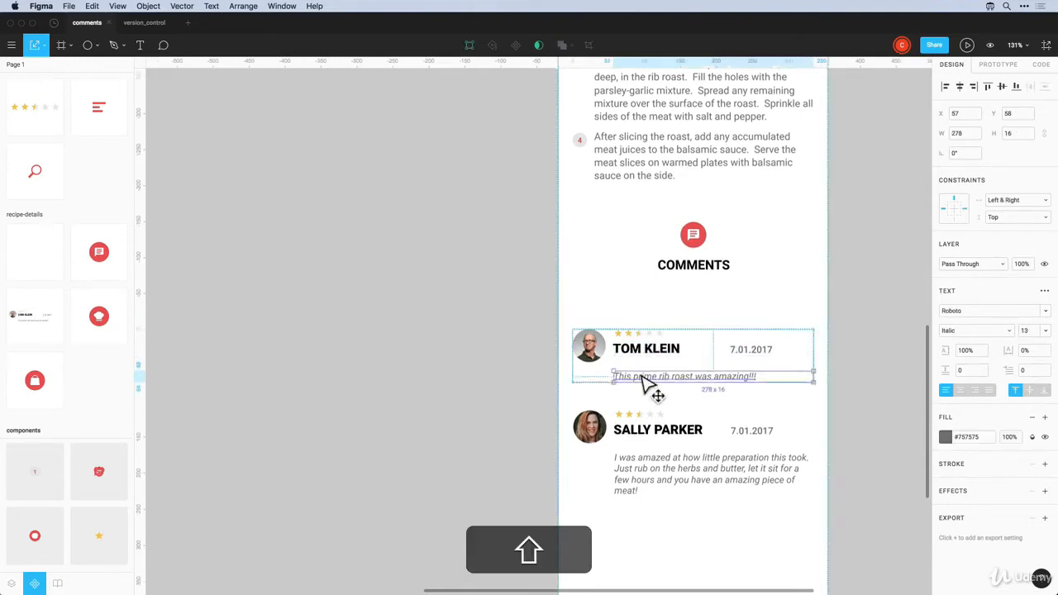
pyautogui.moveTo(643, 378); pyautogui.dragTo(642, 364)
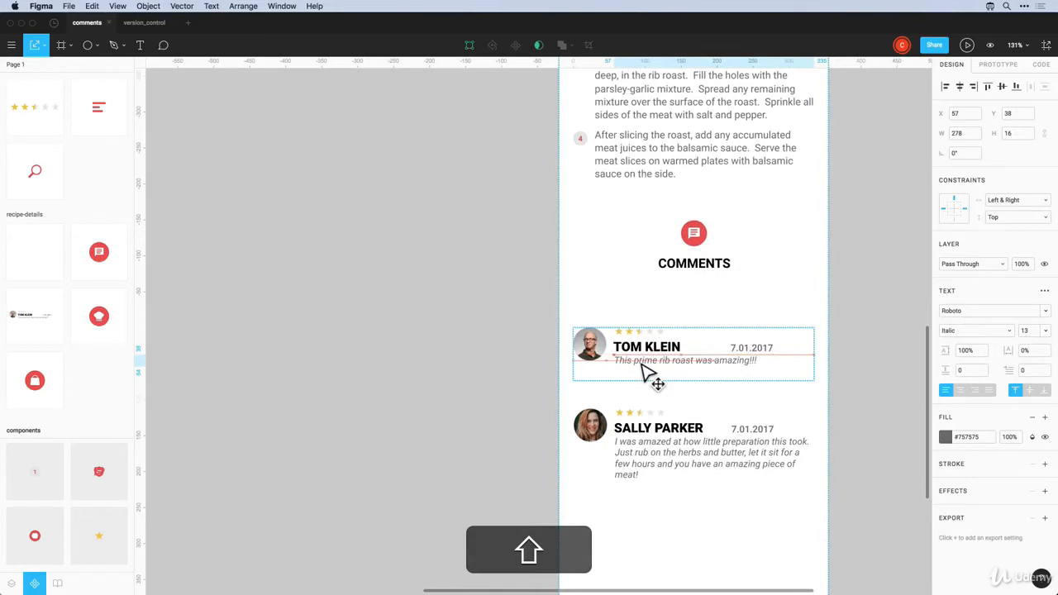
pyautogui.scroll(1, 642, 366)
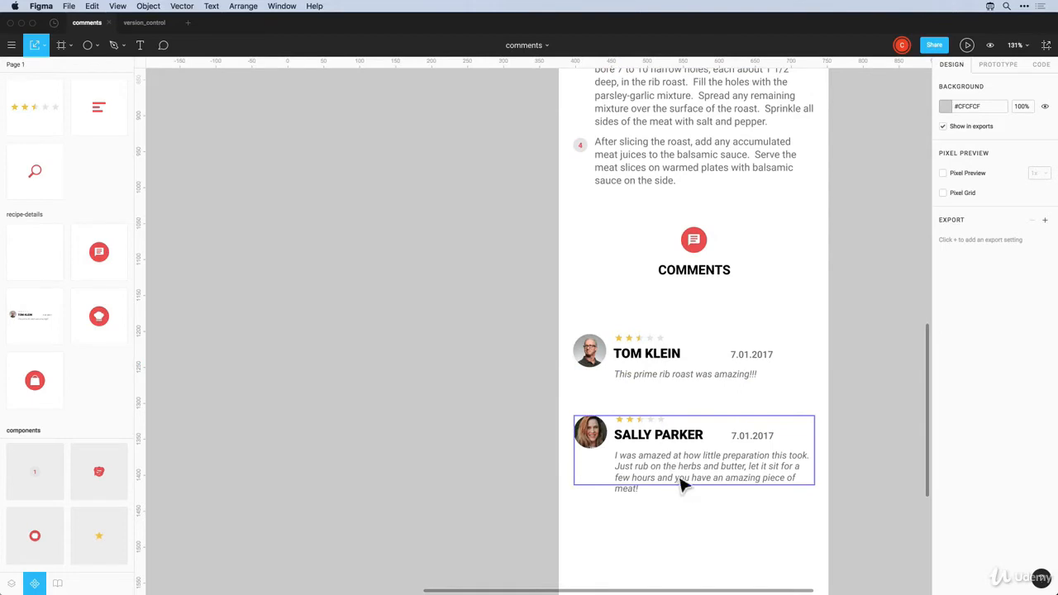
pyautogui.scroll(-3, 677, 492)
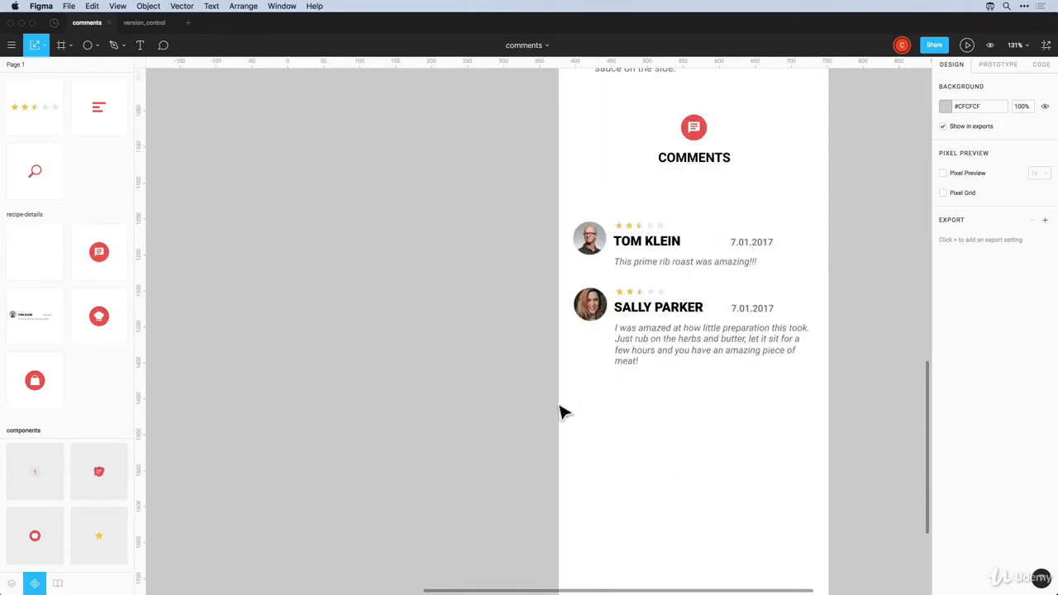
# Draw a rectangle of 375 × 45 px across the full width of the recipe-details frame, just below the second comment
pyautogui.press('r')
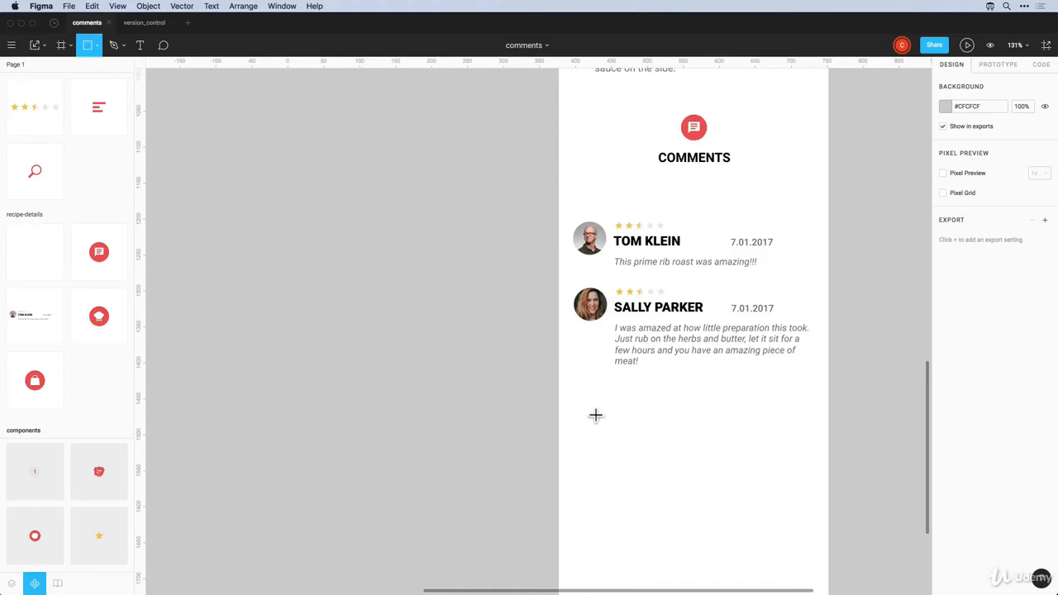
pyautogui.moveTo(559, 389); pyautogui.dragTo(829, 424)
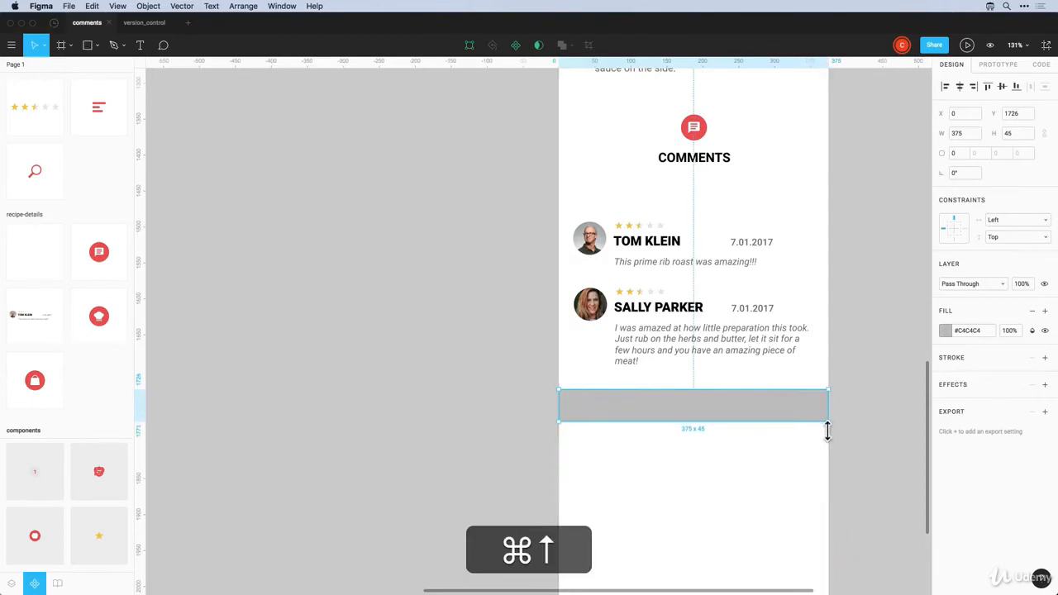
pyautogui.keyDown('shift'); pyautogui.keyDown('super'); pyautogui.click(670, 408); pyautogui.keyUp('super'); pyautogui.keyUp('shift')
# Copy the round profile photo from the menu screen onto the new rectangle at the bottom of the comments section
pyautogui.scroll(-5, 623, 413)
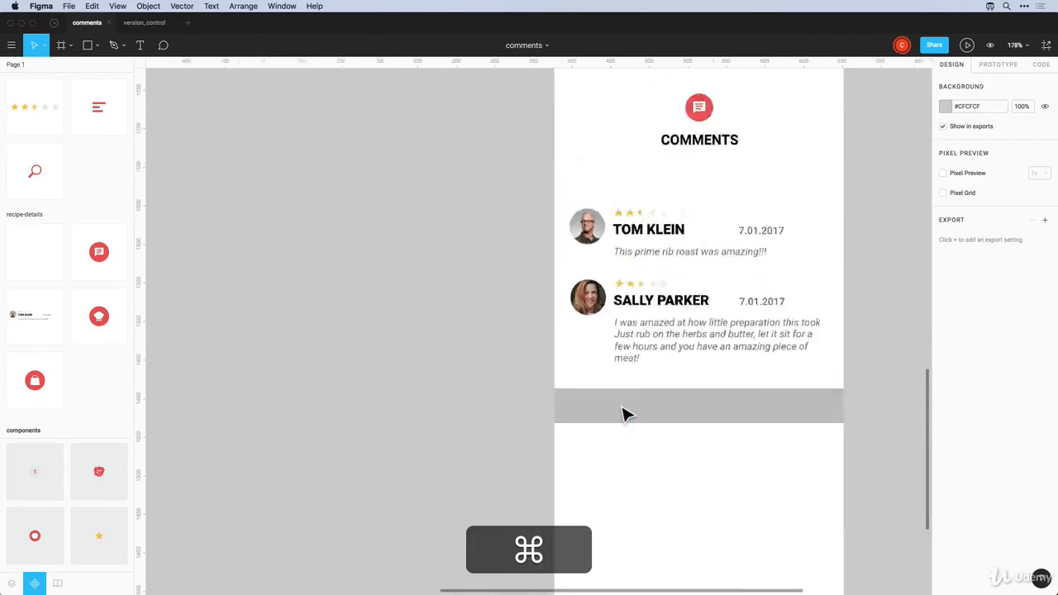
pyautogui.scroll(-3, 623, 413)
pyautogui.scroll(5, 631, 413)
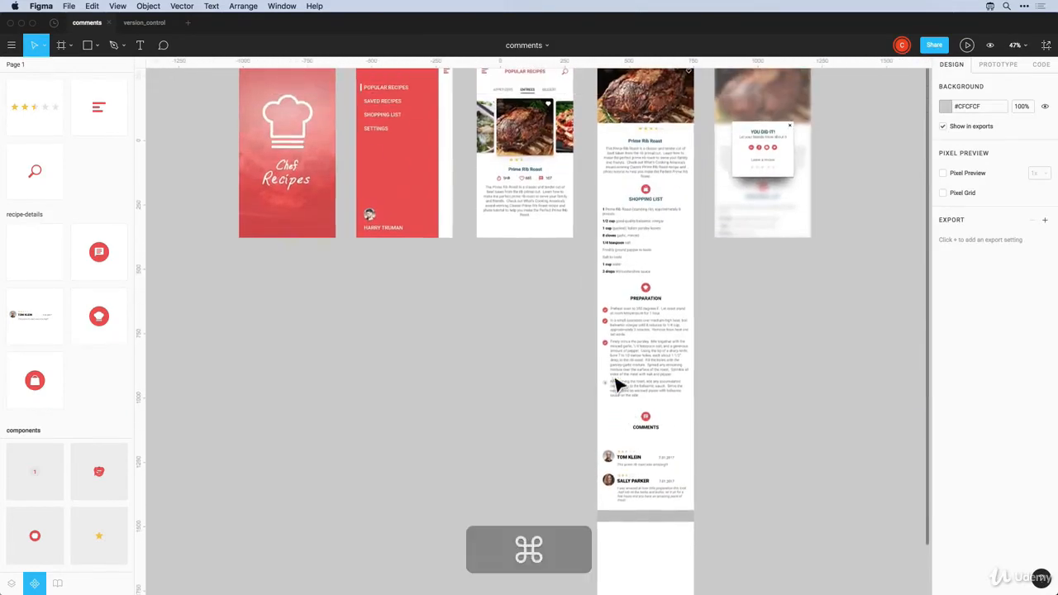
pyautogui.click(372, 217)
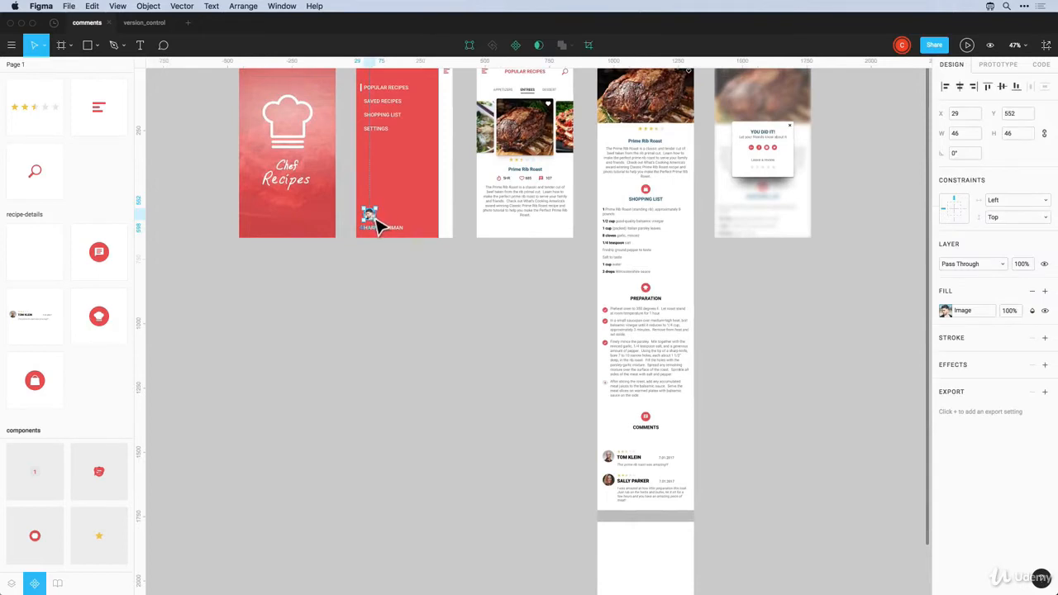
pyautogui.press('alt')
pyautogui.moveTo(373, 217); pyautogui.dragTo(618, 516)
# Shrink the copied profile photo proportionally to 32 × 32 px
pyautogui.press('z')
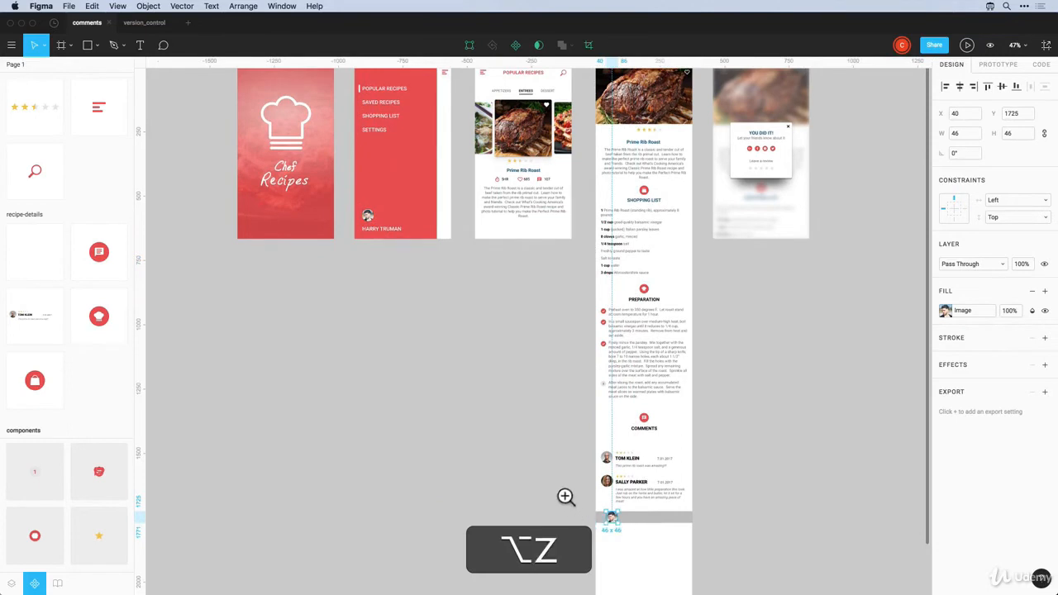
pyautogui.moveTo(557, 489); pyautogui.dragTo(704, 557)
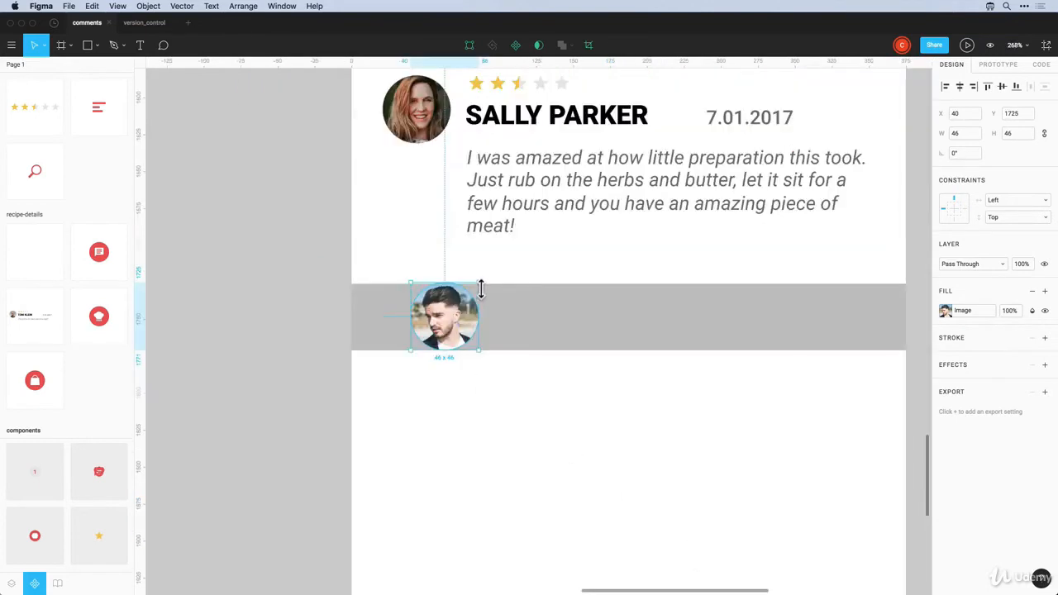
pyautogui.moveTo(487, 289); pyautogui.dragTo(431, 329)
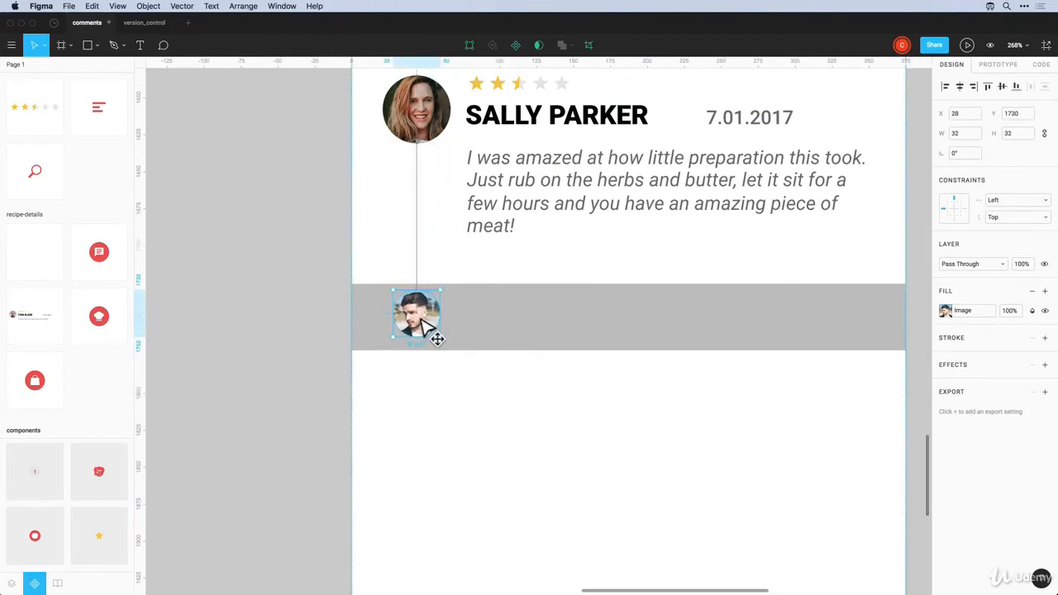
# Place the profile photo 20 px from the frame's left edge and center it vertically on the rectangle
pyautogui.press('alt')
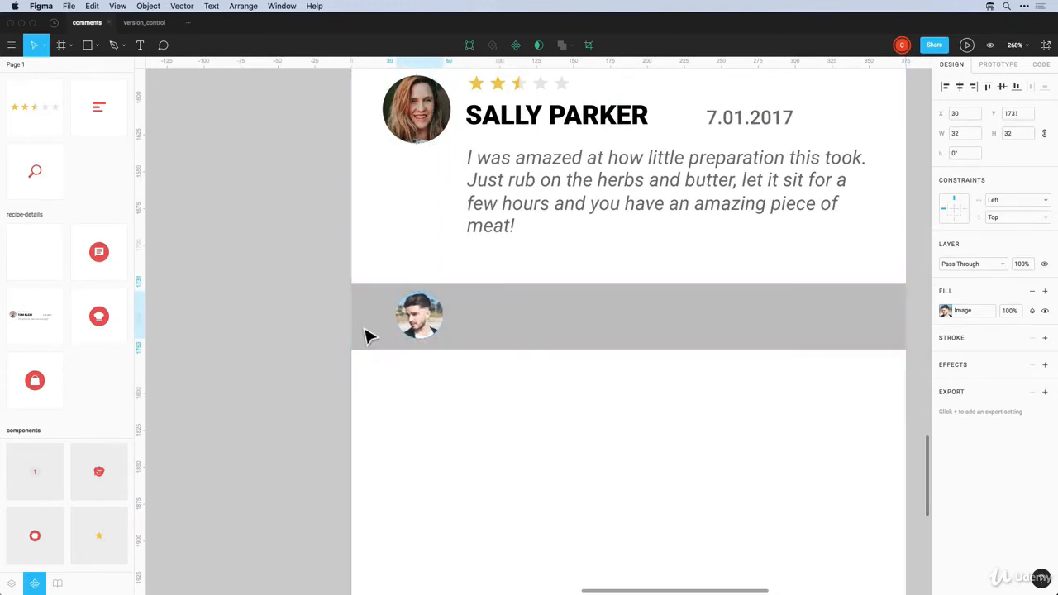
pyautogui.hotkey('alt', 'Right')
pyautogui.hotkey('alt', 'shift', 'Left')
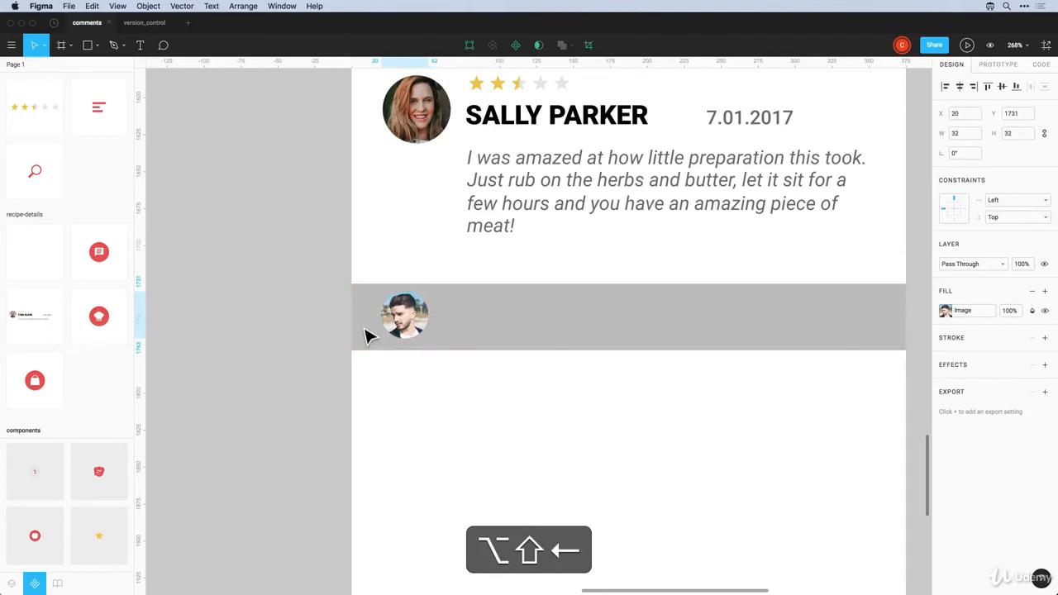
pyautogui.keyDown('shift'); pyautogui.click(505, 346); pyautogui.keyUp('shift')
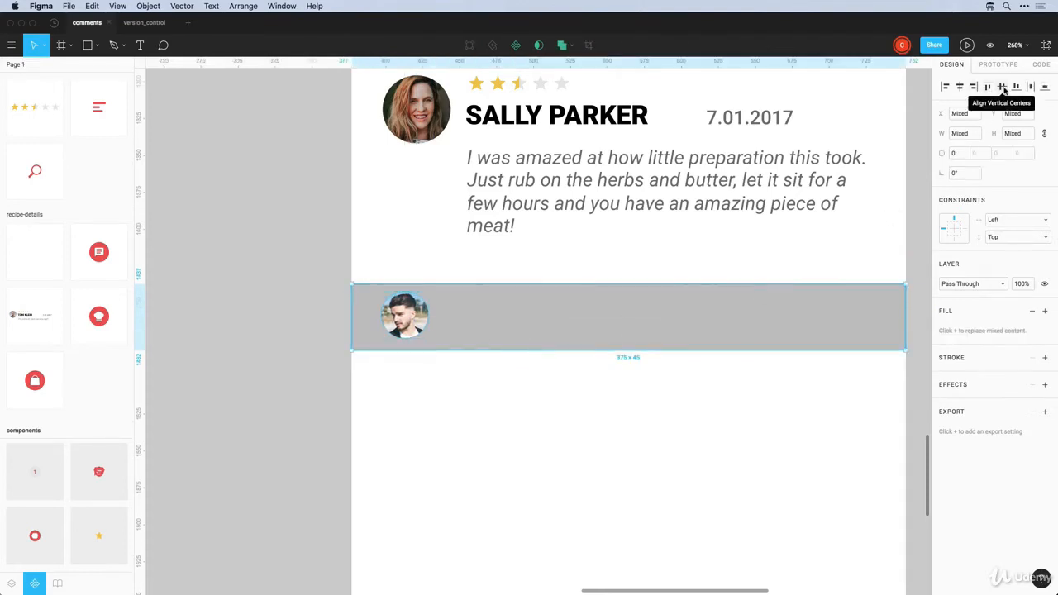
pyautogui.click(1001, 86)
pyautogui.click(686, 420)
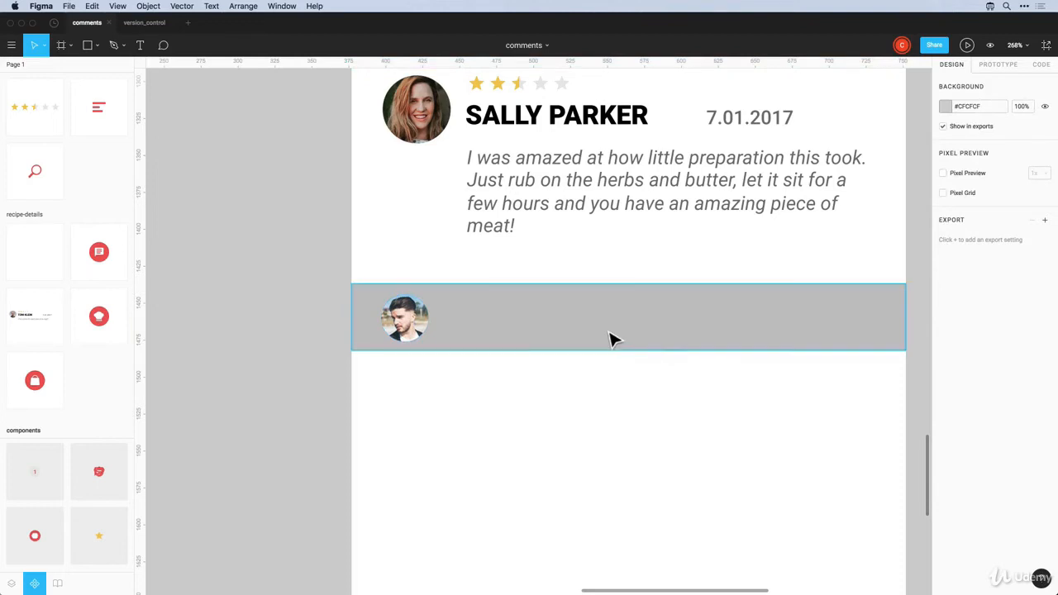
# Add the text "Type your comment here..." beside the profile photo and move it to X 69, Y 1741
pyautogui.press('t')
pyautogui.click(455, 326)
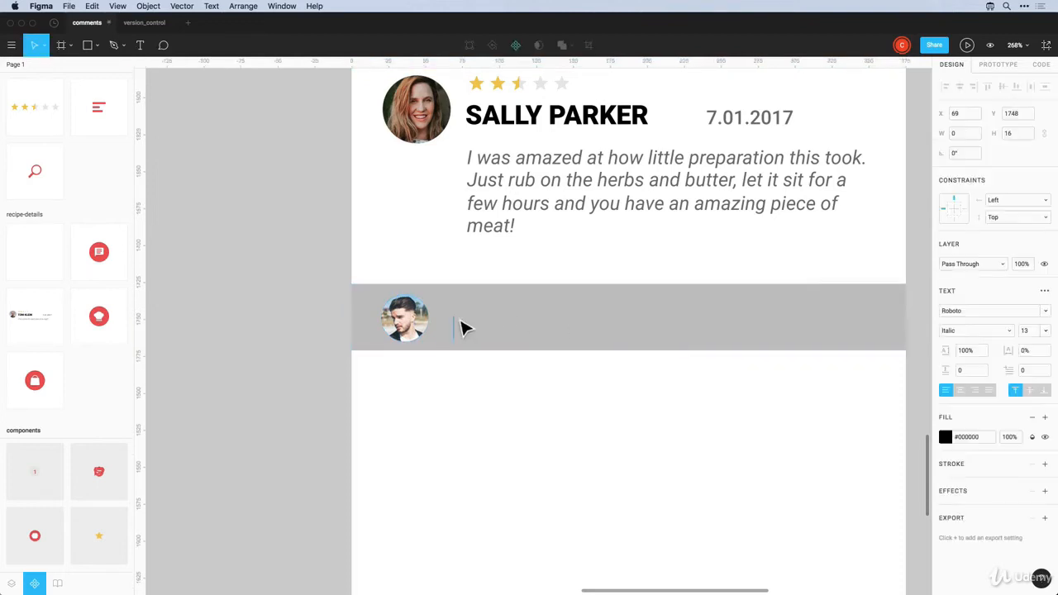
pyautogui.write('Type your comment')
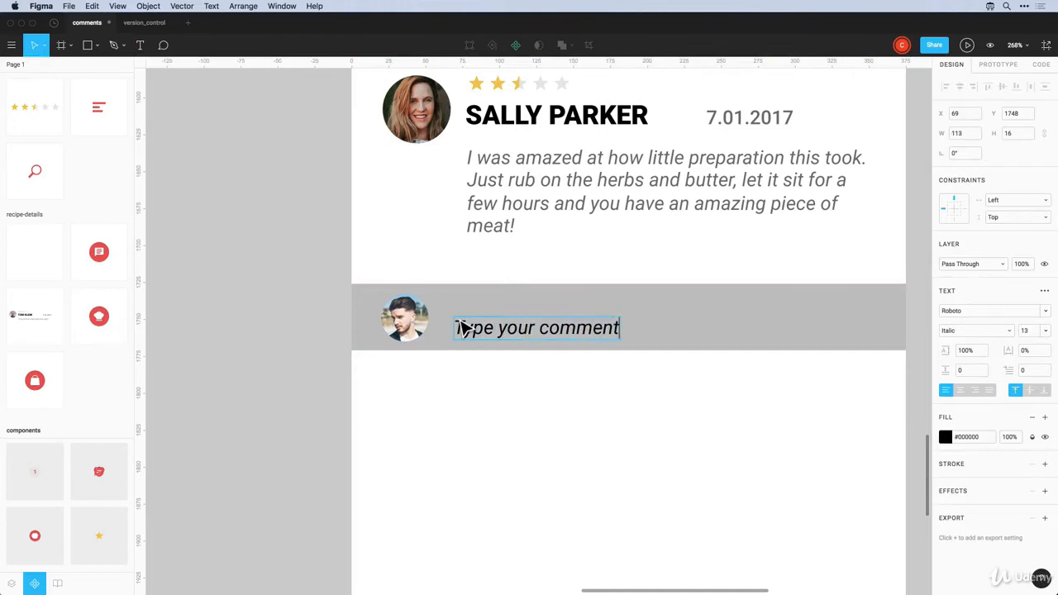
pyautogui.write(' here...')
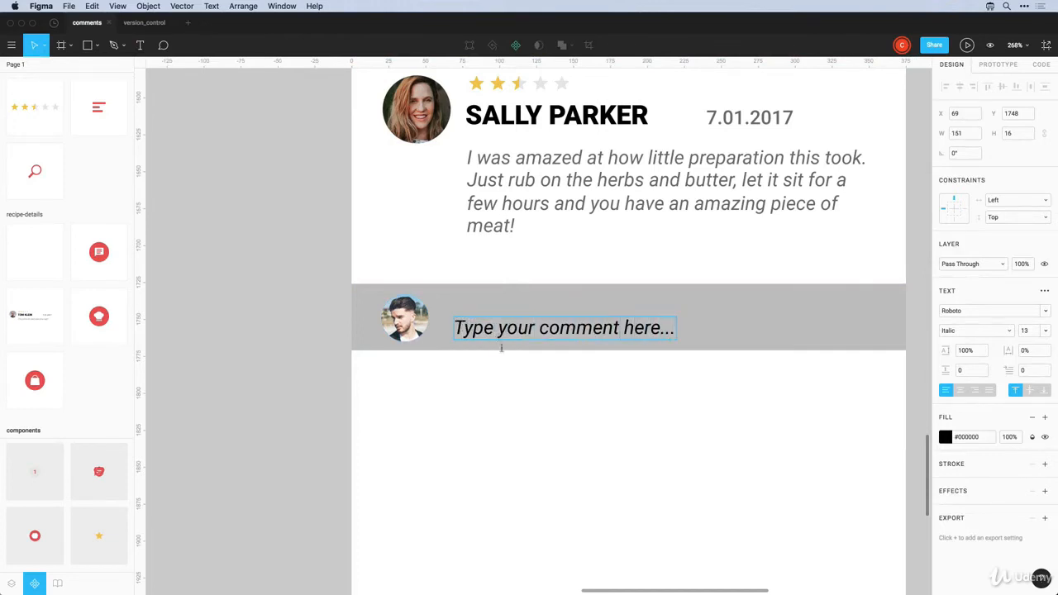
pyautogui.press('Escape')
pyautogui.moveTo(513, 339); pyautogui.dragTo(514, 324)
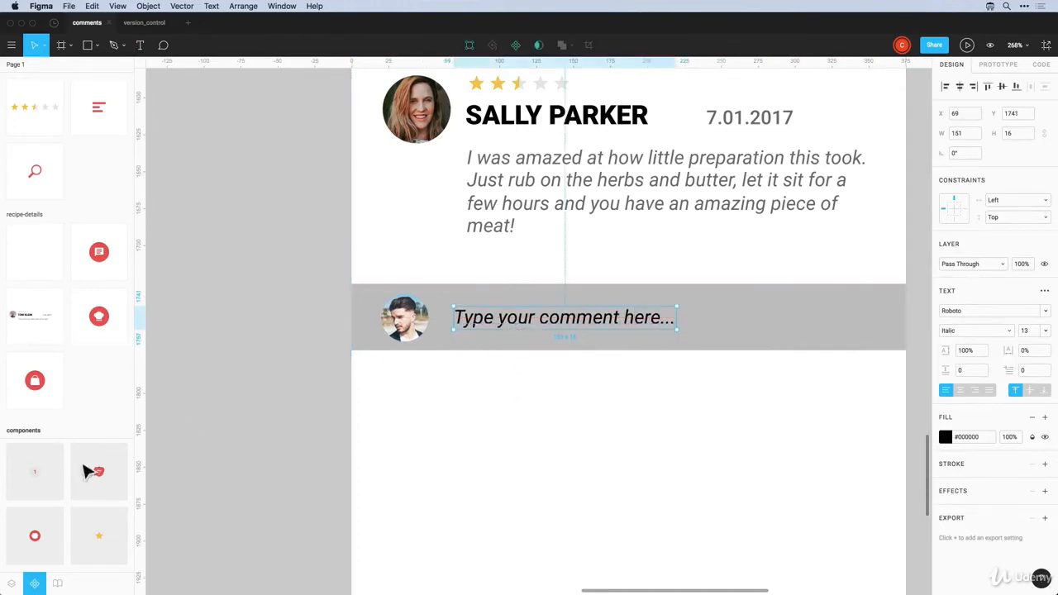
# Insert an Icons component instance near the rectangle's right end and hide its heart and timer icons, leaving only the comment icon
pyautogui.moveTo(93, 473); pyautogui.dragTo(843, 337)
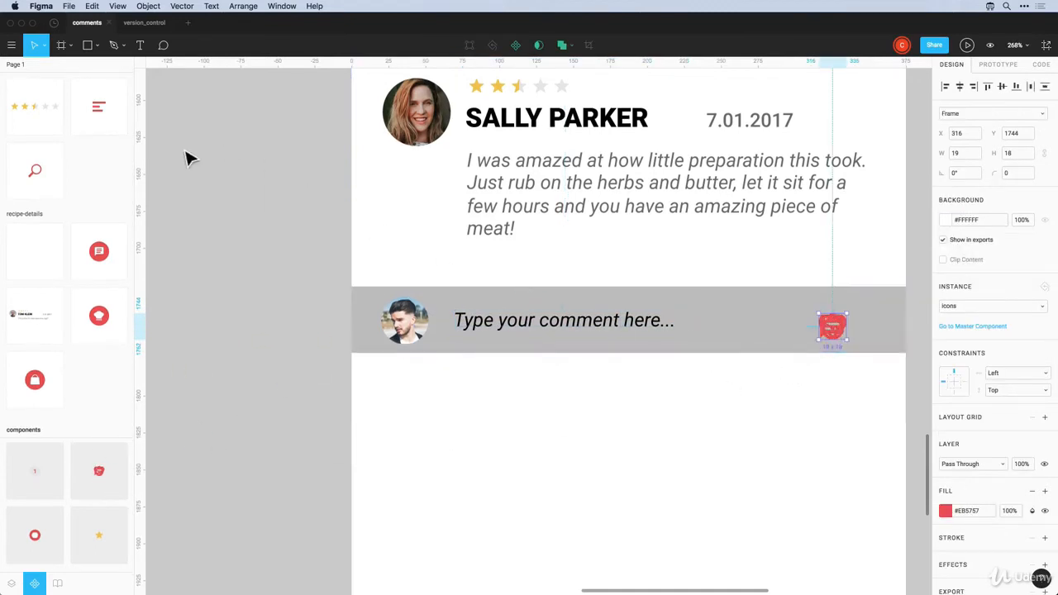
pyautogui.click(12, 583)
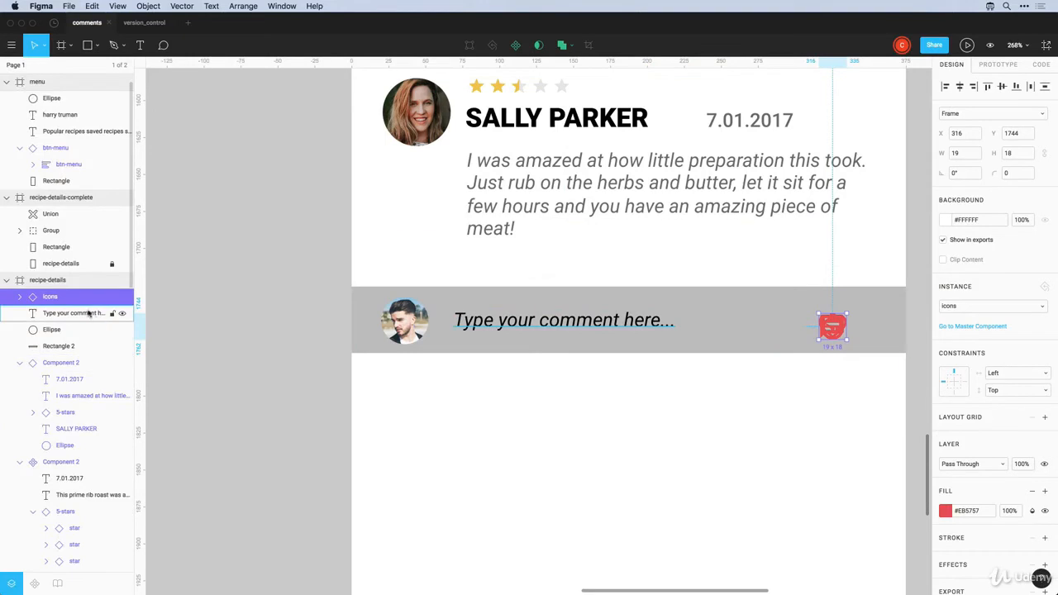
pyautogui.click(20, 295)
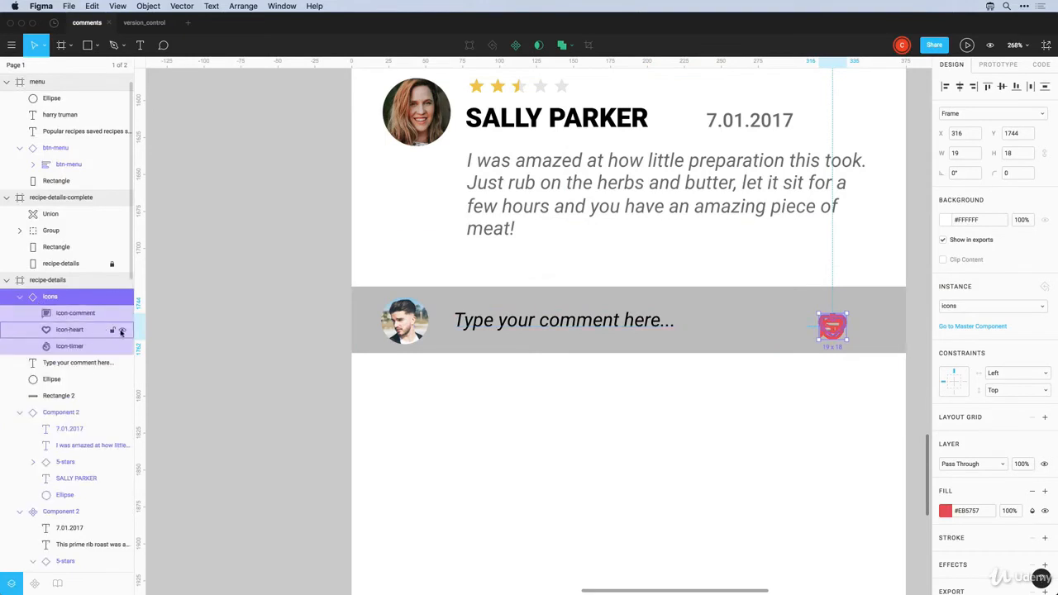
pyautogui.click(121, 330)
pyautogui.click(122, 346)
pyautogui.click(851, 333)
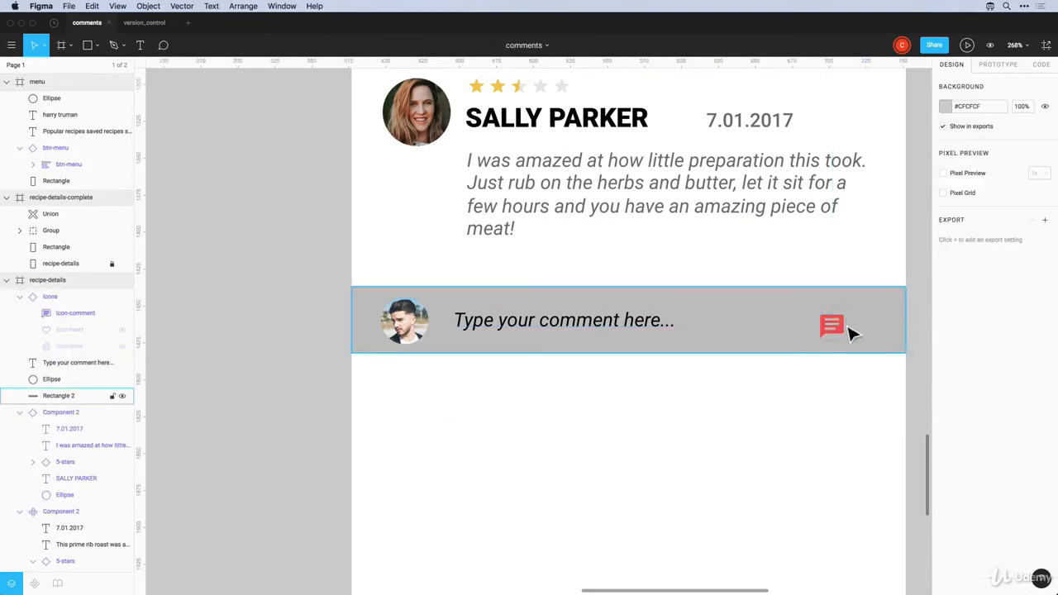
# Move the comment icon to X 336, Y 1741, 20 px from the frame's right edge
pyautogui.moveTo(845, 329); pyautogui.dragTo(876, 329)
pyautogui.press('alt')
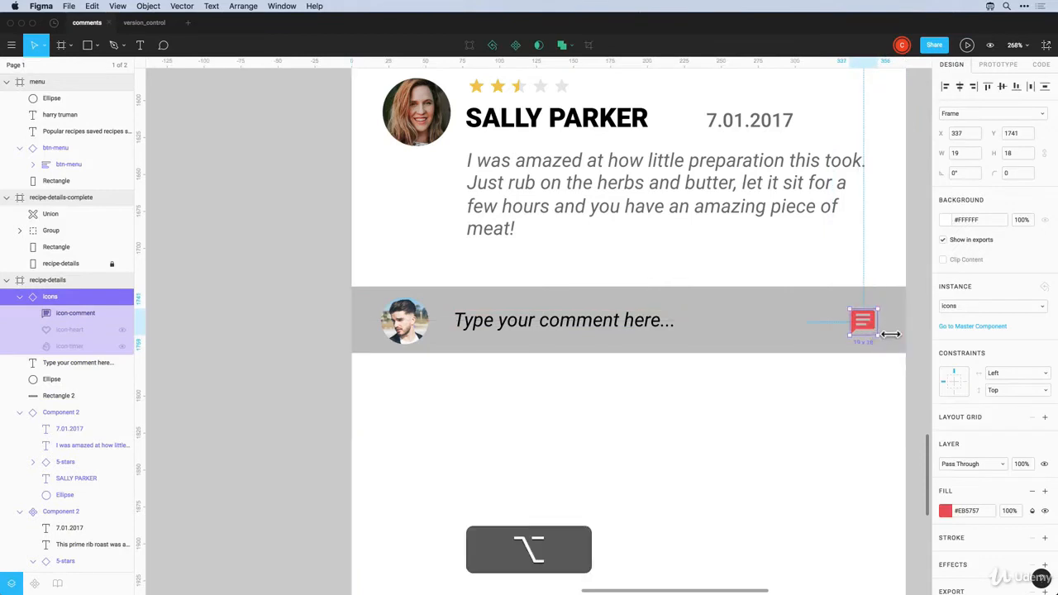
pyautogui.hotkey('alt', 'Left')
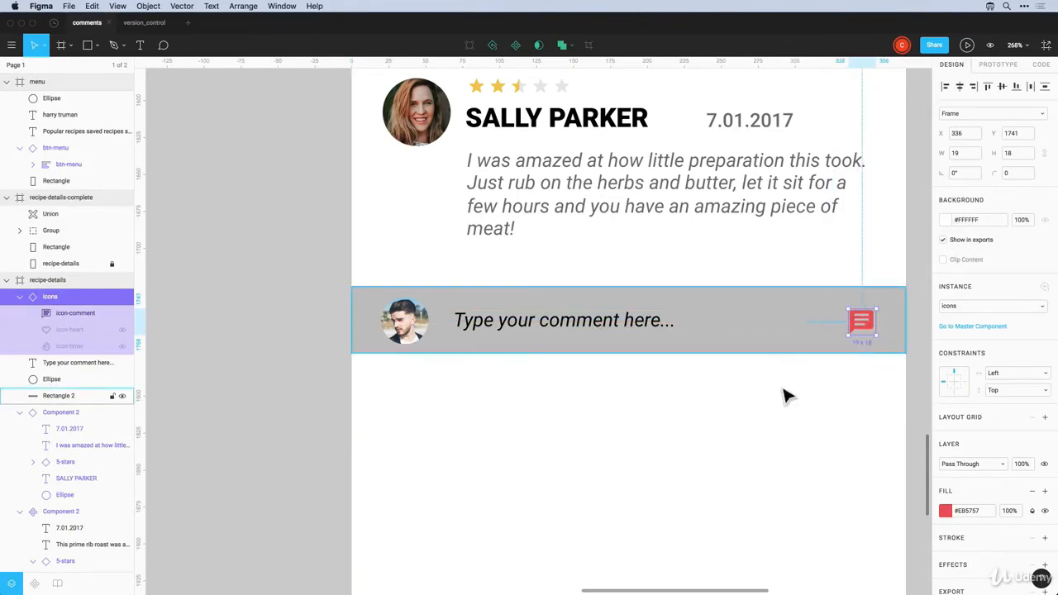
# Change the comment bar rectangle's fill to white (#FFFFFF) and leave it without a stroke
pyautogui.click(775, 338)
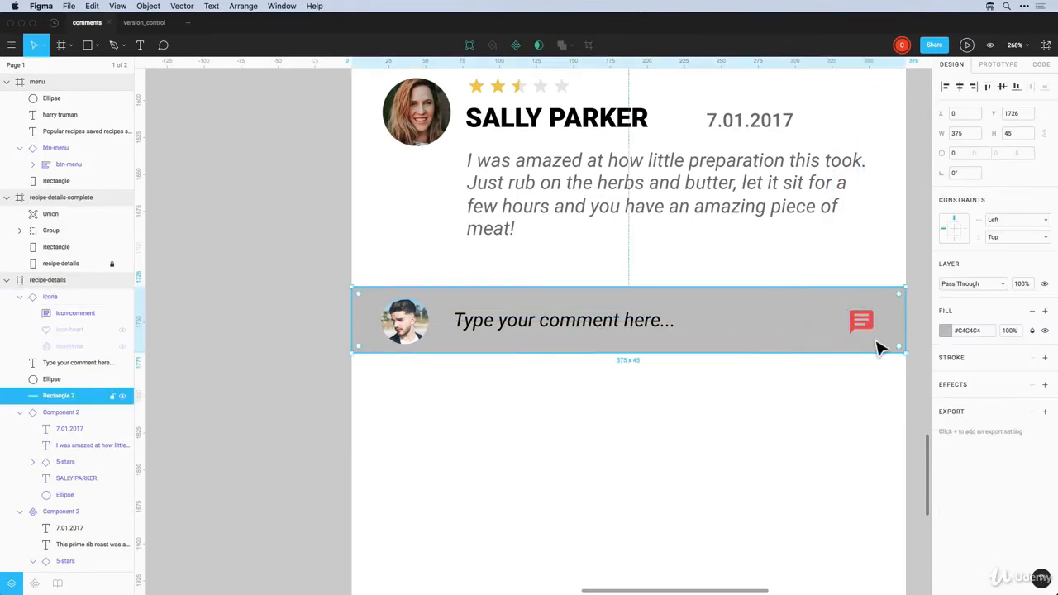
pyautogui.click(946, 331)
pyautogui.moveTo(855, 344); pyautogui.dragTo(755, 293)
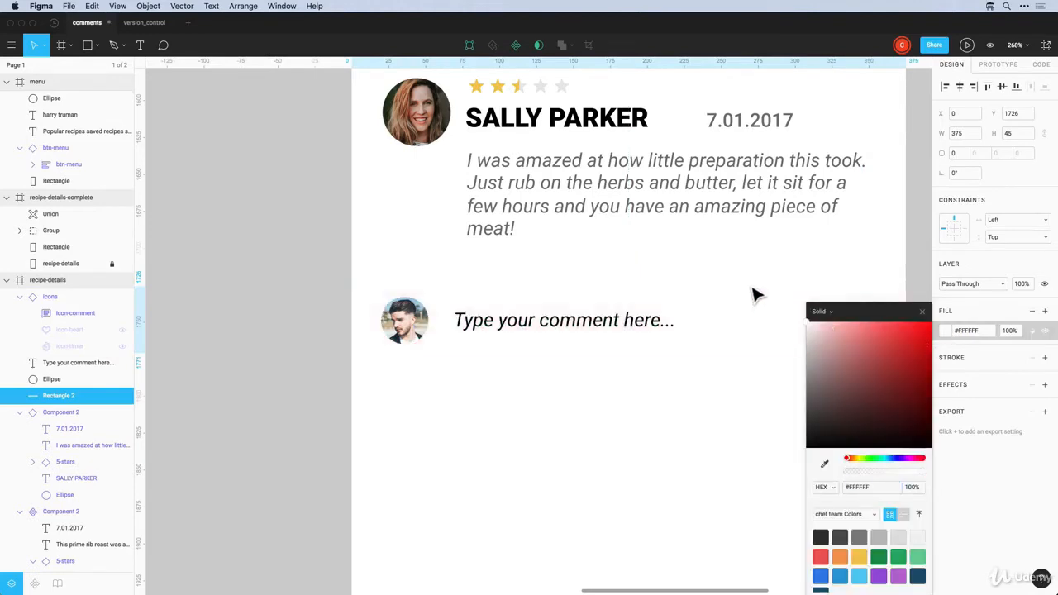
pyautogui.click(922, 314)
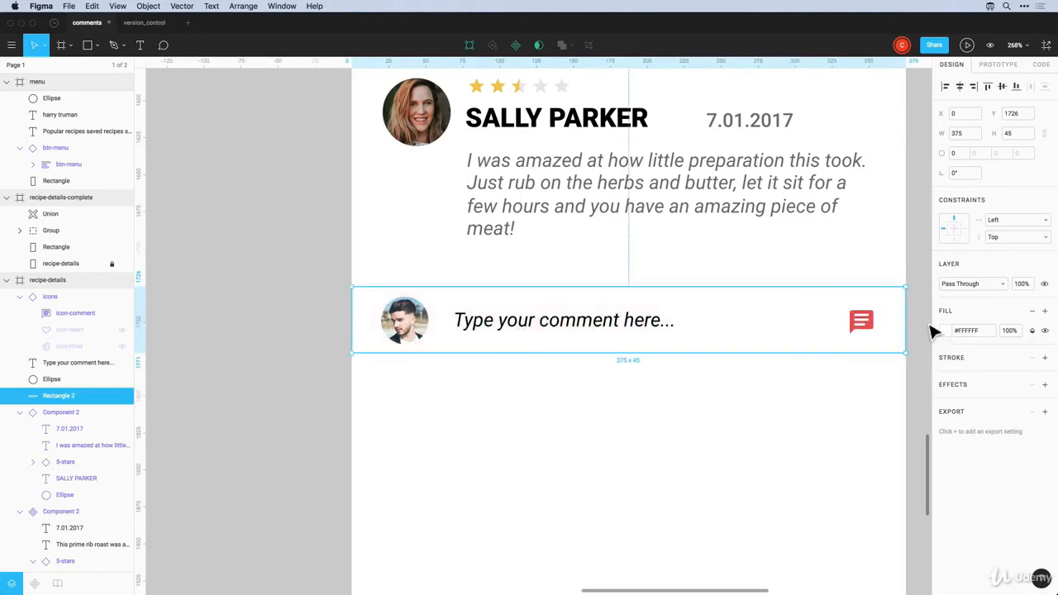
pyautogui.click(1045, 360)
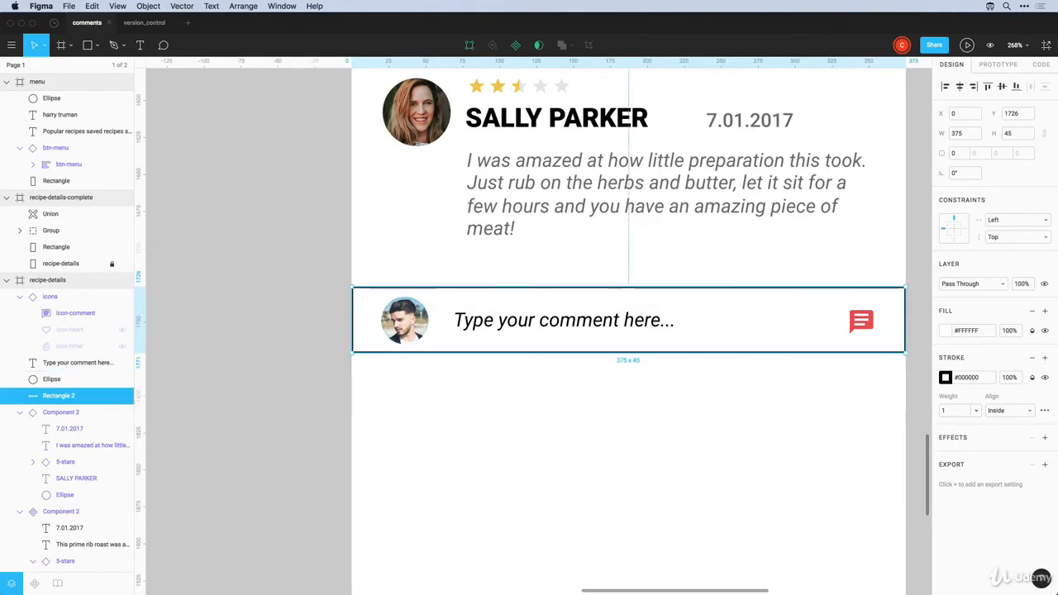
pyautogui.click(1033, 357)
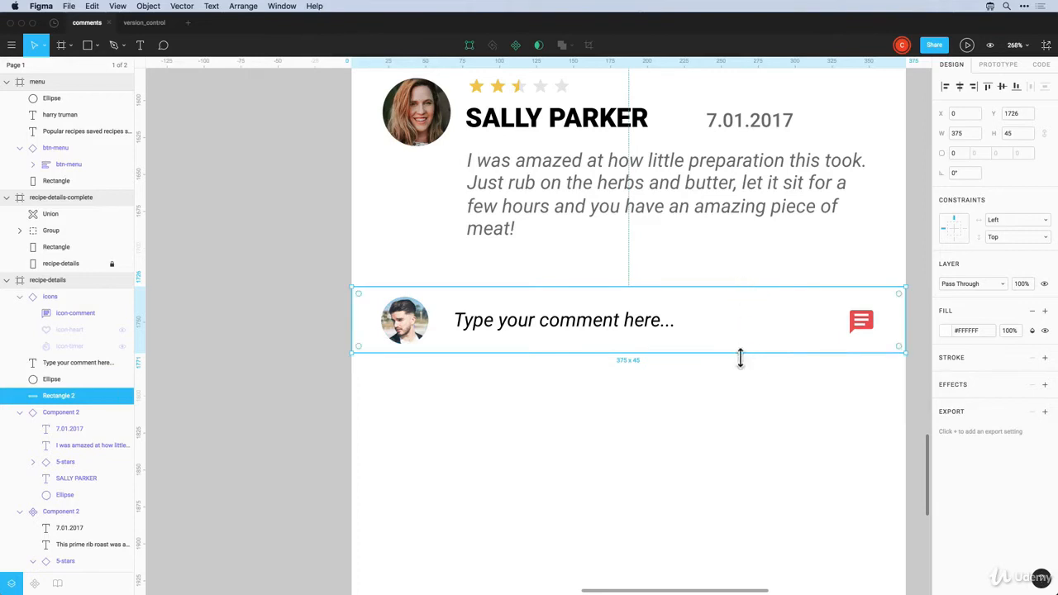
# Add a drop shadow to the comment bar rectangle with blur 0, X 0, Y 1 and black at 10% opacity
pyautogui.click(1044, 386)
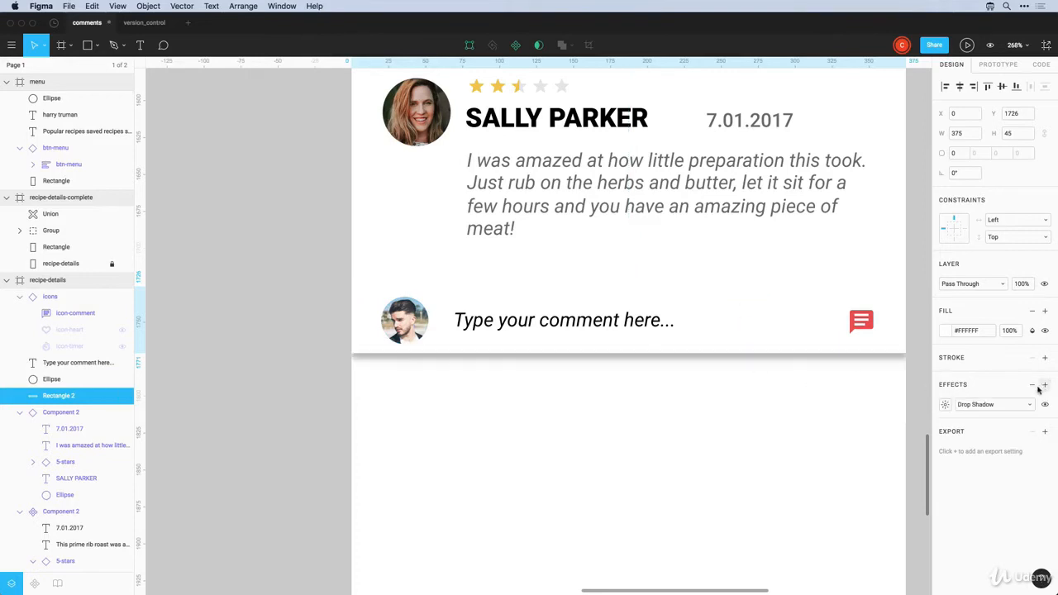
pyautogui.click(946, 405)
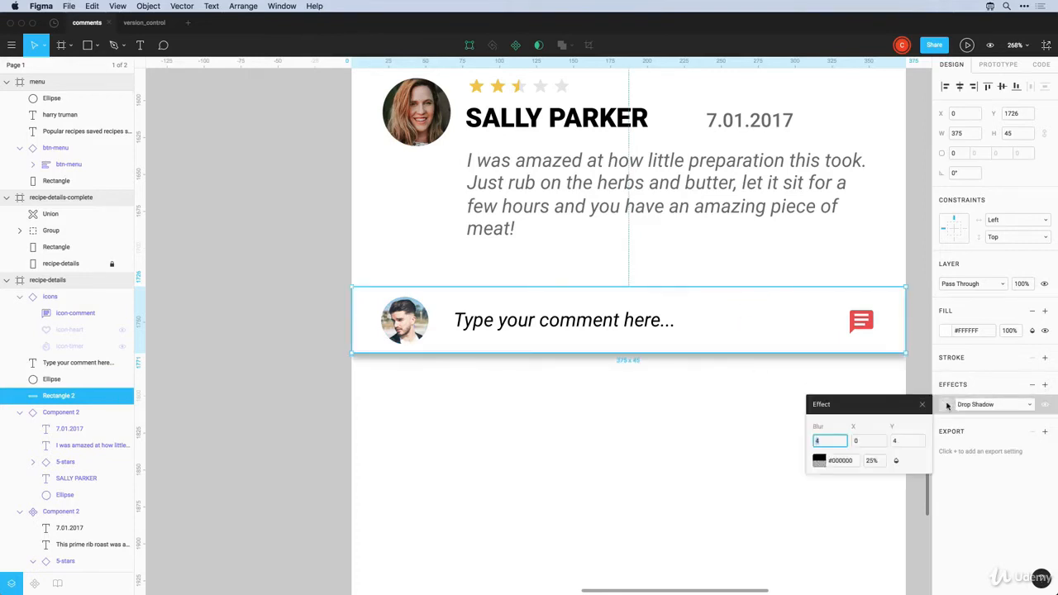
pyautogui.click(901, 445)
pyautogui.click(830, 444)
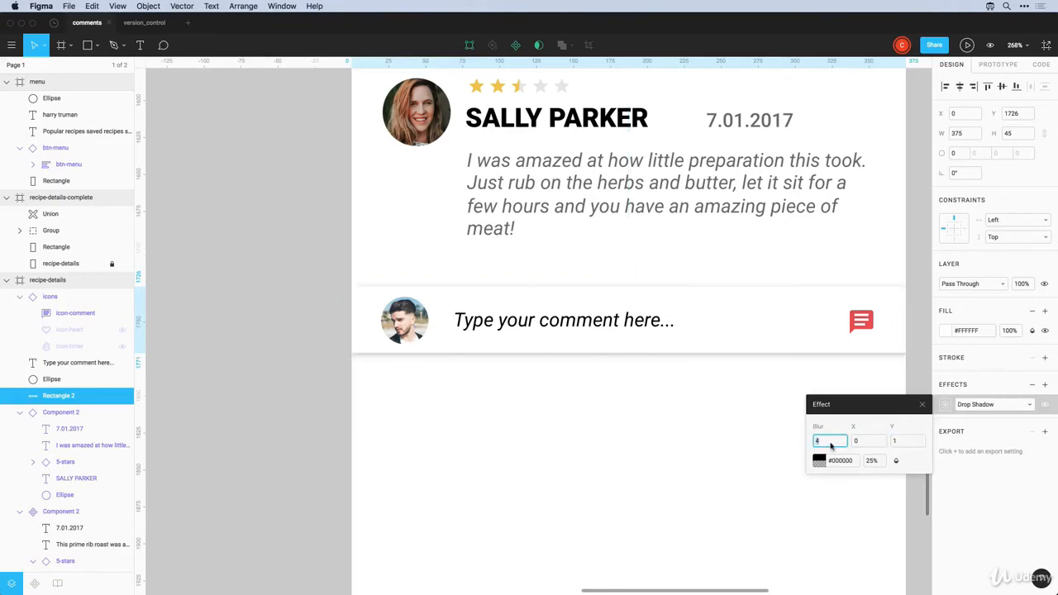
pyautogui.write('0')
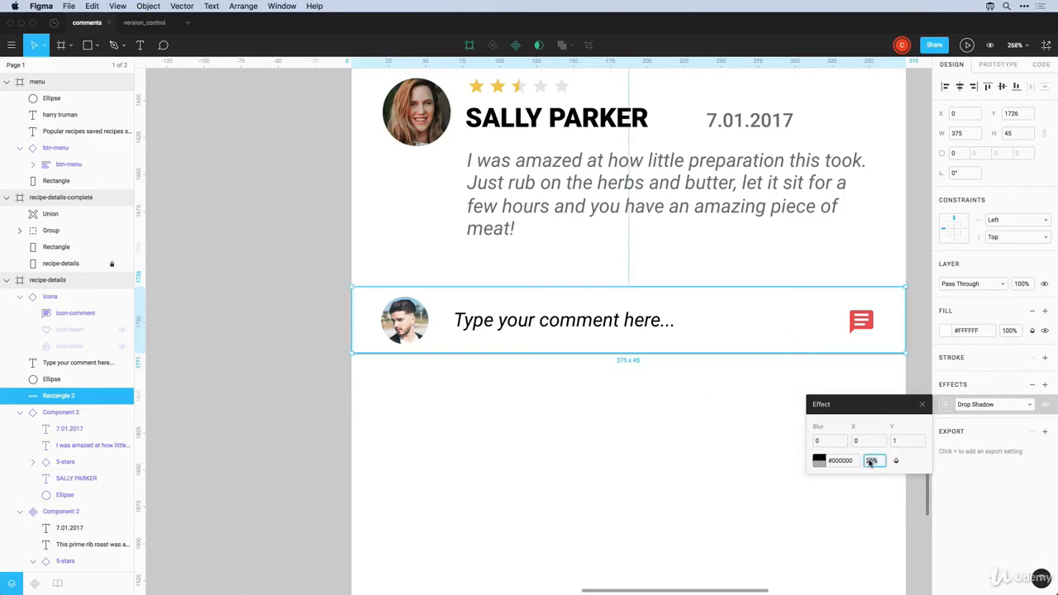
pyautogui.press('Return')
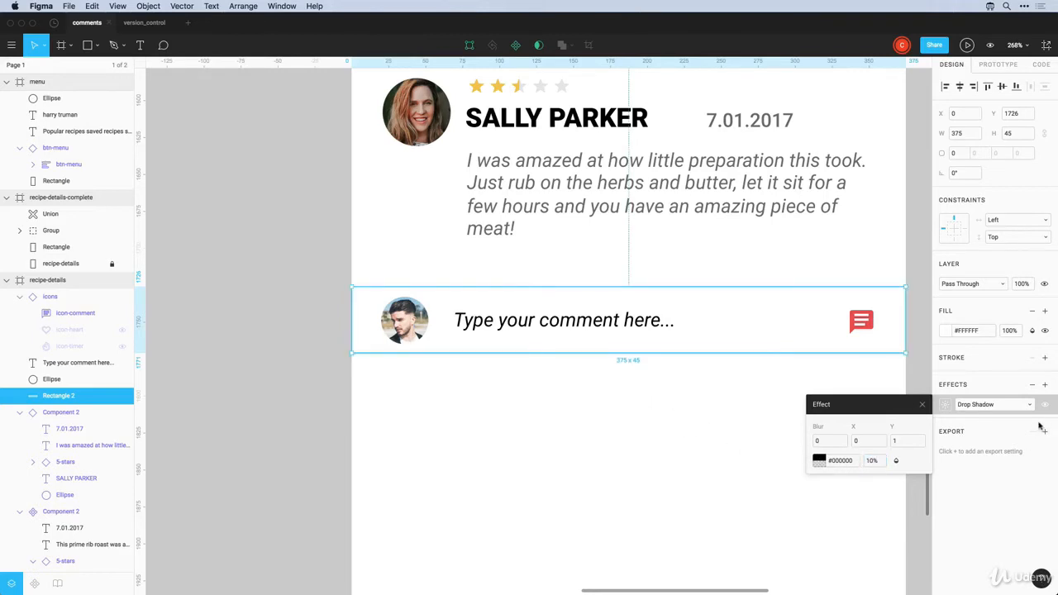
# Add a second drop shadow to the comment bar rectangle with Y -1 and black at 10% opacity
pyautogui.click(1045, 386)
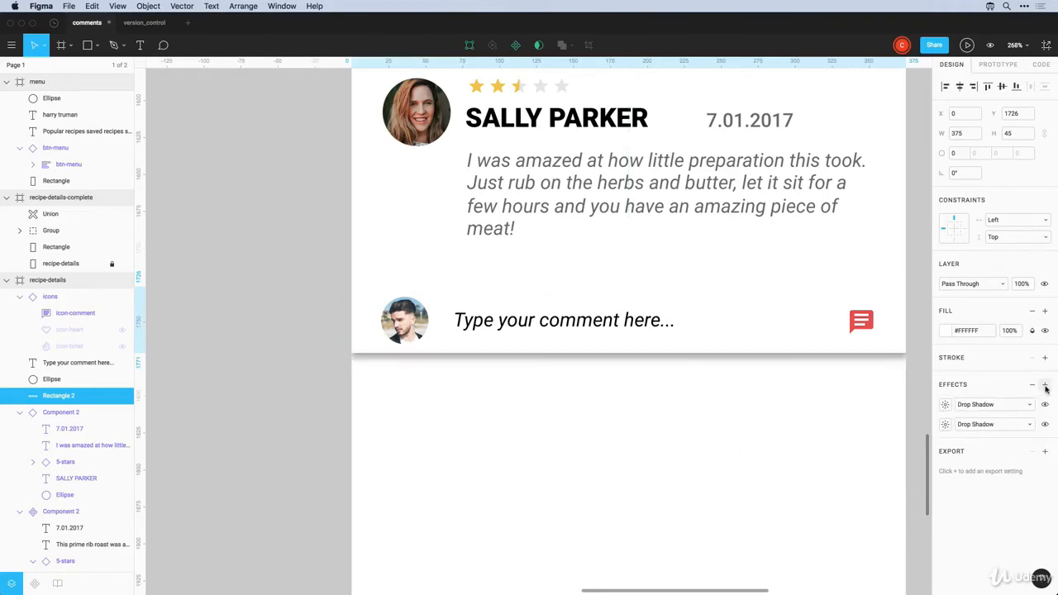
pyautogui.click(945, 404)
pyautogui.click(906, 441)
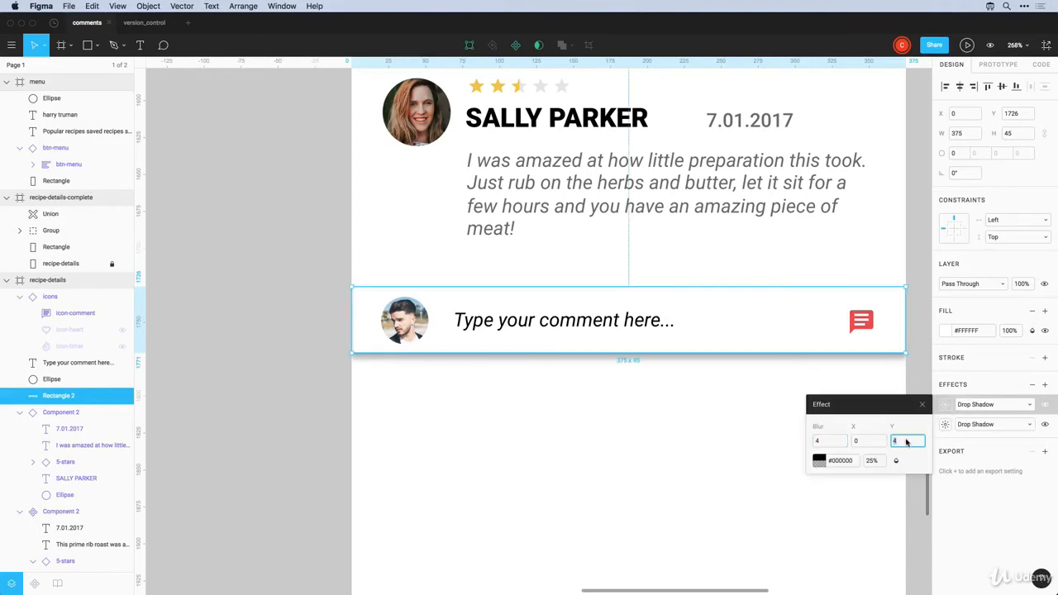
pyautogui.click(874, 462)
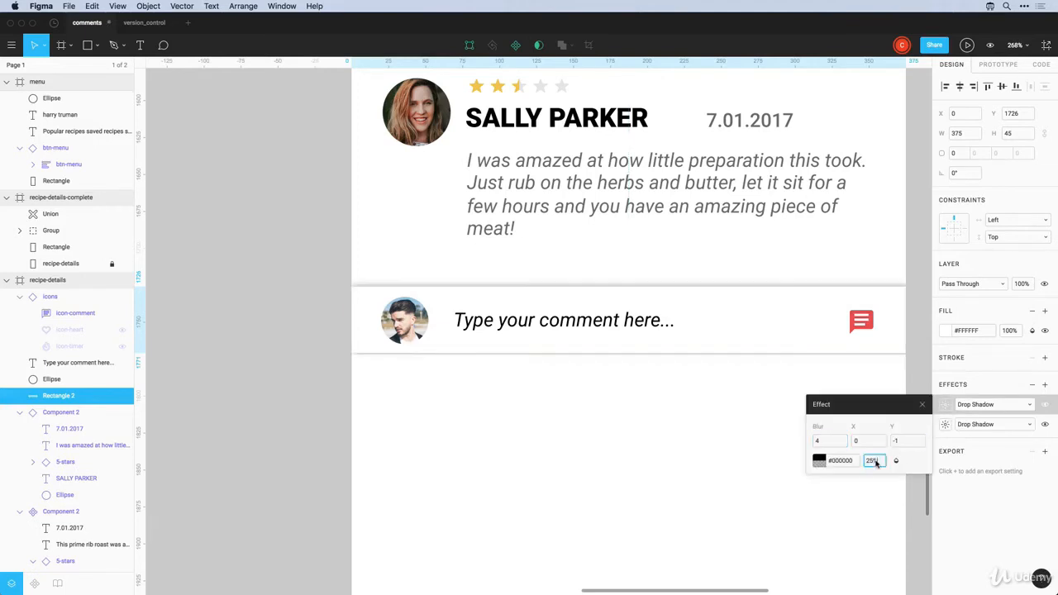
pyautogui.write('10')
pyautogui.press('Return')
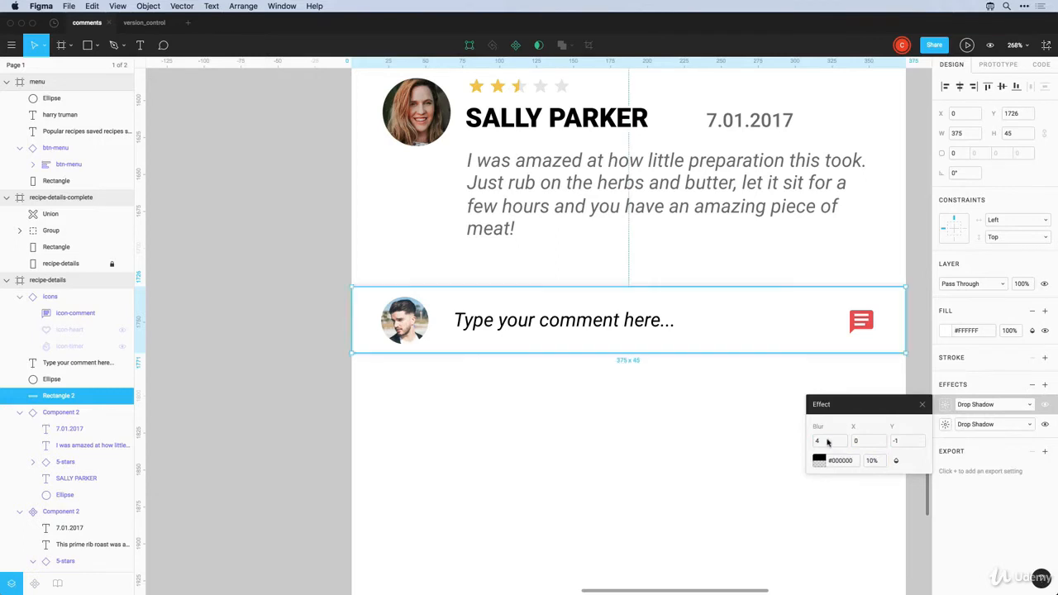
# Combine the comment bar's rectangle, profile photo, placeholder text and comment icon into one component
pyautogui.click(601, 426)
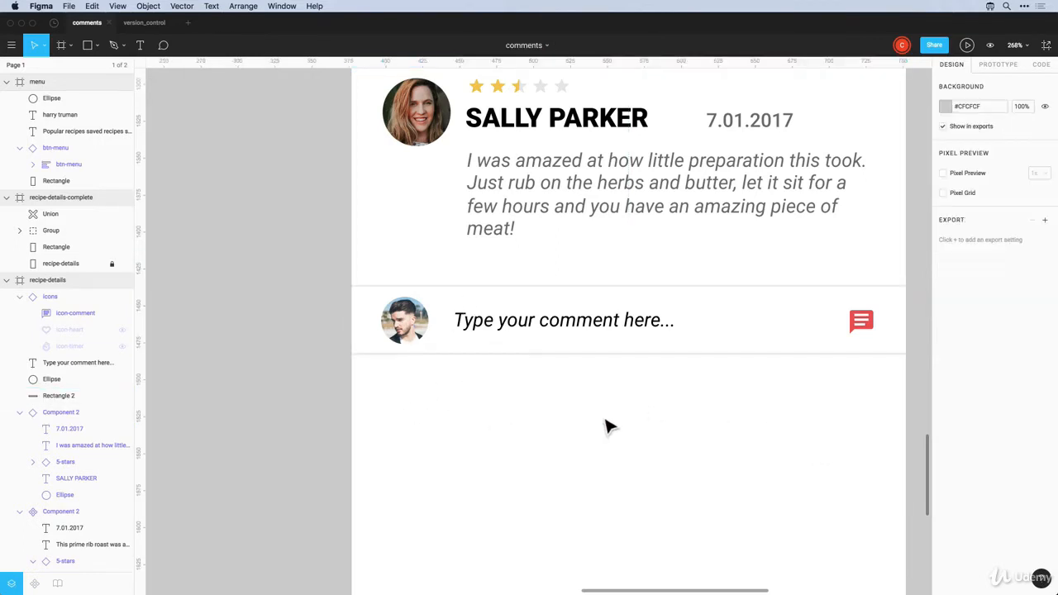
pyautogui.moveTo(389, 400); pyautogui.dragTo(874, 308)
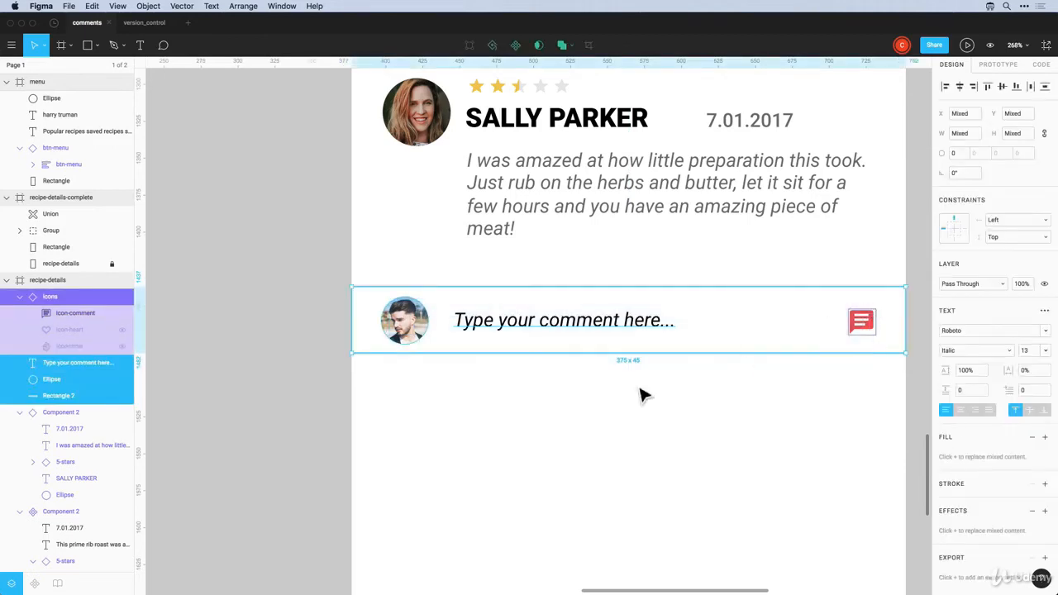
pyautogui.click(517, 50)
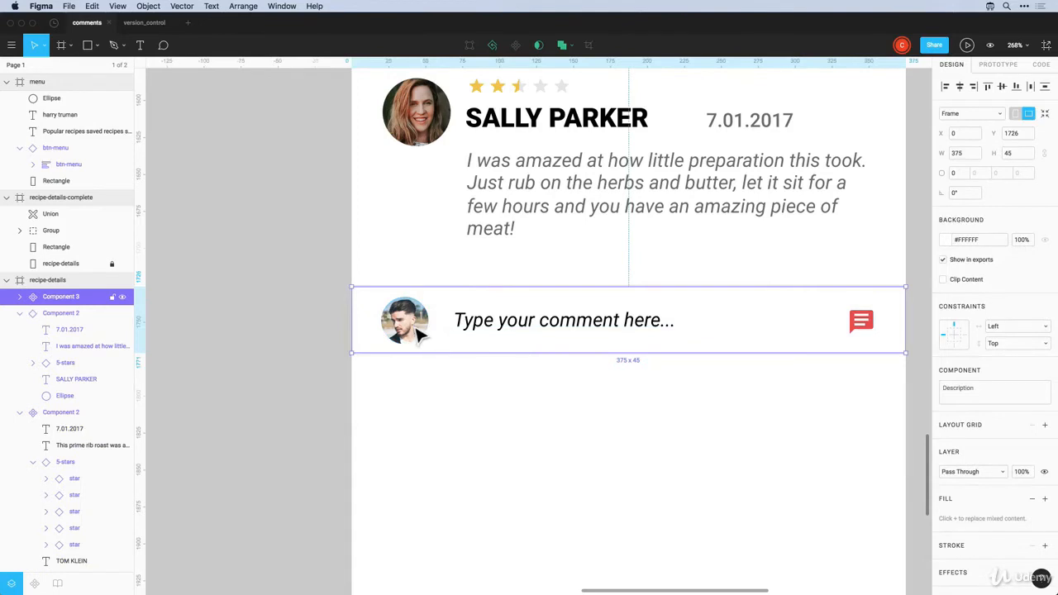
# Set constraints inside the comment bar component: profile photo Left and Top, placeholder text Left and Center, comment icon Right and Center
pyautogui.doubleClick(417, 333)
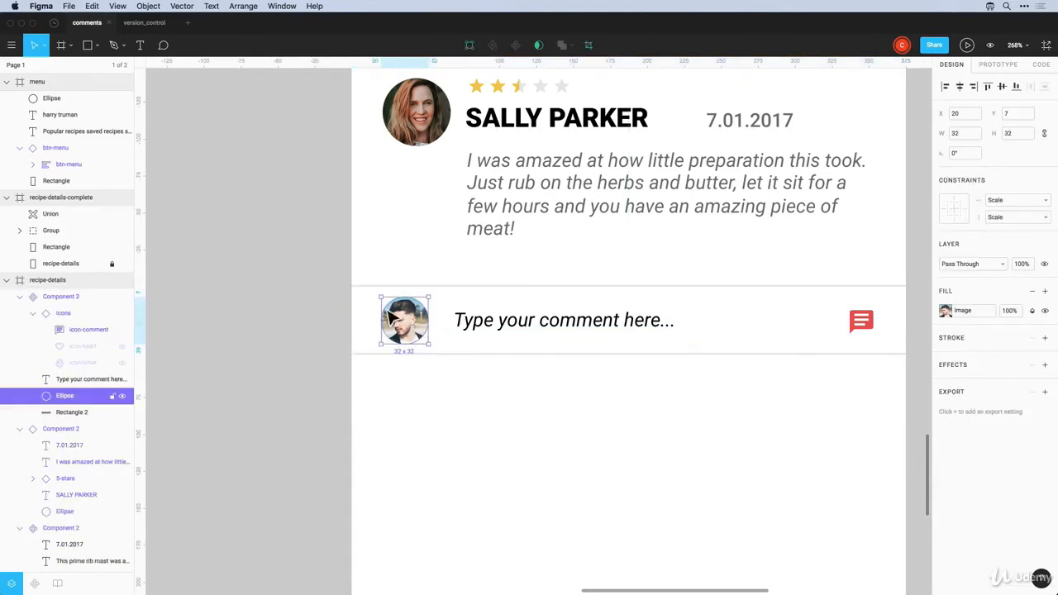
pyautogui.click(1015, 204)
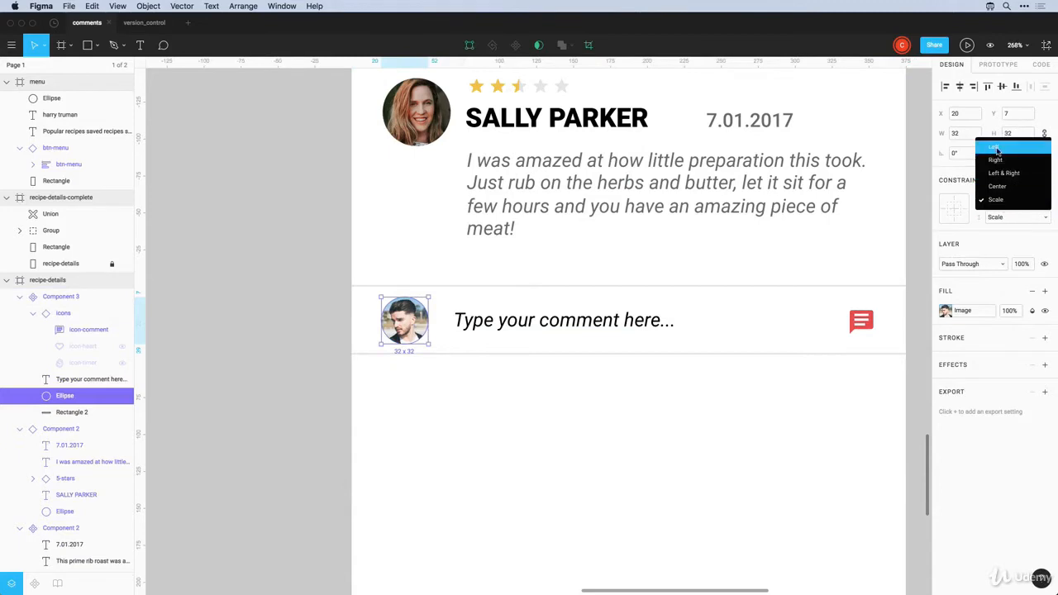
pyautogui.click(1015, 201)
pyautogui.click(1003, 215)
pyautogui.click(1002, 216)
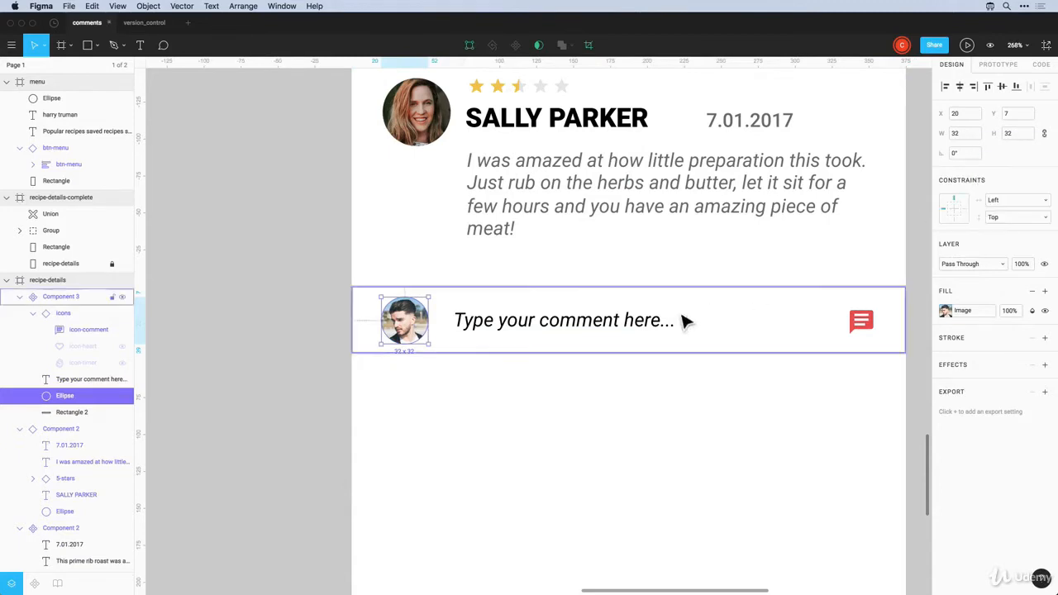
pyautogui.click(602, 321)
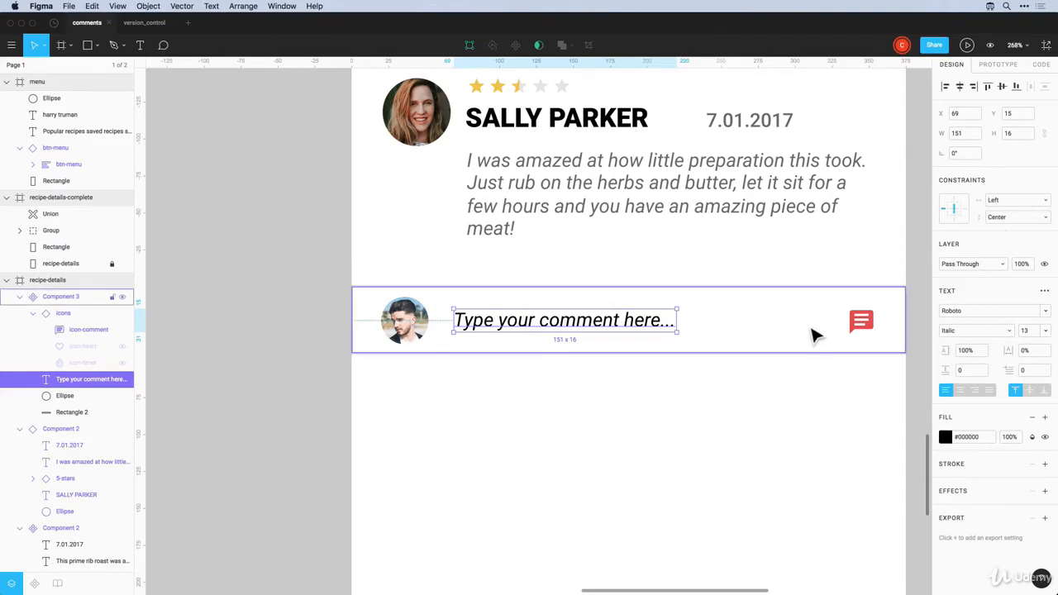
pyautogui.click(861, 329)
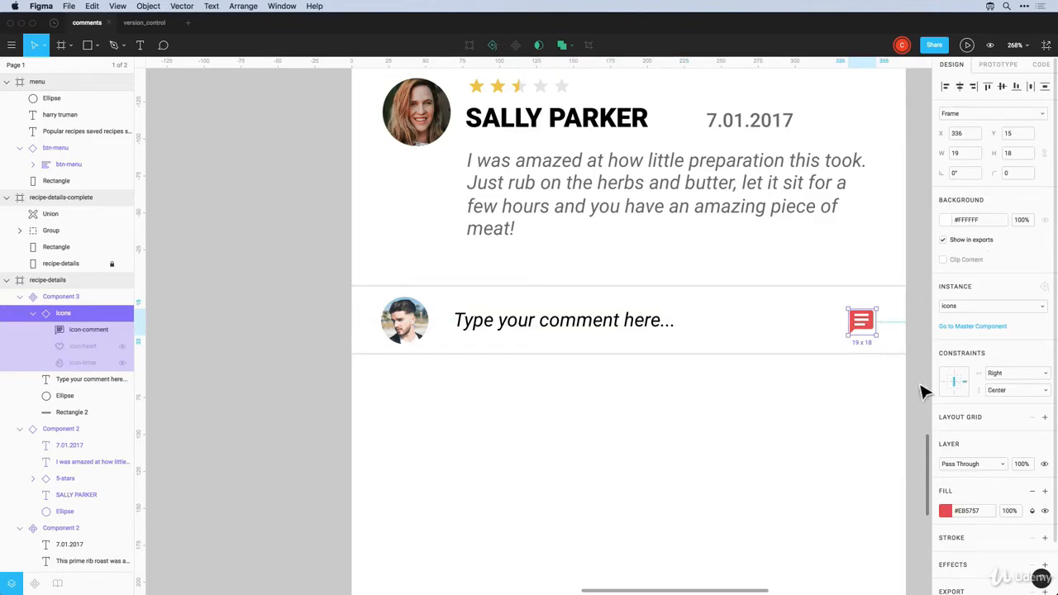
# Widen the placeholder text box to about 258 px, ending just before the comment icon, and set its layer opacity to 20%
pyautogui.click(633, 323)
pyautogui.moveTo(680, 328); pyautogui.dragTo(836, 331)
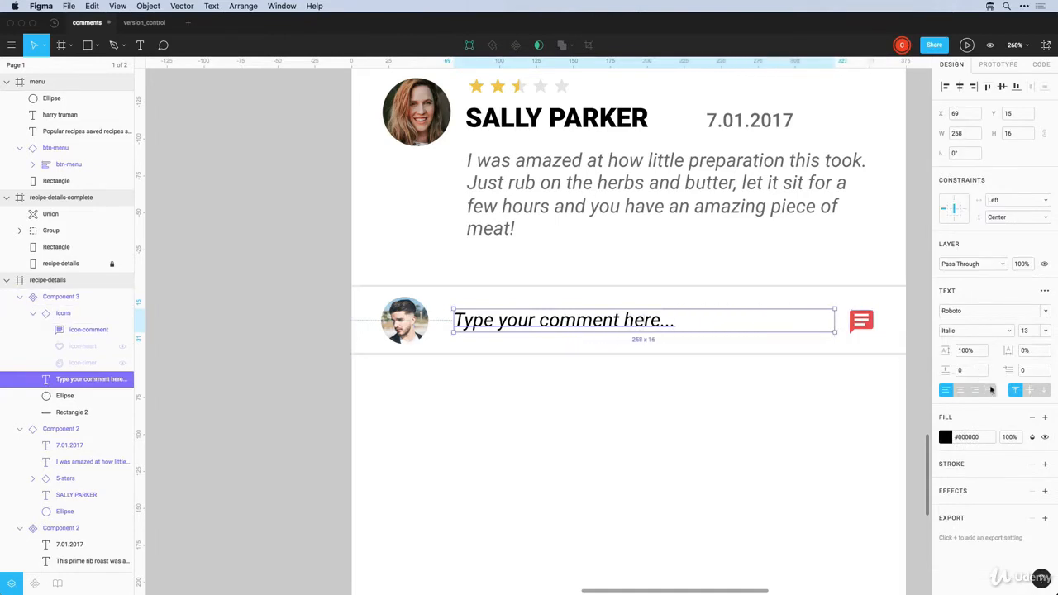
pyautogui.click(1025, 265)
pyautogui.write('20')
pyautogui.press('Return')
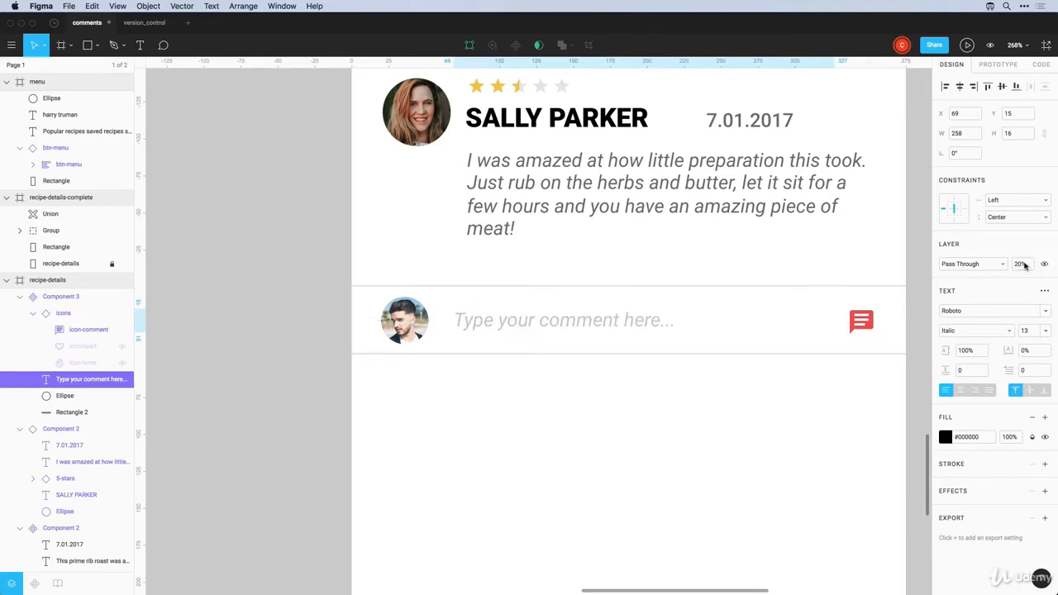
pyautogui.click(633, 457)
# Shorten the recipe-details frame from its lower edge to about 1807 px high, just below the comment bar
pyautogui.scroll(-5, 633, 458)
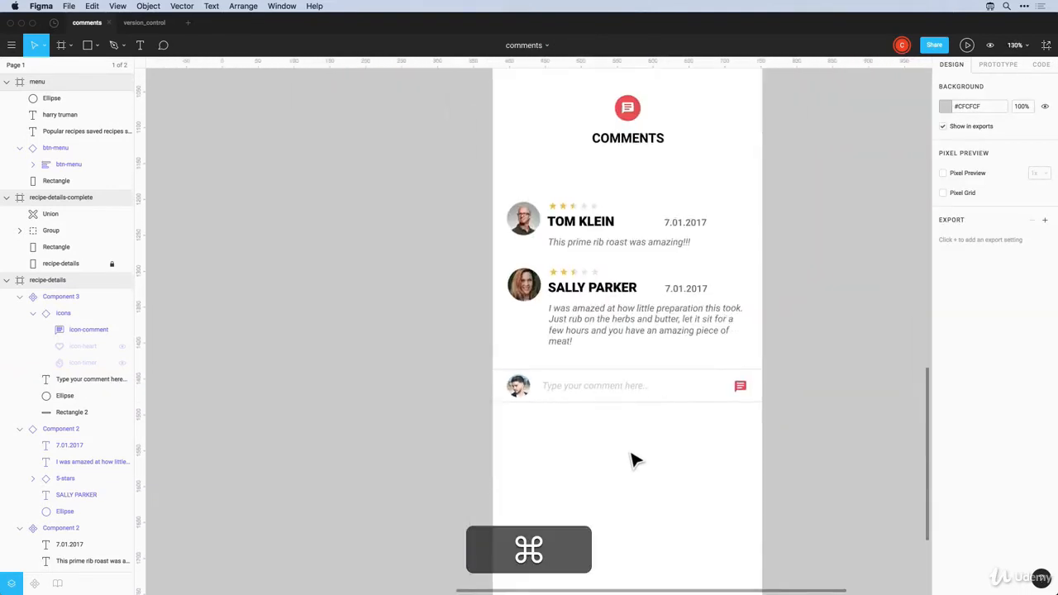
pyautogui.scroll(-4, 633, 460)
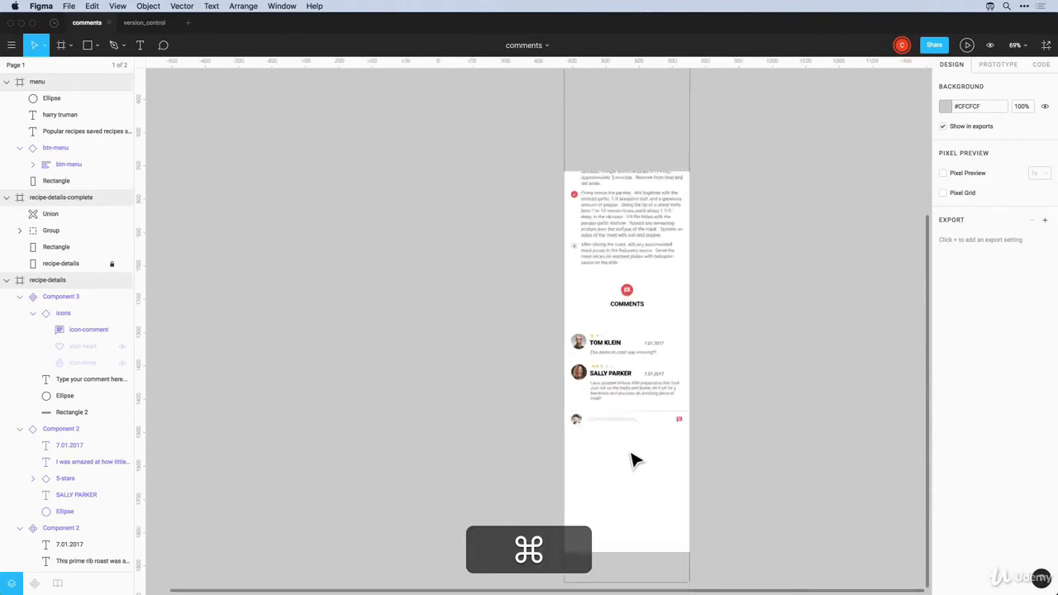
pyautogui.scroll(-3, 633, 460)
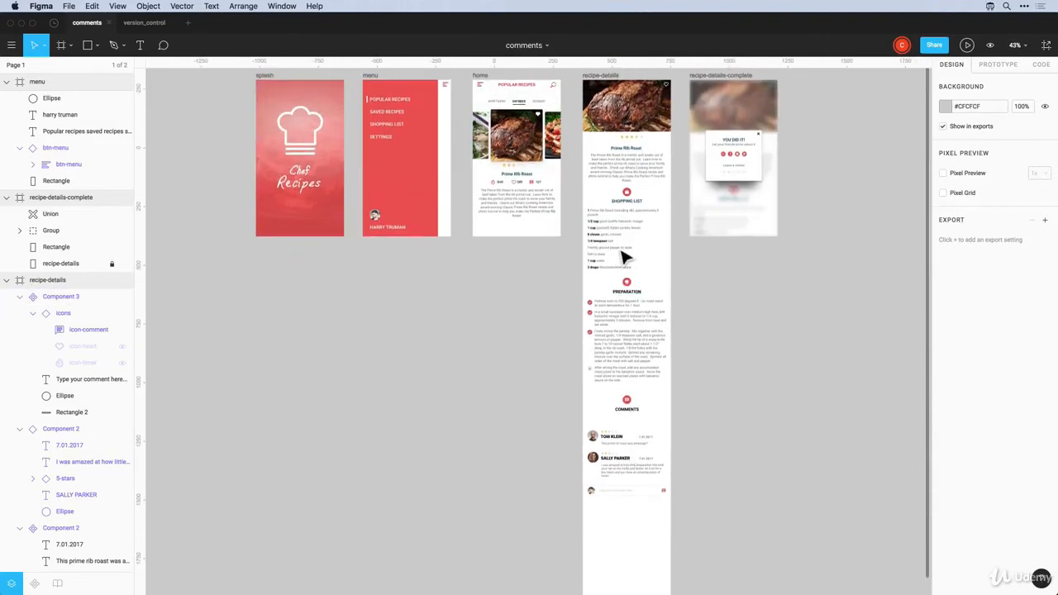
pyautogui.click(599, 82)
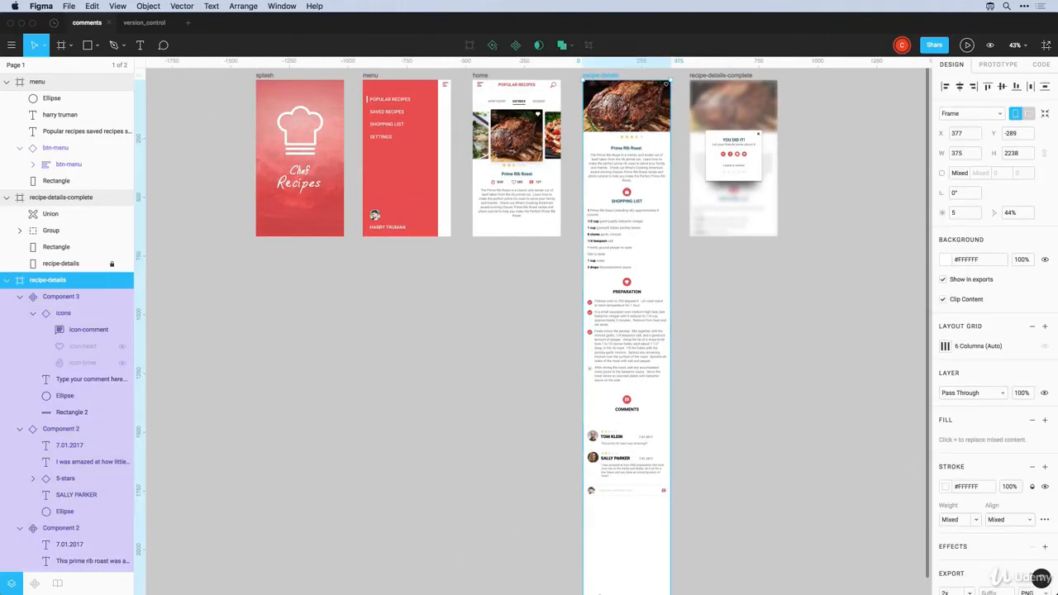
pyautogui.scroll(-2, 614, 587)
pyautogui.moveTo(625, 547); pyautogui.dragTo(628, 448)
pyautogui.press('alt')
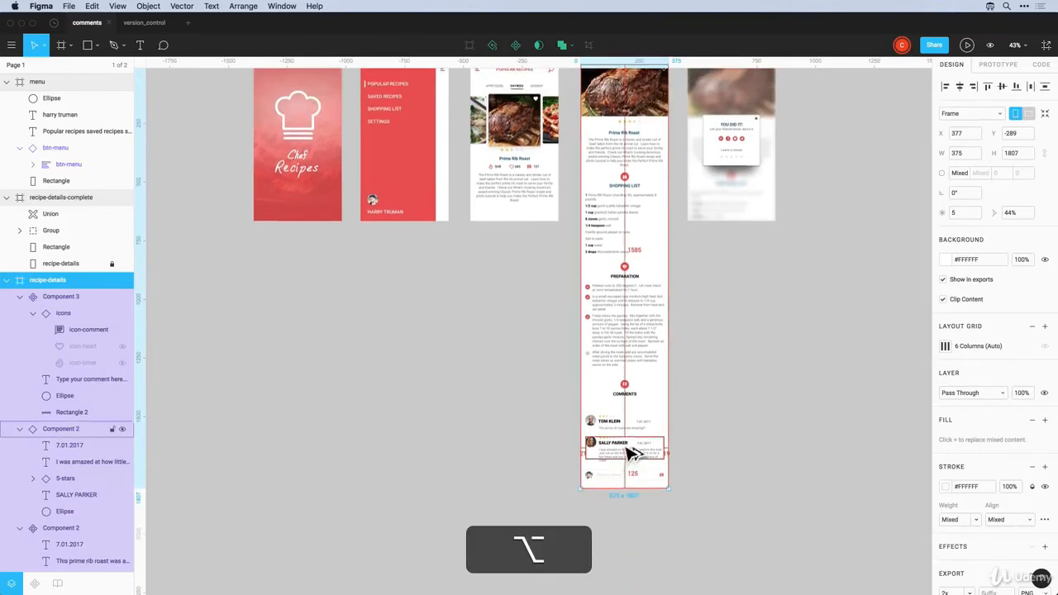
pyautogui.scroll(5, 629, 454)
pyautogui.scroll(2, 630, 469)
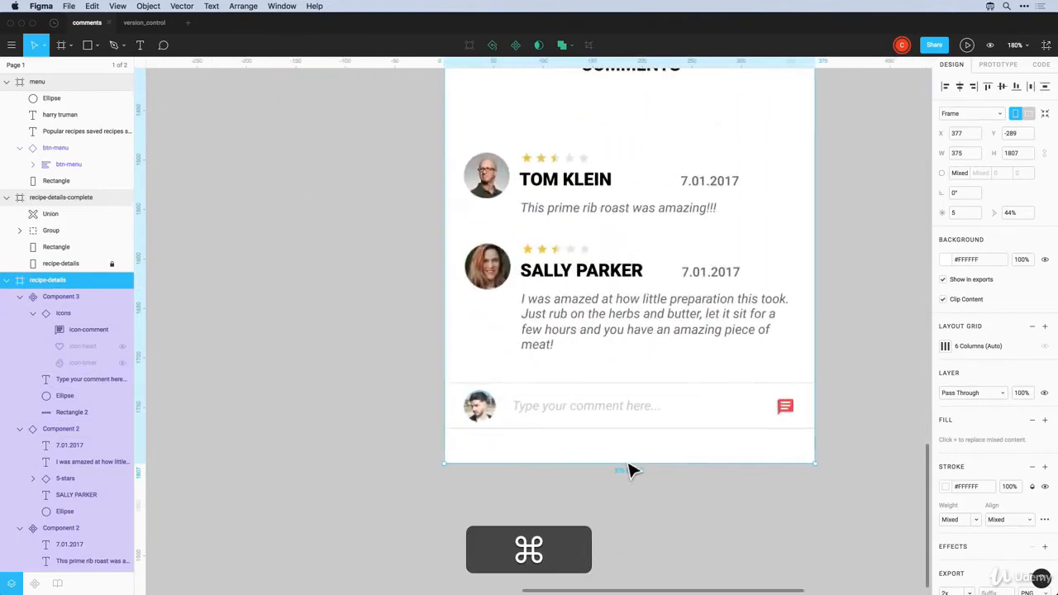
pyautogui.press('alt')
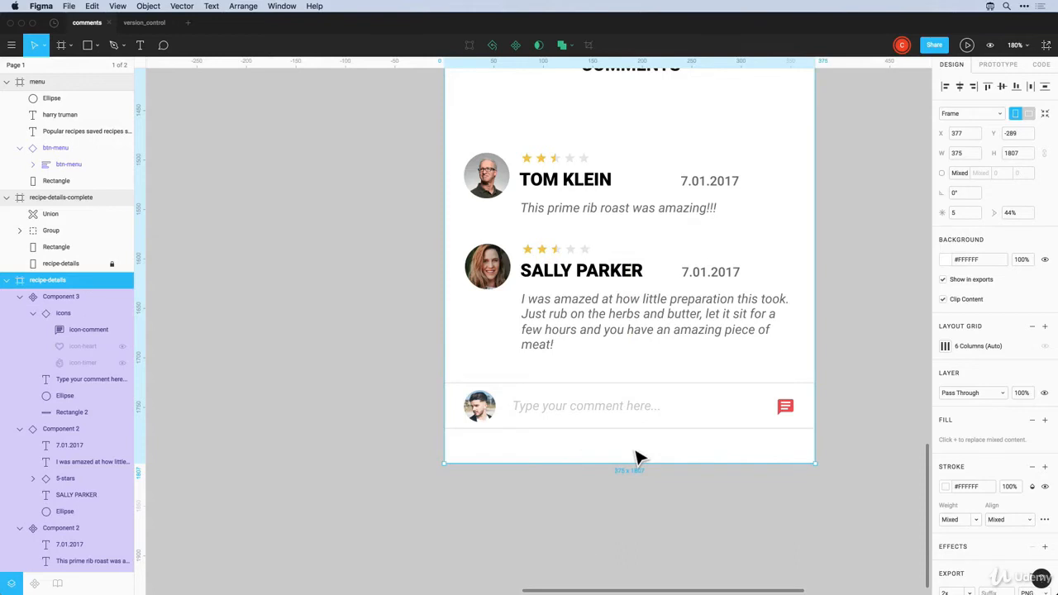
# Reduce the recipe-details frame's height to 1771 px so it ends flush with the comment bar
pyautogui.press('super')
pyautogui.press('super+Up')
pyautogui.press('super+Up')
pyautogui.press('super+Up')
pyautogui.press('super+Up')
pyautogui.press('super+Up')
pyautogui.press('super+Up')
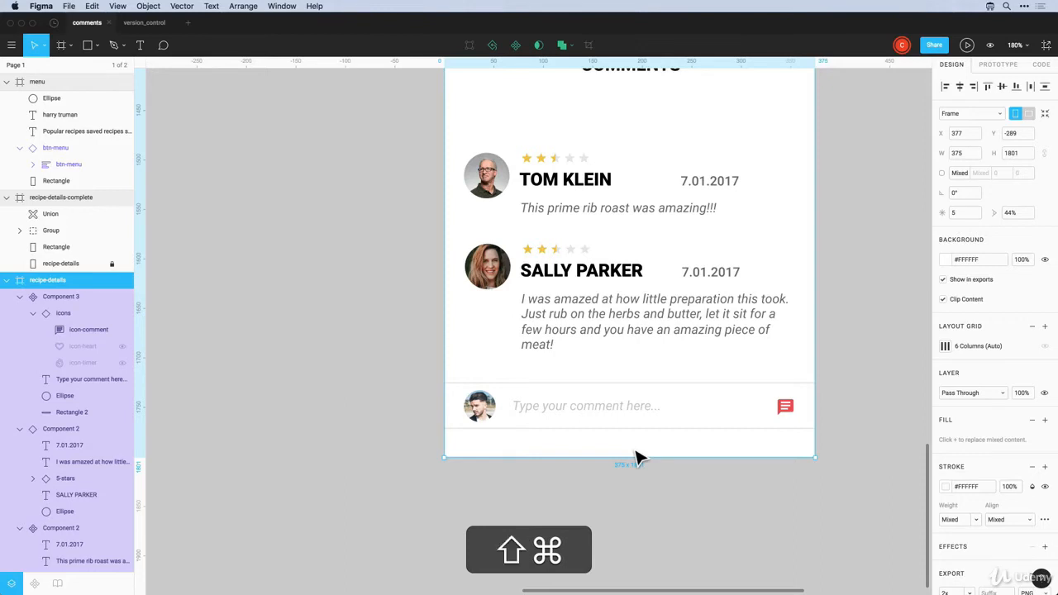
pyautogui.press('shift+super+Up')
pyautogui.press('shift+super+Up')
pyautogui.press('shift+super+Up')
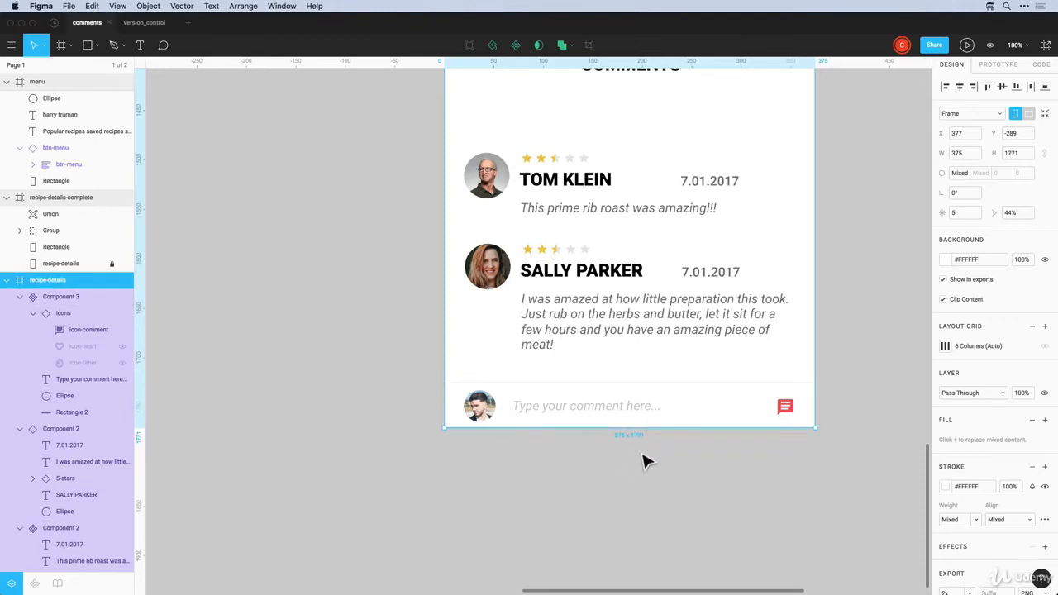
pyautogui.click(699, 473)
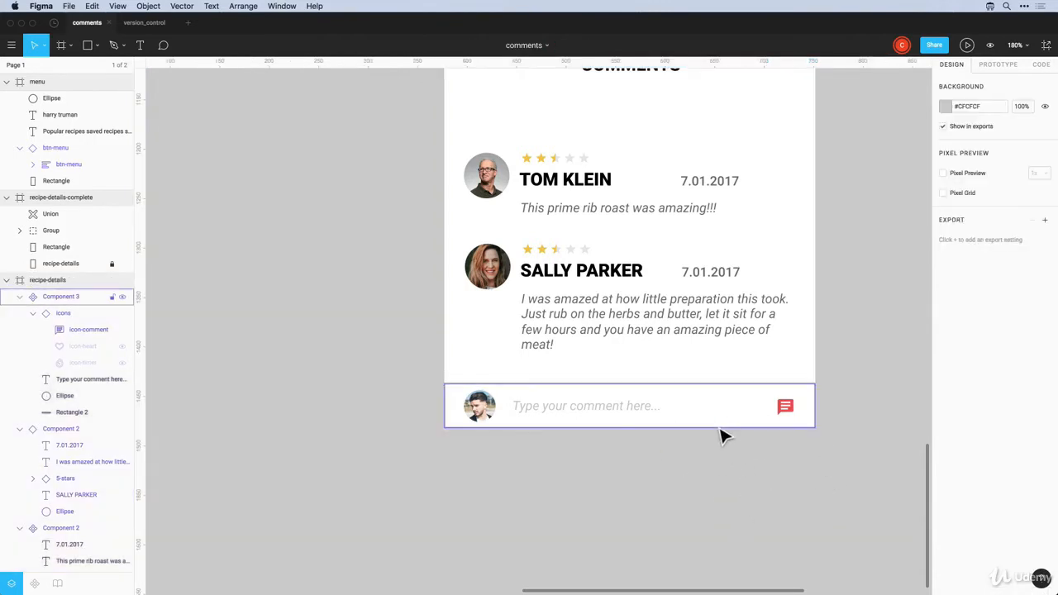
# Try narrowing the comment bar component from its left edge to test its constraints, and undo the resize
pyautogui.click(464, 409)
pyautogui.moveTo(446, 419); pyautogui.dragTo(519, 418)
pyautogui.press('super+z')
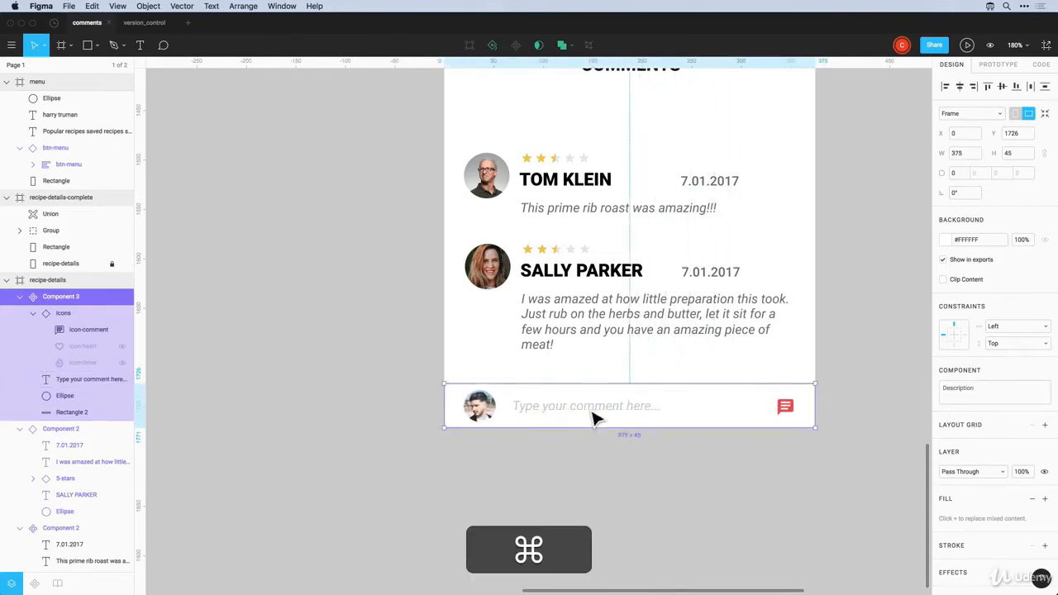
# Set the placeholder text's horizontal constraint to Left & Right within the comment bar component
pyautogui.keyDown('super'); pyautogui.click(593, 416); pyautogui.keyUp('super')
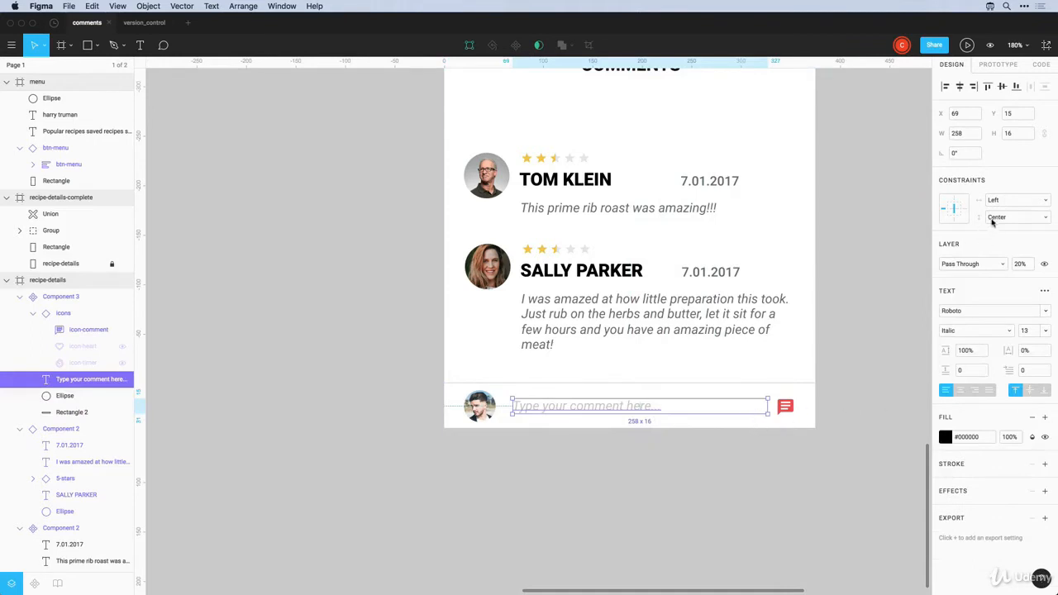
pyautogui.click(1014, 200)
pyautogui.click(1000, 227)
pyautogui.click(678, 537)
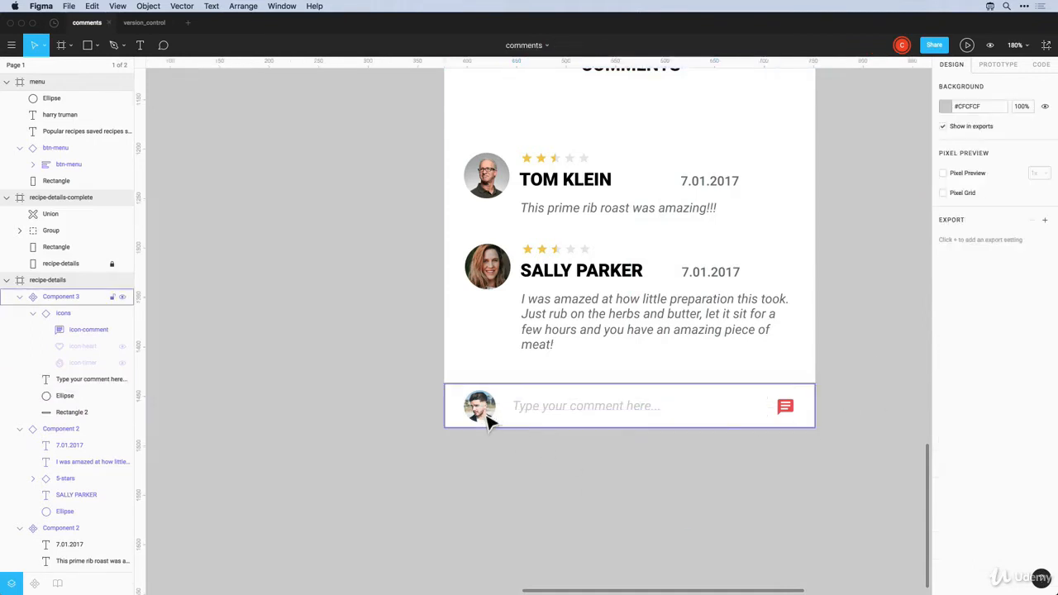
# Resize the comment bar component horizontally to check how the placeholder text adapts, and restore its full 375 px width
pyautogui.click(487, 422)
pyautogui.moveTo(445, 421)
pyautogui.mouseDown()
pyautogui.moveTo(601, 425)
pyautogui.moveTo(451, 424)
pyautogui.mouseUp()
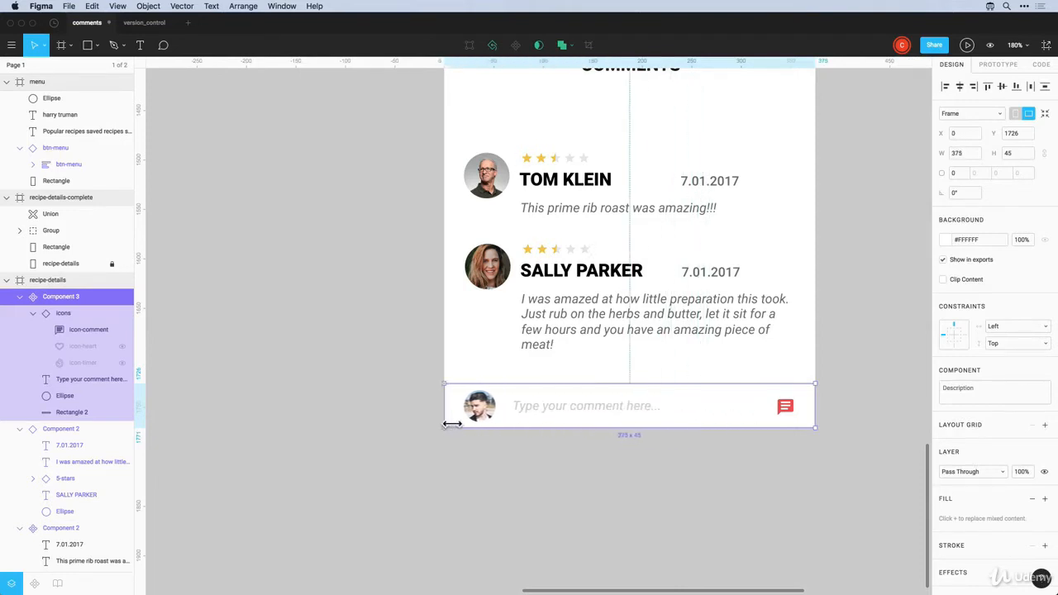
pyautogui.click(492, 489)
# Examine the constraints of the avatar, star rating, name, comment text and date inside the first comment component
pyautogui.scroll(2, 539, 492)
pyautogui.scroll(3, 542, 489)
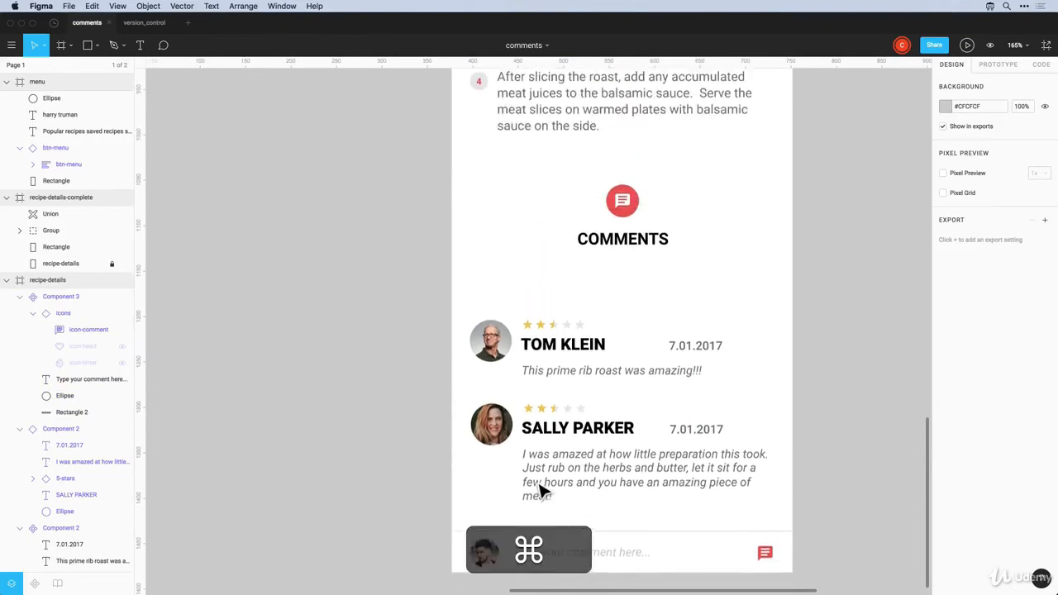
pyautogui.doubleClick(501, 345)
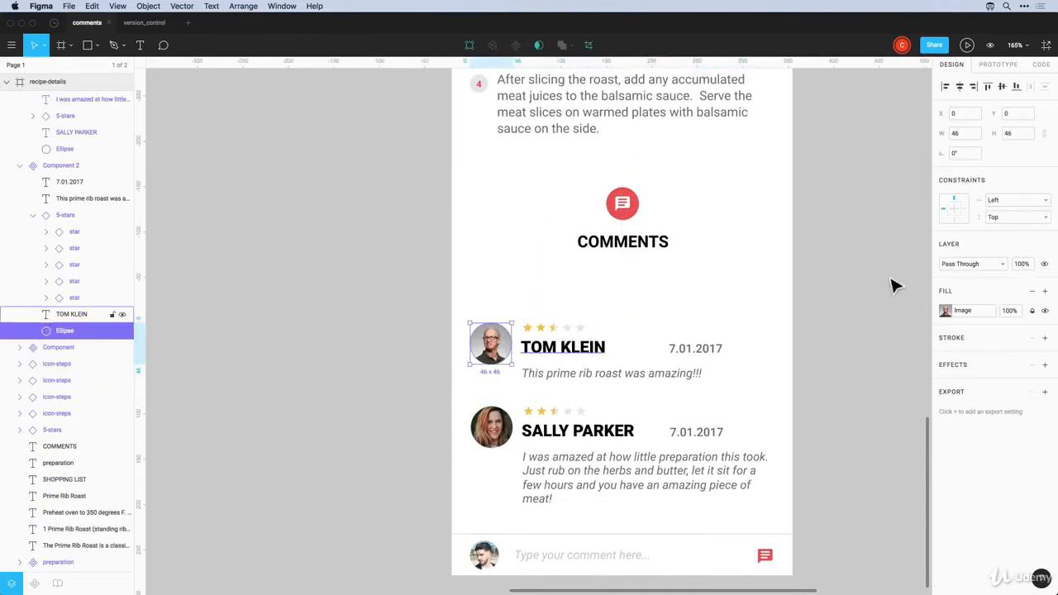
pyautogui.click(529, 331)
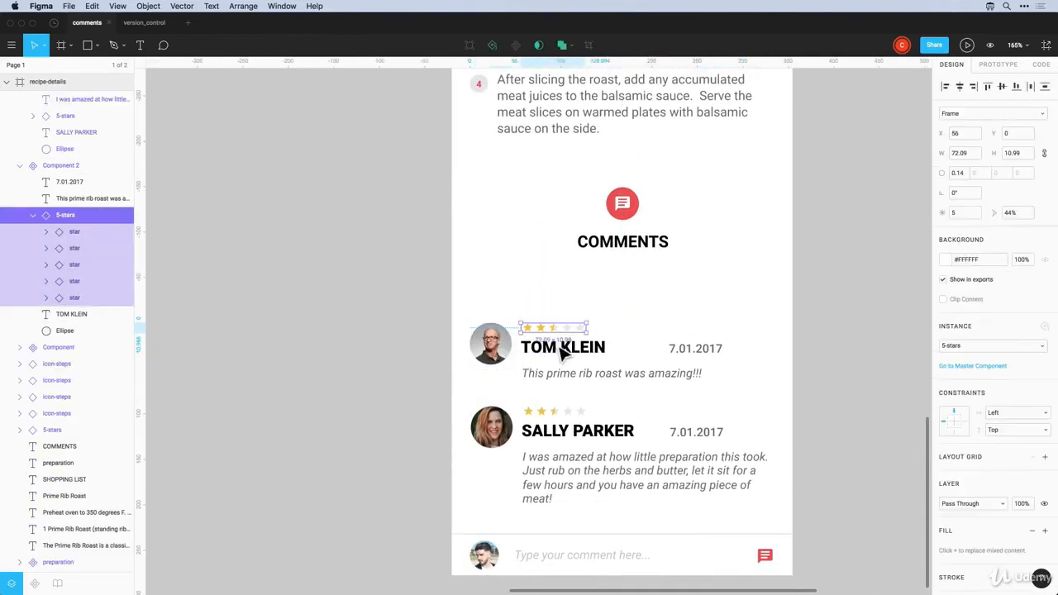
pyautogui.keyDown('shift'); pyautogui.click(541, 351); pyautogui.keyUp('shift')
pyautogui.keyDown('shift'); pyautogui.click(560, 376); pyautogui.keyUp('shift')
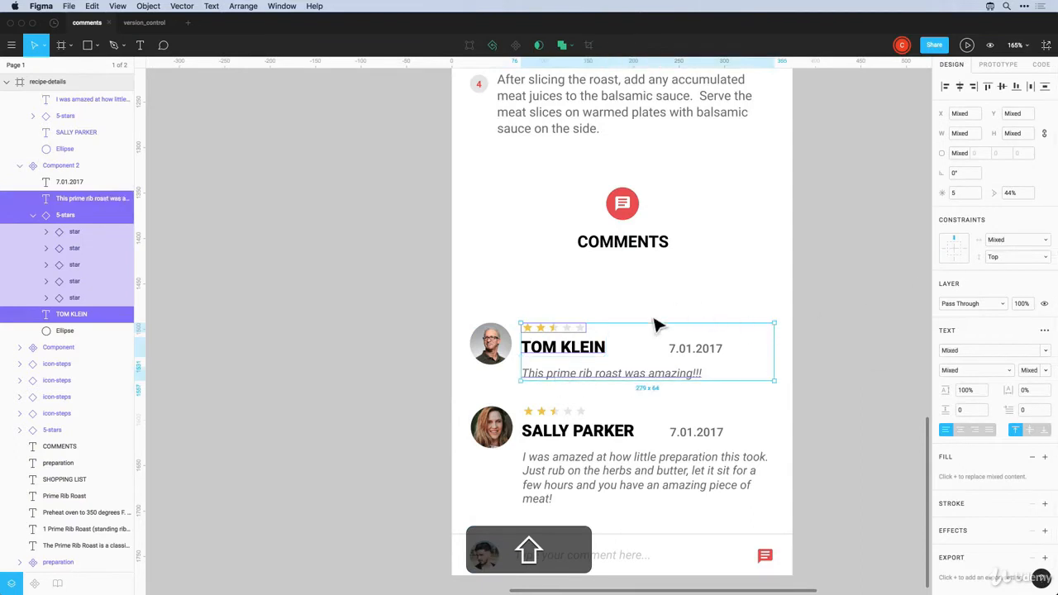
pyautogui.keyDown('shift'); pyautogui.click(609, 376); pyautogui.keyUp('shift')
pyautogui.click(621, 377)
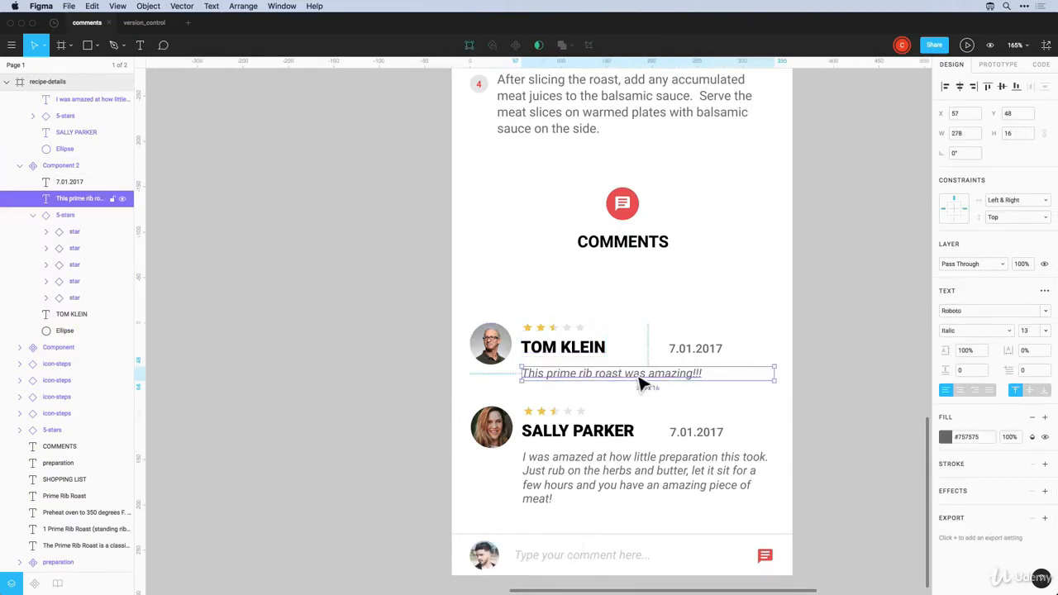
pyautogui.click(706, 355)
pyautogui.click(764, 295)
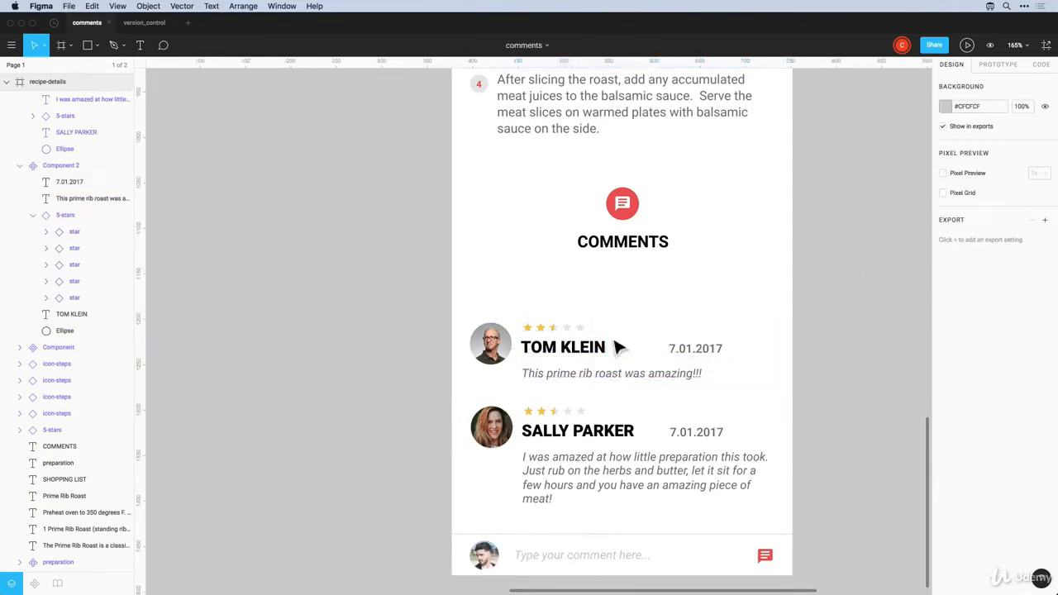
# Try narrowing the first comment component from its right edge to test its constraints, and undo the change
pyautogui.click(619, 348)
pyautogui.moveTo(781, 364)
pyautogui.mouseDown()
pyautogui.moveTo(698, 365)
pyautogui.moveTo(773, 365)
pyautogui.mouseUp()
pyautogui.press('super+z')
pyautogui.press('super+z')
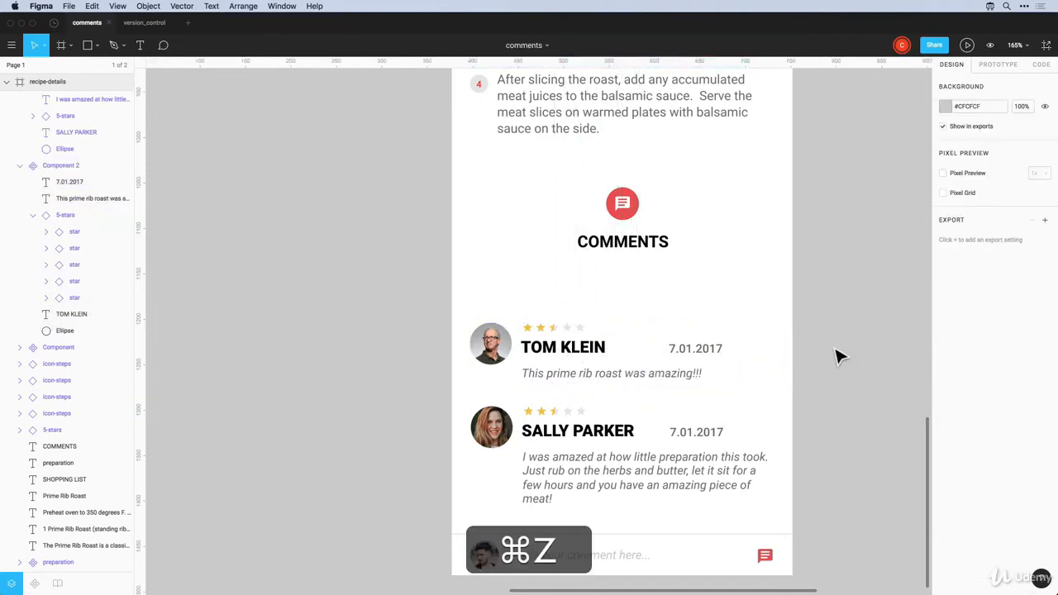
# Set the horizontal constraint of the comment icon and the COMMENTS heading to Center
pyautogui.scroll(3, 833, 356)
pyautogui.scroll(-4, 835, 357)
pyautogui.scroll(-2, 833, 356)
pyautogui.click(666, 240)
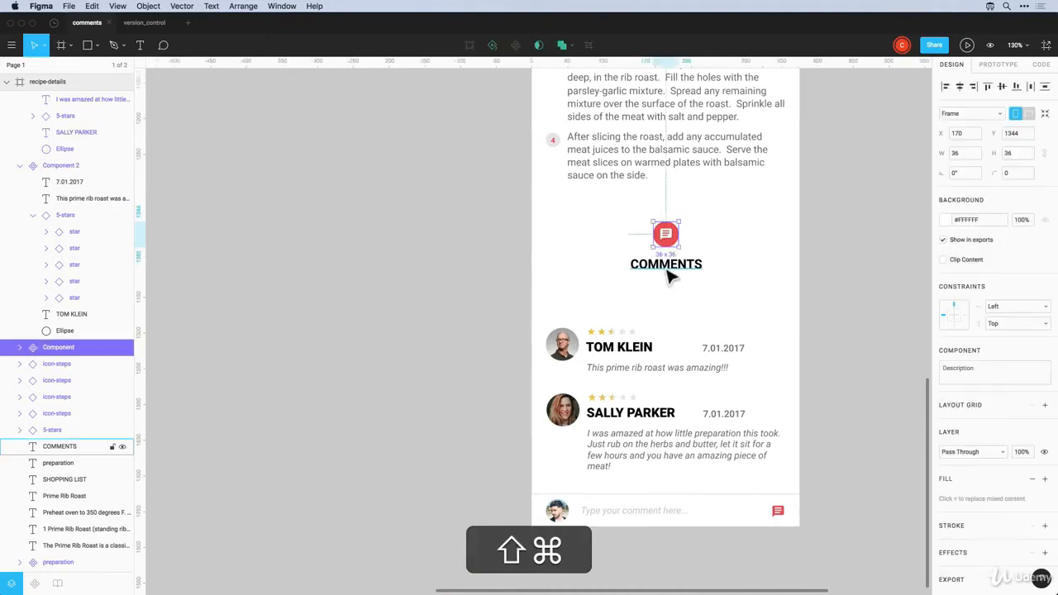
pyautogui.keyDown('shift'); pyautogui.click(671, 272); pyautogui.keyUp('shift')
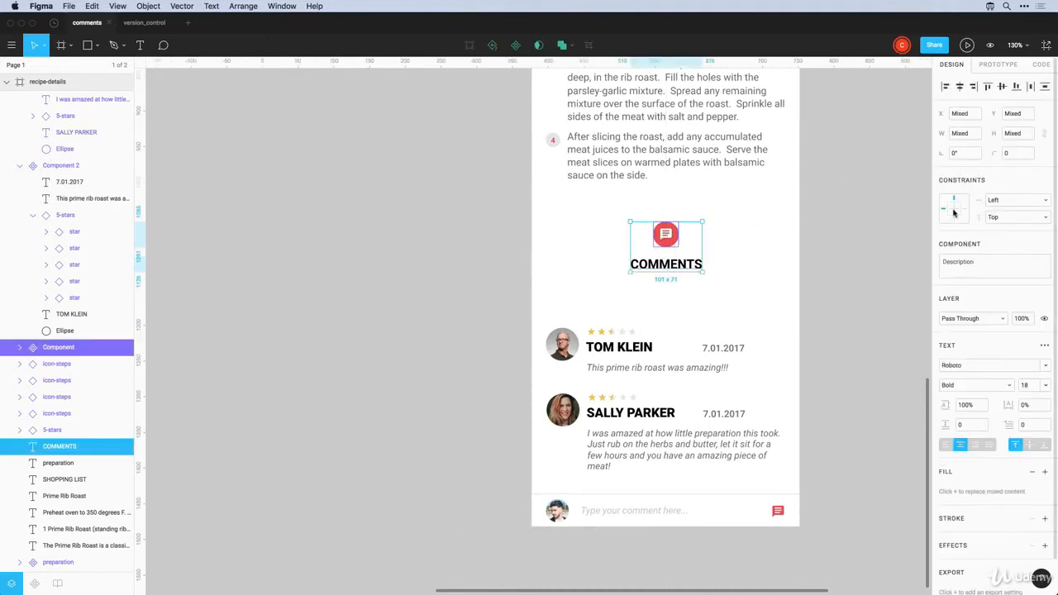
pyautogui.click(877, 258)
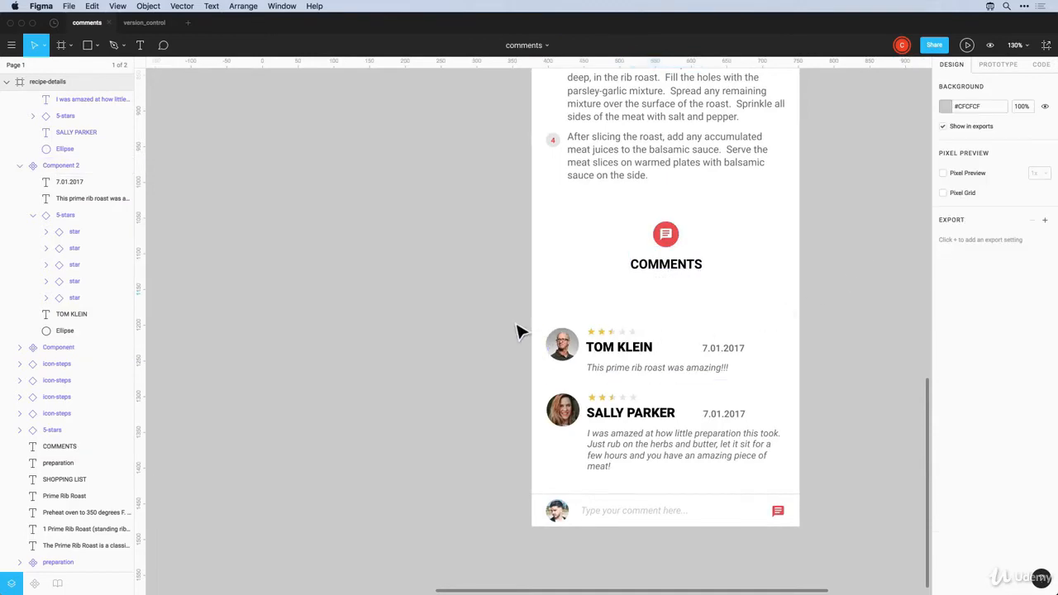
# Move the comment icon and COMMENTS heading together down, closer to the first comment
pyautogui.keyDown('super'); pyautogui.scroll(3, 590, 331); pyautogui.keyUp('super')
pyautogui.keyDown('super'); pyautogui.scroll(-8, 590, 330); pyautogui.keyUp('super')
pyautogui.keyDown('super'); pyautogui.scroll(3, 637, 290); pyautogui.keyUp('super')
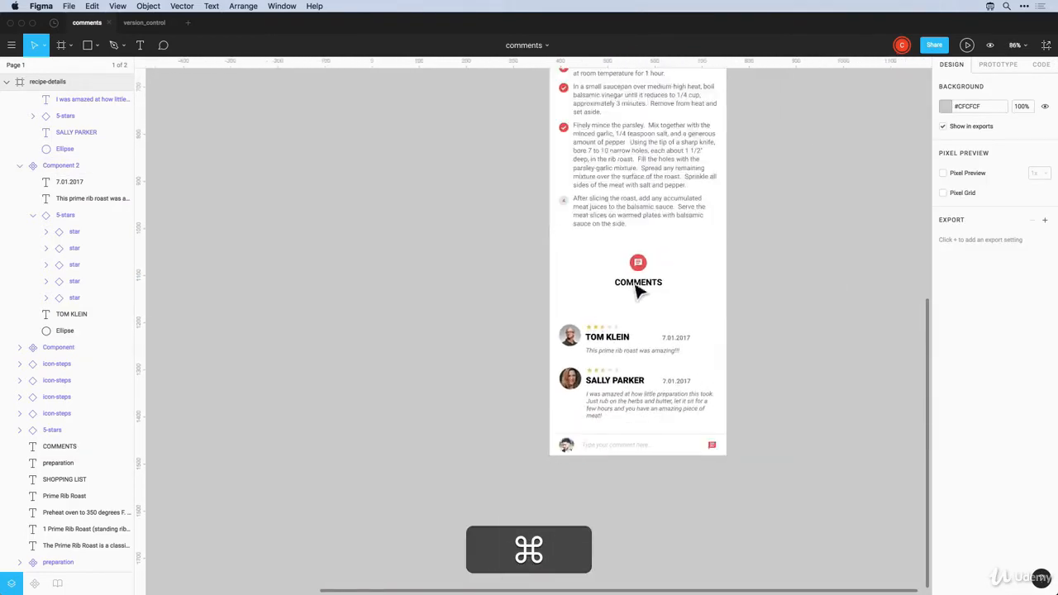
pyautogui.keyDown('super'); pyautogui.click(638, 279); pyautogui.keyUp('super')
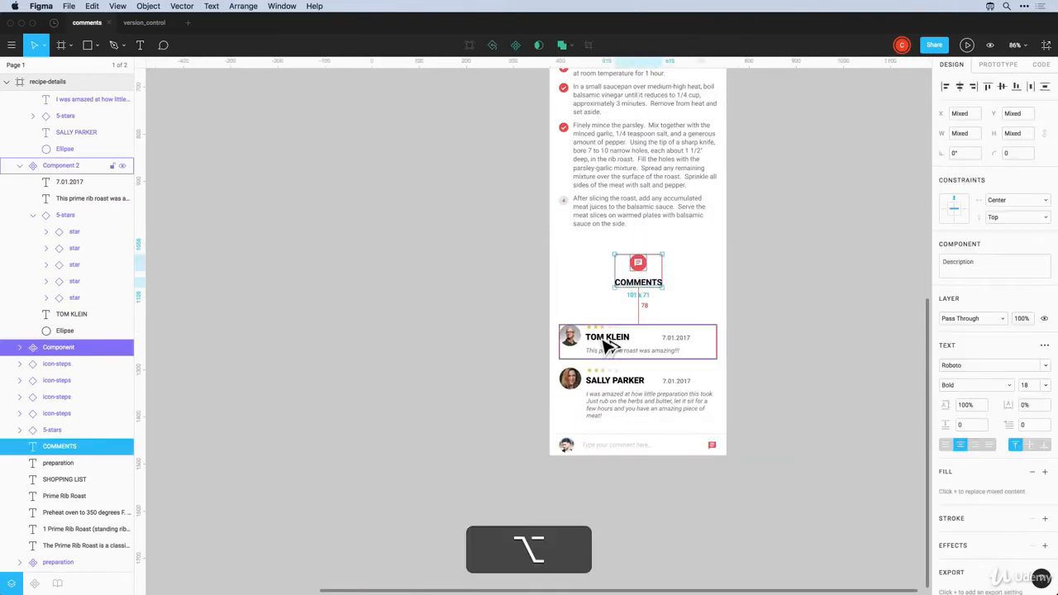
pyautogui.hotkey('alt', 'shift', 'Down')
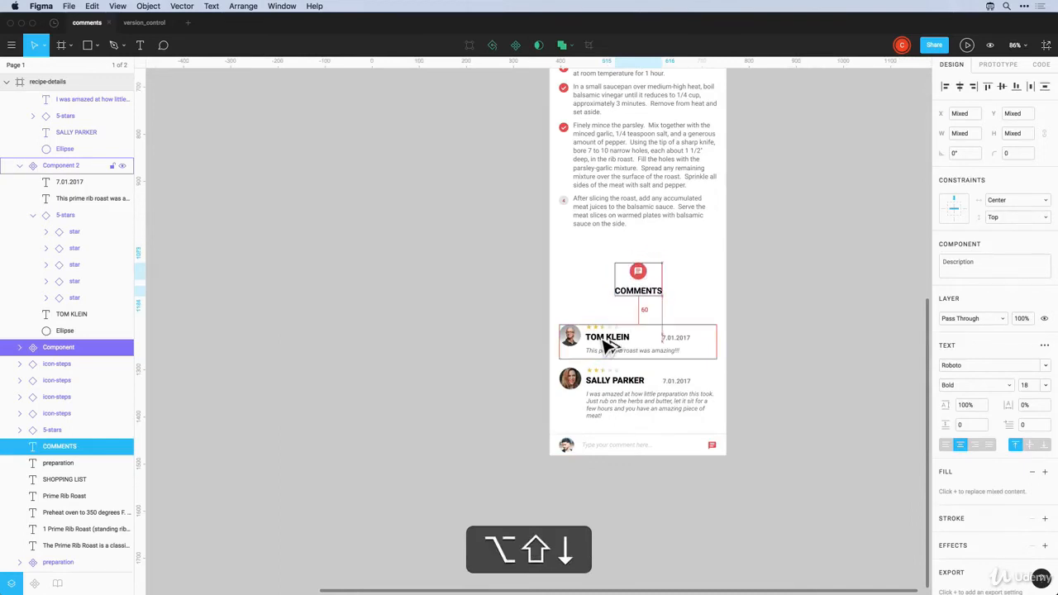
pyautogui.hotkey('alt', 'shift', 'Down')
pyautogui.scroll(1, 598, 334)
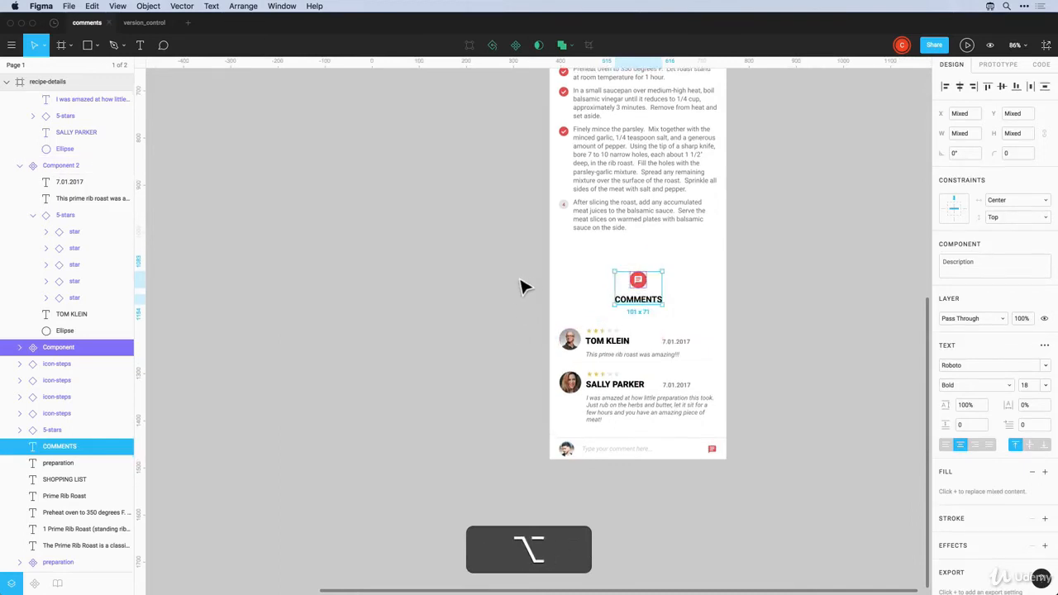
# Move the whole comments section, from its icon and heading to the comment bar, up toward the preparation steps
pyautogui.moveTo(516, 275); pyautogui.dragTo(722, 465)
pyautogui.hotkey('shift', 'Up')
pyautogui.hotkey('shift', 'Up')
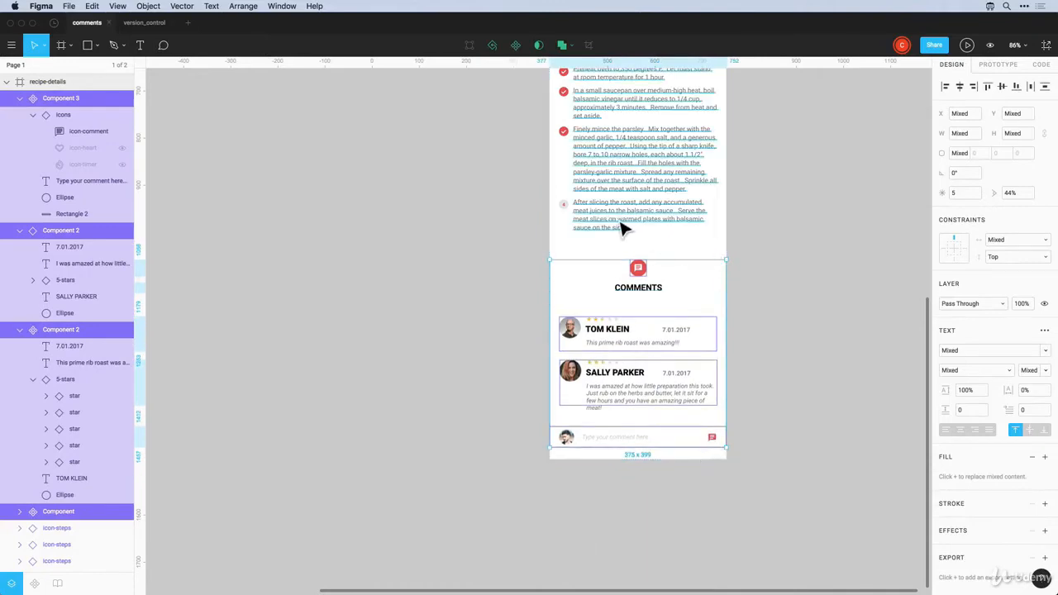
# Reduce the recipe-details frame's height so it ends flush with the moved comment bar
pyautogui.scroll(3, 667, 264)
pyautogui.scroll(-5, 668, 265)
pyautogui.scroll(-4, 666, 265)
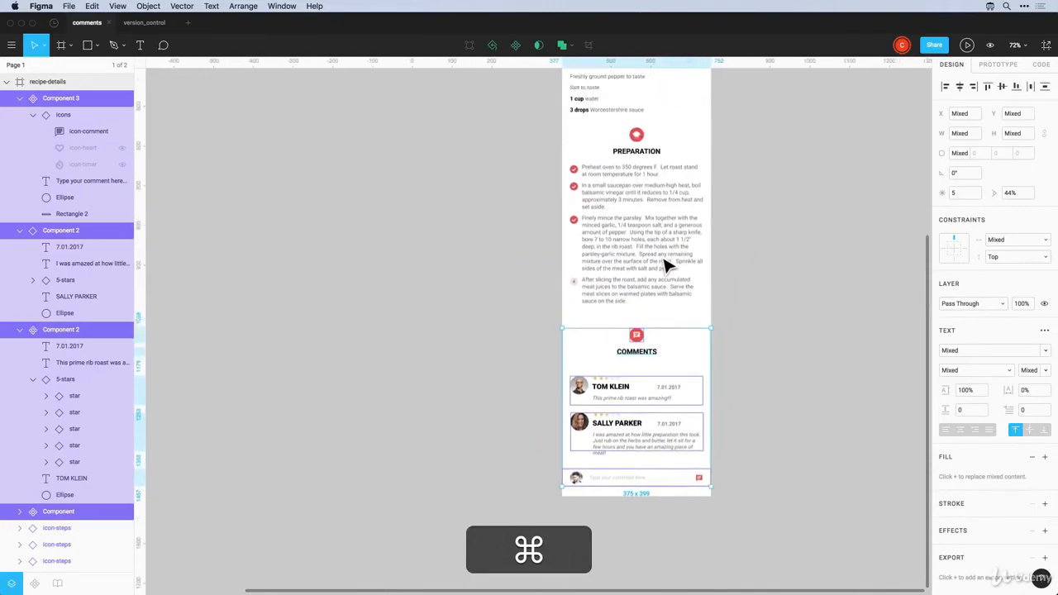
pyautogui.scroll(2, 667, 264)
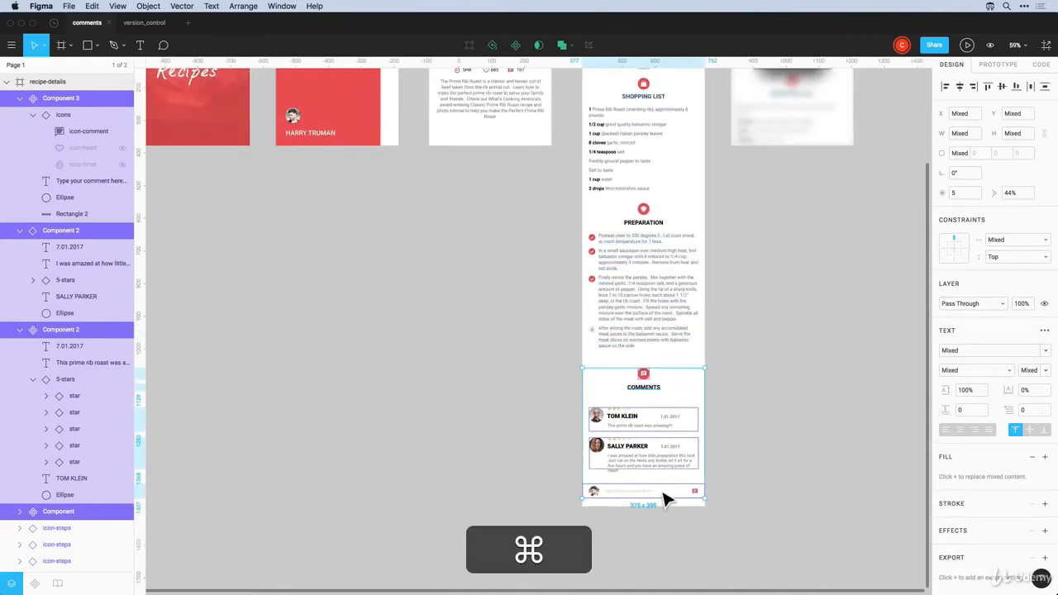
pyautogui.scroll(-4, 662, 492)
pyautogui.click(635, 131)
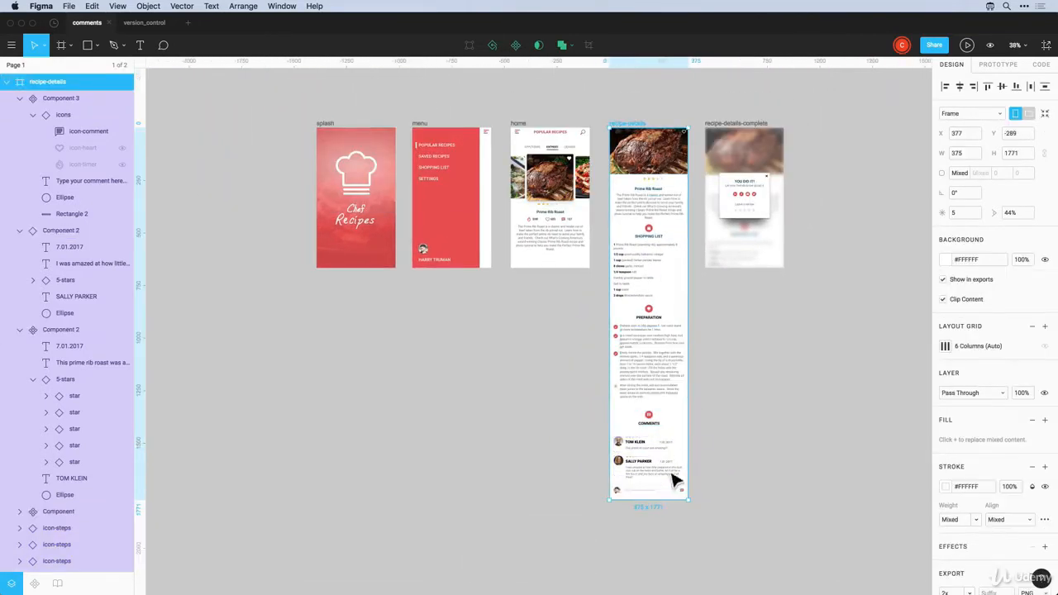
pyautogui.press('alt')
pyautogui.press('super')
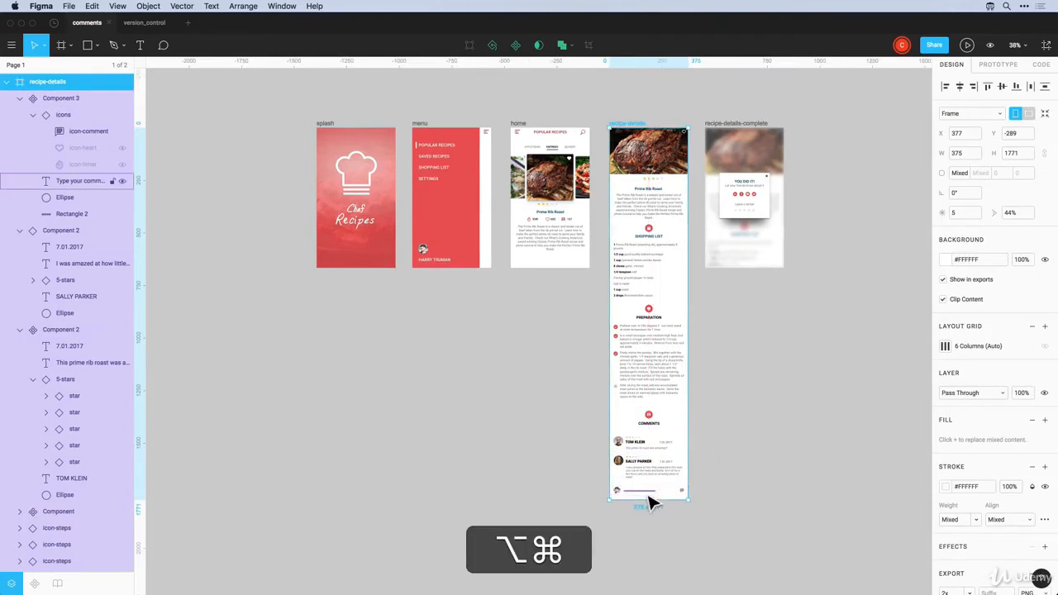
pyautogui.press('super+Up')
pyautogui.press('super+Up')
pyautogui.press('shift+super+Up')
pyautogui.press('shift+super+Up')
# Align the star rating, recipe title, description, shopping icon and SHOPPING LIST heading on their horizontal centers in recipe-details
pyautogui.press('z')
pyautogui.moveTo(596, 113); pyautogui.dragTo(712, 342)
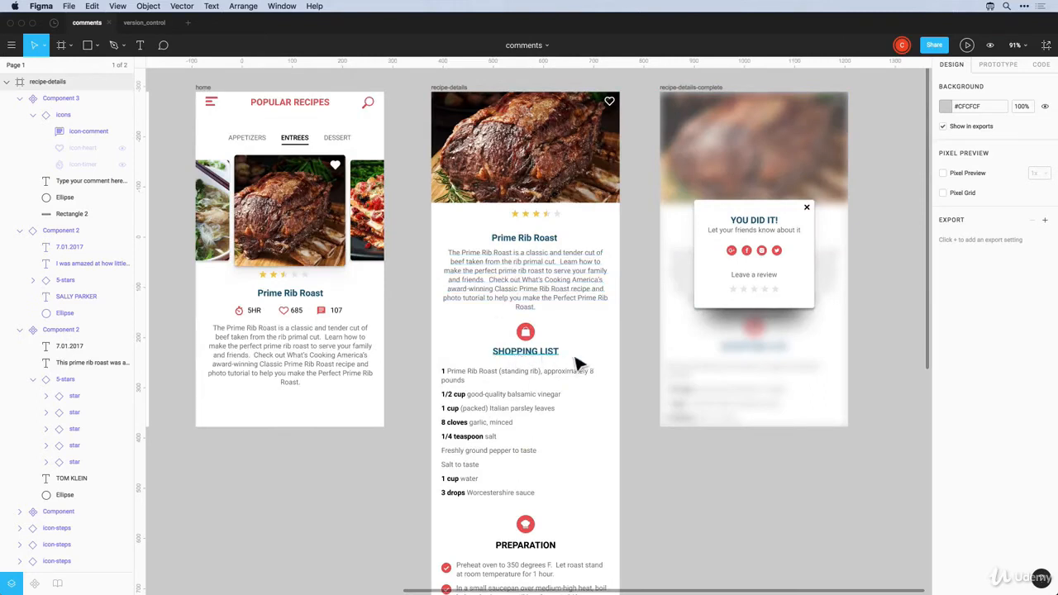
pyautogui.moveTo(583, 362); pyautogui.dragTo(489, 216)
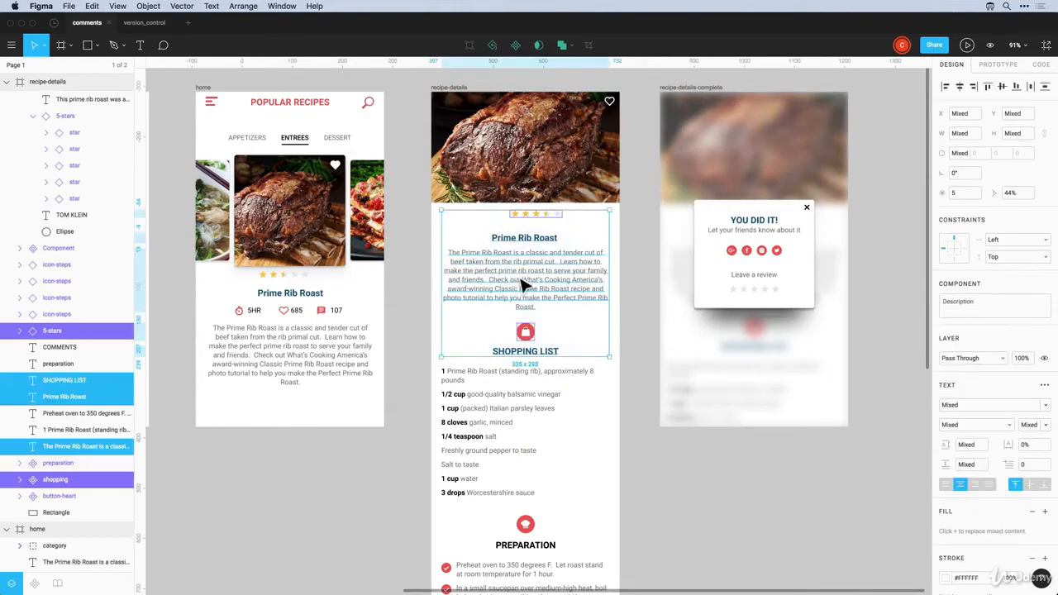
pyautogui.click(960, 86)
pyautogui.click(653, 513)
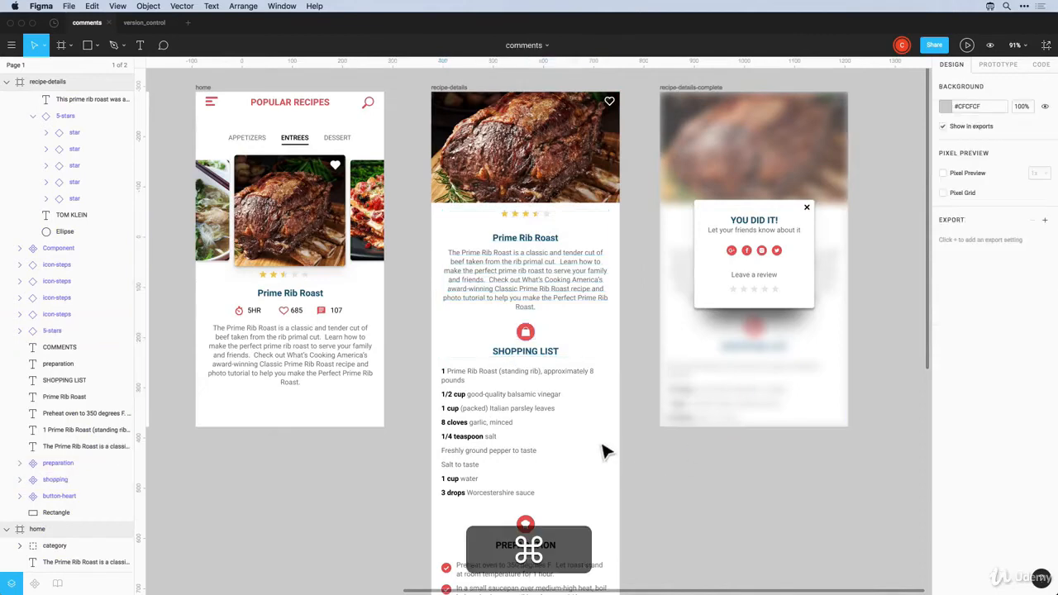
# Copy the SHOPPING LIST heading's properties, including its #19597D fill, onto the PREPARATION and COMMENTS headings
pyautogui.scroll(-2, 603, 450)
pyautogui.scroll(-3, 603, 451)
pyautogui.scroll(-5, 603, 449)
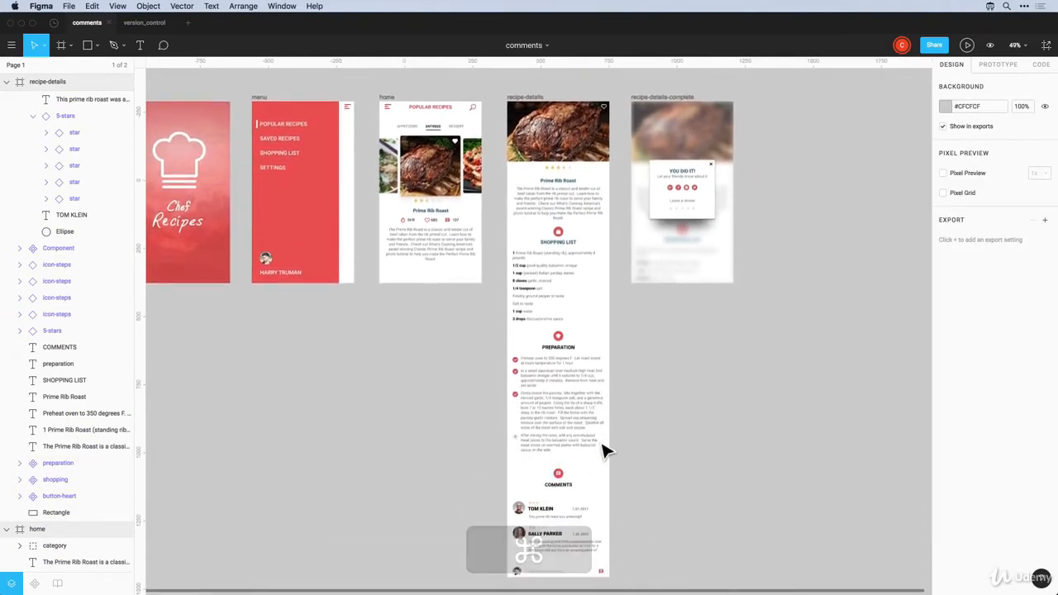
pyautogui.scroll(3, 591, 488)
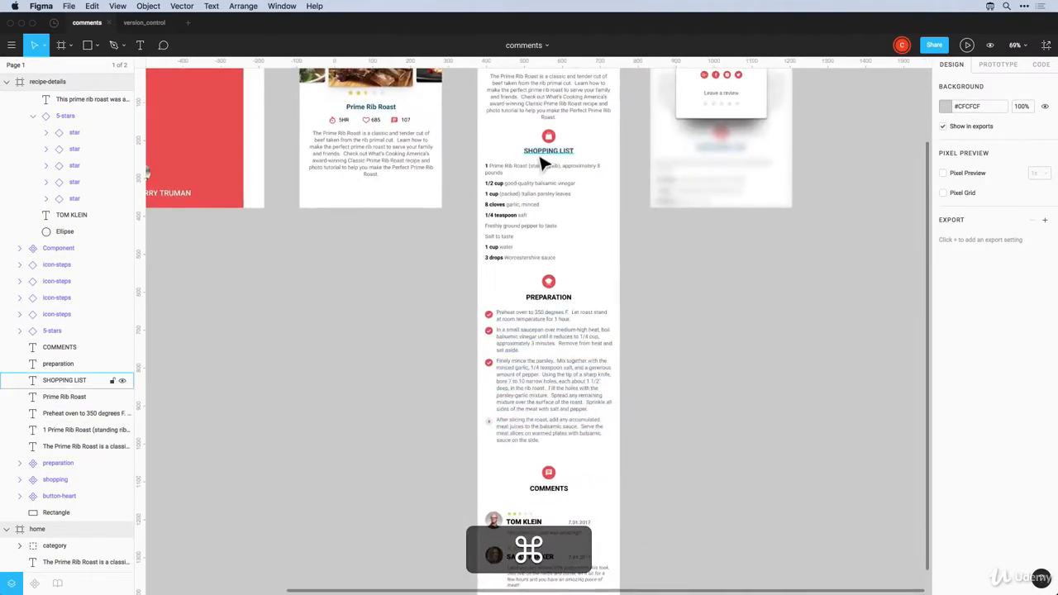
pyautogui.click(559, 160)
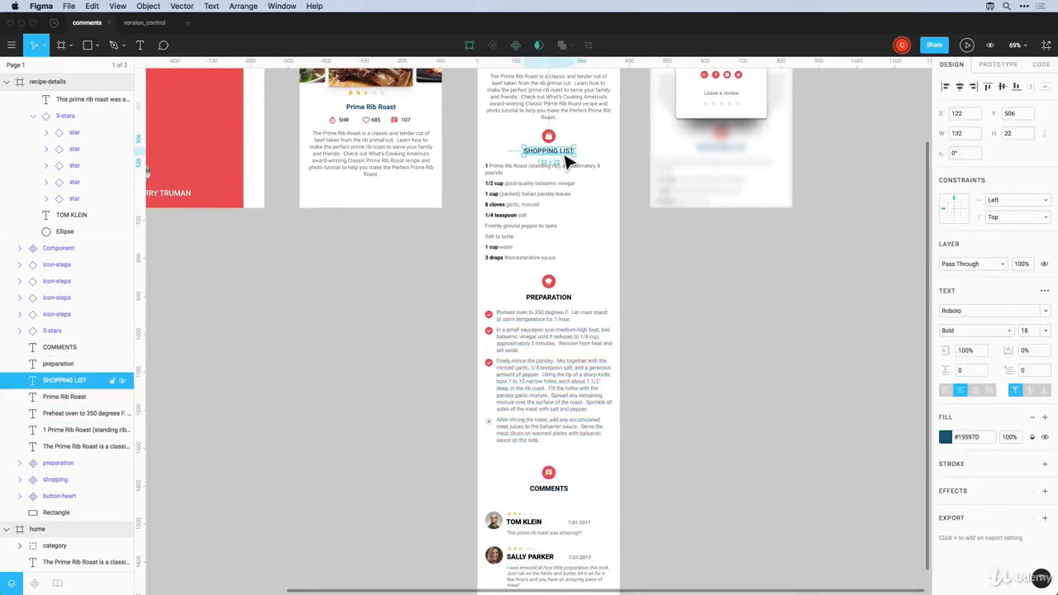
pyautogui.press('alt+super+c')
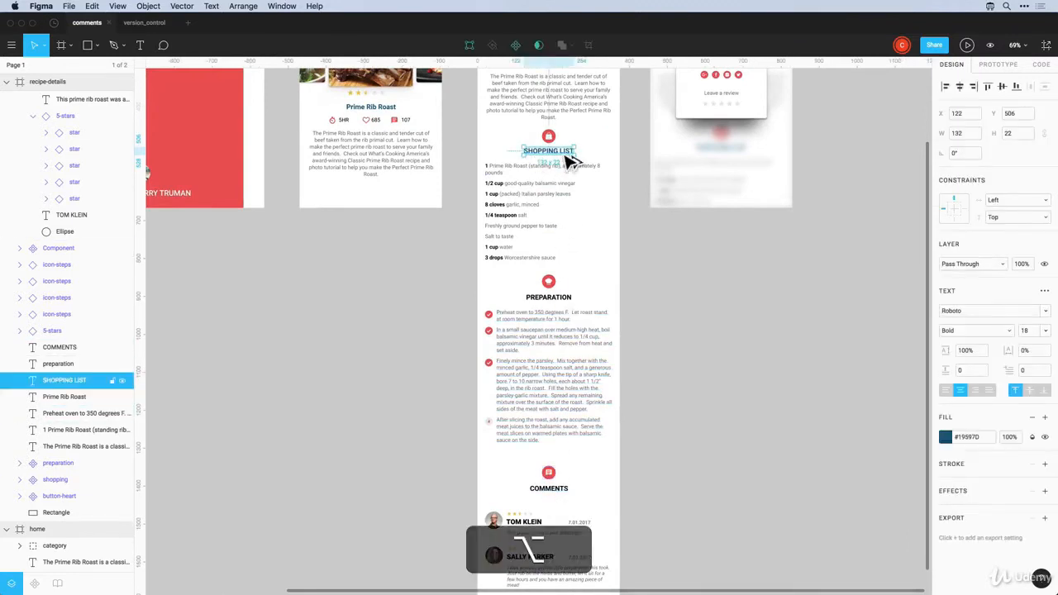
pyautogui.click(562, 310)
pyautogui.keyDown('shift'); pyautogui.click(552, 496); pyautogui.keyUp('shift')
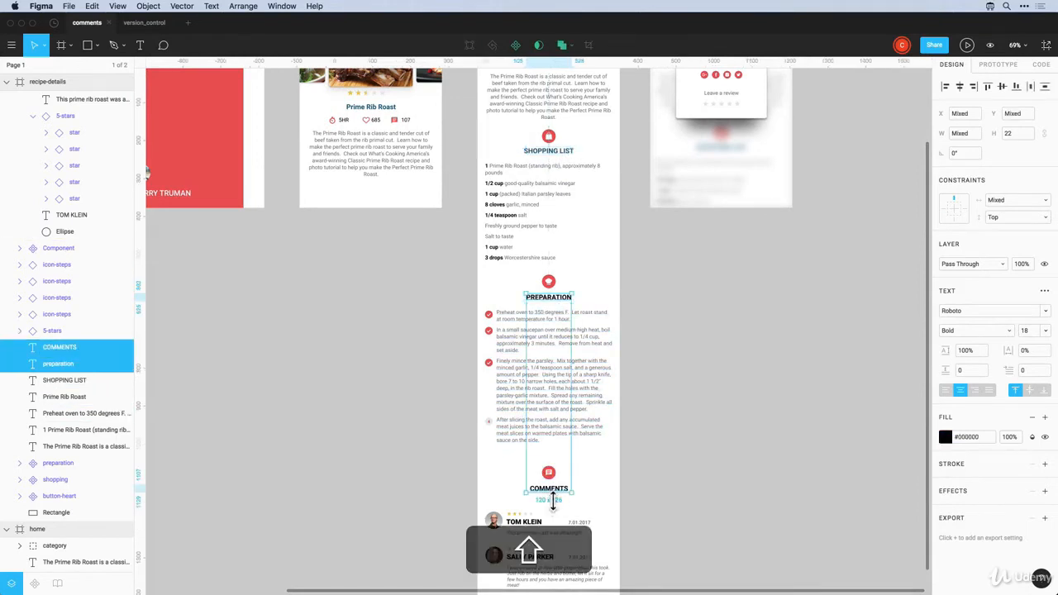
pyautogui.press('alt+super+v')
pyautogui.click(668, 439)
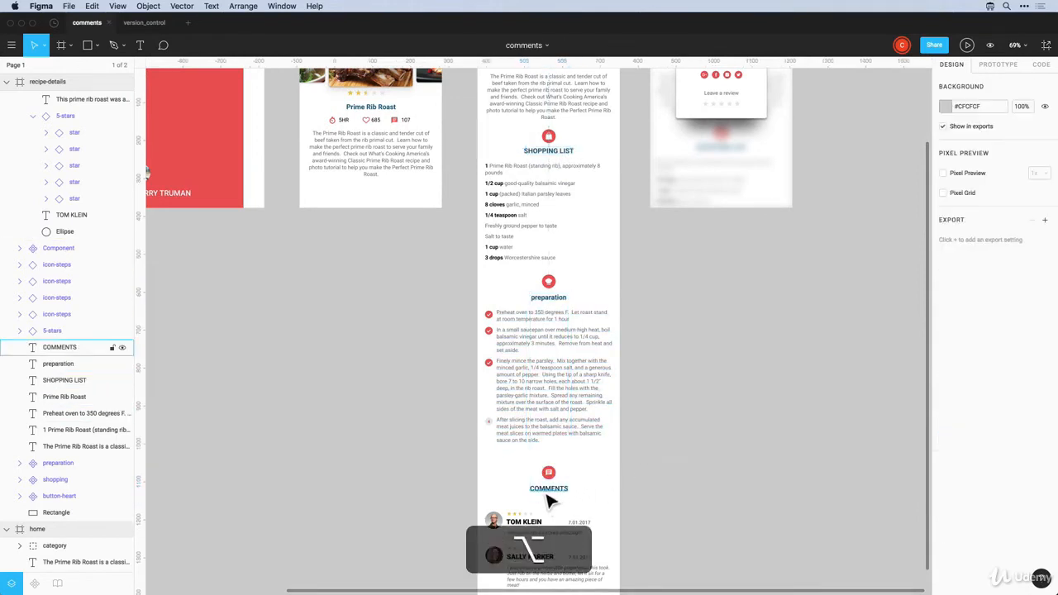
# Transform the preparation heading's text to uppercase using the advanced type settings
pyautogui.click(561, 307)
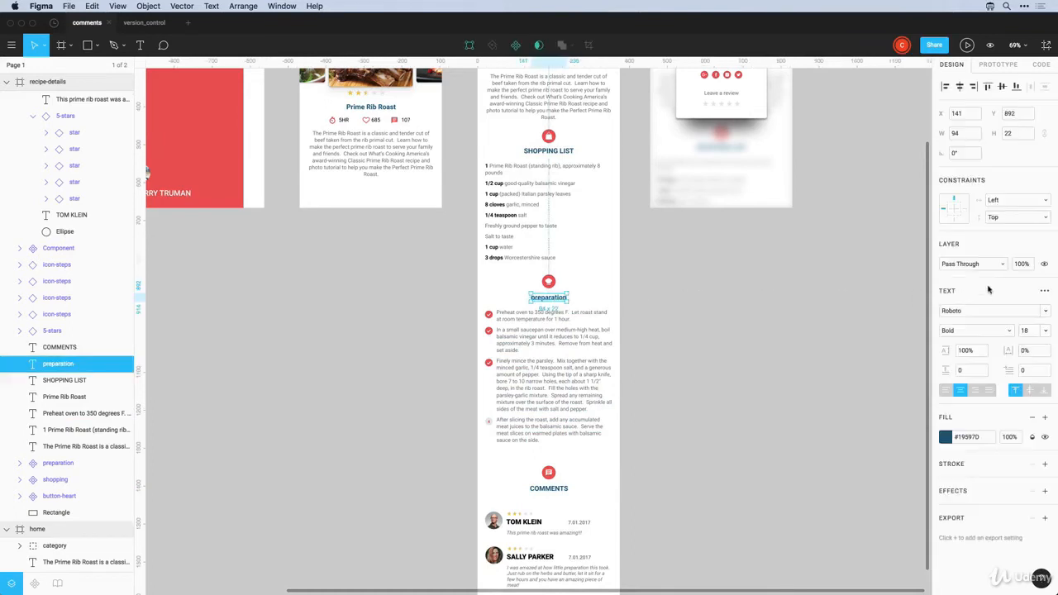
pyautogui.click(1043, 292)
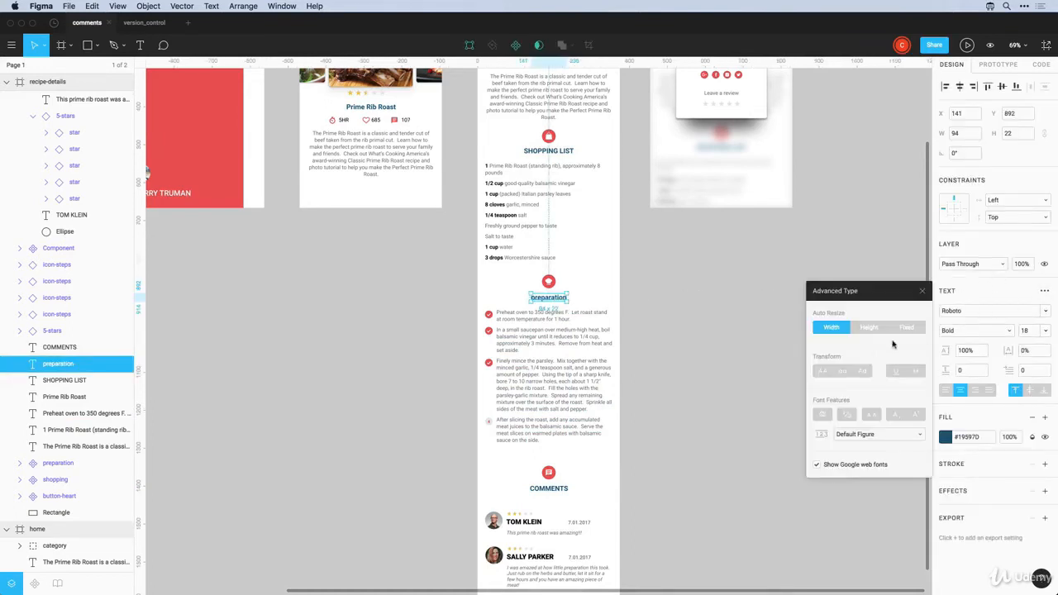
pyautogui.click(680, 343)
pyautogui.scroll(1, 674, 346)
pyautogui.scroll(-5, 673, 345)
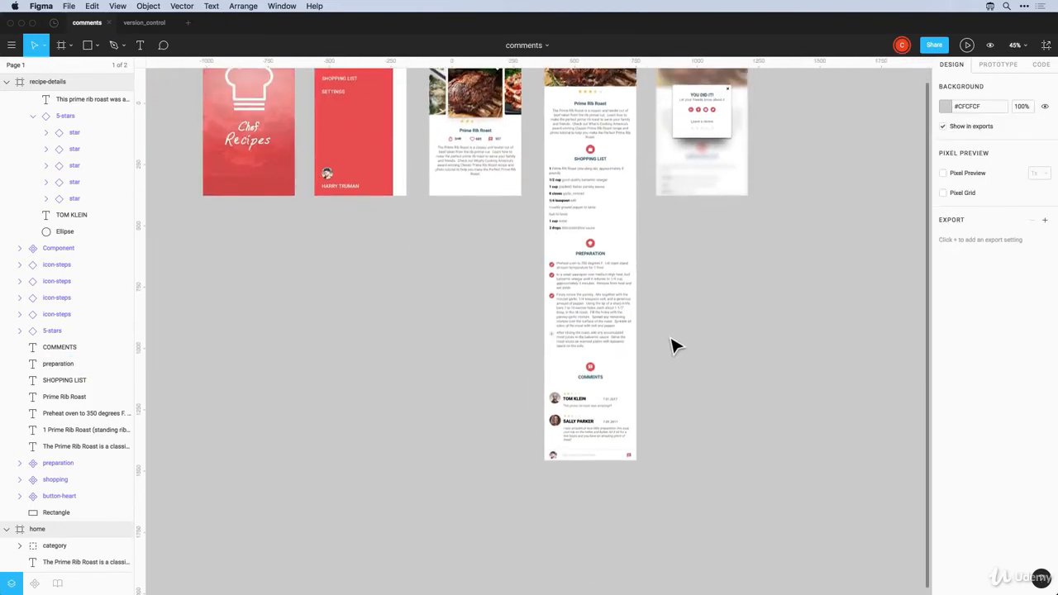
pyautogui.scroll(2, 674, 345)
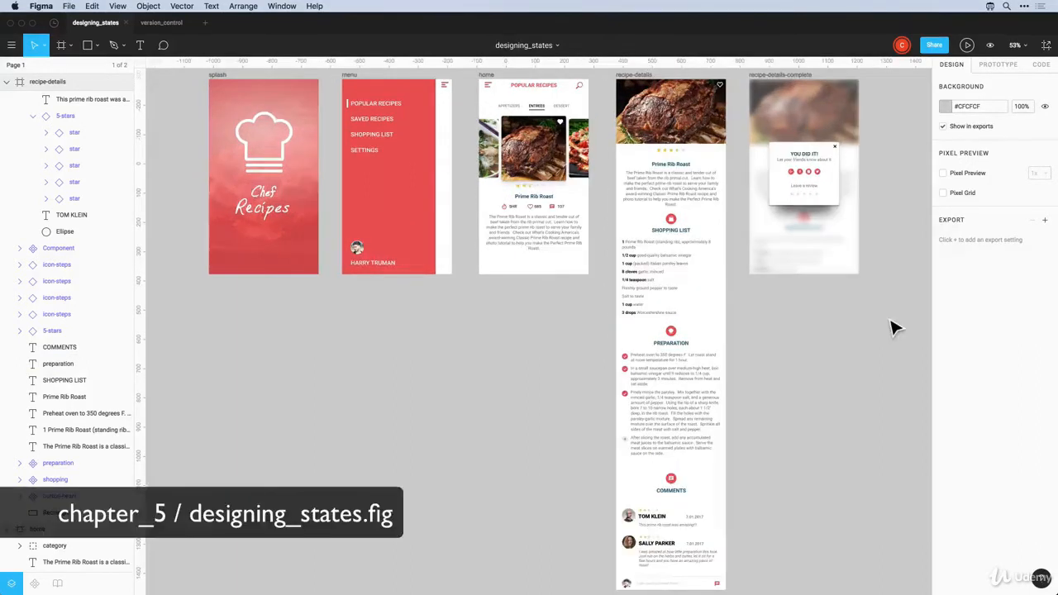
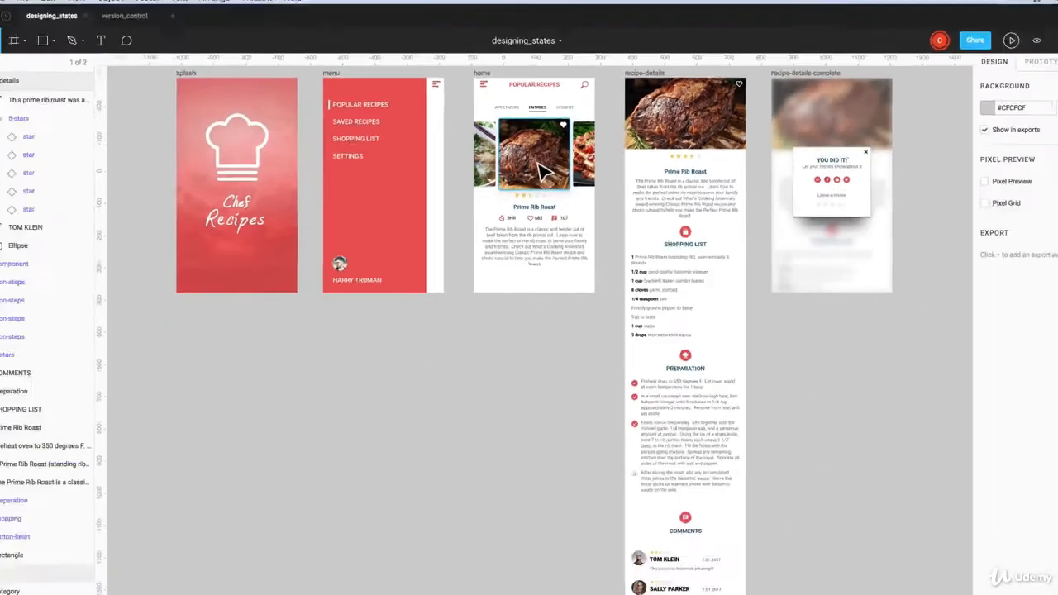
# Move the recipe-details-complete and recipe-details frames further right to open a wide gap beside the home frame
pyautogui.click(674, 149)
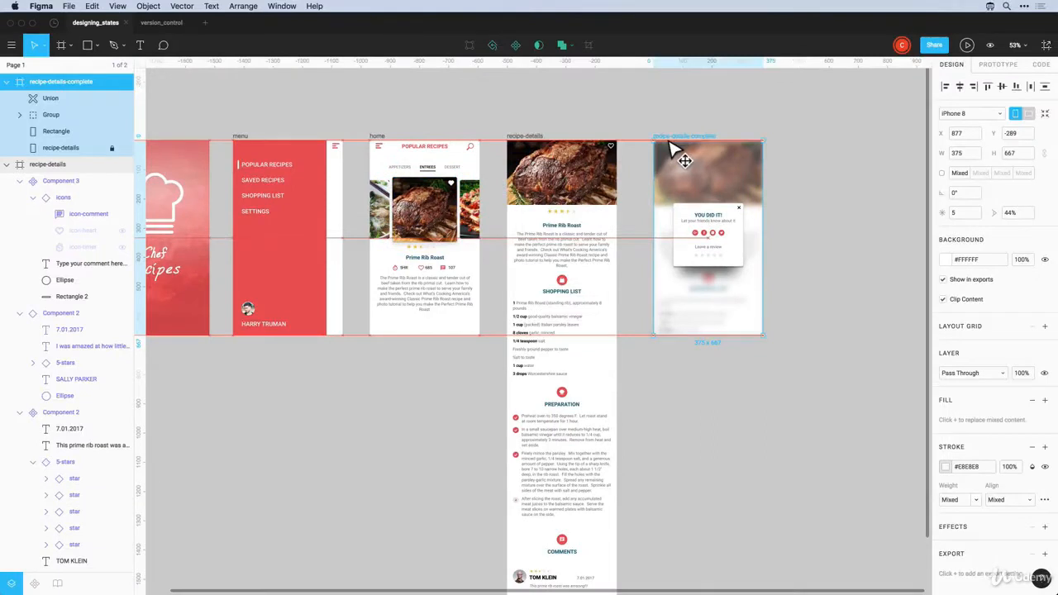
pyautogui.moveTo(674, 149); pyautogui.dragTo(896, 159)
pyautogui.moveTo(535, 152); pyautogui.dragTo(787, 153)
pyautogui.press('Escape')
pyautogui.press('alt')
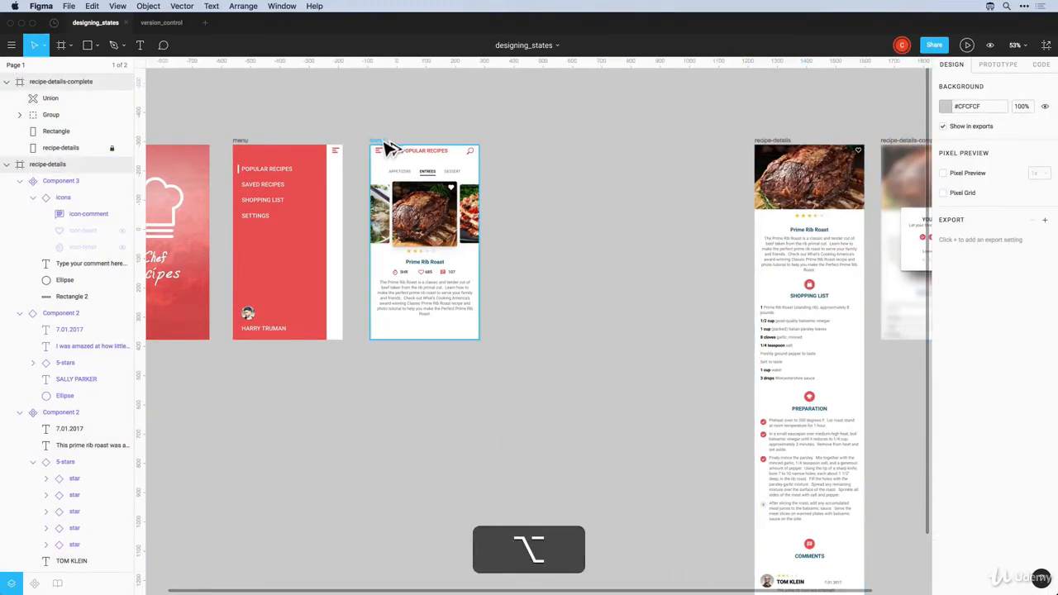
# Duplicate the home frame twice into the gap beside it and rename the original frame home-entrees
pyautogui.moveTo(384, 151); pyautogui.dragTo(636, 157)
pyautogui.click(372, 153)
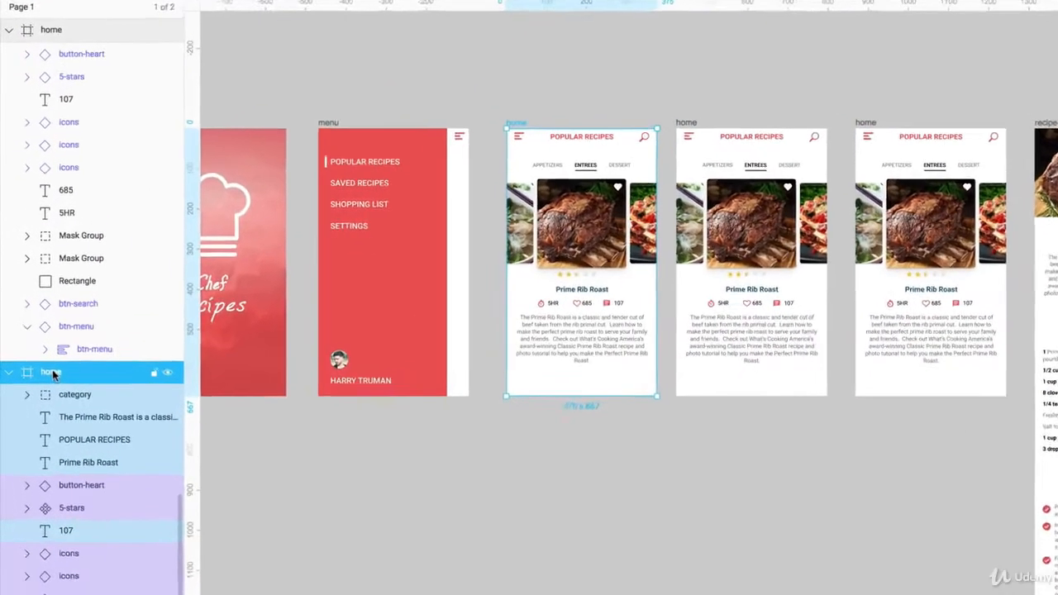
pyautogui.doubleClick(52, 373)
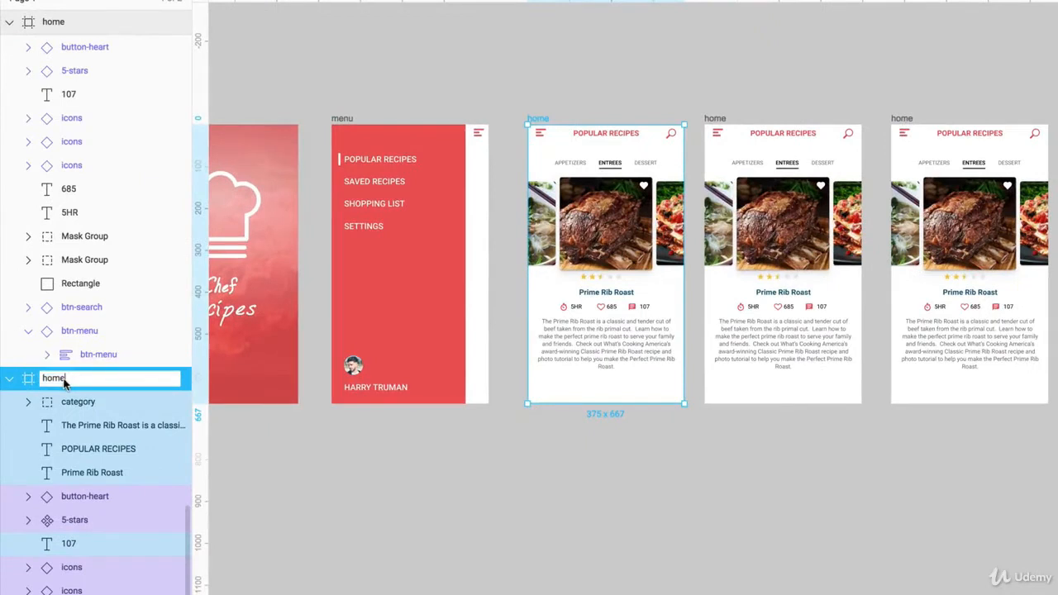
pyautogui.write('home-entrees')
pyautogui.press('Return')
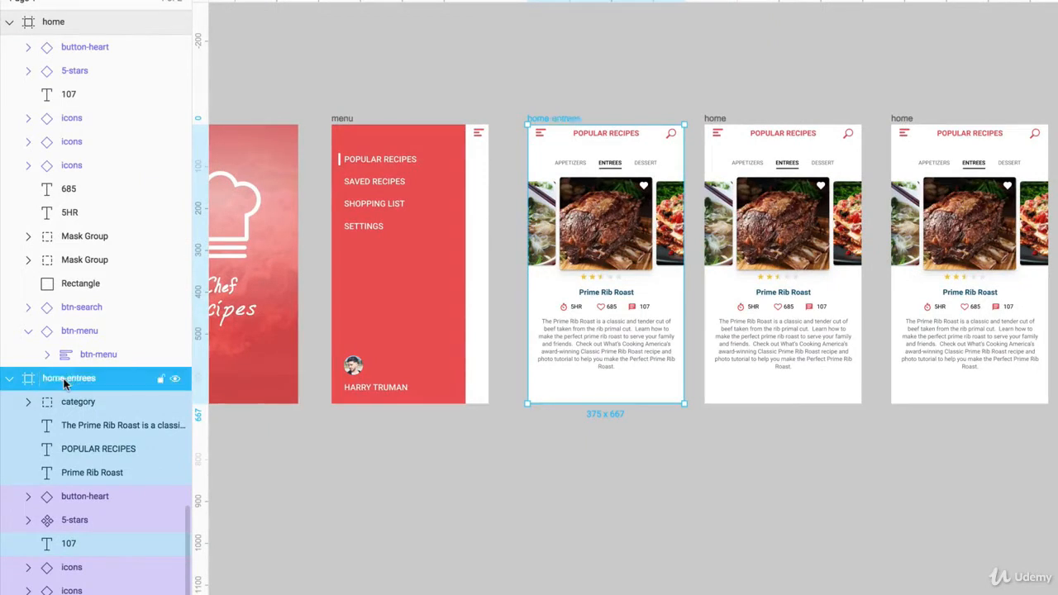
# Rename the first home copy home-appetizers and the second copy home-desserts
pyautogui.click(716, 126)
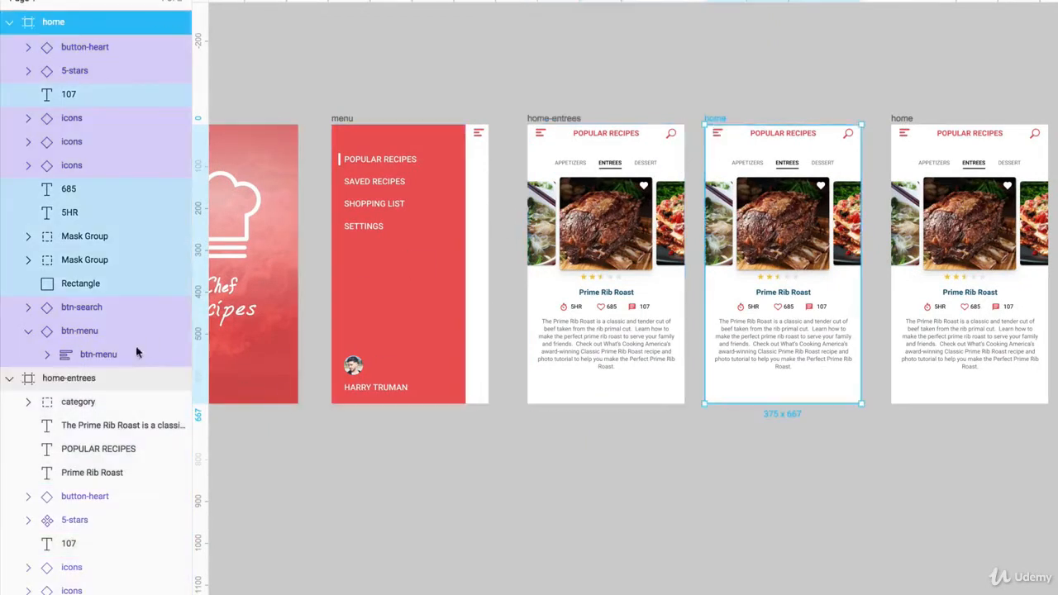
pyautogui.doubleClick(52, 22)
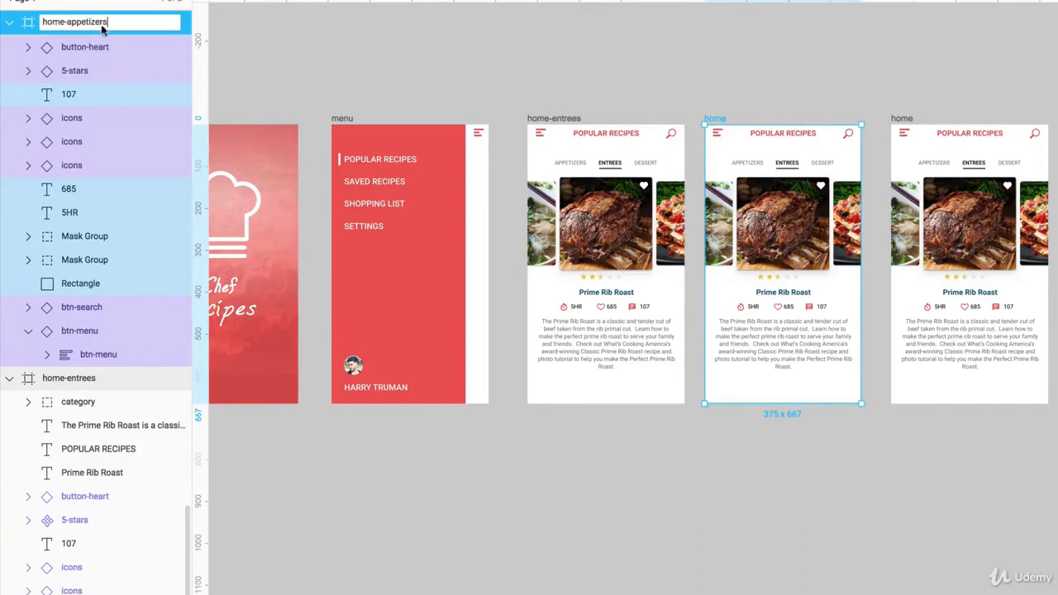
pyautogui.click(585, 79)
pyautogui.click(901, 120)
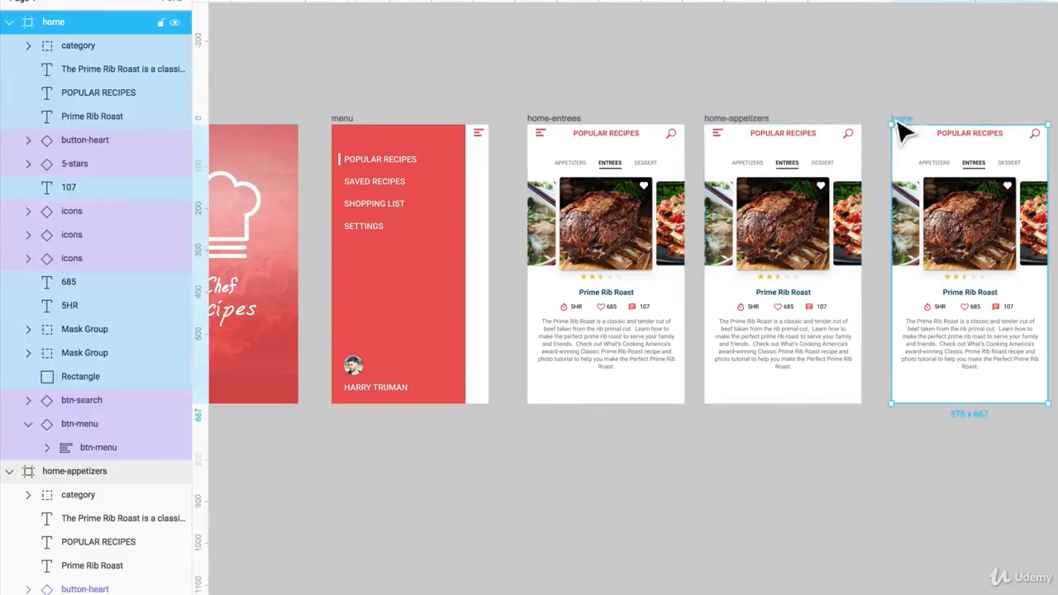
pyautogui.doubleClick(54, 23)
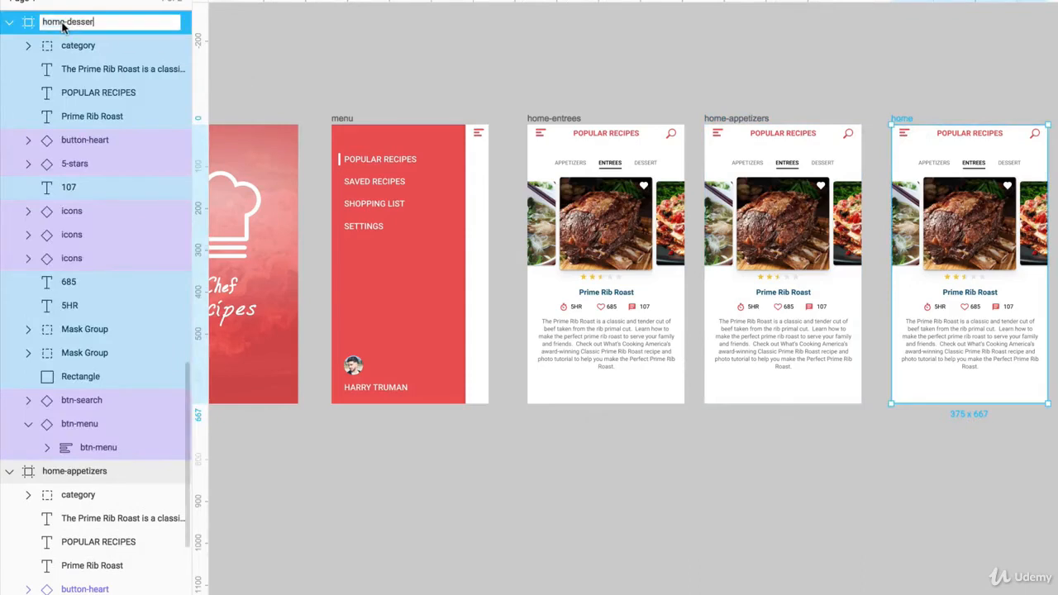
pyautogui.click(638, 104)
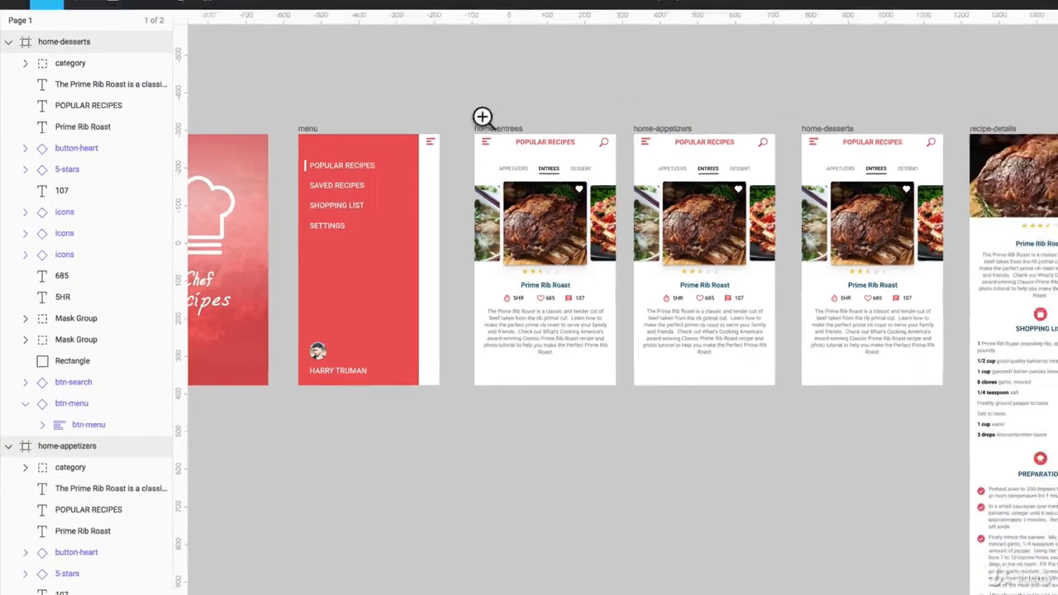
pyautogui.moveTo(356, 125); pyautogui.dragTo(750, 375)
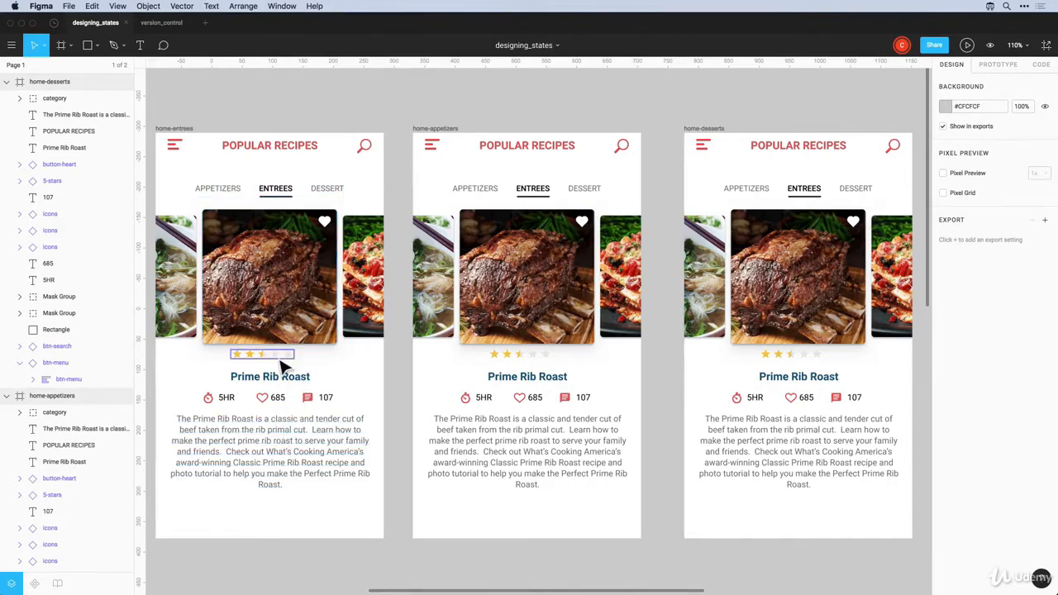
pyautogui.keyDown('super'); pyautogui.click(533, 189); pyautogui.keyUp('super')
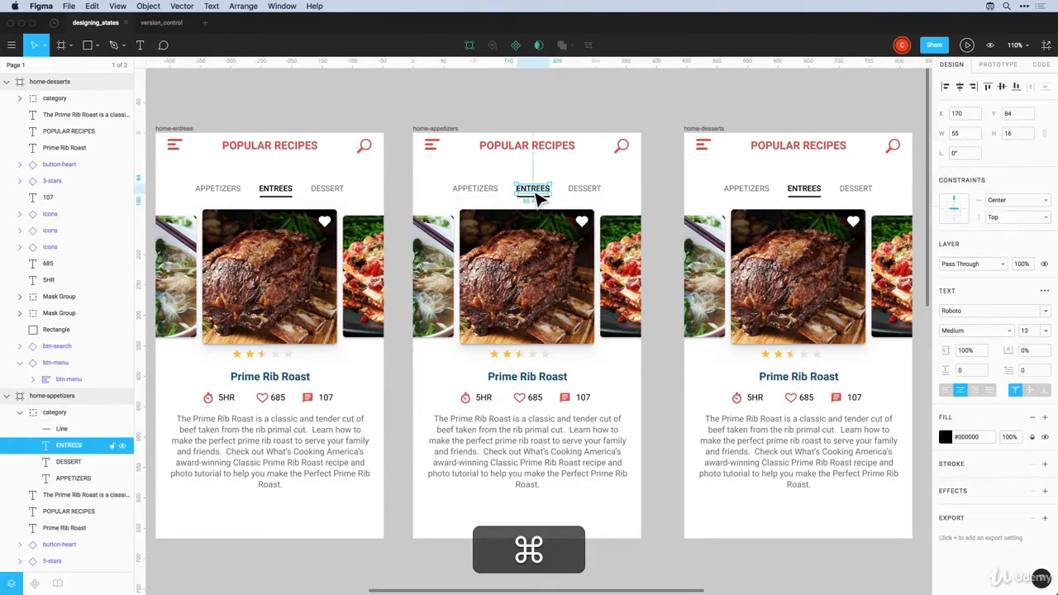
pyautogui.press('Escape')
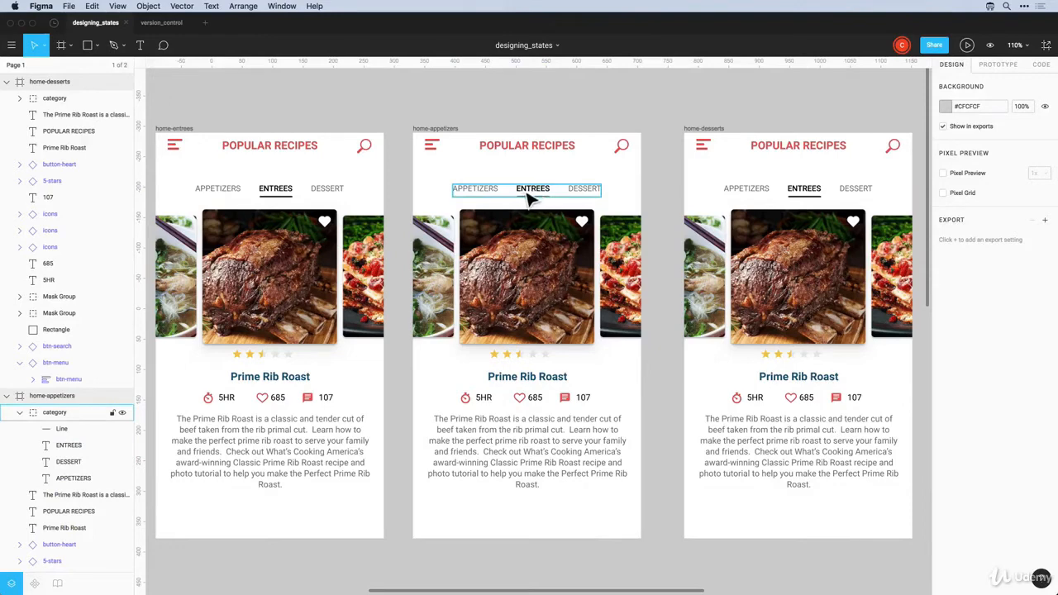
pyautogui.click(527, 201)
pyautogui.press('Escape')
pyautogui.press('super')
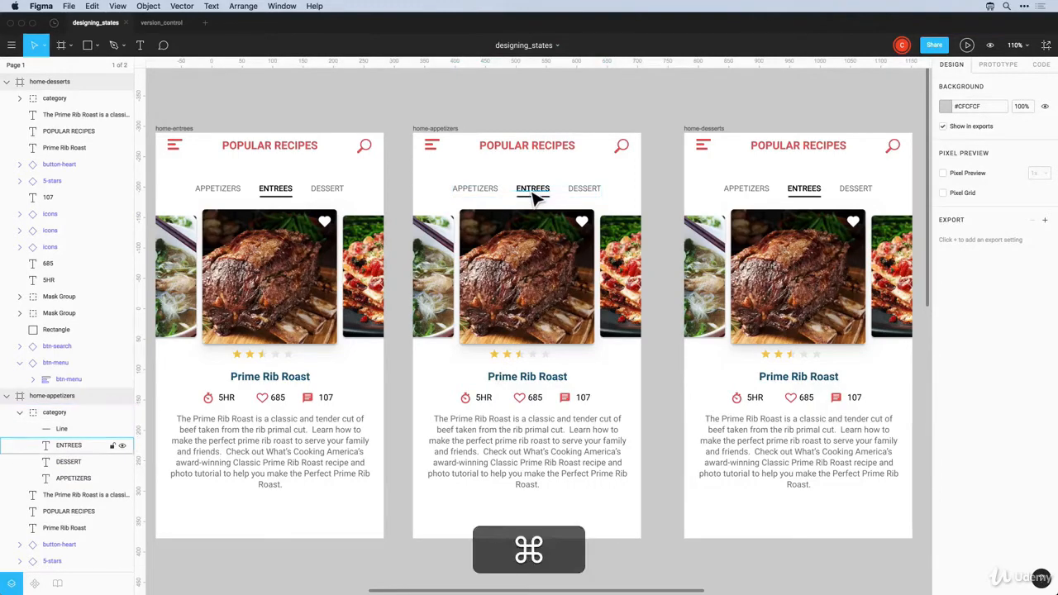
# In home-appetizers, copy the ENTREES text properties onto APPETIZERS, and the DESSERT text properties onto ENTREES
pyautogui.keyDown('super'); pyautogui.click(533, 197); pyautogui.keyUp('super')
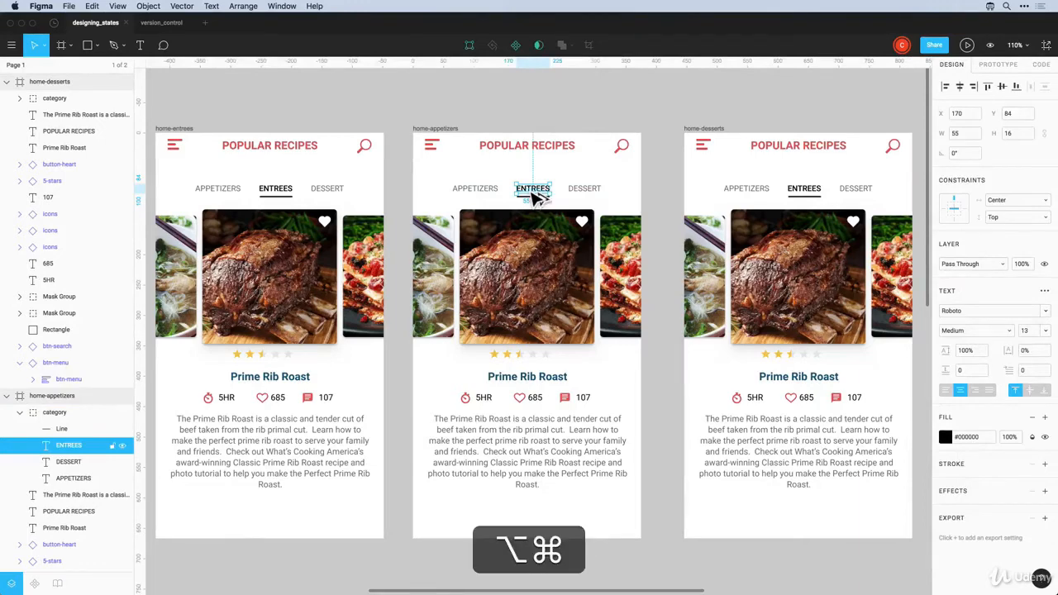
pyautogui.press('alt+super+c')
pyautogui.click(486, 196)
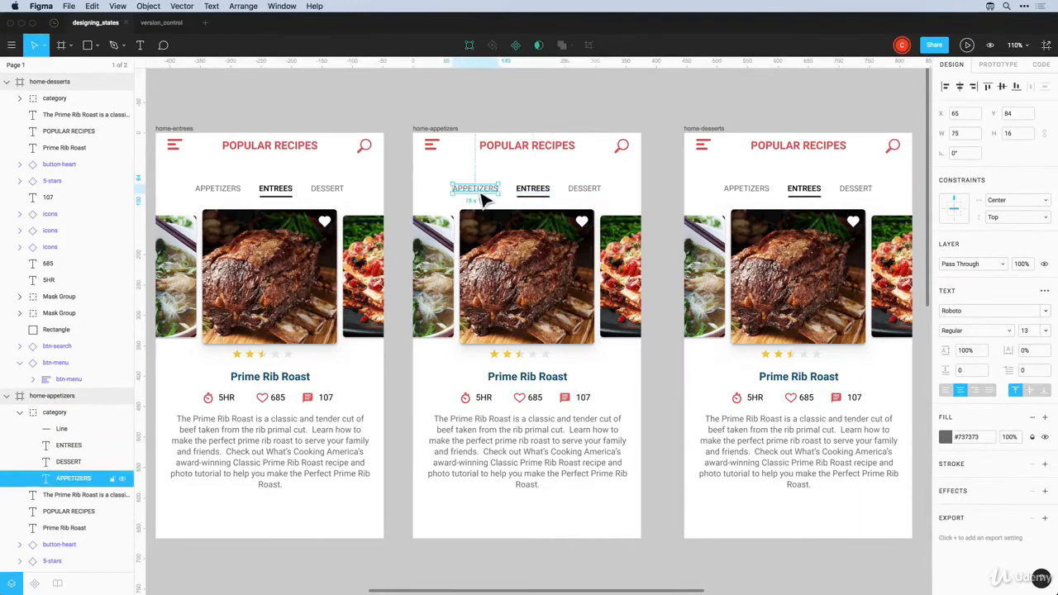
pyautogui.press('alt+super+v')
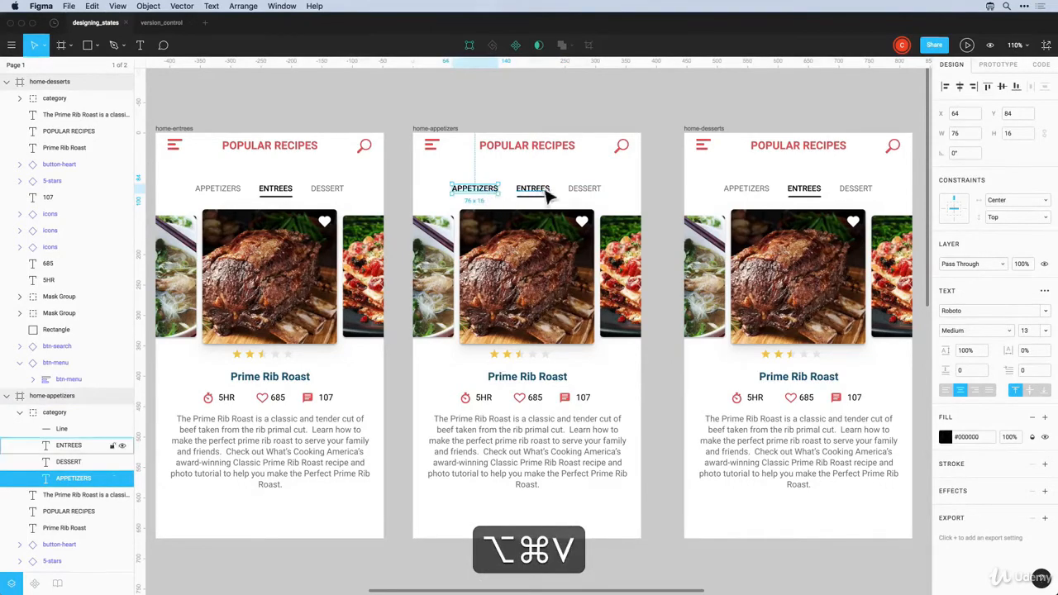
pyautogui.click(590, 196)
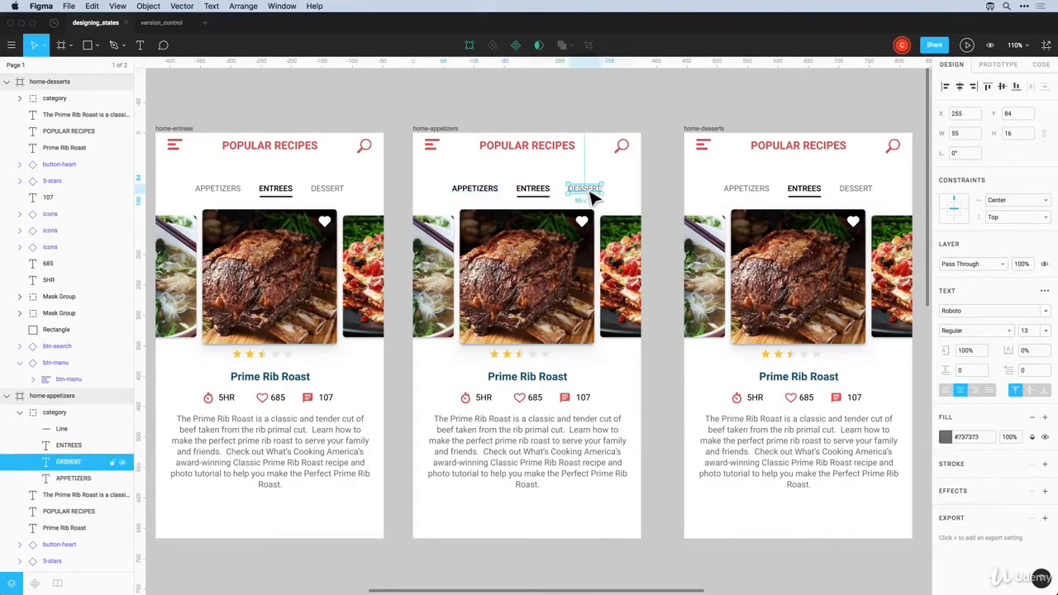
pyautogui.press('alt+super+c')
pyautogui.click(539, 197)
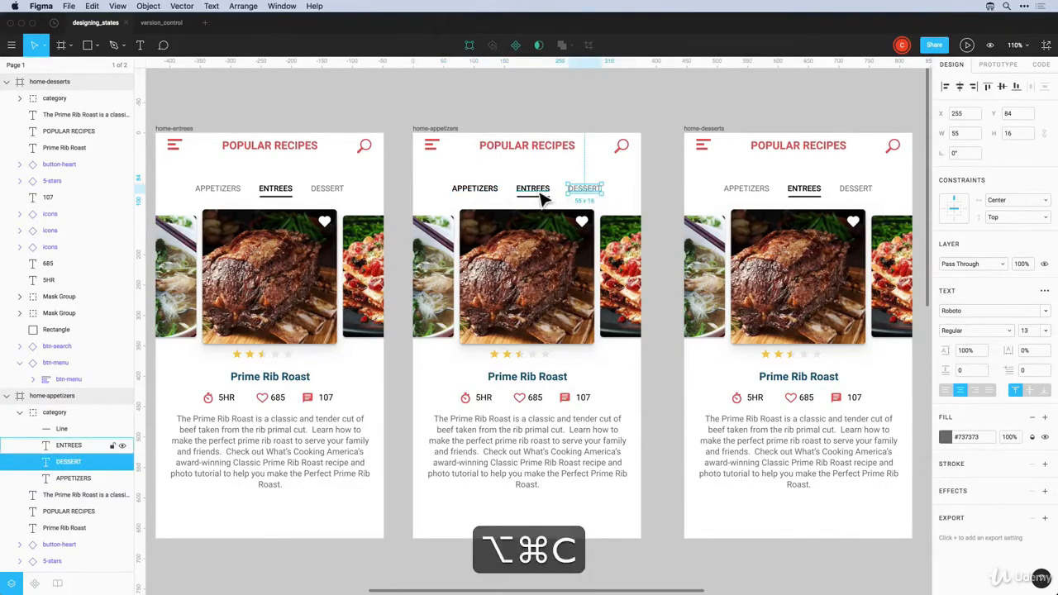
pyautogui.press('alt+super+v')
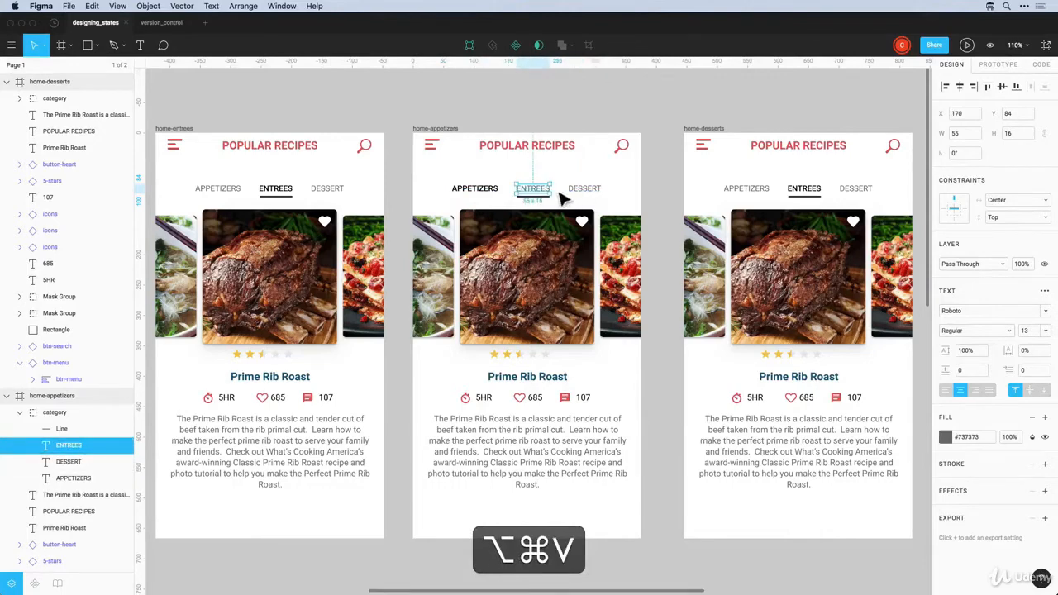
# Move the home-appetizers category underline beneath APPETIZERS, widen it to 80 and nudge it to X 61
pyautogui.click(537, 205)
pyautogui.moveTo(537, 205); pyautogui.dragTo(505, 207)
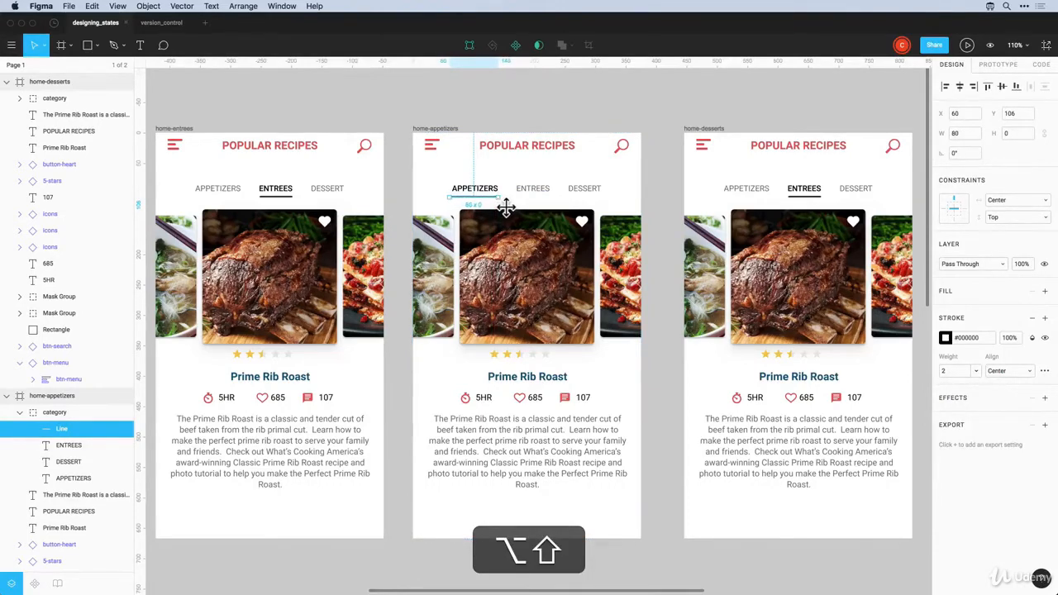
pyautogui.click(419, 205)
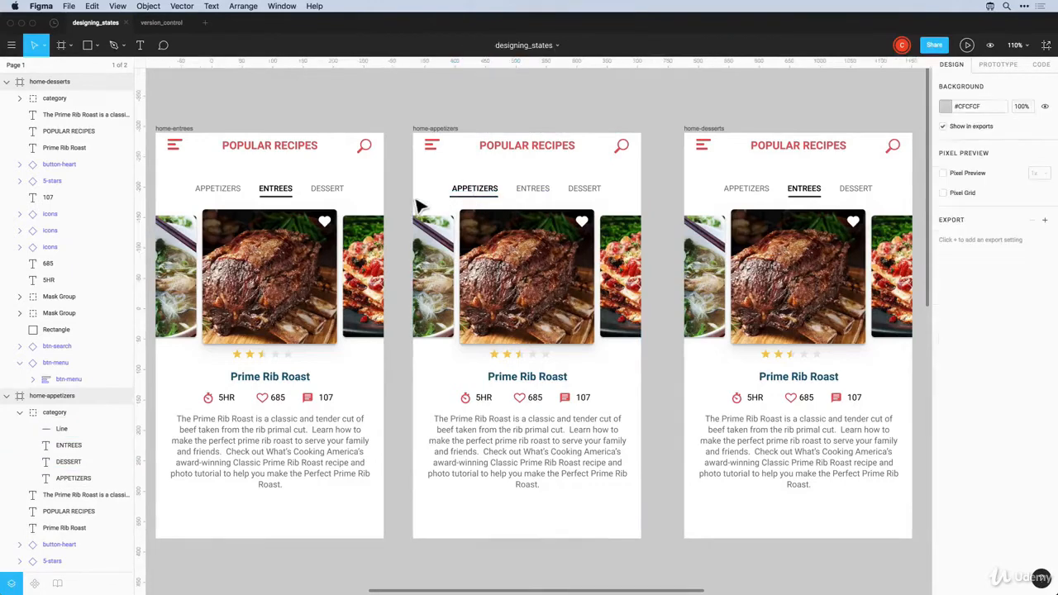
pyautogui.keyDown('ctrl'); pyautogui.click(465, 206); pyautogui.keyUp('ctrl')
pyautogui.hotkey('ctrl', 'Right')
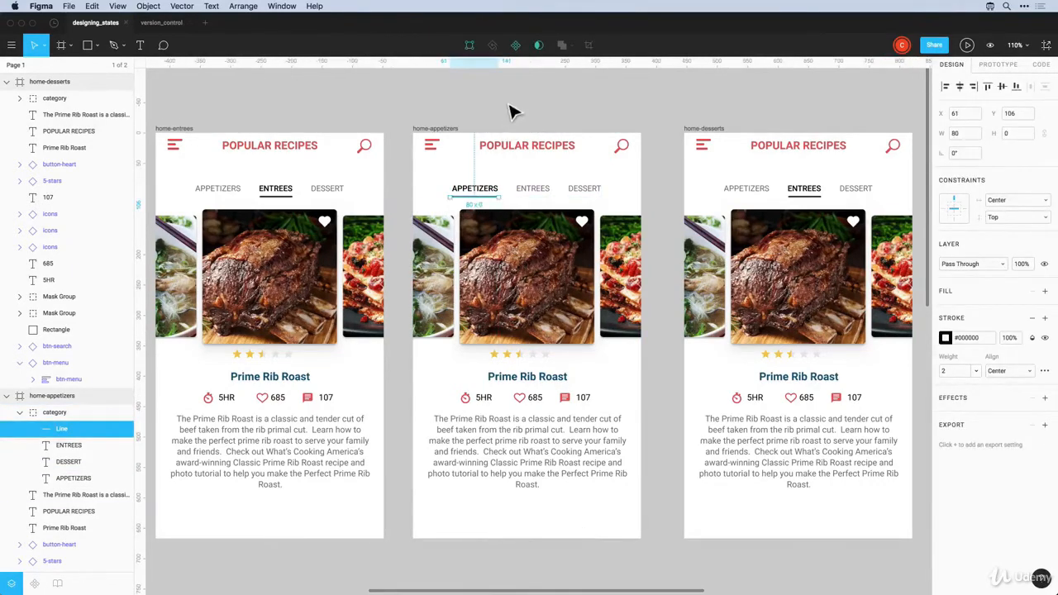
pyautogui.click(510, 105)
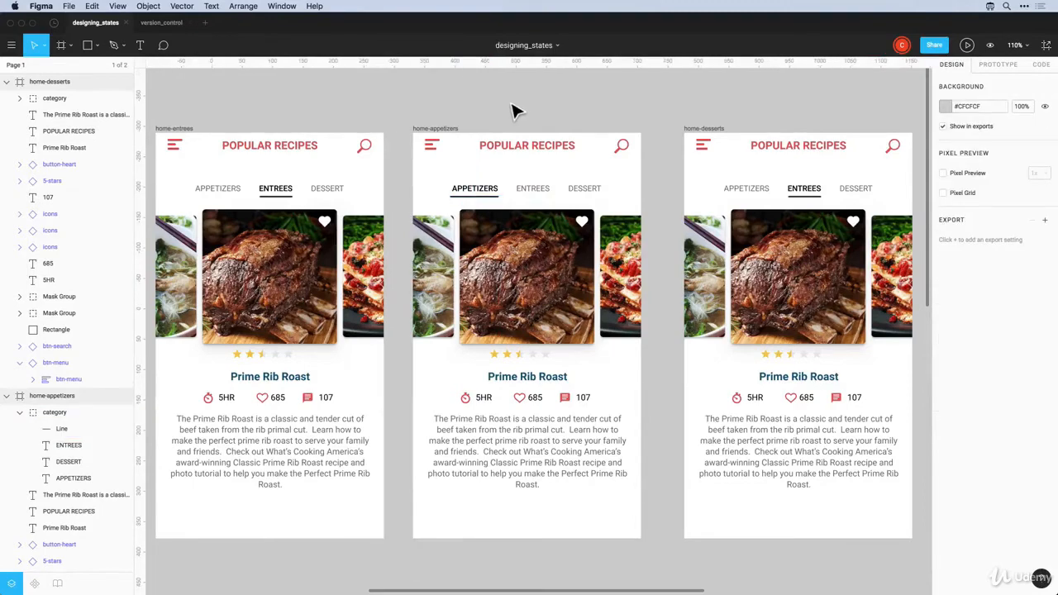
# In home-desserts, copy the ENTREES text properties onto DESSERT, and the APPETIZERS text properties onto ENTREES
pyautogui.keyDown('ctrl'); pyautogui.click(809, 195); pyautogui.keyUp('ctrl')
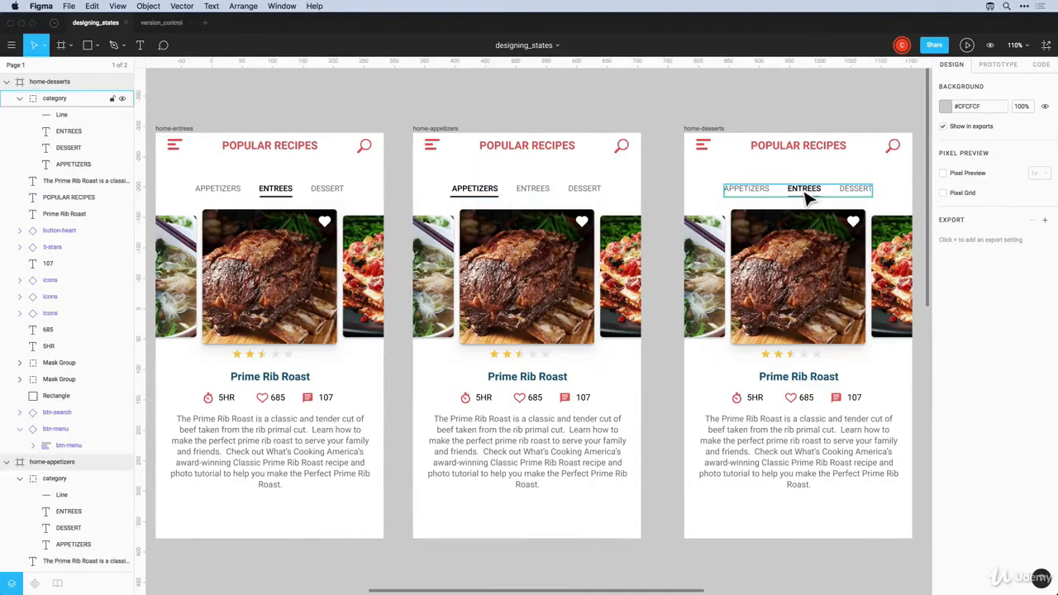
pyautogui.keyDown('ctrl'); pyautogui.click(808, 195); pyautogui.keyUp('ctrl')
pyautogui.hotkey('ctrl', 'alt', 'c')
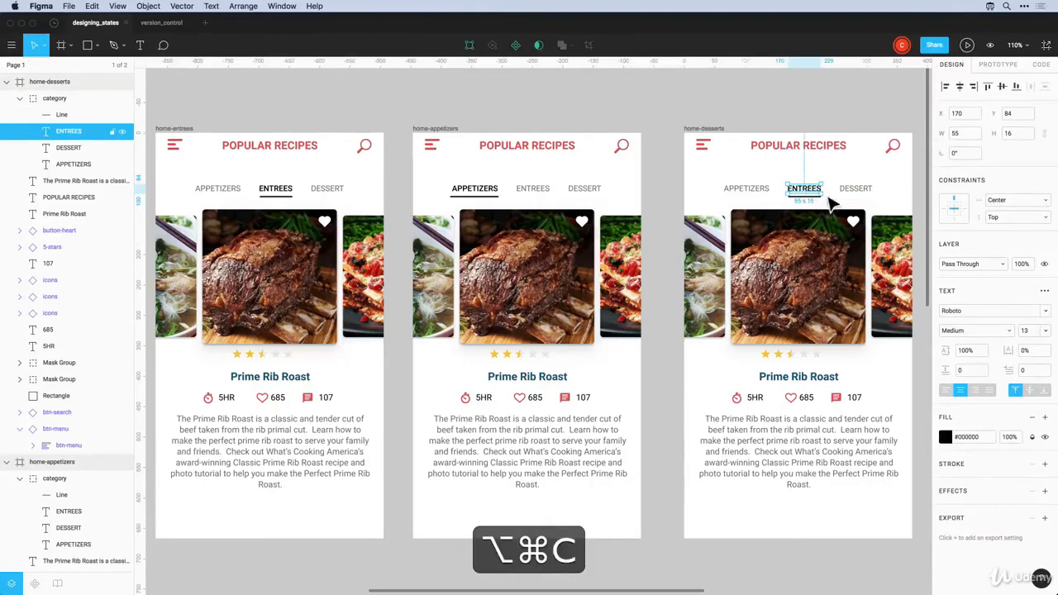
pyautogui.click(855, 192)
pyautogui.hotkey('ctrl', 'alt', 'v')
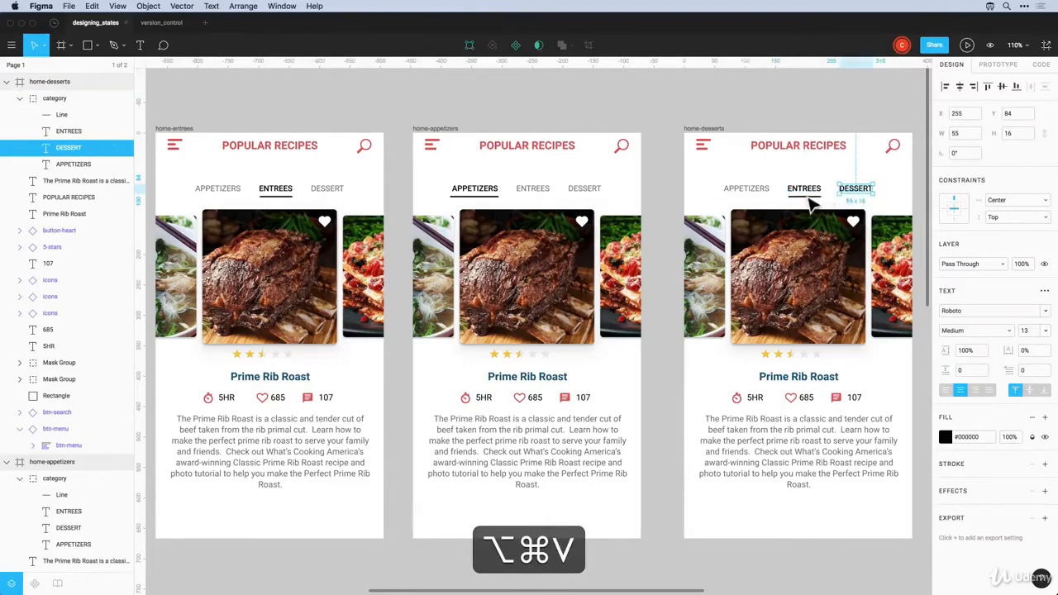
pyautogui.keyDown('ctrl'); pyautogui.click(760, 201); pyautogui.keyUp('ctrl')
pyautogui.hotkey('ctrl', 'alt', 'c')
pyautogui.click(801, 198)
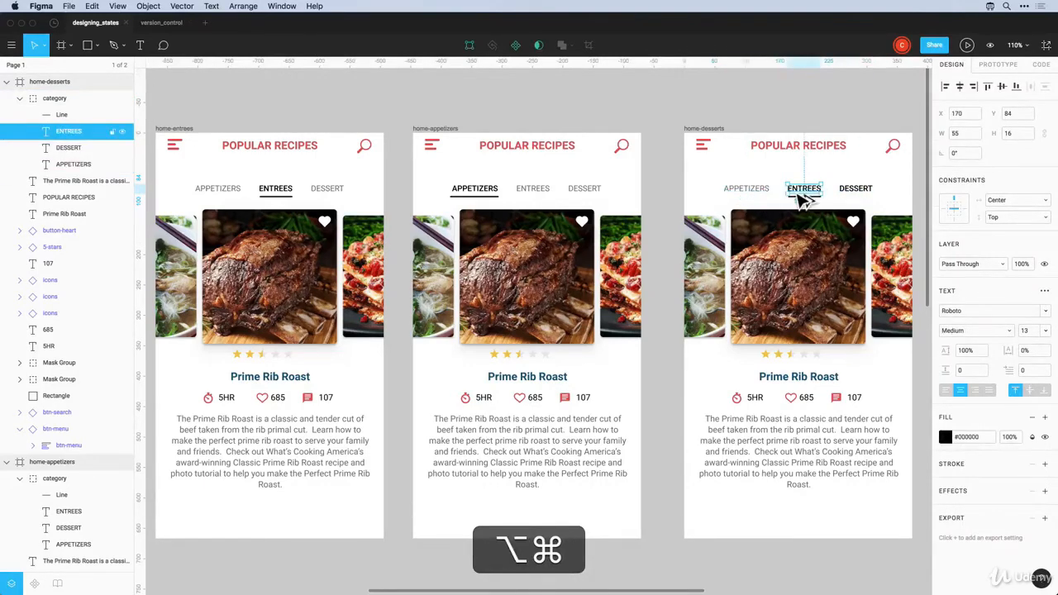
pyautogui.hotkey('ctrl', 'alt', 'v')
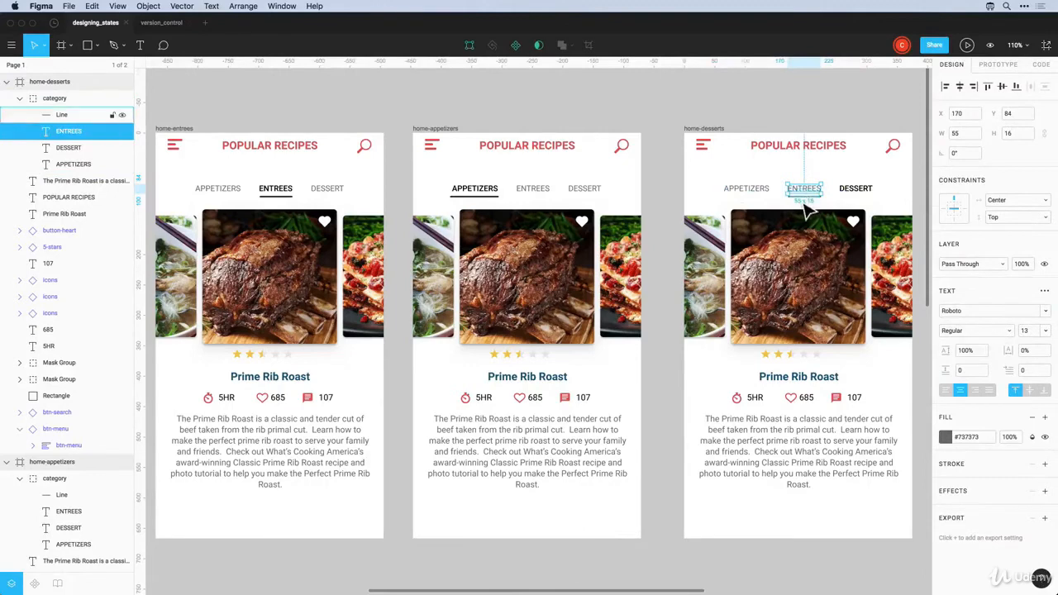
# Move the home-desserts category underline beneath DESSERT and nudge it slightly to the right to center it
pyautogui.moveTo(803, 199); pyautogui.dragTo(857, 213)
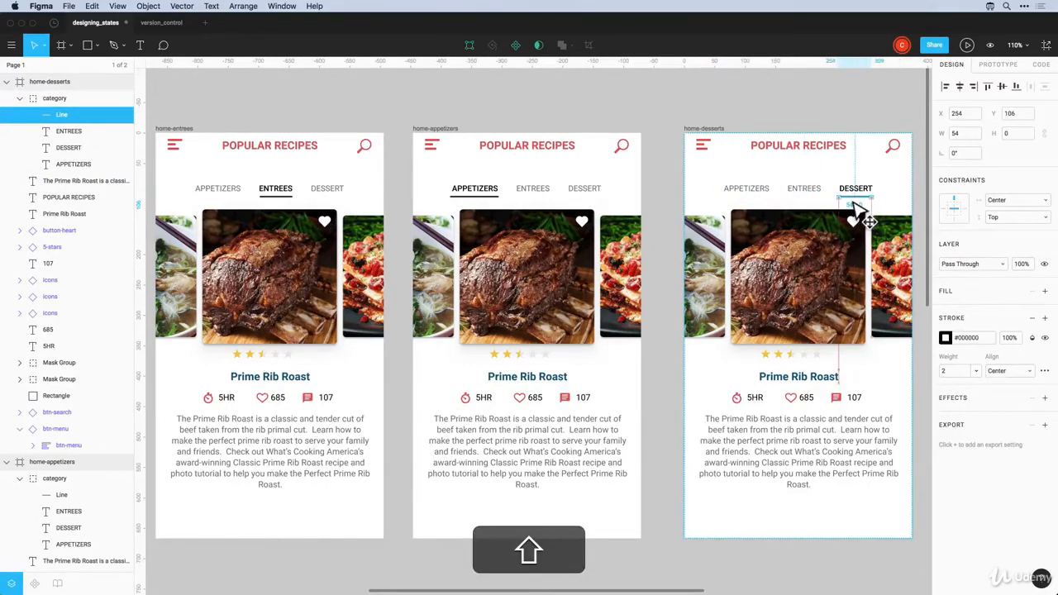
pyautogui.moveTo(855, 203); pyautogui.dragTo(856, 203)
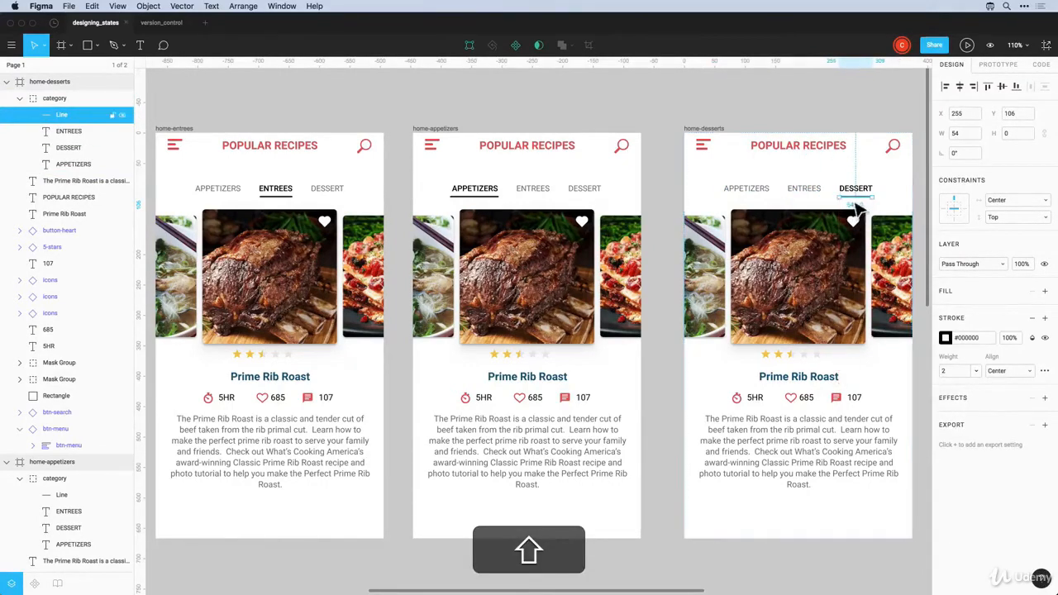
pyautogui.click(860, 109)
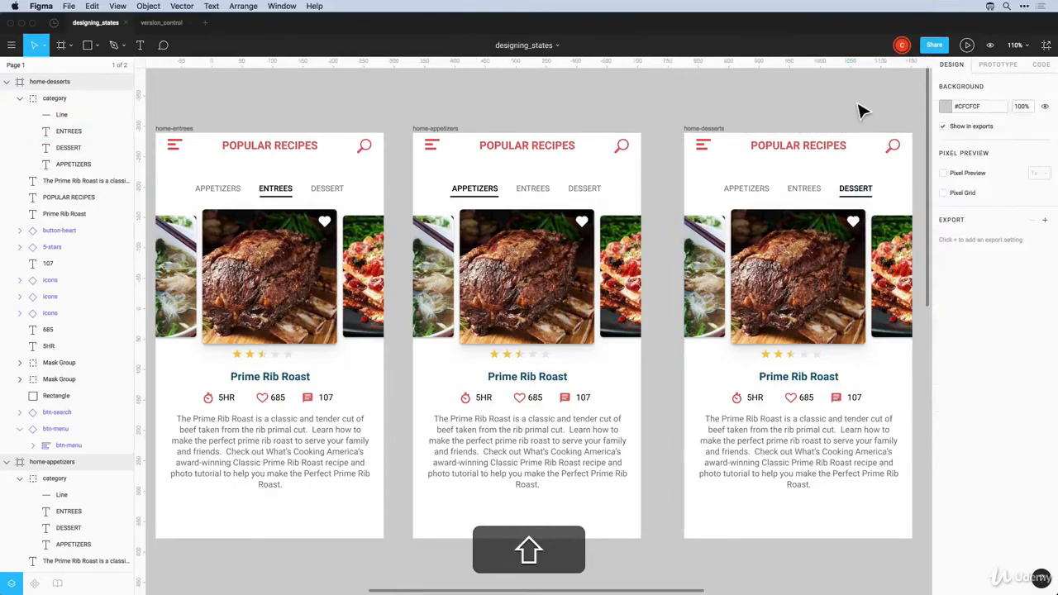
pyautogui.keyDown('super'); pyautogui.click(864, 202); pyautogui.keyUp('super')
pyautogui.press('super+Right')
pyautogui.click(845, 116)
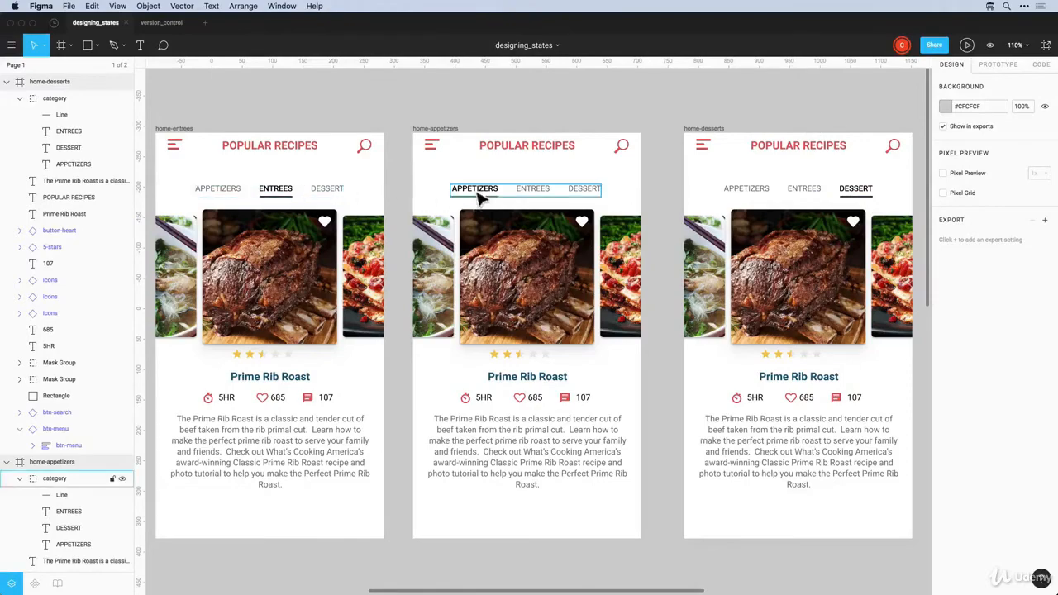
# Switch to the assets folder in Finder and open recipe-breadsticks.txt and recipe-shortcake.txt
pyautogui.press('super+Tab')
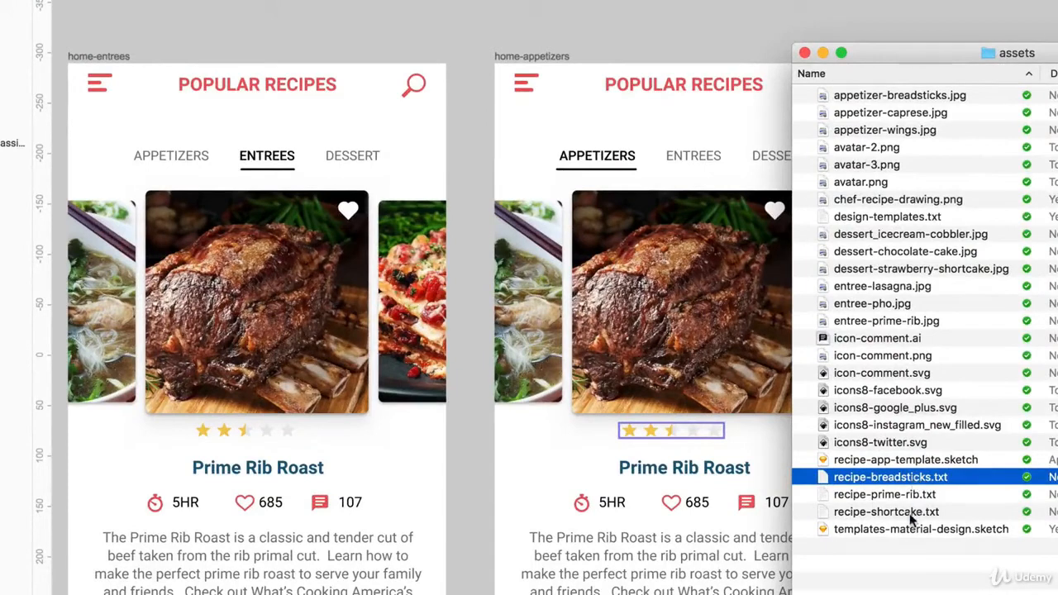
pyautogui.doubleClick(891, 512)
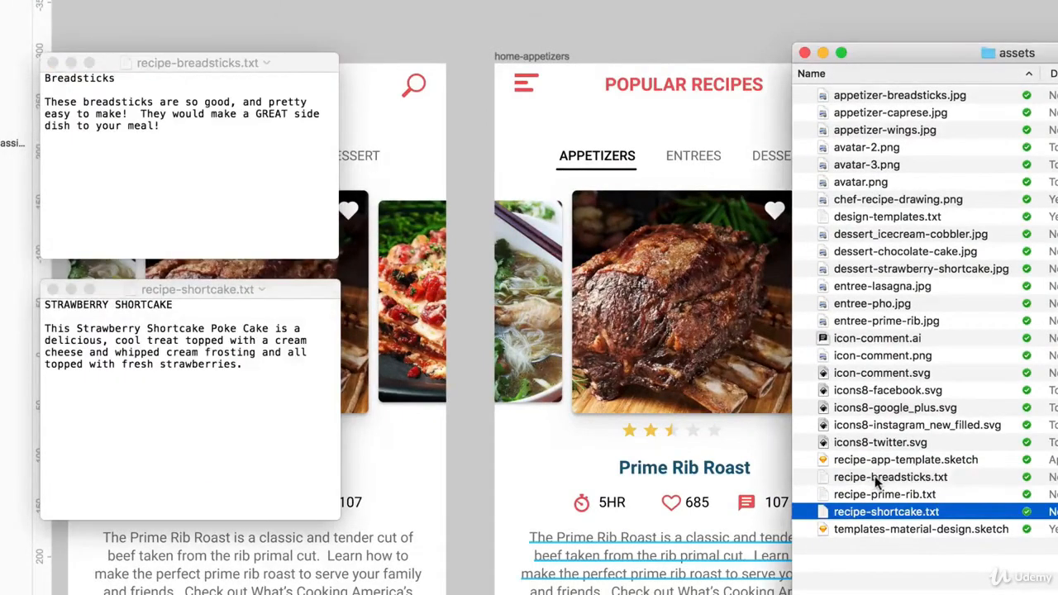
pyautogui.click(877, 484)
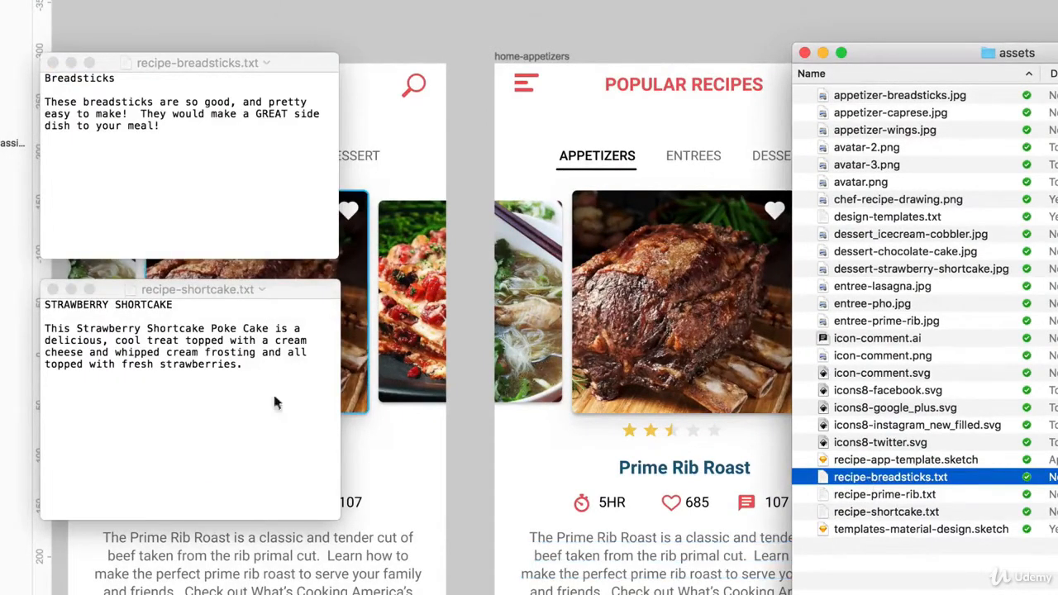
pyautogui.click(881, 512)
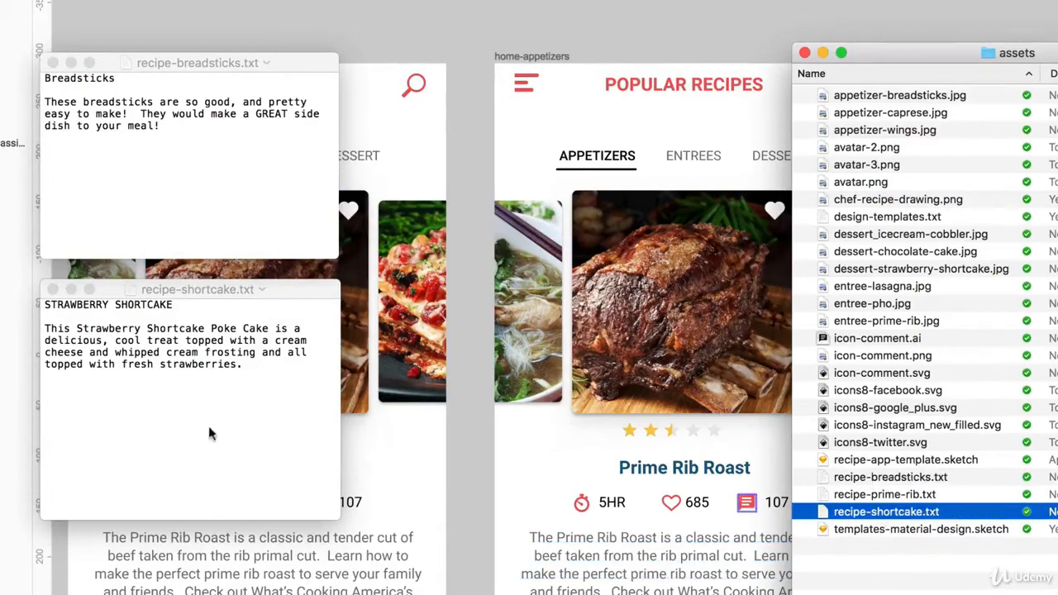
# Copy the description paragraph from recipe-breadsticks.txt and paste it over the Prime Rib Roast description in home-appetizers in Figma
pyautogui.click(176, 365)
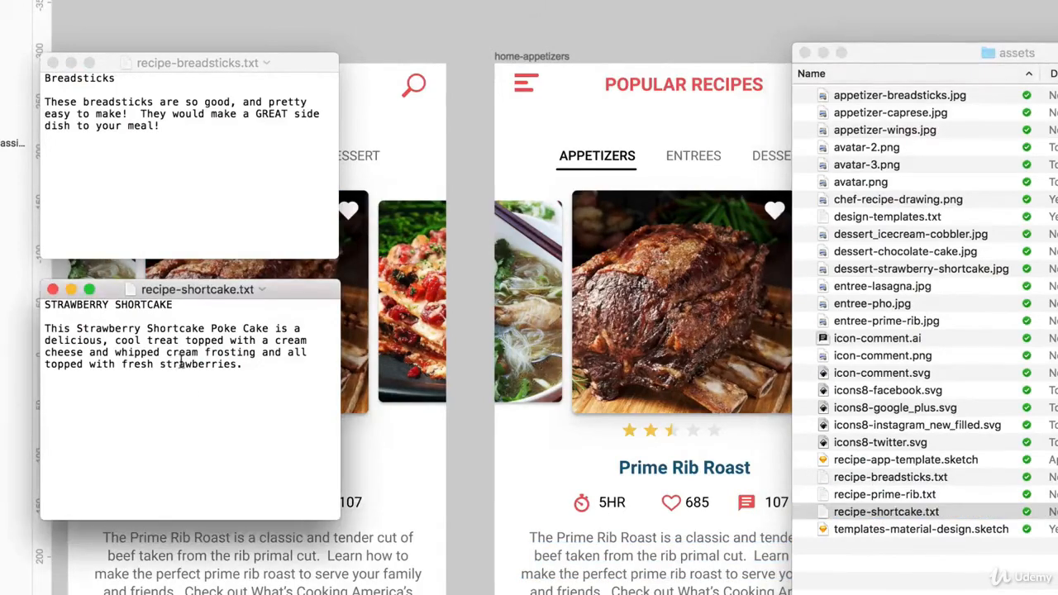
pyautogui.click(165, 131)
pyautogui.moveTo(165, 129); pyautogui.dragTo(44, 102)
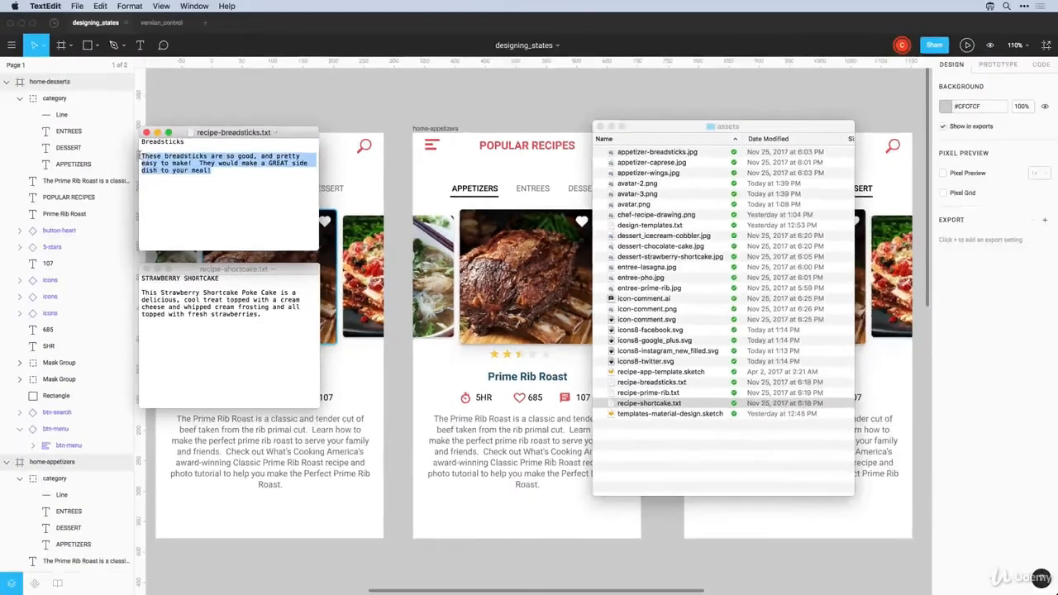
pyautogui.press('super+c')
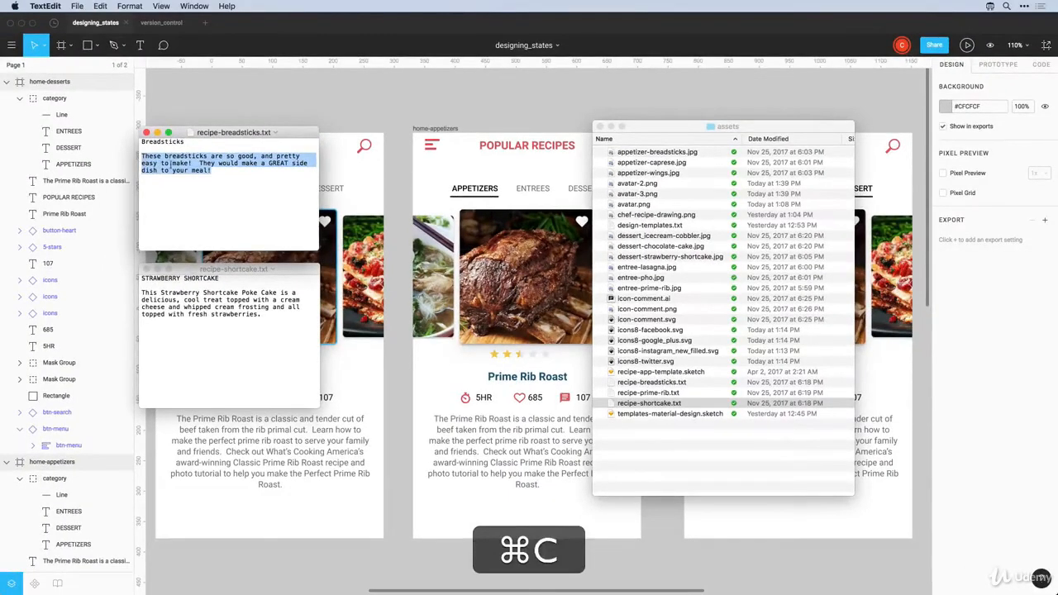
pyautogui.click(410, 376)
pyautogui.doubleClick(490, 451)
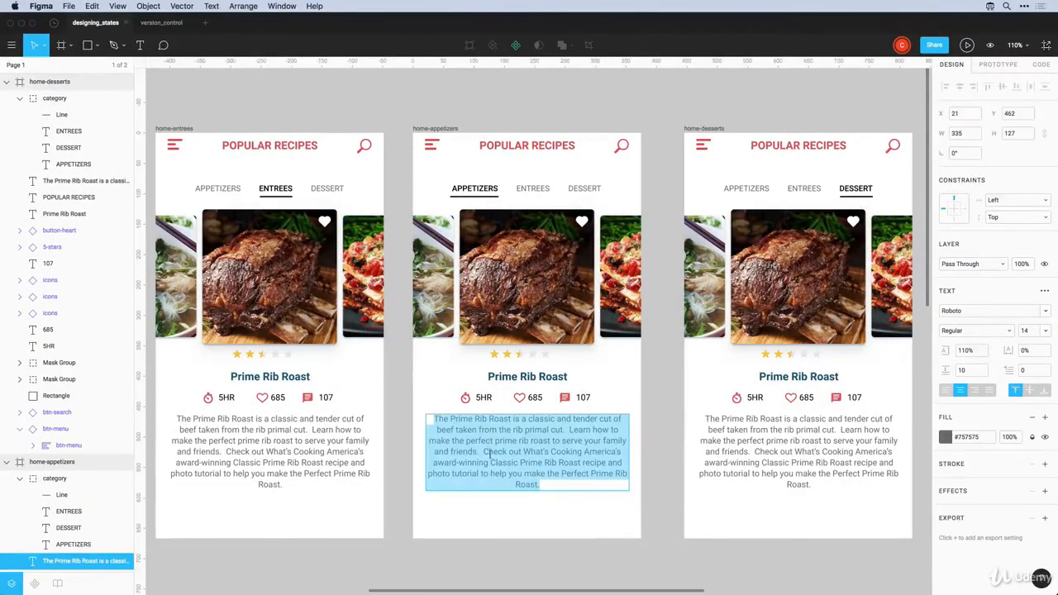
pyautogui.press('super+v')
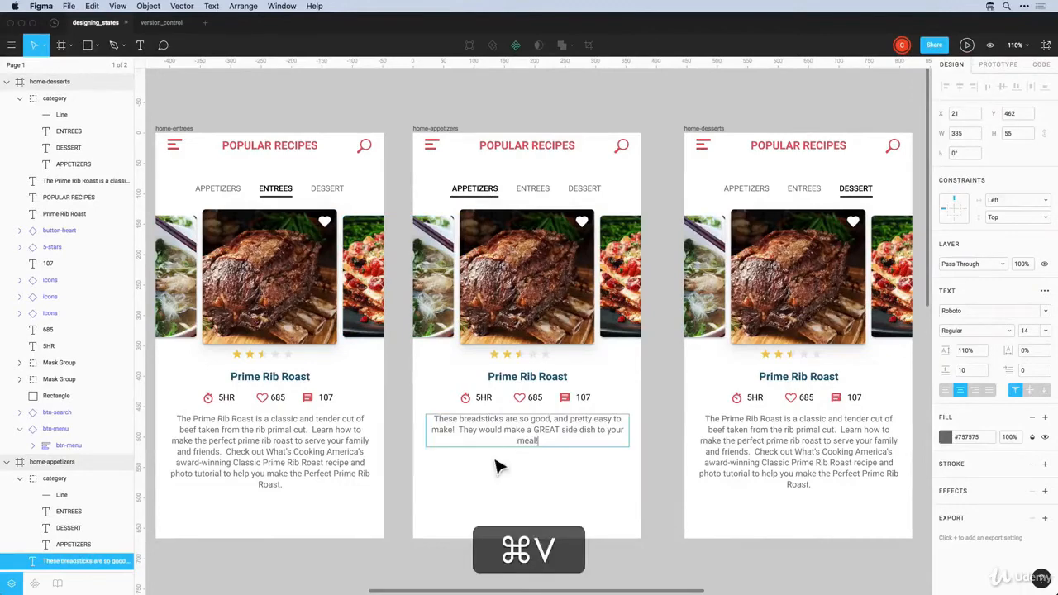
# Change the recipe title in home-appetizers to "Breadsticks"
pyautogui.doubleClick(513, 378)
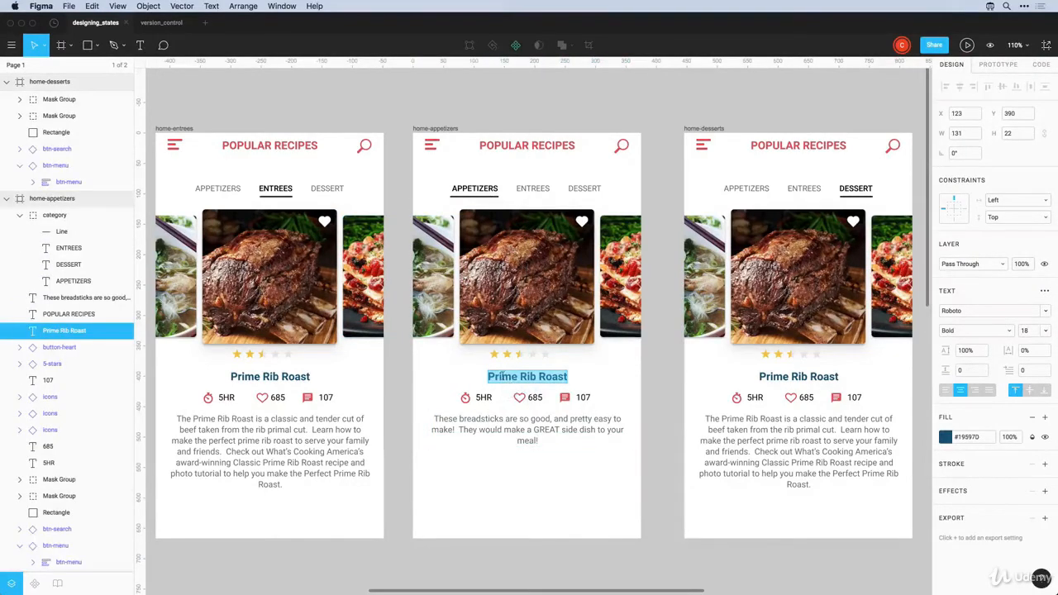
pyautogui.write('Brea')
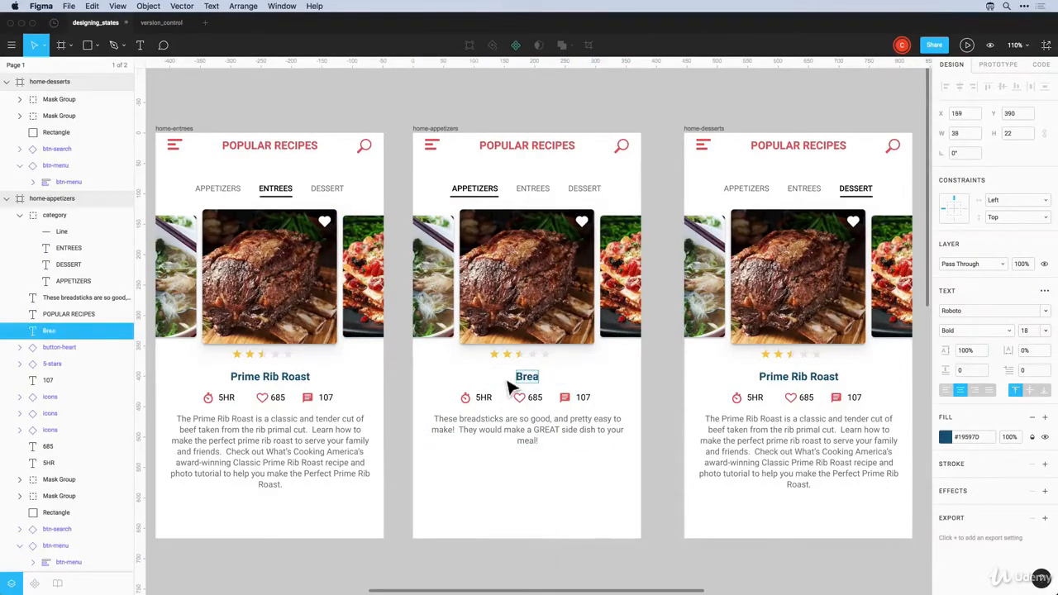
pyautogui.write('dsticks')
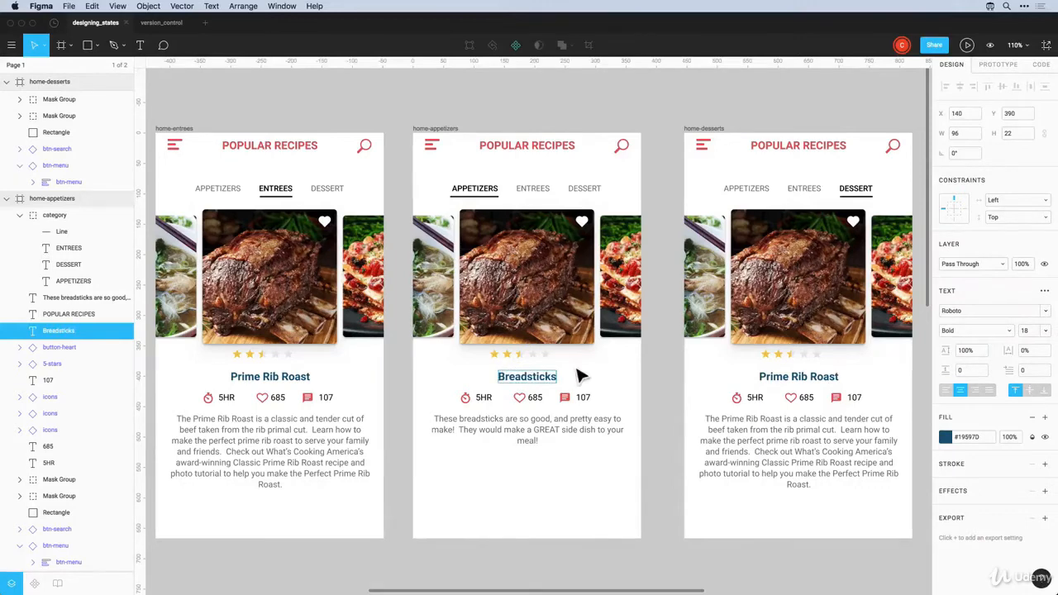
pyautogui.press('Escape')
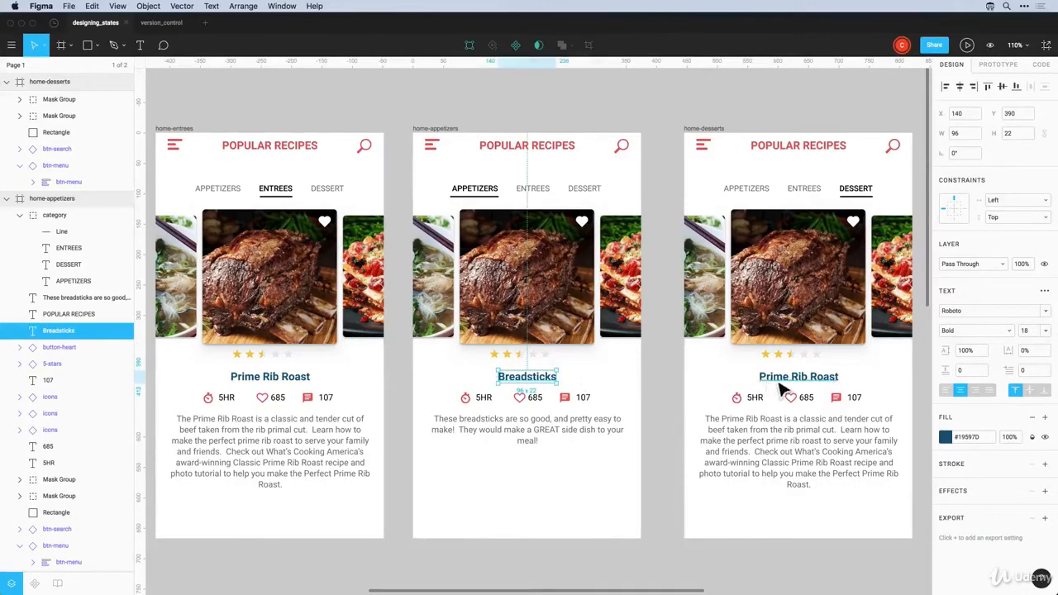
# Copy the description paragraph from recipe-shortcake.txt in TextEdit and paste it over the recipe description in home-desserts in Figma
pyautogui.press('super+Tab')
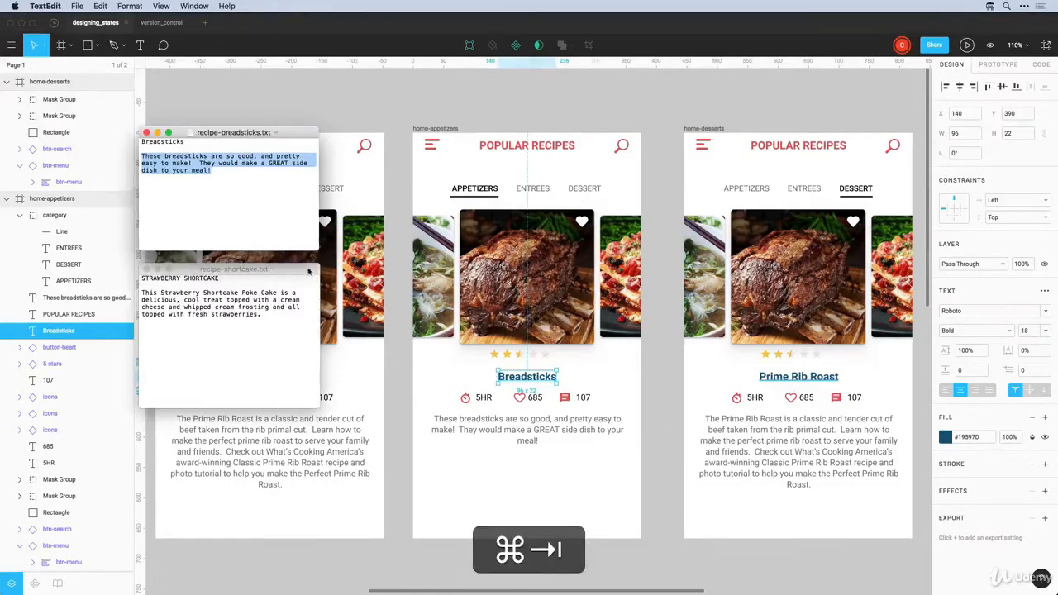
pyautogui.click(240, 280)
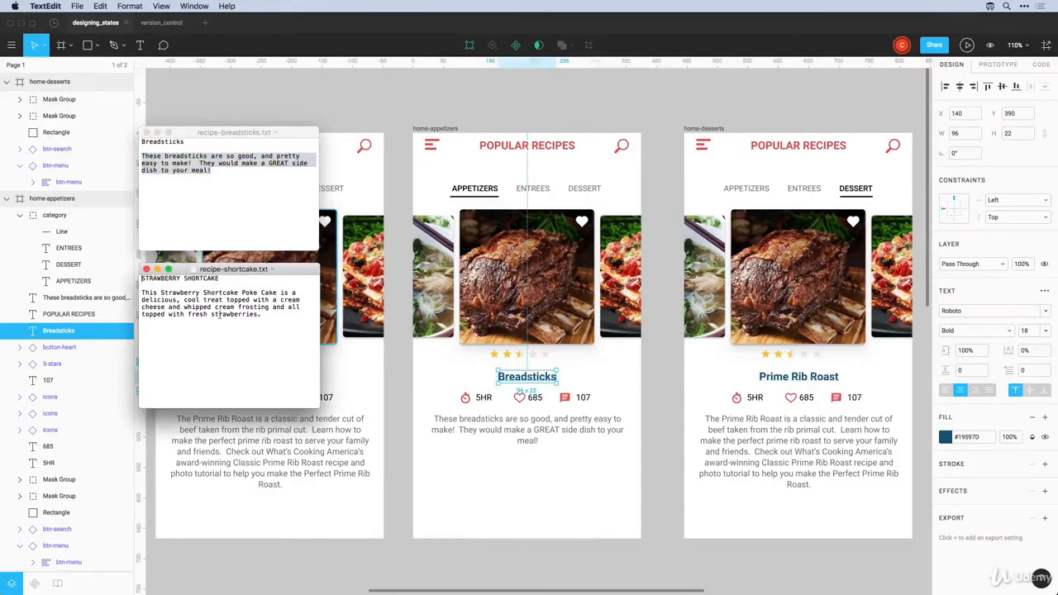
pyautogui.moveTo(268, 317); pyautogui.dragTo(141, 292)
pyautogui.press('super+c')
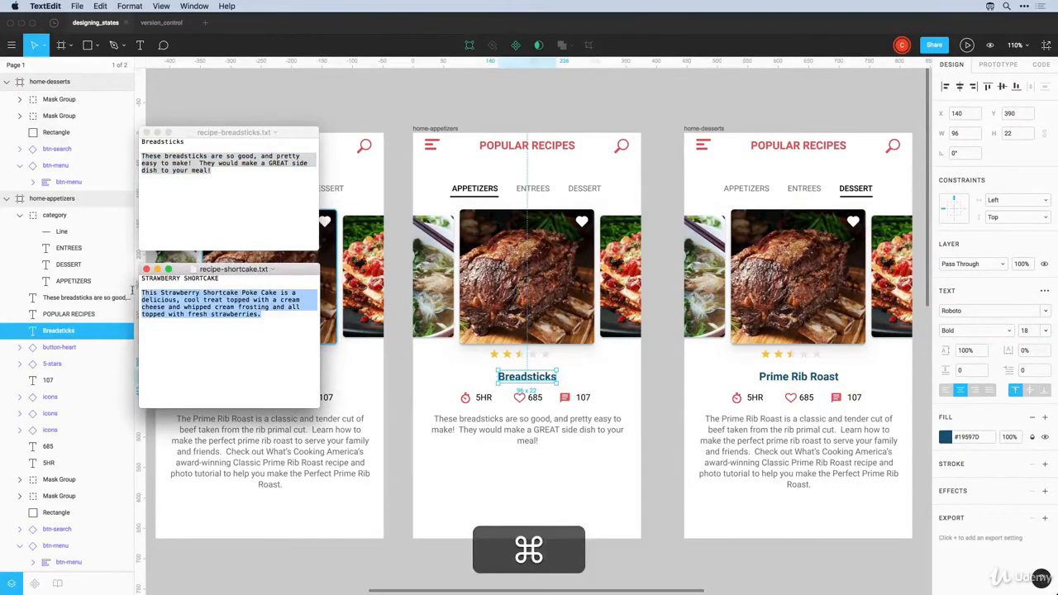
pyautogui.click(789, 438)
pyautogui.doubleClick(774, 438)
pyautogui.press('super+v')
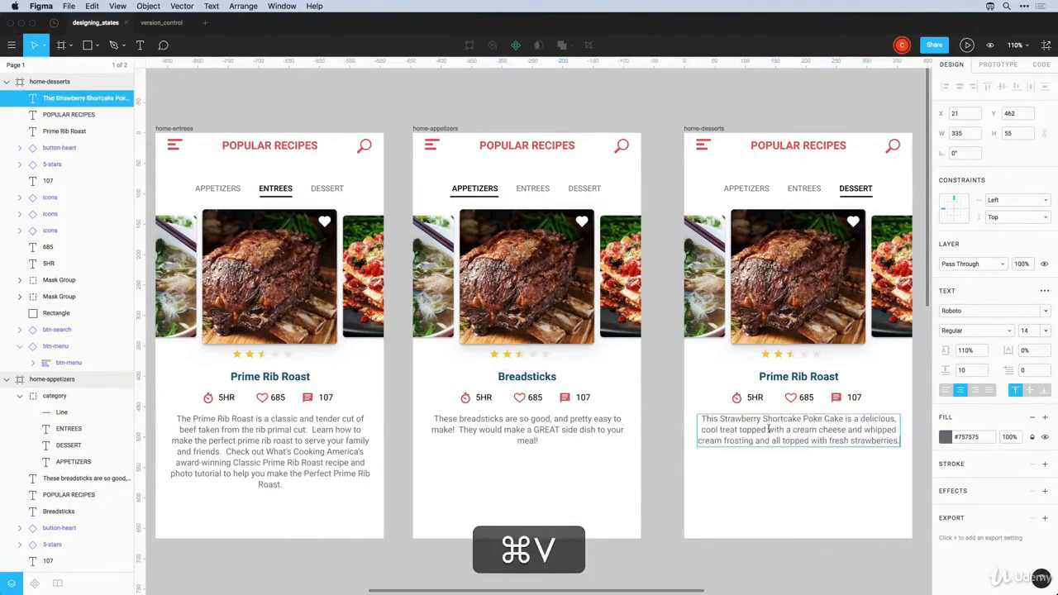
# Change the recipe title in home-desserts to "Strawberry Shortcake" and deselect it
pyautogui.doubleClick(778, 377)
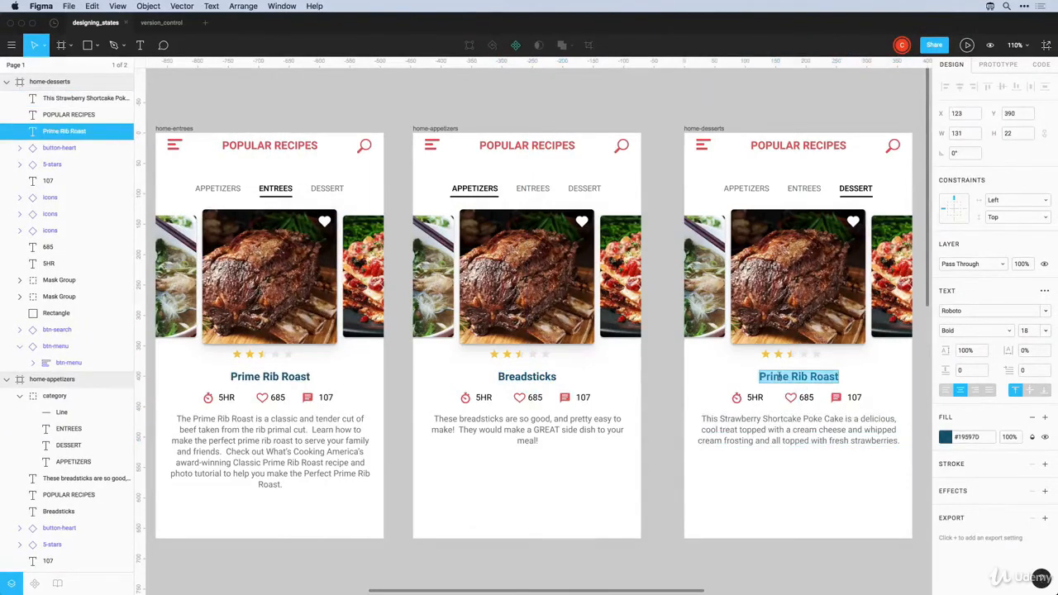
pyautogui.write('Strawberr')
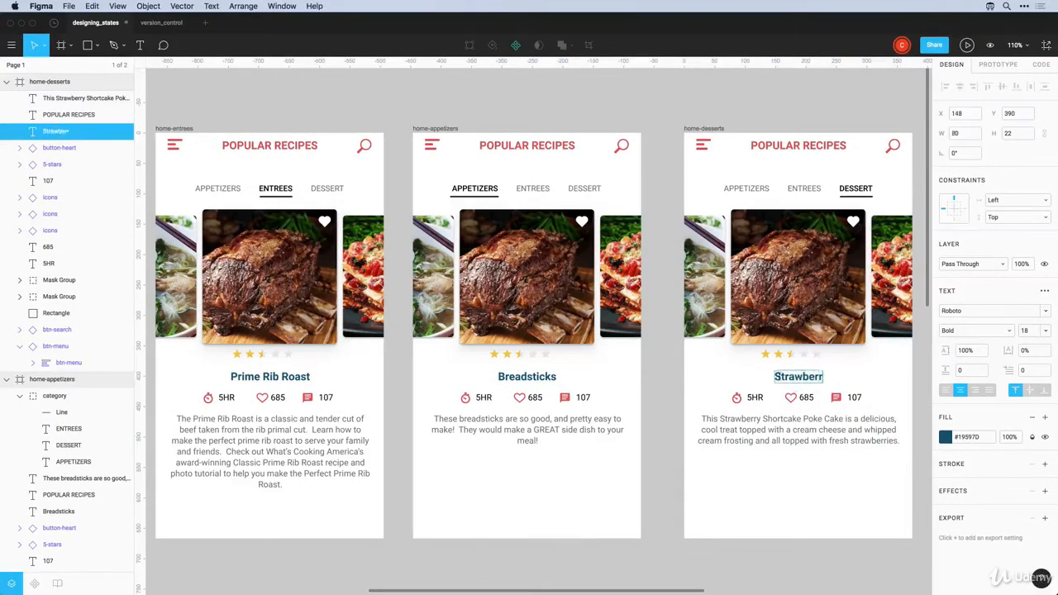
pyautogui.write('y Shortbake')
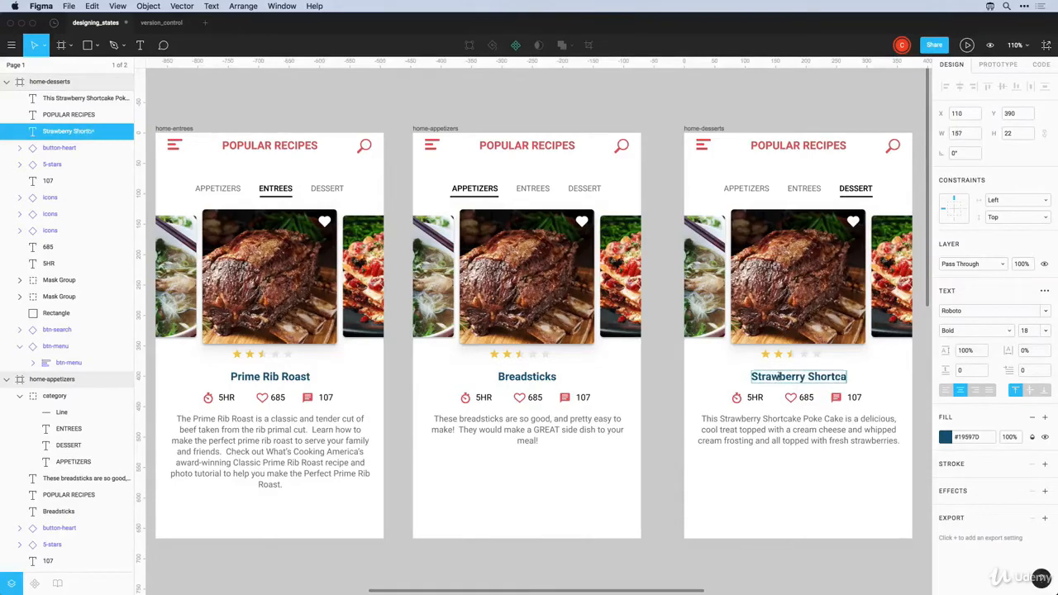
pyautogui.click(491, 460)
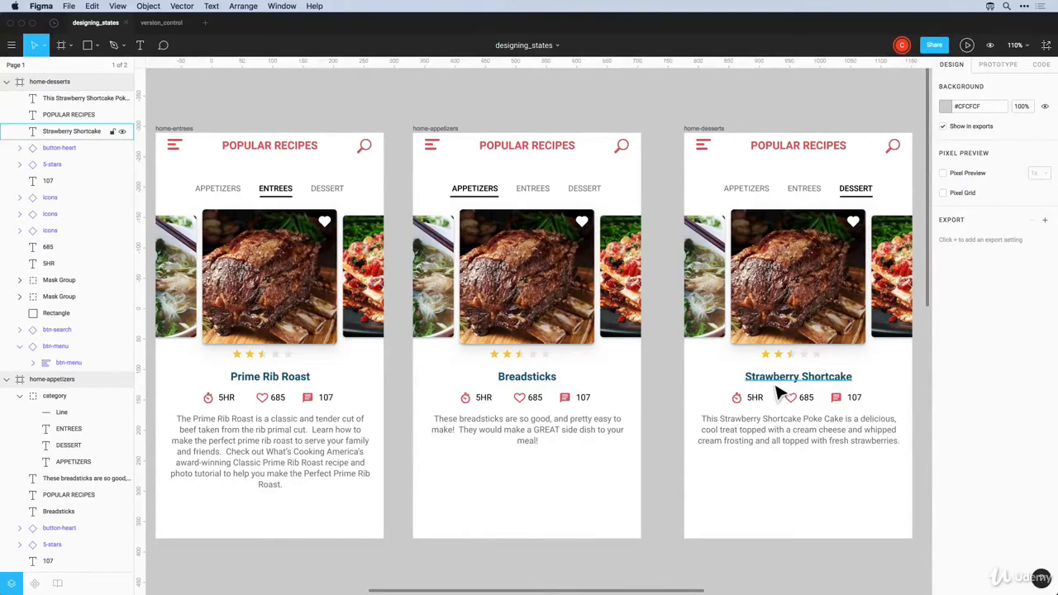
# In the home-appetizers 5-stars instance, show the star-filled layers of the fourth and third stars to make a four-star rating
pyautogui.click(535, 368)
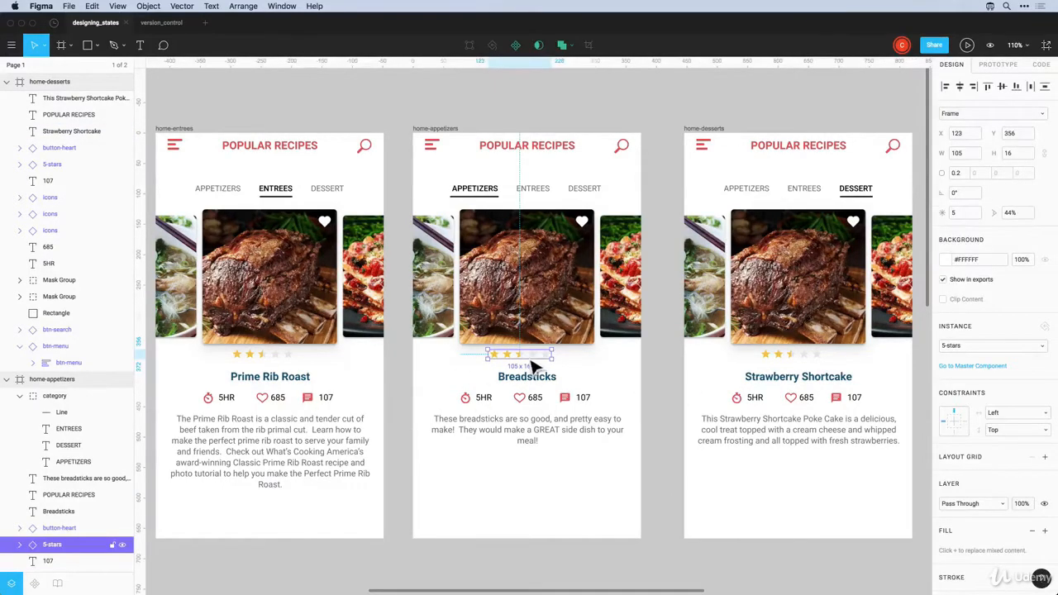
pyautogui.click(20, 544)
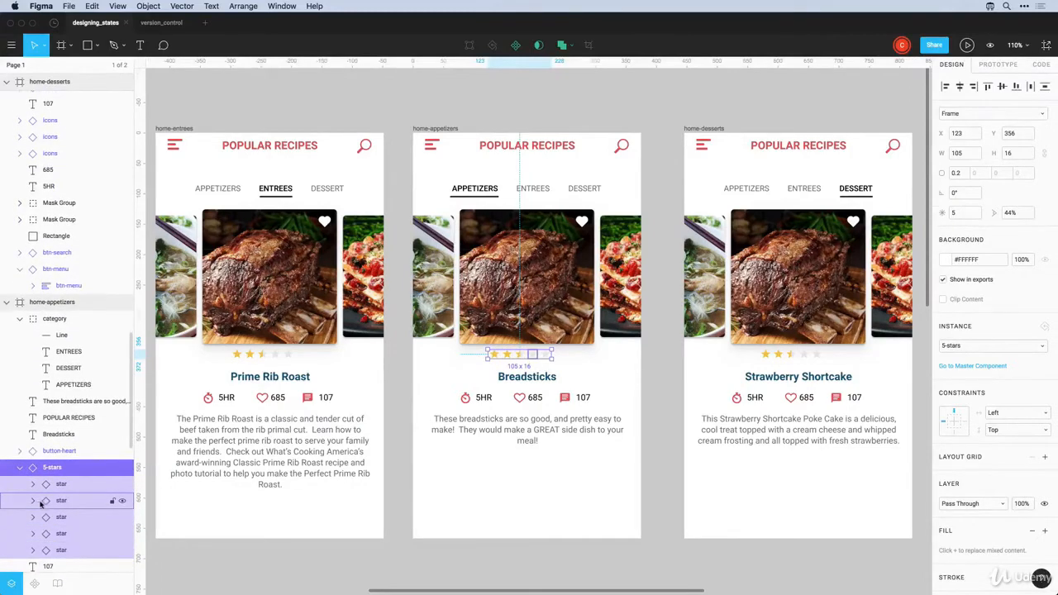
pyautogui.click(33, 500)
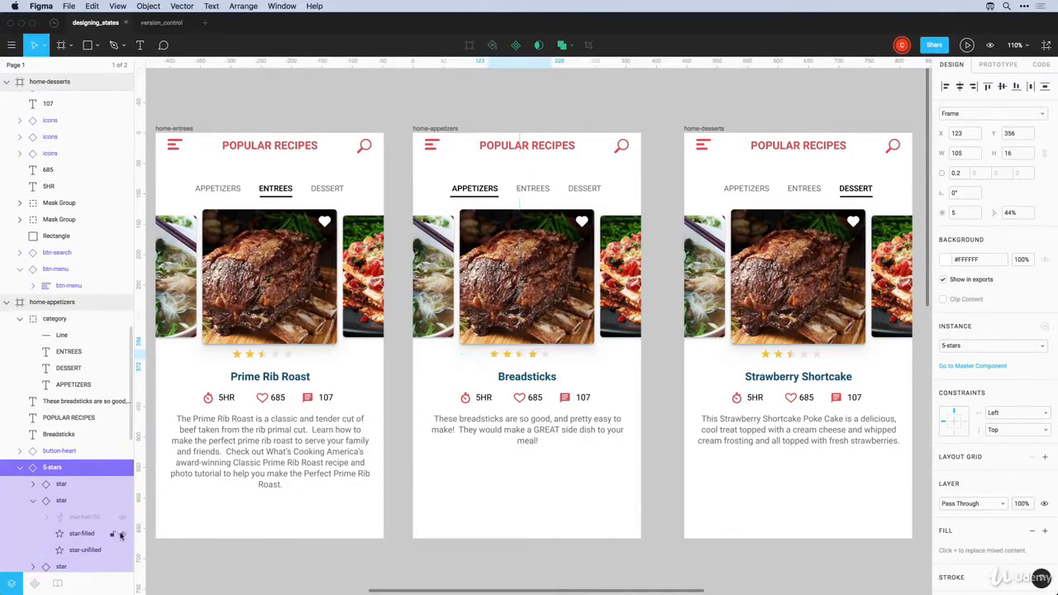
pyautogui.scroll(-2, 120, 537)
pyautogui.click(33, 504)
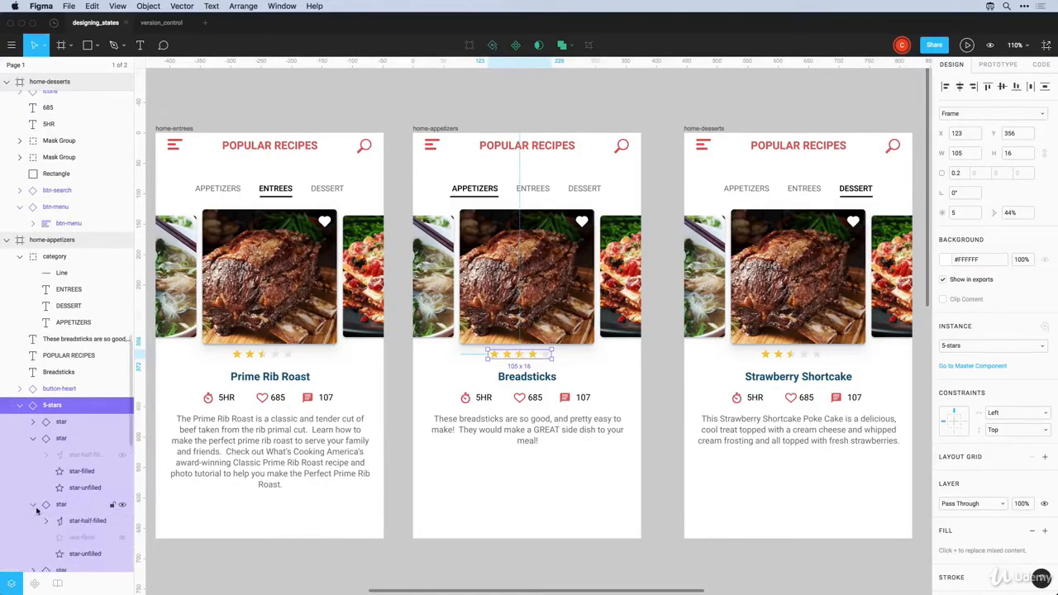
pyautogui.click(123, 537)
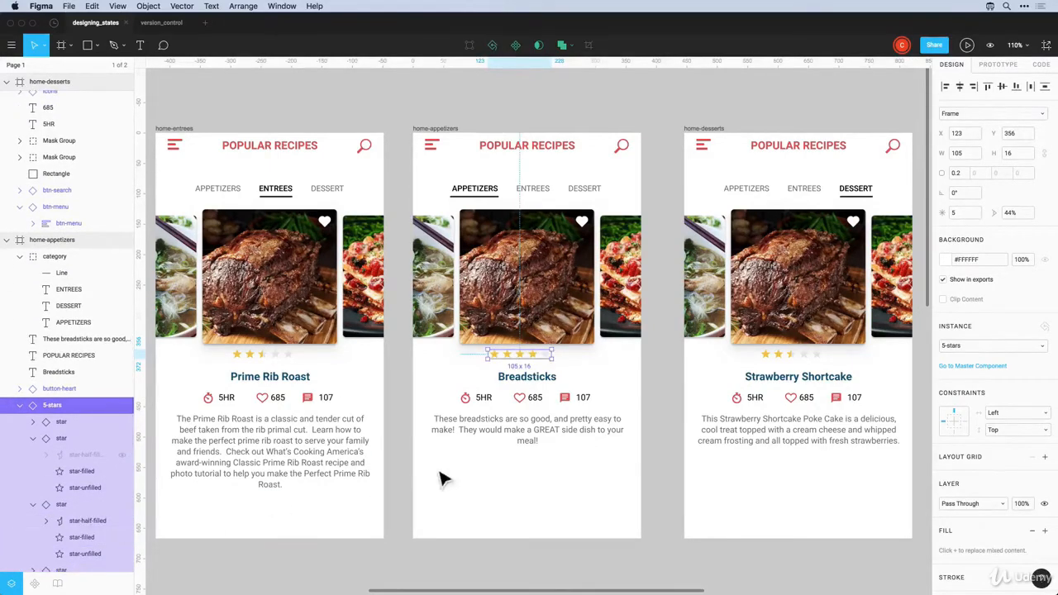
# Replace the star rating in the home-desserts frame with a copy of the four-star rating from home-appetizers
pyautogui.click(487, 486)
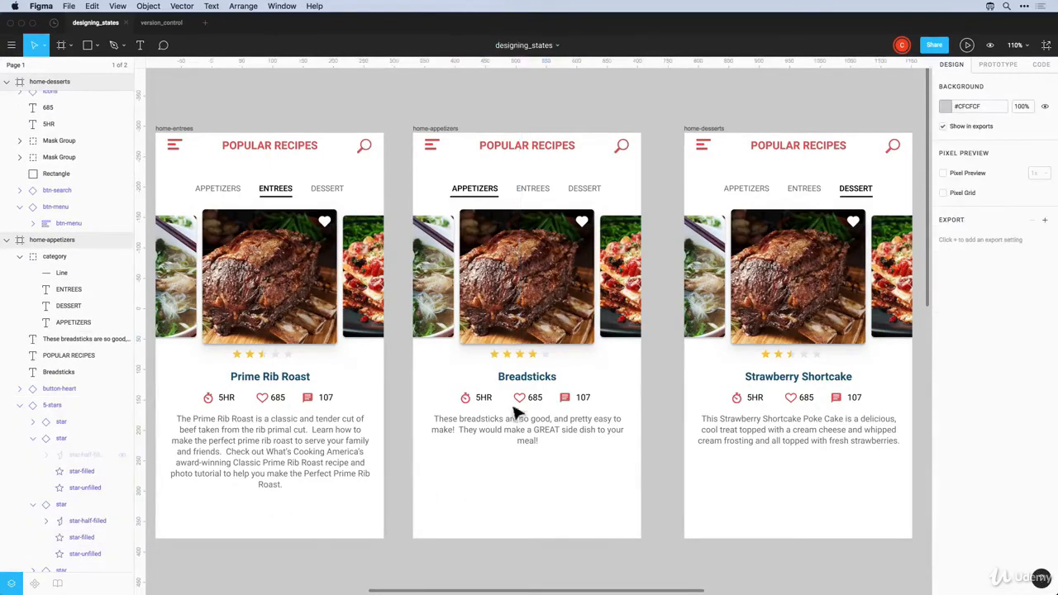
pyautogui.click(824, 363)
pyautogui.press('Delete')
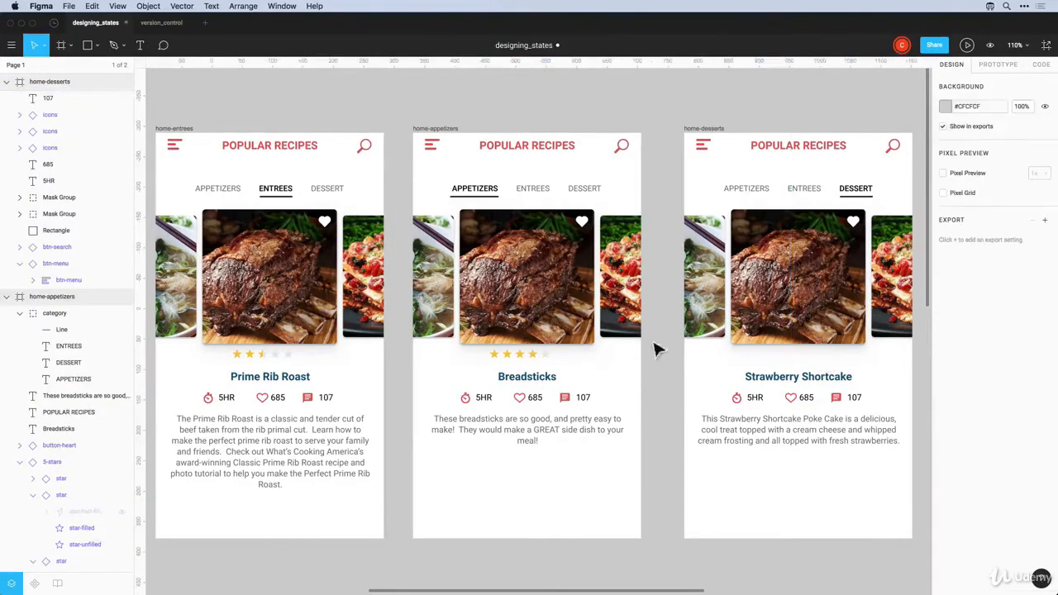
pyautogui.click(500, 354)
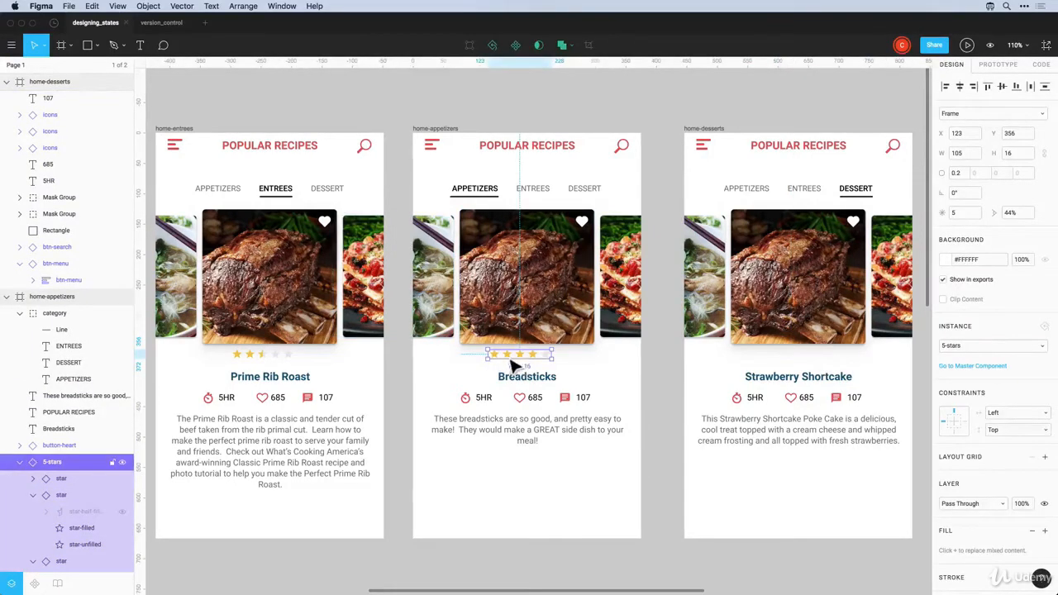
pyautogui.click(704, 132)
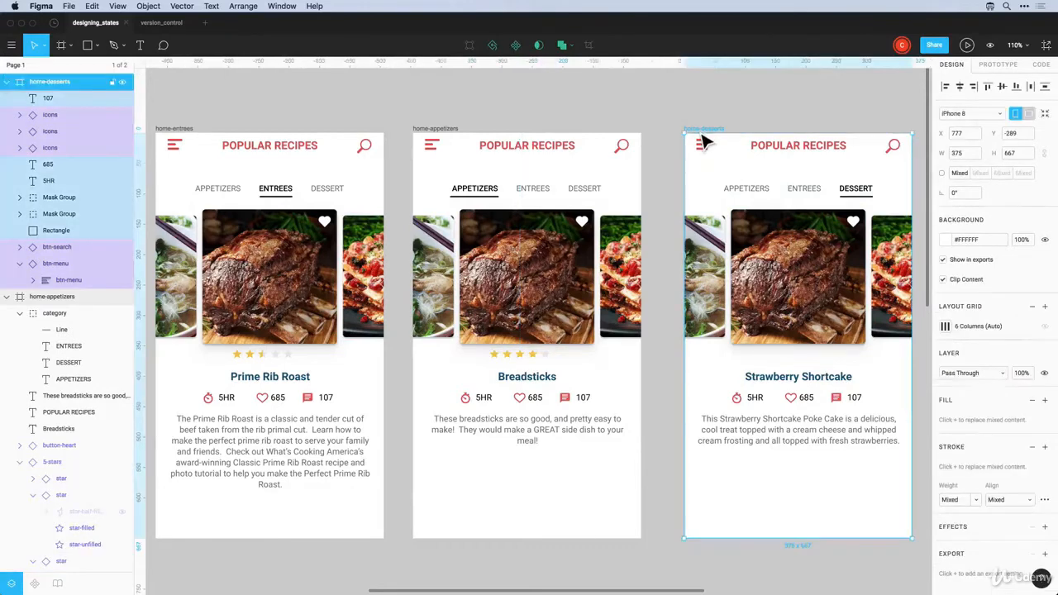
pyautogui.press('cmd+v')
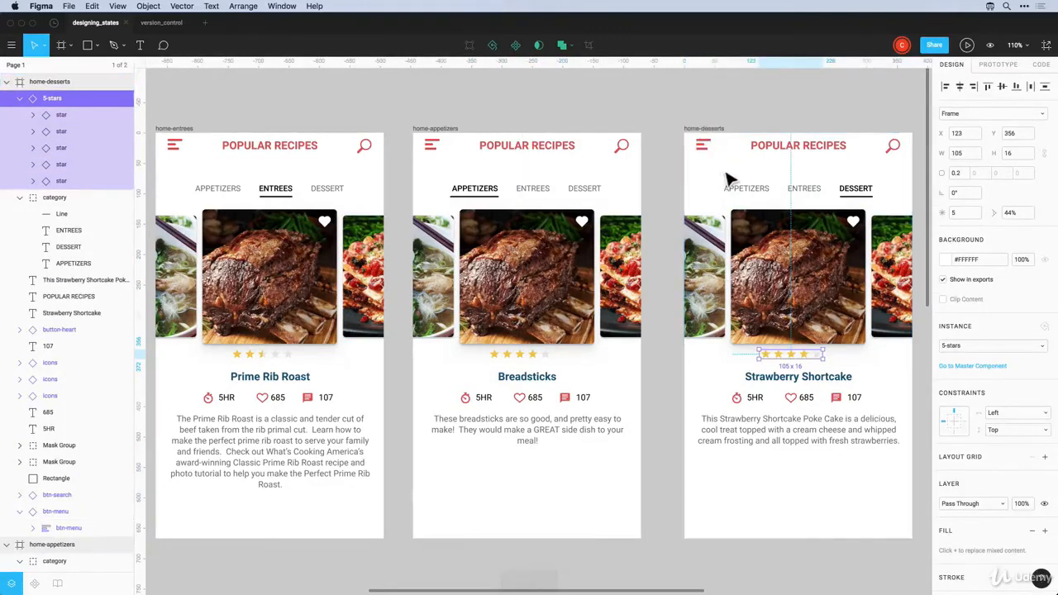
# Centre the star ratings horizontally within the home-desserts, home-appetizers and home-entrees frames
pyautogui.click(959, 87)
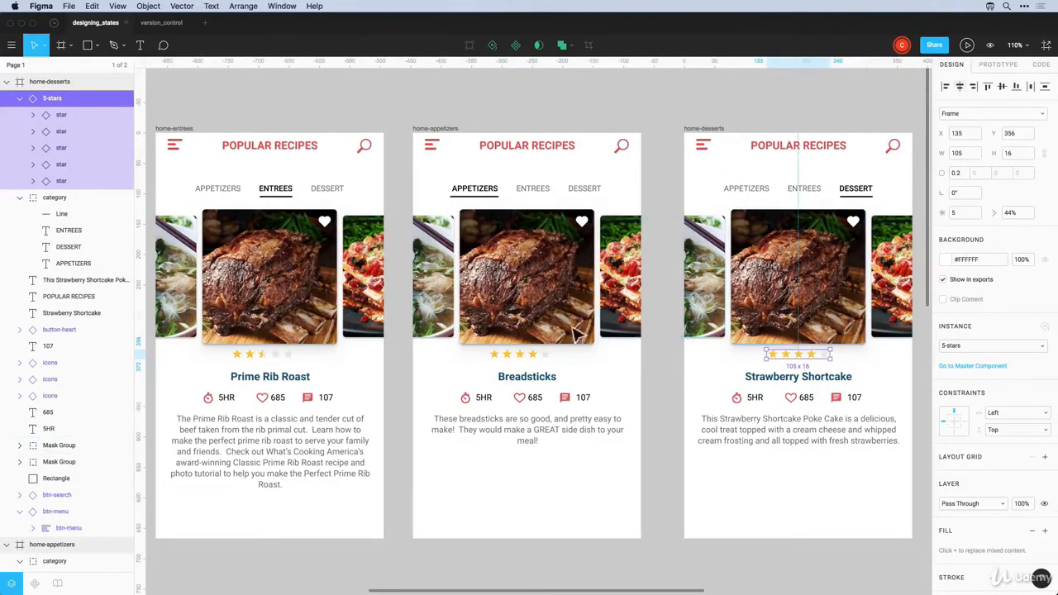
pyautogui.click(511, 357)
pyautogui.click(958, 87)
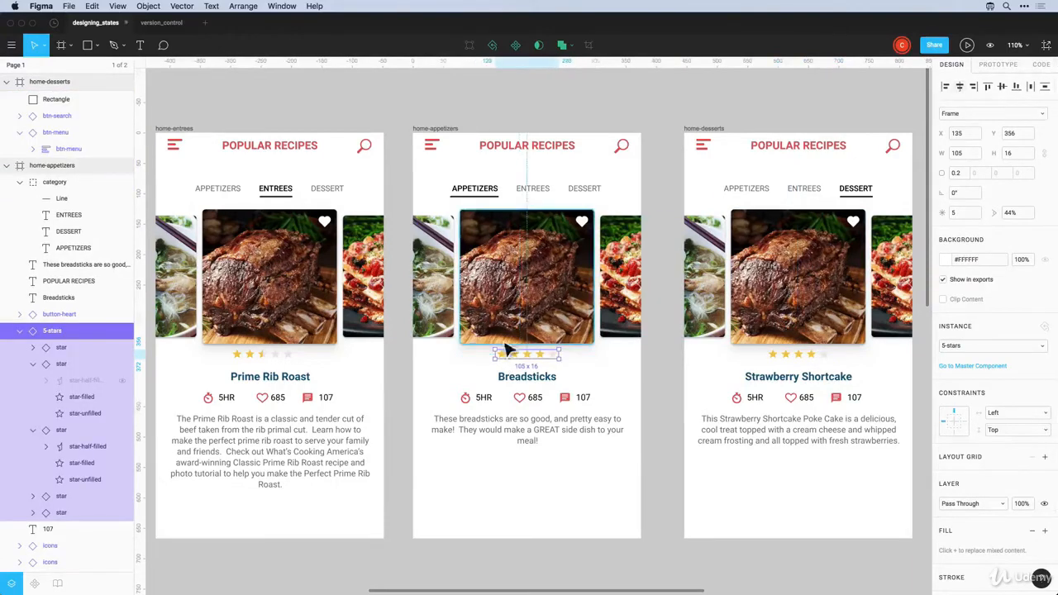
pyautogui.click(294, 356)
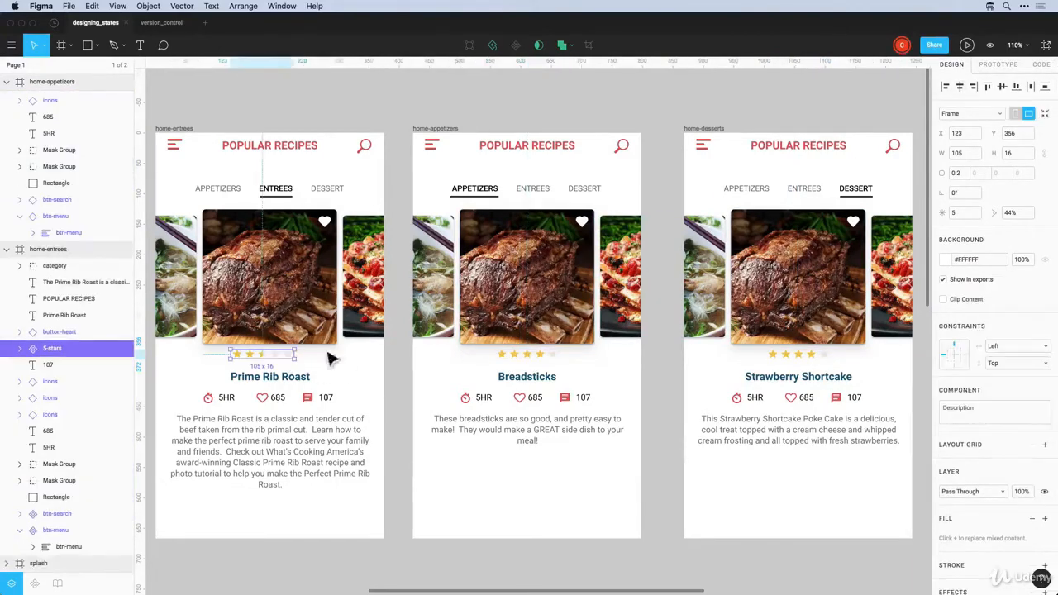
pyautogui.click(959, 89)
pyautogui.click(658, 407)
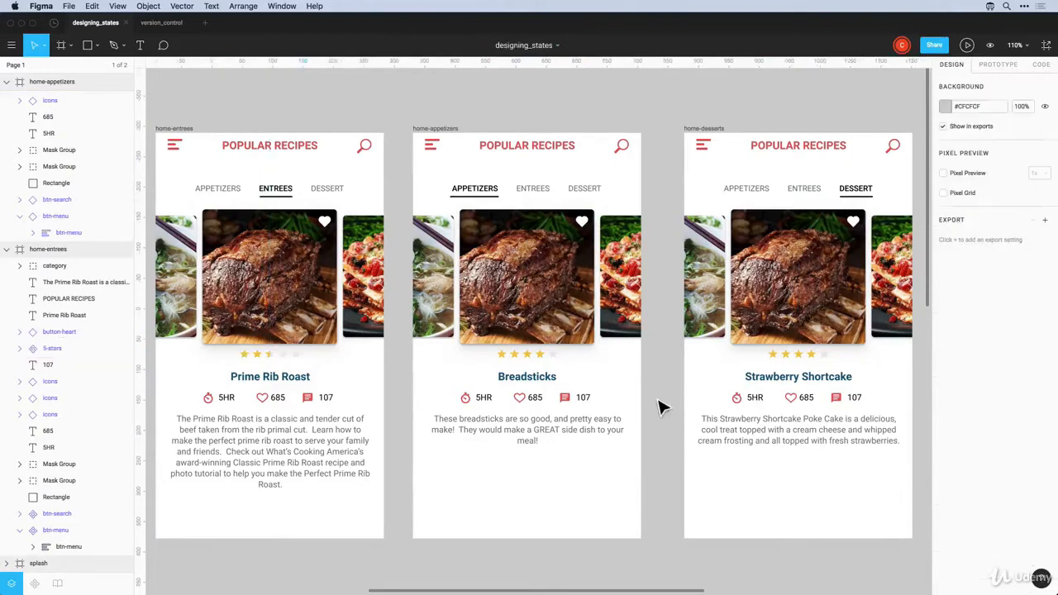
# Move the star ratings of all three home frames down together to Y 363
pyautogui.click(276, 357)
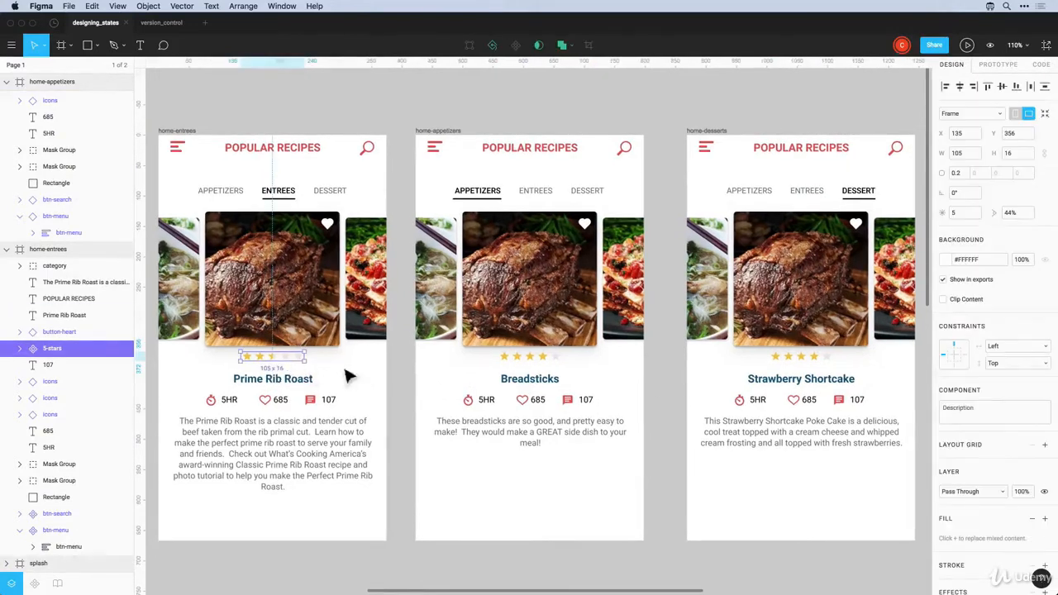
pyautogui.keyDown('shift'); pyautogui.click(517, 356); pyautogui.keyUp('shift')
pyautogui.keyDown('shift'); pyautogui.click(787, 361); pyautogui.keyUp('shift')
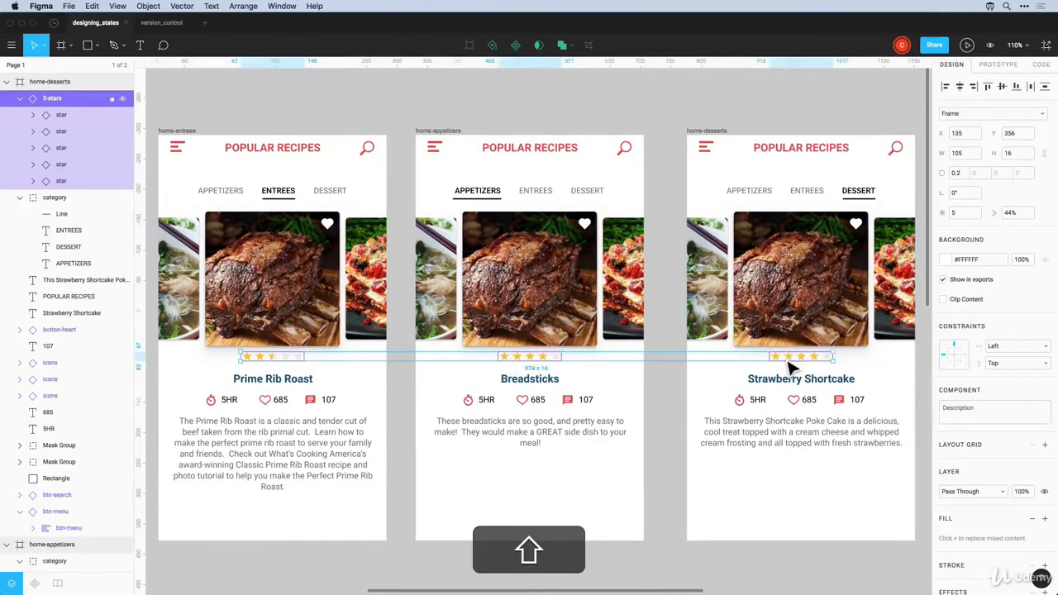
pyautogui.press('Down')
pyautogui.press('Down')
pyautogui.press('Down')
pyautogui.press('Down')
pyautogui.press('Down')
pyautogui.press('Down')
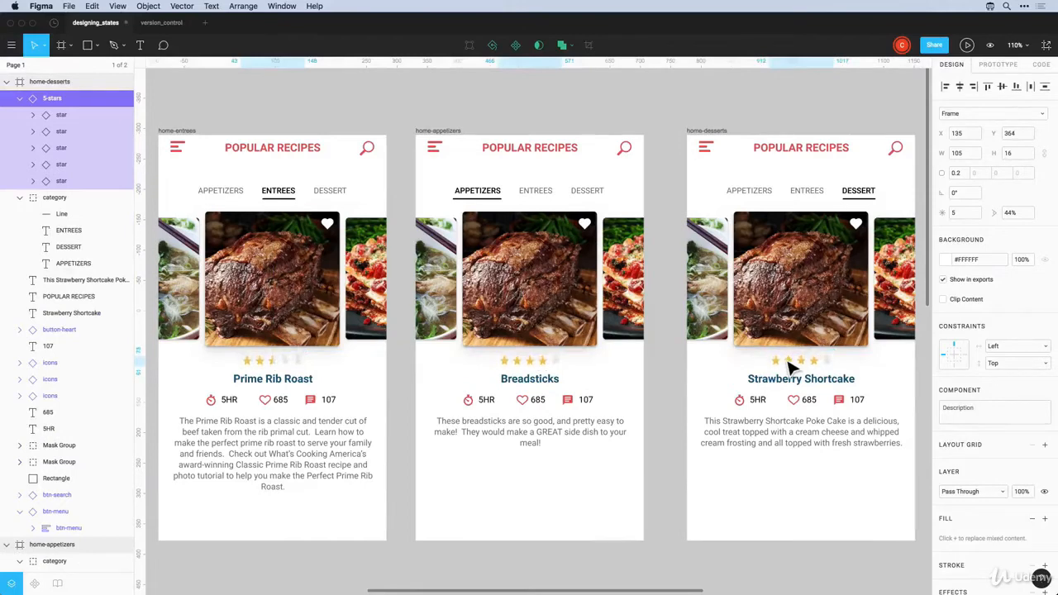
pyautogui.hscroll(5, 786, 366)
pyautogui.hscroll(-5, 590, 358)
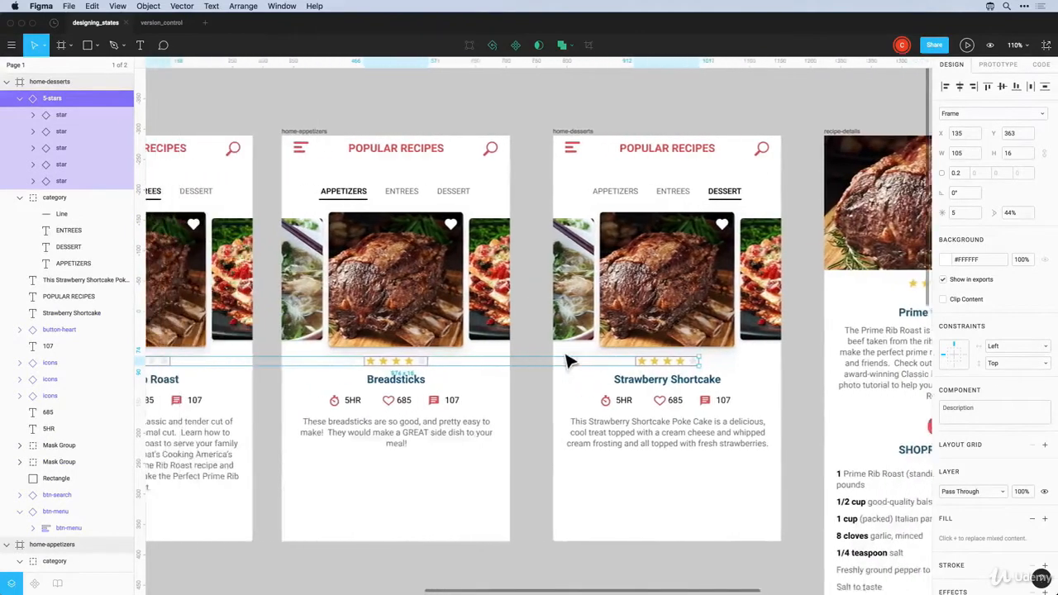
pyautogui.hscroll(-3, 538, 367)
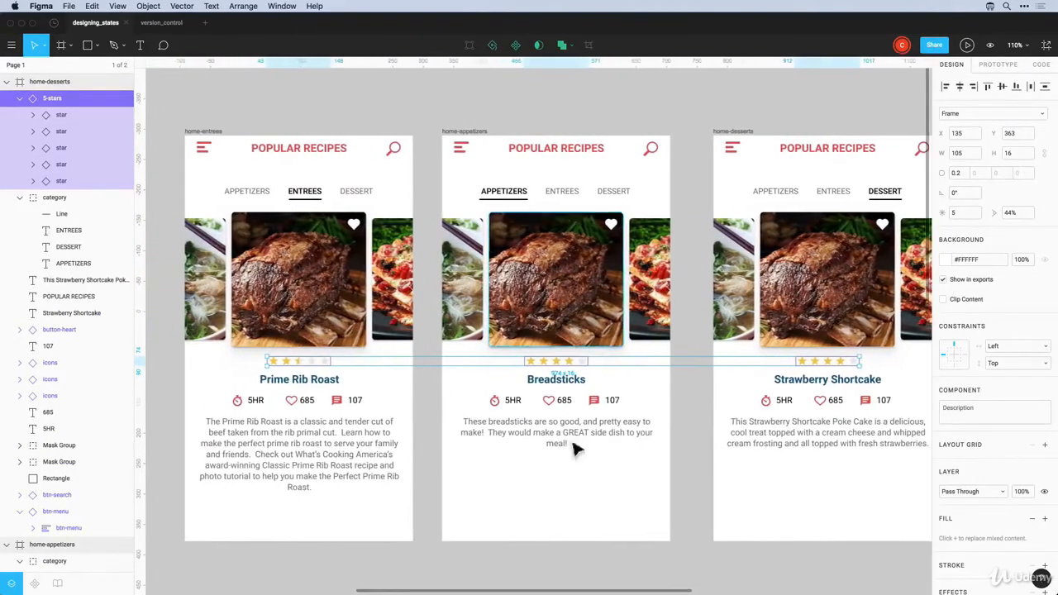
pyautogui.click(600, 518)
# Replace the image fill of the main recipe picture in home-appetizers with appetizer-breadsticks.jpg
pyautogui.click(541, 321)
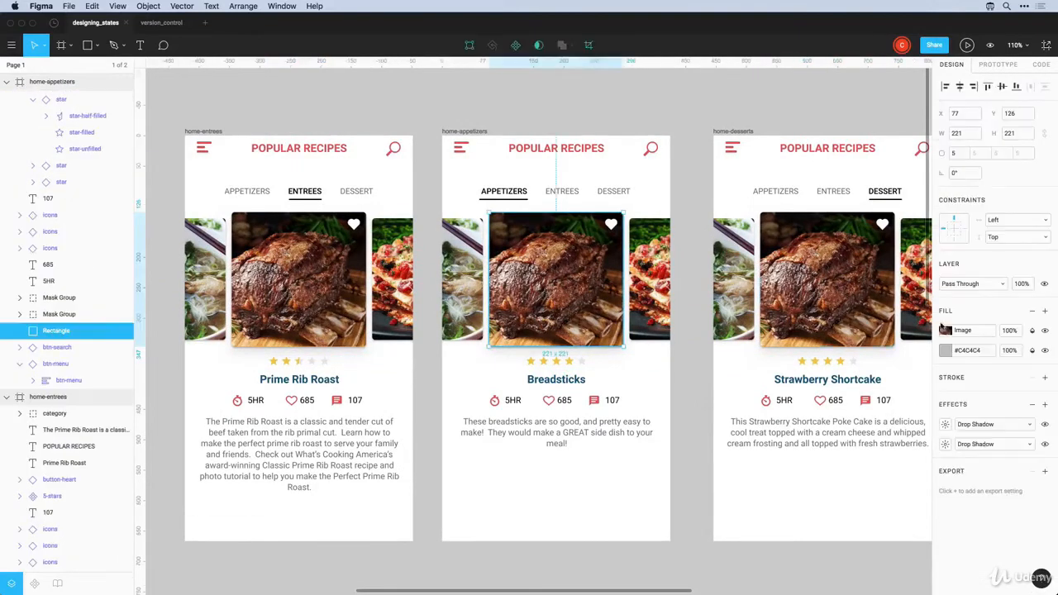
pyautogui.click(946, 330)
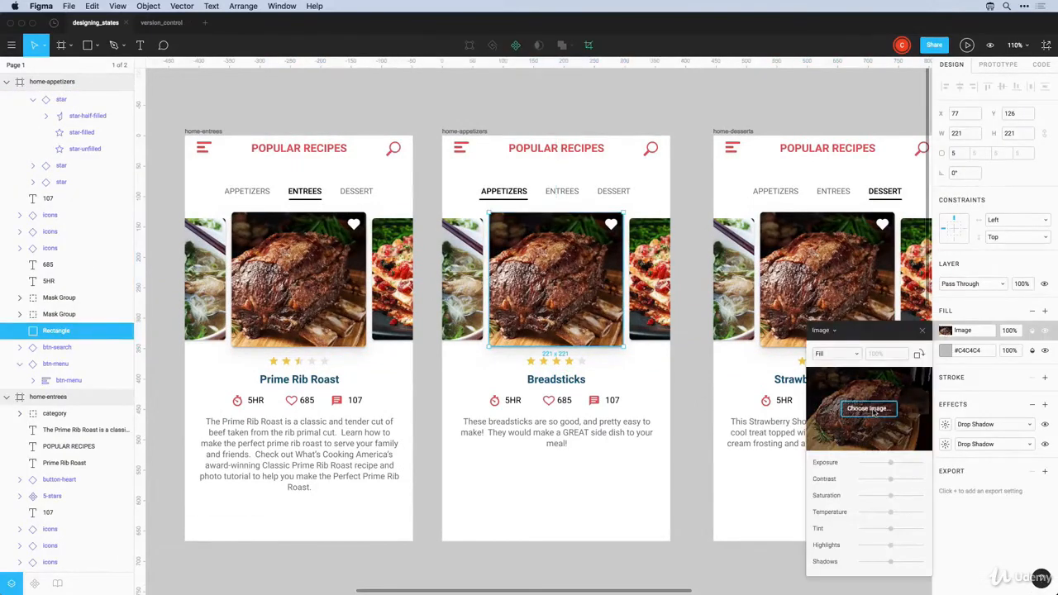
pyautogui.click(869, 409)
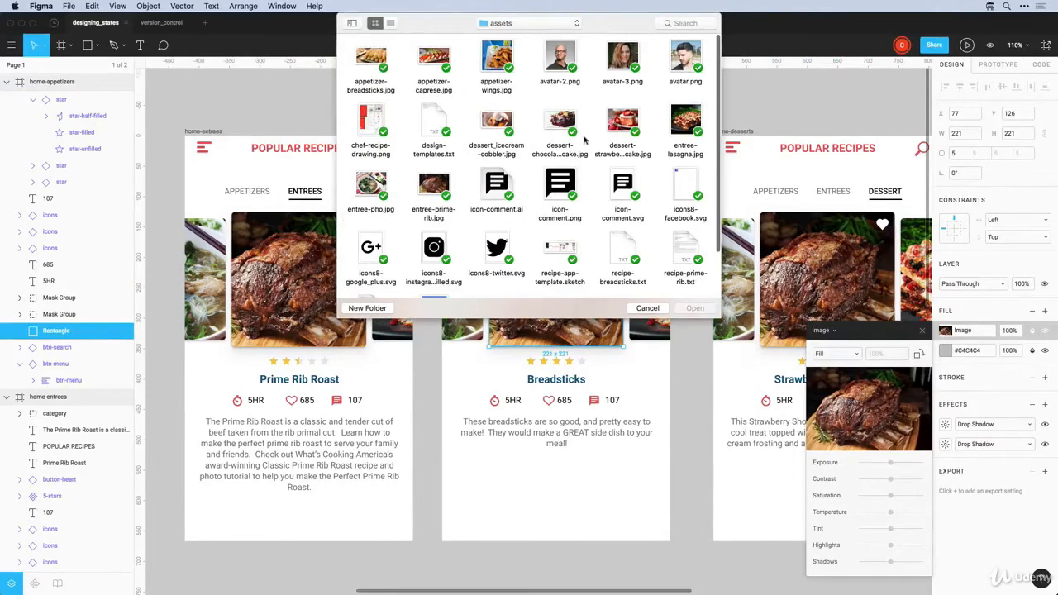
pyautogui.click(372, 58)
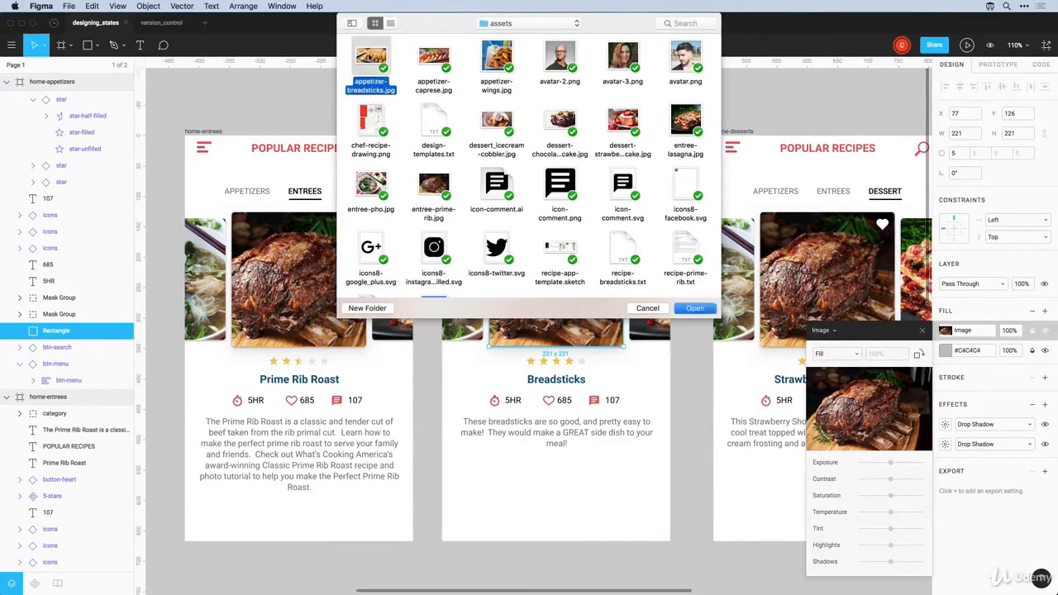
pyautogui.click(696, 307)
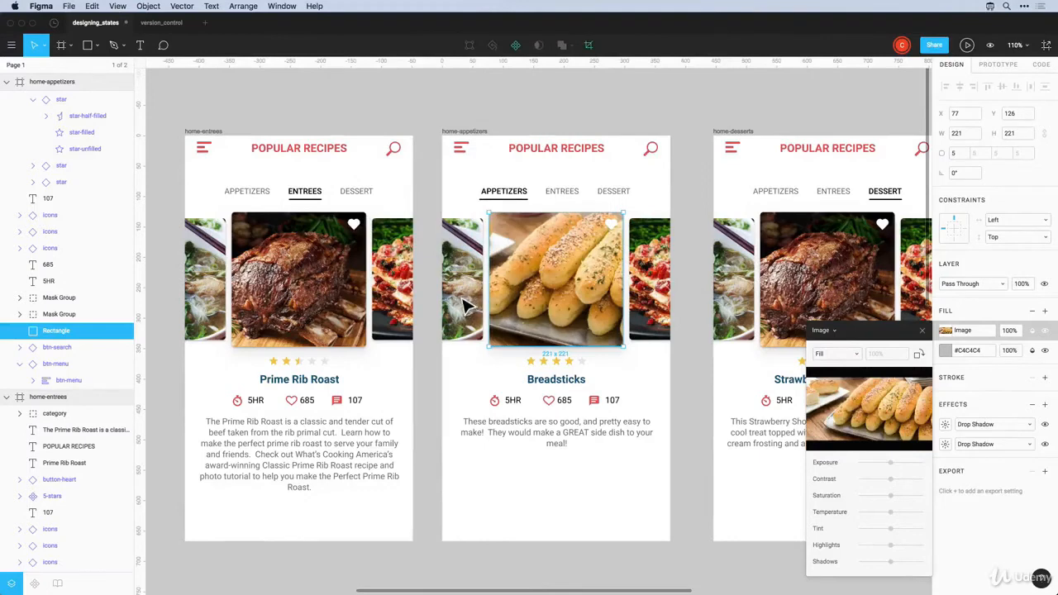
pyautogui.click(924, 332)
# Replace the image fill of the masked picture left of the breadsticks in home-appetizers with appetizer-caprese.jpg
pyautogui.click(475, 259)
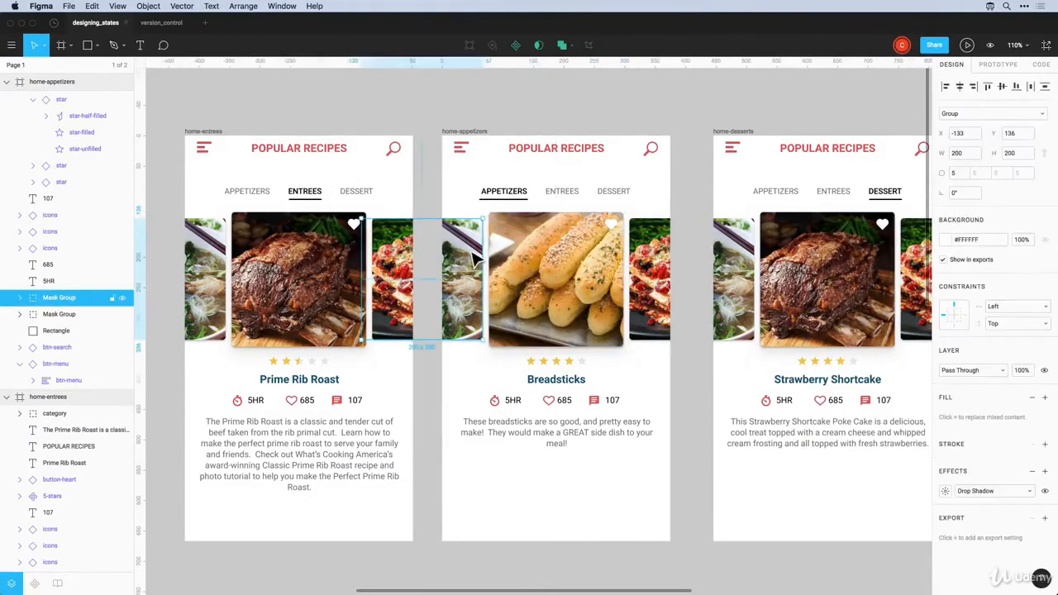
pyautogui.doubleClick(475, 258)
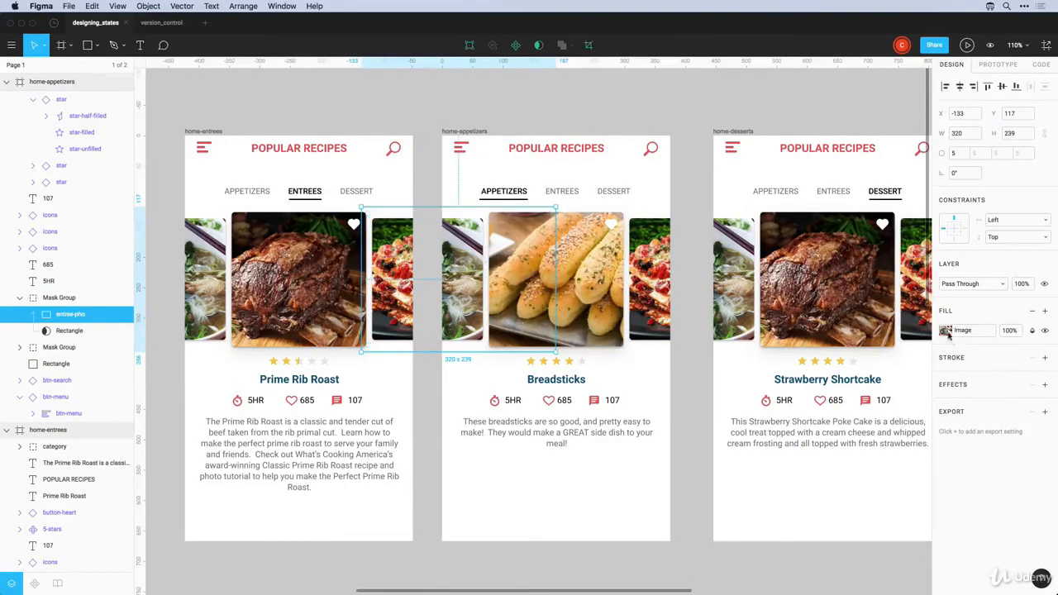
pyautogui.click(946, 331)
pyautogui.click(863, 407)
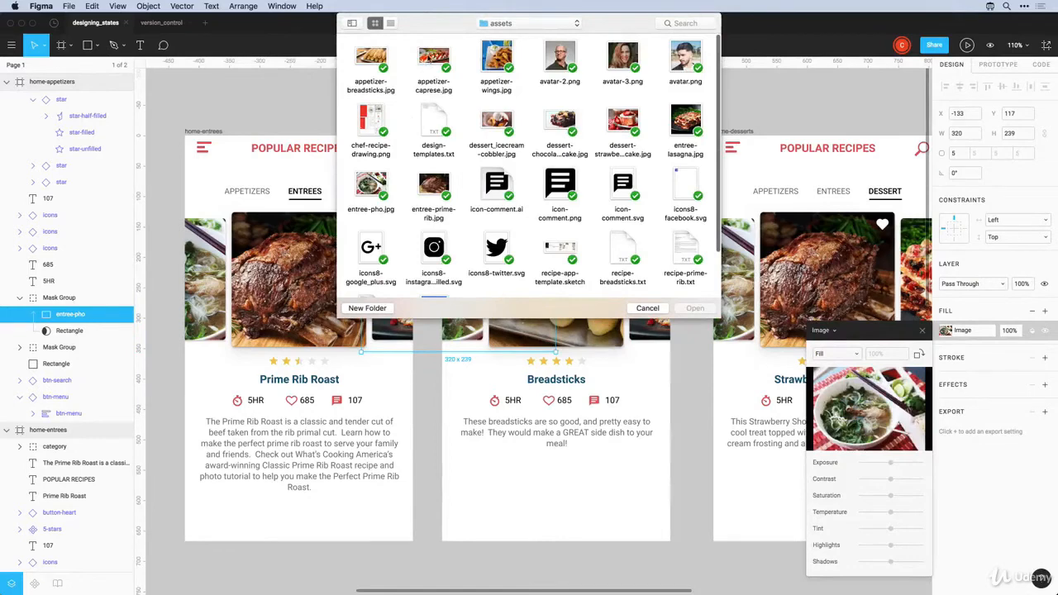
pyautogui.click(434, 66)
pyautogui.click(694, 309)
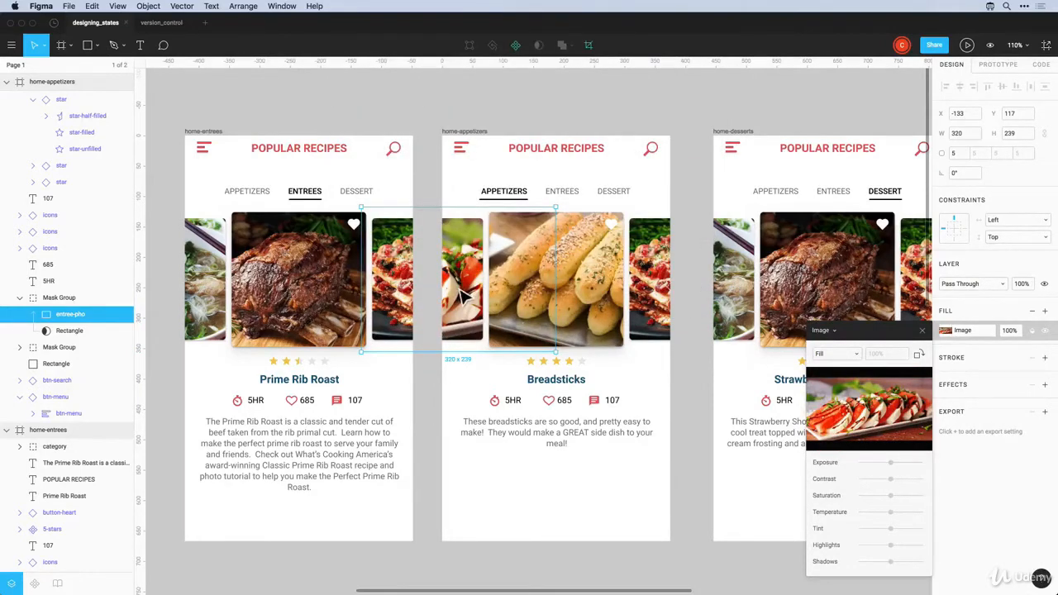
pyautogui.press('Escape')
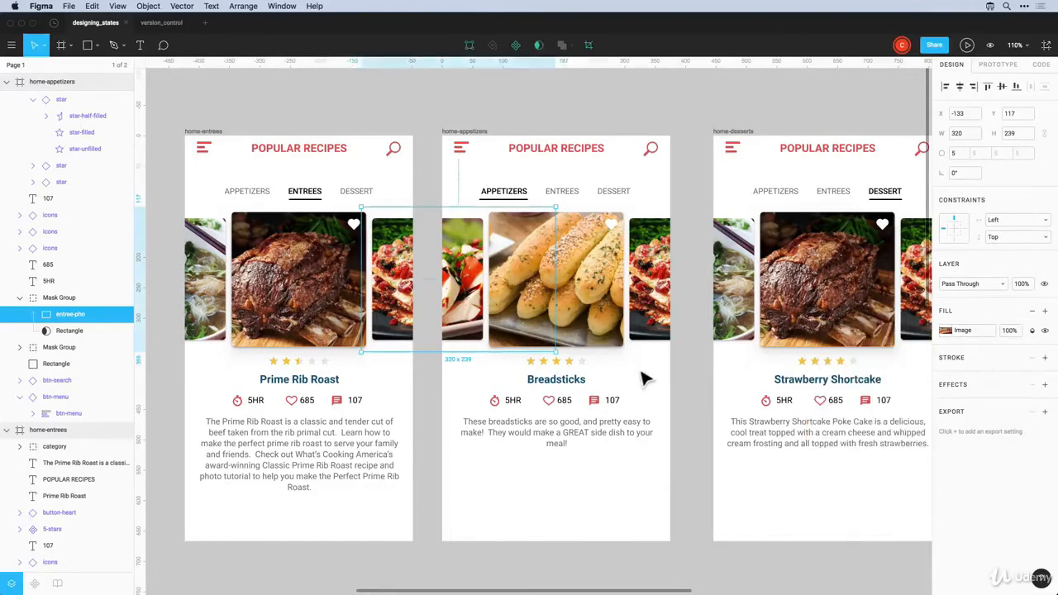
# Replace the image fill of the masked picture right of the breadsticks in home-appetizers with appetizer-wings.jpg
pyautogui.click(657, 304)
pyautogui.doubleClick(657, 304)
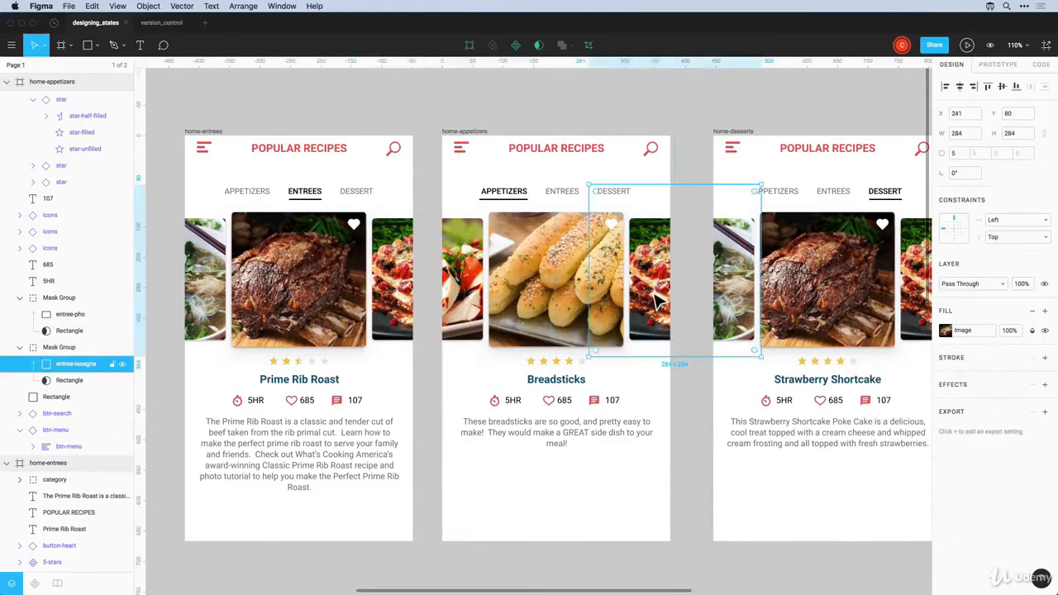
pyautogui.click(946, 330)
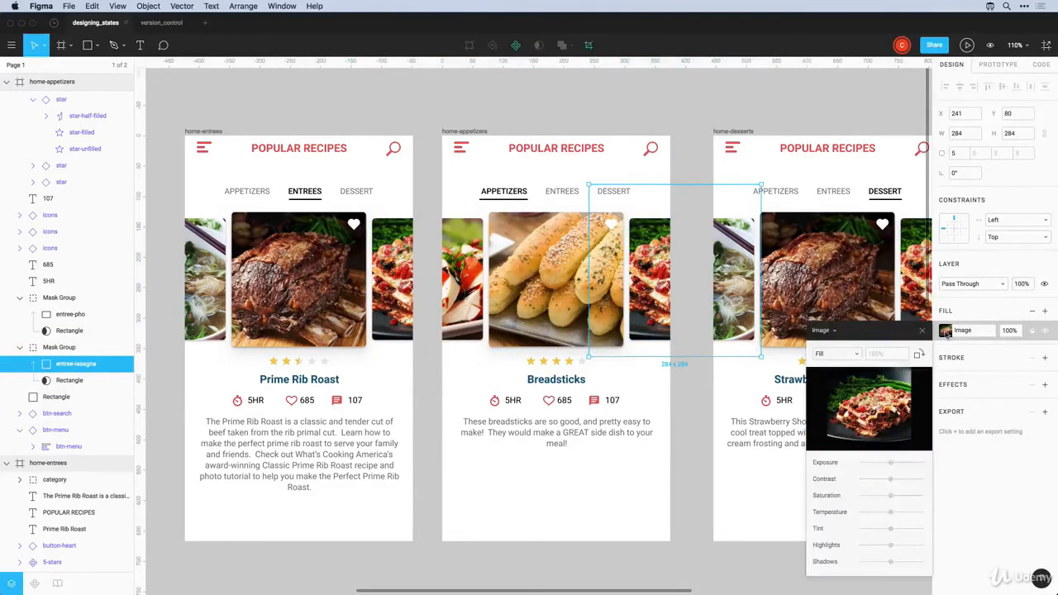
pyautogui.click(866, 408)
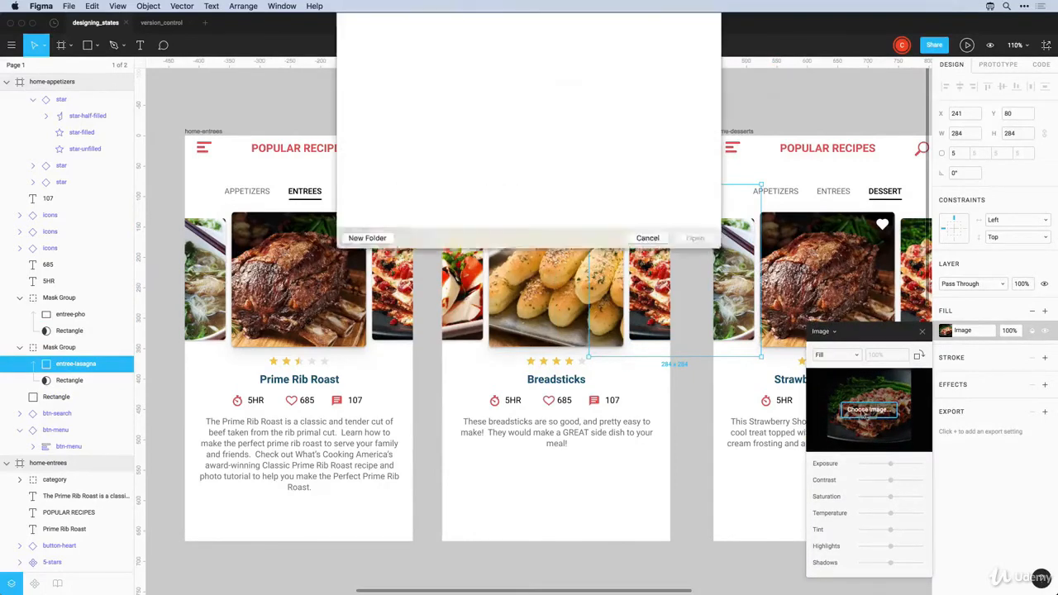
pyautogui.click(496, 62)
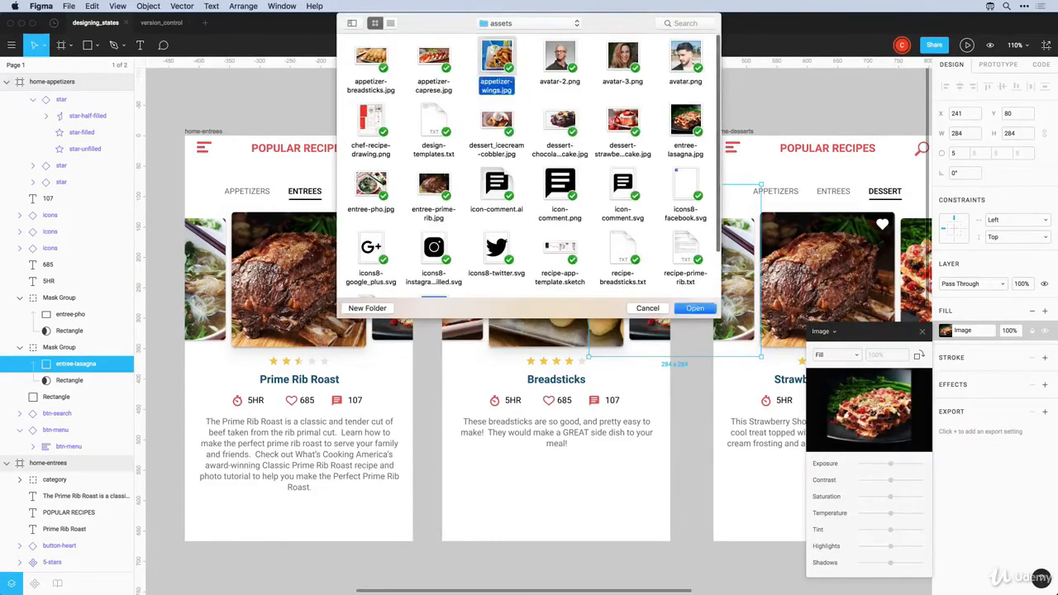
pyautogui.click(694, 308)
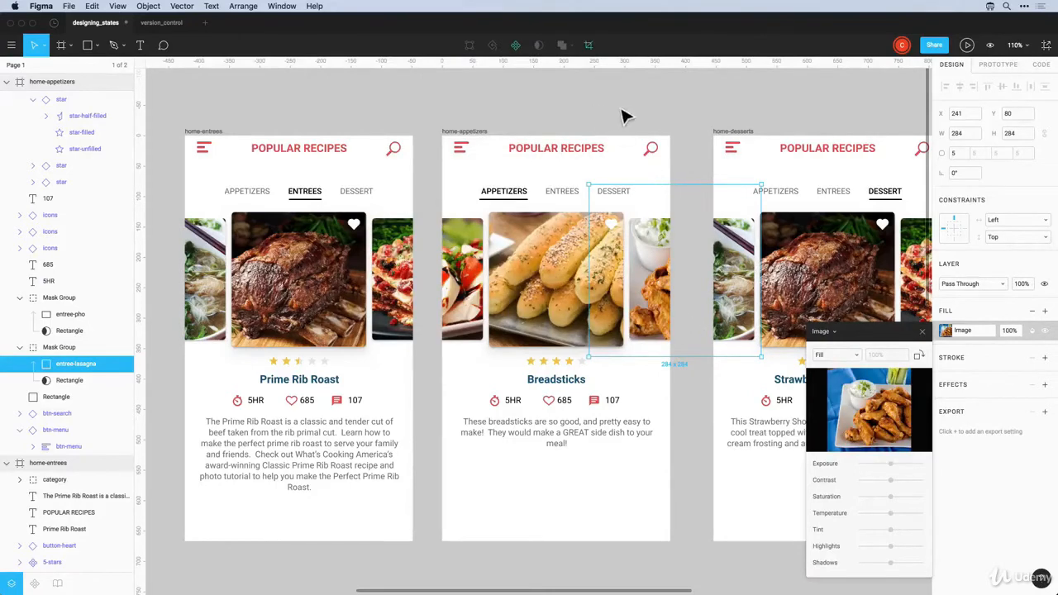
pyautogui.press('Escape')
# Replace the image fill of the main recipe picture in home-desserts with the strawberry cake dessert photo from the assets folder
pyautogui.hscroll(5, 625, 124)
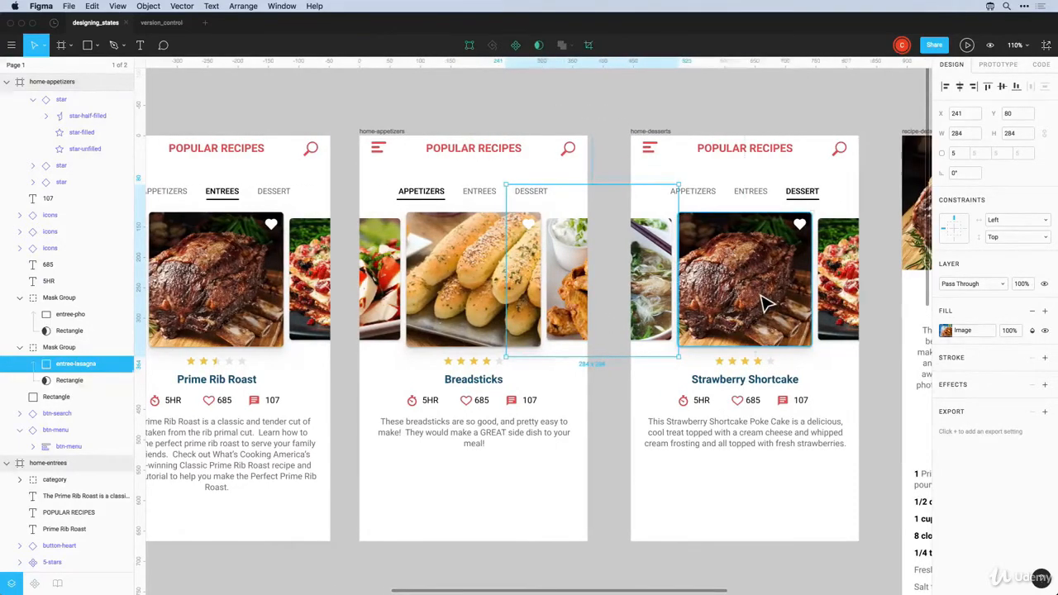
pyautogui.click(763, 303)
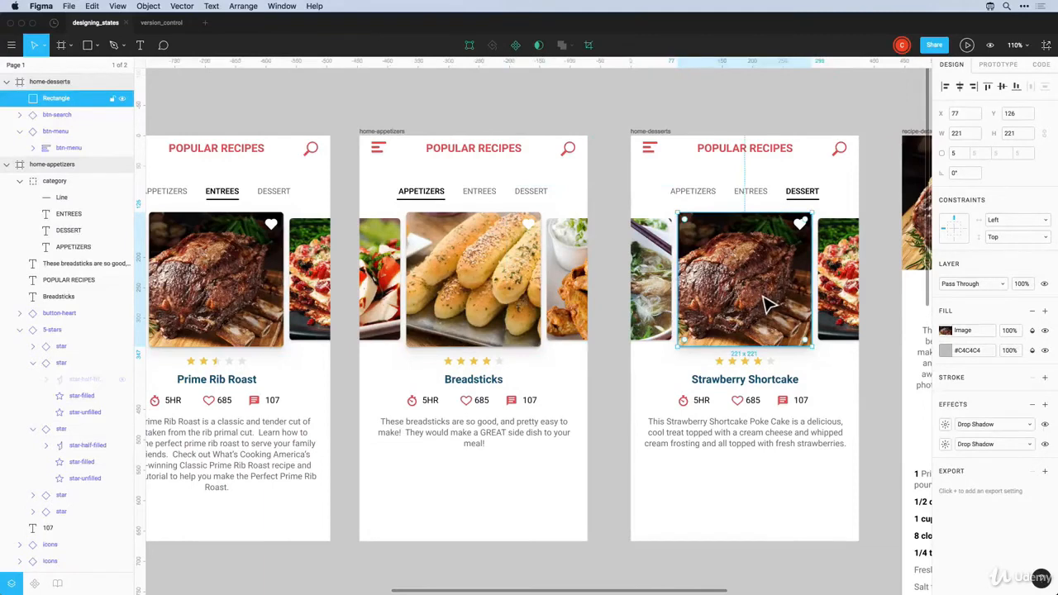
pyautogui.click(947, 331)
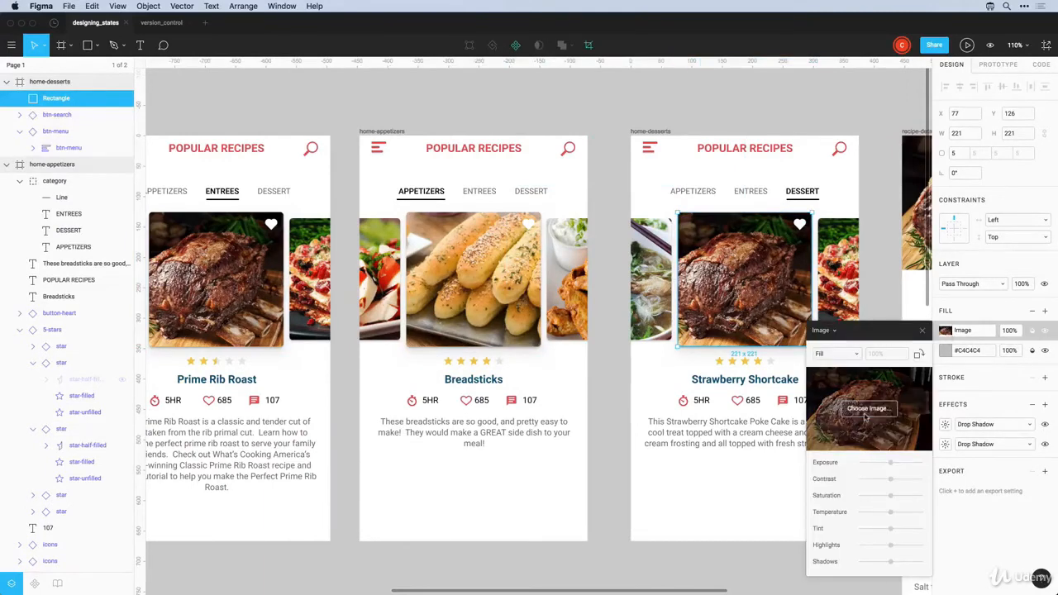
pyautogui.click(867, 408)
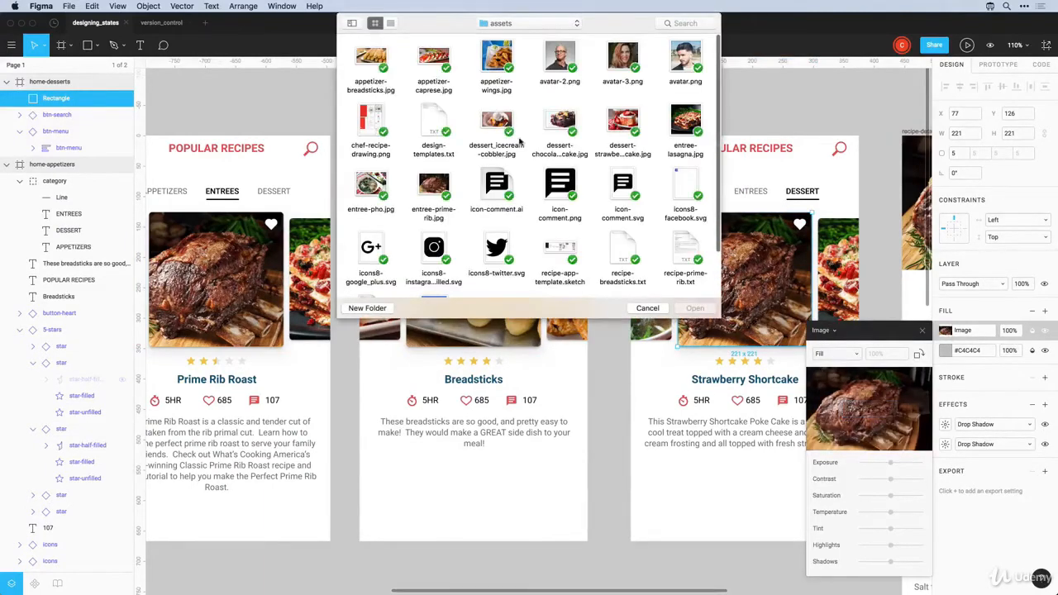
pyautogui.scroll(-2, 522, 146)
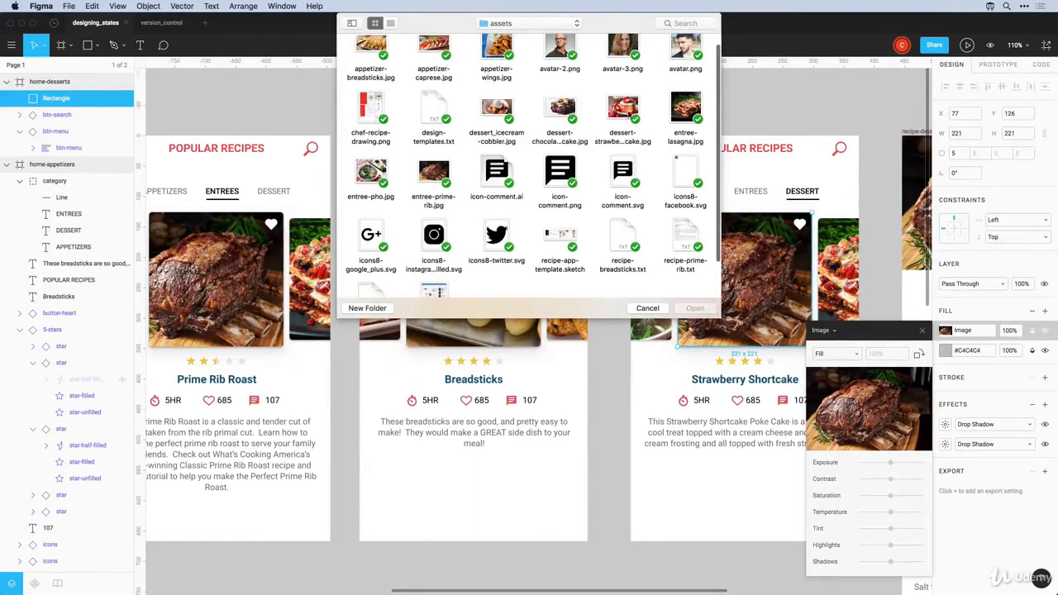
pyautogui.click(622, 116)
pyautogui.click(695, 308)
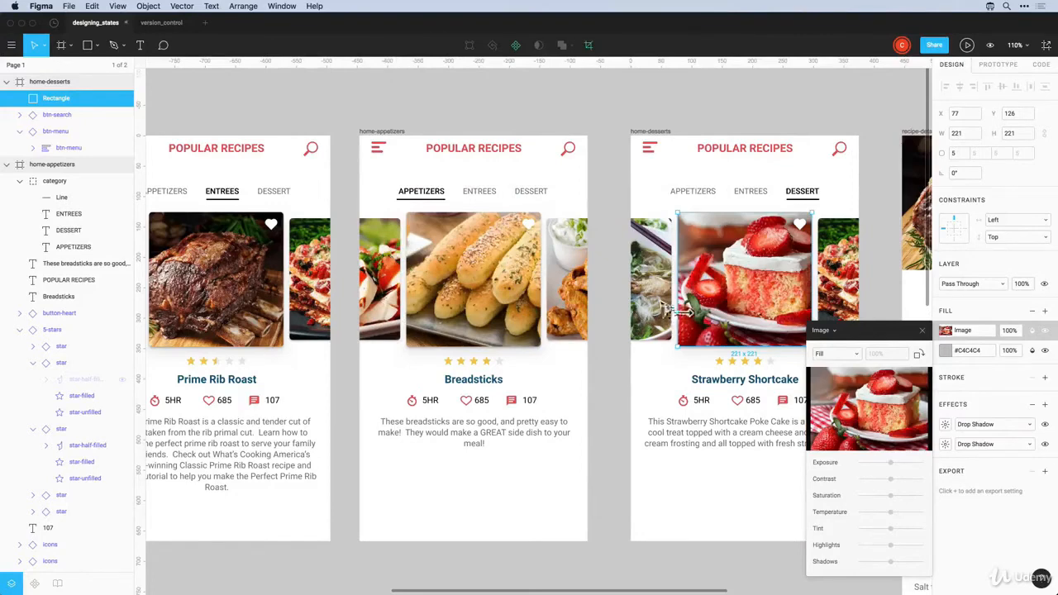
# Replace the image fill of the masked picture left of the strawberry cake in home-desserts with the chocolate cake dessert photo from the assets folder
pyautogui.click(922, 331)
pyautogui.click(664, 292)
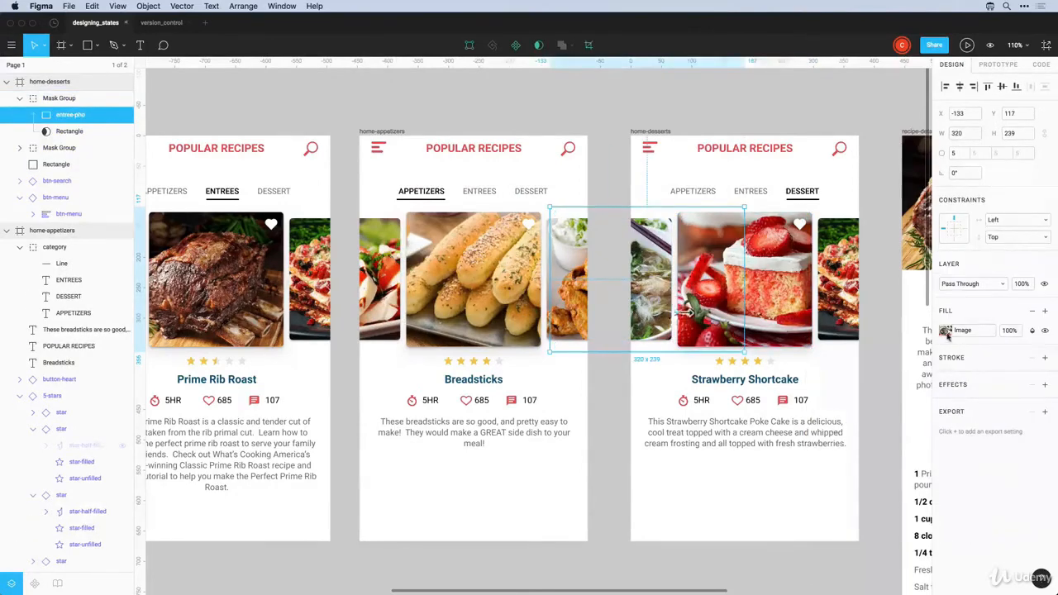
pyautogui.click(945, 330)
pyautogui.click(868, 408)
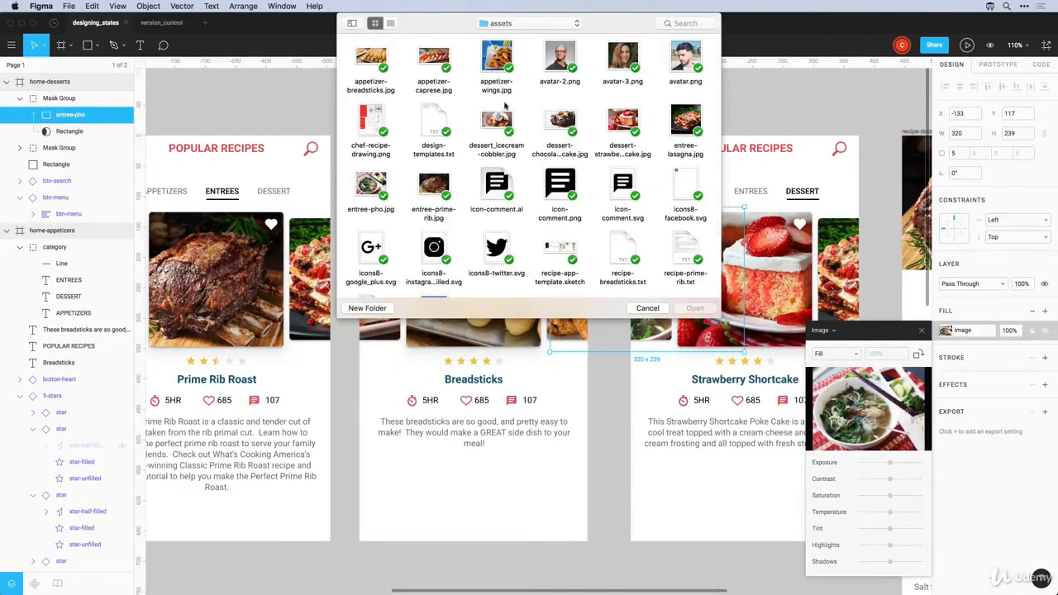
pyautogui.click(554, 126)
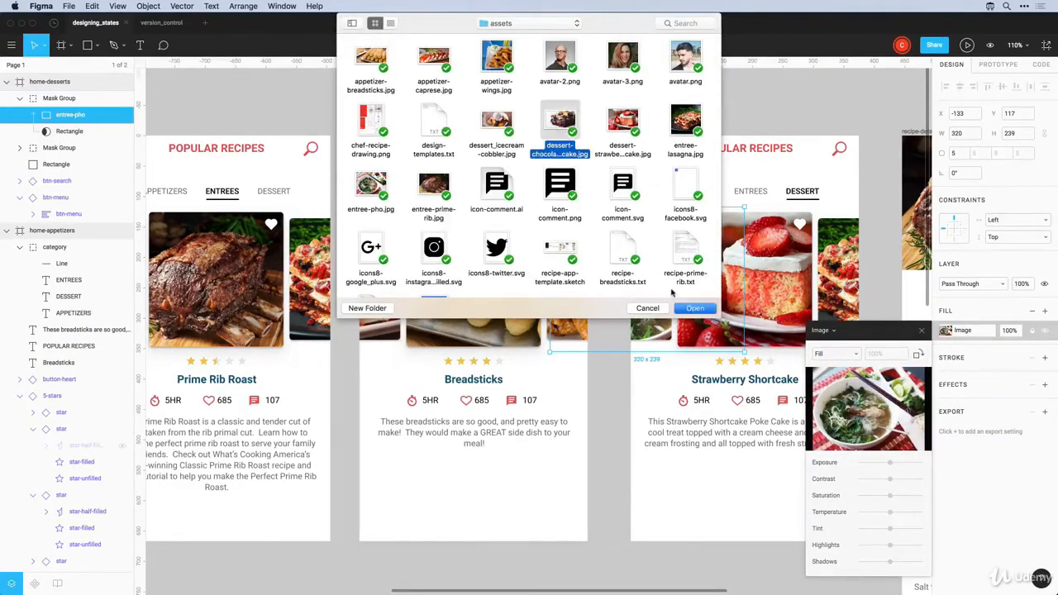
pyautogui.click(694, 308)
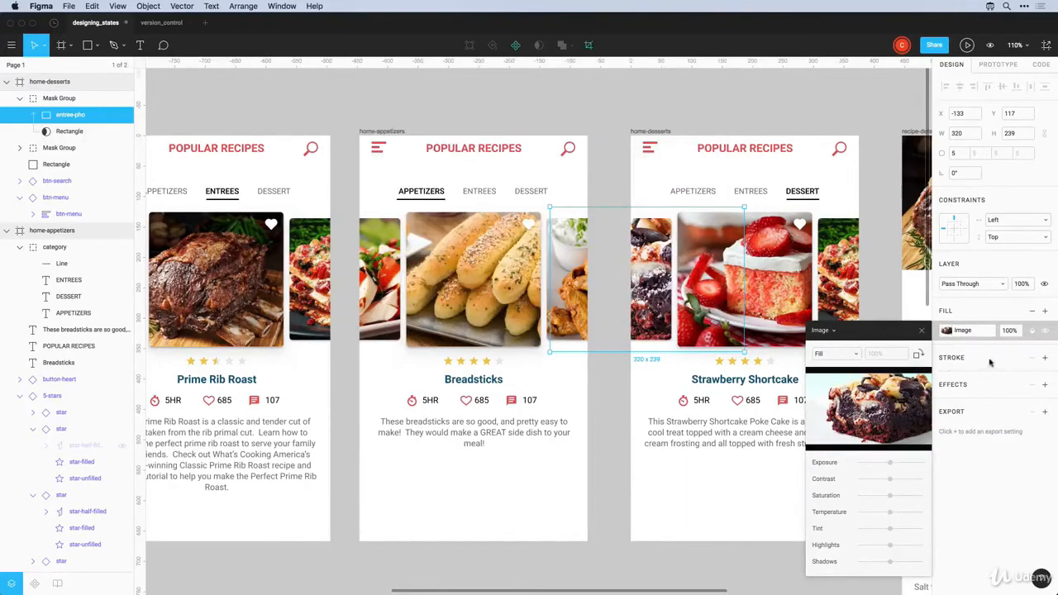
pyautogui.click(922, 330)
# Replace the image fill of the masked picture right of the strawberry cake in home-desserts with dessert_icecream-cobbler.jpg
pyautogui.click(843, 281)
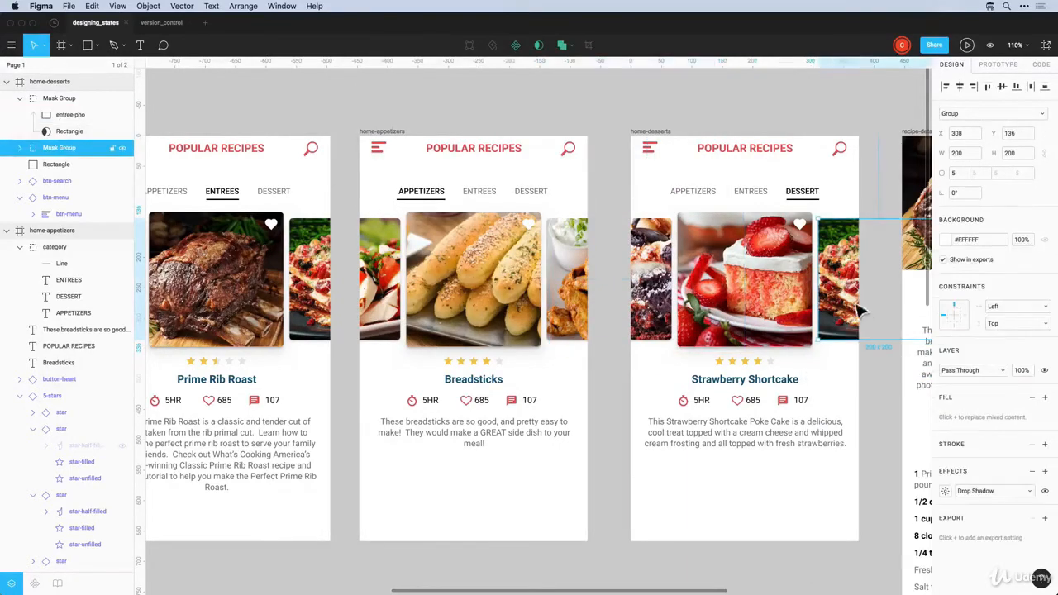
pyautogui.doubleClick(846, 304)
pyautogui.click(946, 331)
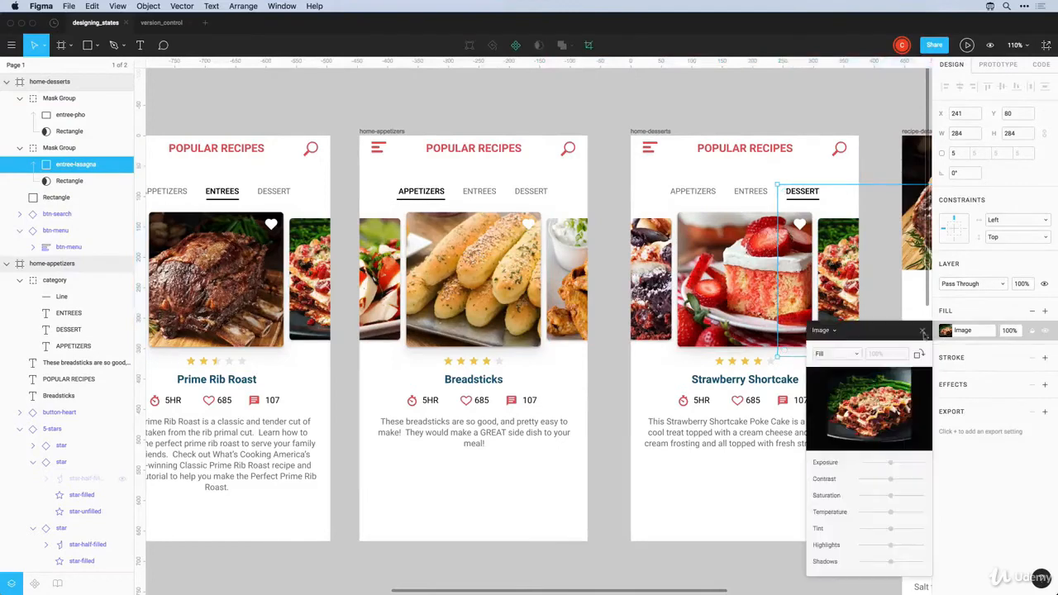
pyautogui.click(864, 408)
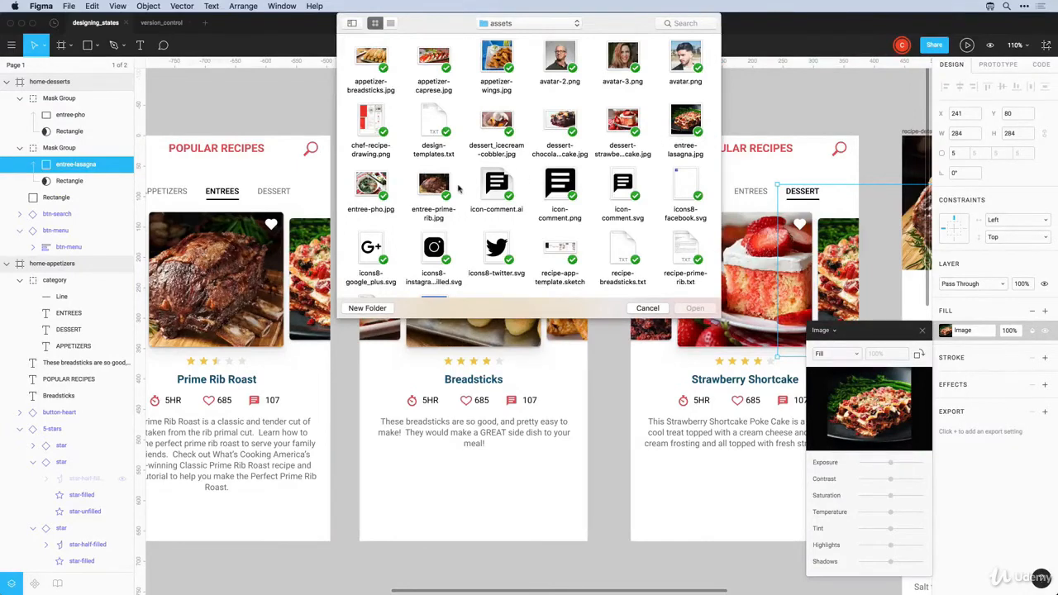
pyautogui.click(496, 124)
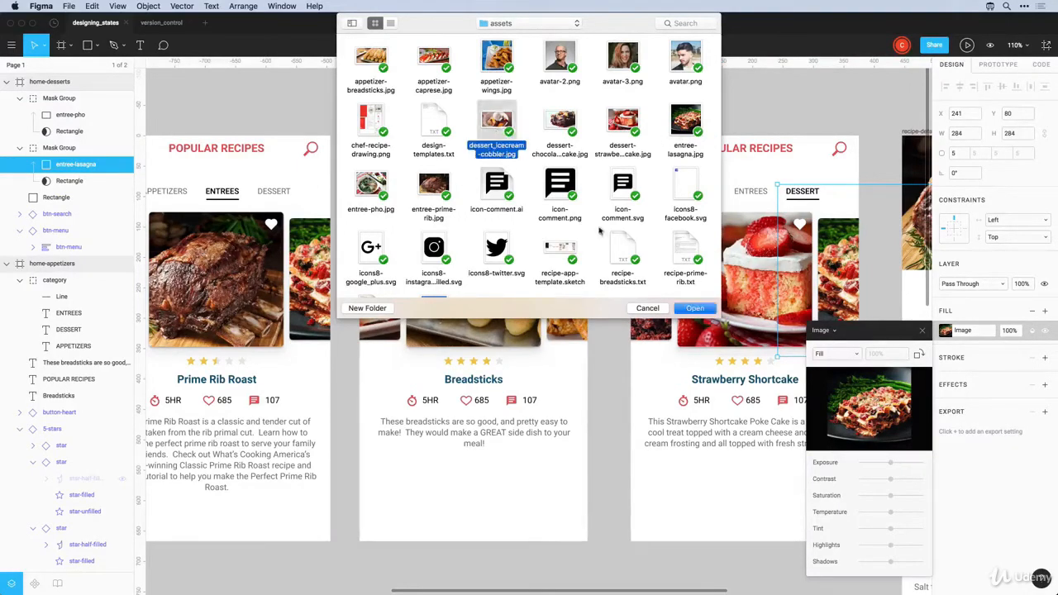
pyautogui.click(693, 307)
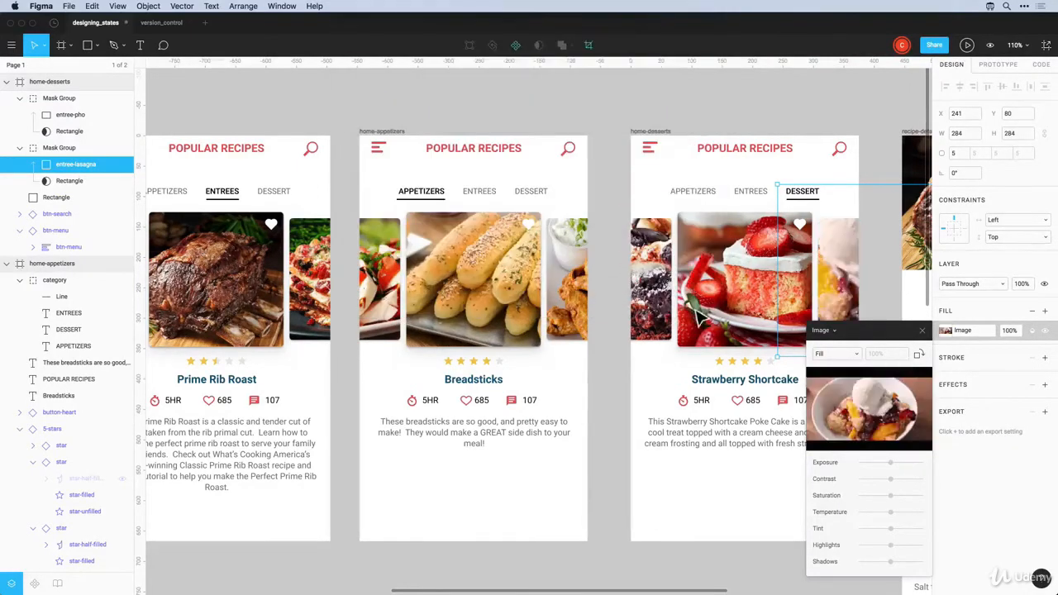
pyautogui.click(922, 330)
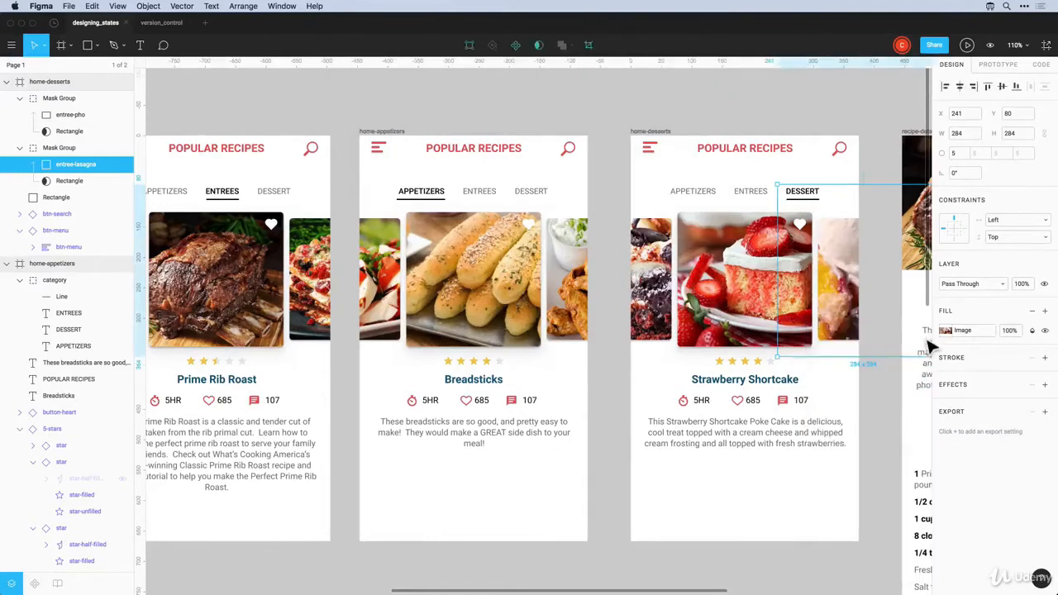
pyautogui.click(889, 406)
pyautogui.hscroll(-5, 883, 407)
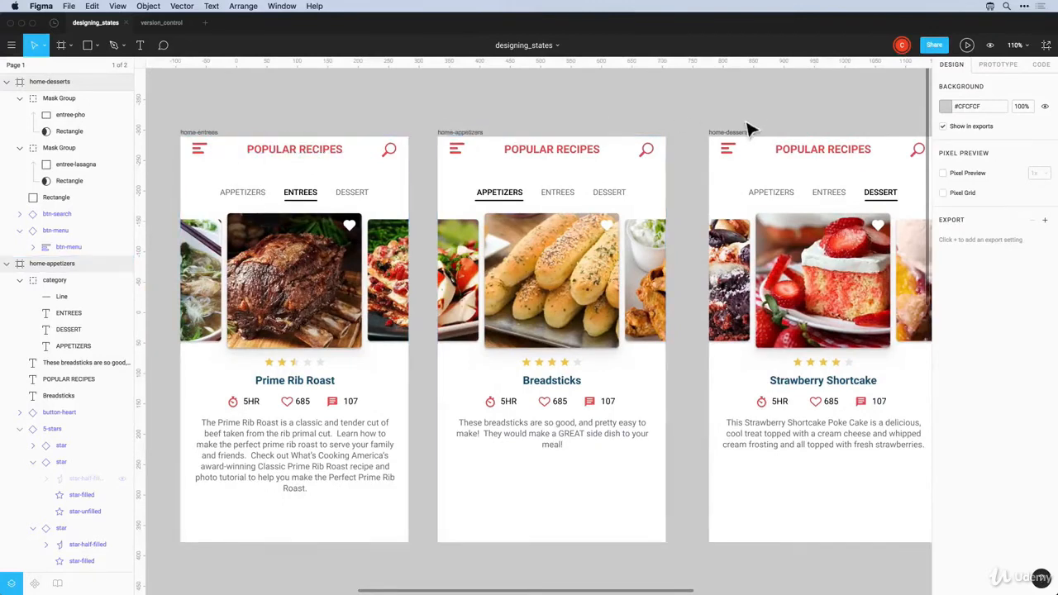
pyautogui.scroll(-10, 486, 107)
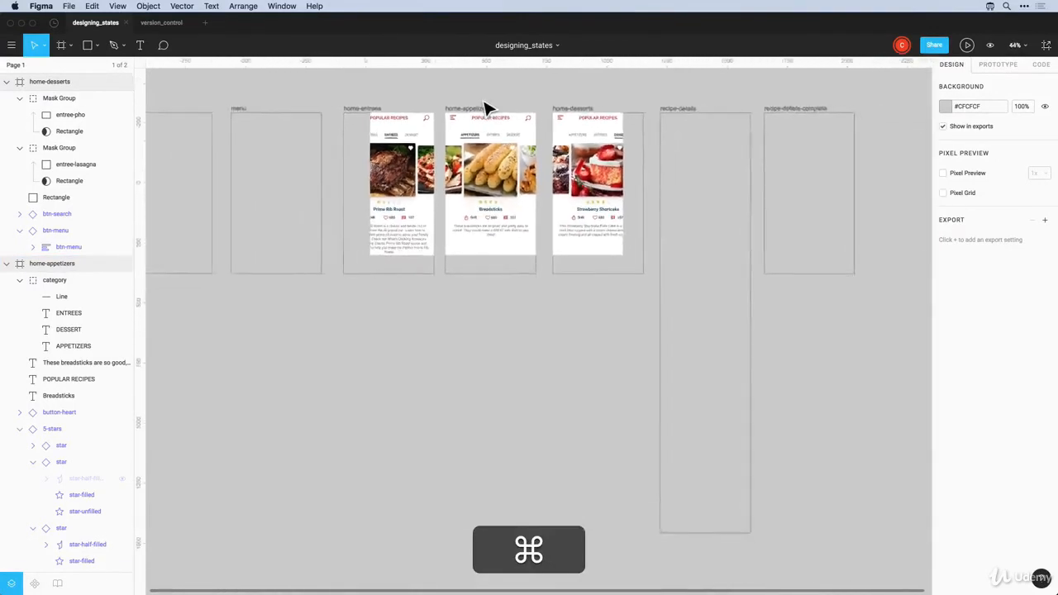
pyautogui.hscroll(-3, 486, 107)
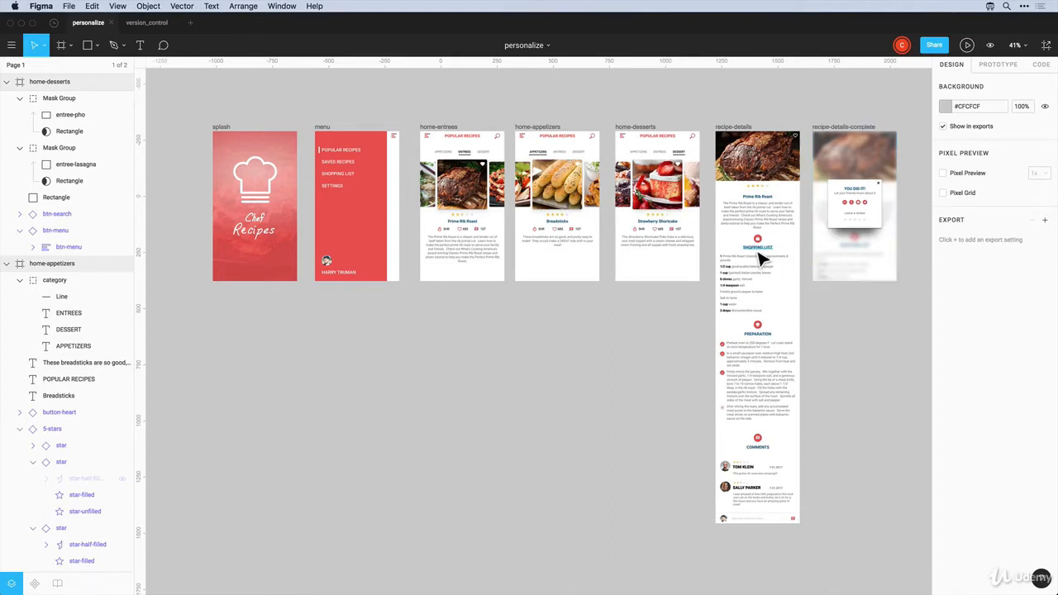
# Reshape the red circle behind the shopping bag icon in recipe-details into an irregular blob by shifting its top and left anchor points
pyautogui.press('z')
pyautogui.moveTo(701, 211); pyautogui.dragTo(843, 480)
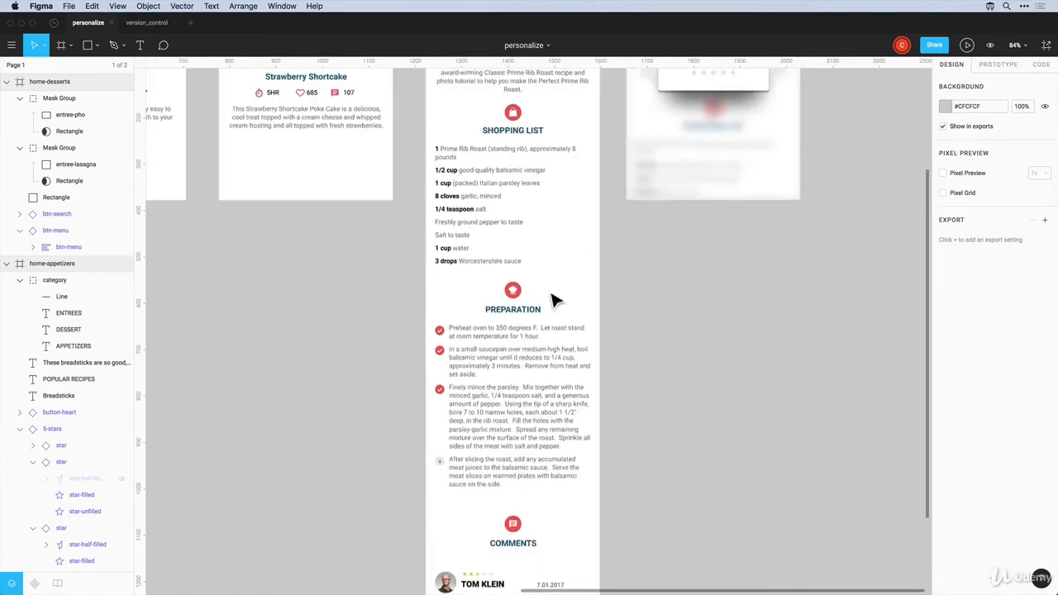
pyautogui.scroll(3, 462, 331)
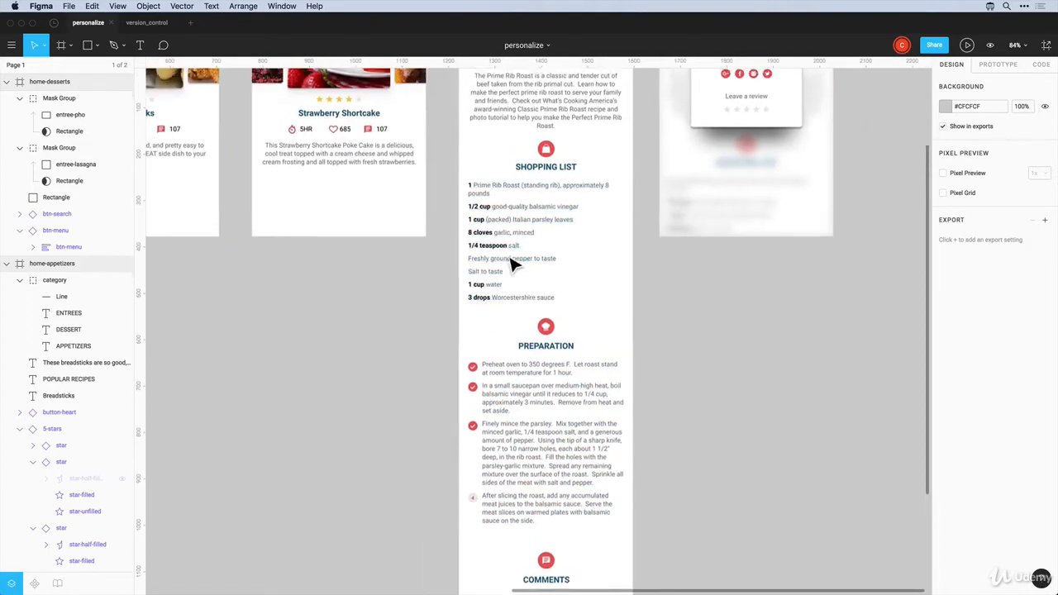
pyautogui.hscroll(1, 556, 182)
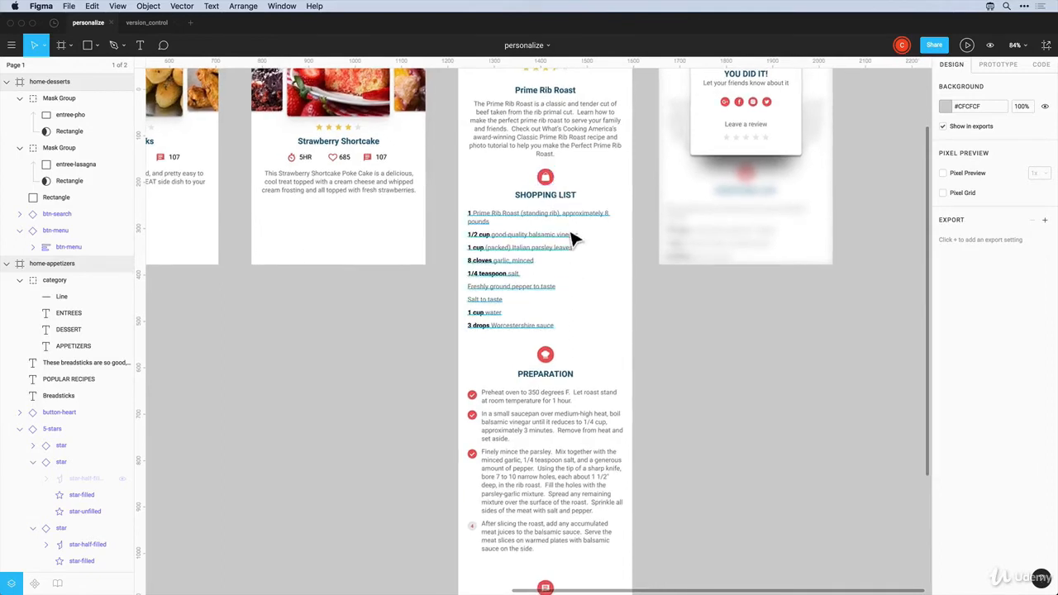
pyautogui.moveTo(462, 143); pyautogui.dragTo(664, 303)
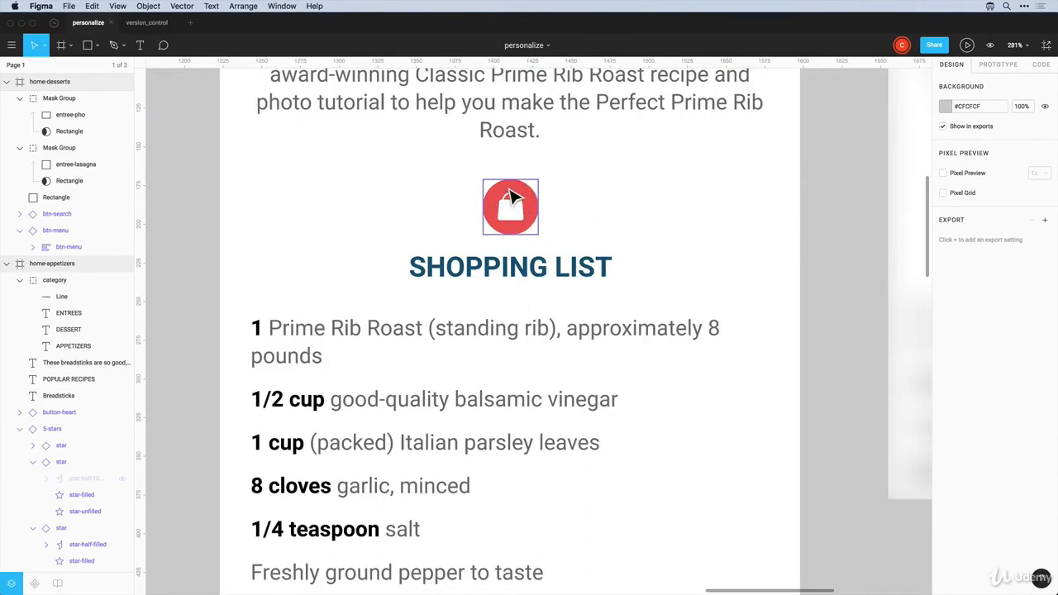
pyautogui.doubleClick(510, 195)
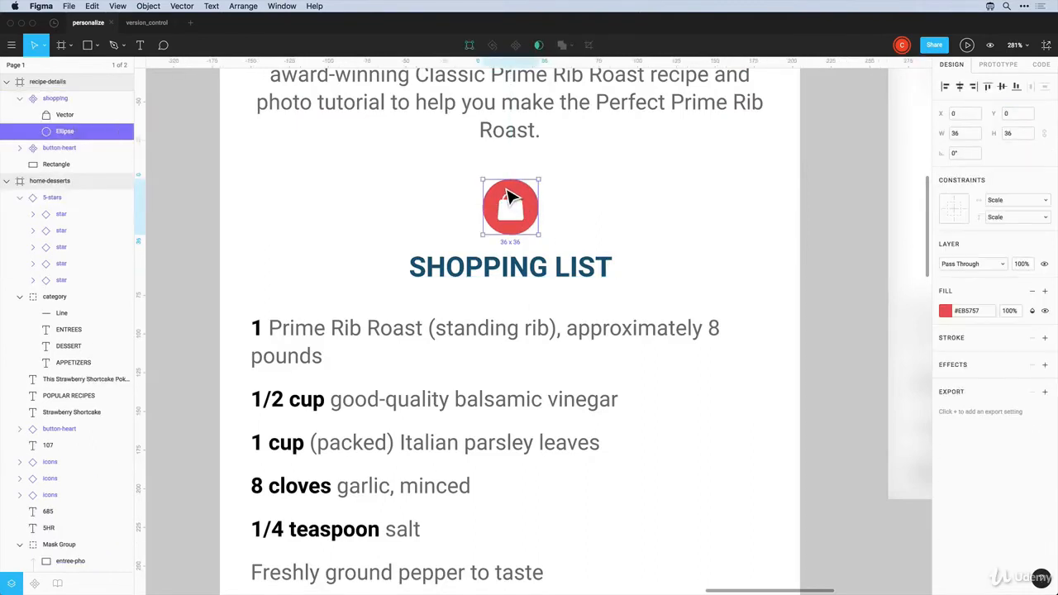
pyautogui.doubleClick(509, 195)
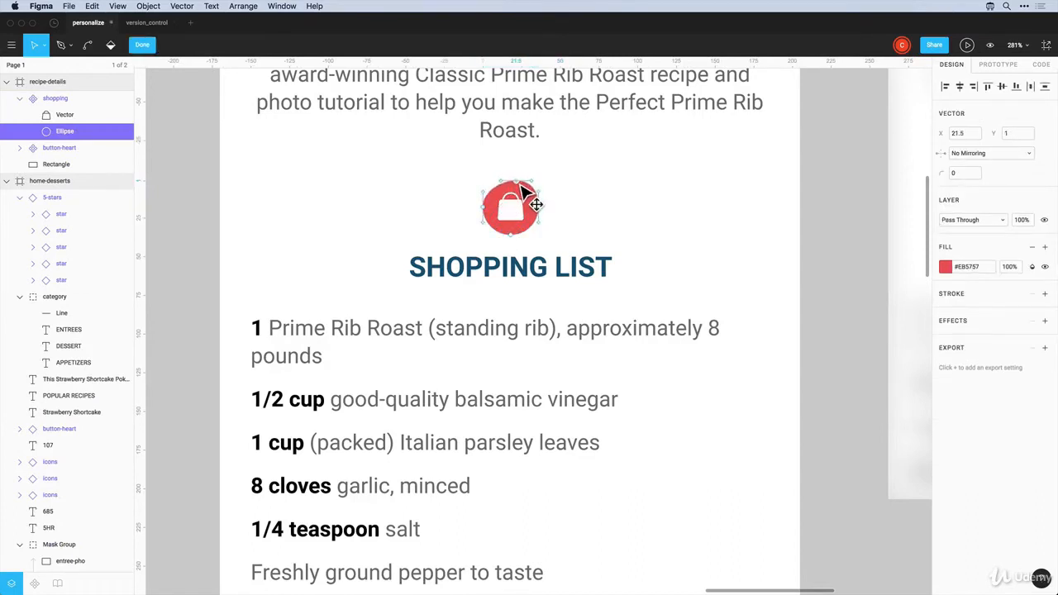
pyautogui.click(485, 208)
pyautogui.moveTo(484, 209); pyautogui.dragTo(481, 205)
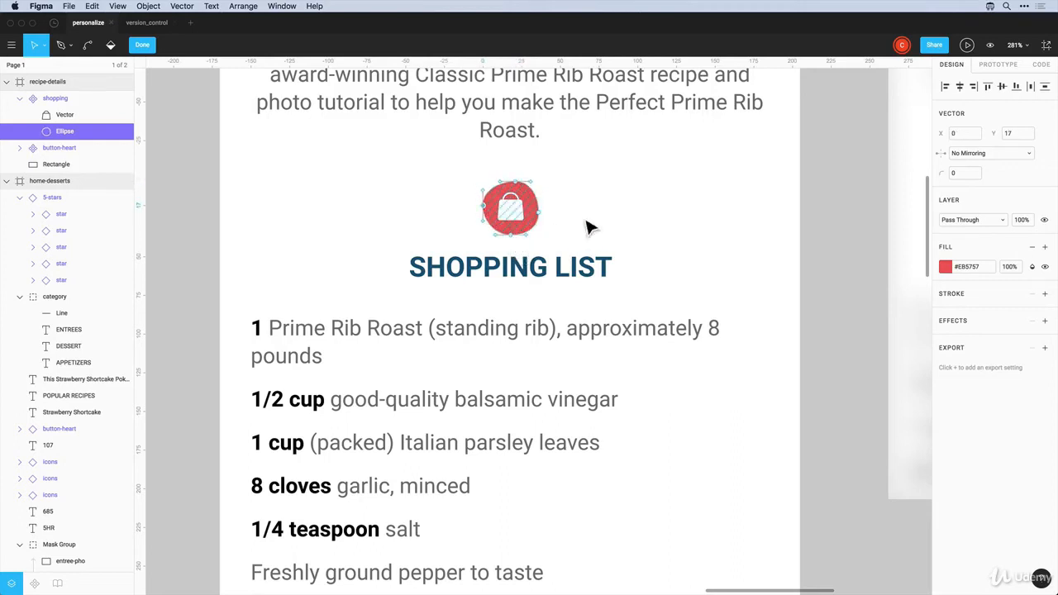
pyautogui.press('Escape')
pyautogui.click(625, 225)
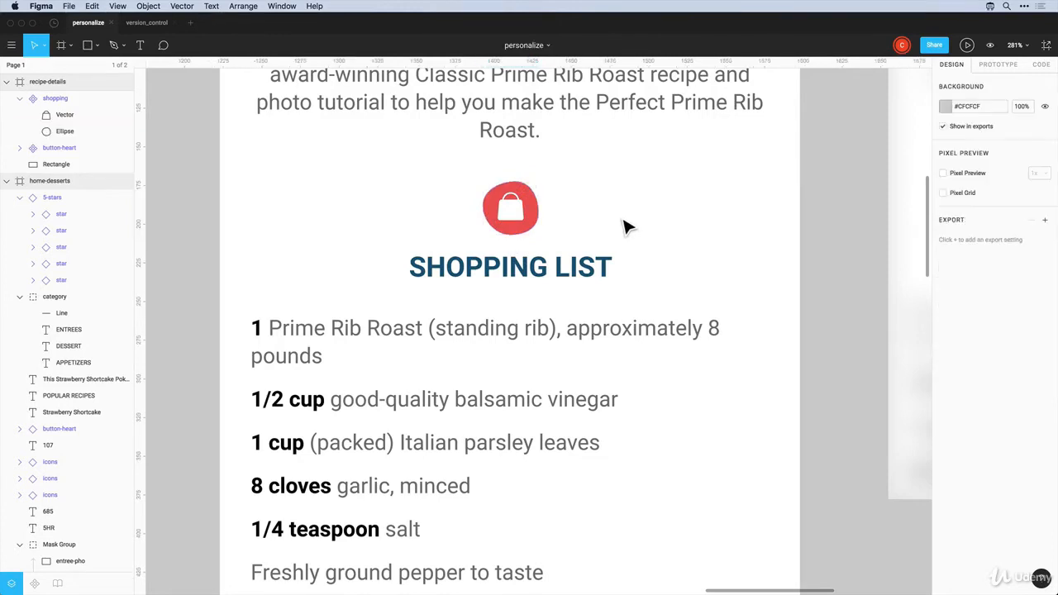
# Set the font of the PREPARATION, SHOPPING LIST and Prime Rib Roast headings in recipe-details and the Strawberry Shortcake title in home-desserts to FatFrank
pyautogui.scroll(-15, 625, 225)
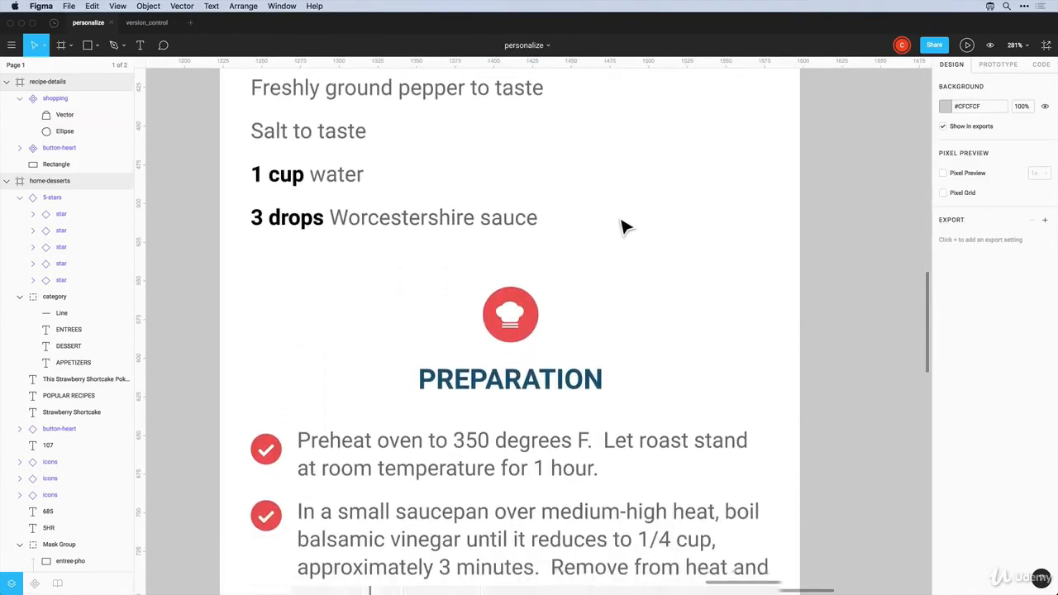
pyautogui.click(606, 322)
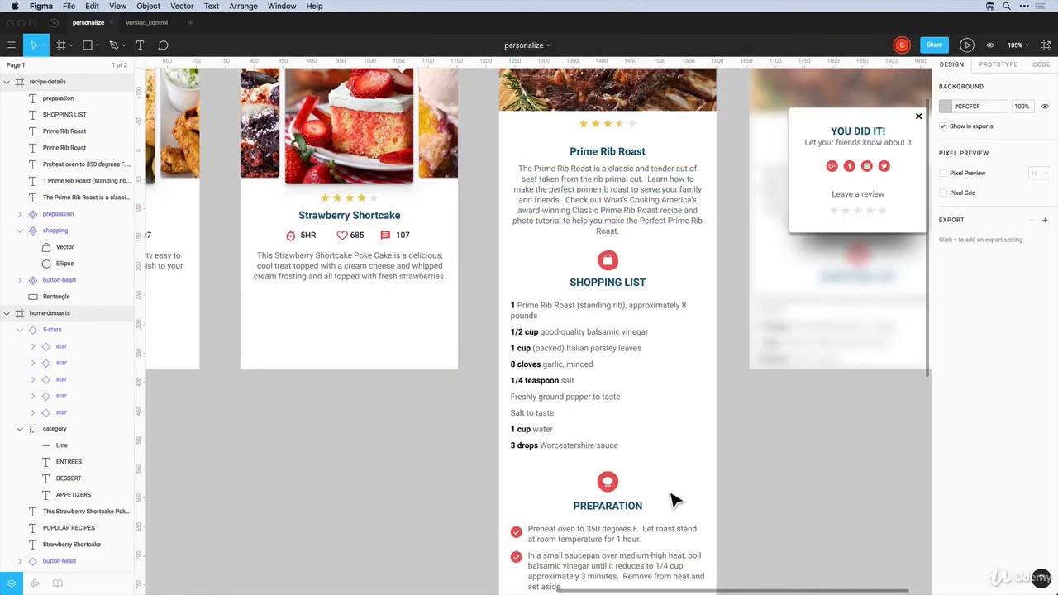
pyautogui.click(622, 516)
pyautogui.keyDown('shift'); pyautogui.click(618, 288); pyautogui.keyUp('shift')
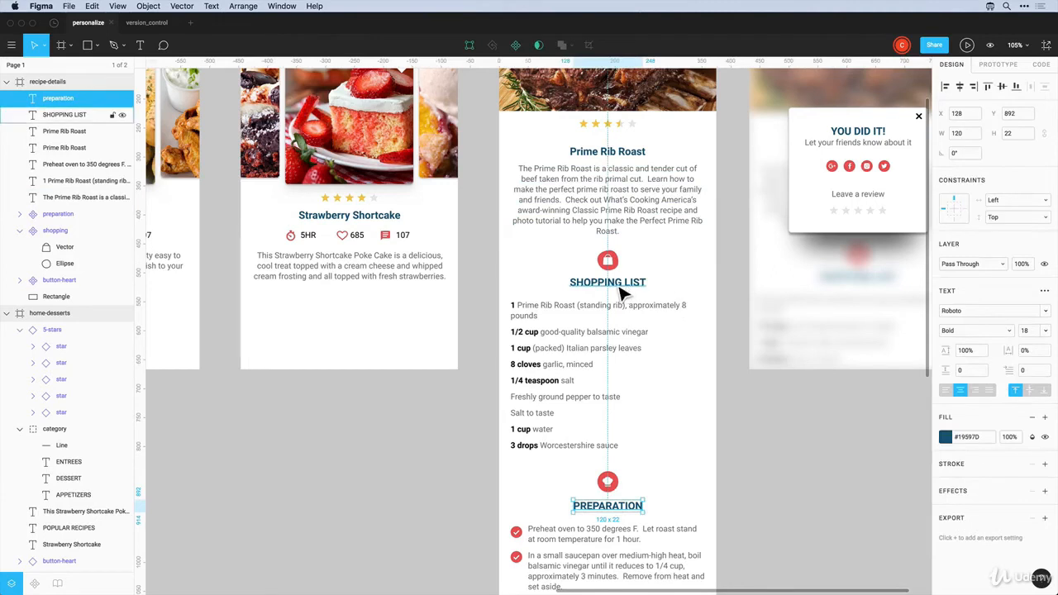
pyautogui.keyDown('shift'); pyautogui.click(606, 160); pyautogui.keyUp('shift')
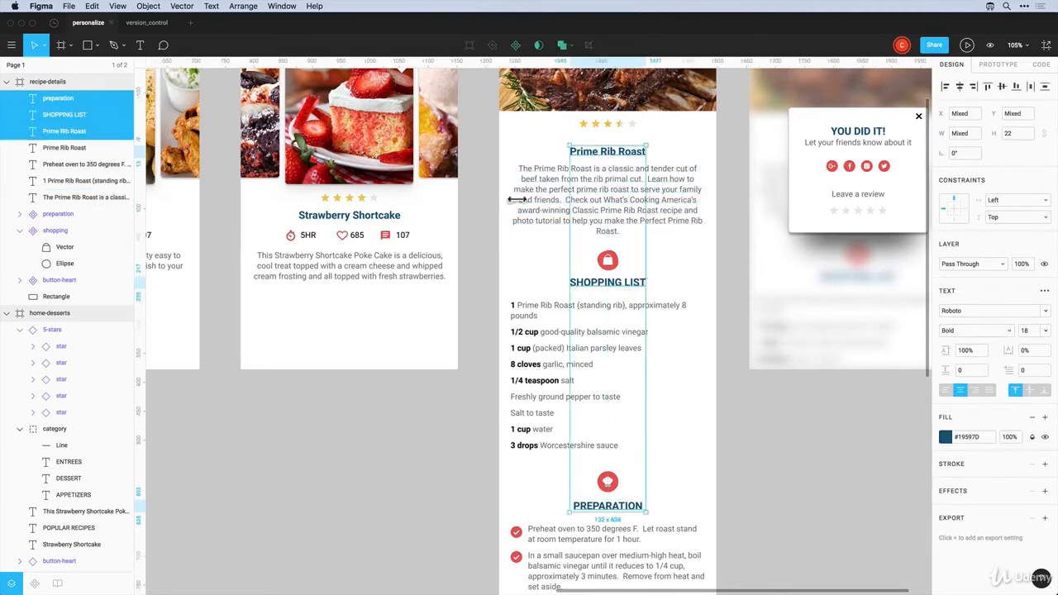
pyautogui.keyDown('shift'); pyautogui.click(365, 220); pyautogui.keyUp('shift')
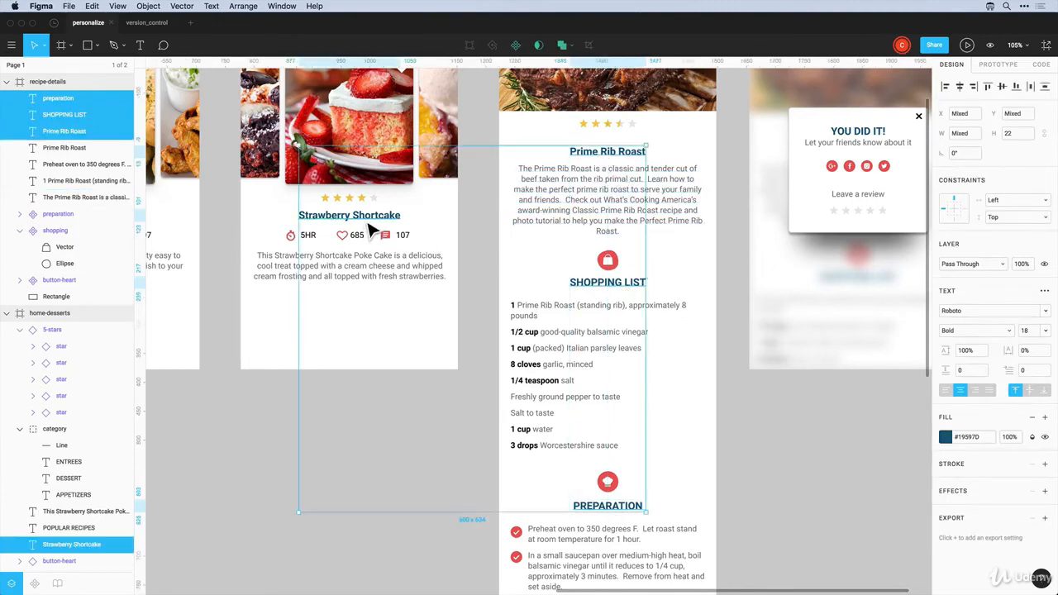
pyautogui.click(970, 312)
pyautogui.write('FatFrank')
pyautogui.press('Return')
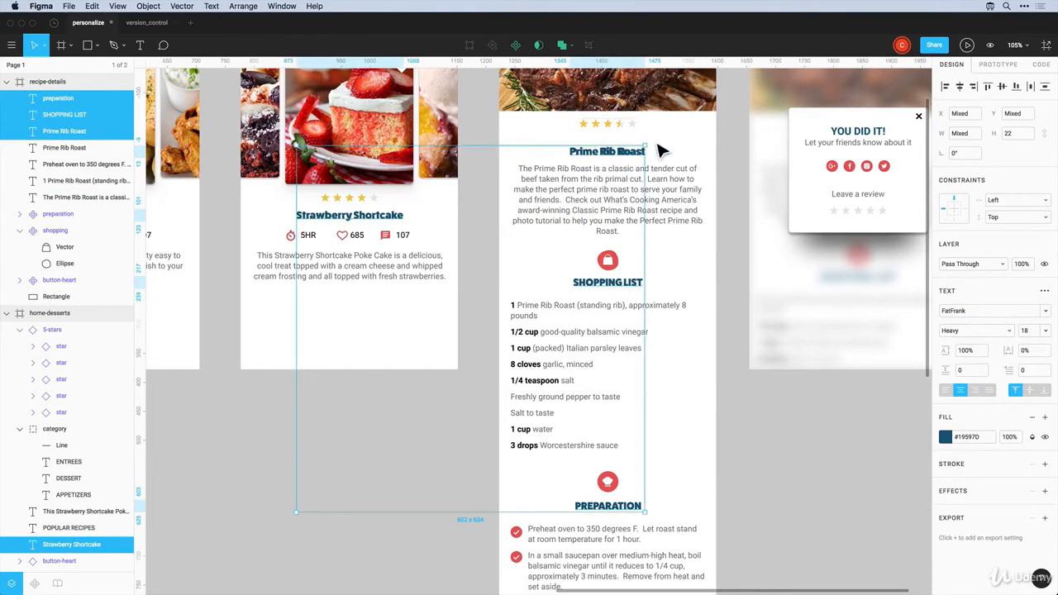
# Delete the duplicate Roboto Prime Rib Roast title in recipe-details and centre the FatFrank title between the stars and the description
pyautogui.click(675, 153)
pyautogui.moveTo(619, 156); pyautogui.dragTo(608, 169)
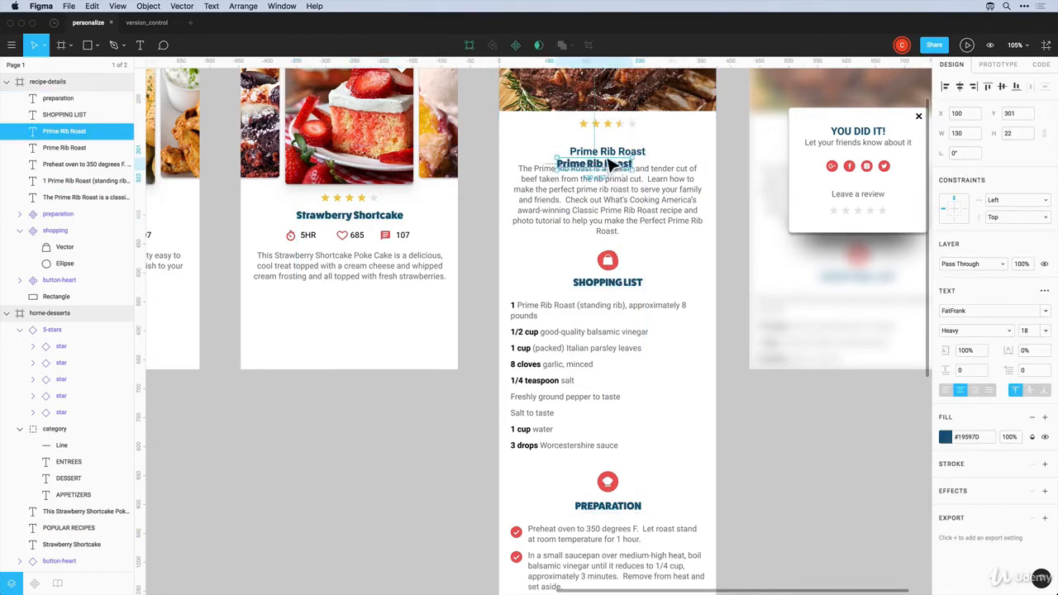
pyautogui.click(608, 157)
pyautogui.press('Delete')
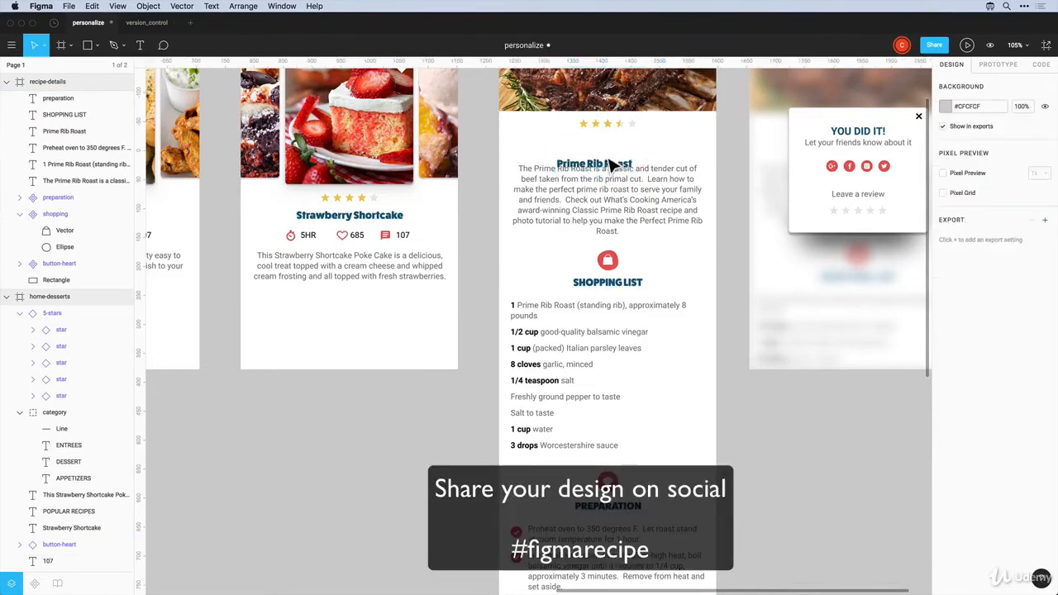
pyautogui.moveTo(612, 164)
pyautogui.mouseDown()
pyautogui.moveTo(631, 162)
pyautogui.moveTo(622, 153)
pyautogui.mouseUp()
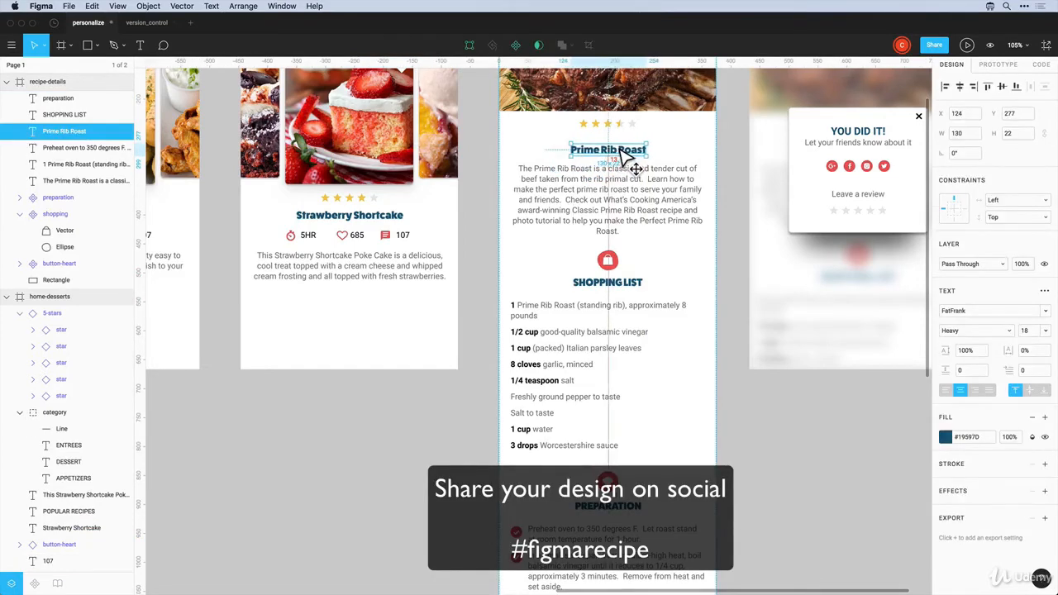
pyautogui.click(669, 151)
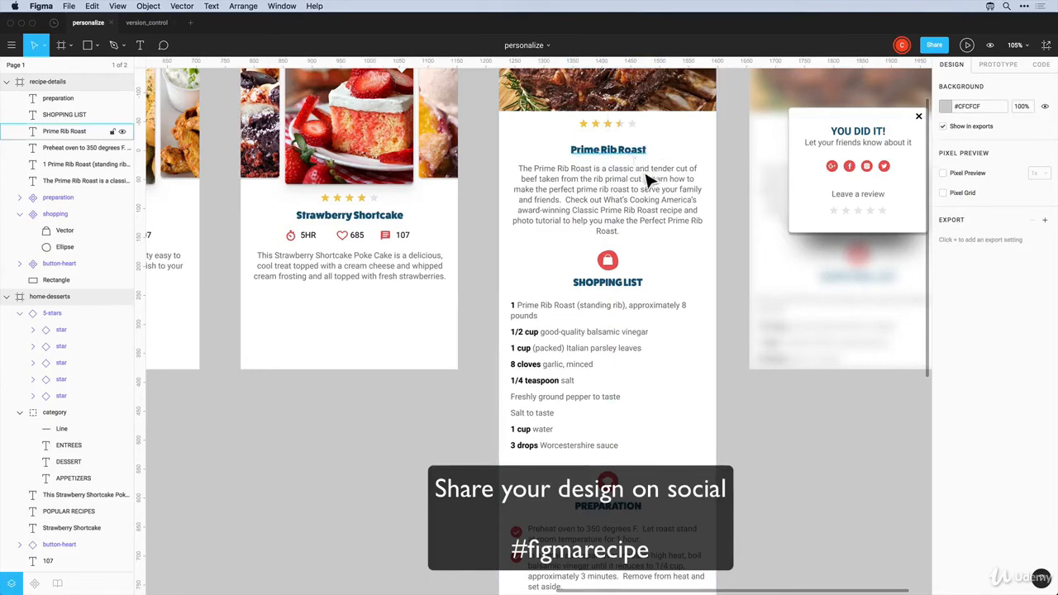
# Copy the Strawberry Shortcake title's FatFrank text style onto the Breadsticks title in home-appetizers and the Prime Rib Roast title in home-entrees
pyautogui.hscroll(-10, 648, 180)
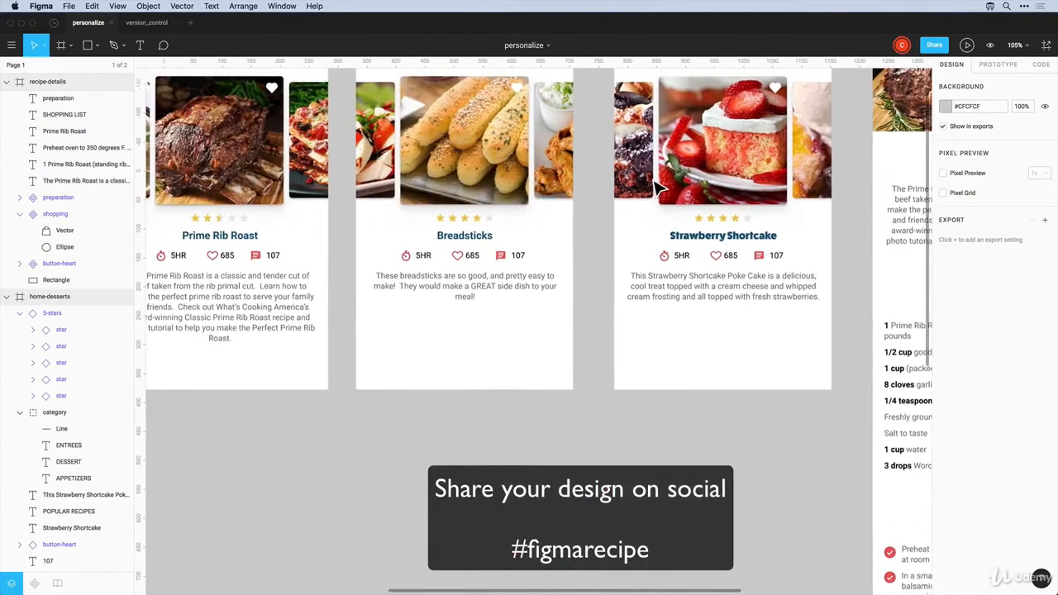
pyautogui.click(679, 238)
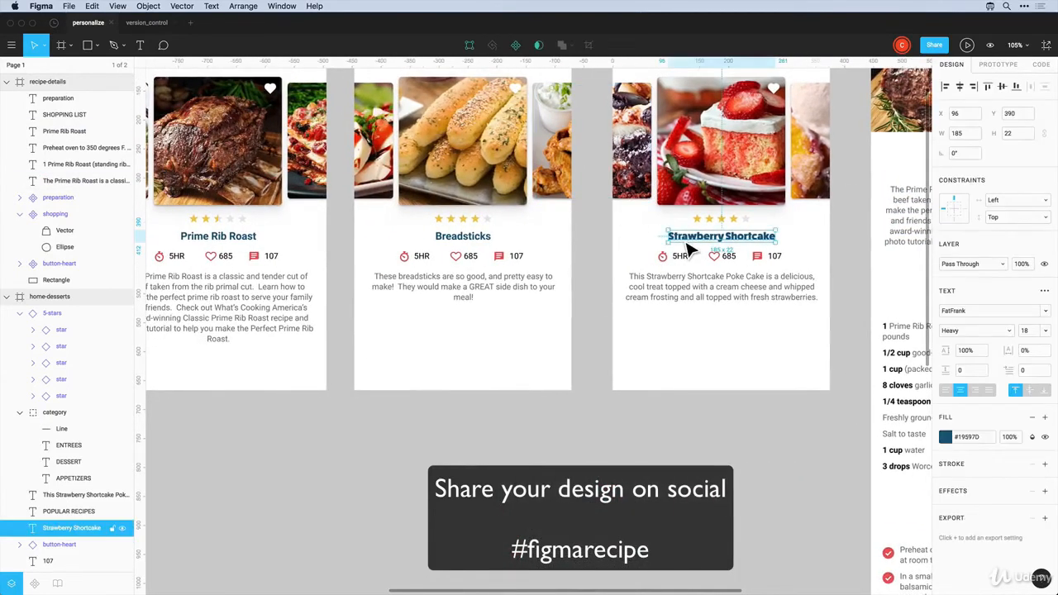
pyautogui.click(473, 241)
pyautogui.keyDown('shift'); pyautogui.click(240, 240); pyautogui.keyUp('shift')
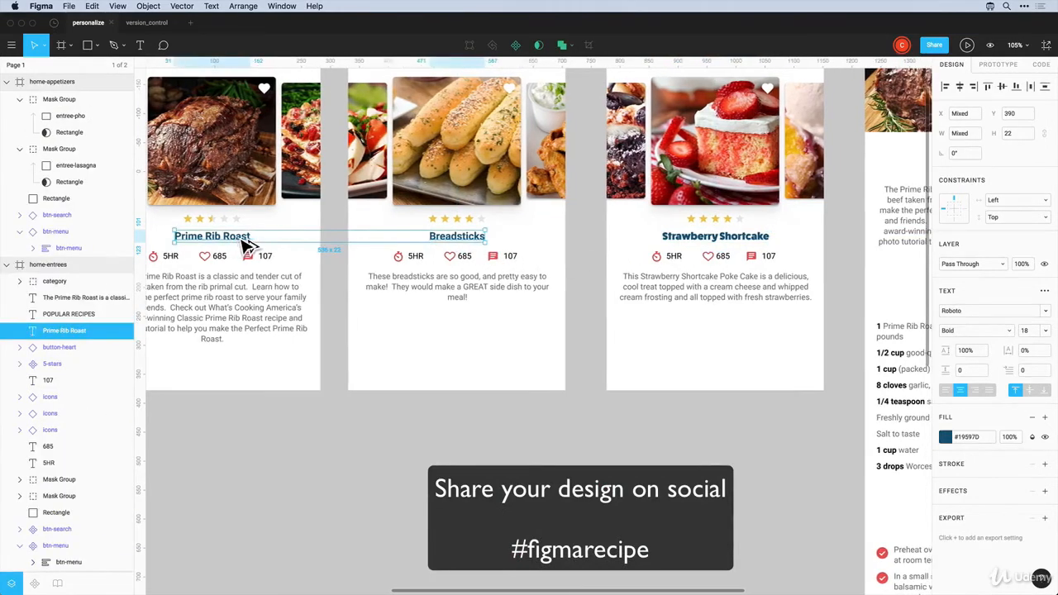
pyautogui.press('alt+super+v')
pyautogui.click(285, 244)
pyautogui.hscroll(-2, 285, 248)
pyautogui.scroll(-5, 284, 248)
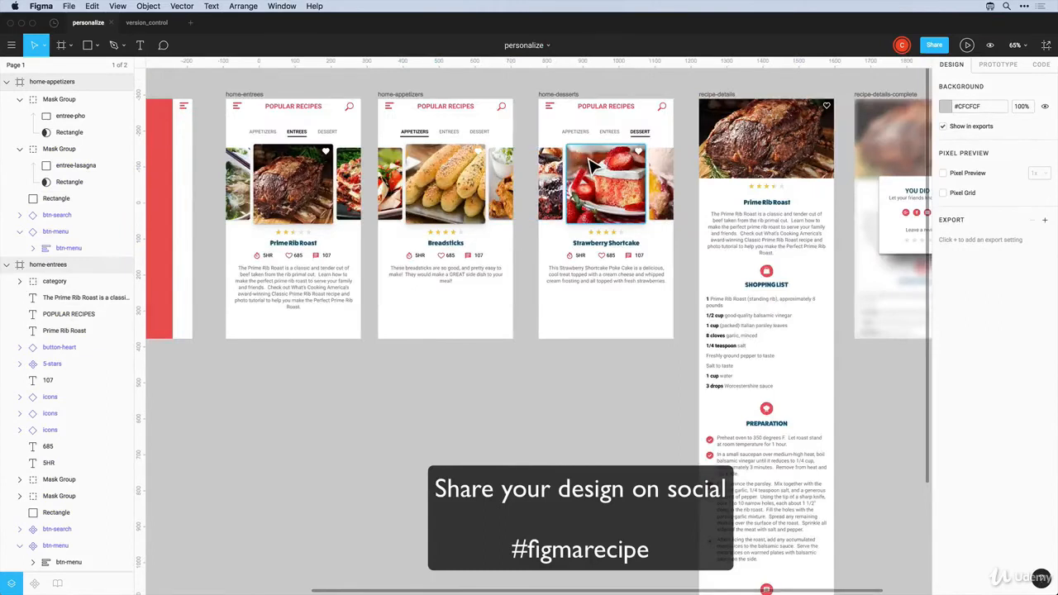
# Review the splash, menu, home-entrees, home-appetizers and home-desserts frames up close, checking the fonts of the menu items and recipe descriptions
pyautogui.scroll(1, 612, 198)
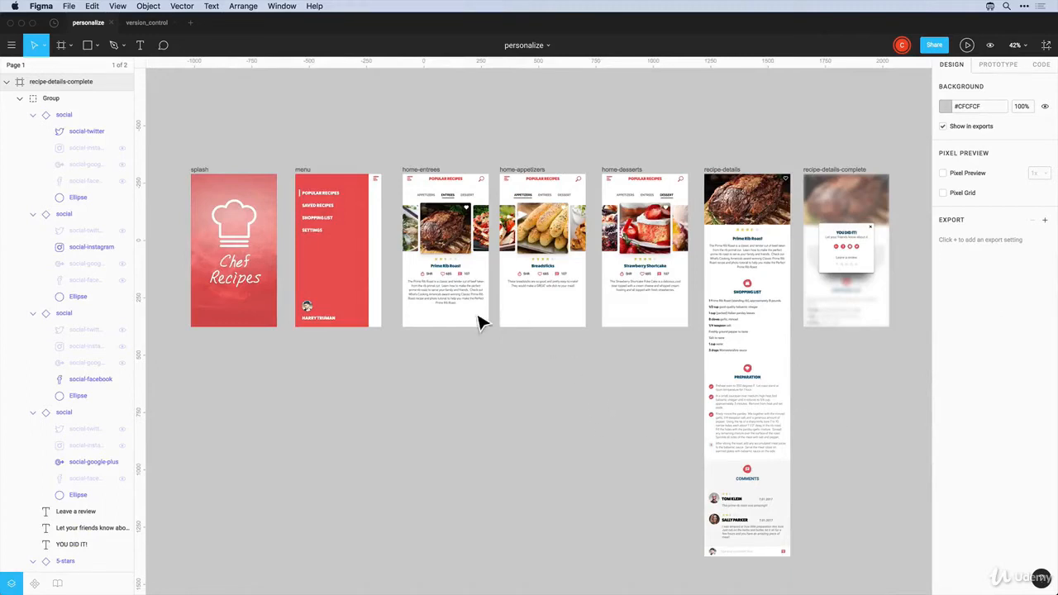
pyautogui.moveTo(186, 168); pyautogui.dragTo(314, 352)
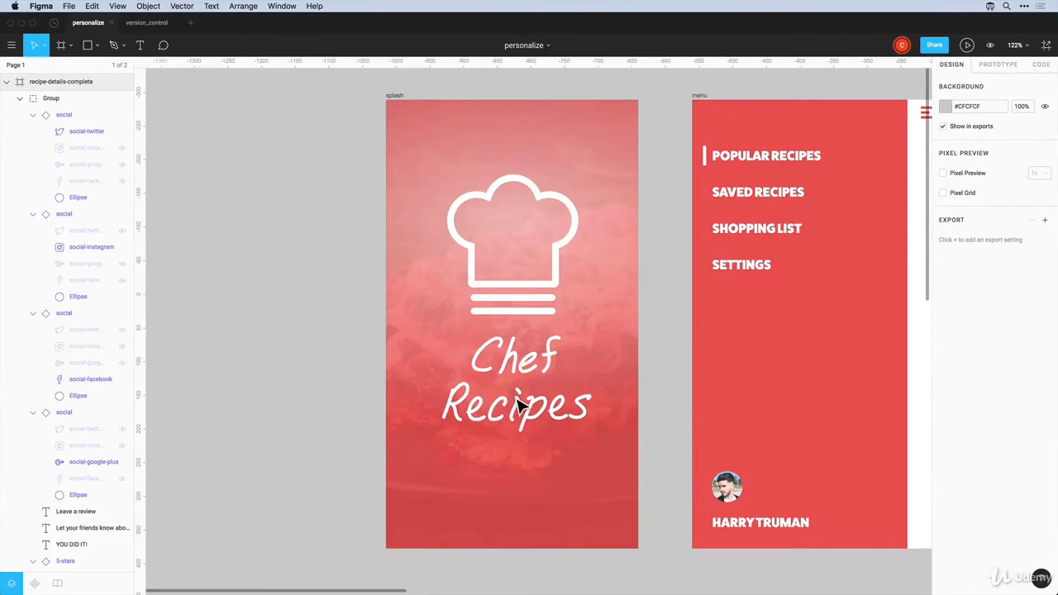
pyautogui.hscroll(5, 519, 405)
pyautogui.click(583, 167)
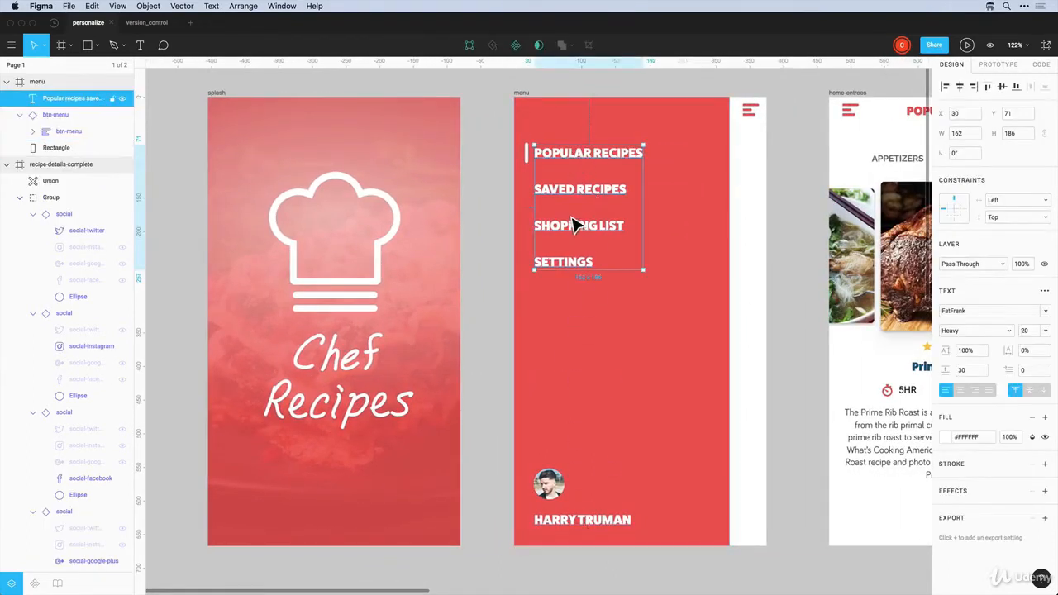
pyautogui.click(503, 244)
pyautogui.hscroll(5, 502, 246)
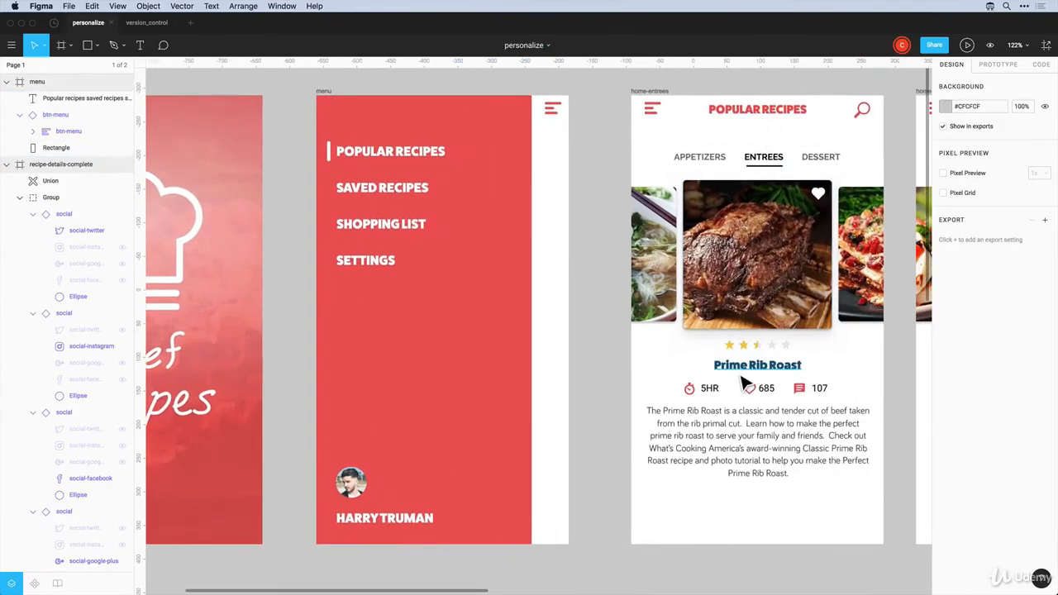
pyautogui.hscroll(3, 746, 382)
pyautogui.click(680, 445)
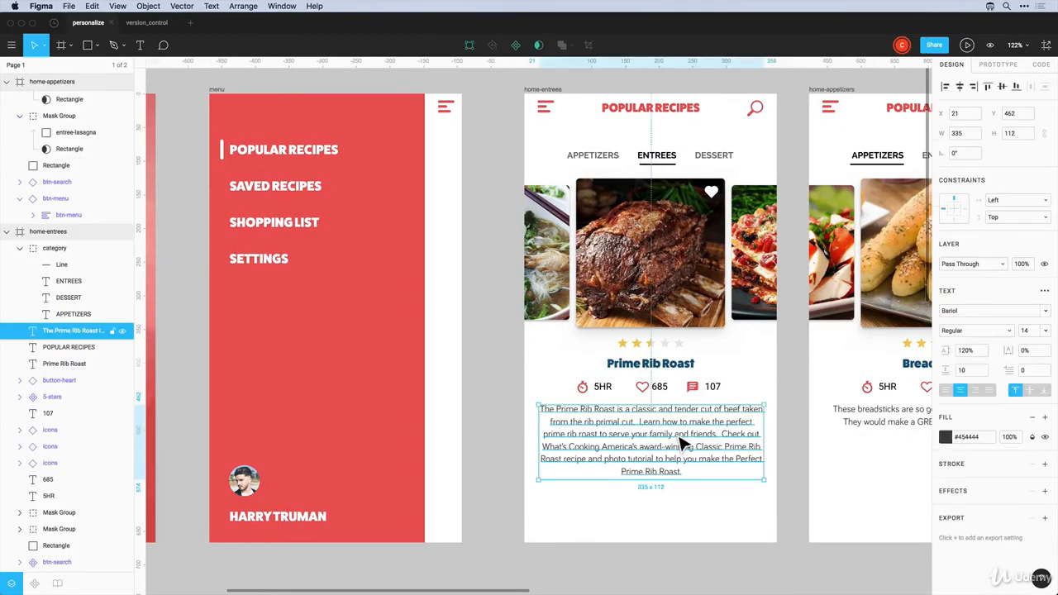
pyautogui.hscroll(10, 706, 428)
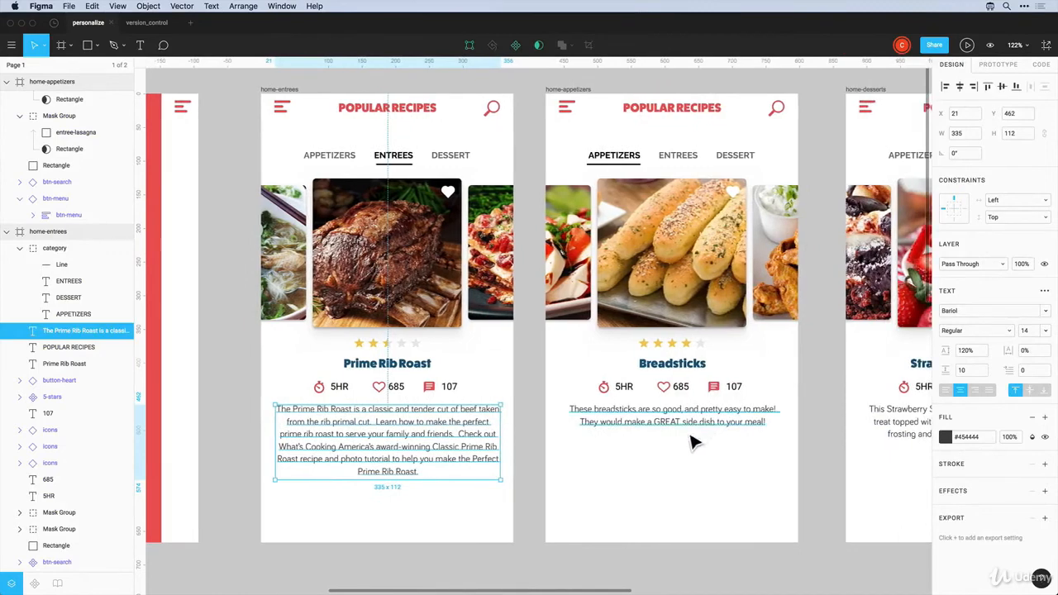
pyautogui.click(674, 471)
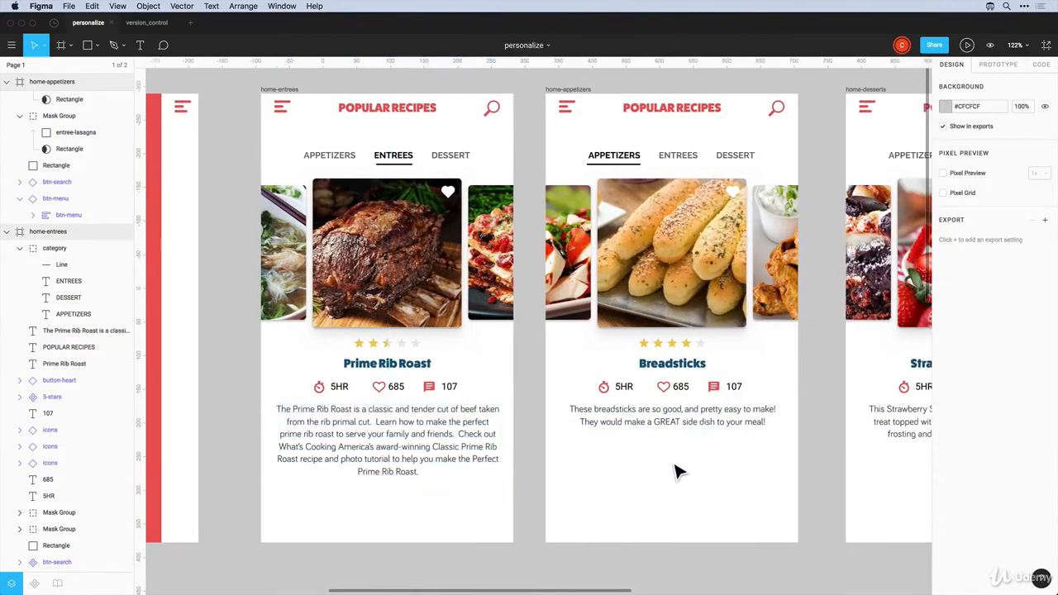
pyautogui.hscroll(12, 673, 471)
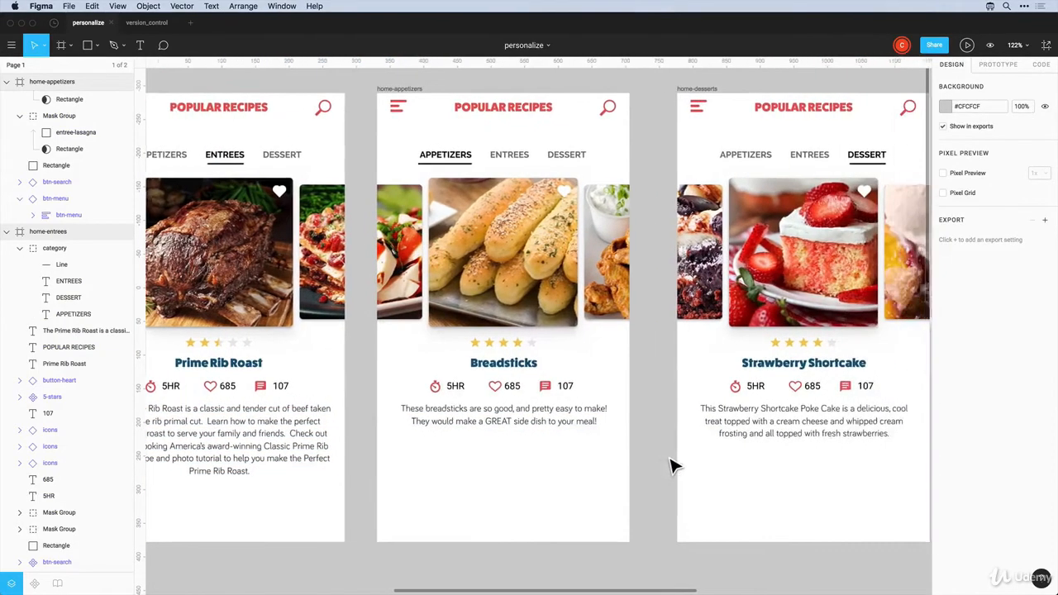
pyautogui.hscroll(10, 673, 468)
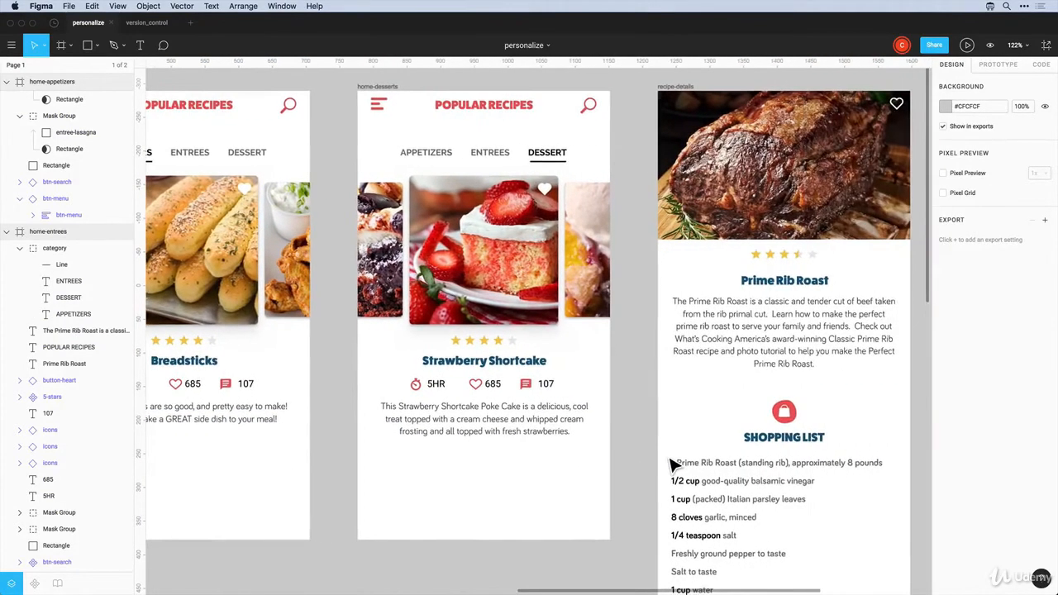
# Examine the recipe-details frame from the shopping list through the preparation checkmarks to the comments section for icon and heading consistency
pyautogui.hscroll(4, 673, 467)
pyautogui.scroll(-5, 672, 467)
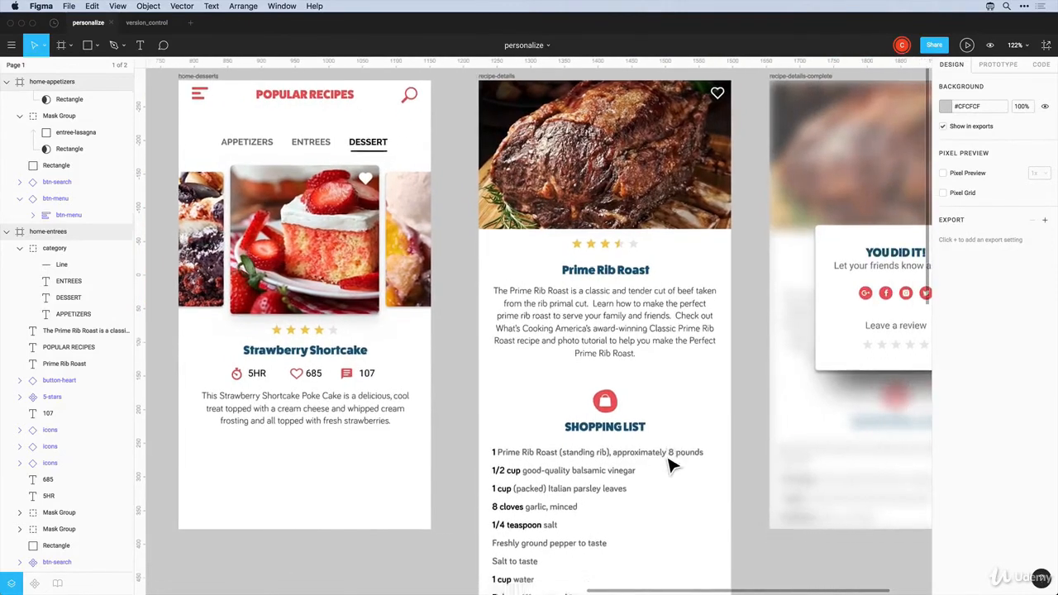
pyautogui.scroll(-8, 673, 466)
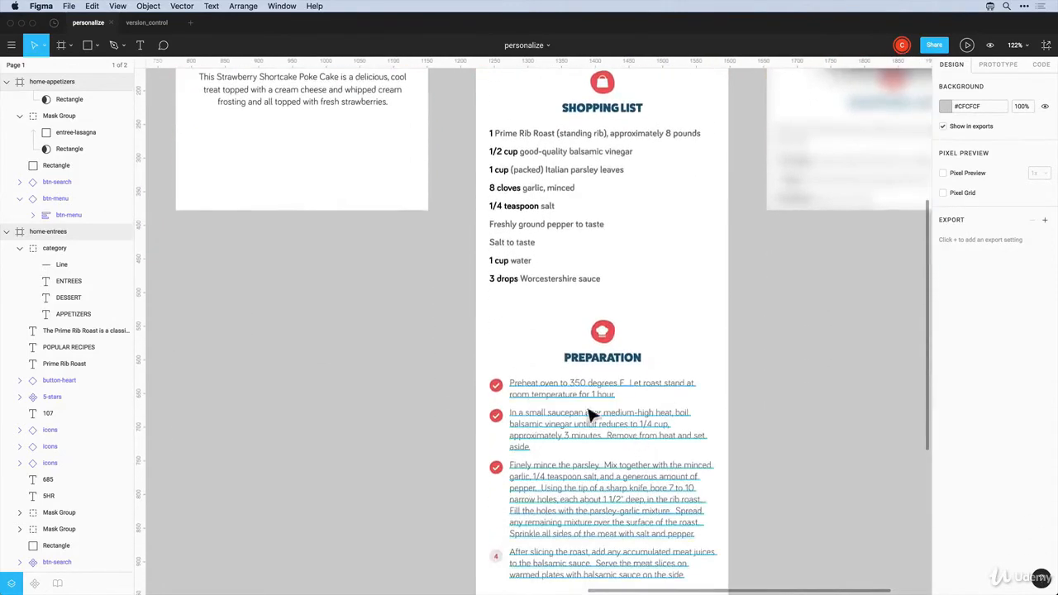
pyautogui.scroll(-4, 557, 430)
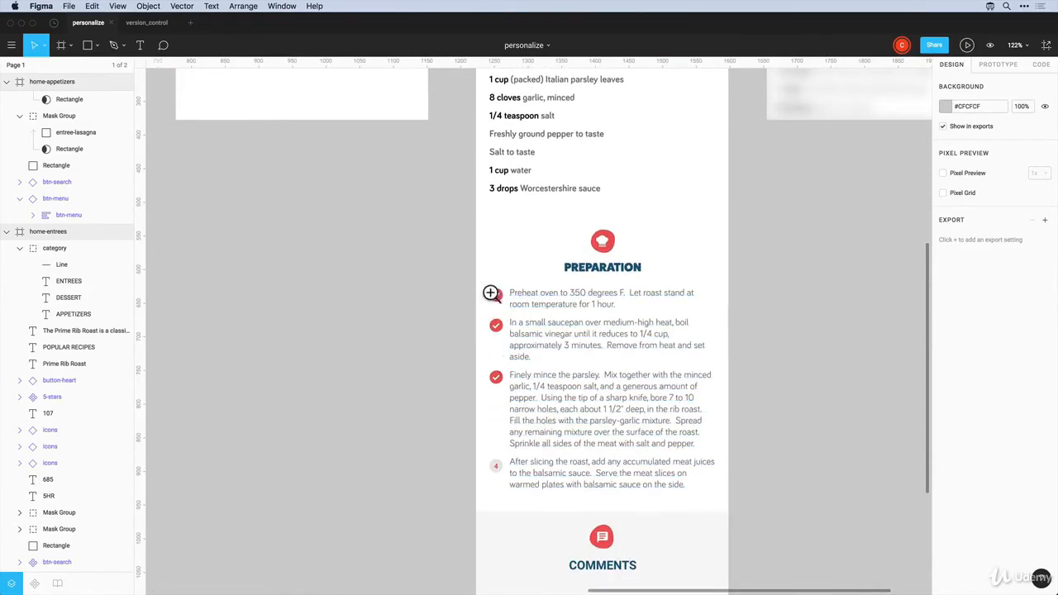
pyautogui.moveTo(476, 273); pyautogui.dragTo(539, 408)
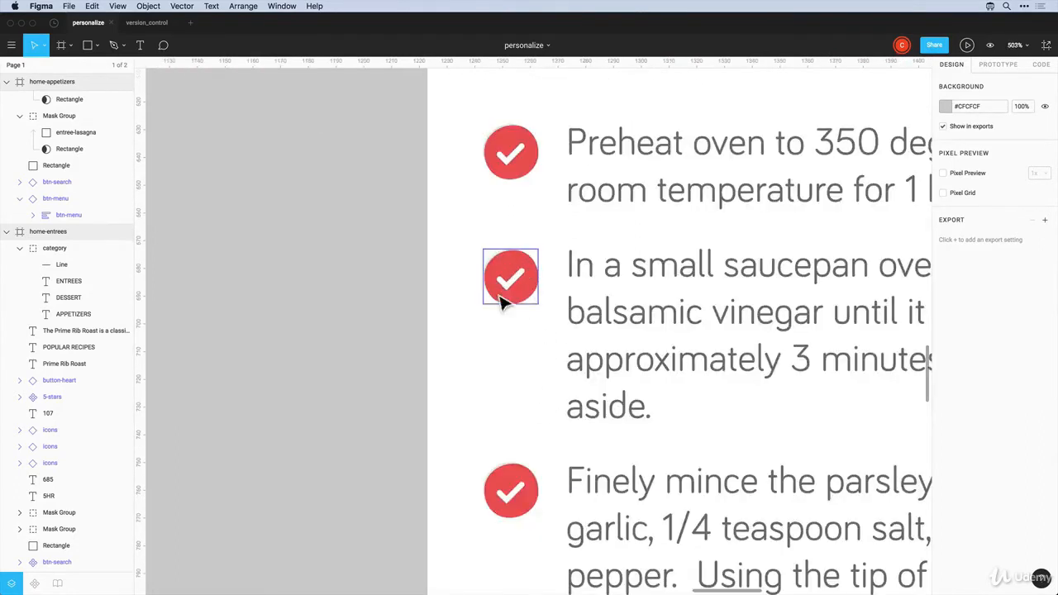
pyautogui.scroll(-6, 515, 449)
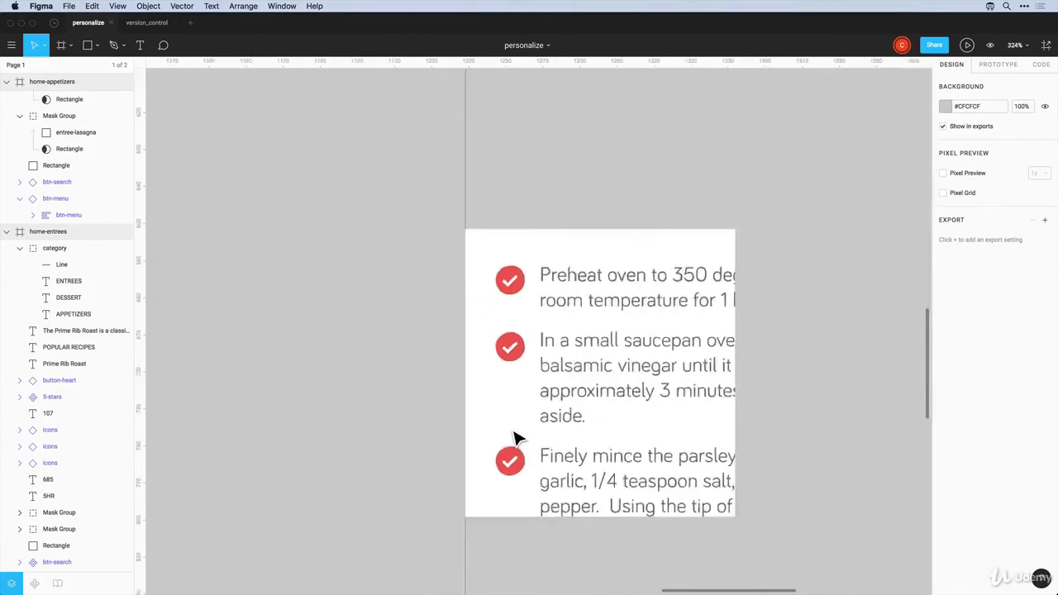
pyautogui.scroll(-4, 720, 231)
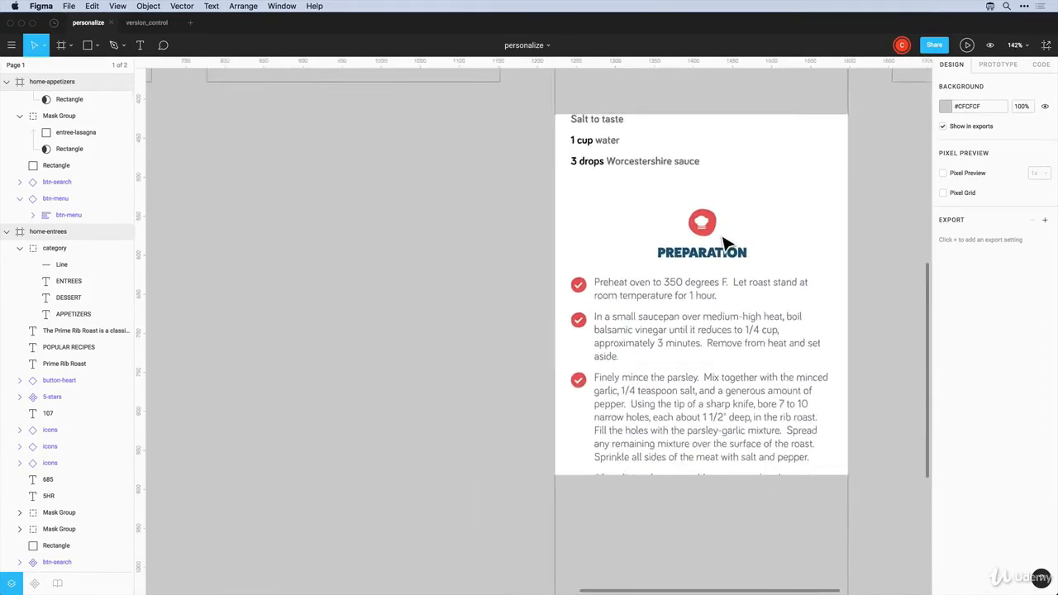
pyautogui.hscroll(3, 732, 245)
pyautogui.scroll(2, 732, 245)
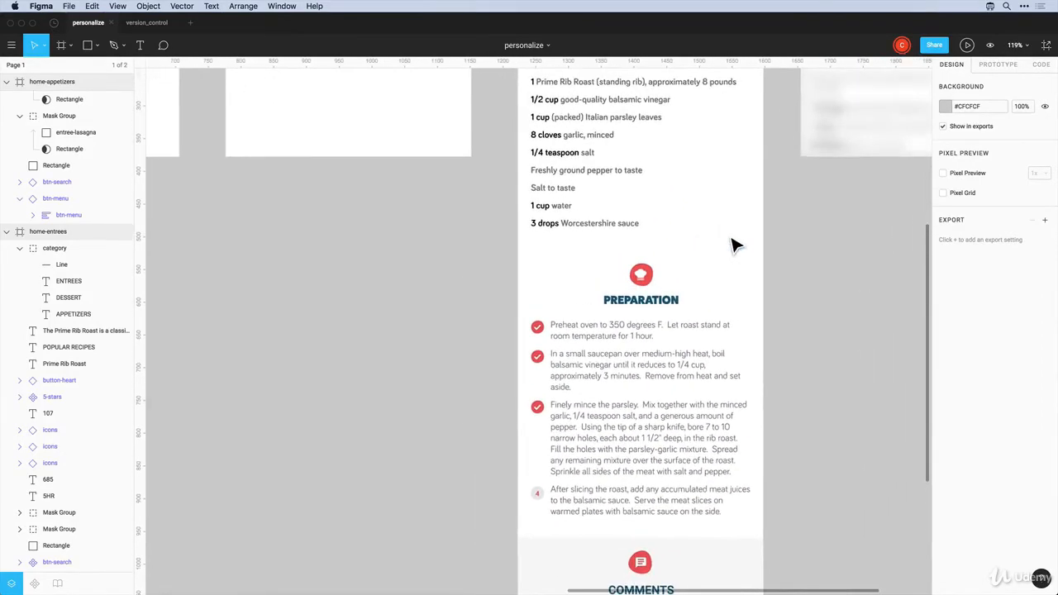
pyautogui.scroll(-6, 732, 245)
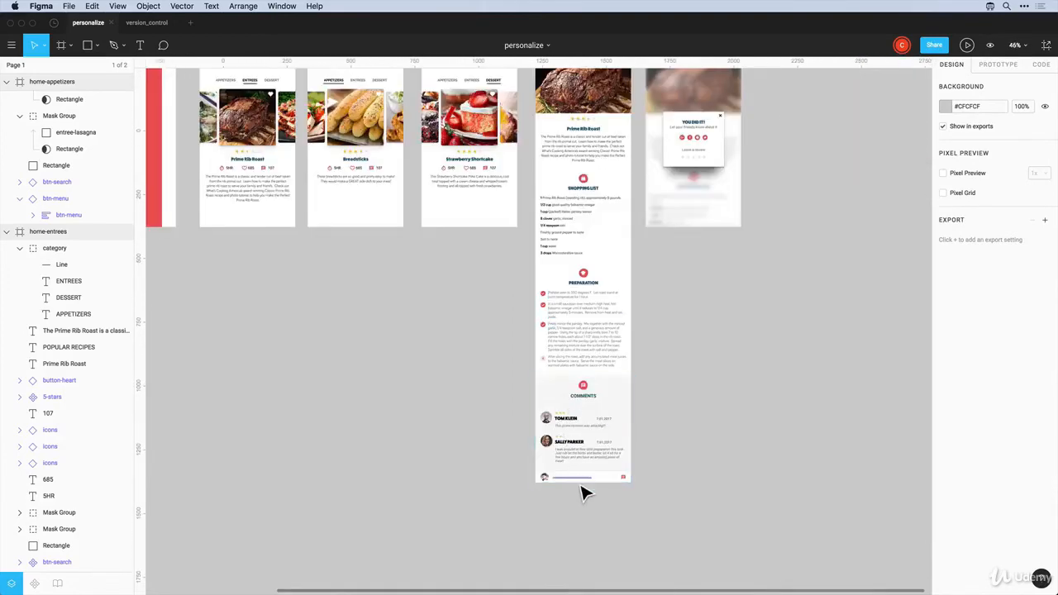
pyautogui.scroll(5, 584, 496)
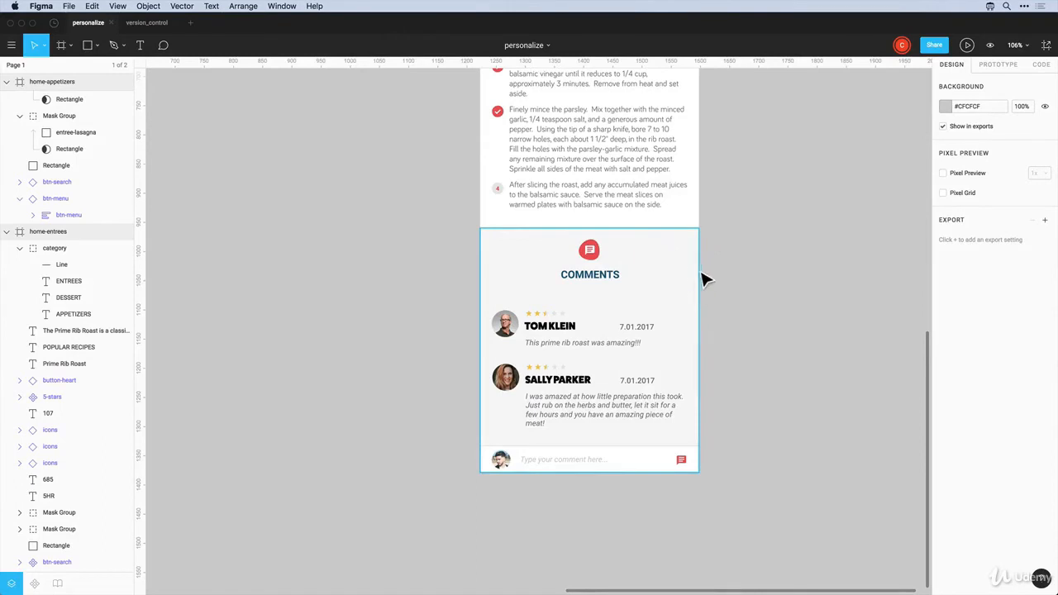
# Copy the PREPARATION heading's FatFrank text style onto the COMMENTS heading in recipe-details
pyautogui.scroll(3, 666, 368)
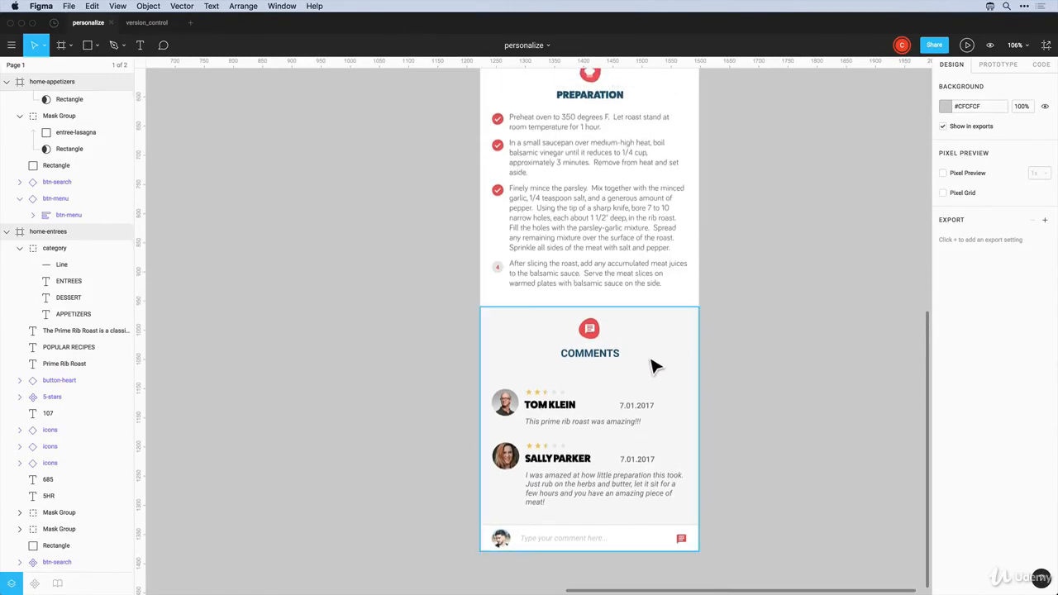
pyautogui.scroll(3, 654, 364)
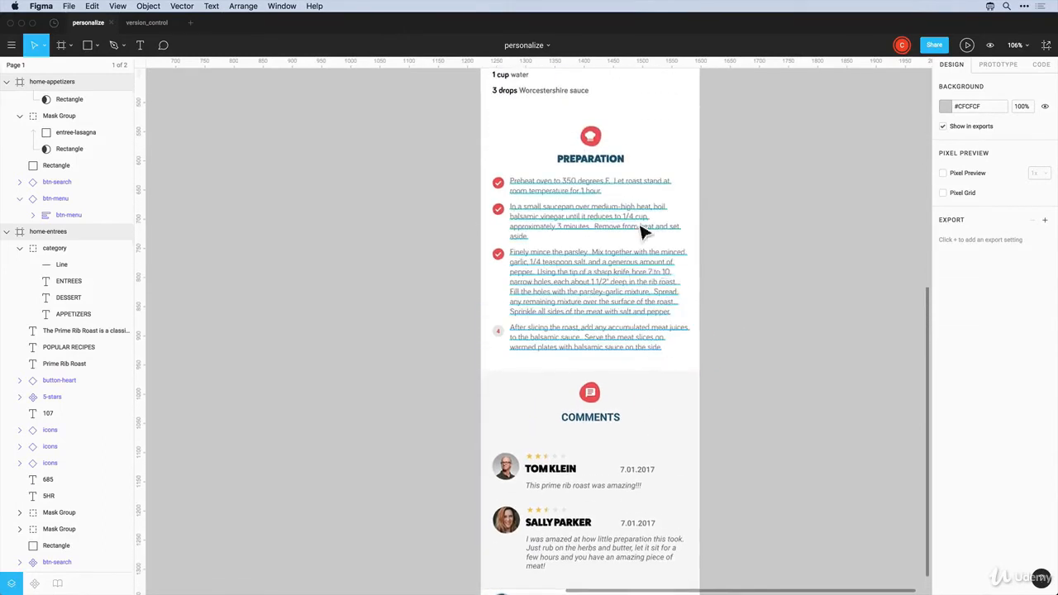
pyautogui.click(570, 166)
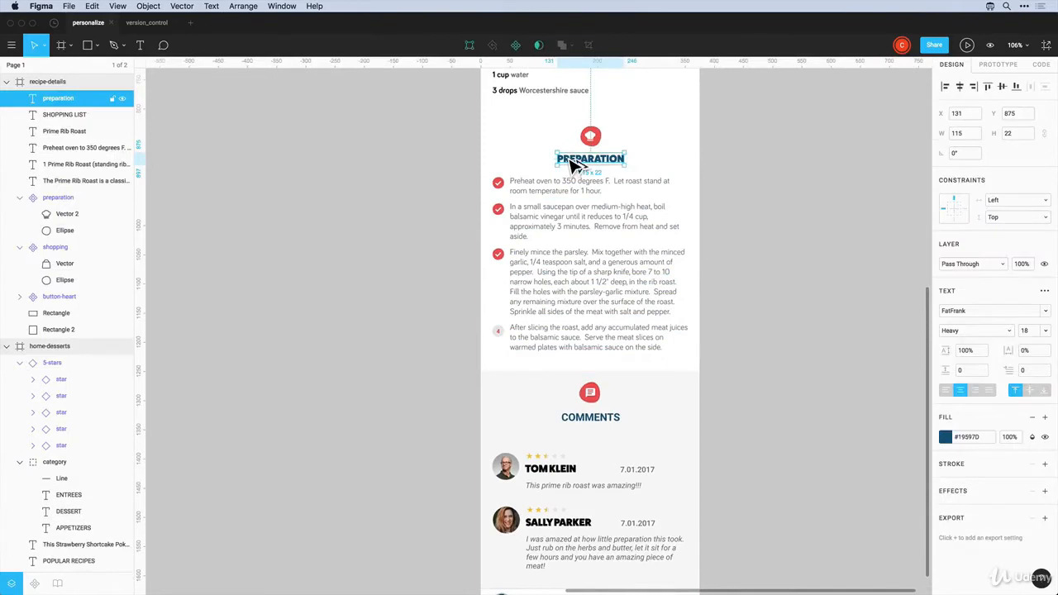
pyautogui.click(590, 419)
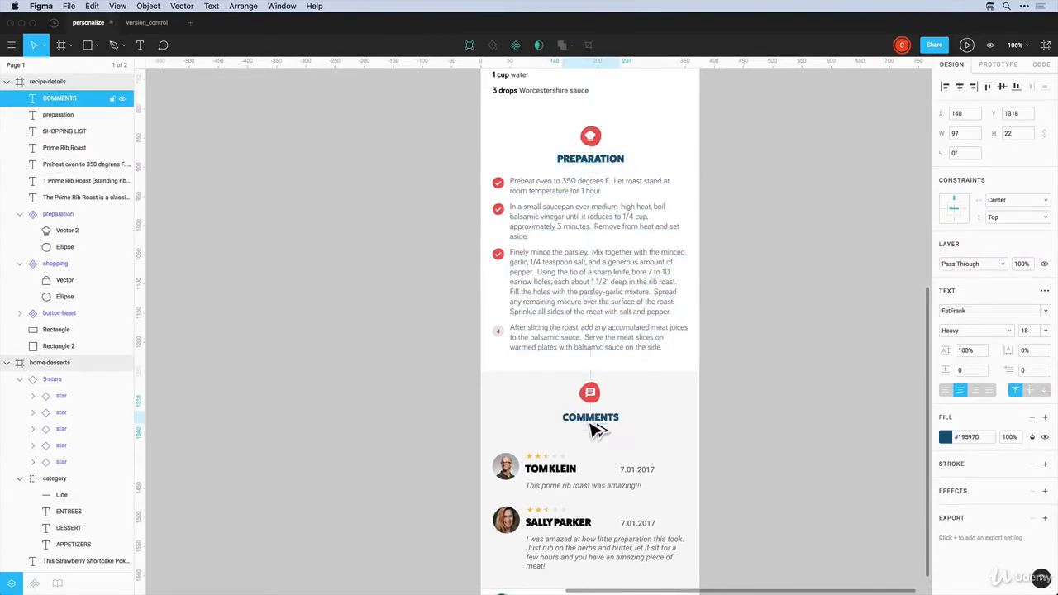
pyautogui.click(744, 432)
pyautogui.scroll(-1, 725, 435)
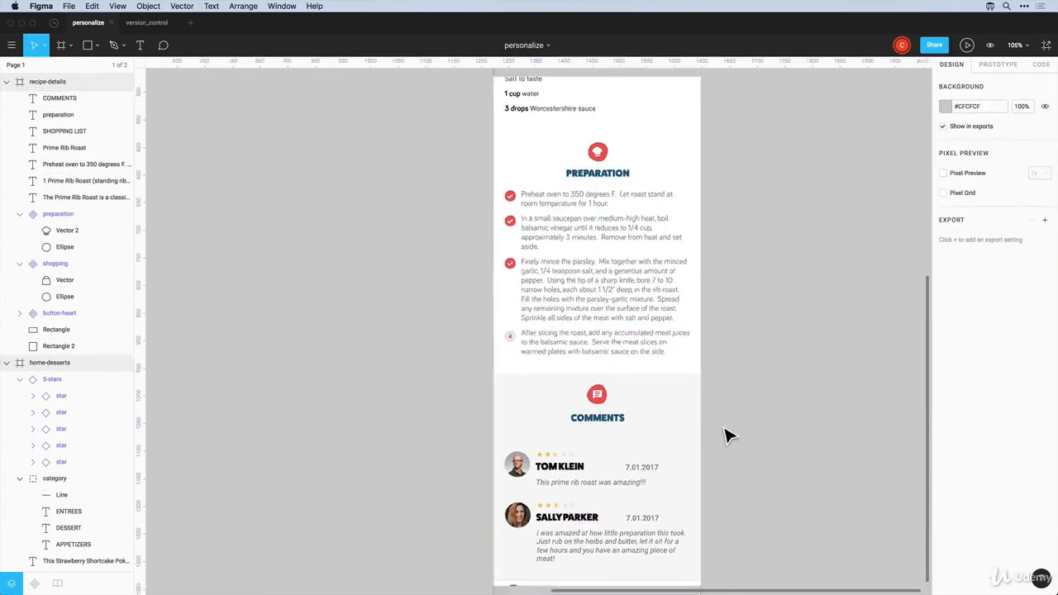
# Switch to prototype mode and select the description text and the roast photo in recipe-details to show their connection nodes
pyautogui.scroll(-10, 725, 435)
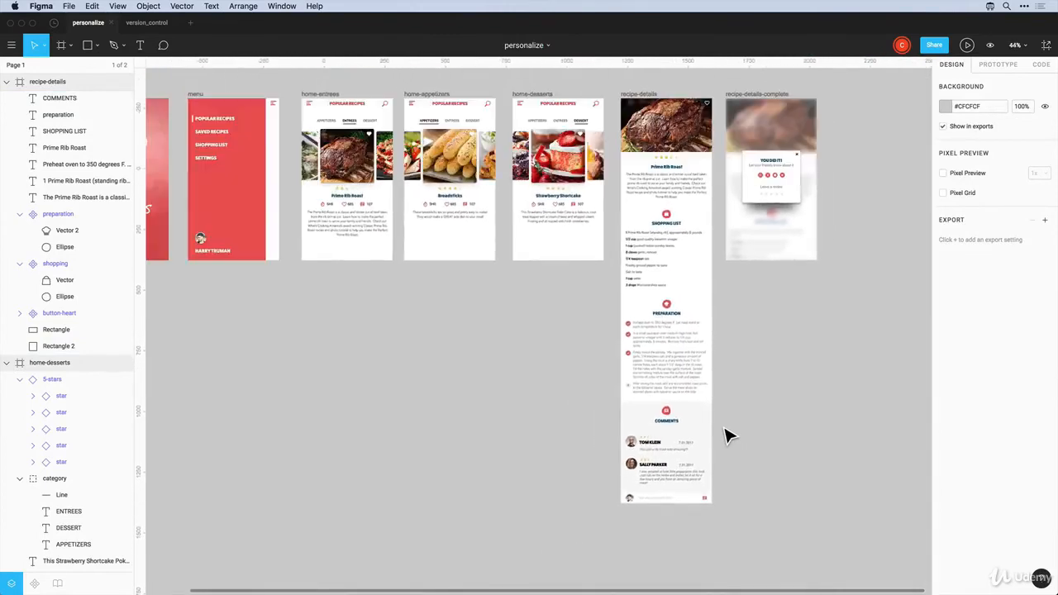
pyautogui.scroll(-1, 725, 434)
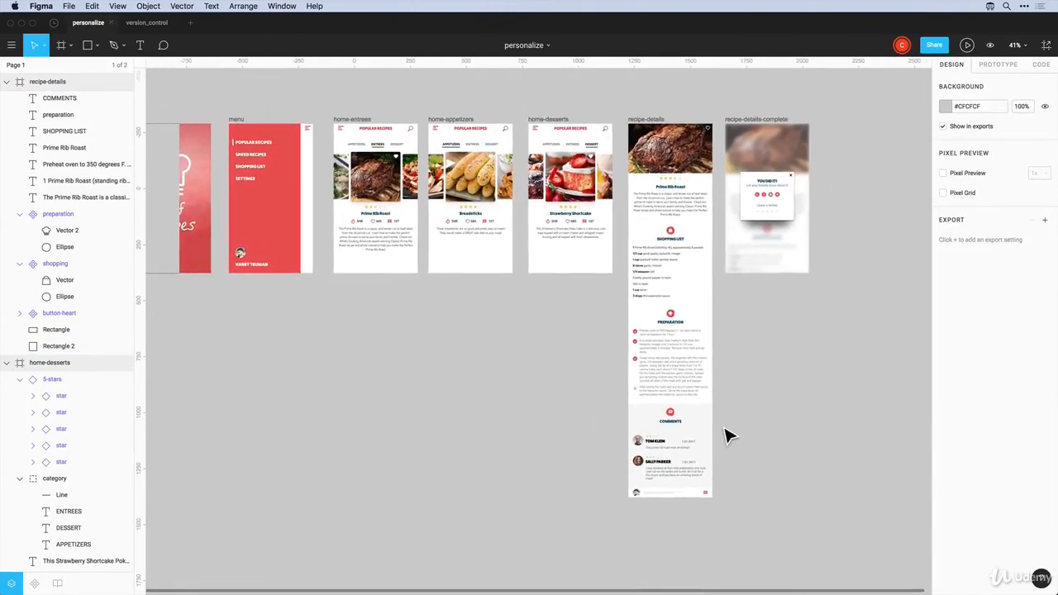
pyautogui.hscroll(-4, 727, 432)
pyautogui.scroll(1, 727, 433)
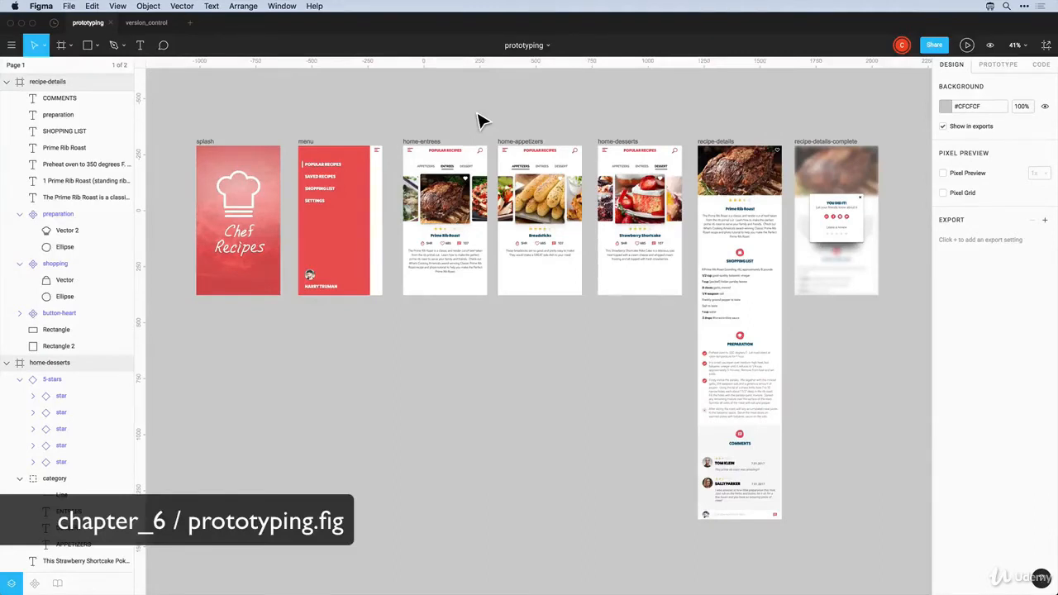
pyautogui.click(997, 67)
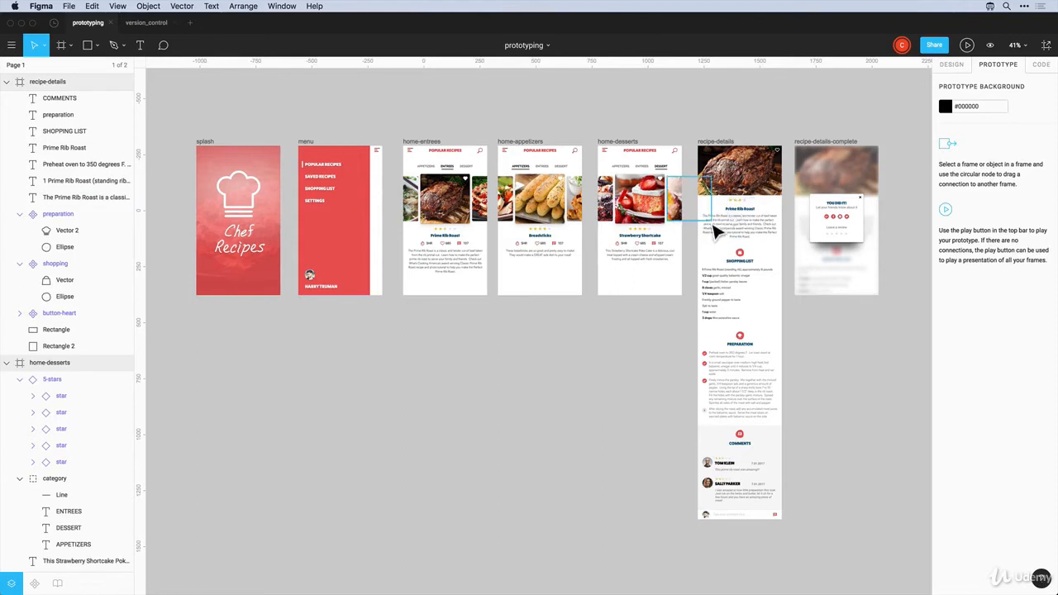
pyautogui.click(779, 235)
pyautogui.click(772, 184)
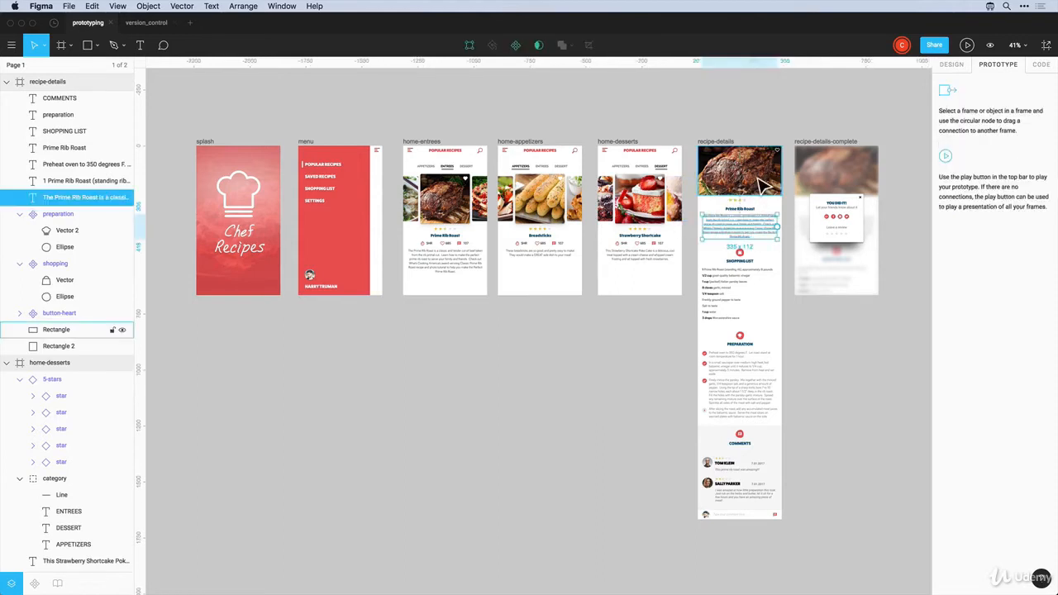
pyautogui.moveTo(782, 172); pyautogui.dragTo(207, 144)
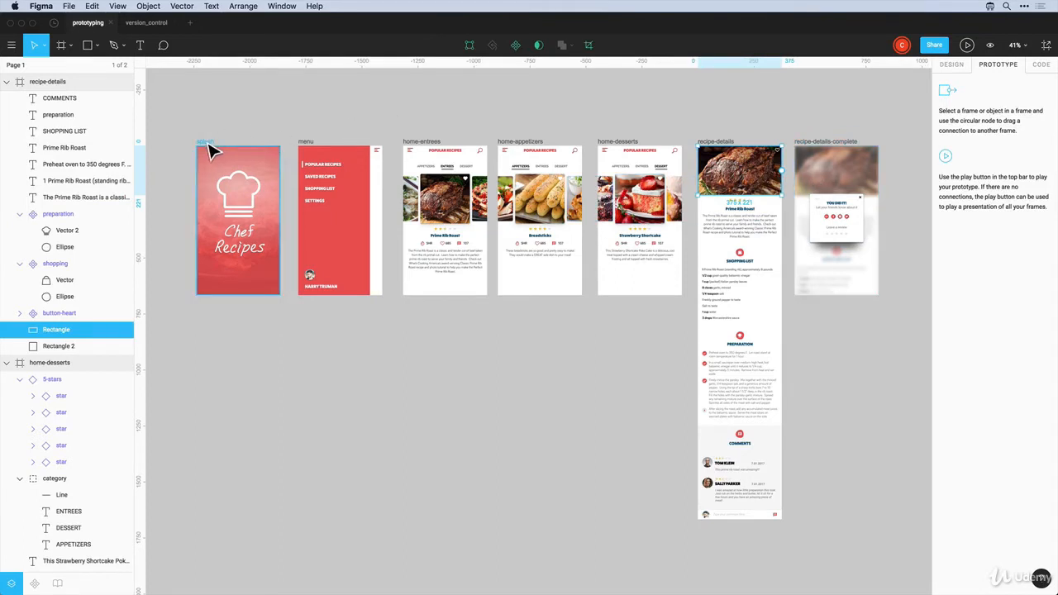
# Connect the splash frame to the home-entrees frame with a prototype link
pyautogui.click(209, 150)
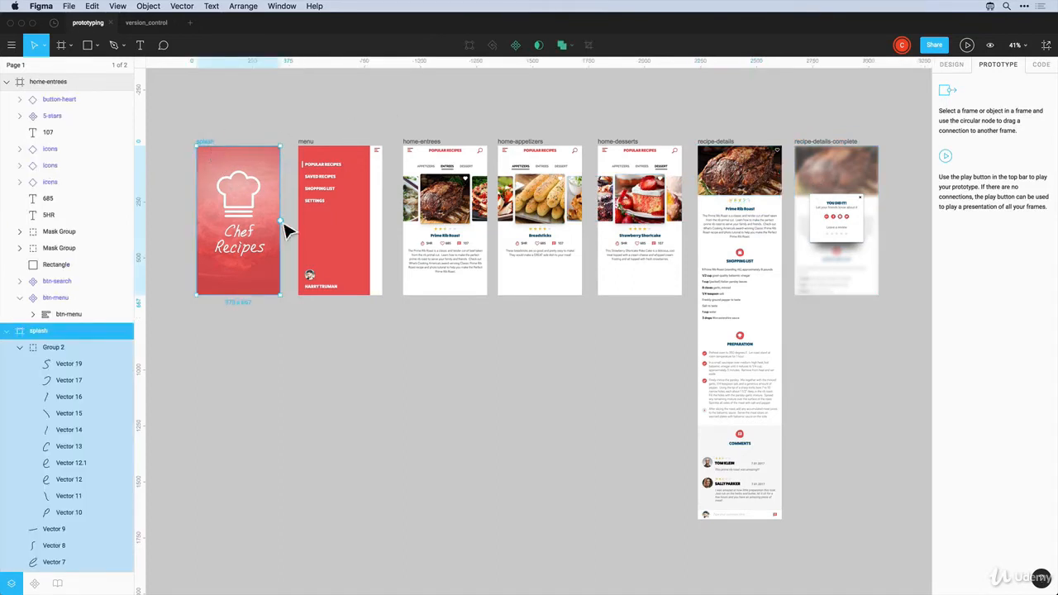
pyautogui.moveTo(281, 221)
pyautogui.mouseDown()
pyautogui.moveTo(419, 161)
pyautogui.moveTo(451, 235)
pyautogui.mouseUp()
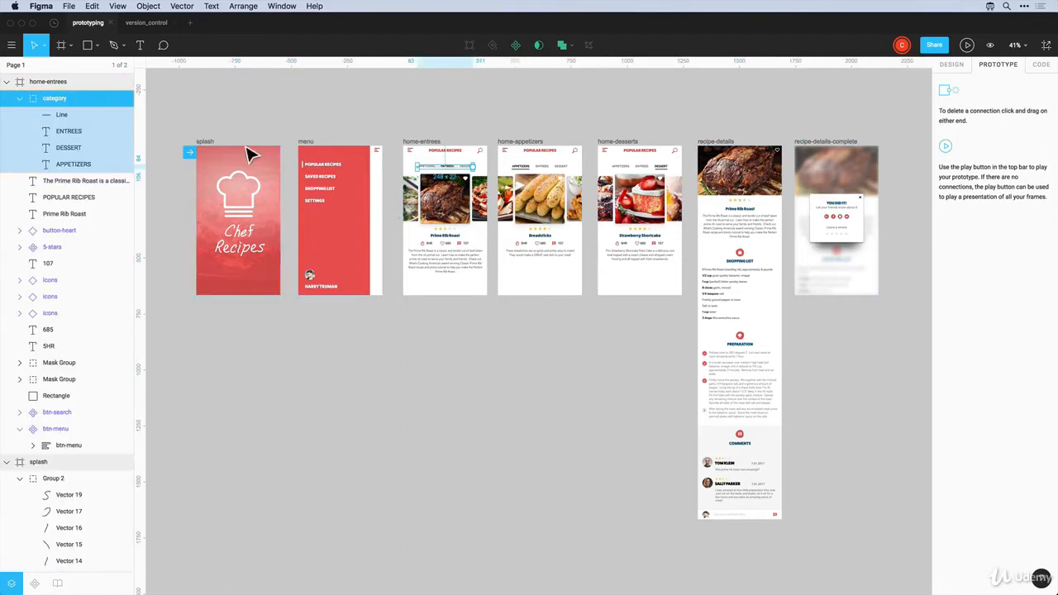
# Link the DESSERT label in home-entrees to the home-desserts frame and its APPETIZERS label to home-appetizers
pyautogui.press('z')
pyautogui.moveTo(177, 118); pyautogui.dragTo(623, 345)
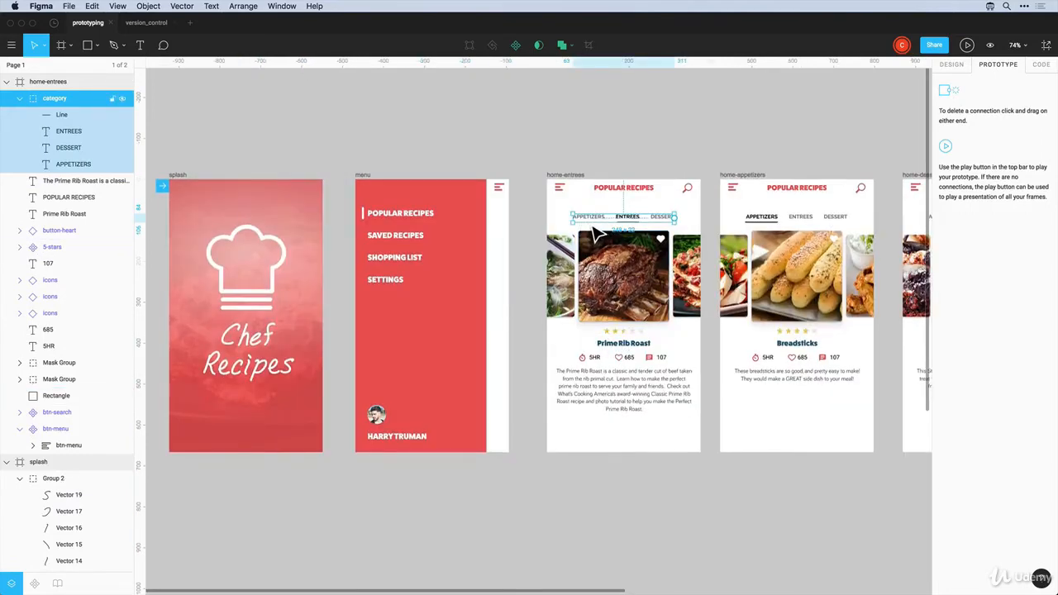
pyautogui.hscroll(5, 598, 236)
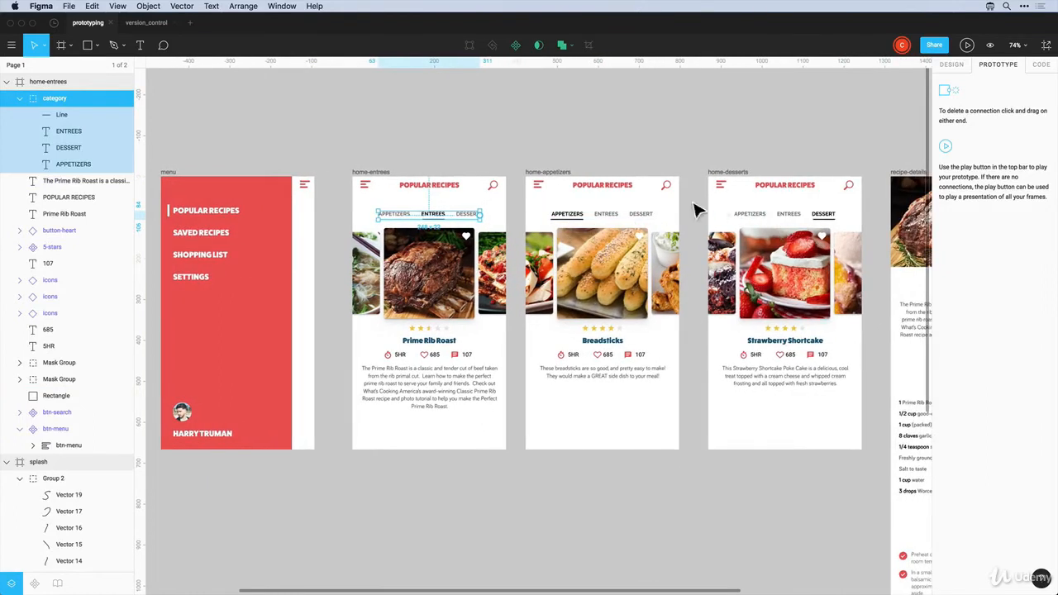
pyautogui.click(614, 220)
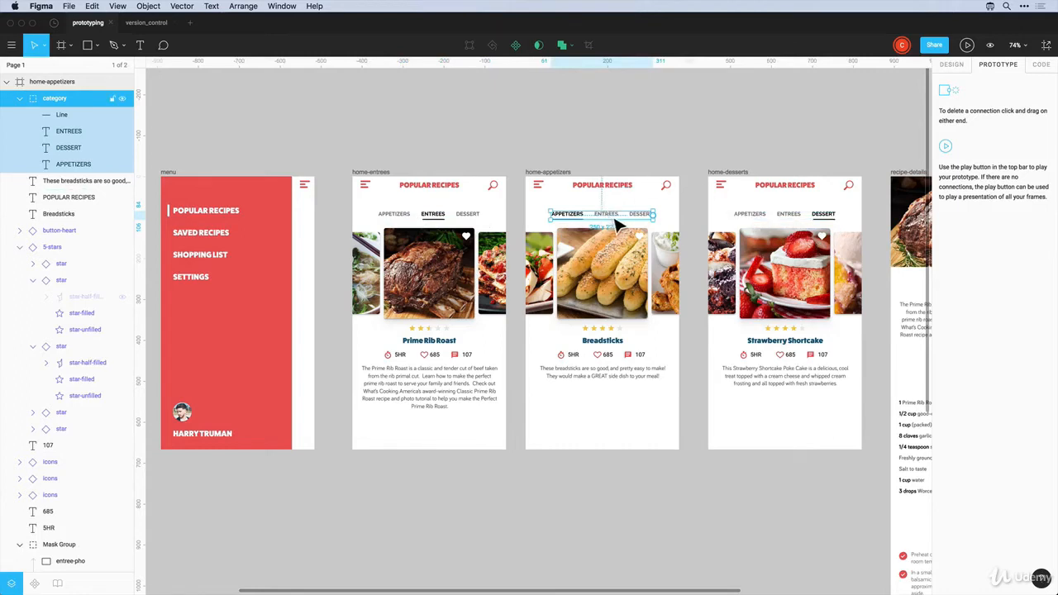
pyautogui.click(428, 223)
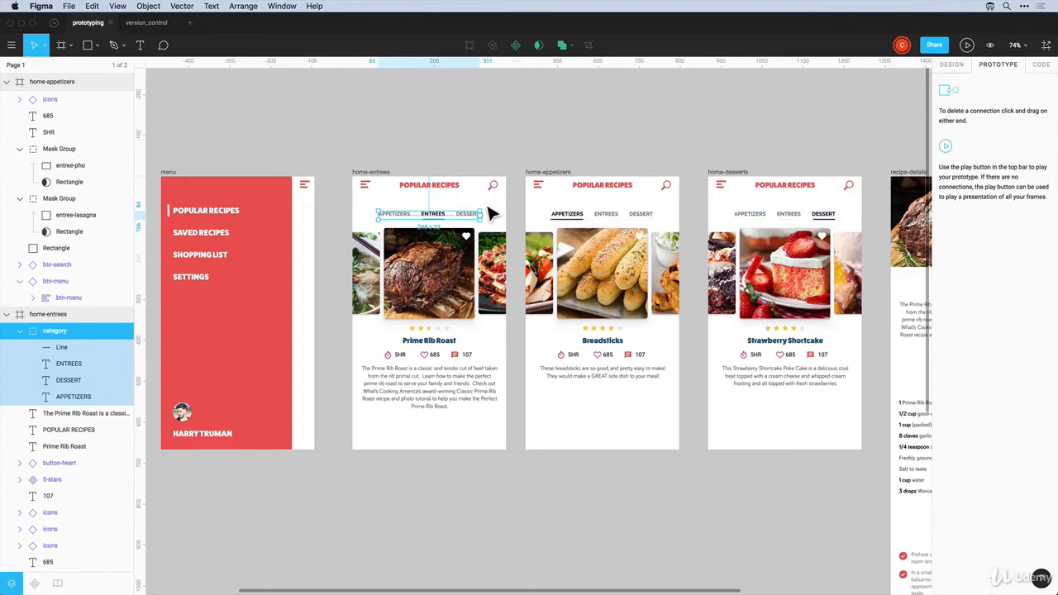
pyautogui.moveTo(481, 216)
pyautogui.mouseDown()
pyautogui.moveTo(558, 206)
pyautogui.moveTo(471, 199)
pyautogui.mouseUp()
pyautogui.doubleClick(469, 218)
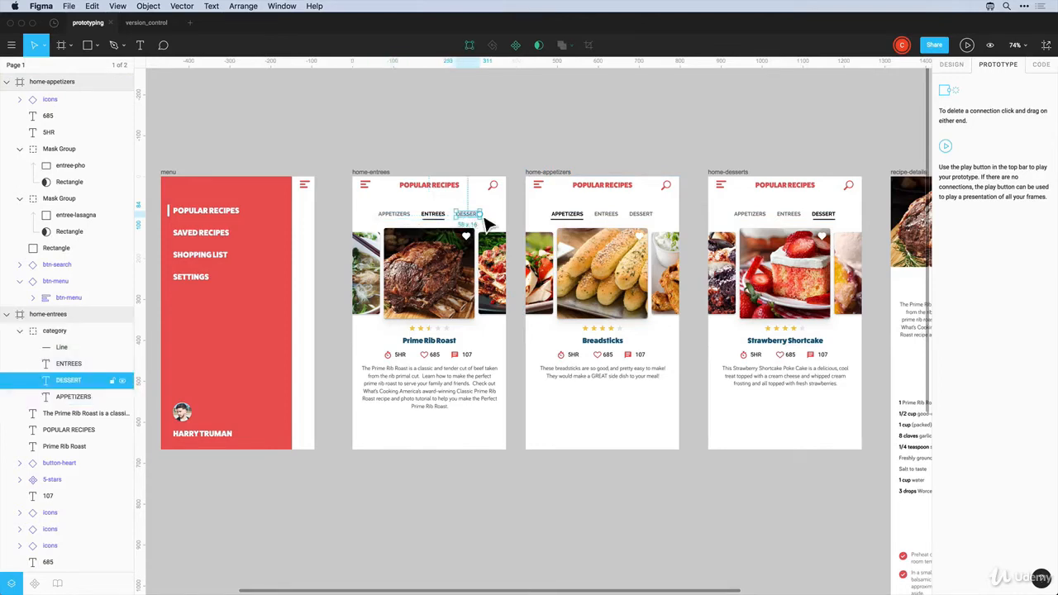
pyautogui.moveTo(483, 214); pyautogui.dragTo(739, 219)
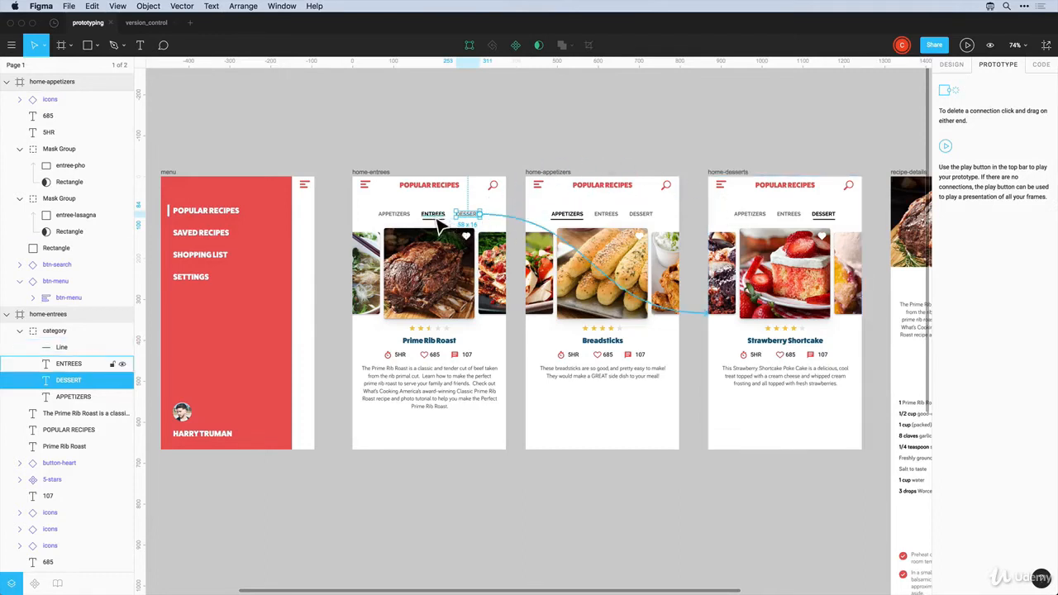
pyautogui.click(396, 218)
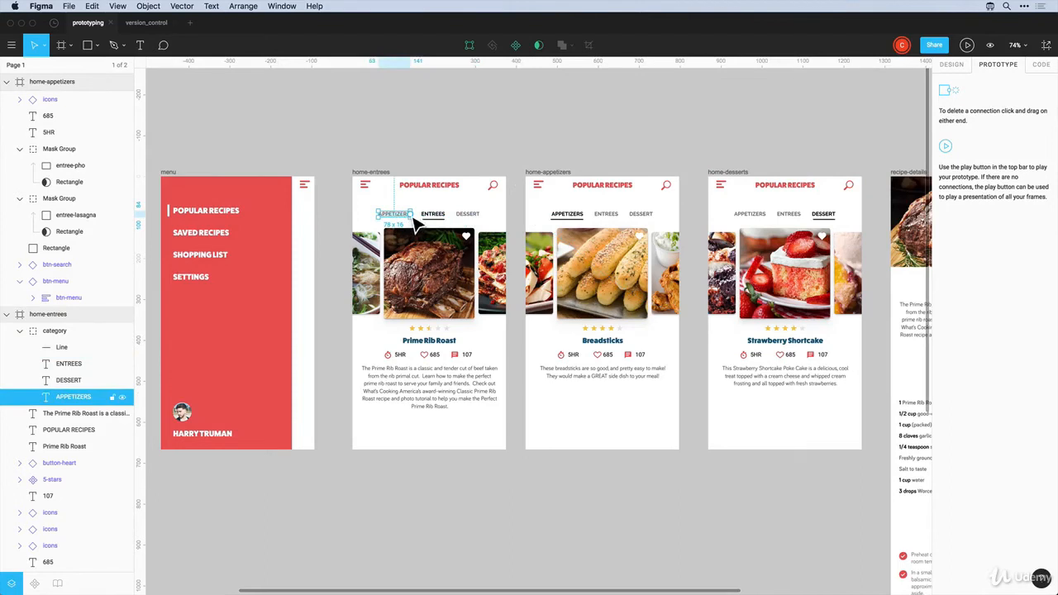
pyautogui.moveTo(412, 214); pyautogui.dragTo(444, 215)
# Link the ENTREES label in home-appetizers to home-entrees and its DESSERT label to home-desserts
pyautogui.click(608, 216)
pyautogui.click(641, 214)
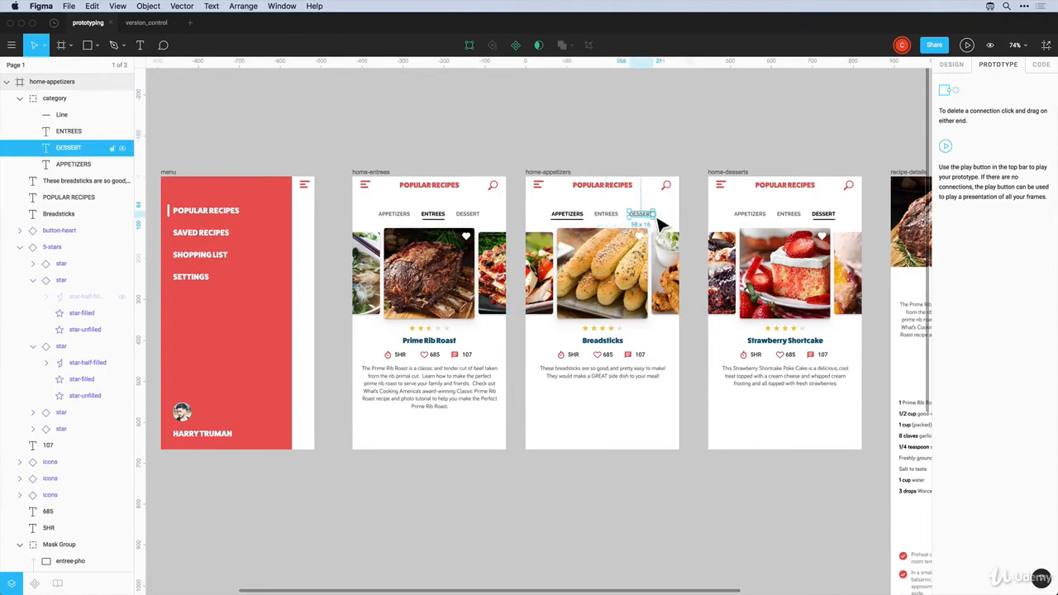
pyautogui.moveTo(653, 215); pyautogui.dragTo(778, 222)
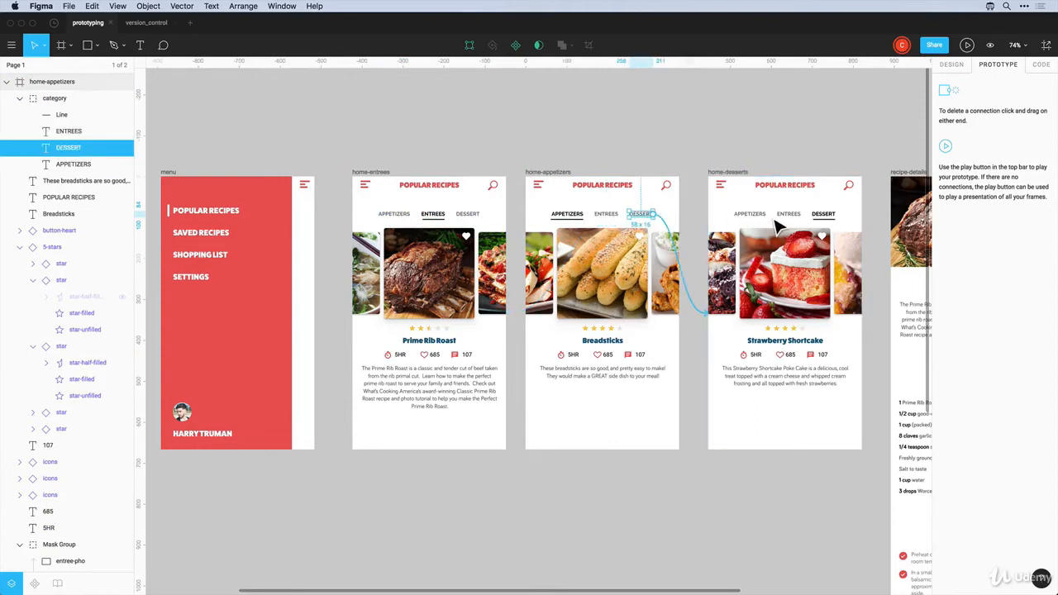
# Link the ENTREES label in home-desserts to home-entrees and its APPETIZERS label to home-appetizers
pyautogui.hscroll(2, 777, 221)
pyautogui.click(775, 216)
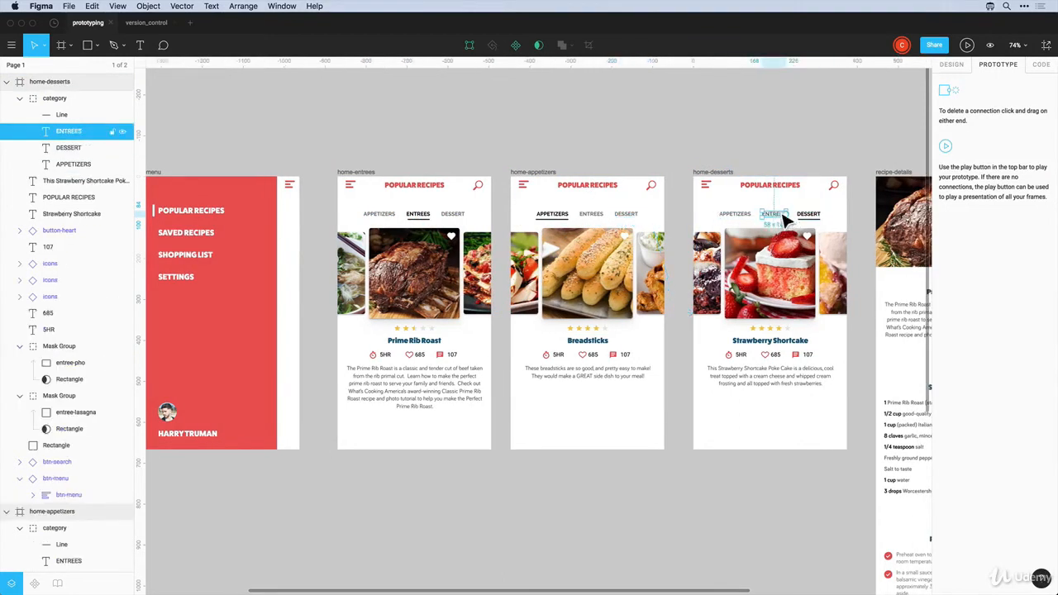
pyautogui.click(737, 218)
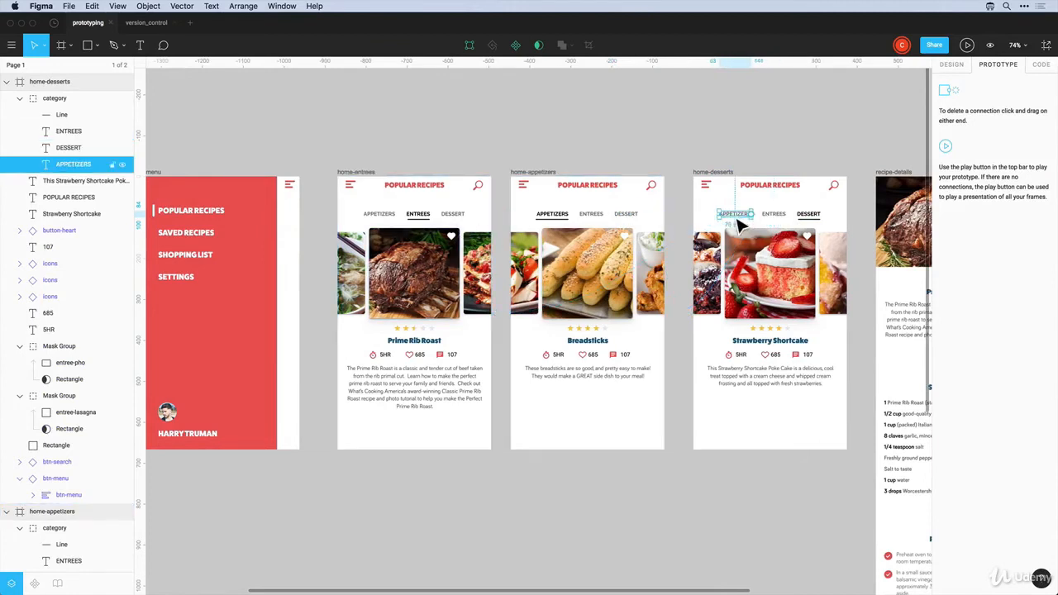
pyautogui.moveTo(750, 214); pyautogui.dragTo(597, 234)
# Link the hamburger menu buttons of home-appetizers, home-entrees and home-desserts to the menu frame
pyautogui.hscroll(-3, 464, 237)
pyautogui.click(608, 192)
pyautogui.click(634, 188)
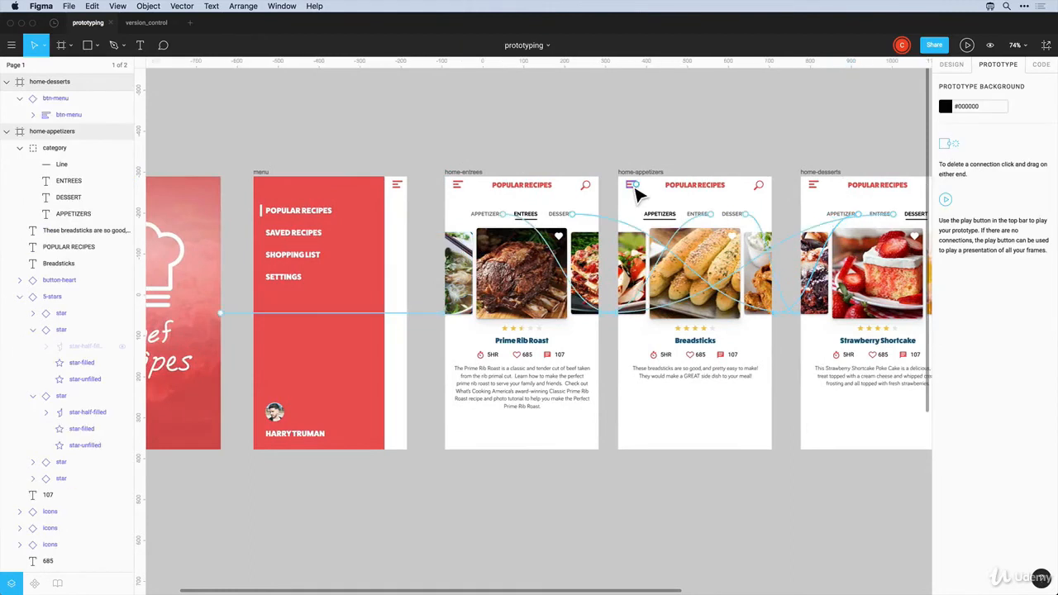
pyautogui.moveTo(640, 196); pyautogui.dragTo(349, 240)
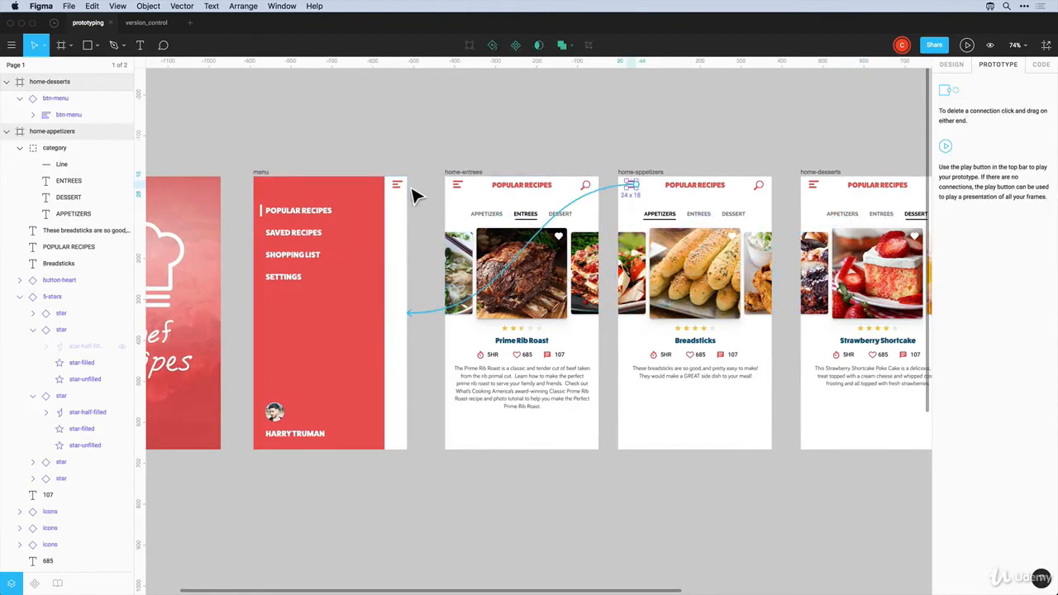
pyautogui.click(465, 189)
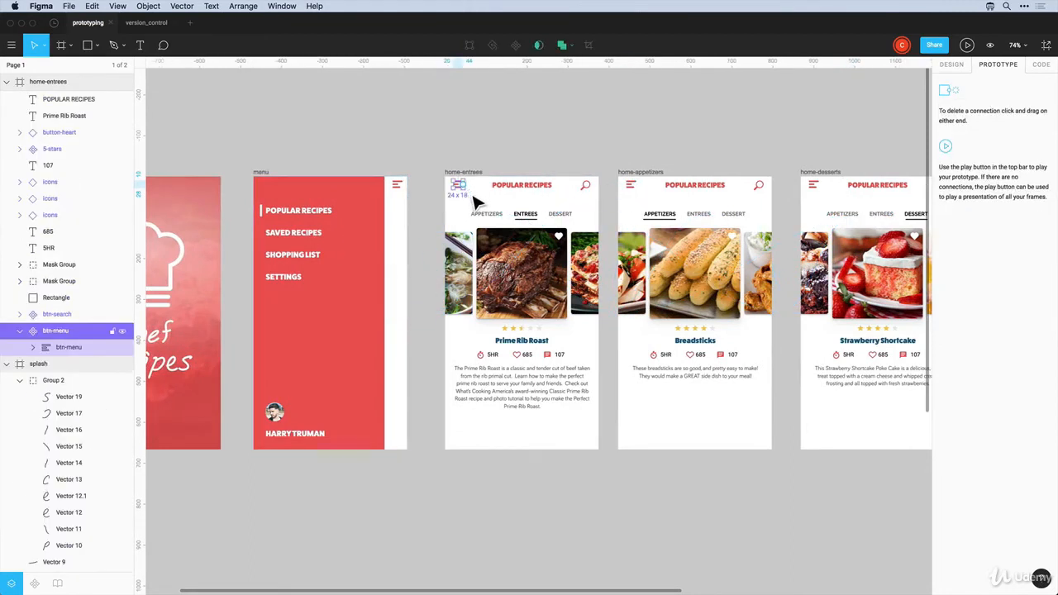
pyautogui.moveTo(472, 197); pyautogui.dragTo(343, 275)
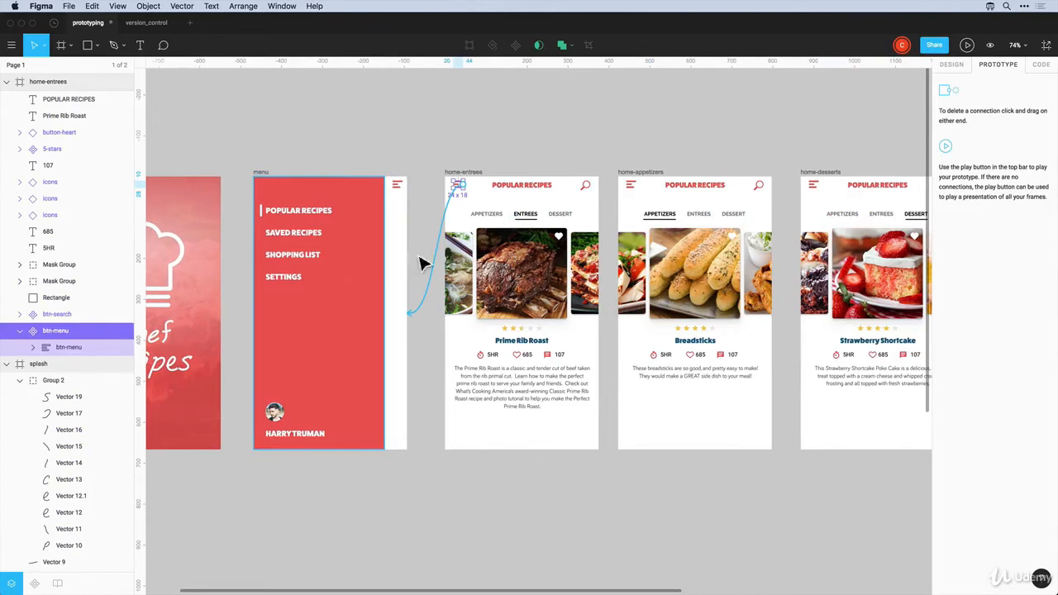
pyautogui.click(814, 189)
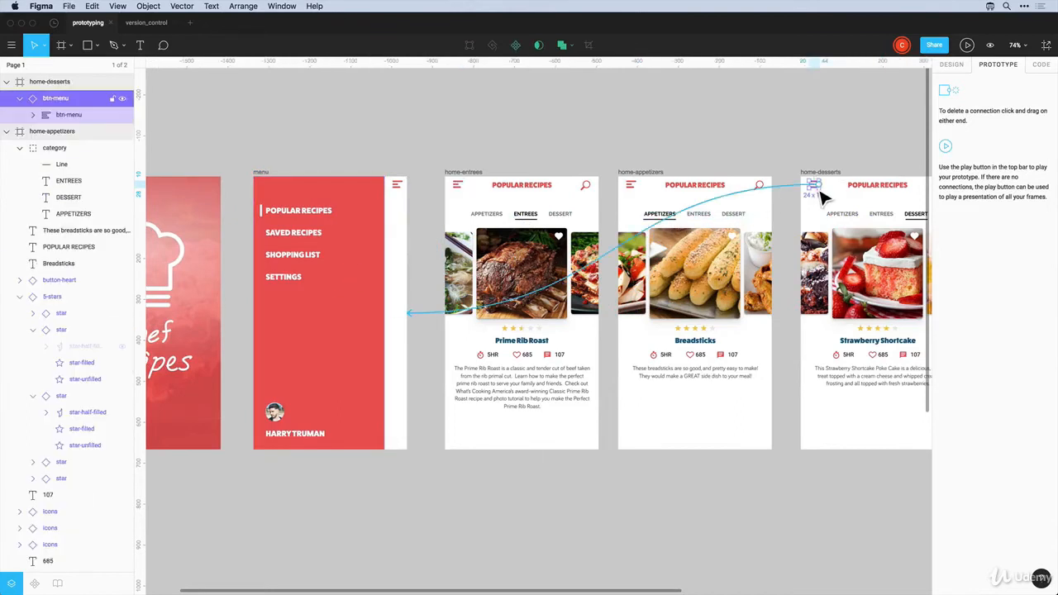
pyautogui.click(630, 189)
pyautogui.click(464, 193)
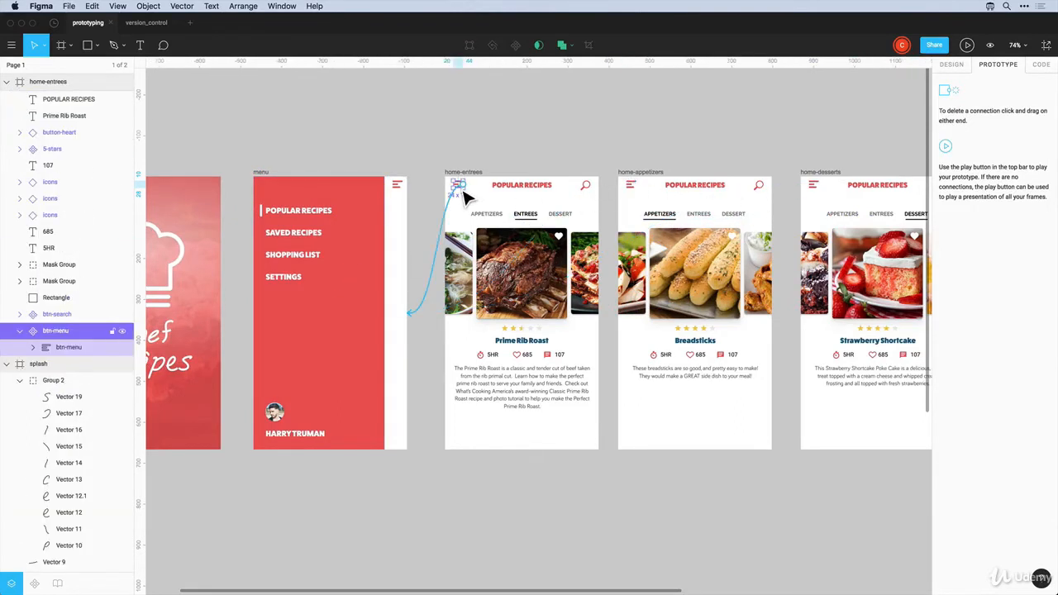
# Inspect the item list in the menu frame to check whether its entries are separate text layers
pyautogui.hscroll(2, 463, 200)
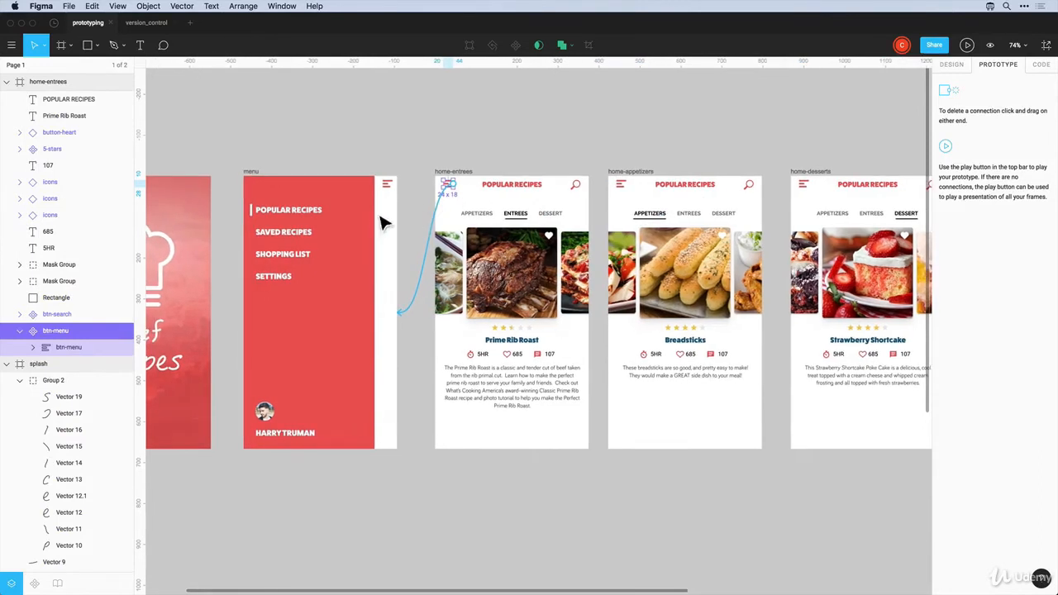
pyautogui.click(303, 208)
pyautogui.click(339, 173)
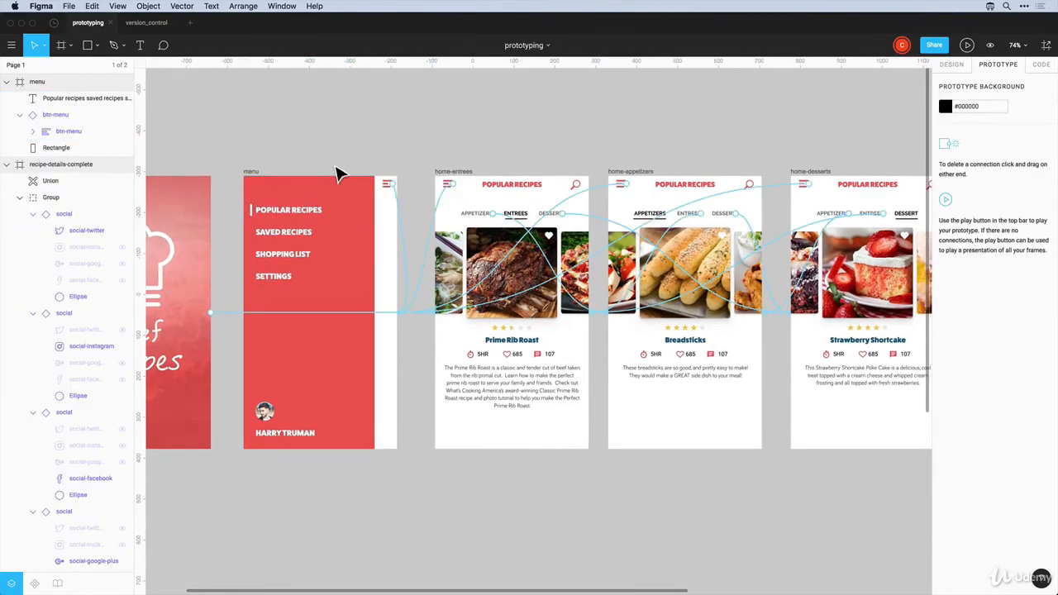
pyautogui.click(287, 232)
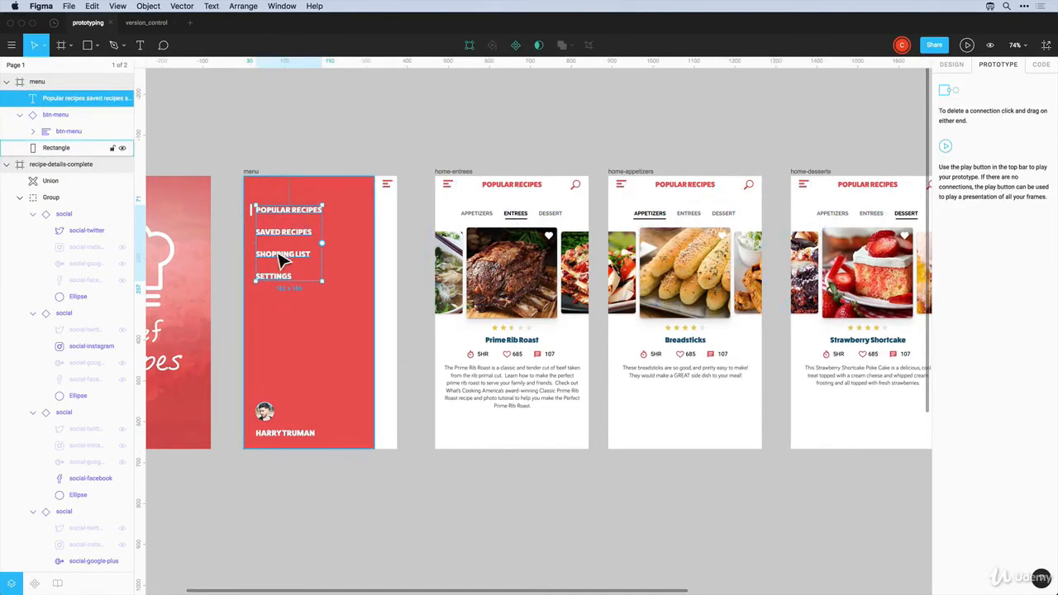
pyautogui.doubleClick(287, 233)
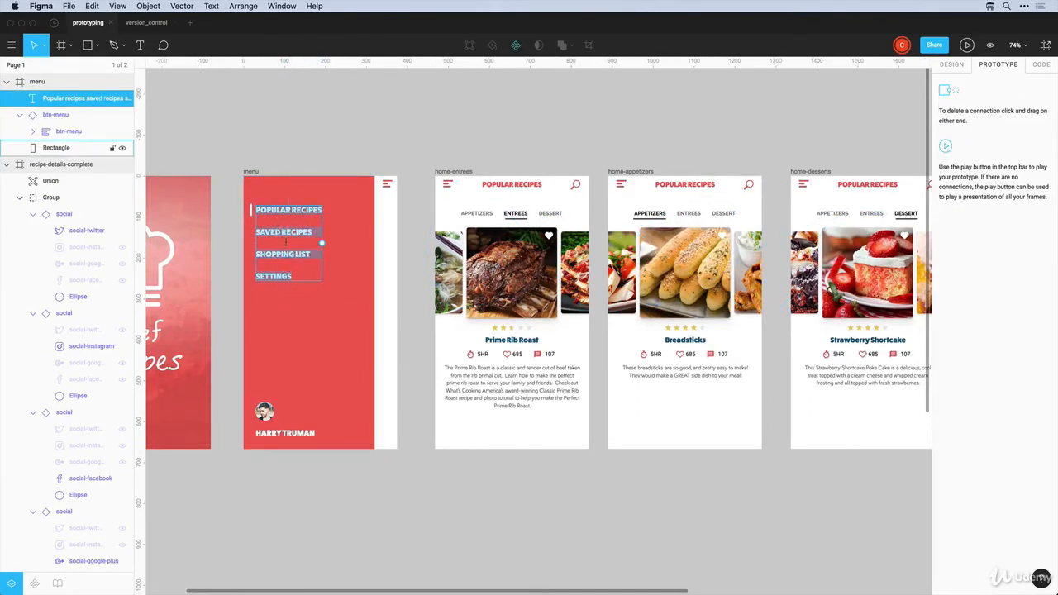
pyautogui.press('Escape')
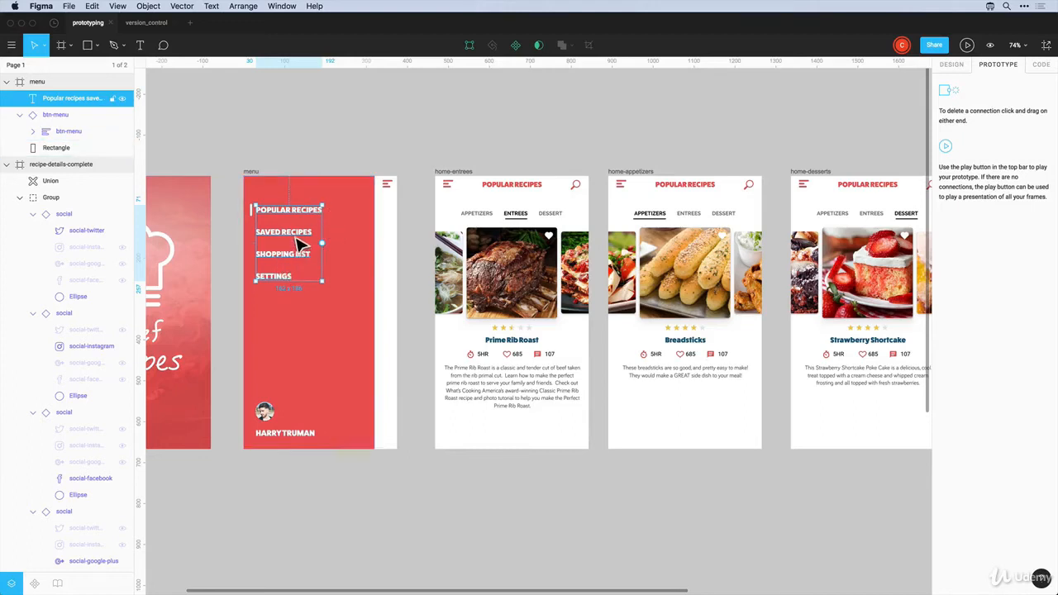
# Switch to design mode and cut every entry except POPULAR RECIPES out of the menu frame's text block
pyautogui.click(951, 64)
pyautogui.click(448, 136)
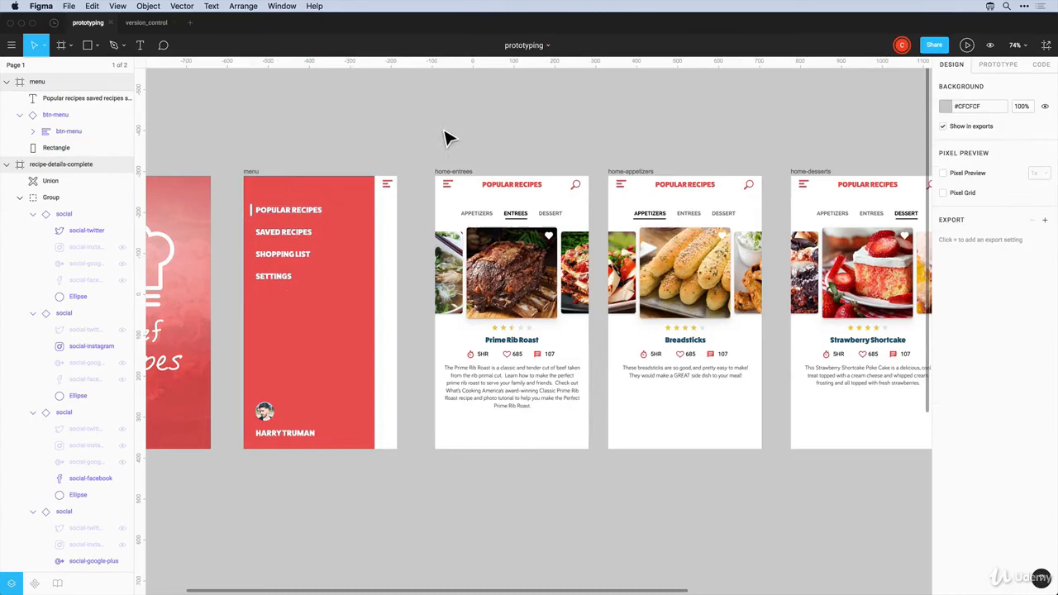
pyautogui.click(284, 245)
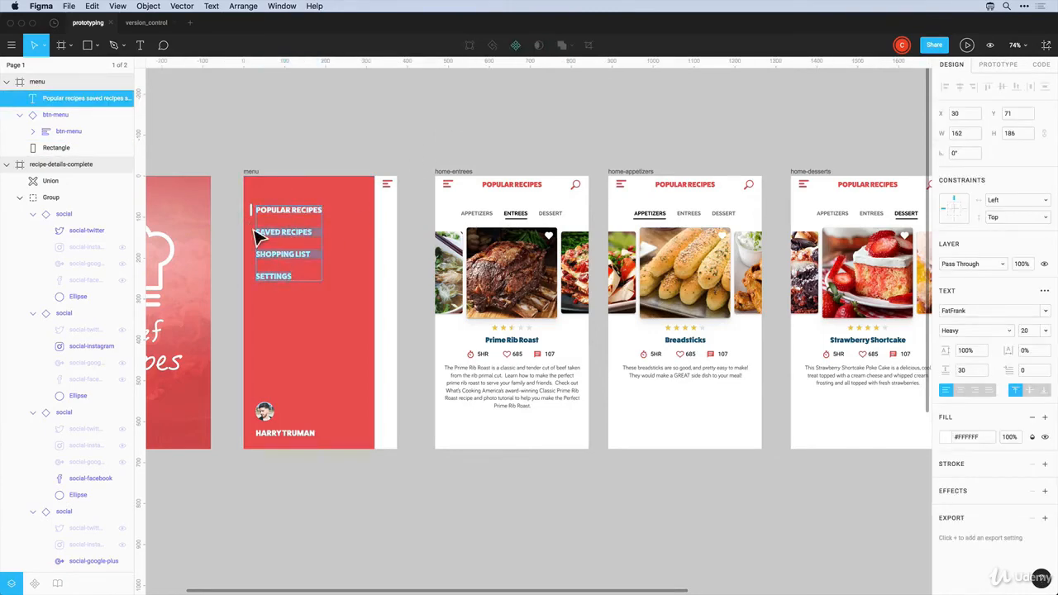
pyautogui.press('super+x')
pyautogui.press('super+BackSpace')
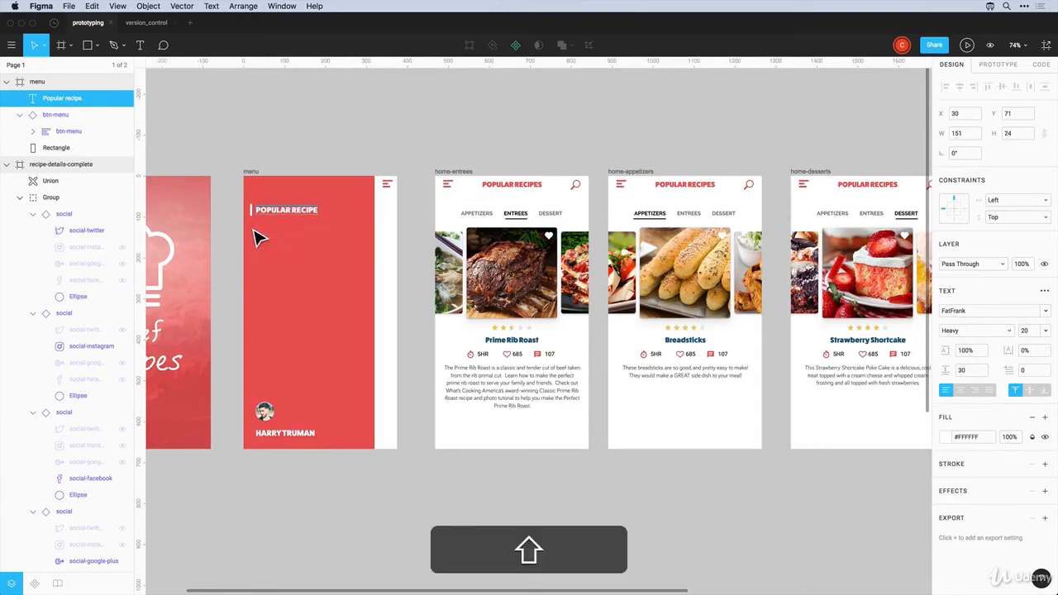
pyautogui.write('S')
pyautogui.press('Escape')
# Duplicate POPULAR RECIPES below itself, paste the cut entries over the copy, and keep only SAVED RECIPES in it
pyautogui.moveTo(289, 219)
pyautogui.mouseDown()
pyautogui.moveTo(289, 239)
pyautogui.moveTo(279, 233)
pyautogui.mouseUp()
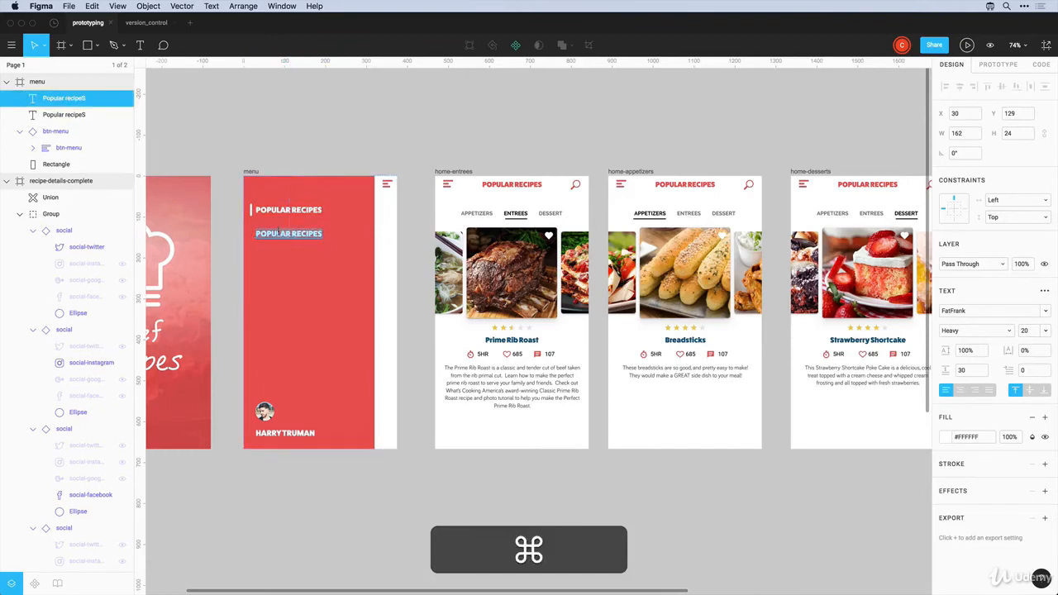
pyautogui.press('super+v')
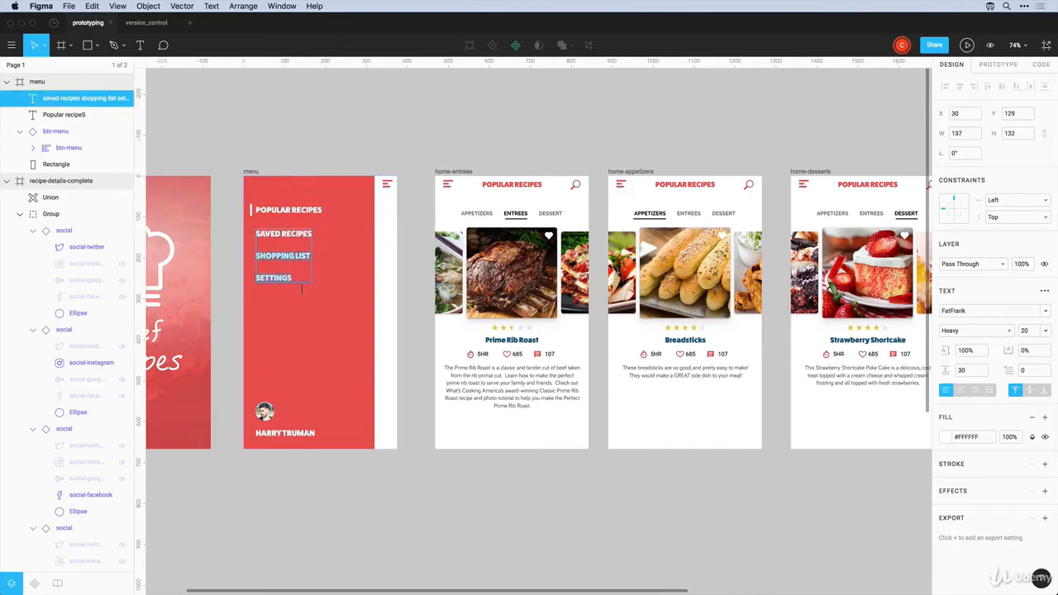
pyautogui.press('super+x')
pyautogui.press('super+BackSpace')
pyautogui.press('Escape')
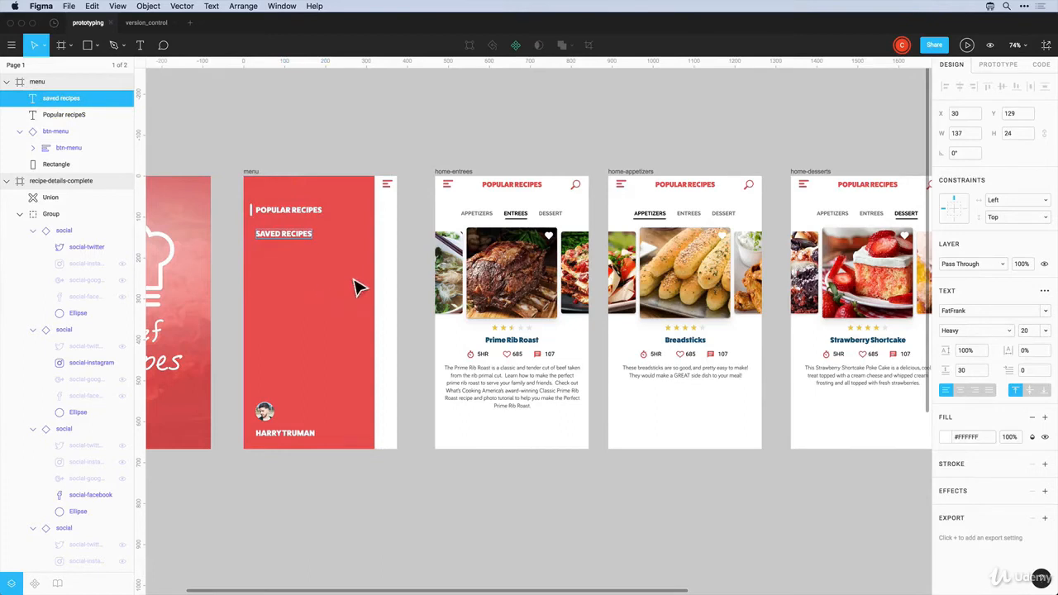
# Create separate SHOPPING LIST and SETTINGS text layers below SAVED RECIPES by duplicating the previous entry and pasting the cut text
pyautogui.moveTo(283, 244); pyautogui.dragTo(280, 274)
pyautogui.press('alt+shift+super+v')
pyautogui.press('super+v')
pyautogui.doubleClick(273, 284)
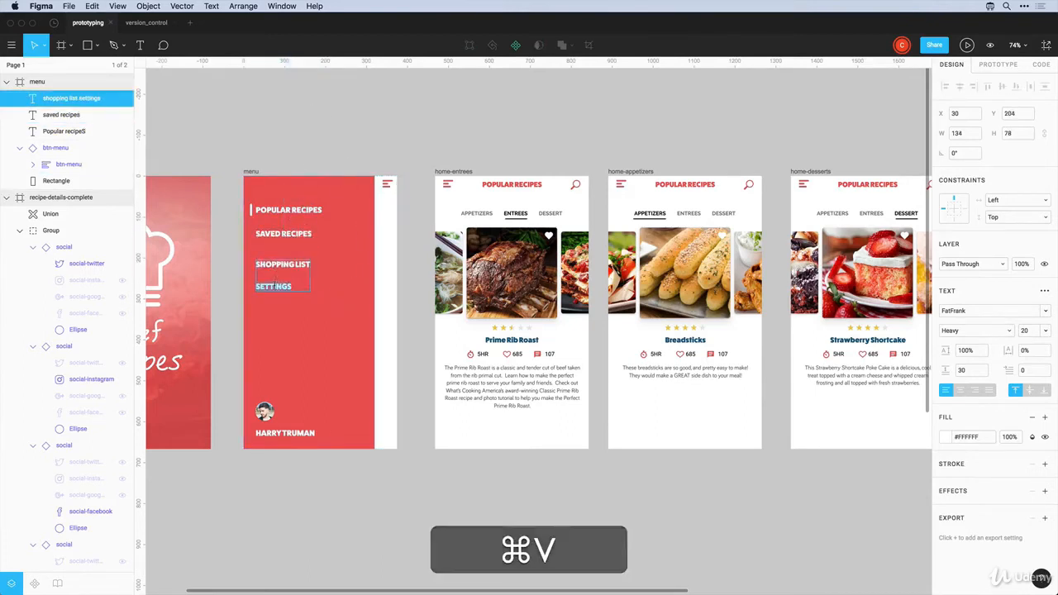
pyautogui.press('super+x')
pyautogui.press('BackSpace')
pyautogui.press('Escape')
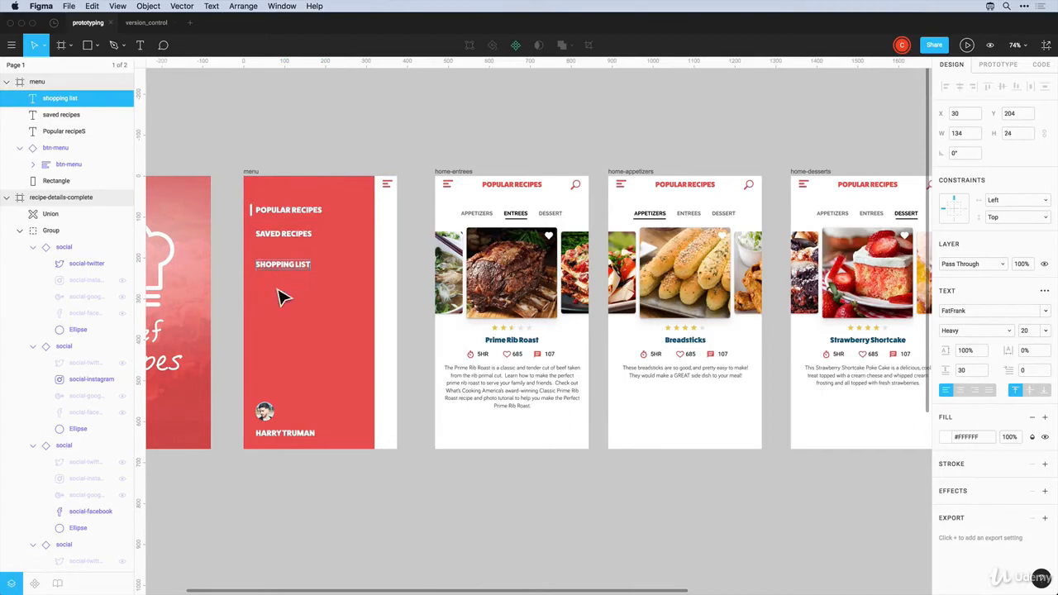
pyautogui.moveTo(307, 267); pyautogui.dragTo(299, 306)
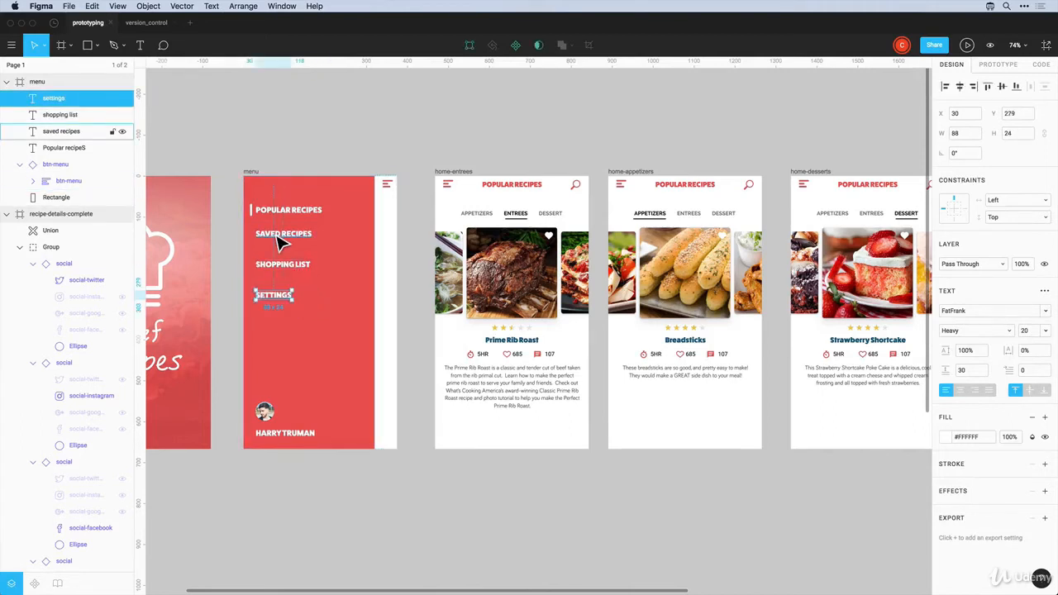
# Space the menu entries evenly, placing SAVED RECIPES at Y 128, SETTINGS at Y 242 and SHOPPING LIST midway between them
pyautogui.click(280, 237)
pyautogui.press('alt')
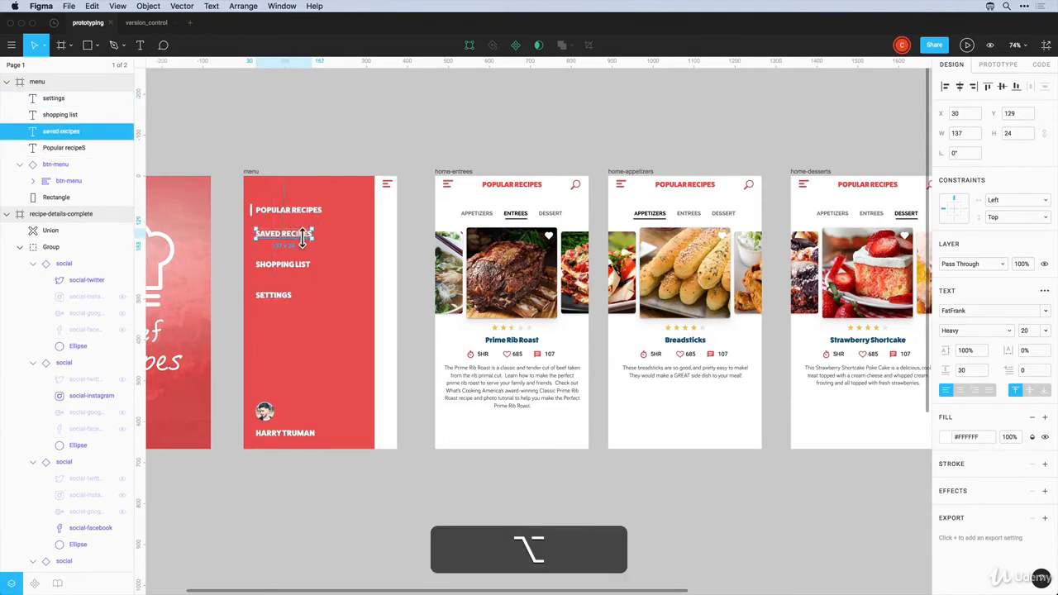
pyautogui.moveTo(297, 237); pyautogui.dragTo(296, 227)
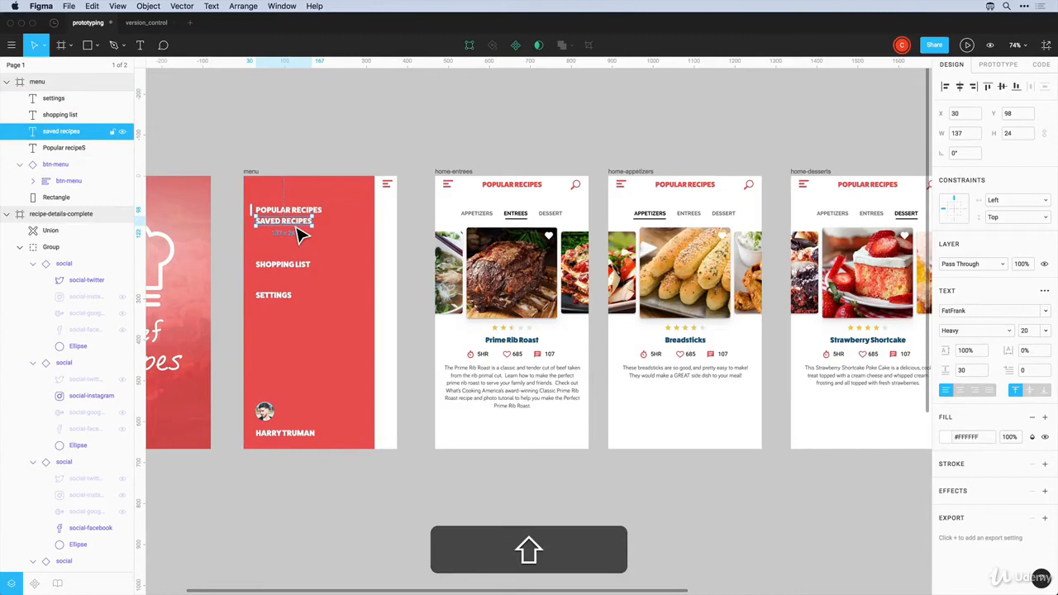
pyautogui.hotkey('shift', 'Down')
pyautogui.hotkey('shift', 'Down')
pyautogui.hotkey('shift', 'Down')
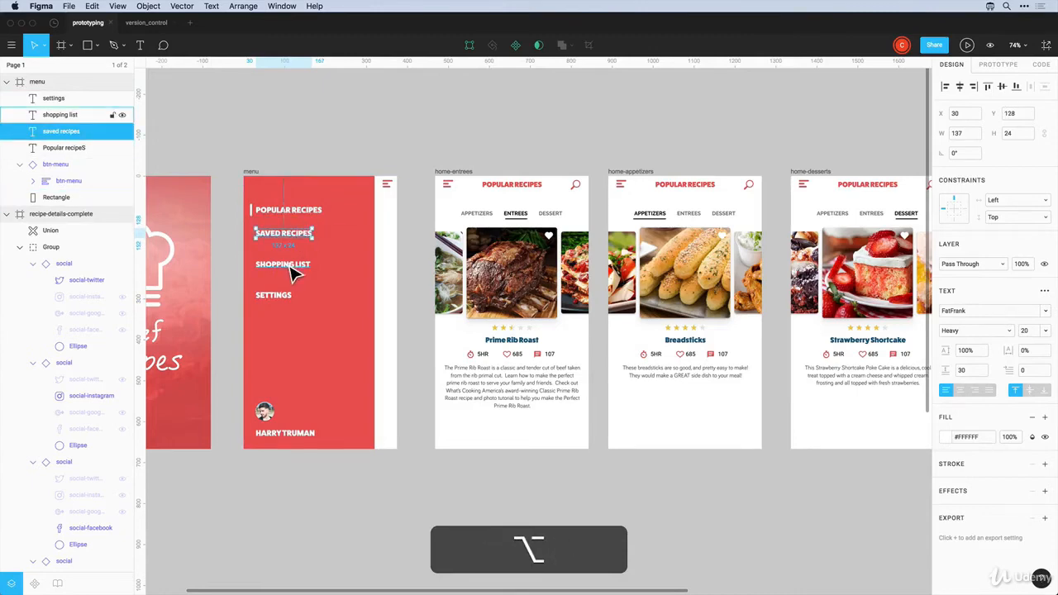
pyautogui.moveTo(289, 265); pyautogui.dragTo(288, 257)
pyautogui.moveTo(276, 296); pyautogui.dragTo(275, 286)
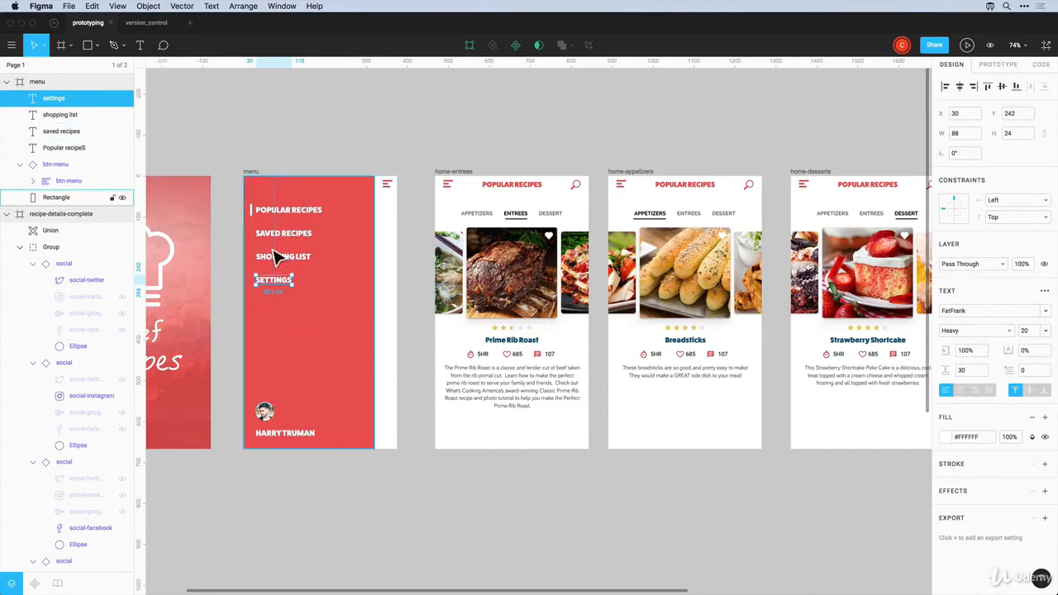
# Switch to prototype mode and link the POPULAR RECIPES menu entry to the home-entrees frame
pyautogui.click(998, 64)
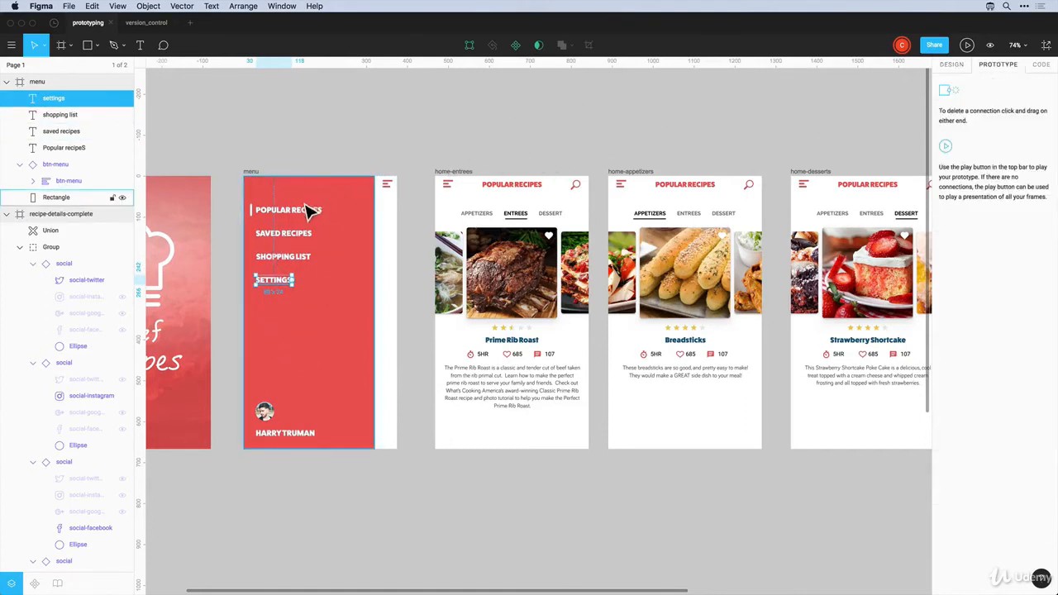
pyautogui.click(307, 216)
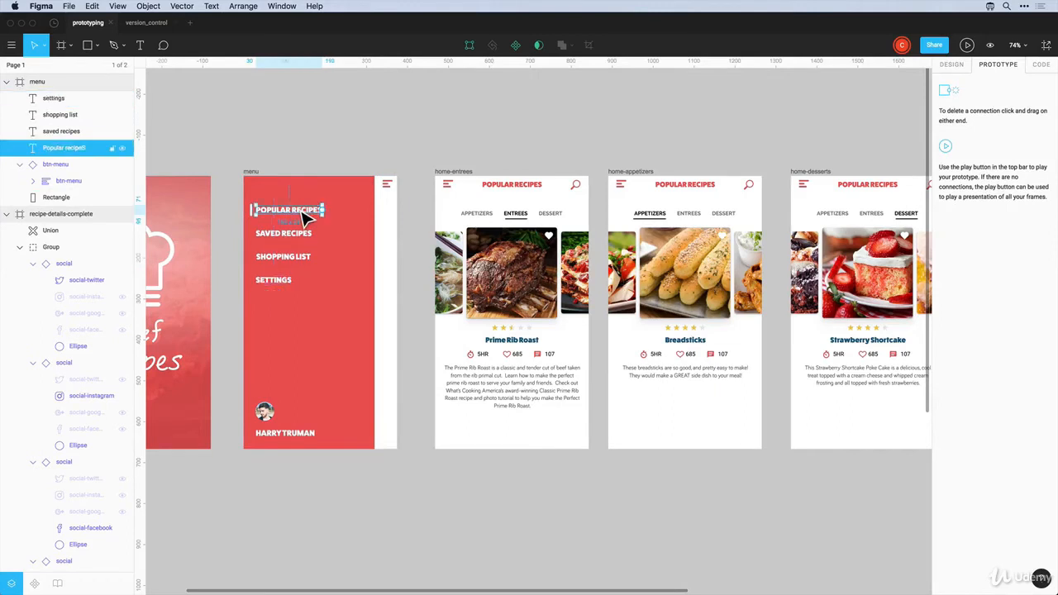
pyautogui.moveTo(325, 210); pyautogui.dragTo(488, 225)
pyautogui.scroll(1, 486, 220)
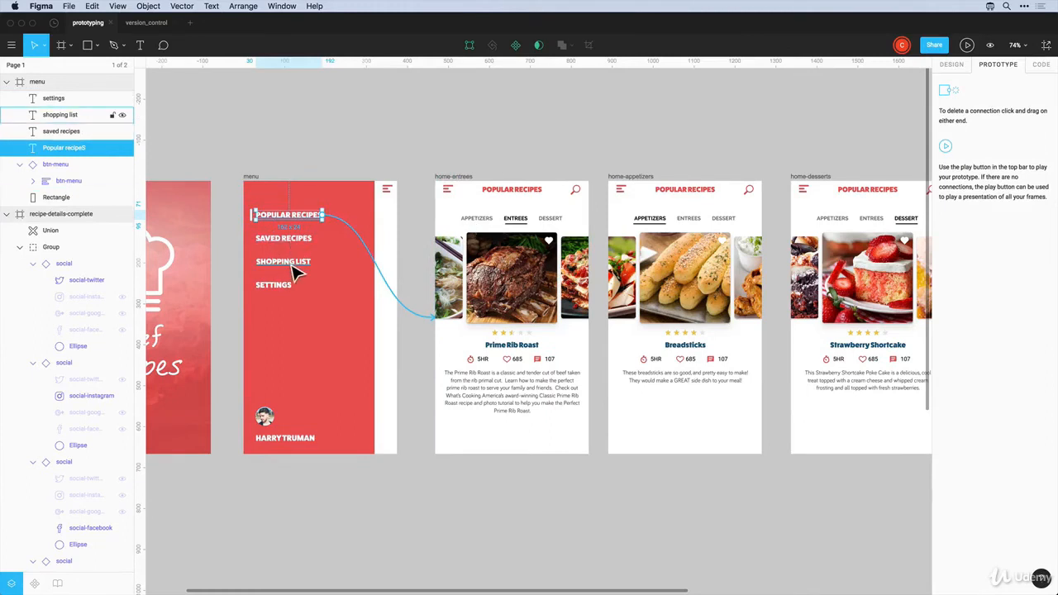
pyautogui.press('Escape')
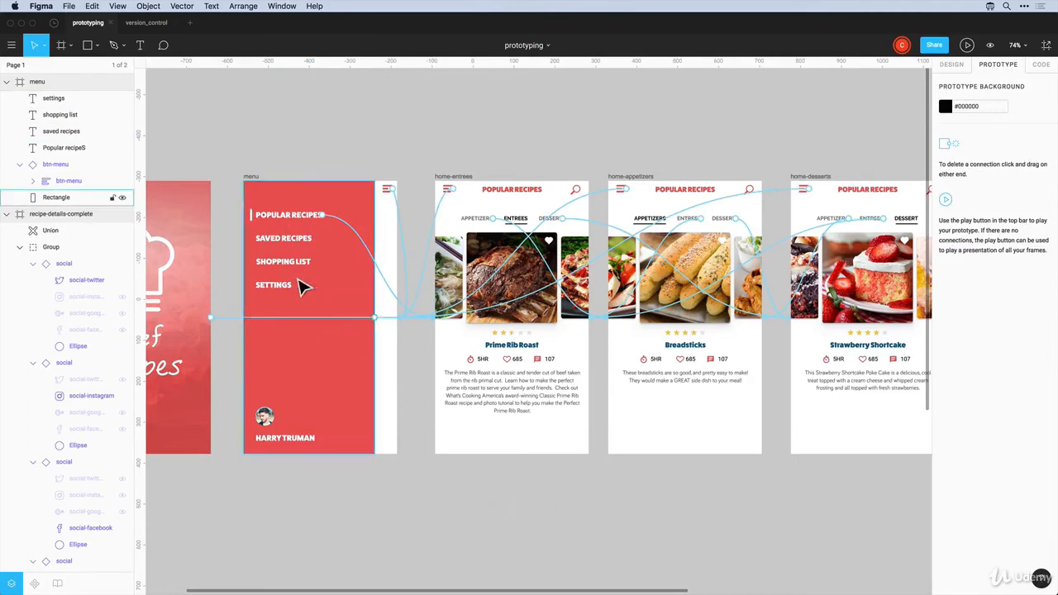
pyautogui.click(299, 242)
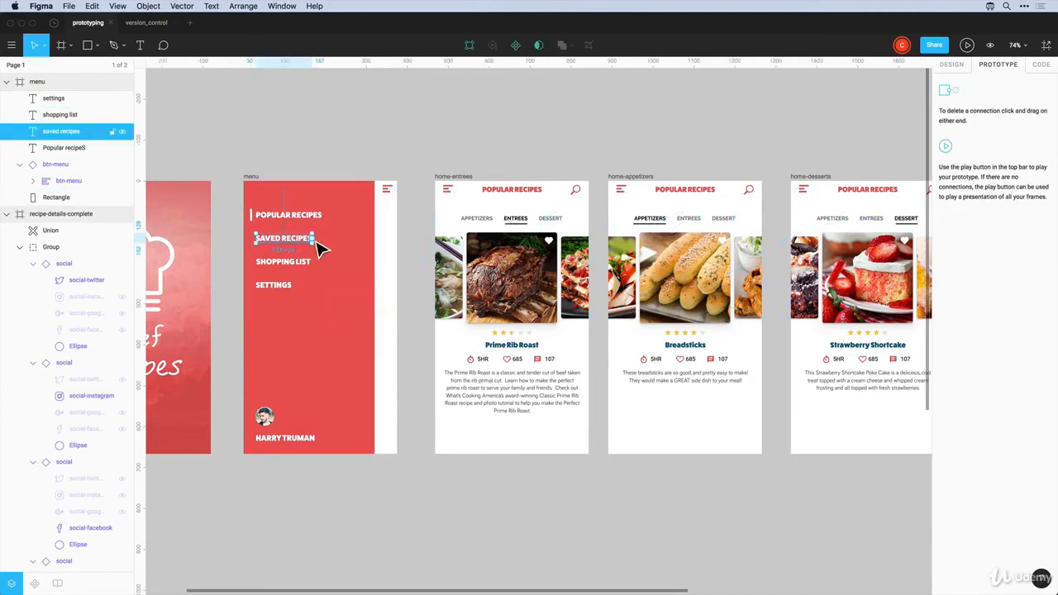
pyautogui.moveTo(315, 239); pyautogui.dragTo(496, 511)
pyautogui.click(355, 163)
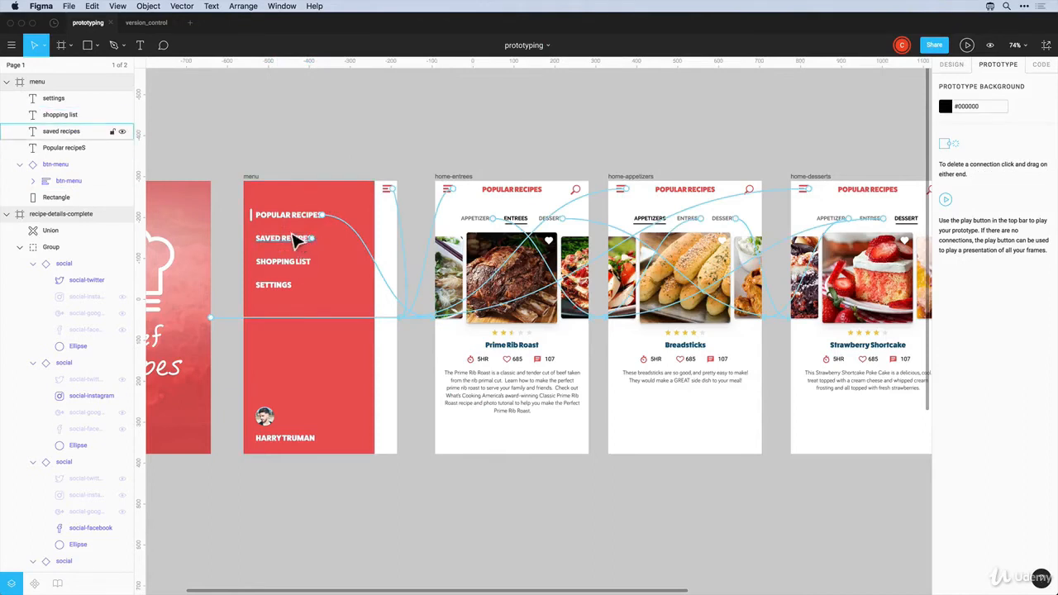
# Redirect the connection of the menu frame's menu button to the home-entrees frame
pyautogui.click(396, 193)
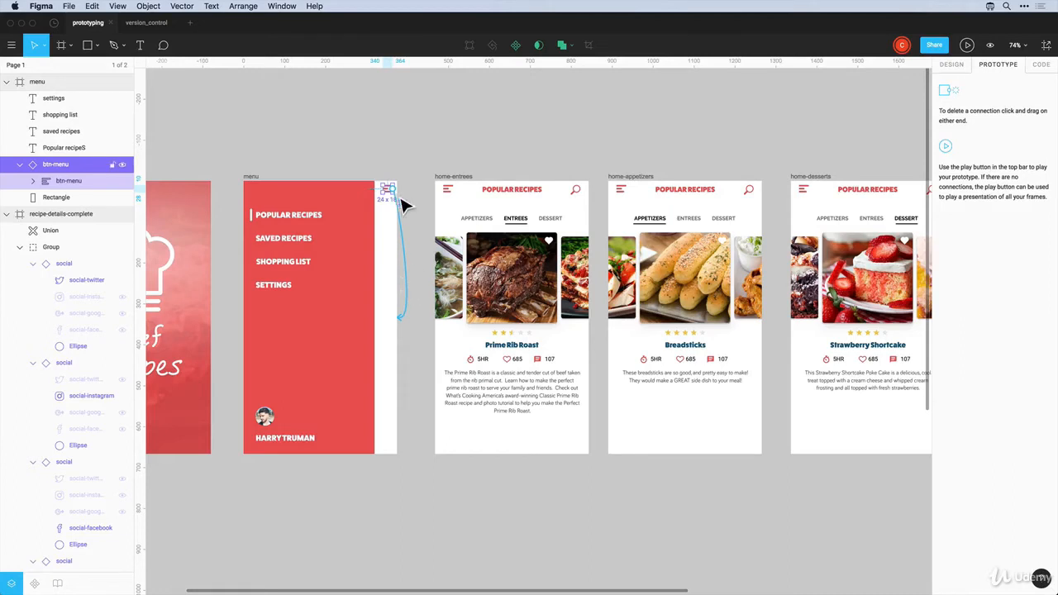
pyautogui.moveTo(405, 205); pyautogui.dragTo(522, 213)
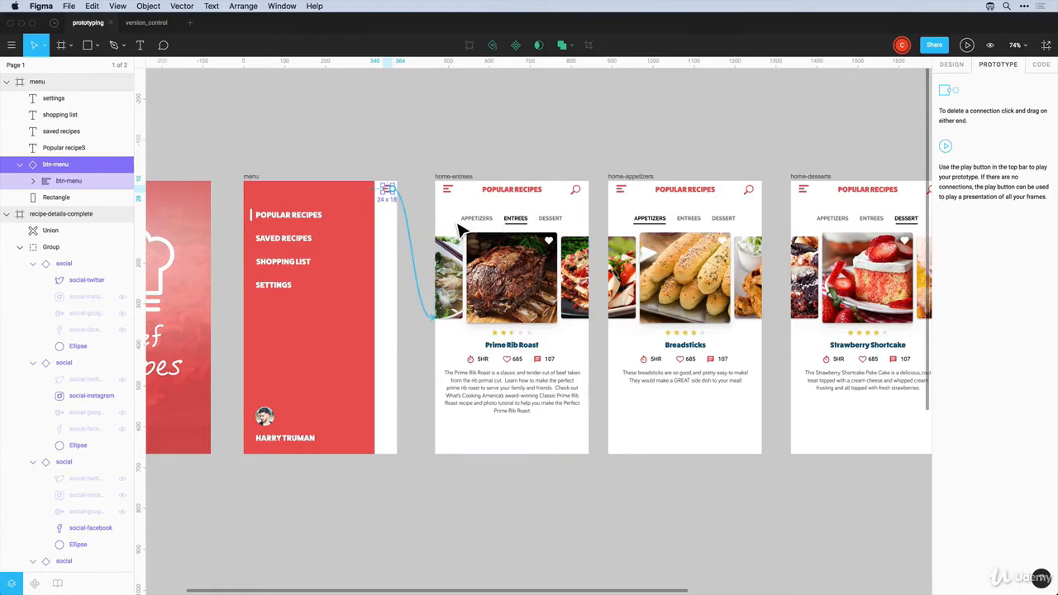
# Link both the roast photo and the Prime Rib Roast title on home-entrees to the recipe-details frame
pyautogui.click(533, 287)
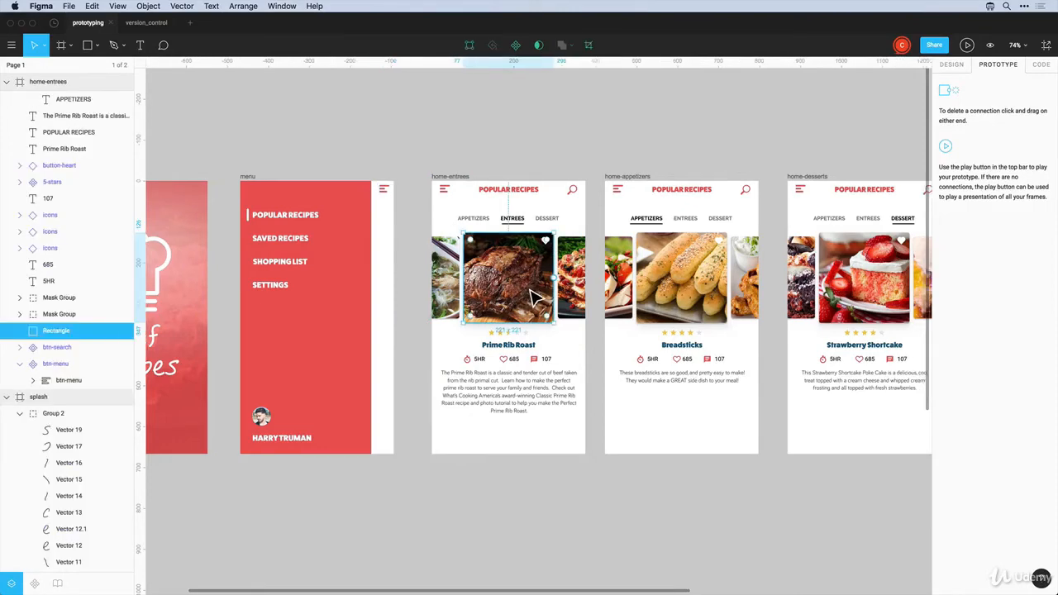
pyautogui.hscroll(5, 496, 288)
pyautogui.moveTo(406, 273); pyautogui.dragTo(872, 225)
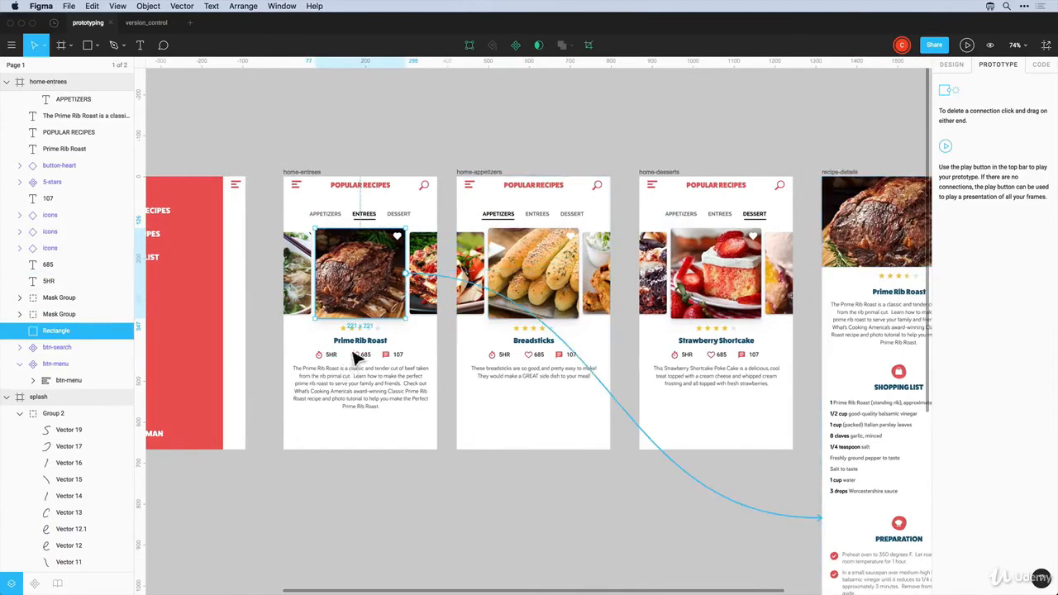
pyautogui.click(358, 341)
pyautogui.moveTo(388, 340); pyautogui.dragTo(822, 519)
# Link the icon of the last preparation step on recipe-details to the recipe-details-complete frame
pyautogui.hscroll(6, 702, 305)
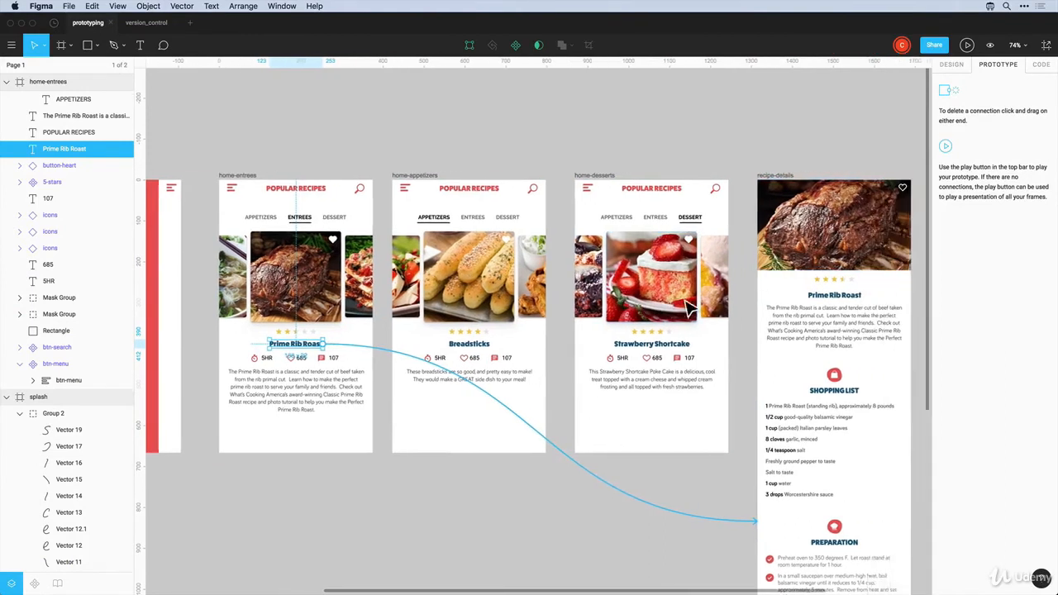
pyautogui.scroll(-2, 687, 308)
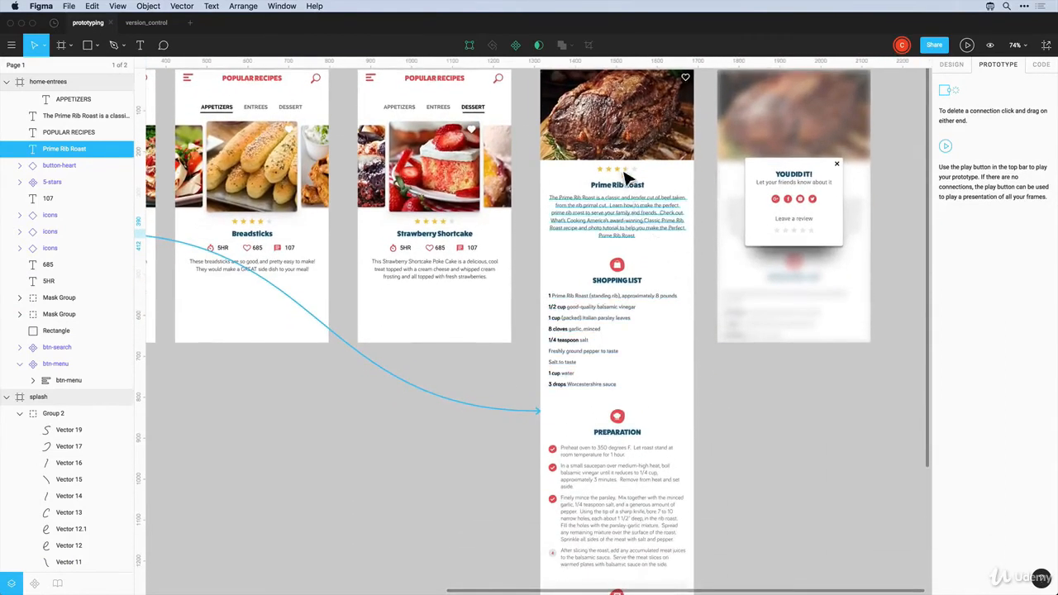
pyautogui.scroll(-2, 612, 248)
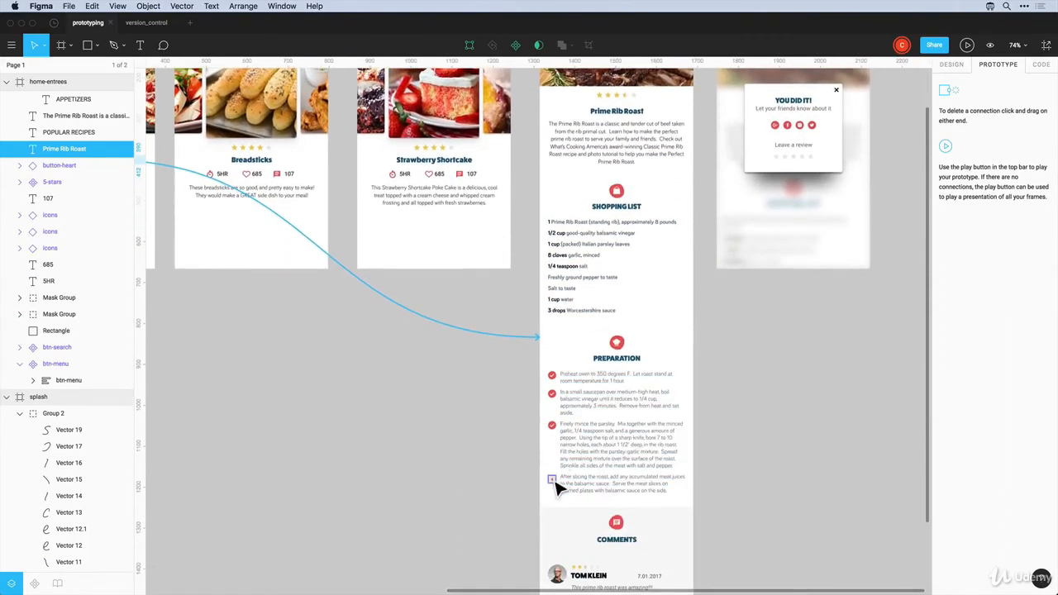
pyautogui.click(557, 488)
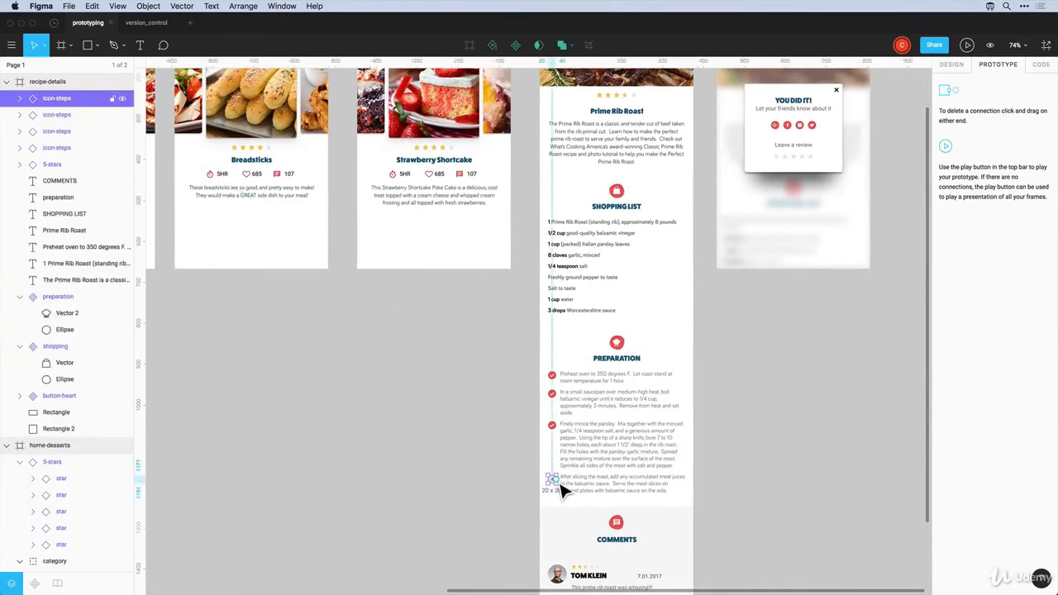
pyautogui.moveTo(576, 489); pyautogui.dragTo(828, 161)
# Link the popup's close icon and the whole recipe-details-complete frame back to the recipe-details frame
pyautogui.scroll(3, 822, 170)
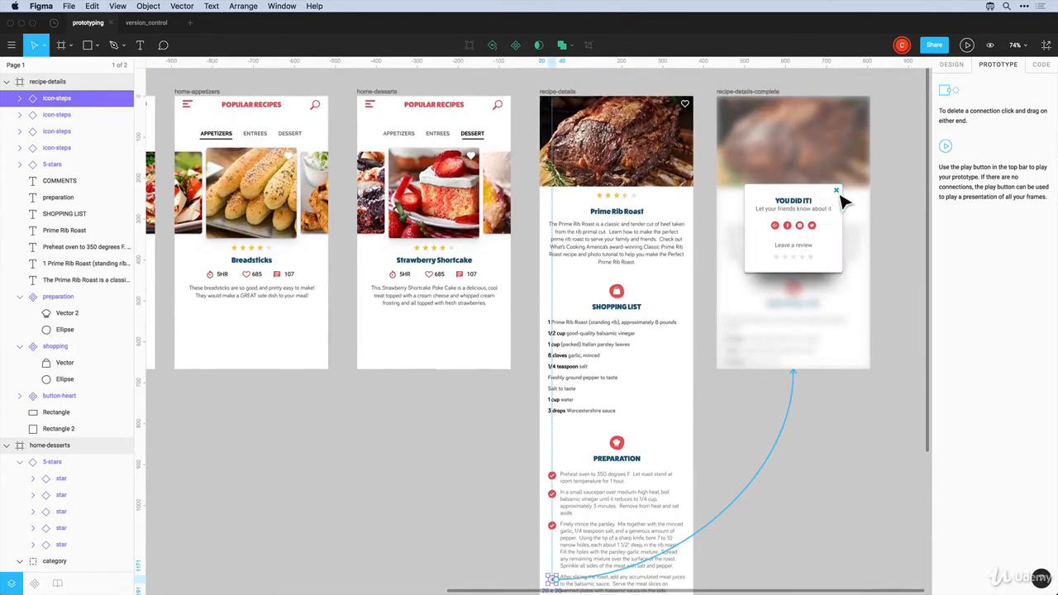
pyautogui.click(840, 196)
pyautogui.moveTo(838, 192); pyautogui.dragTo(642, 218)
pyautogui.press('Escape')
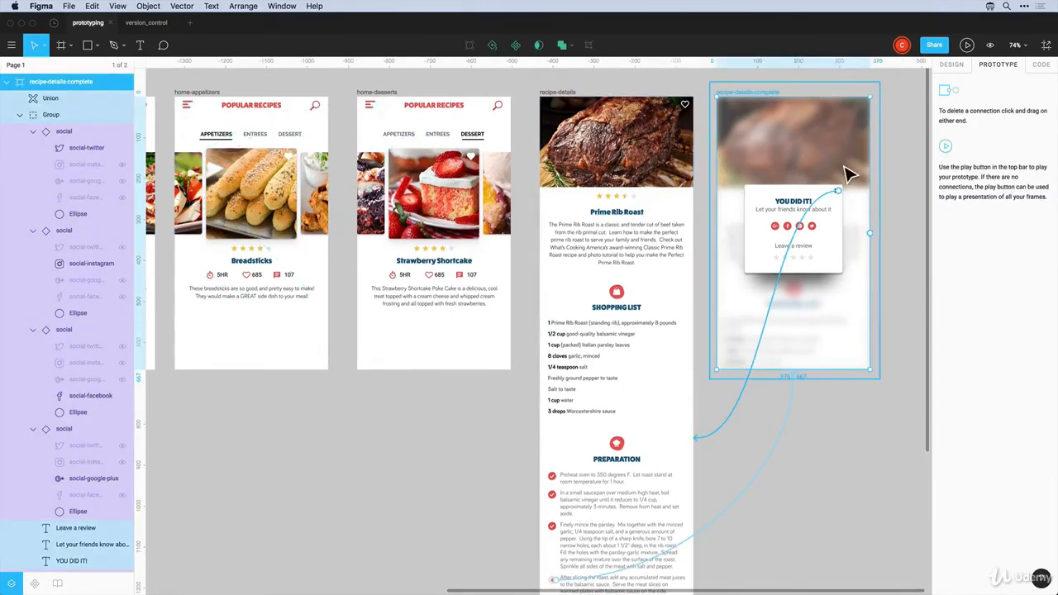
pyautogui.click(860, 194)
pyautogui.press('Escape')
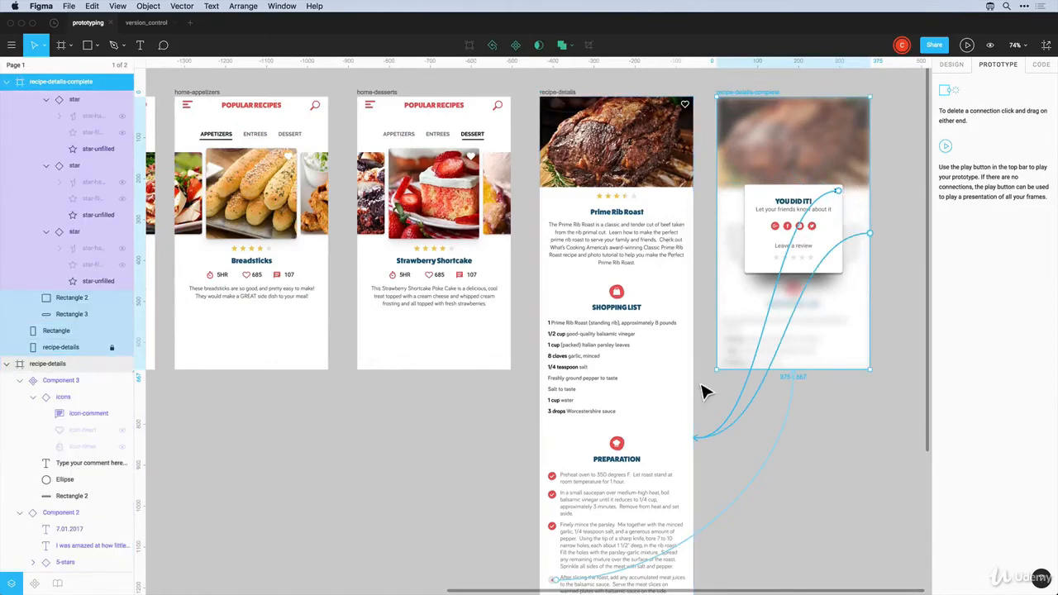
pyautogui.click(798, 494)
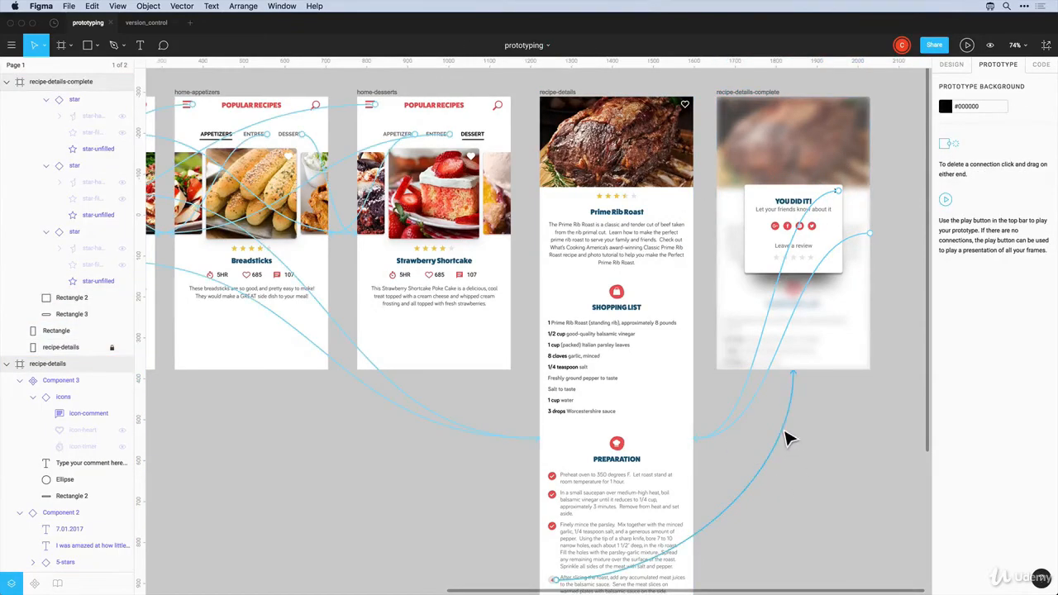
# Present the prototype from the splash screen and advance to the entrees screen
pyautogui.hscroll(-10, 788, 438)
pyautogui.scroll(2, 788, 438)
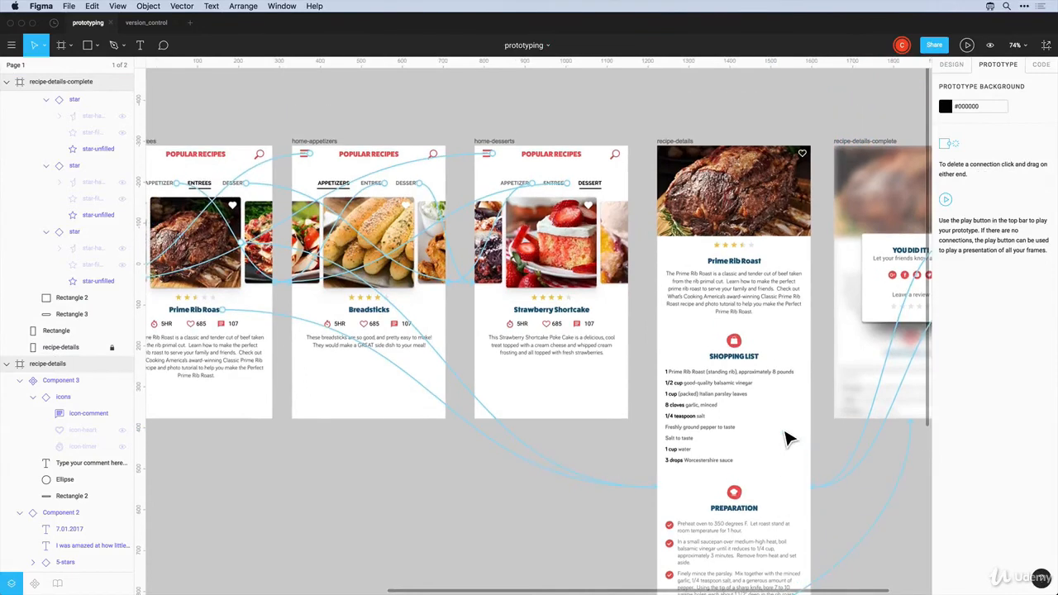
pyautogui.hscroll(-12, 787, 438)
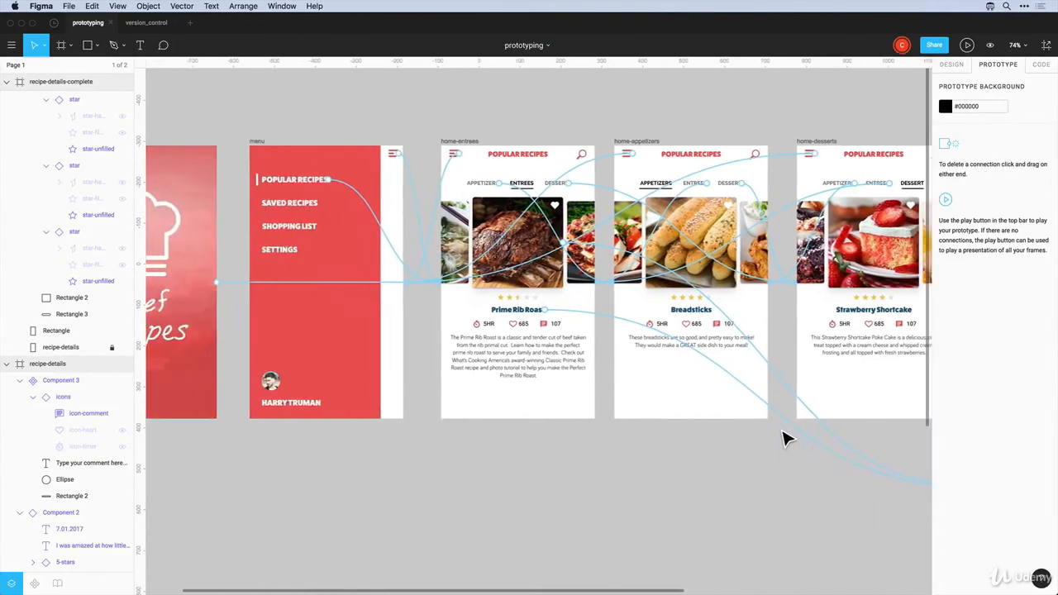
pyautogui.hscroll(-3, 785, 438)
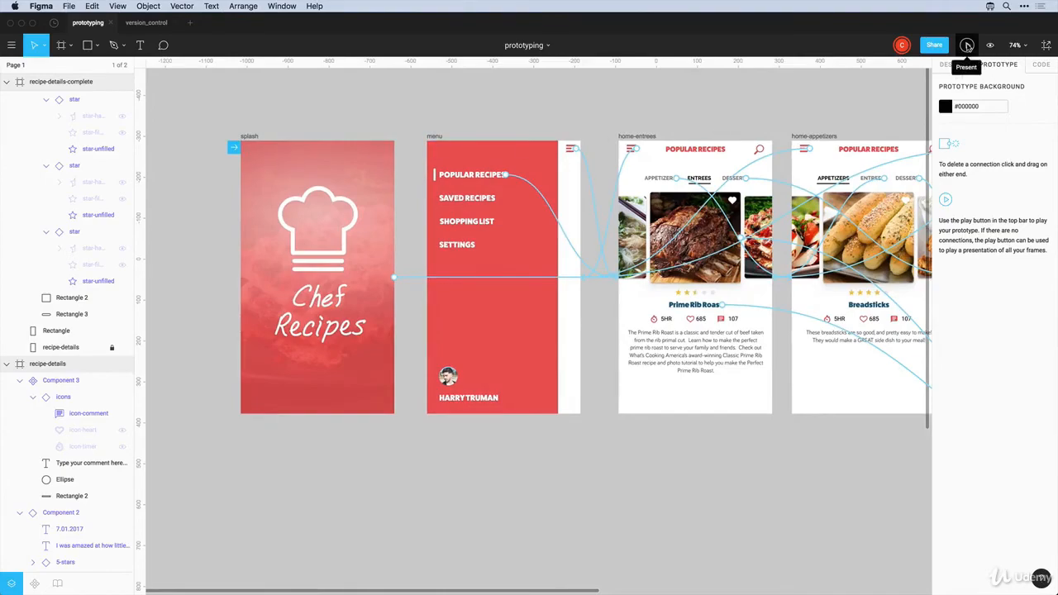
pyautogui.click(967, 46)
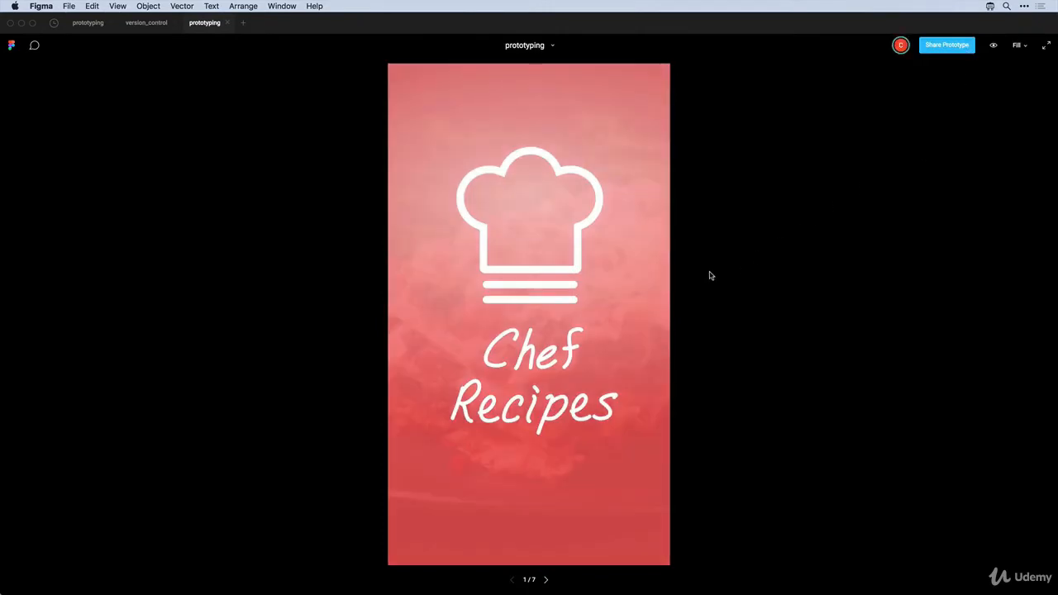
pyautogui.click(576, 316)
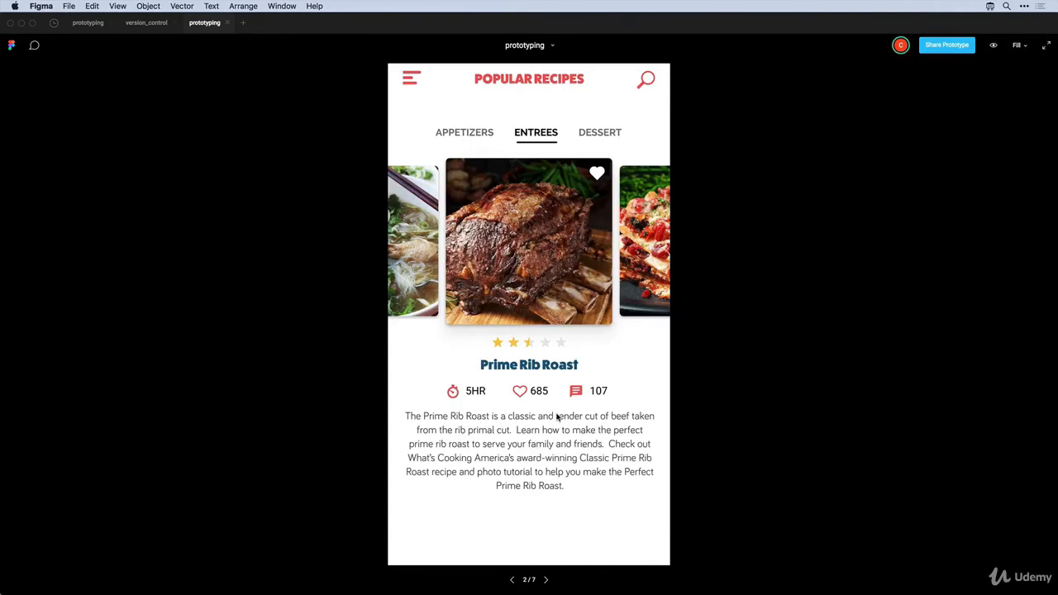
# Test opening and closing the menu with its menu buttons, and return to entrees through POPULAR RECIPES
pyautogui.click(409, 81)
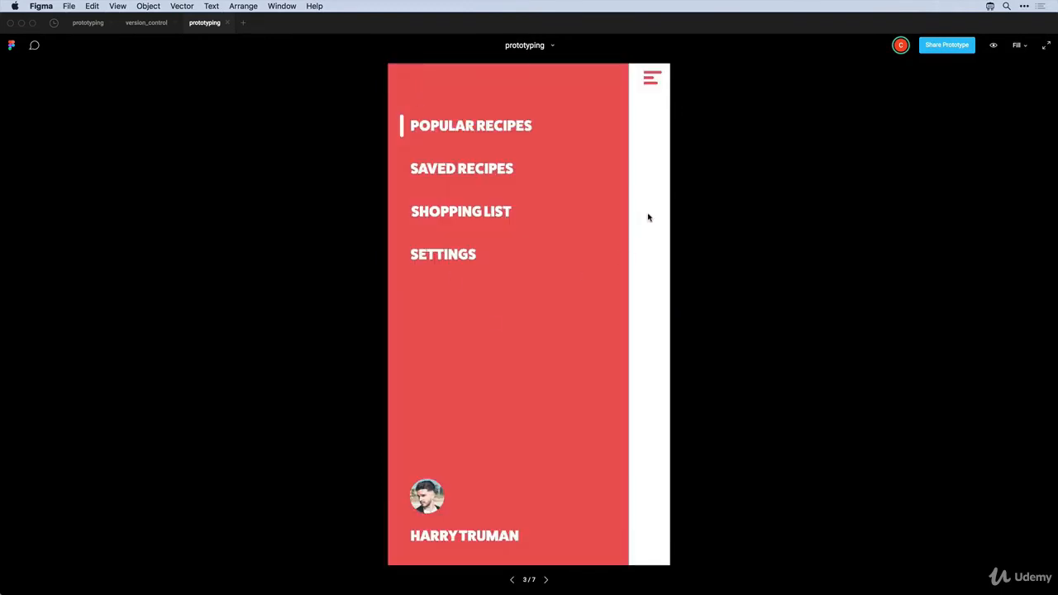
pyautogui.click(649, 85)
pyautogui.click(419, 86)
pyautogui.click(651, 84)
pyautogui.click(407, 82)
pyautogui.click(440, 130)
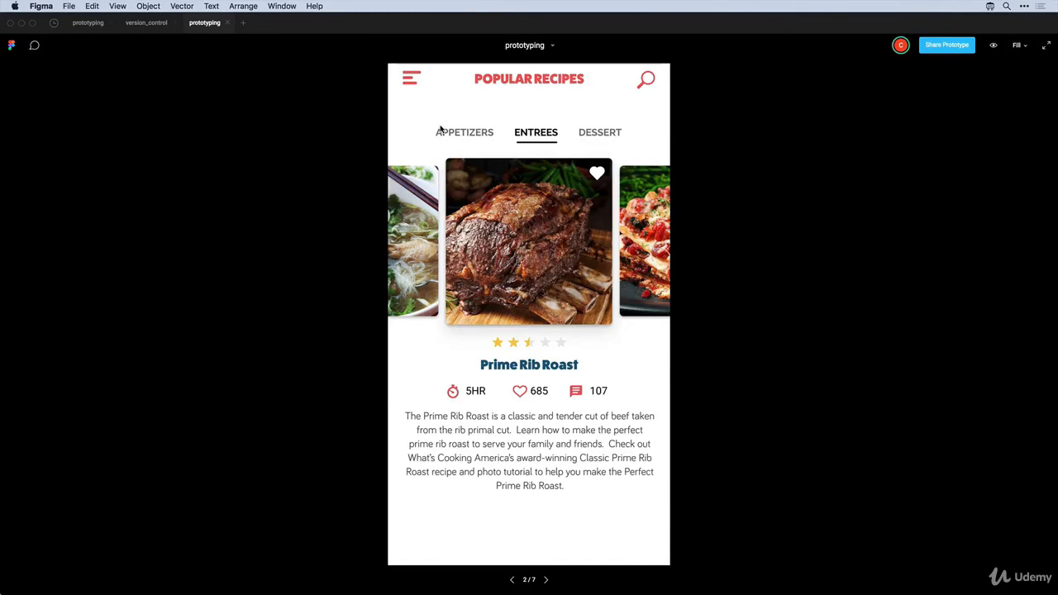
# Test the APPETIZERS, ENTREES and DESSERT category links by switching repeatedly between the three screens
pyautogui.click(454, 136)
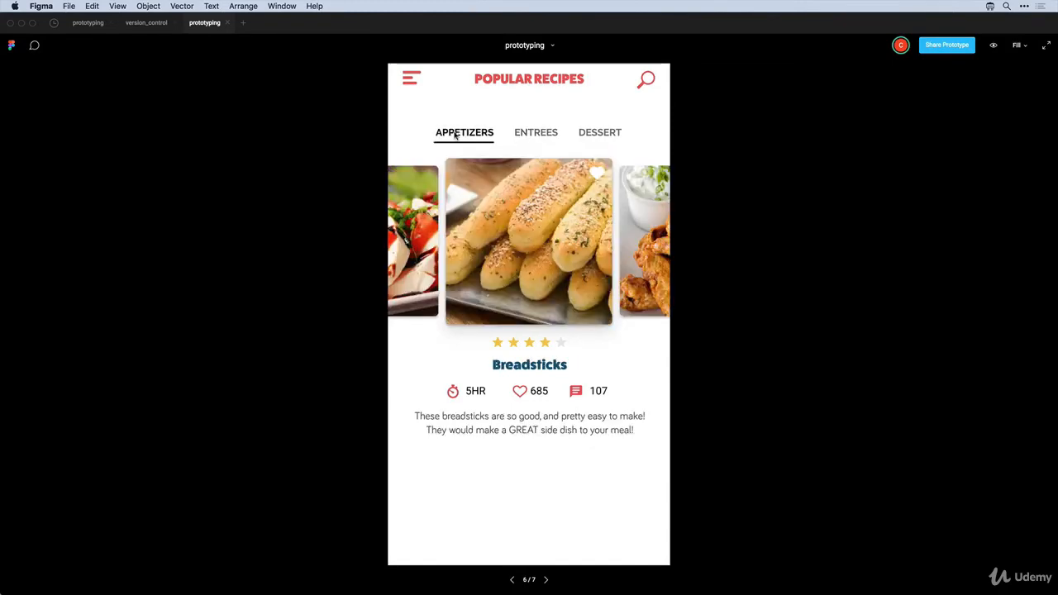
pyautogui.click(525, 136)
pyautogui.click(590, 136)
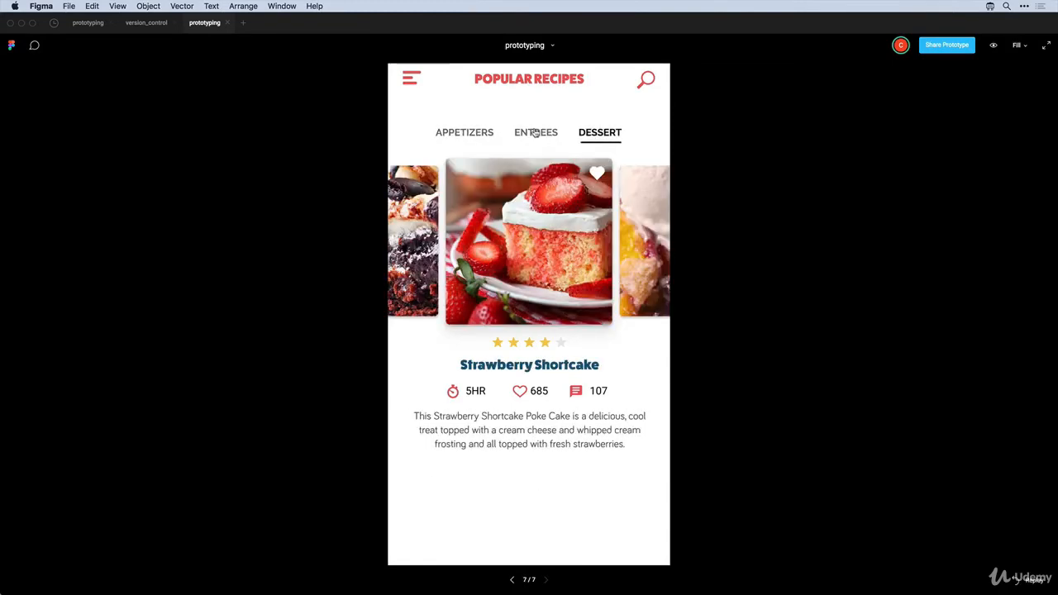
pyautogui.click(534, 134)
pyautogui.click(465, 134)
pyautogui.click(533, 134)
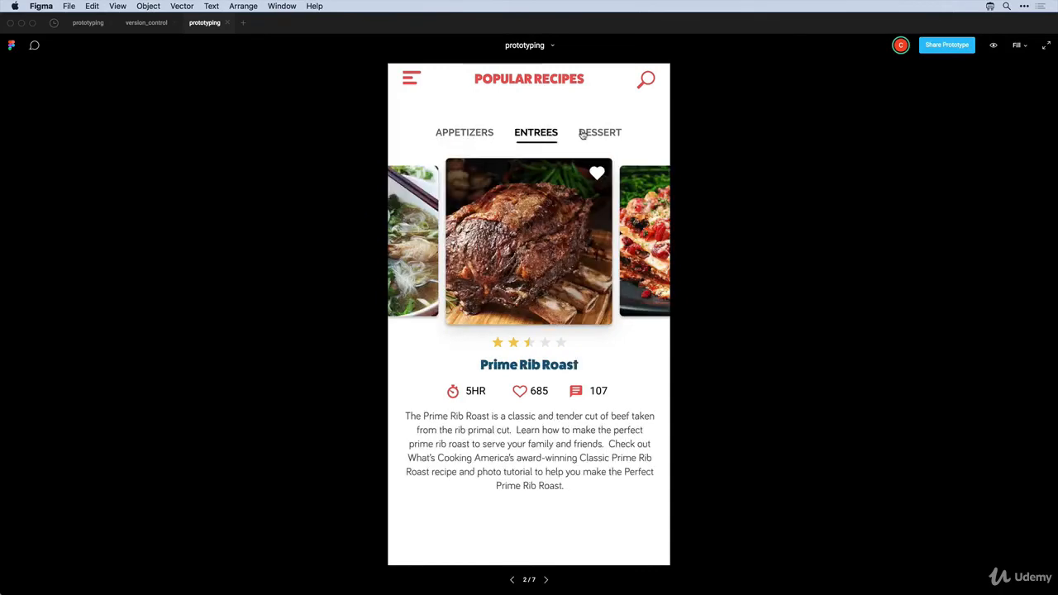
pyautogui.click(590, 135)
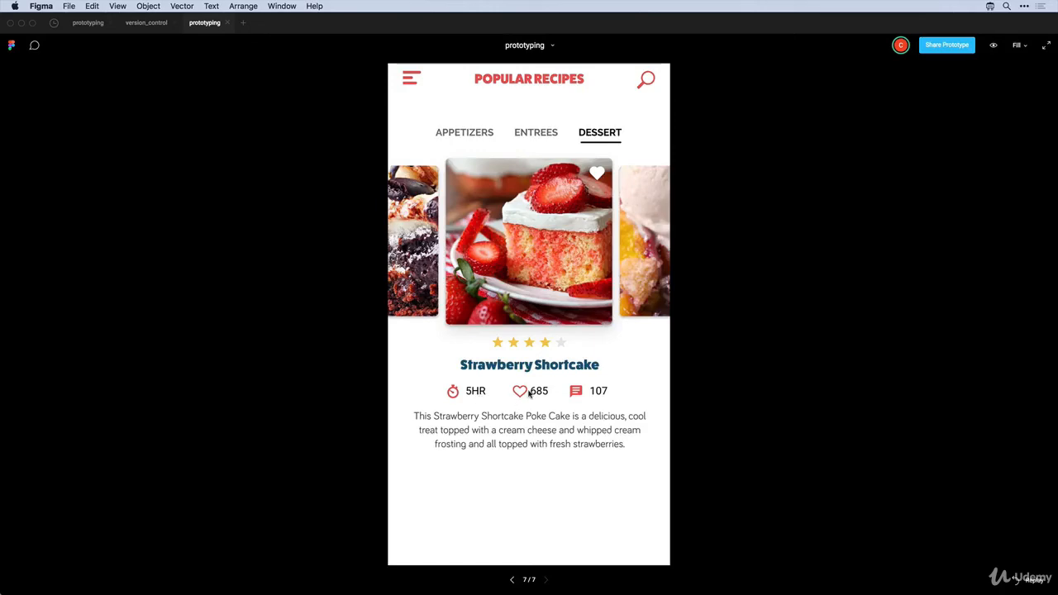
pyautogui.click(514, 138)
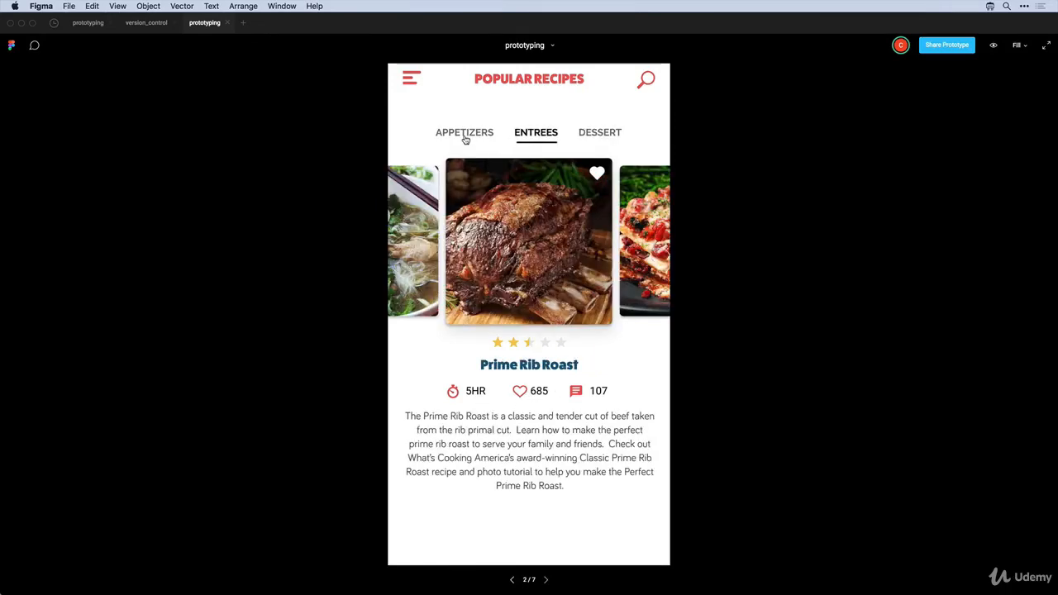
pyautogui.click(464, 137)
pyautogui.click(529, 135)
pyautogui.click(593, 136)
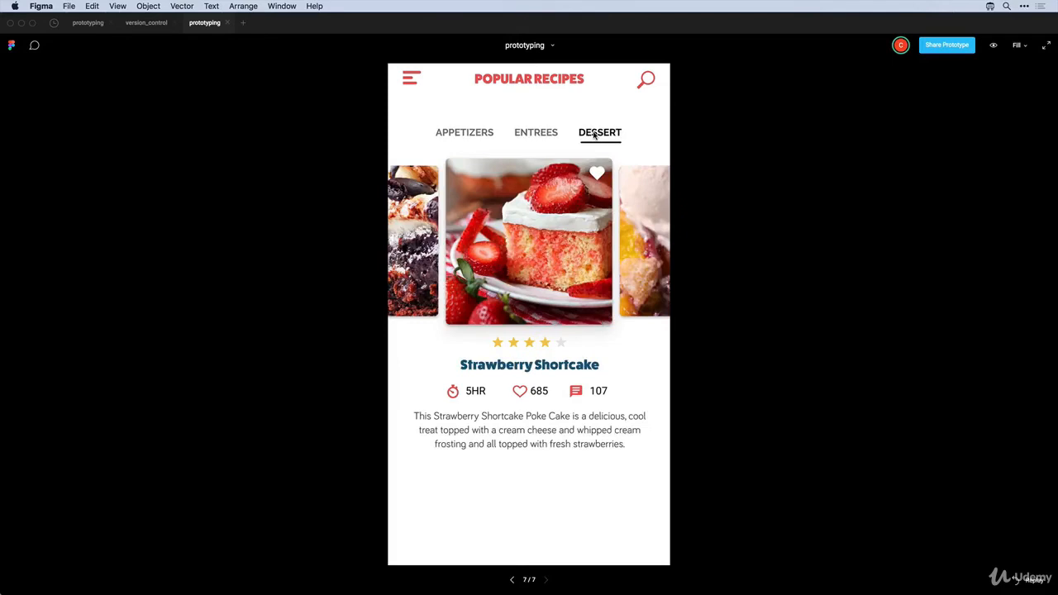
pyautogui.click(545, 228)
pyautogui.click(531, 136)
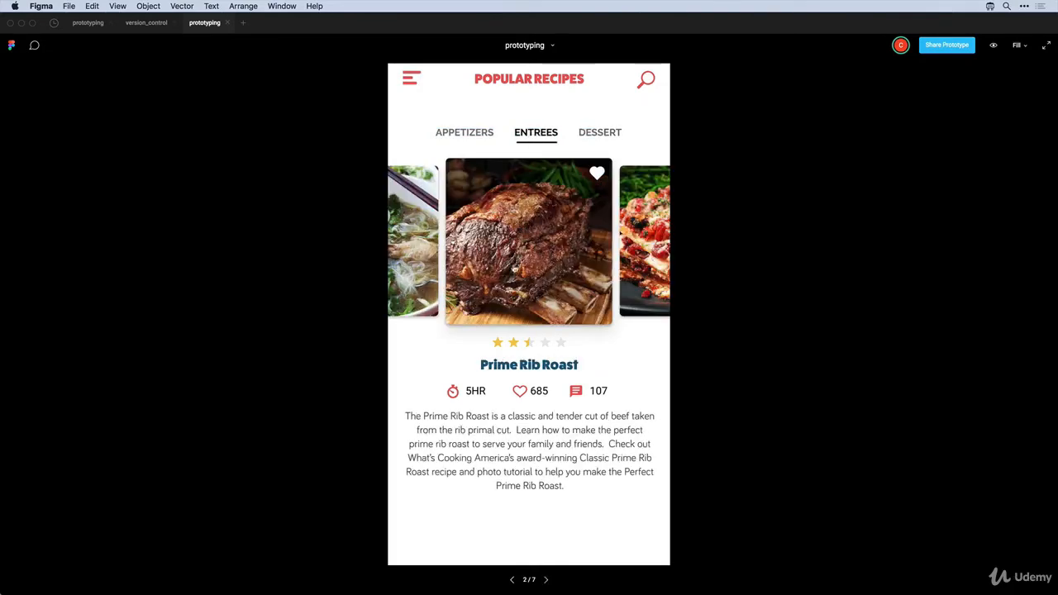
pyautogui.click(467, 131)
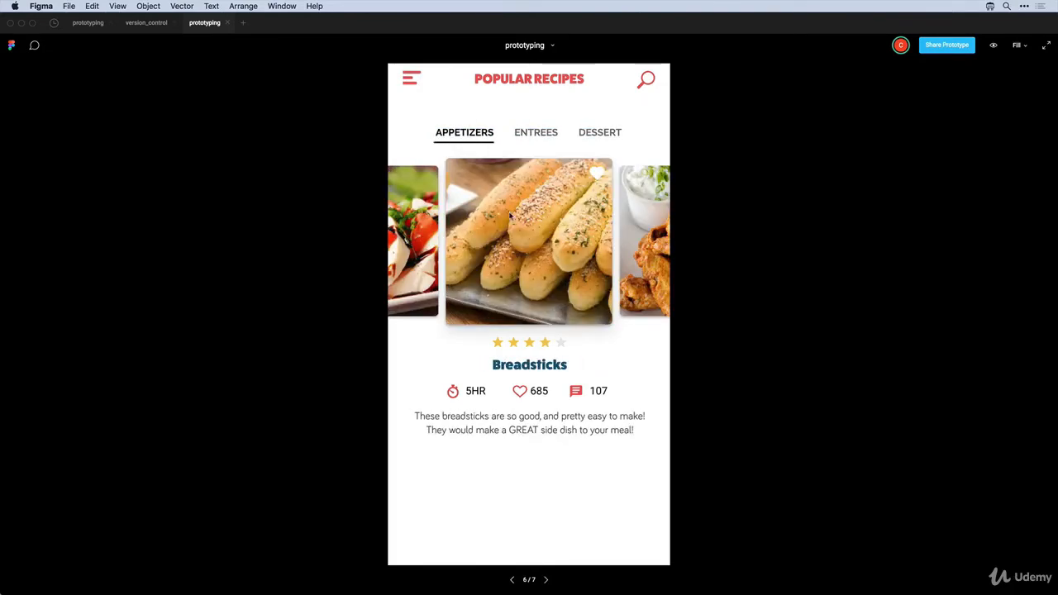
# Go to the entrees screen, open the Prime Rib Roast details and set the presentation to display at 100%
pyautogui.click(533, 145)
pyautogui.click(523, 270)
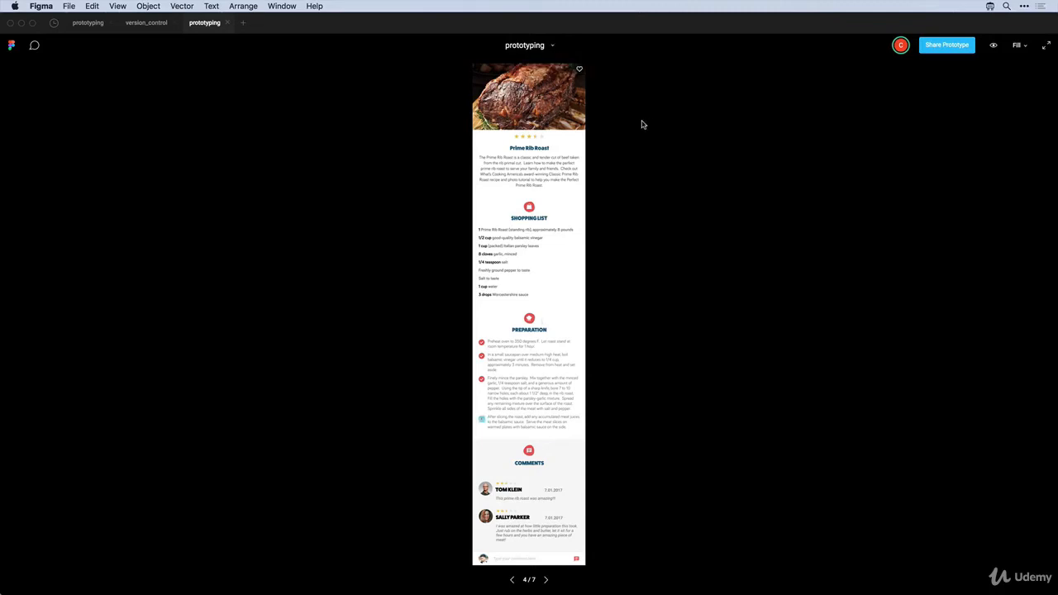
pyautogui.click(1022, 46)
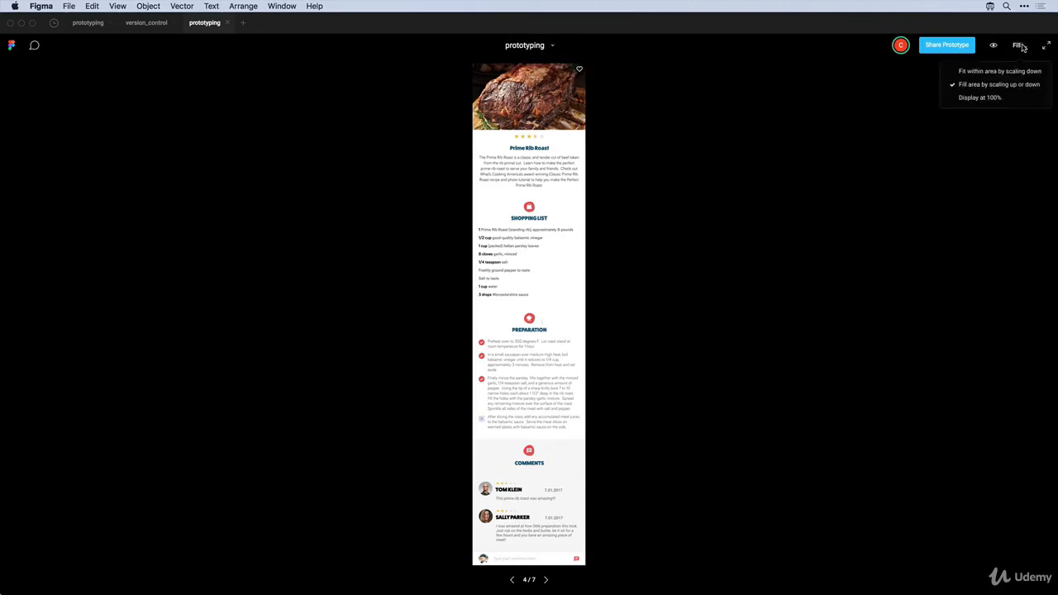
pyautogui.click(983, 98)
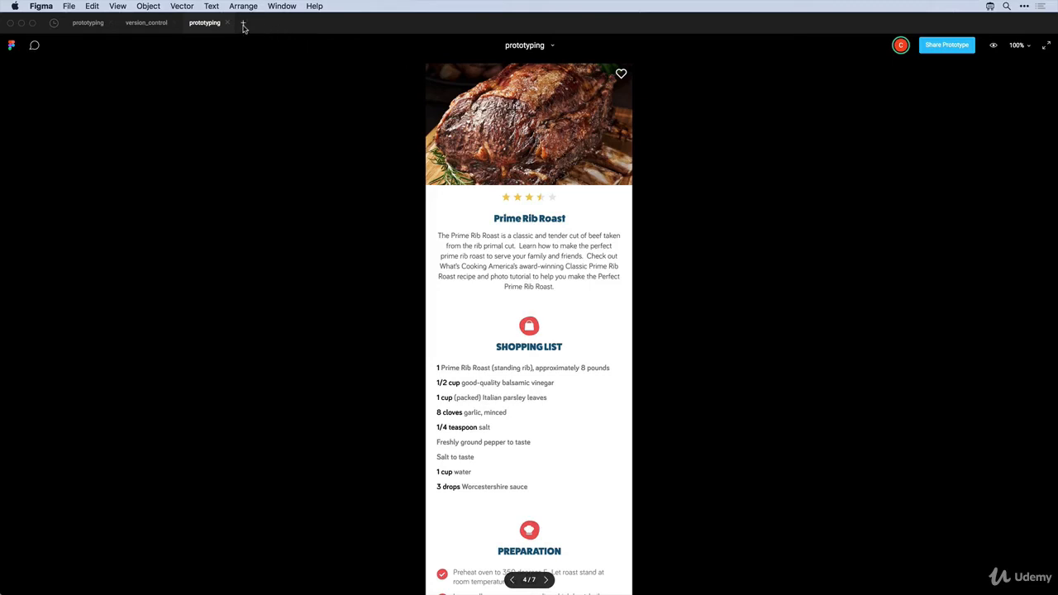
# Back in the design file, copy the popup's close icon onto the top centre of the recipe-details frame's roast image
pyautogui.click(86, 25)
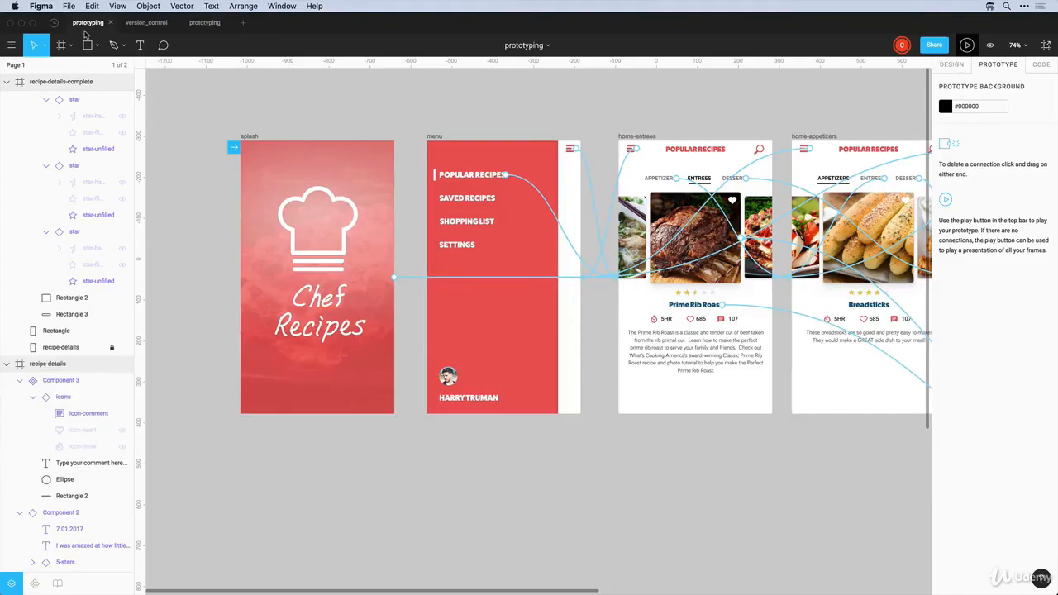
pyautogui.hscroll(10, 508, 126)
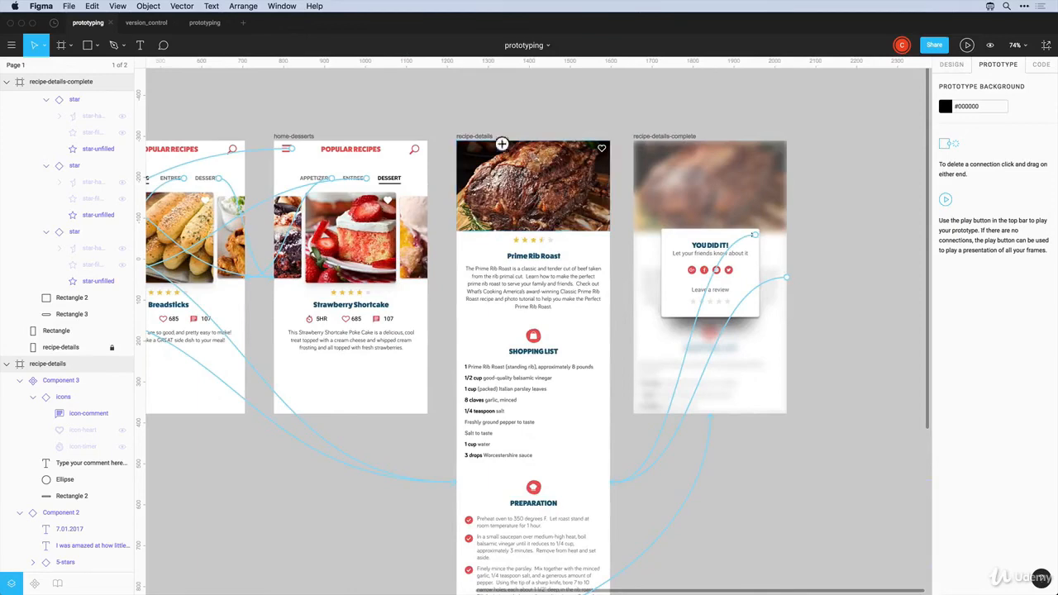
pyautogui.moveTo(439, 124); pyautogui.dragTo(819, 406)
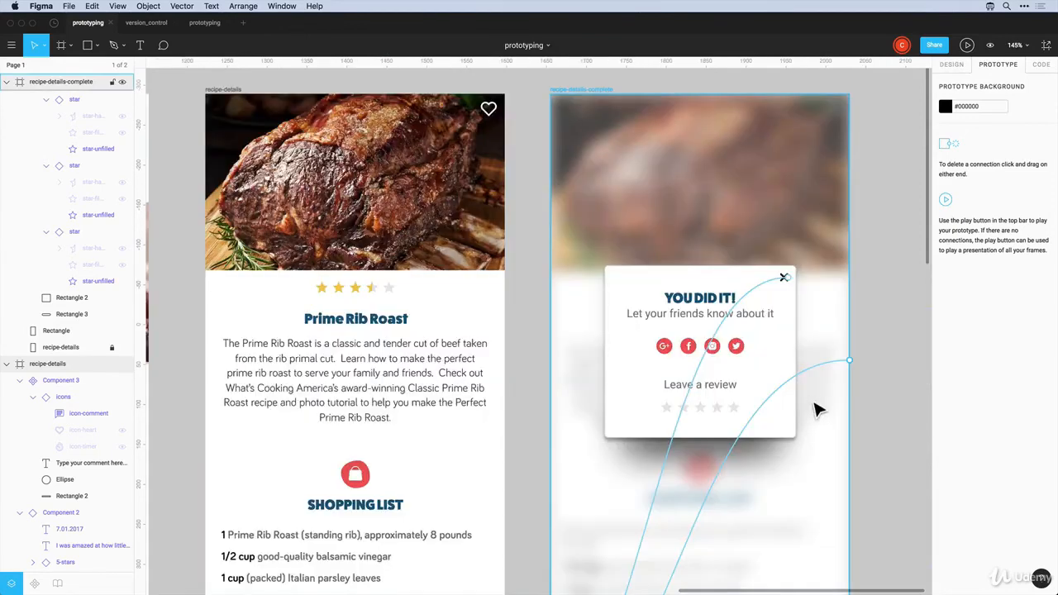
pyautogui.click(950, 64)
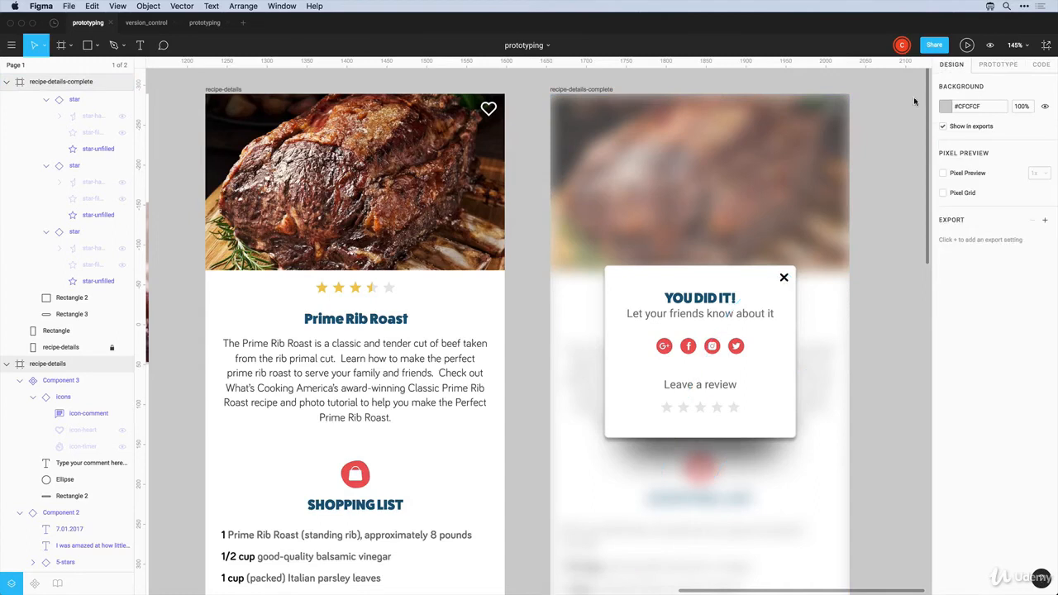
pyautogui.click(788, 282)
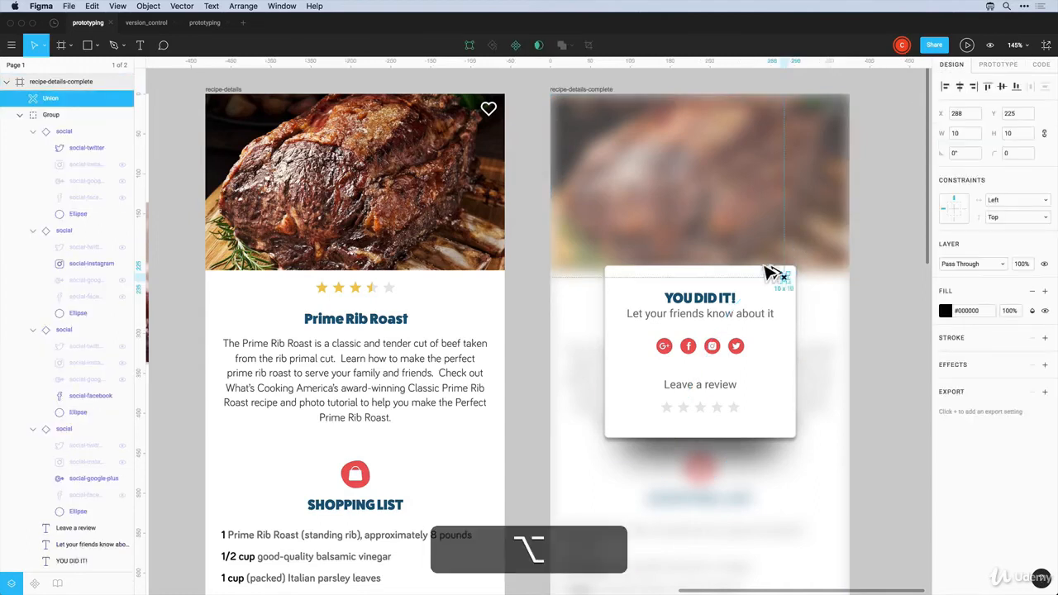
pyautogui.moveTo(783, 278); pyautogui.dragTo(357, 120)
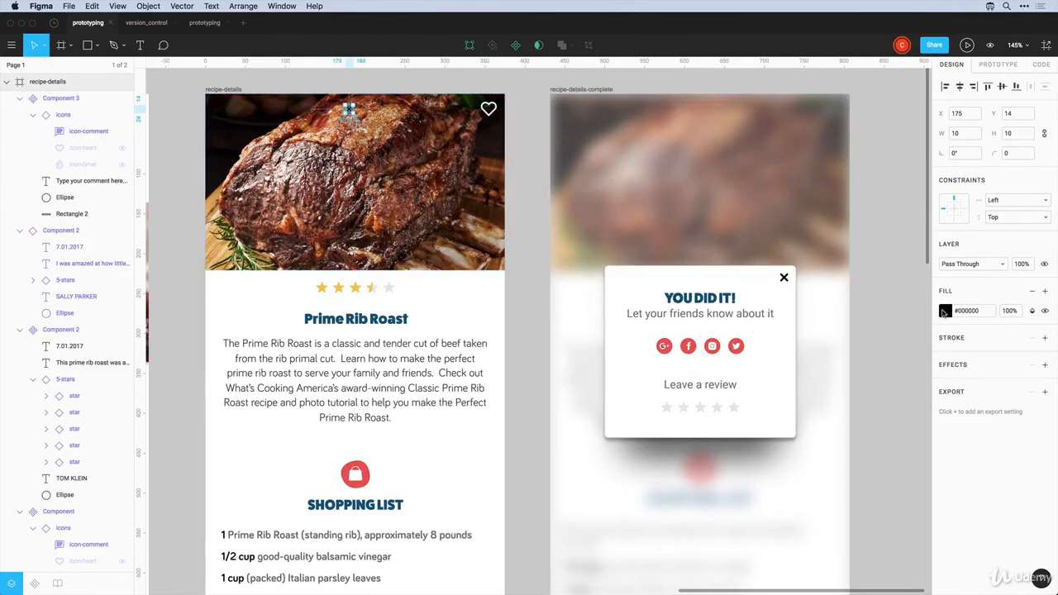
# Fill the copied close icon with white (FFFFFF) and enlarge it to 20 × 20 at the roast image's top centre
pyautogui.click(944, 310)
pyautogui.write('fff')
pyautogui.press('Return')
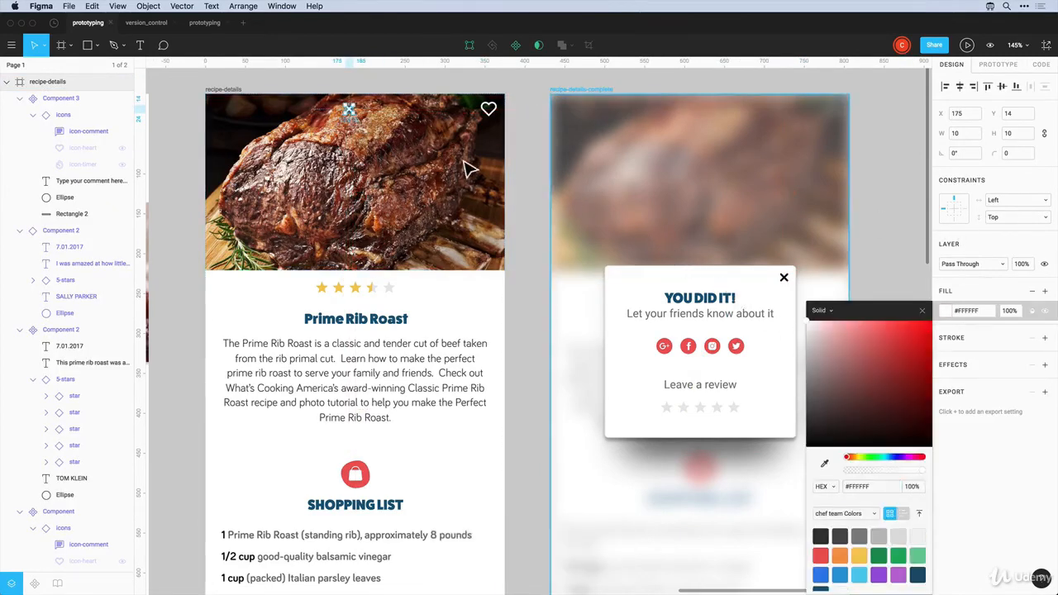
pyautogui.moveTo(360, 120); pyautogui.dragTo(376, 133)
pyautogui.press('Escape')
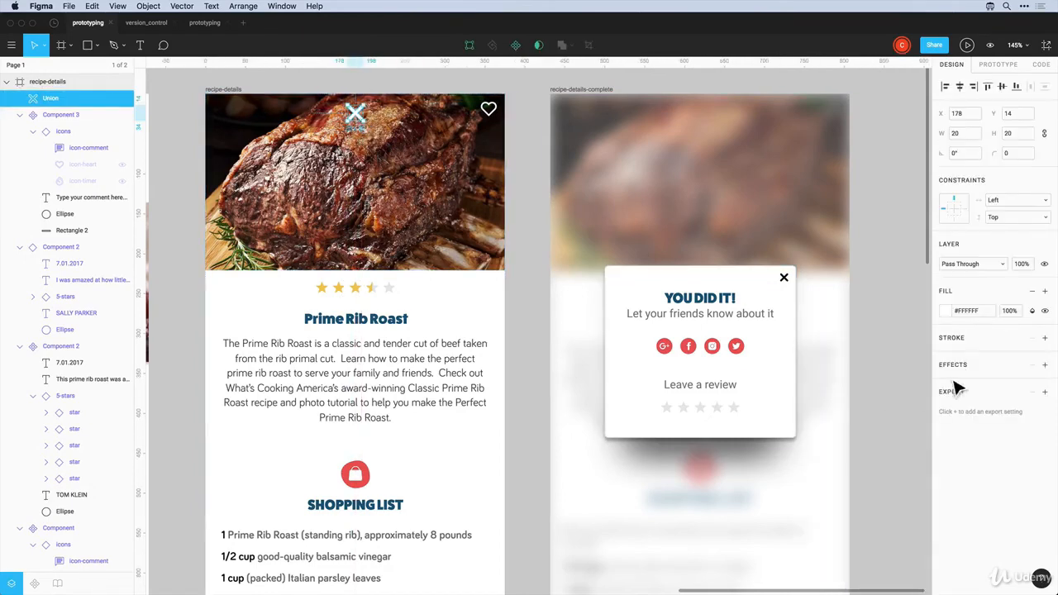
# Add a drop shadow with 50% opacity and Y offset 0 to the white close icon, and check it in the presentation
pyautogui.click(1045, 364)
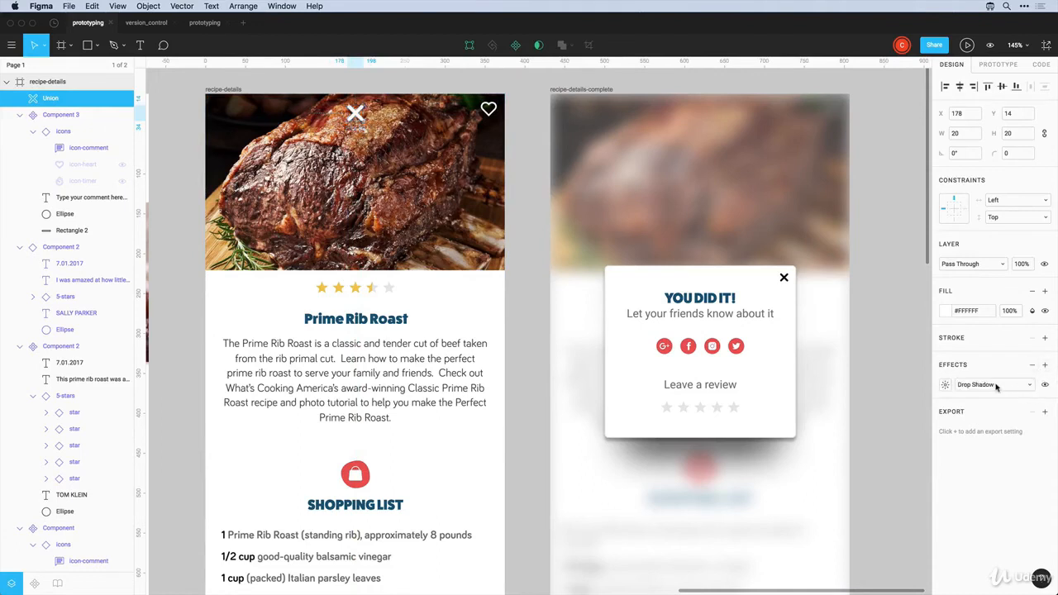
pyautogui.click(945, 385)
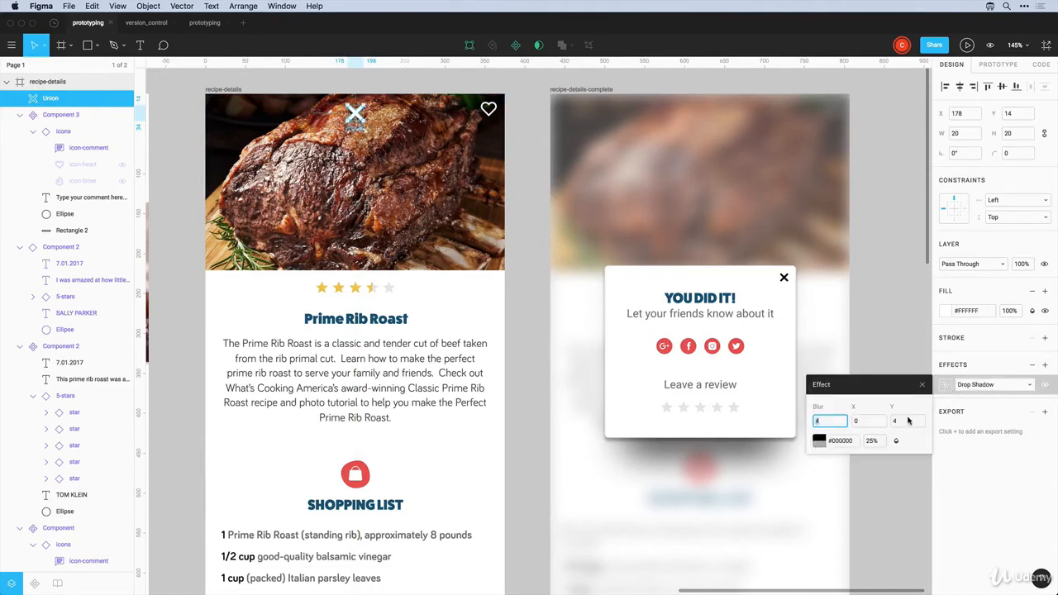
pyautogui.click(871, 441)
pyautogui.press('Return')
pyautogui.click(895, 422)
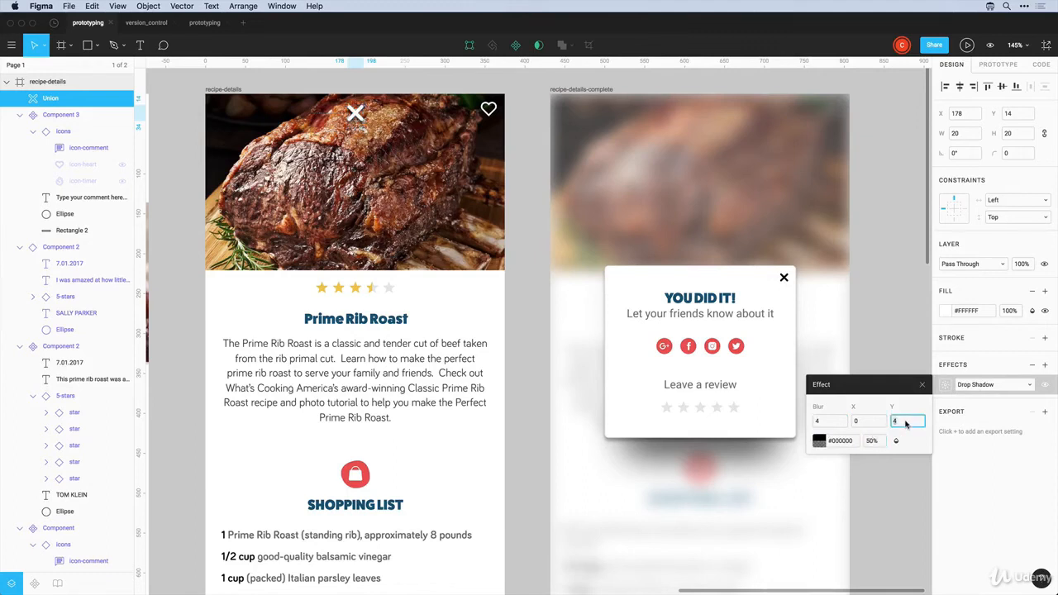
pyautogui.write('0')
pyautogui.press('Return')
pyautogui.click(423, 138)
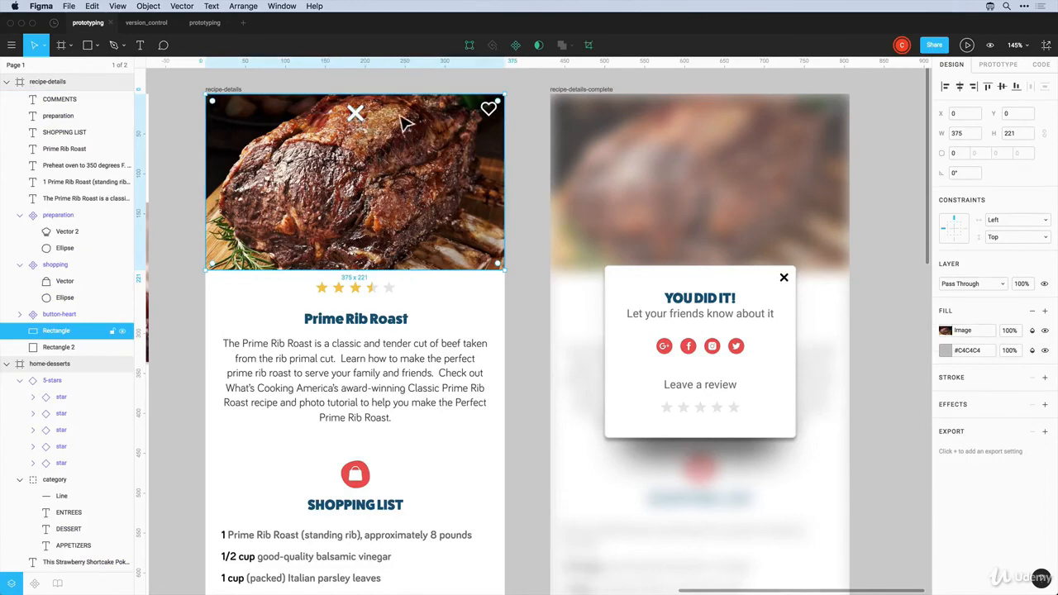
pyautogui.click(355, 116)
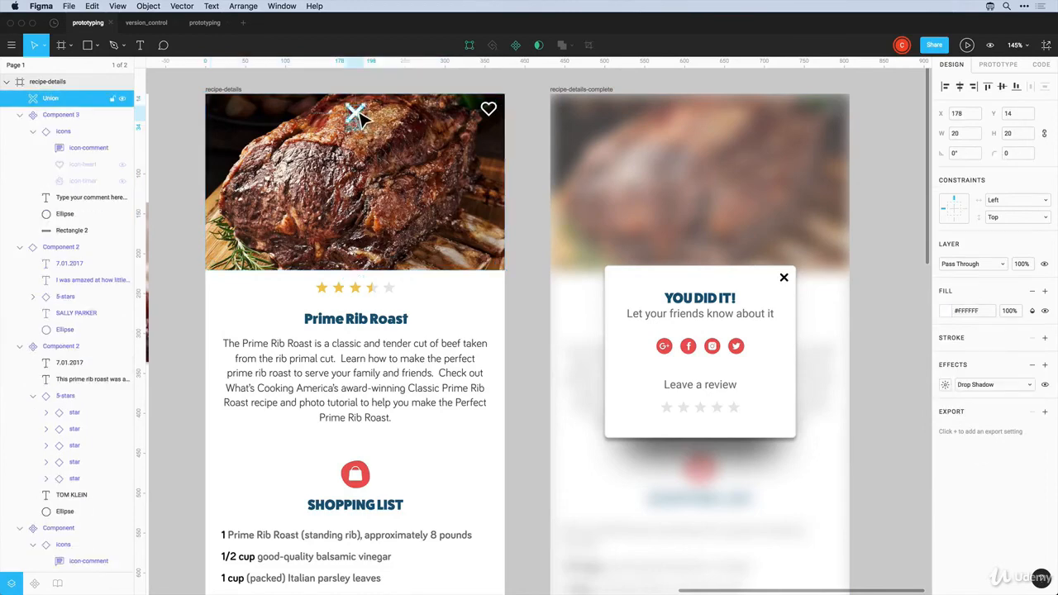
pyautogui.click(207, 25)
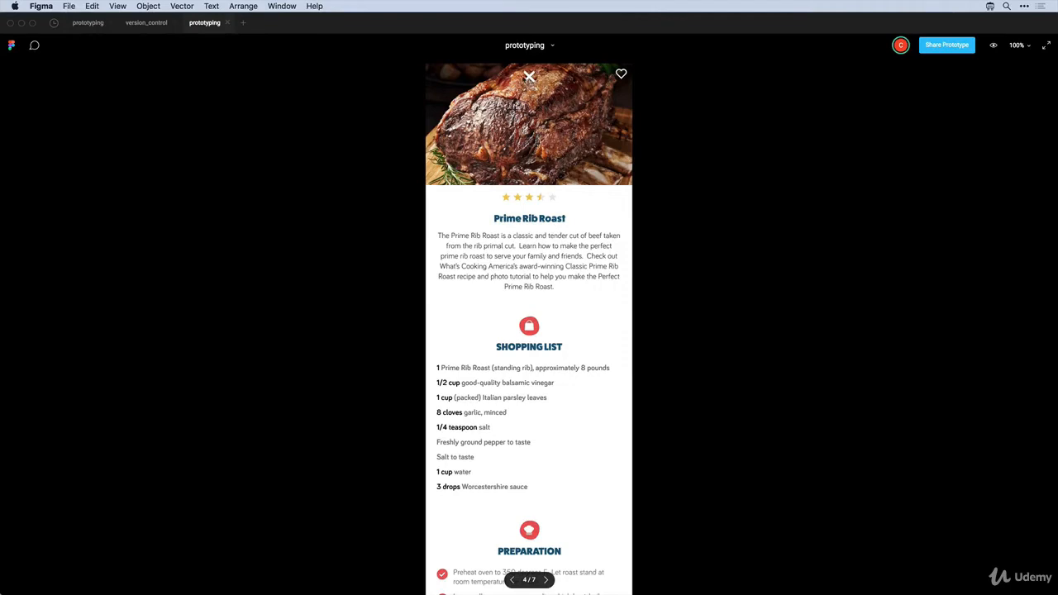
# Link the close icon on the recipe-details frame to the home-entrees frame in the prototype
pyautogui.click(87, 22)
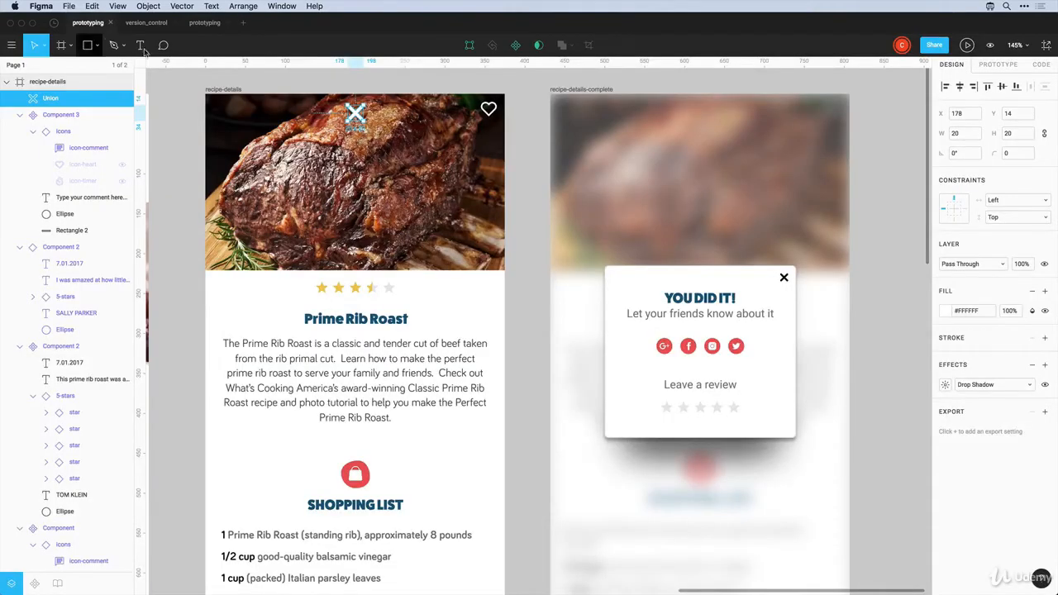
pyautogui.click(1000, 67)
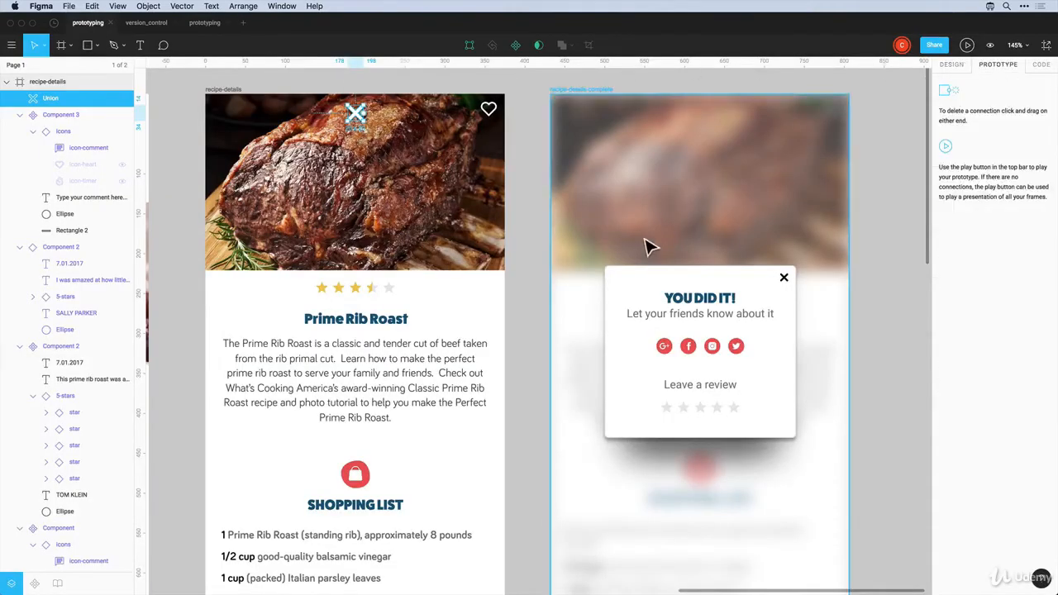
pyautogui.hscroll(-10, 400, 143)
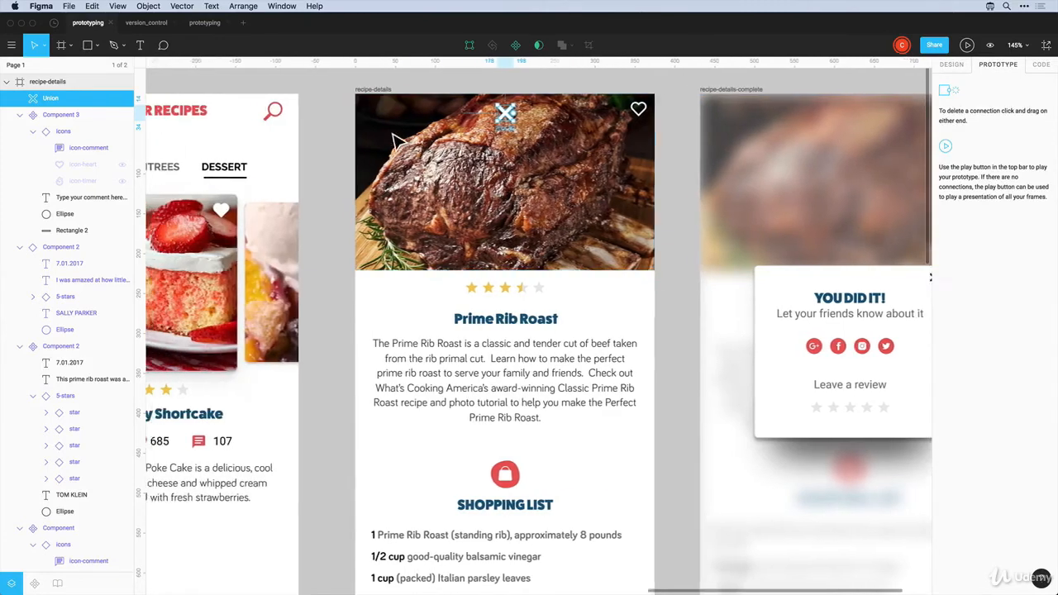
pyautogui.hscroll(-1, 395, 137)
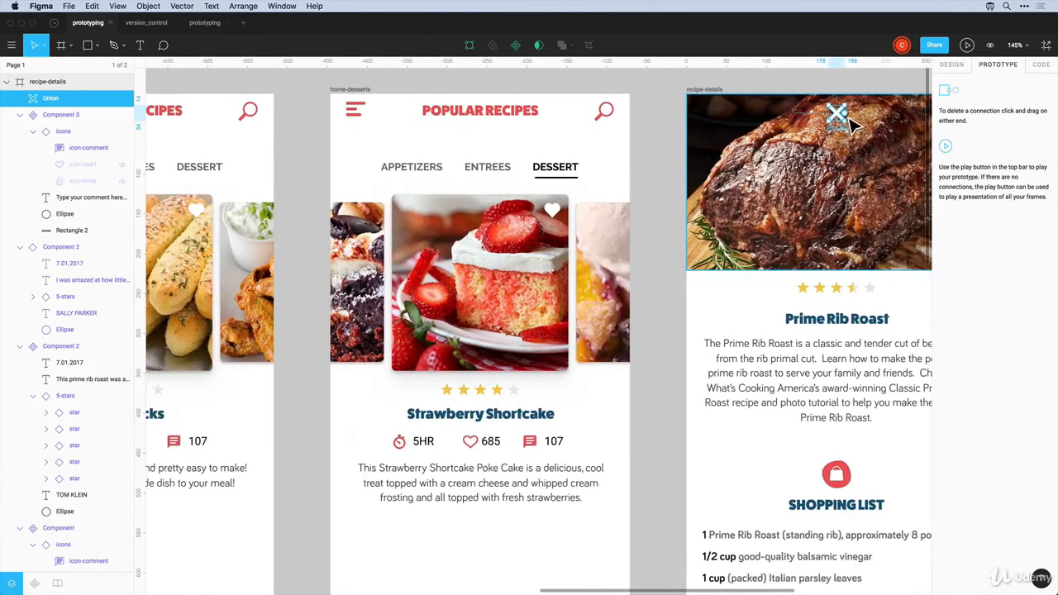
pyautogui.moveTo(847, 115); pyautogui.dragTo(342, 157)
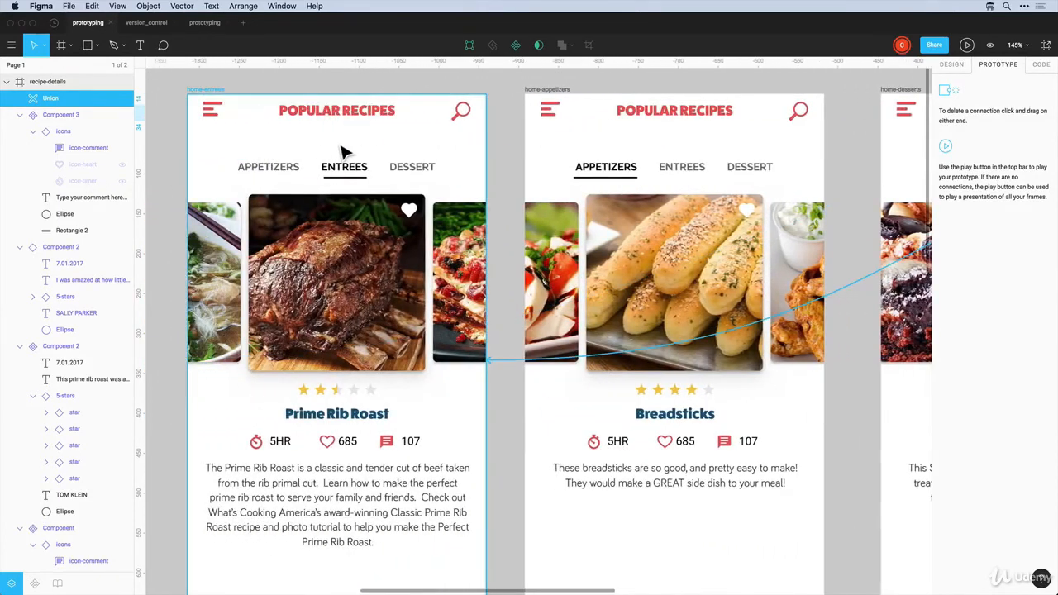
# Test in the presentation that the close icon returns to entrees and the roast image reopens the recipe details, repeating several times
pyautogui.click(197, 24)
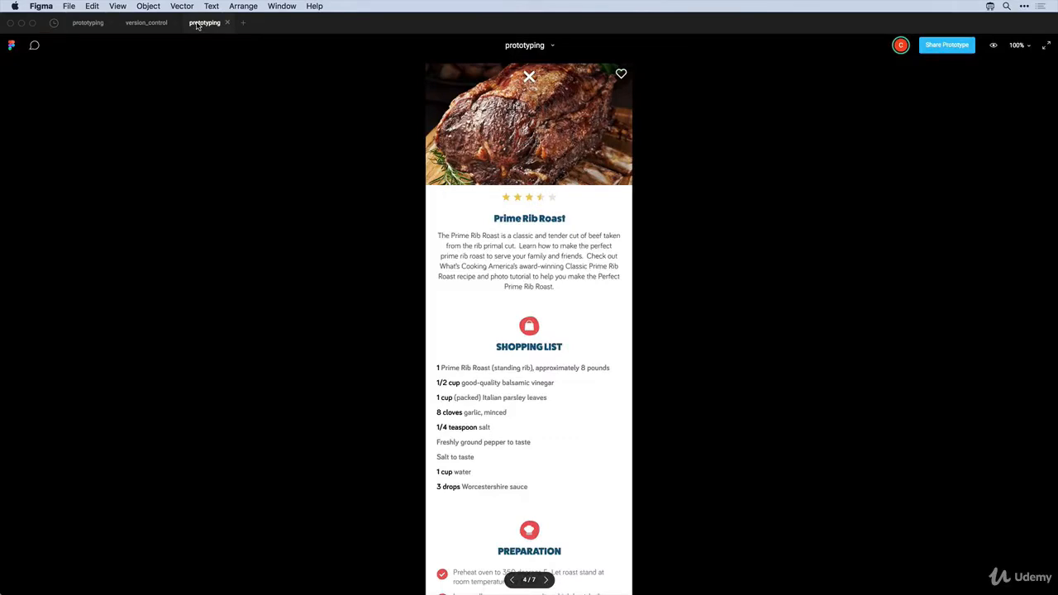
pyautogui.click(529, 76)
pyautogui.click(512, 271)
pyautogui.click(529, 77)
pyautogui.click(513, 263)
pyautogui.click(530, 78)
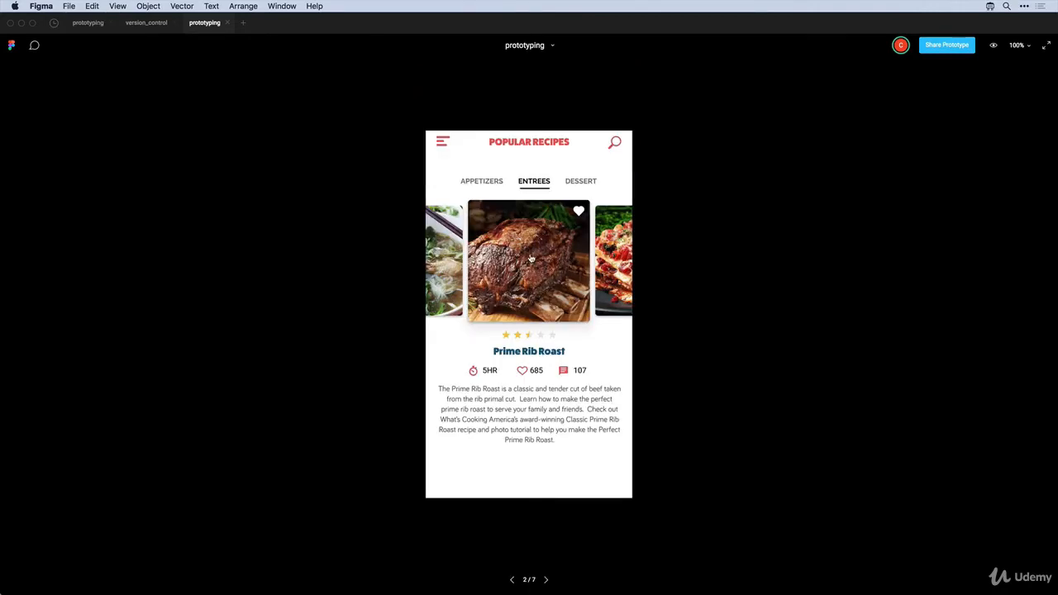
pyautogui.click(531, 258)
pyautogui.click(529, 78)
# Reopen the recipe details and test opening the YOU DID IT! popup from preparation step 4 and closing it
pyautogui.click(517, 248)
pyautogui.scroll(-10, 538, 226)
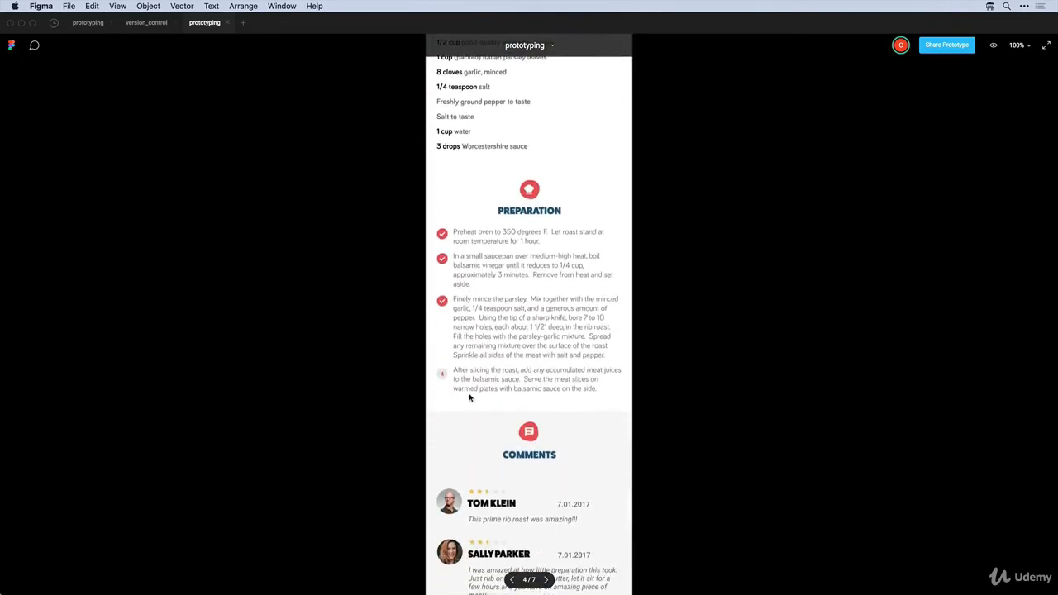
pyautogui.click(442, 378)
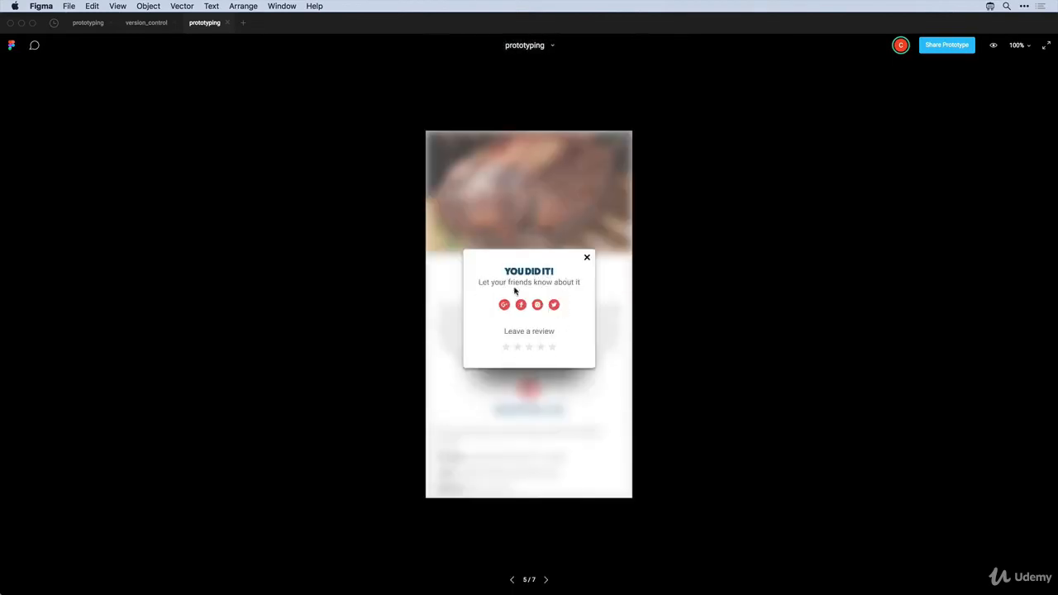
pyautogui.click(587, 260)
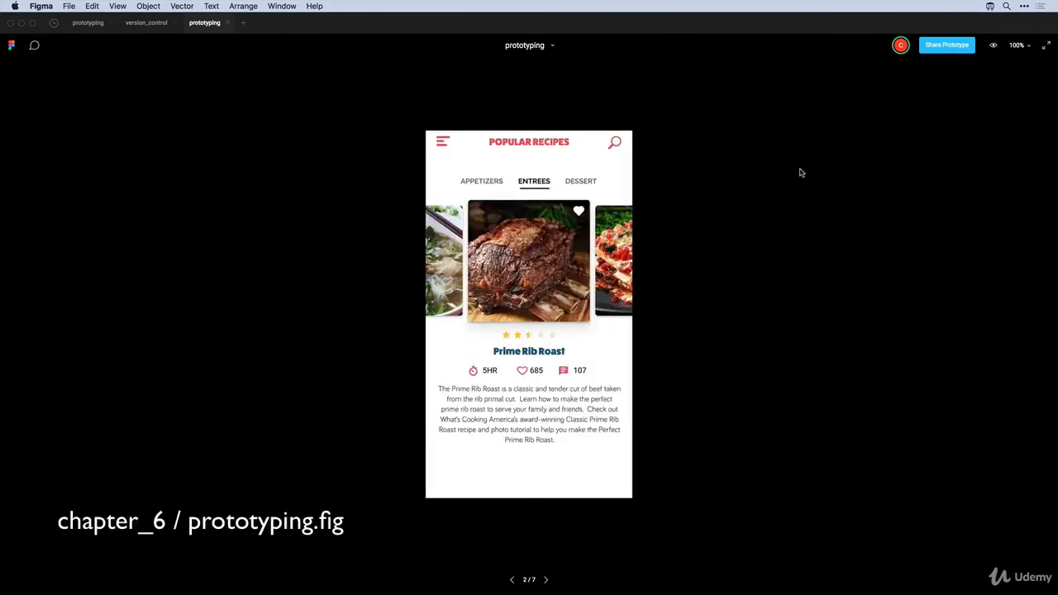
# Open the prototype's sharing options and copy its link
pyautogui.click(794, 175)
pyautogui.click(946, 48)
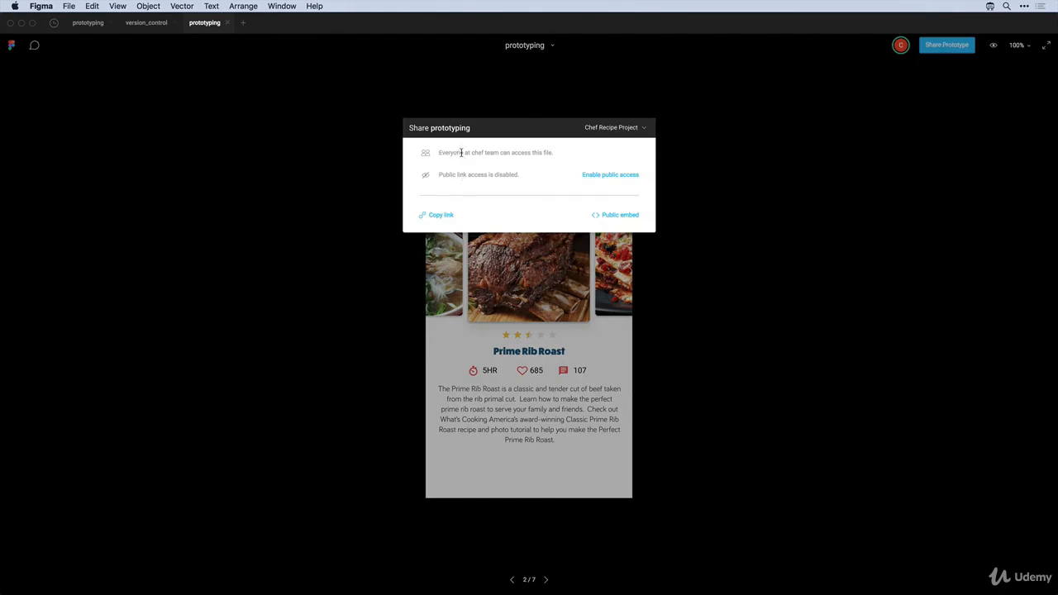
pyautogui.click(440, 218)
pyautogui.press('super+Tab')
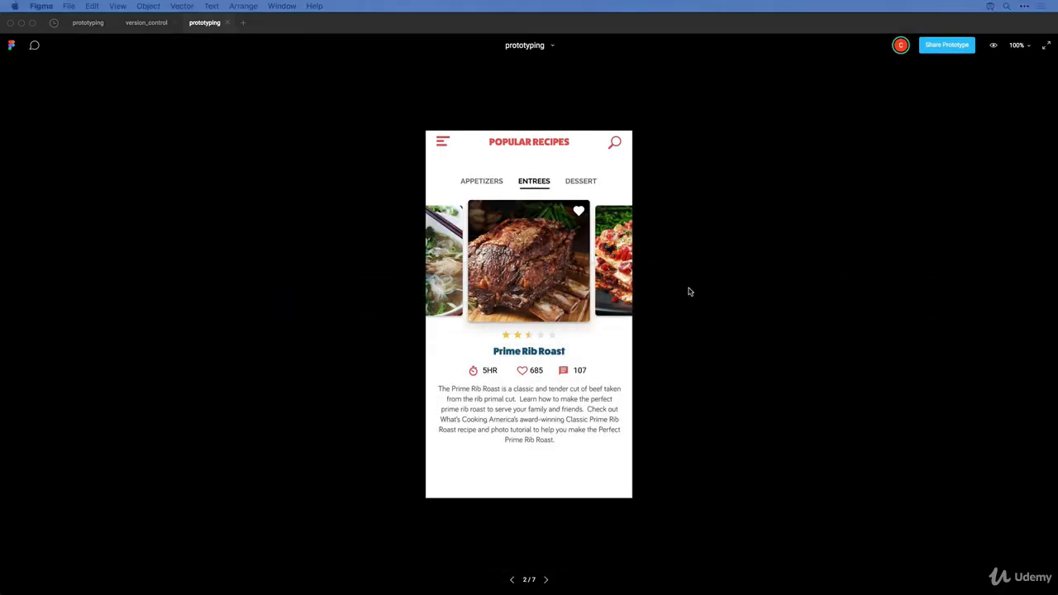
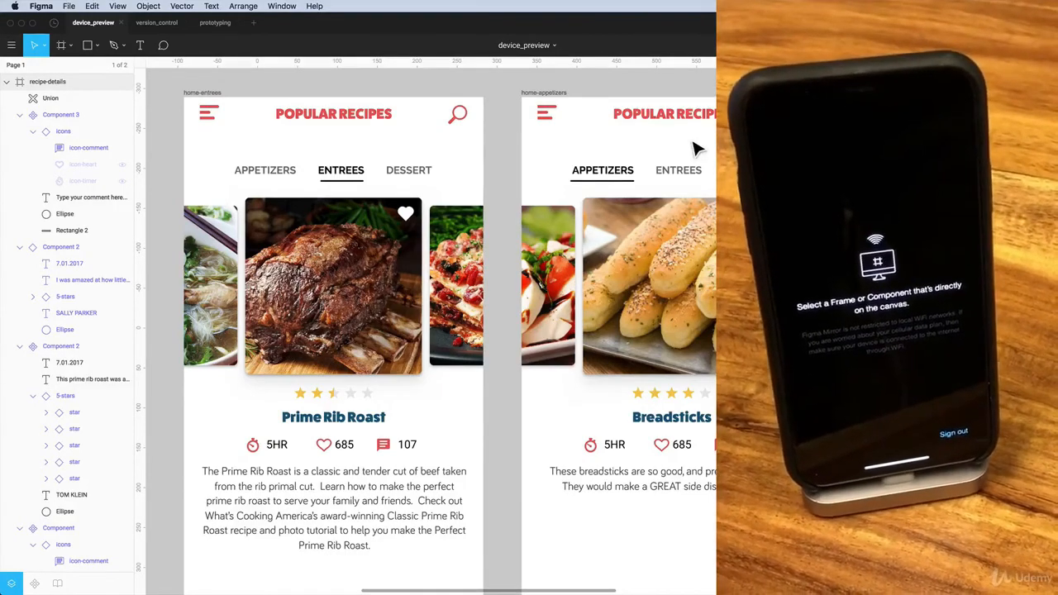
# In device_preview, mirror the home-entrees frame on the phone and nudge its main Prime Rib Roast image slightly
pyautogui.click(208, 97)
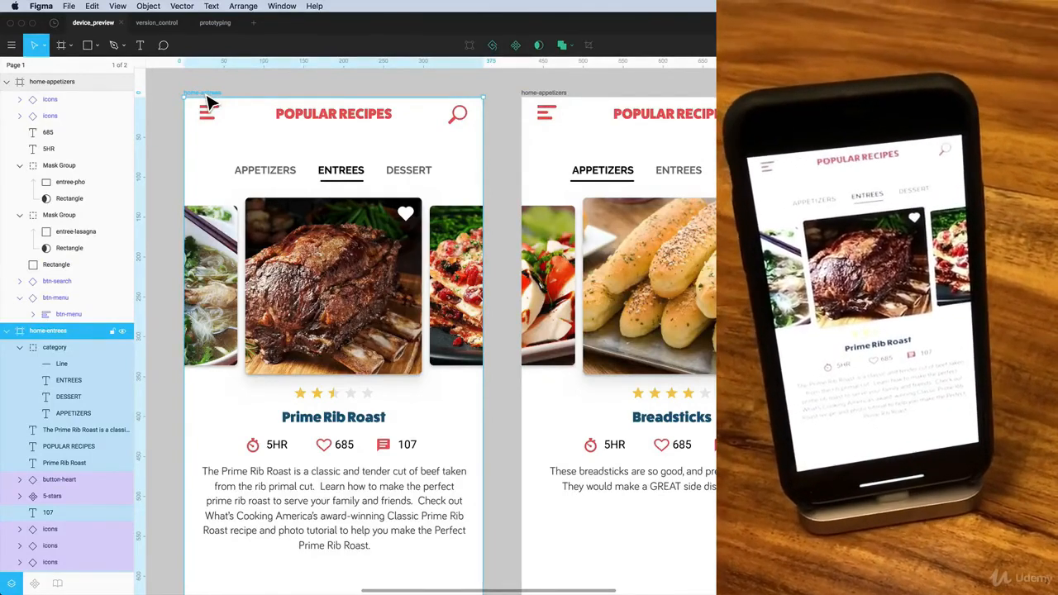
pyautogui.click(244, 89)
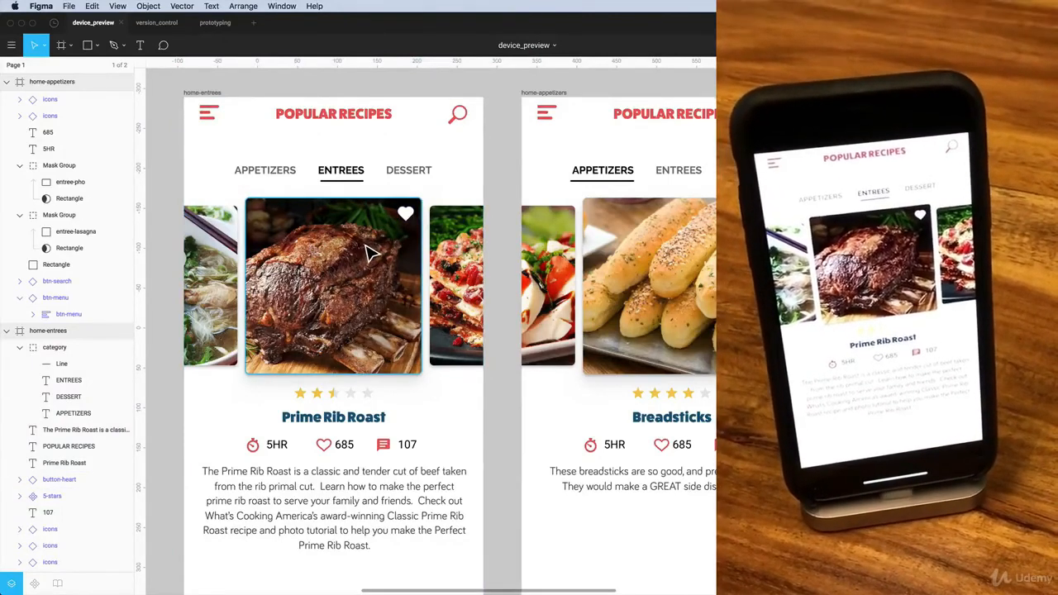
pyautogui.moveTo(369, 254)
pyautogui.mouseDown()
pyautogui.moveTo(385, 272)
pyautogui.moveTo(368, 273)
pyautogui.moveTo(381, 267)
pyautogui.moveTo(367, 248)
pyautogui.mouseUp()
pyautogui.scroll(1, 369, 246)
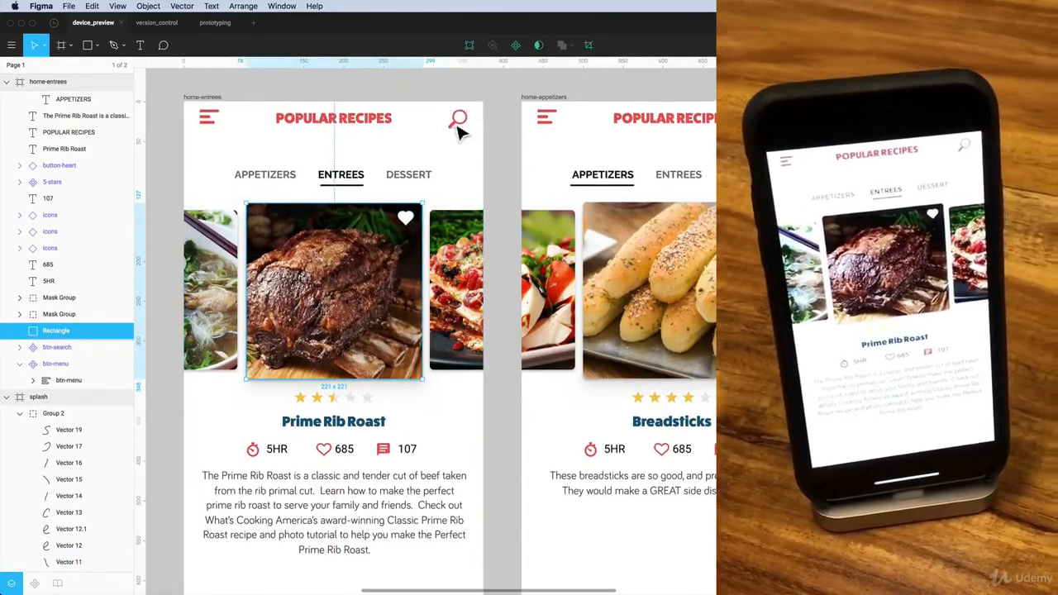
# Test live mirroring by enlarging the home-entrees search icon to about 44 px high and shrinking it again
pyautogui.click(457, 124)
pyautogui.moveTo(448, 131); pyautogui.dragTo(443, 155)
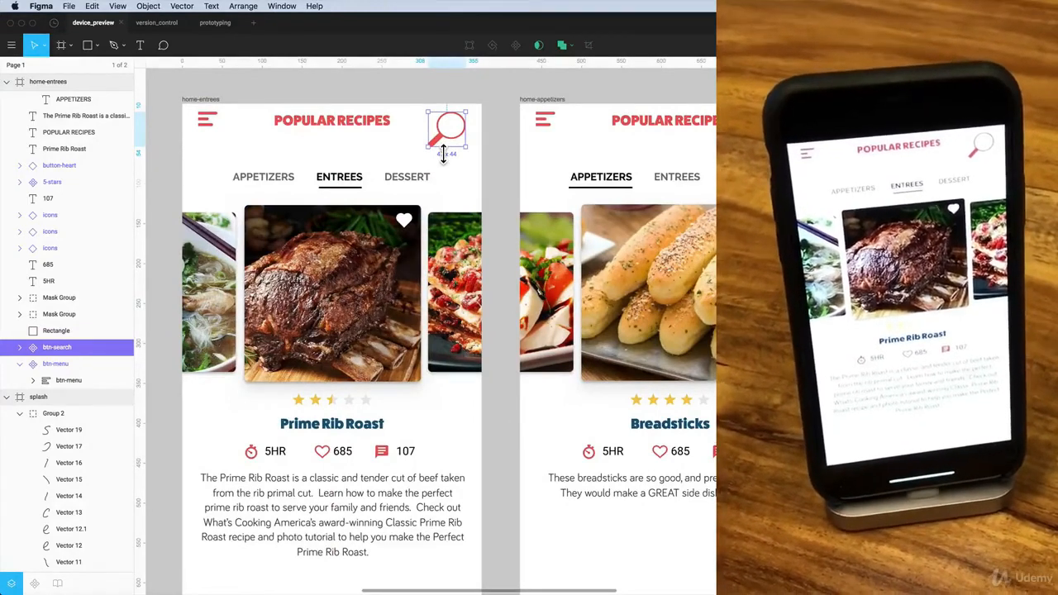
pyautogui.moveTo(428, 150); pyautogui.dragTo(451, 142)
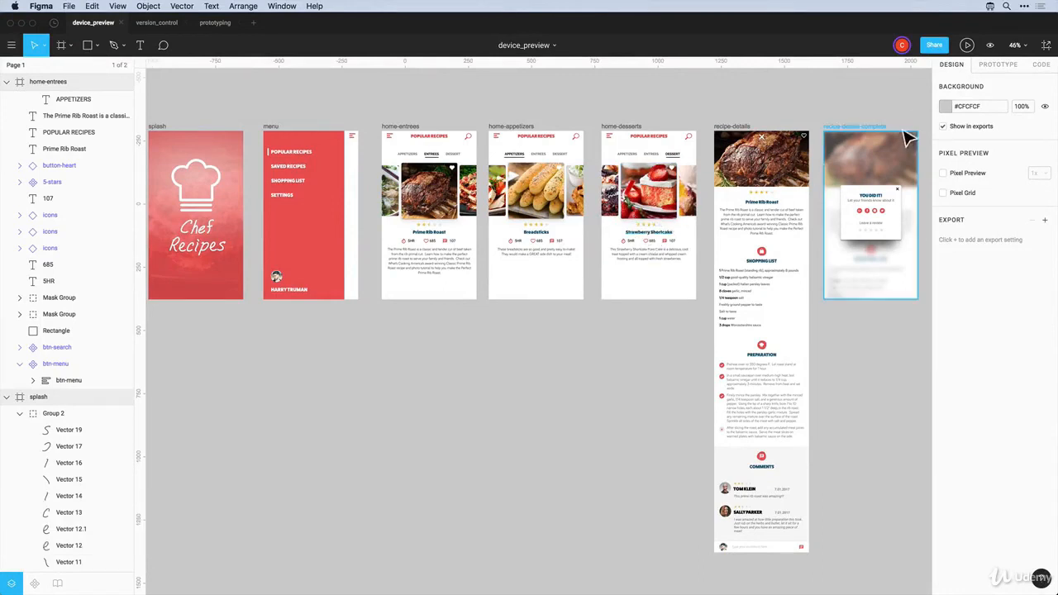
# Draft an invitation with can view access for a colleague, and request the public embed without enabling public access
pyautogui.click(932, 48)
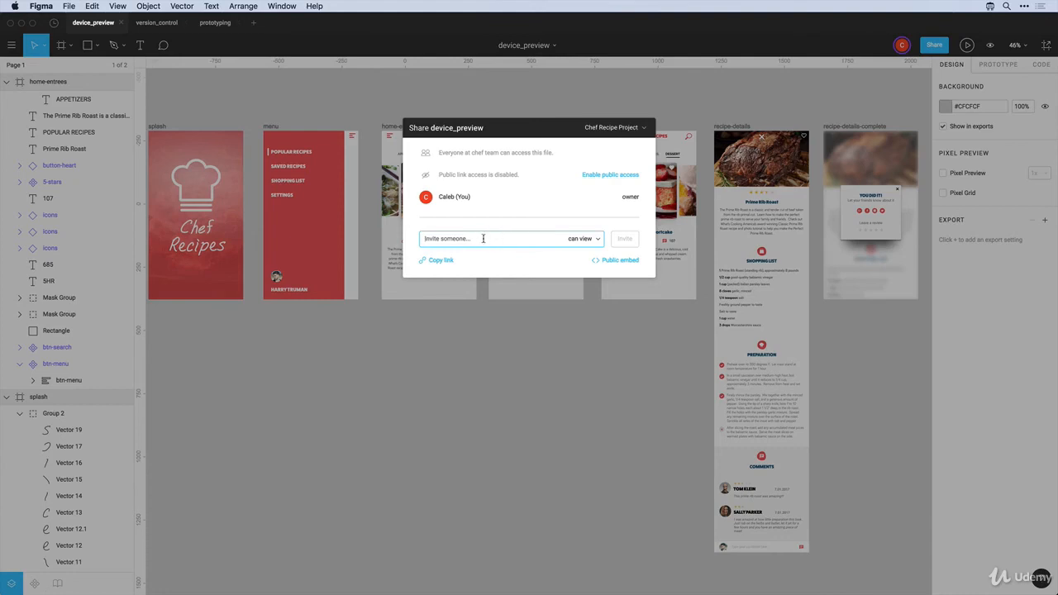
pyautogui.write('caleb')
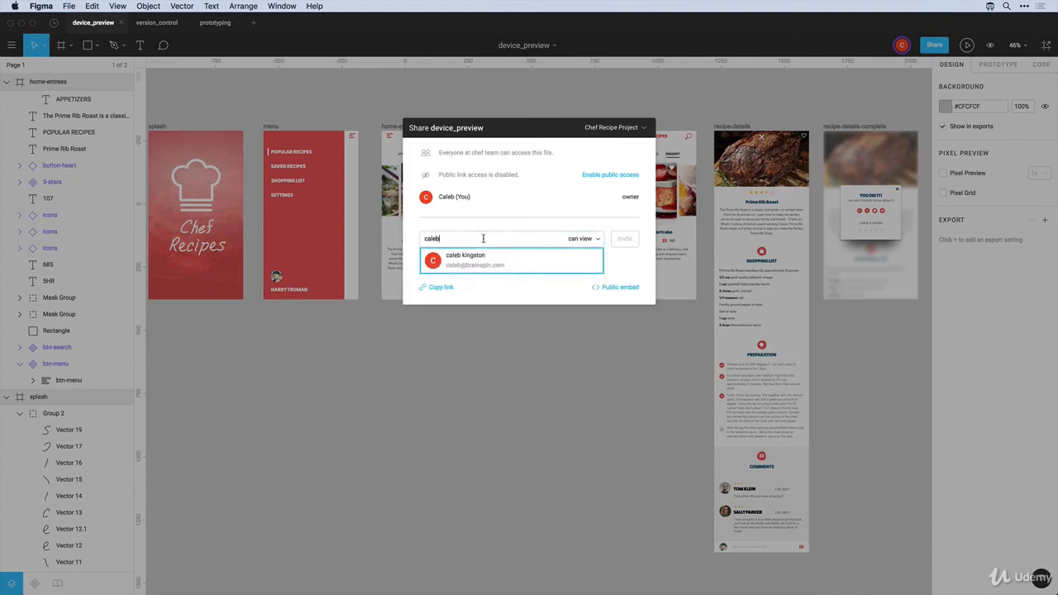
pyautogui.click(477, 262)
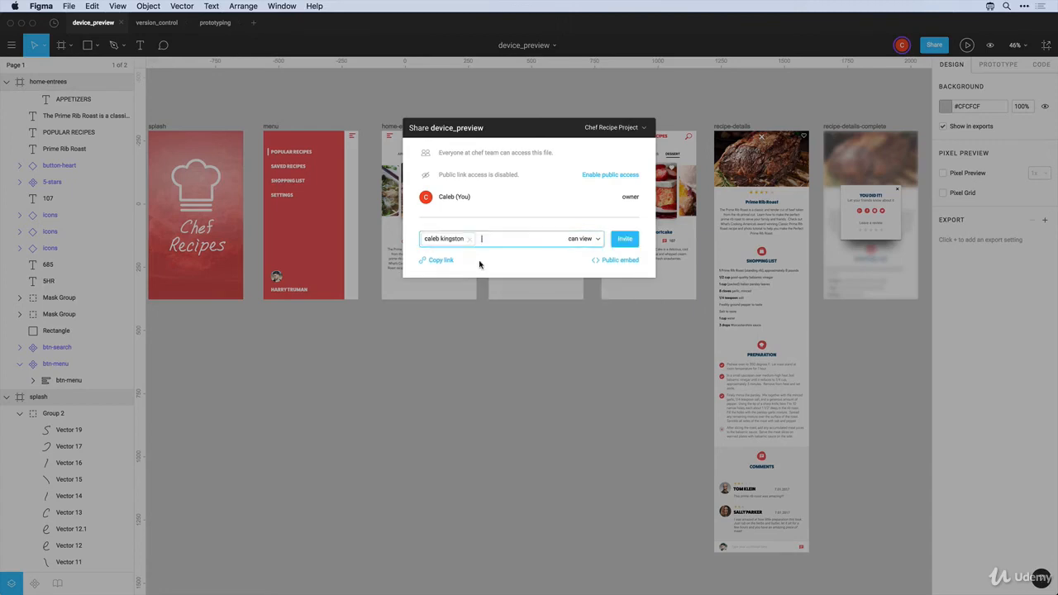
pyautogui.click(587, 239)
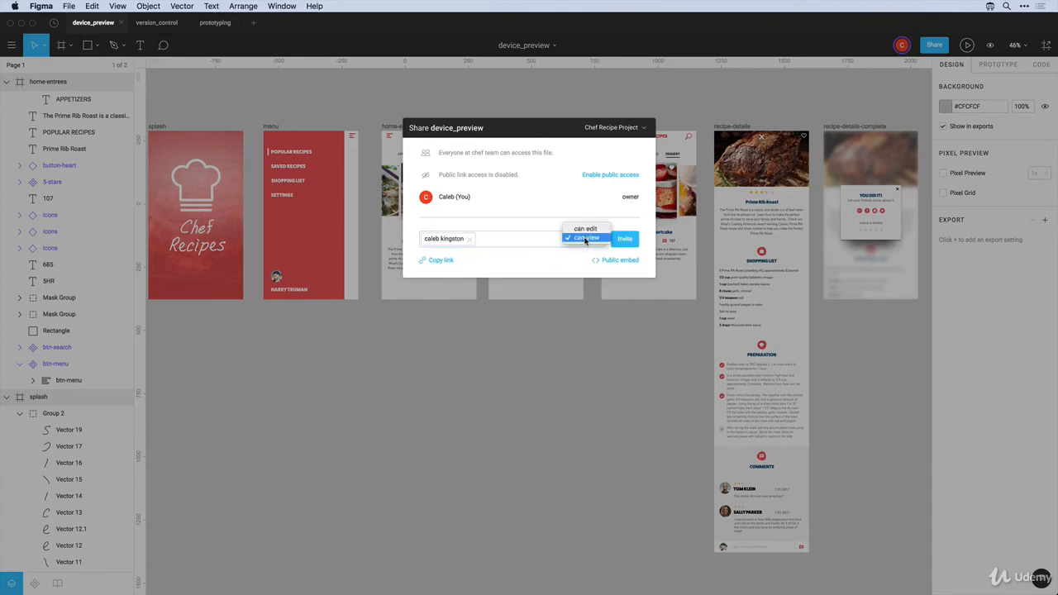
pyautogui.click(585, 239)
pyautogui.click(615, 262)
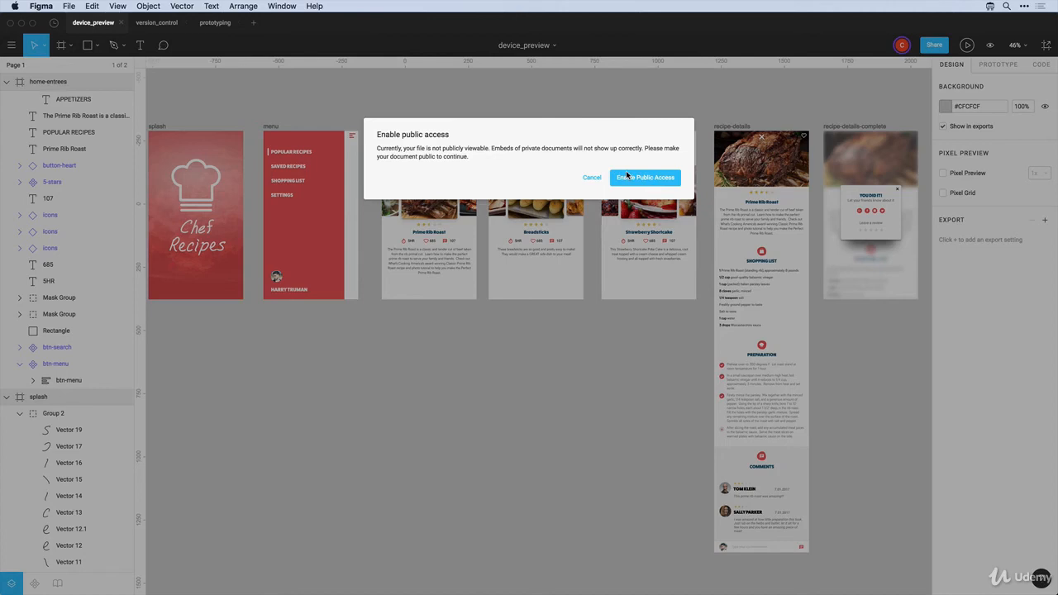
pyautogui.click(591, 178)
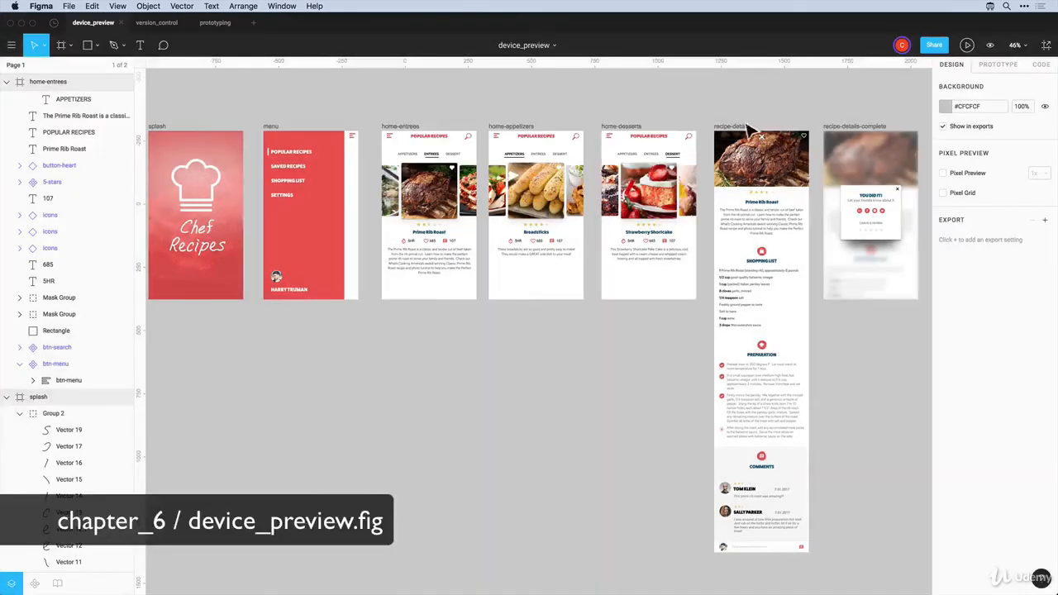
# Reopen the file's sharing options, examine the permission choices for invitees, and close them
pyautogui.click(932, 47)
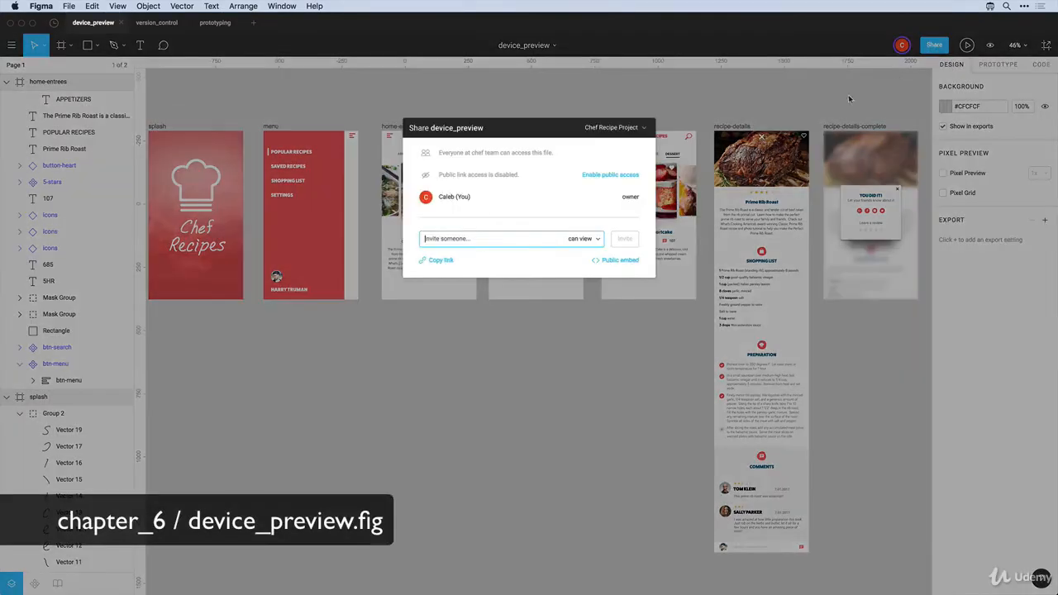
pyautogui.click(577, 242)
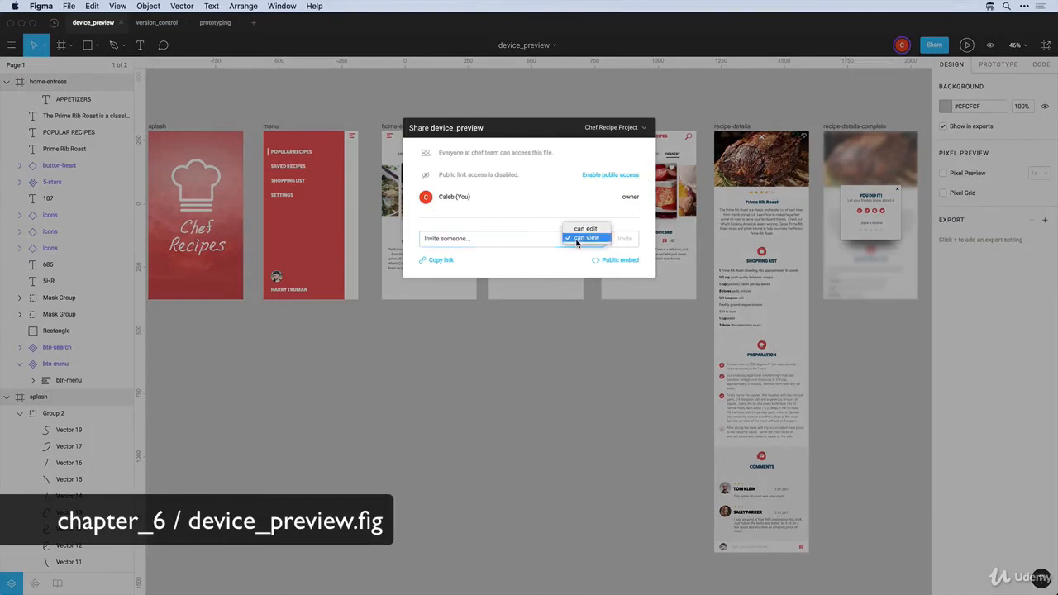
pyautogui.click(582, 230)
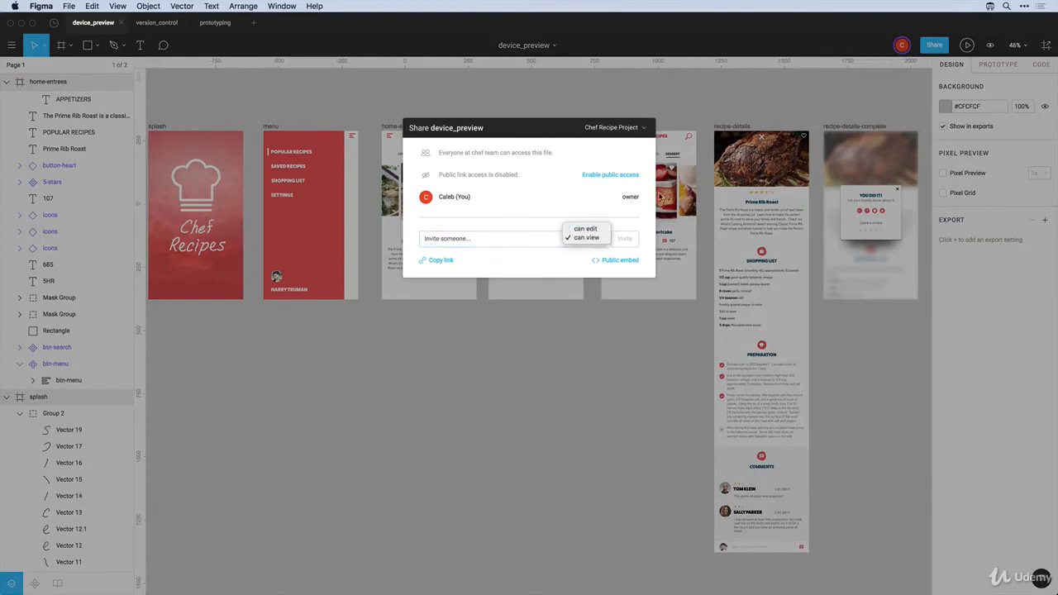
pyautogui.click(709, 130)
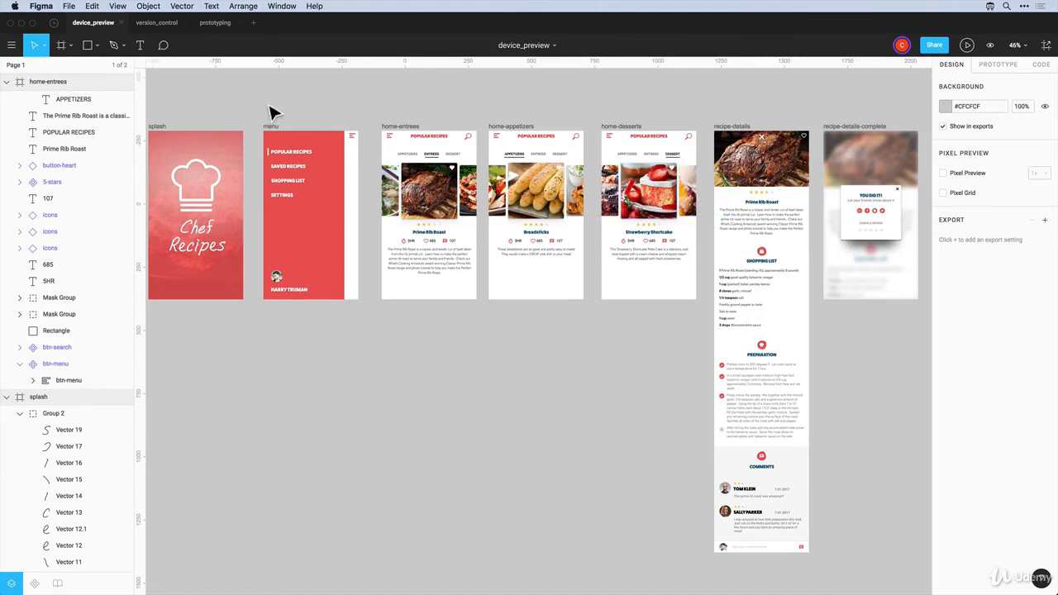
# Post the comment "Those breadsticks look yummy!" with a thumbs-up emoji on the home-appetizers breadsticks image
pyautogui.click(164, 48)
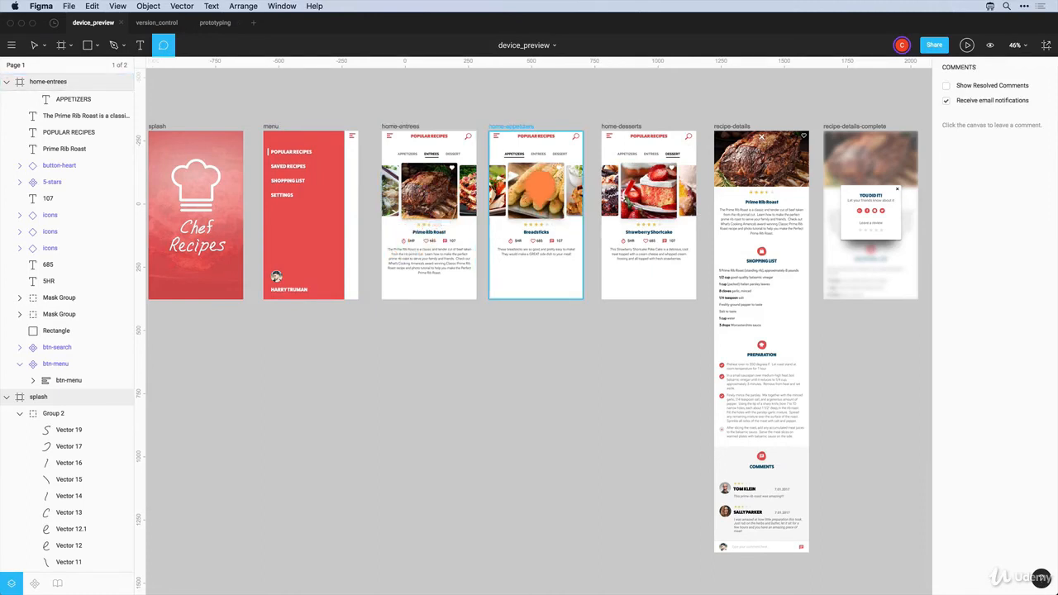
pyautogui.click(529, 183)
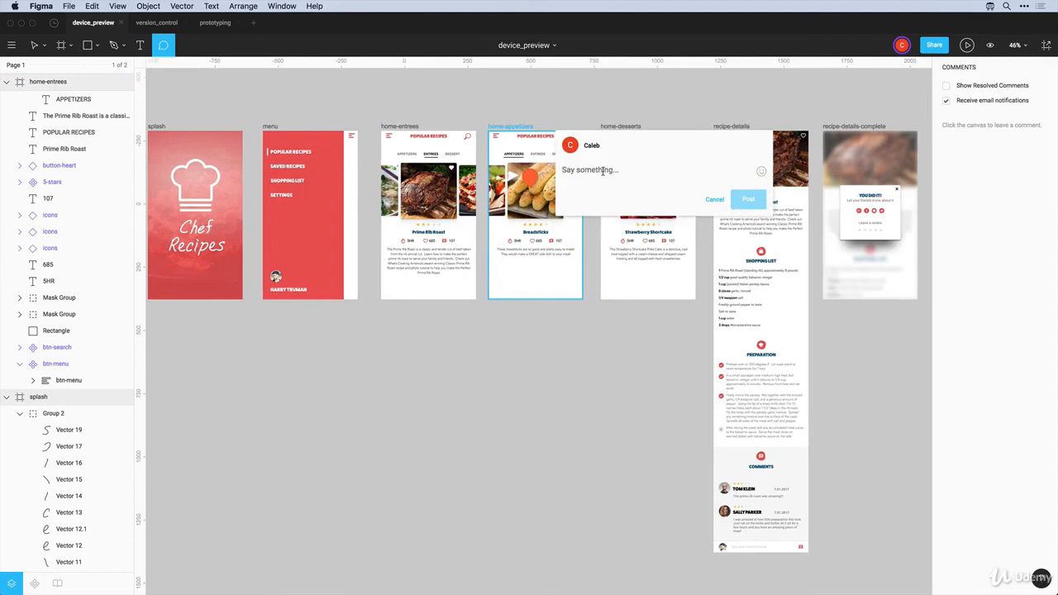
pyautogui.write('Those breadsticks look yummy!')
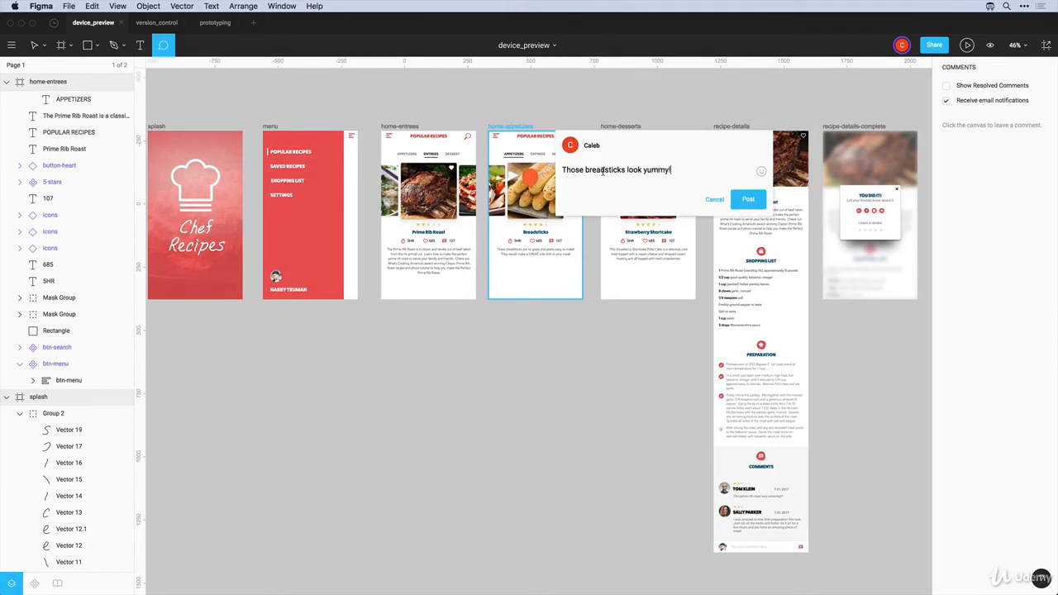
pyautogui.click(760, 171)
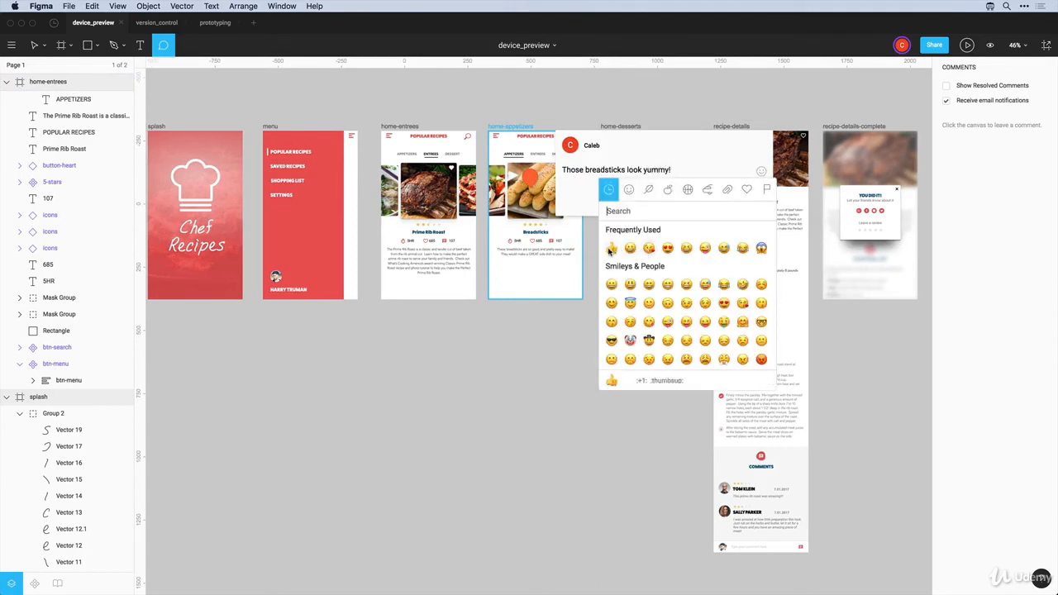
pyautogui.click(611, 249)
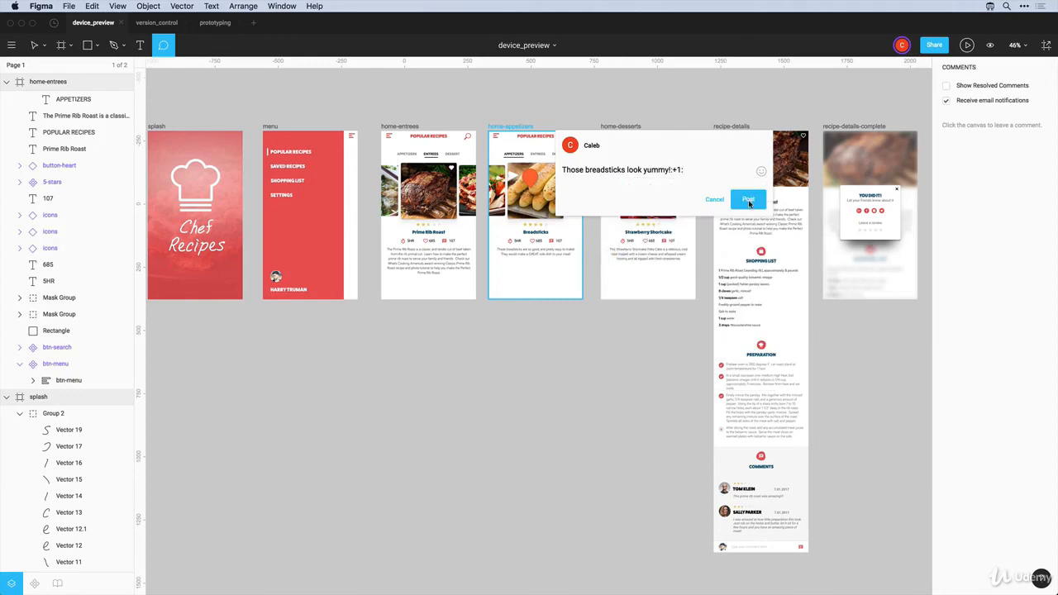
pyautogui.click(748, 202)
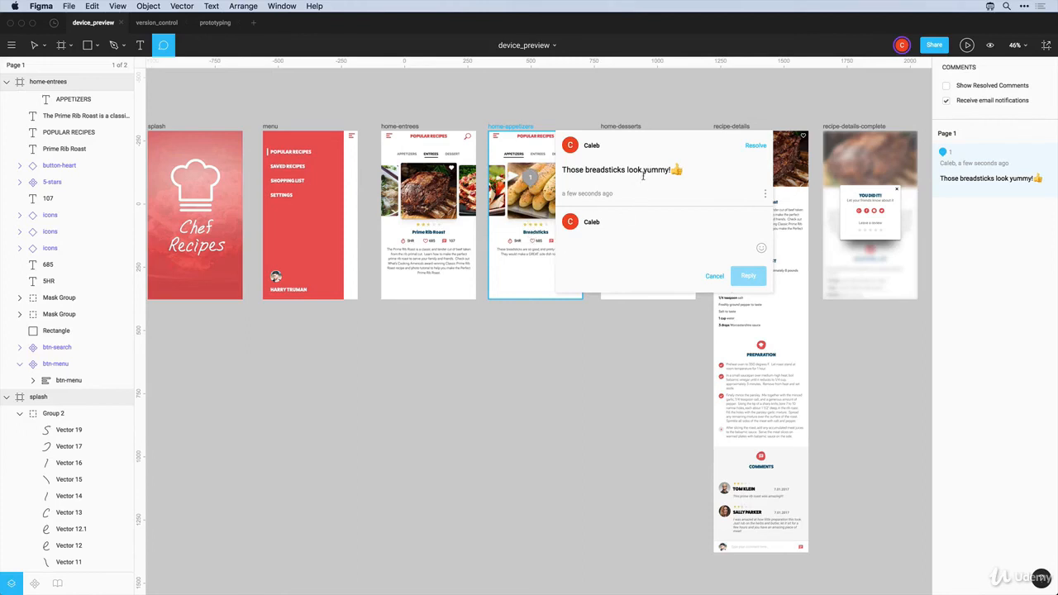
# Resolve the breadsticks comment, turn on Show Resolved Comments, and open the comment from the list
pyautogui.click(755, 147)
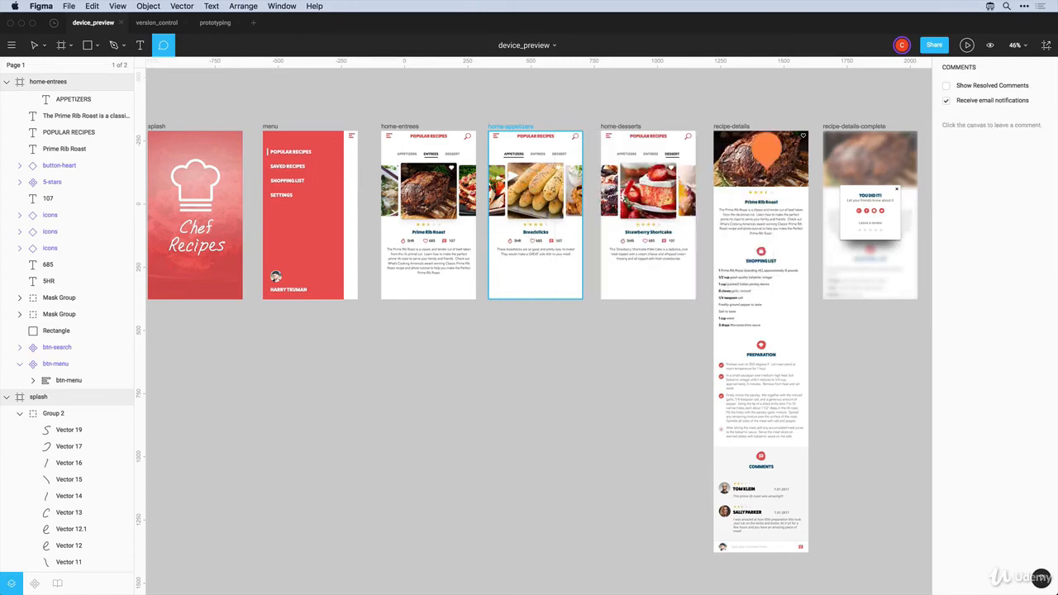
pyautogui.click(946, 87)
pyautogui.click(946, 87)
pyautogui.click(946, 87)
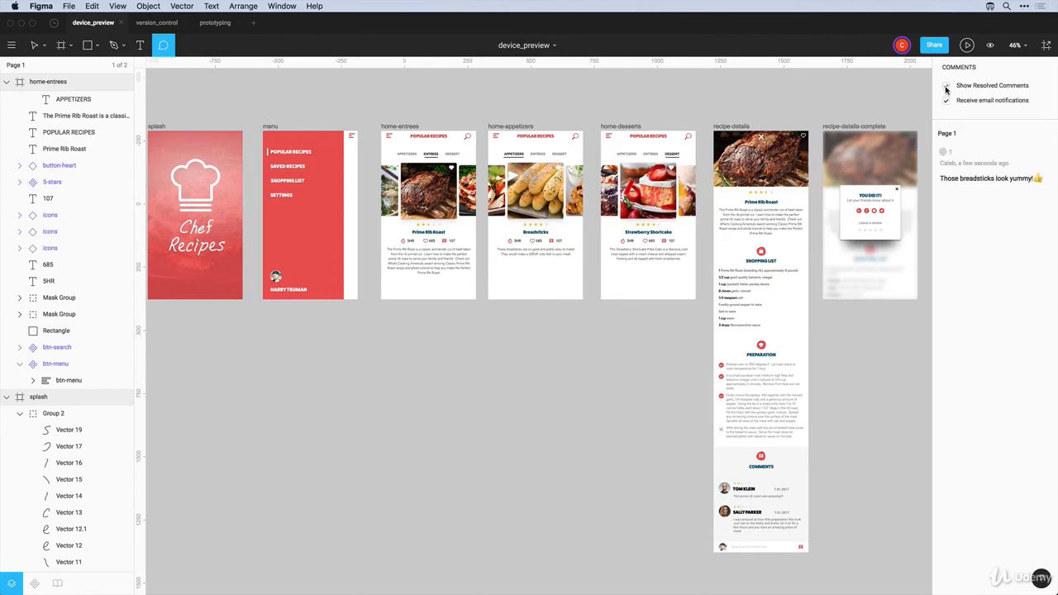
pyautogui.click(1007, 162)
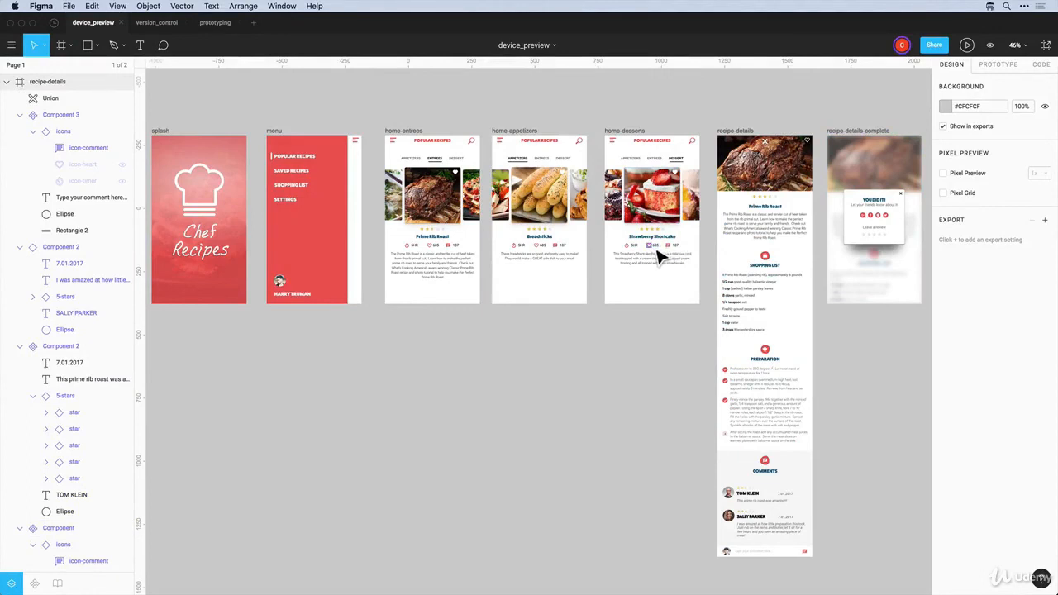
# Group the Chef Recipes lettering on the splash frame and rename the group title-chefs-recipes
pyautogui.hscroll(-3, 472, 240)
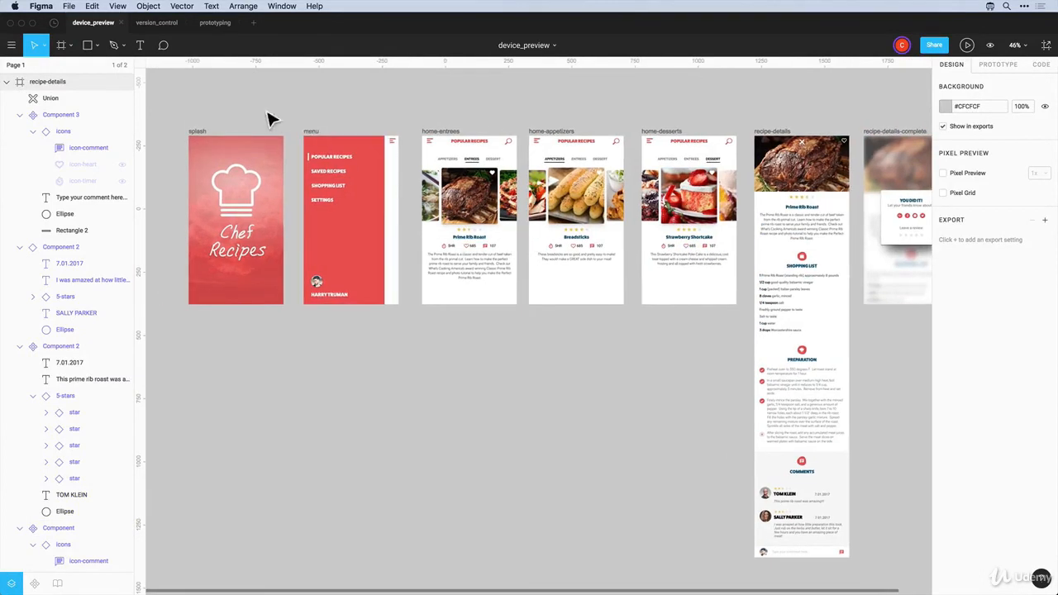
pyautogui.press('z')
pyautogui.moveTo(165, 110); pyautogui.dragTo(338, 325)
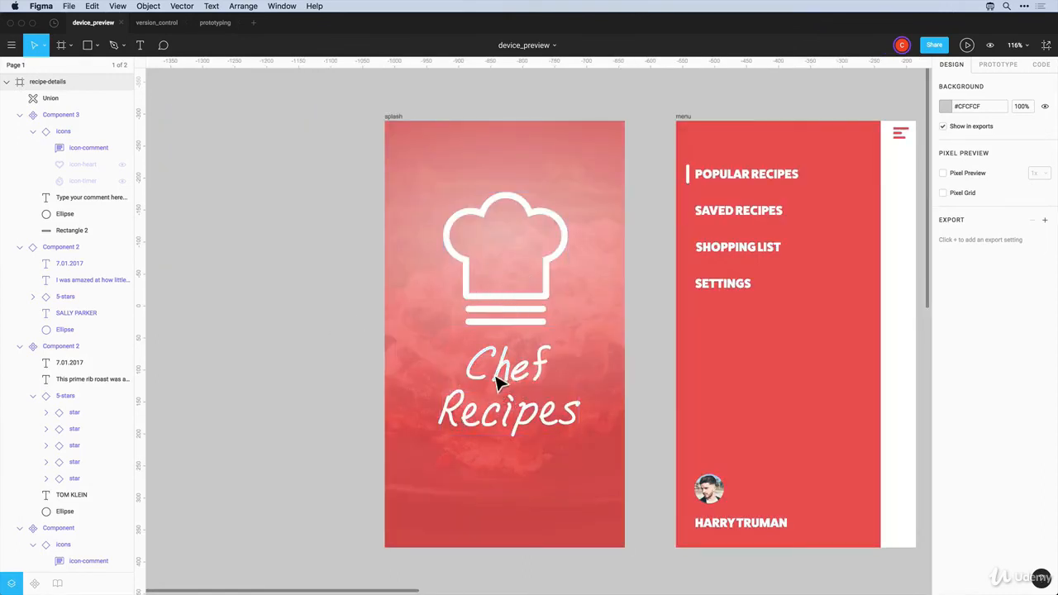
pyautogui.moveTo(424, 462); pyautogui.dragTo(606, 342)
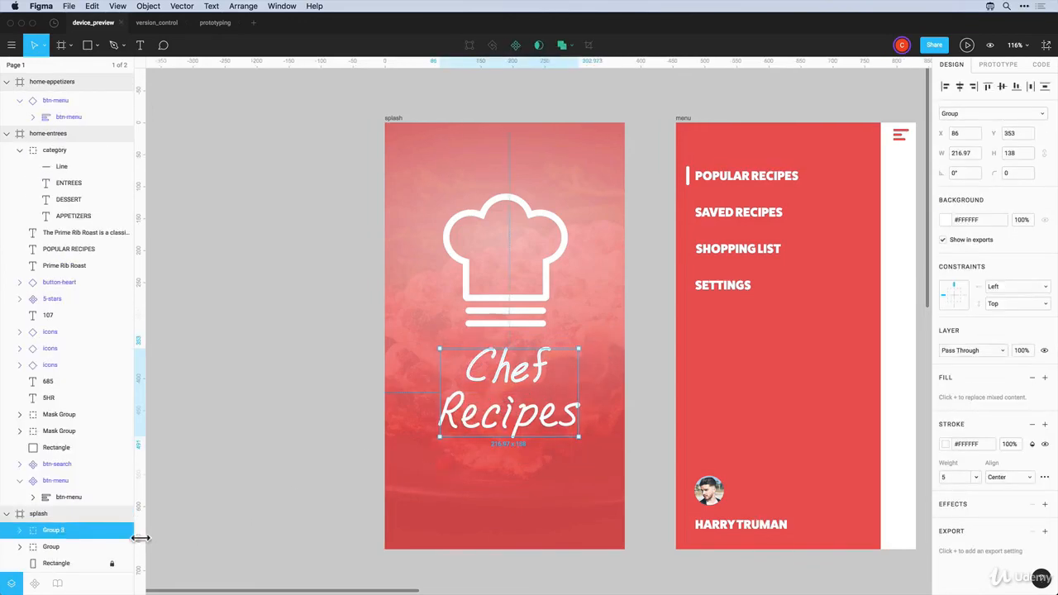
pyautogui.doubleClick(56, 531)
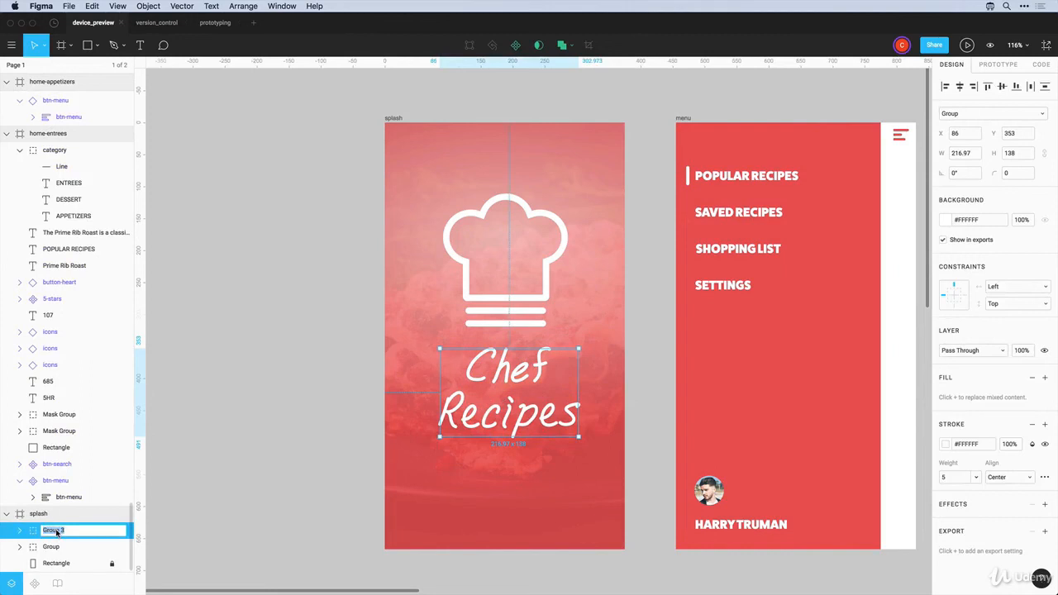
pyautogui.write('title-chefs-recipes')
pyautogui.click(199, 507)
# Rename the chef's hat group on the splash frame as icon-chefs-hat
pyautogui.click(471, 319)
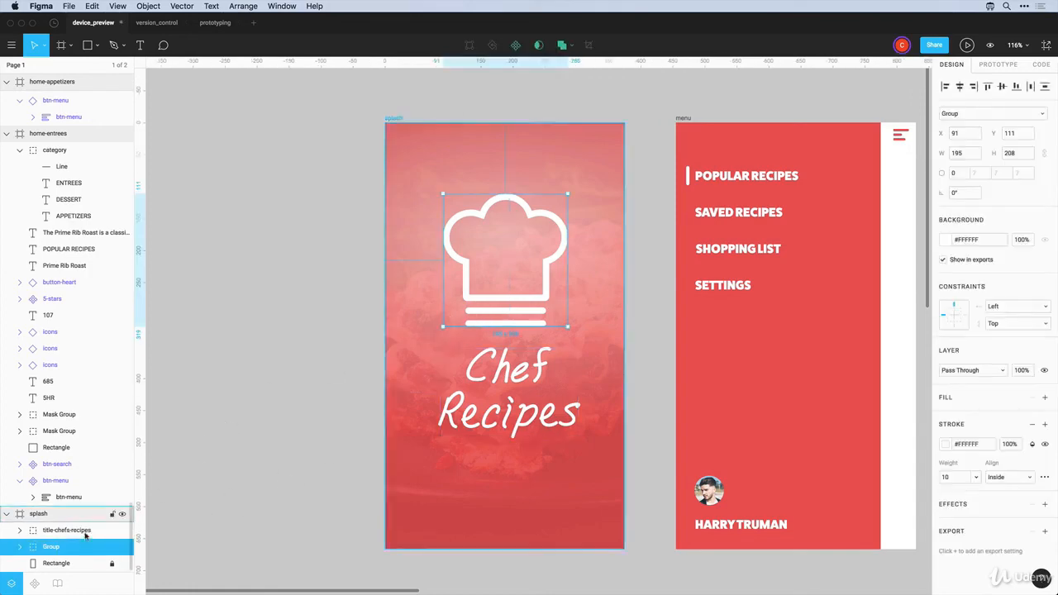
pyautogui.doubleClick(50, 547)
pyautogui.write('icon-che')
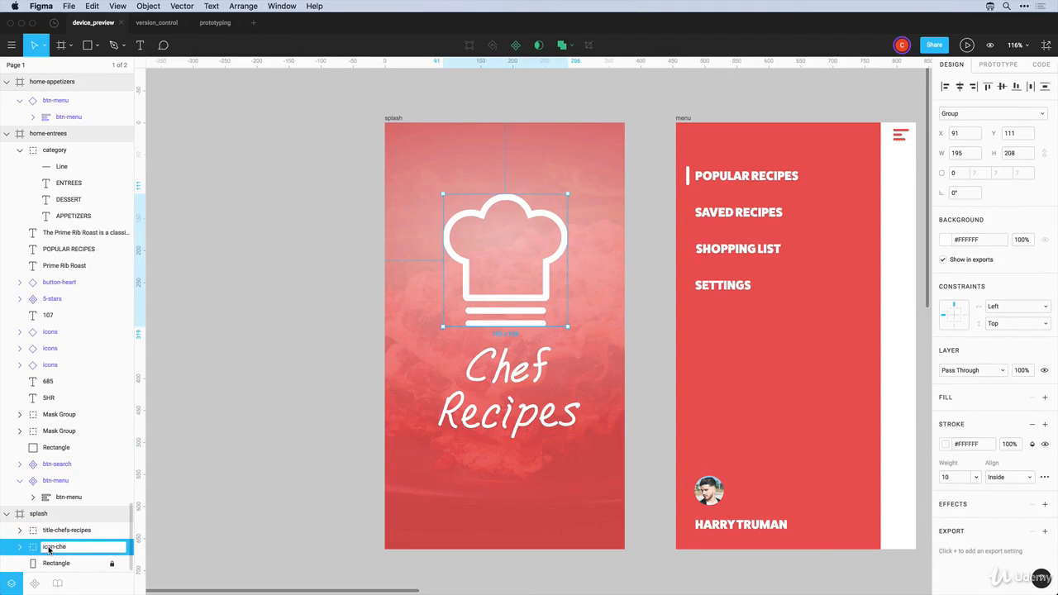
pyautogui.write('fs-hat')
pyautogui.press('Return')
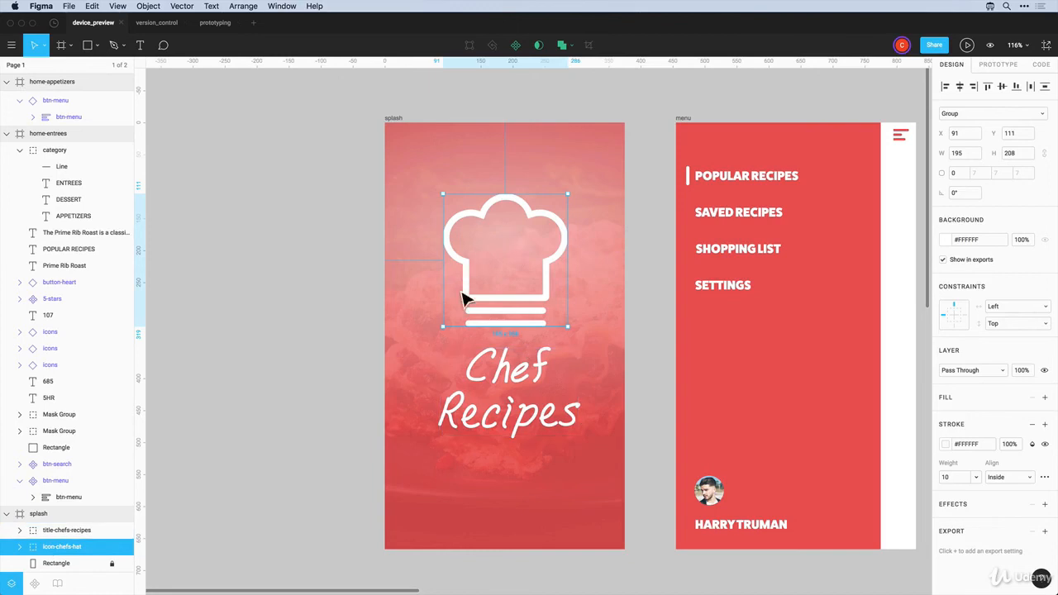
# With the splash frame's chef's hat icon selected, check the Export overview and close it
pyautogui.click(506, 386)
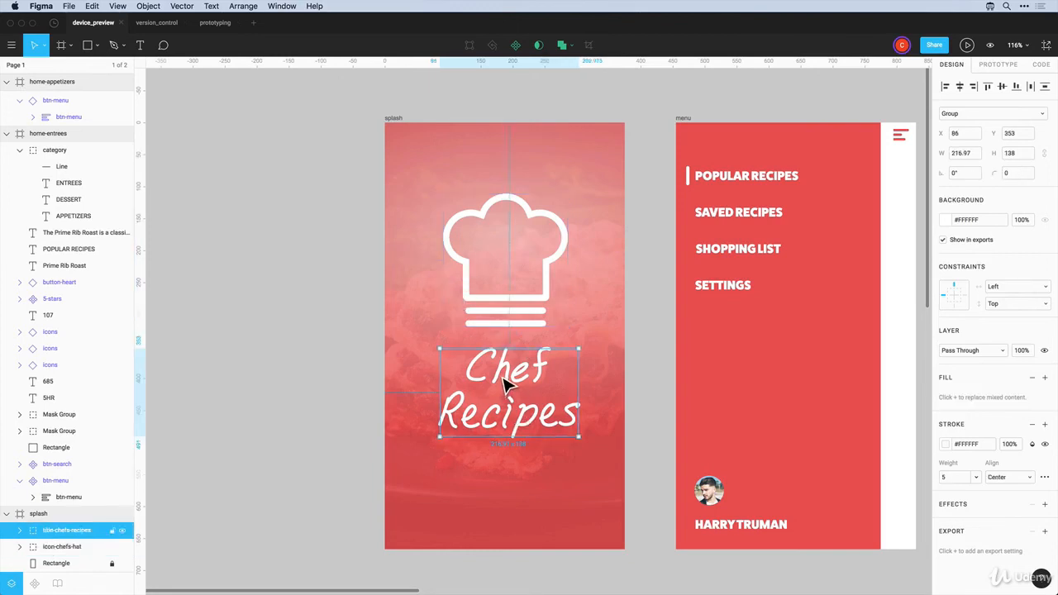
pyautogui.click(502, 308)
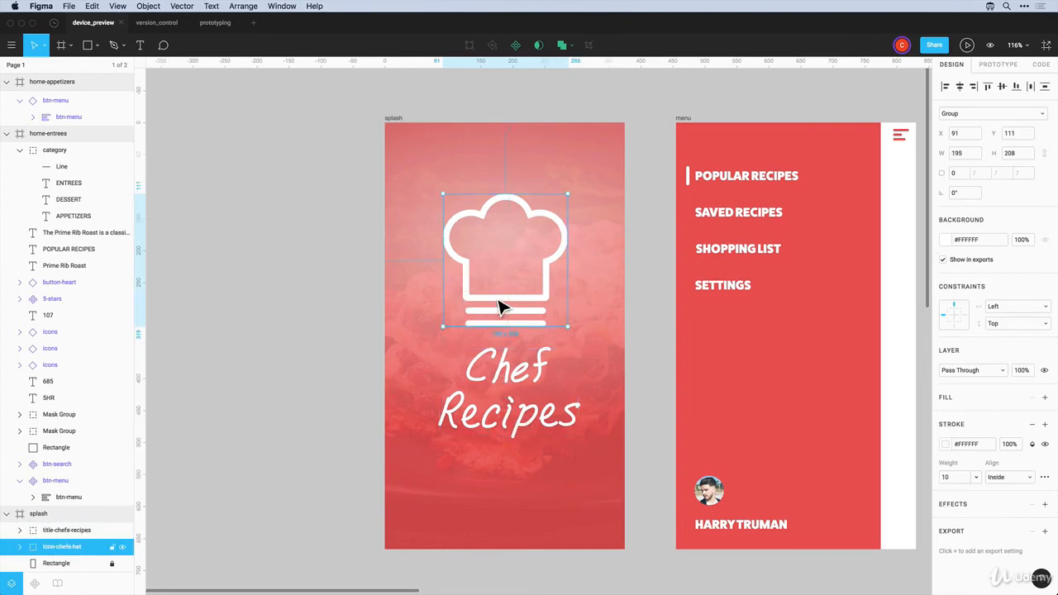
pyautogui.press('super+shift+e')
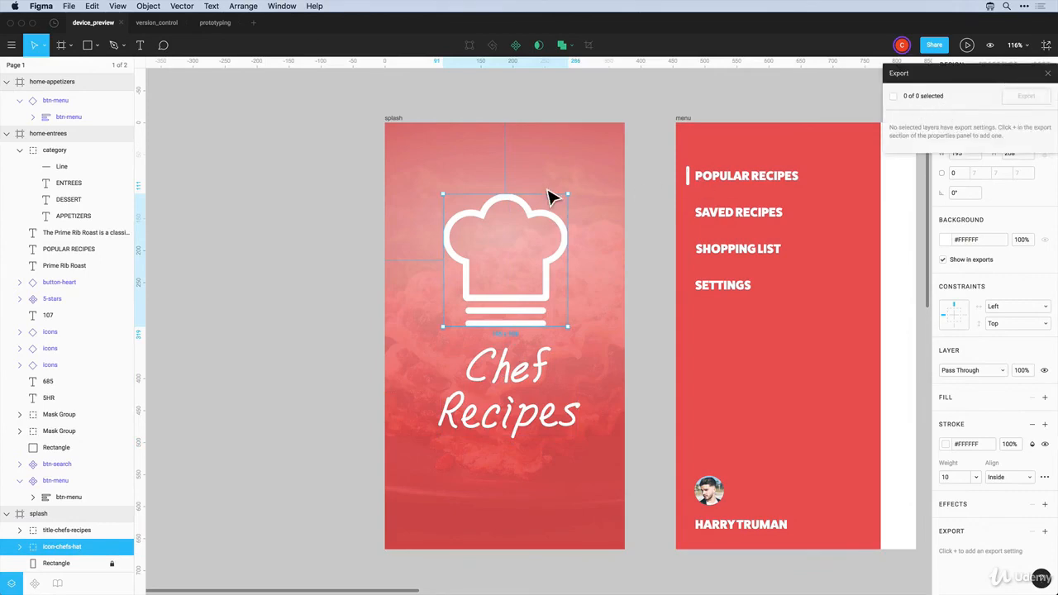
pyautogui.press('super+shift+e')
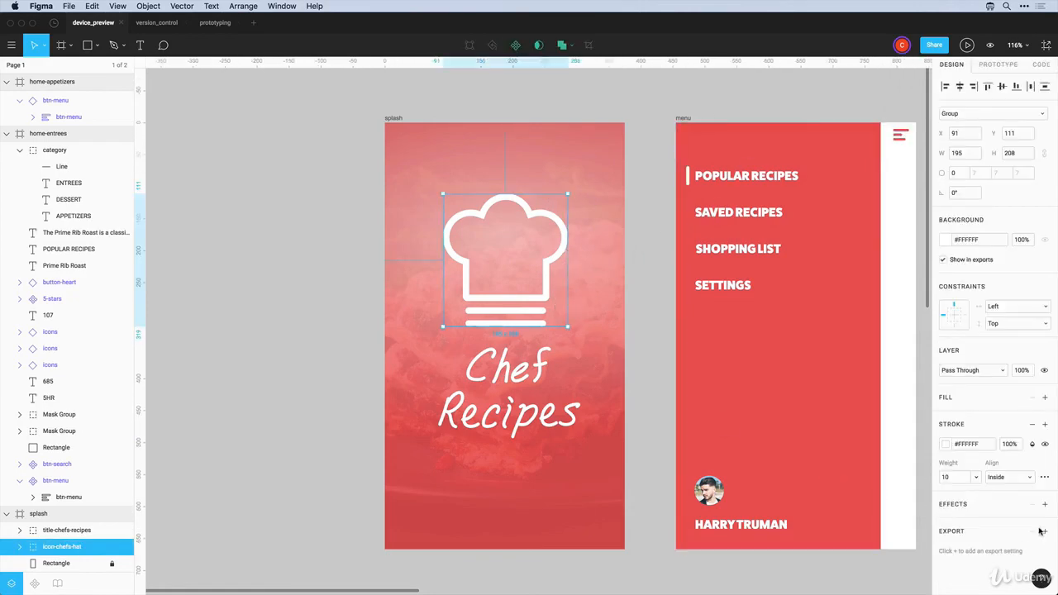
pyautogui.click(1045, 532)
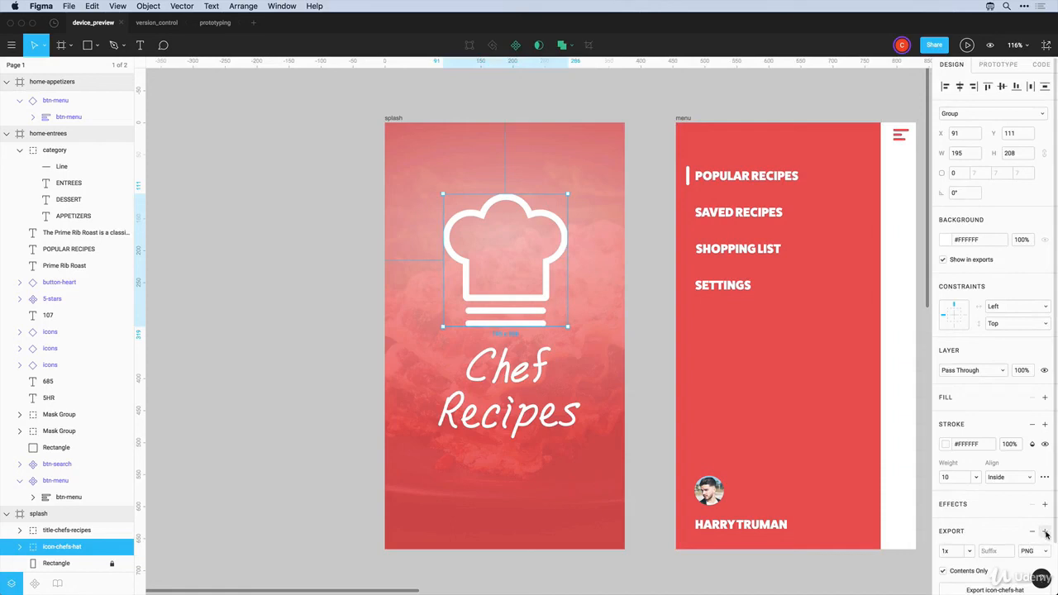
pyautogui.scroll(-2, 1045, 534)
pyautogui.click(1028, 495)
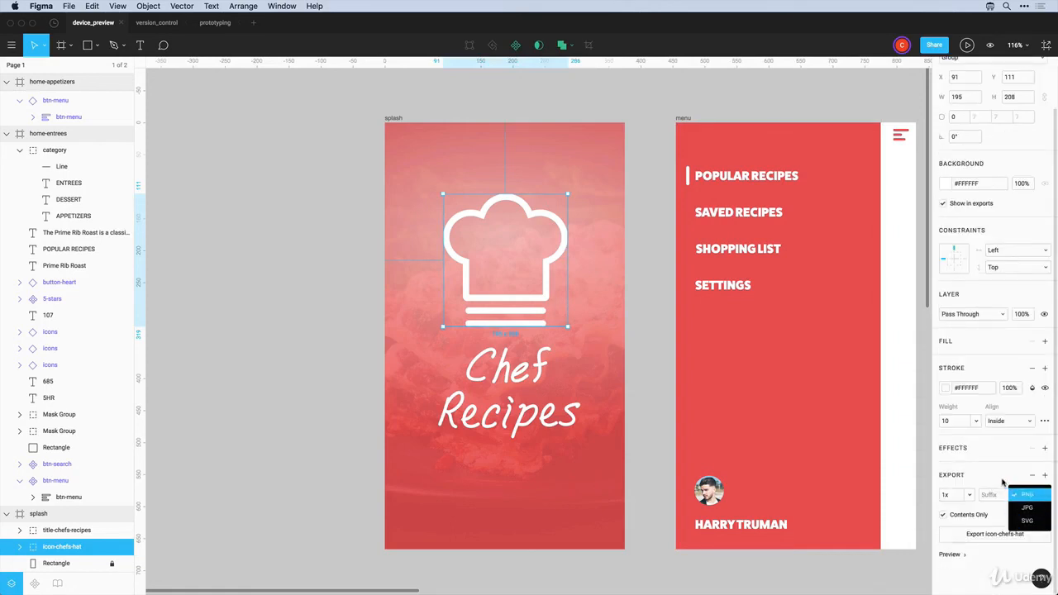
pyautogui.click(1000, 482)
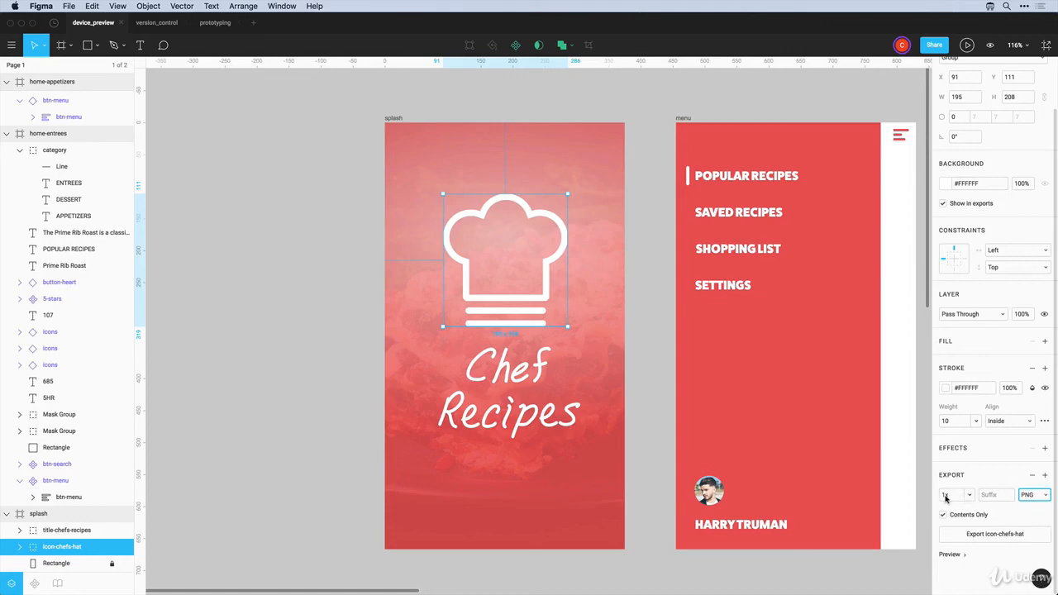
pyautogui.click(1044, 476)
pyautogui.click(1044, 477)
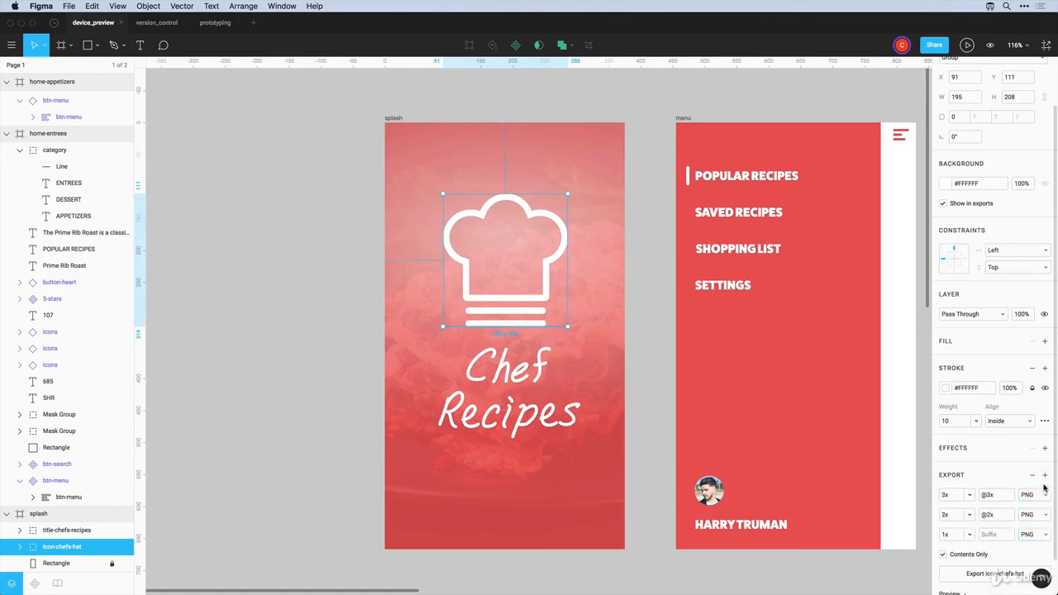
pyautogui.click(970, 514)
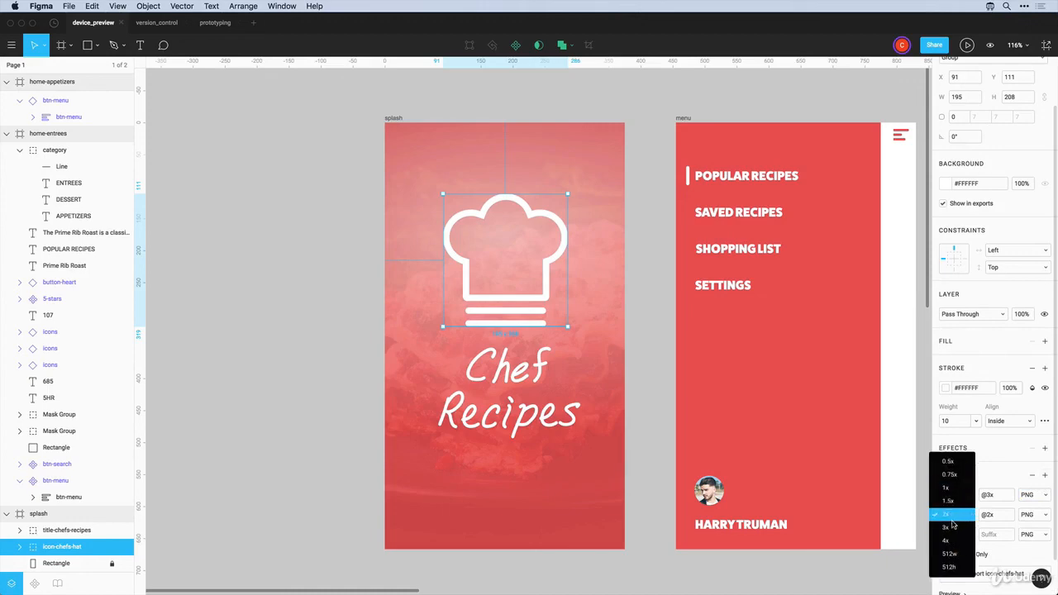
pyautogui.click(991, 475)
pyautogui.click(996, 516)
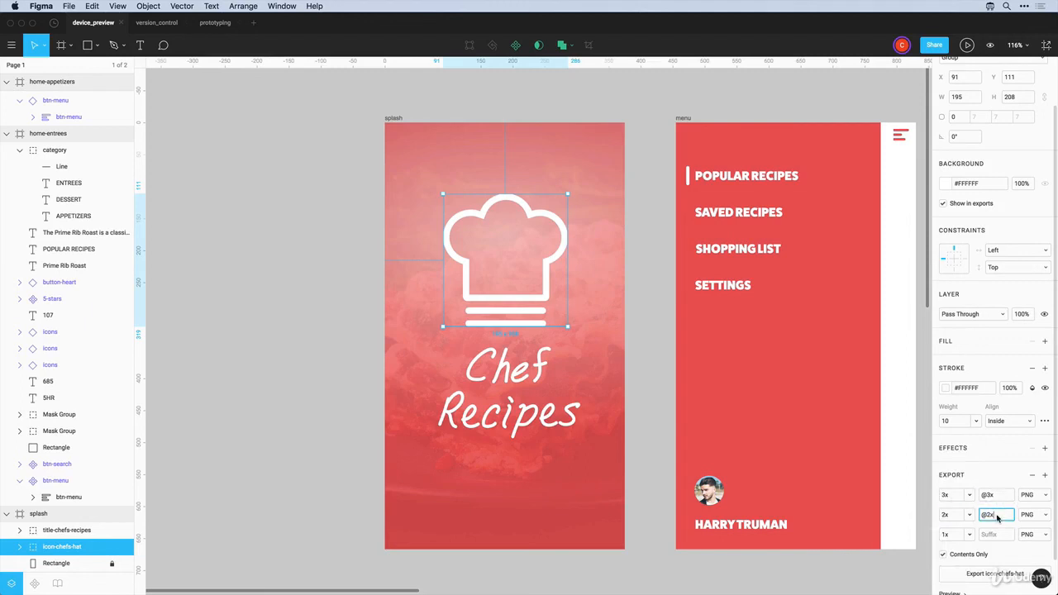
pyautogui.moveTo(998, 517); pyautogui.dragTo(983, 518)
# Add PNG export settings at 1x, 2x and 3x to the Chef Recipes title group on the splash frame
pyautogui.click(511, 386)
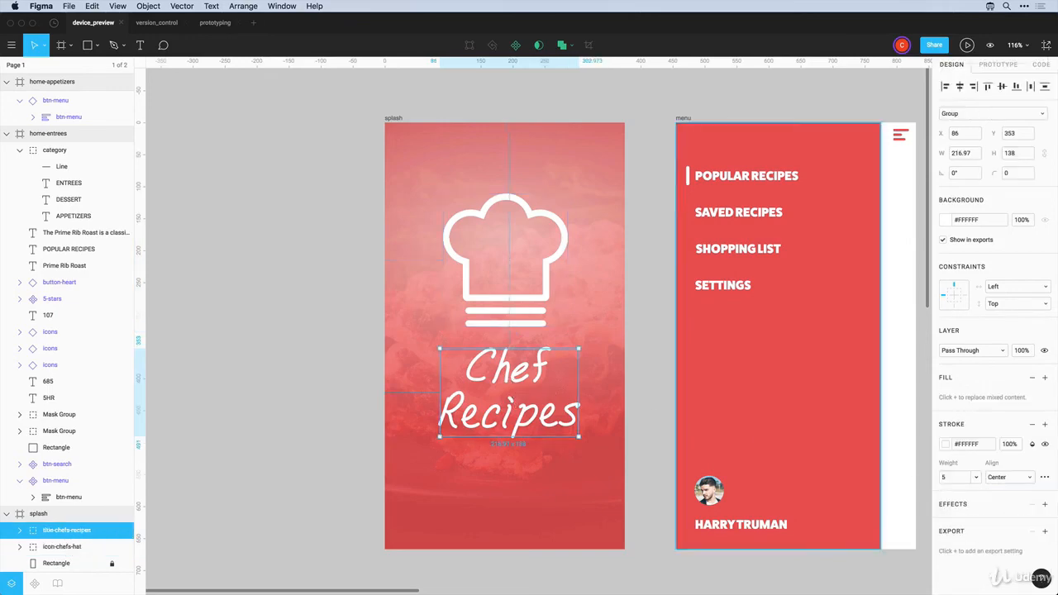
pyautogui.click(1045, 533)
pyautogui.click(1045, 533)
pyautogui.click(1045, 533)
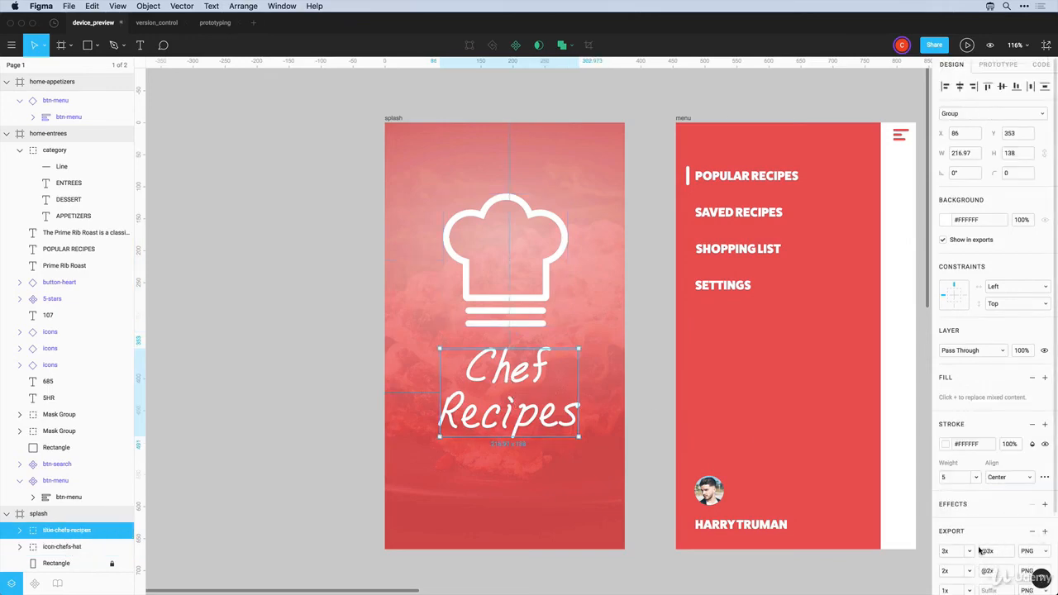
pyautogui.scroll(-2, 979, 551)
# Rename the stopwatch icon beside 5HR on the home-entrees frame as timer
pyautogui.hscroll(6, 826, 524)
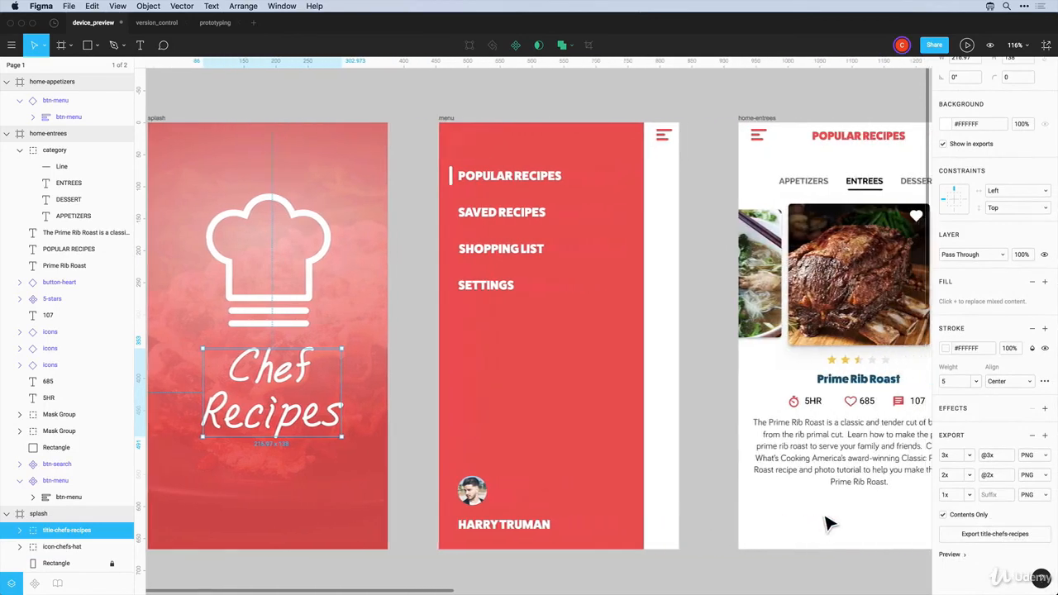
pyautogui.hscroll(5, 826, 524)
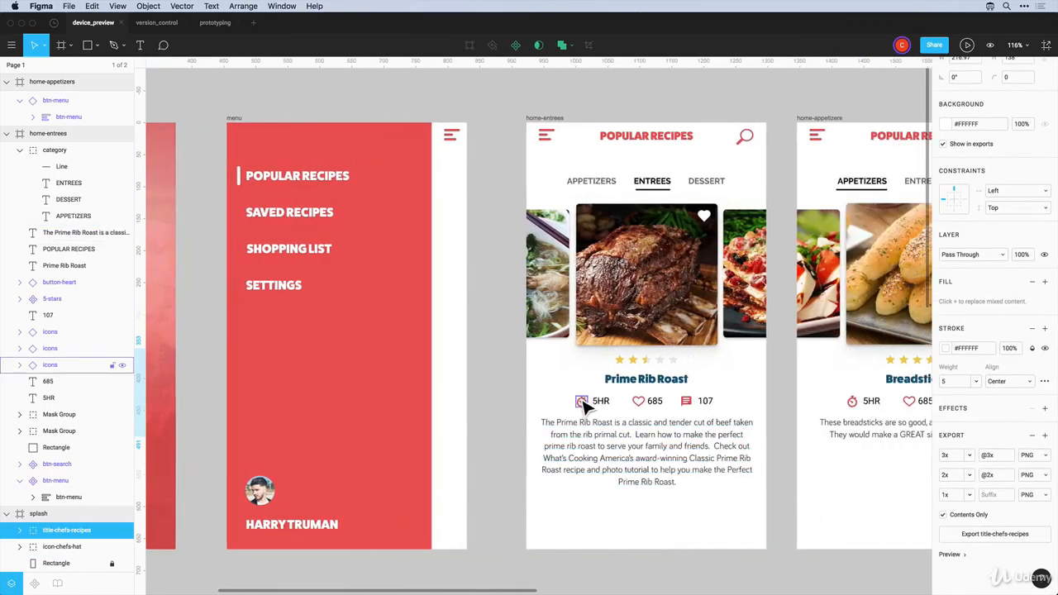
pyautogui.click(582, 403)
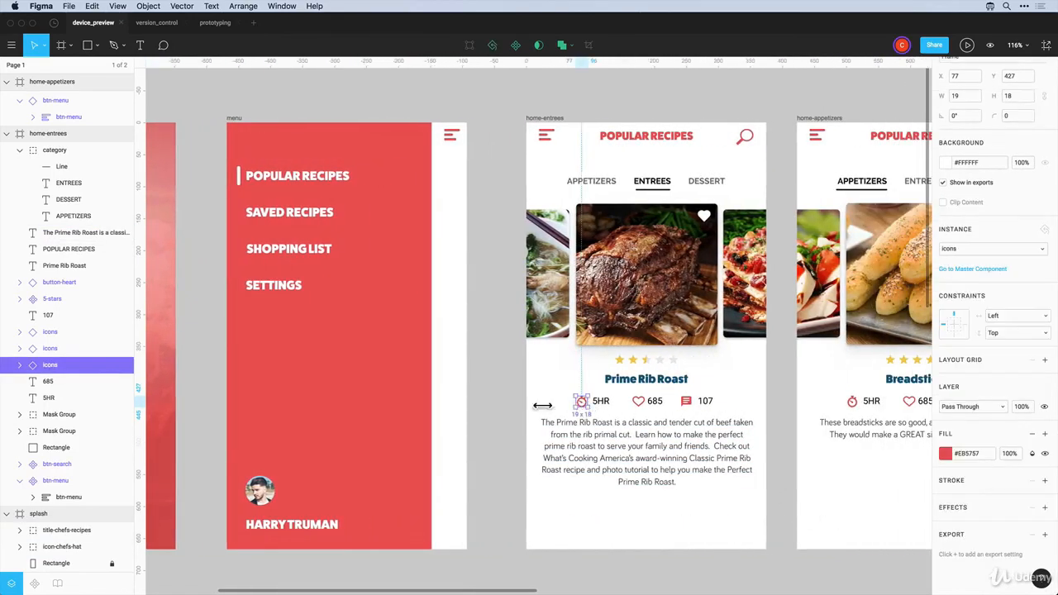
pyautogui.doubleClick(51, 367)
pyautogui.write('i')
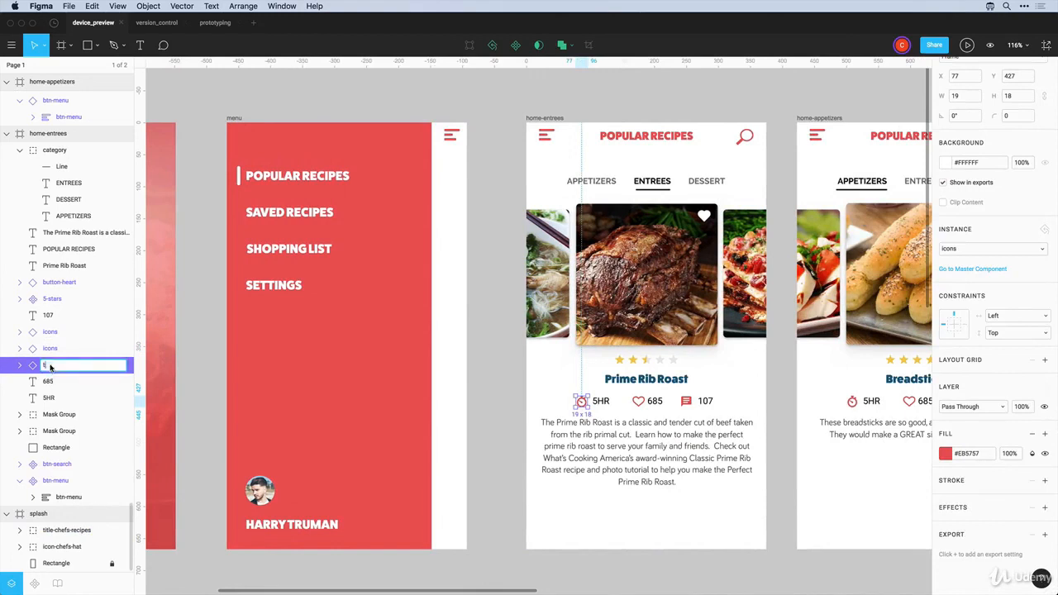
pyautogui.write('imer')
# Rename the heart icon beside 685 on the home-entrees frame as heart
pyautogui.click(638, 401)
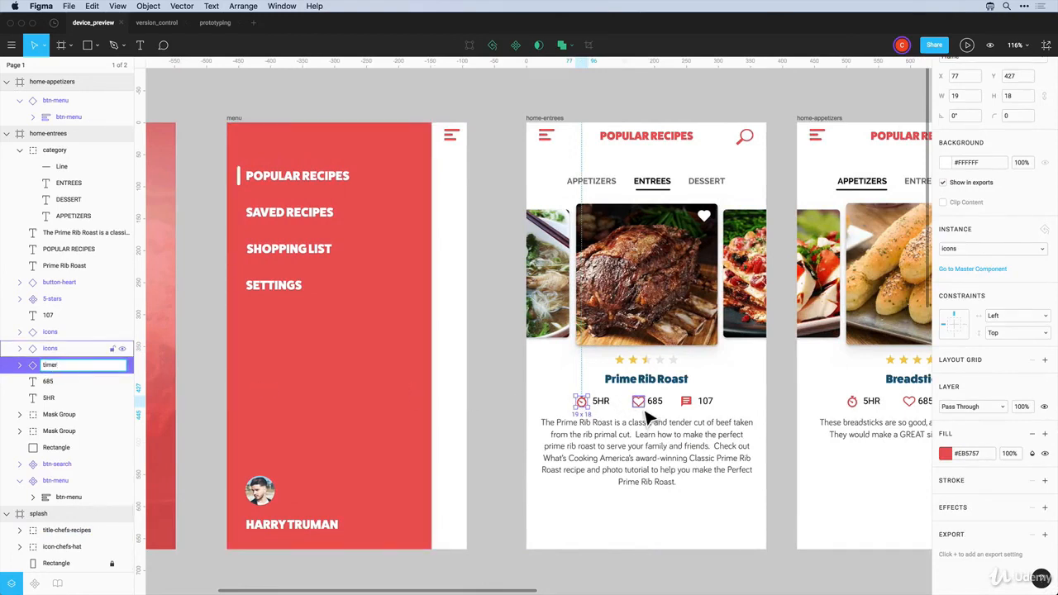
pyautogui.doubleClick(52, 351)
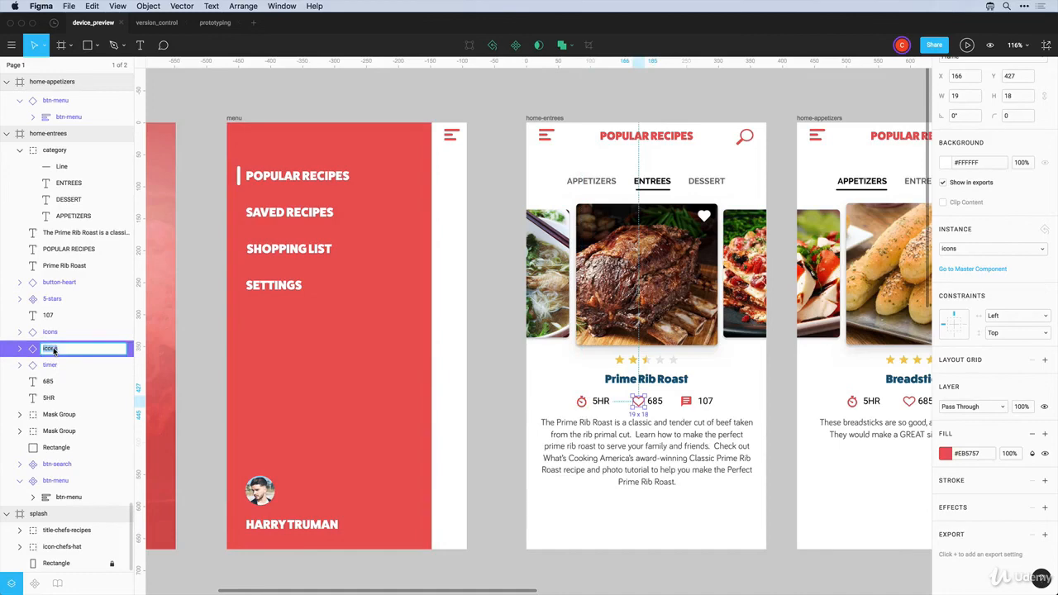
pyautogui.write('heart')
pyautogui.press('Return')
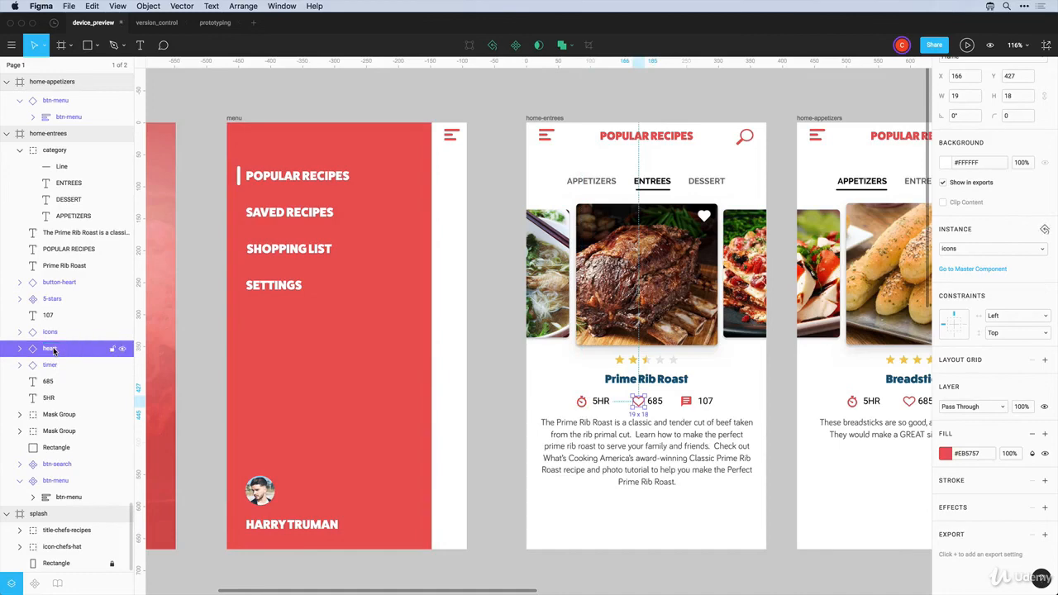
# Rename the speech bubble icon beside 107 on the home-entrees frame as comments
pyautogui.click(688, 404)
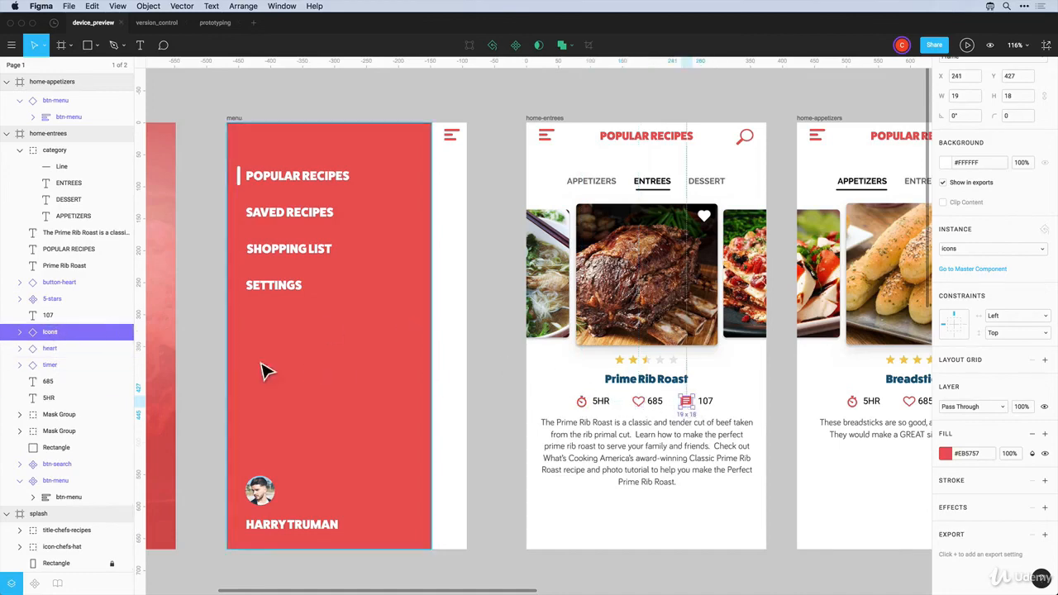
pyautogui.doubleClick(48, 332)
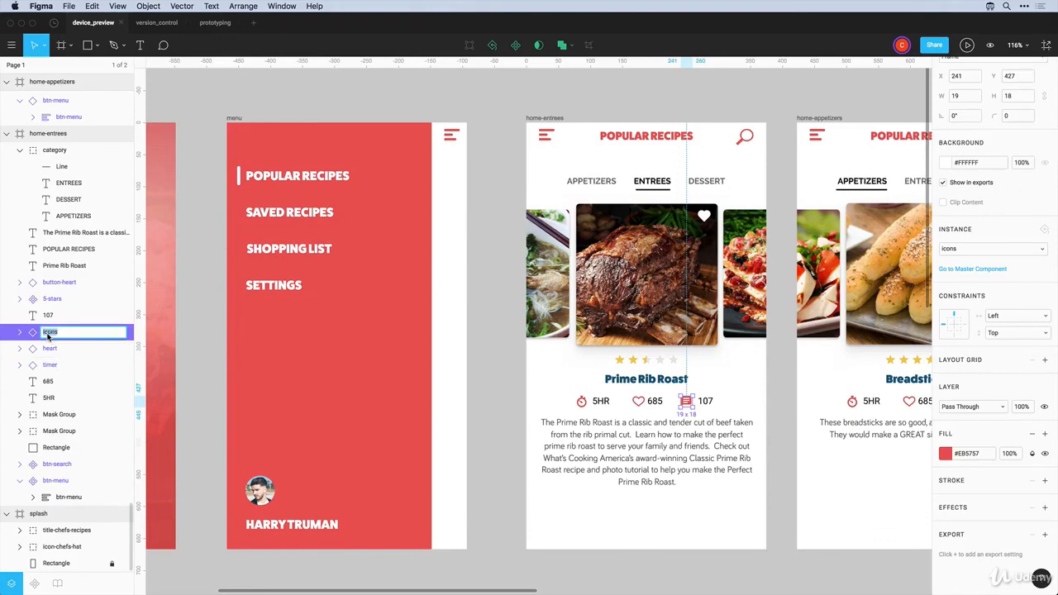
pyautogui.write('comments')
pyautogui.click(508, 425)
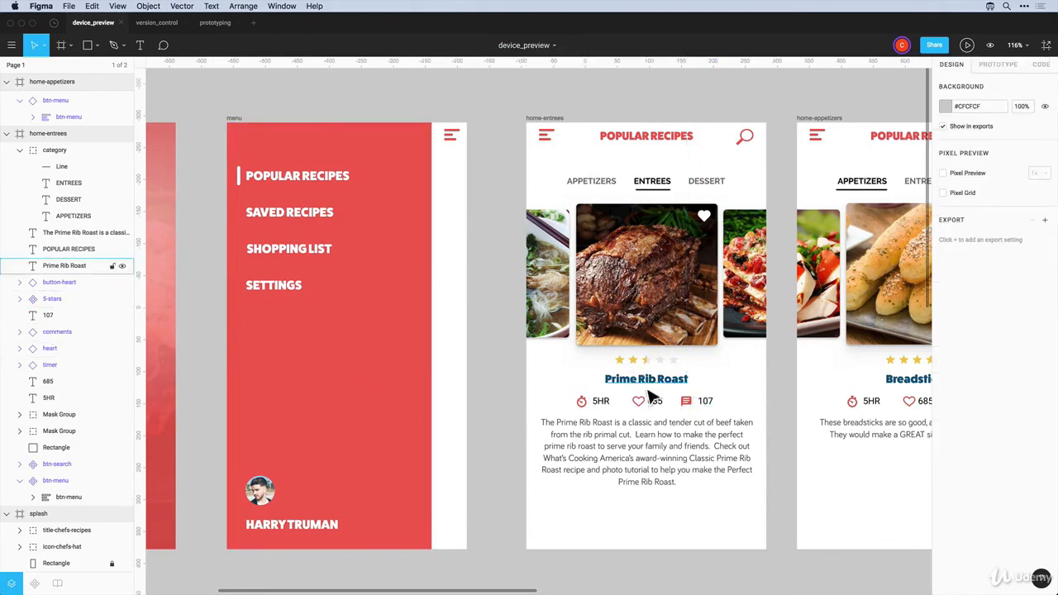
# Select the comments, heart and timer icons together and give them PNG export settings at 1x, 2x and 3x
pyautogui.click(687, 405)
pyautogui.keyDown('shift'); pyautogui.click(639, 402); pyautogui.keyUp('shift')
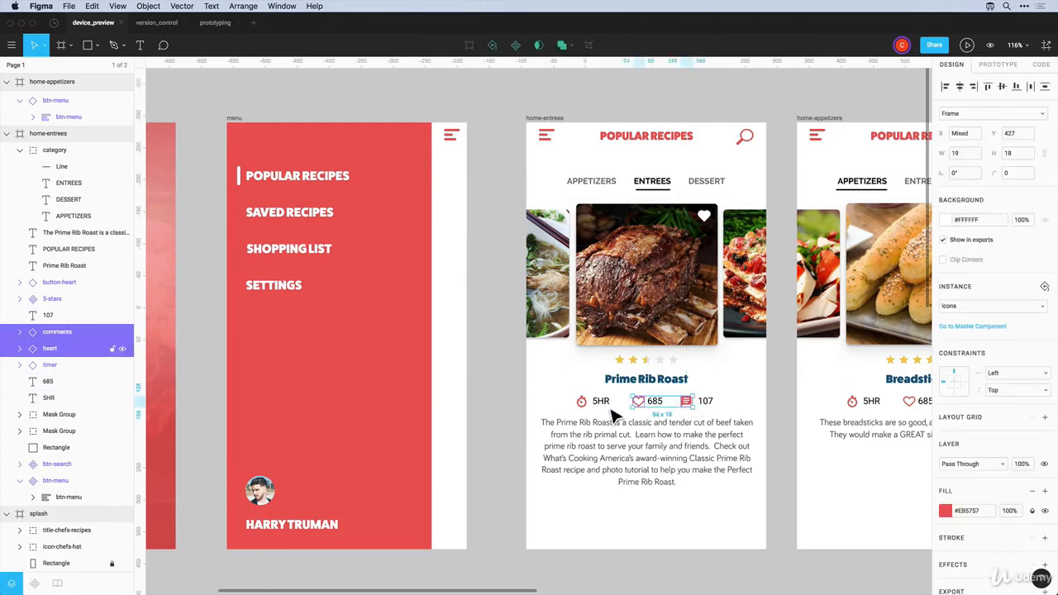
pyautogui.keyDown('shift'); pyautogui.click(583, 405); pyautogui.keyUp('shift')
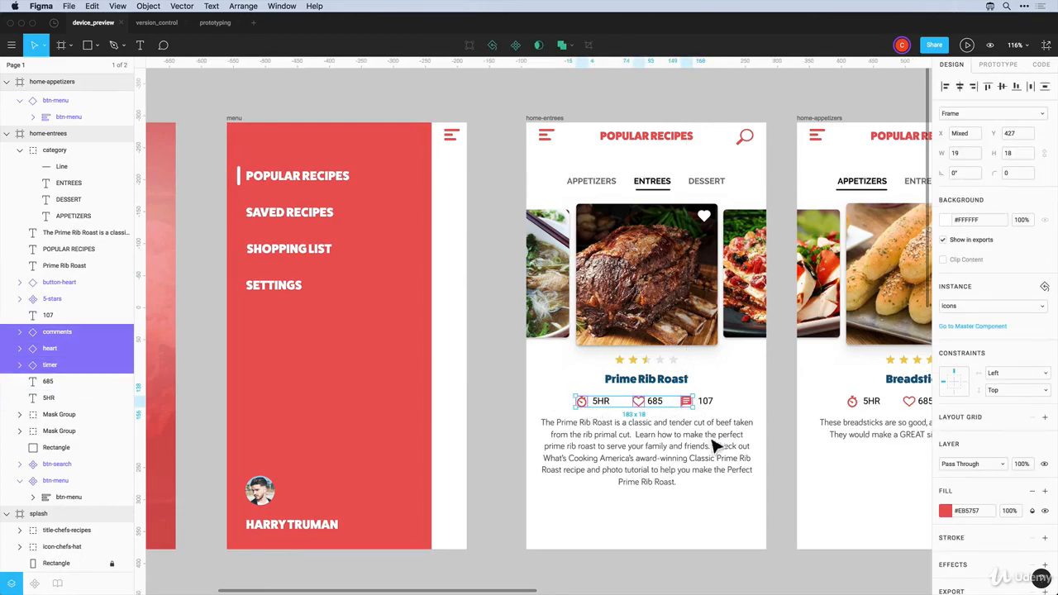
pyautogui.scroll(-2, 993, 533)
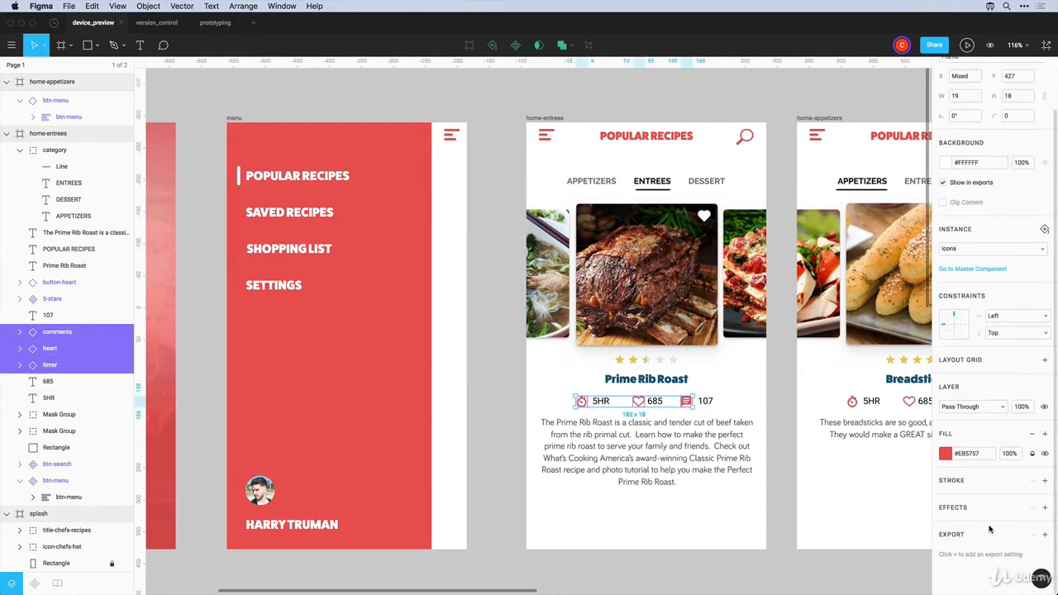
pyautogui.click(1046, 538)
pyautogui.scroll(-2, 992, 535)
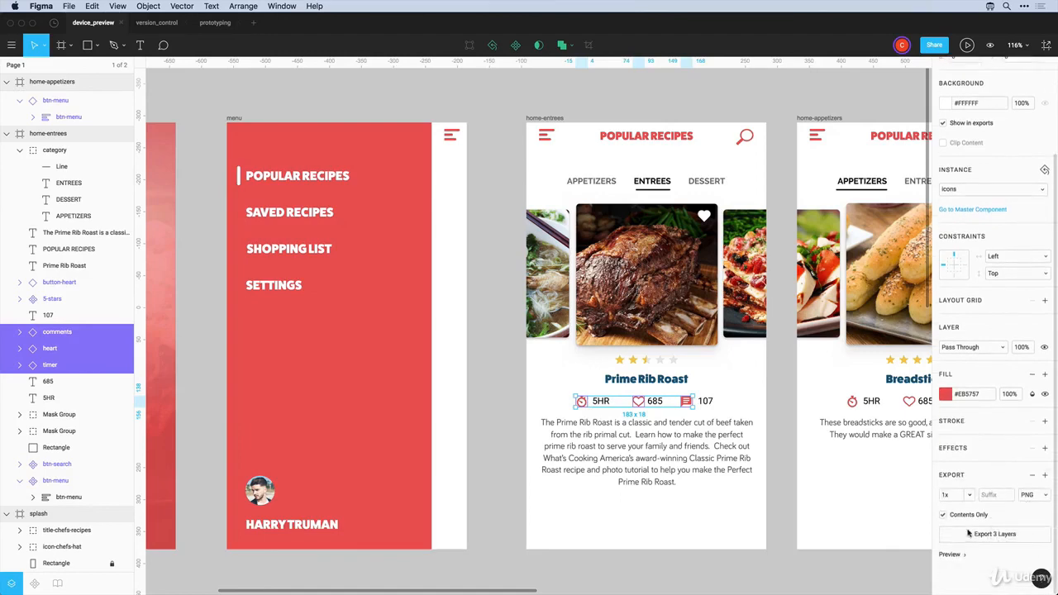
pyautogui.click(1045, 476)
pyautogui.click(1044, 478)
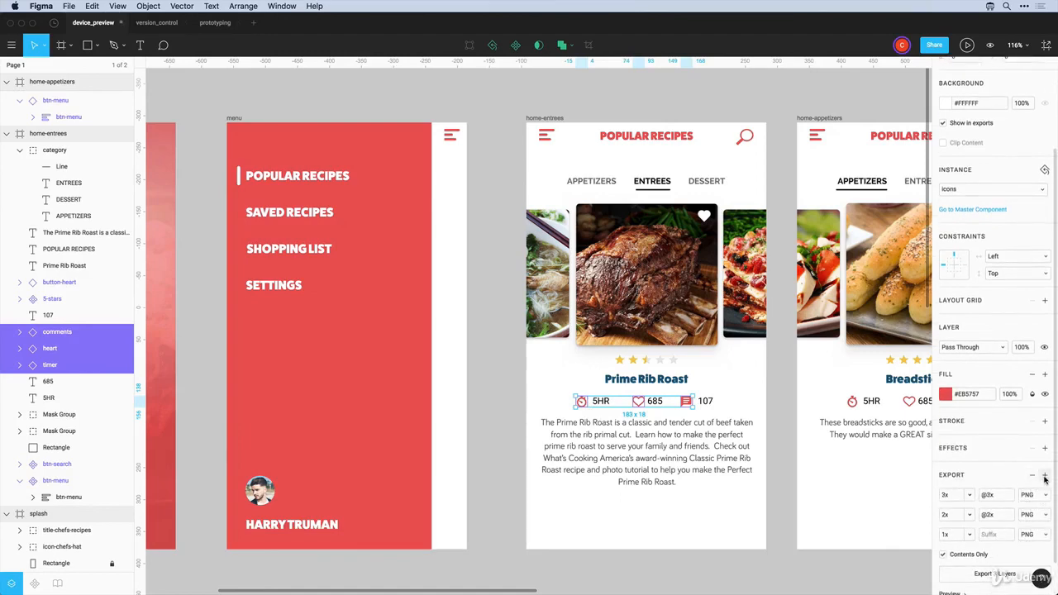
pyautogui.scroll(-1, 996, 500)
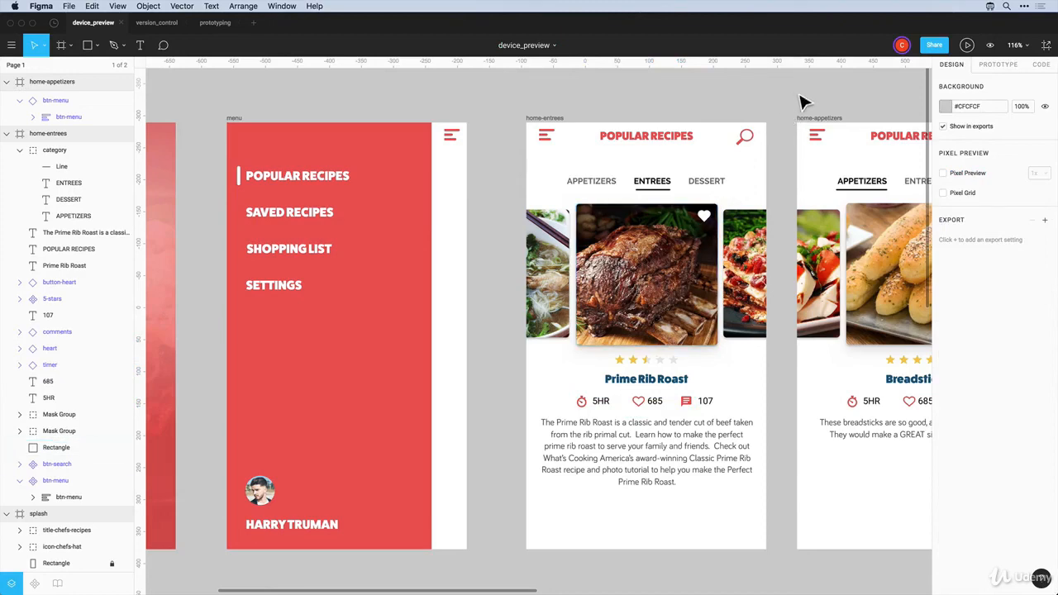
# Open the Export overview for the whole file and review the names, scales and sizes of all listed assets
pyautogui.click(1046, 45)
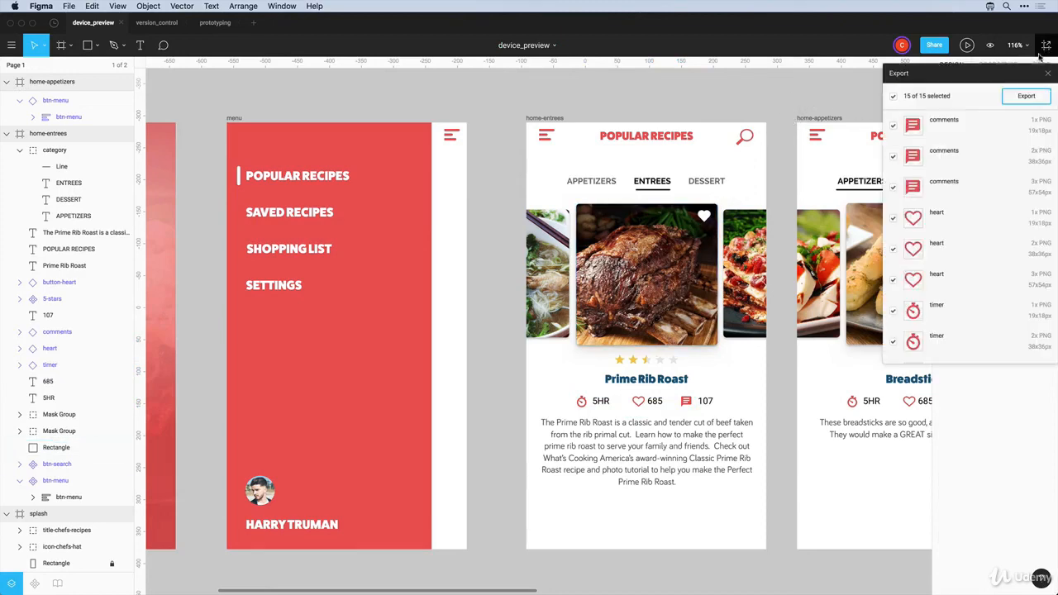
pyautogui.scroll(-3, 948, 140)
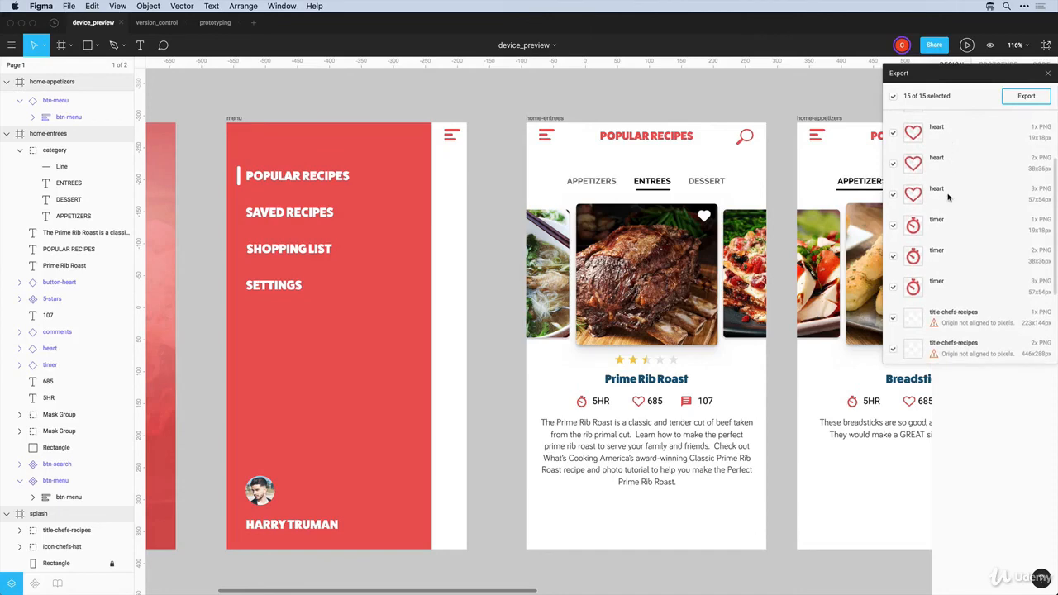
pyautogui.scroll(3, 949, 198)
pyautogui.scroll(-3, 948, 195)
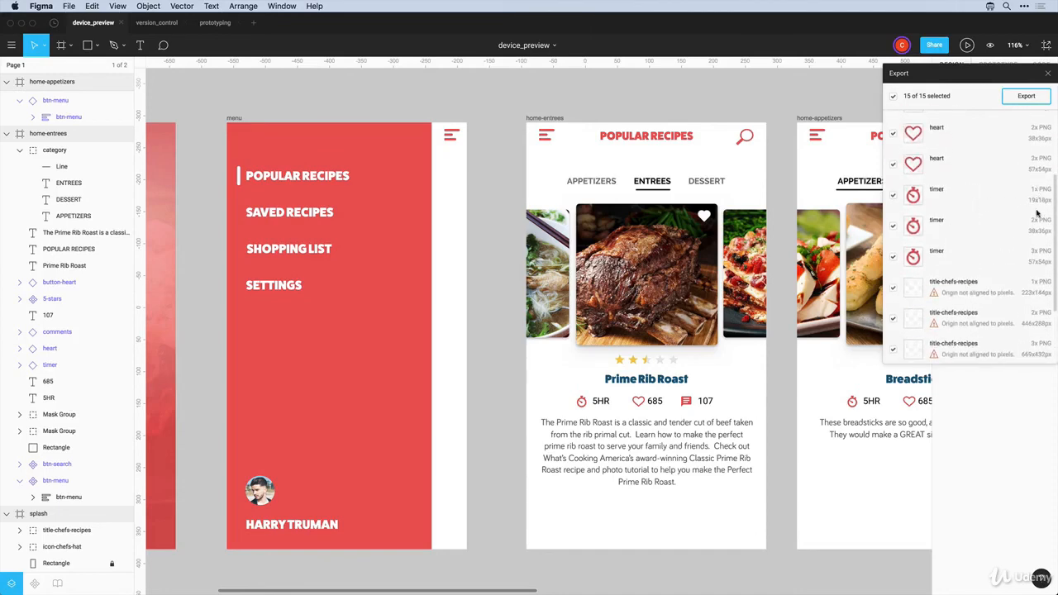
pyautogui.scroll(-3, 963, 199)
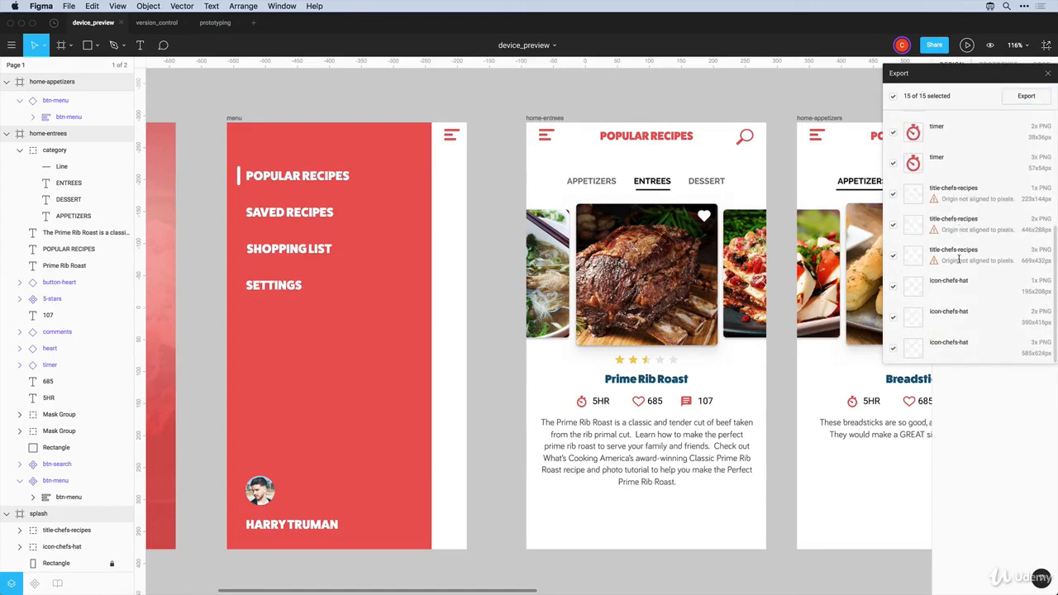
pyautogui.scroll(6, 959, 260)
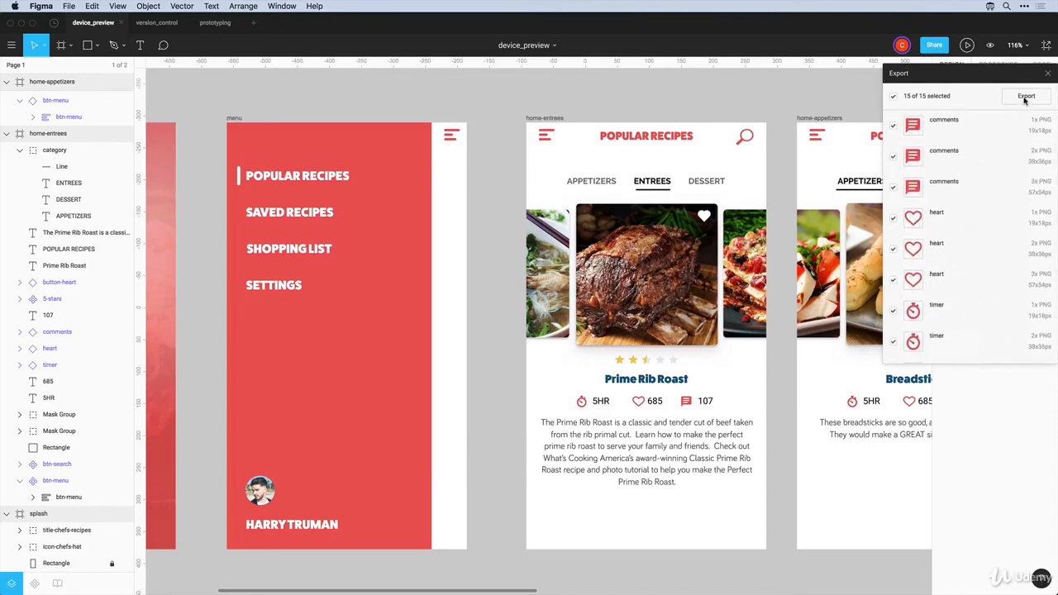
# Export all selected assets into a new folder named assets on the Desktop
pyautogui.click(1024, 97)
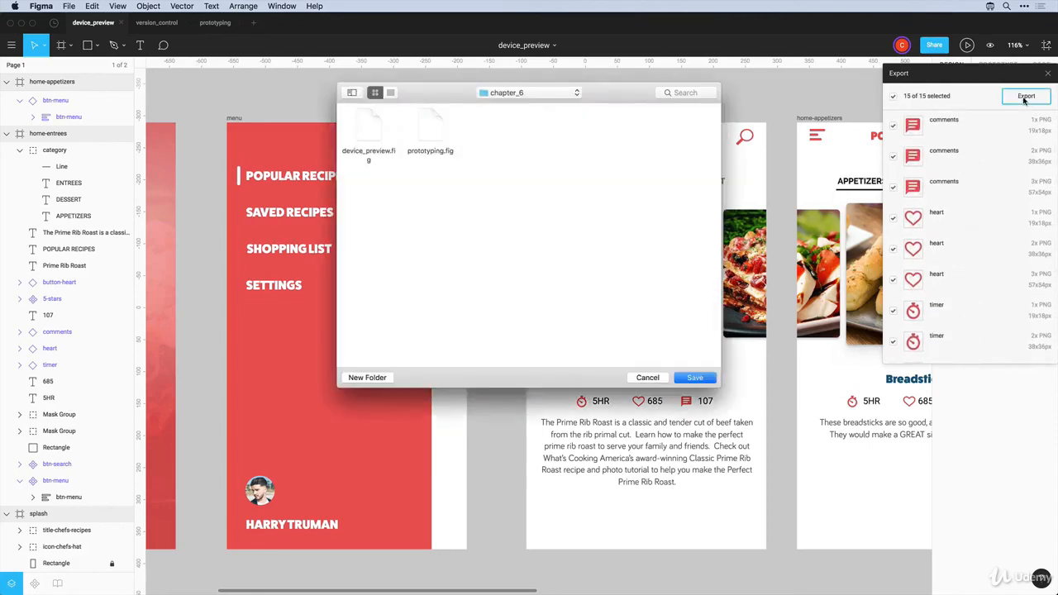
pyautogui.click(537, 95)
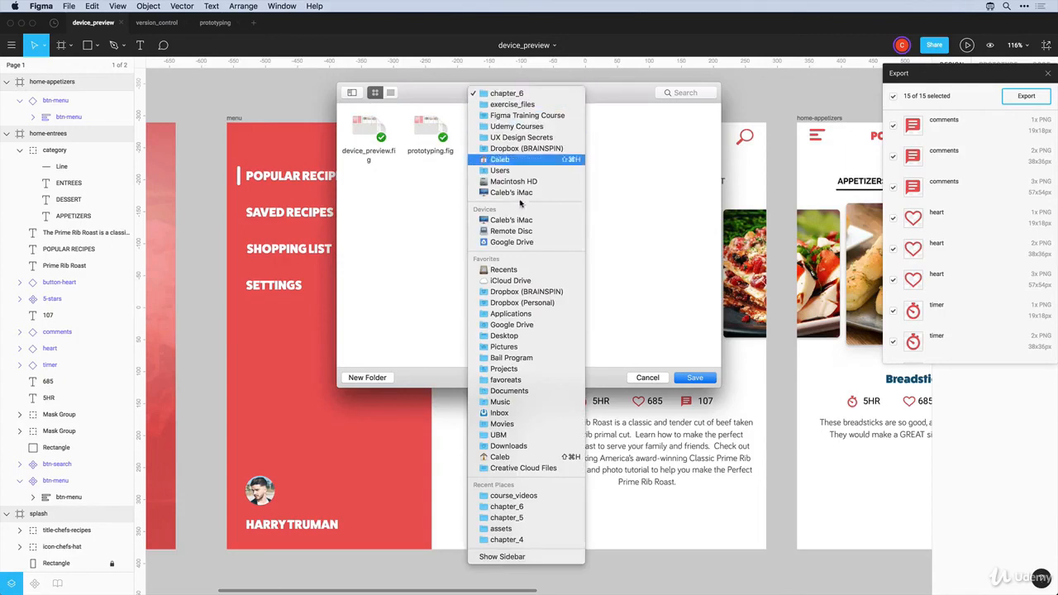
pyautogui.click(504, 336)
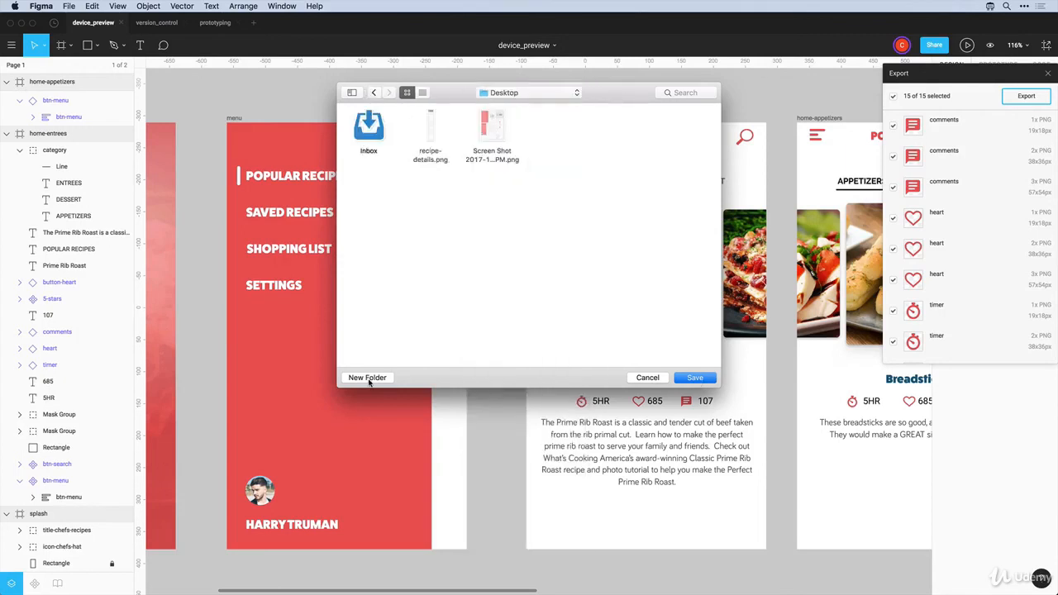
pyautogui.click(367, 377)
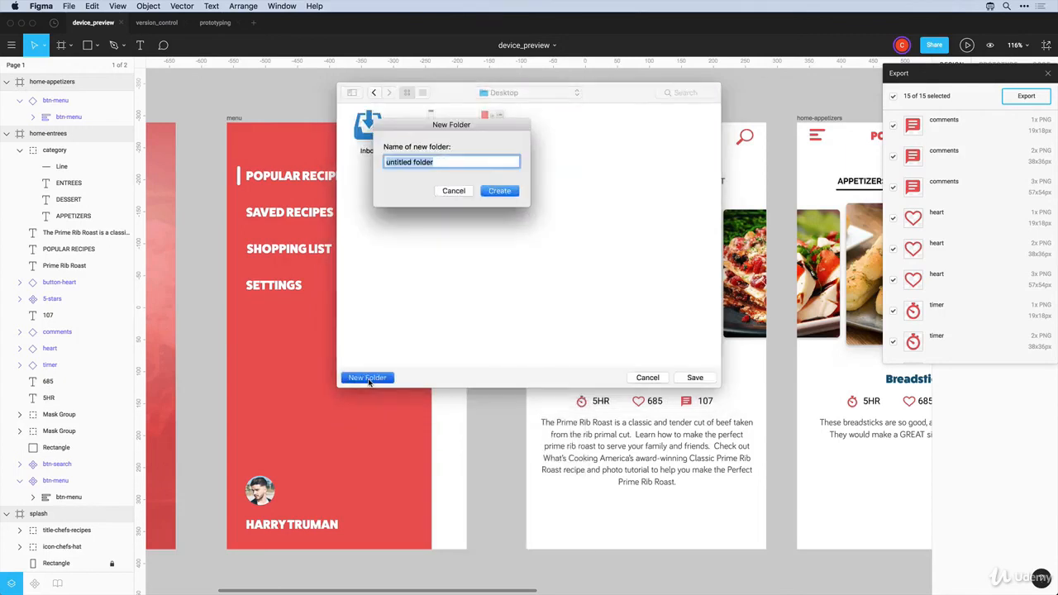
pyautogui.write('assets')
pyautogui.press('Return')
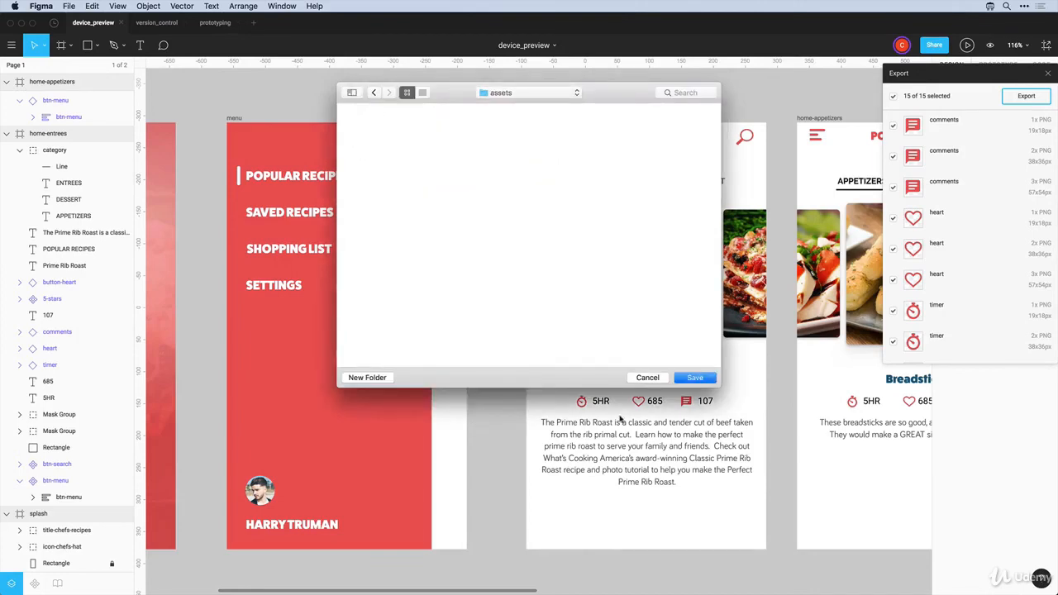
pyautogui.click(689, 379)
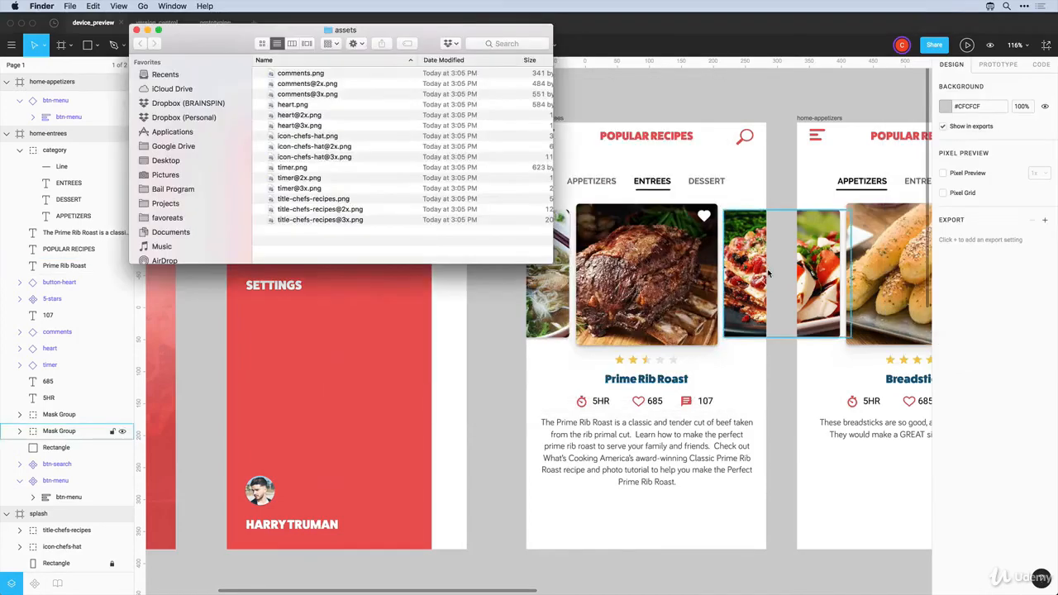
# Move the assets folder window further onto the canvas and check the folder's location in its path
pyautogui.moveTo(443, 40); pyautogui.dragTo(519, 102)
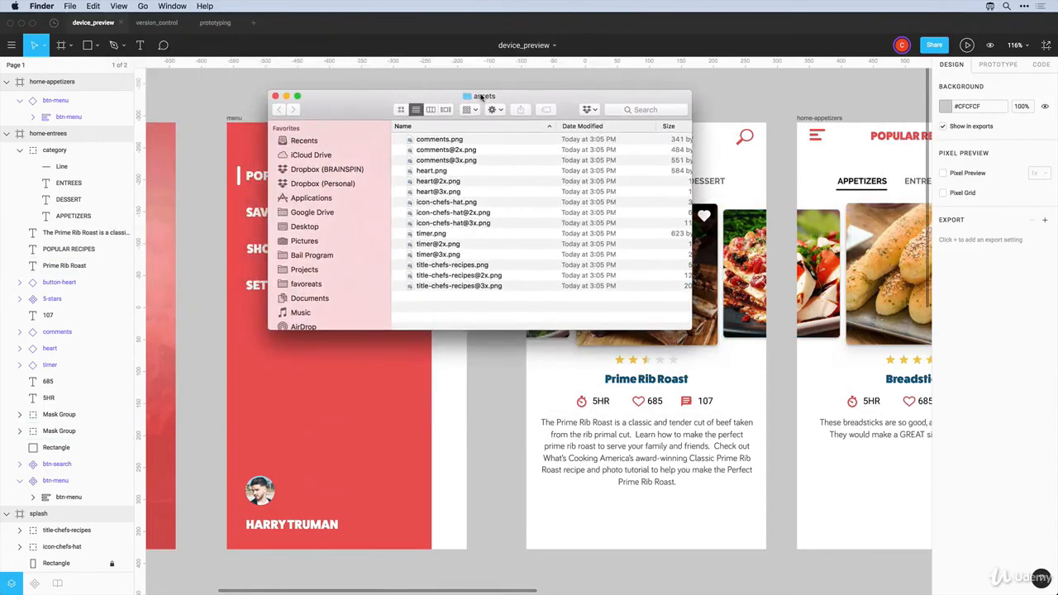
pyautogui.keyDown('super'); pyautogui.click(481, 97); pyautogui.keyUp('super')
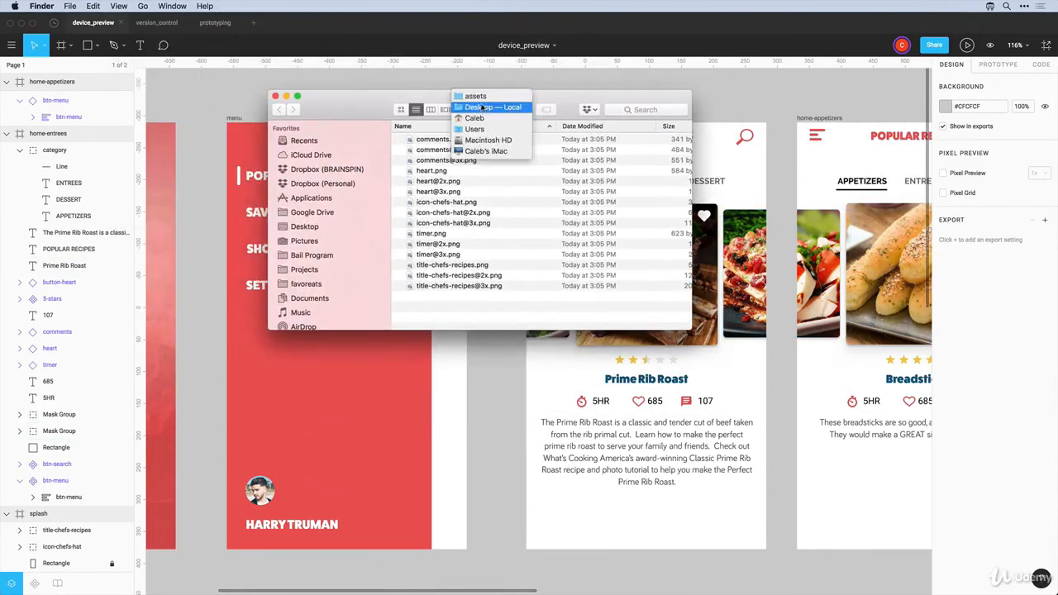
pyautogui.click(416, 97)
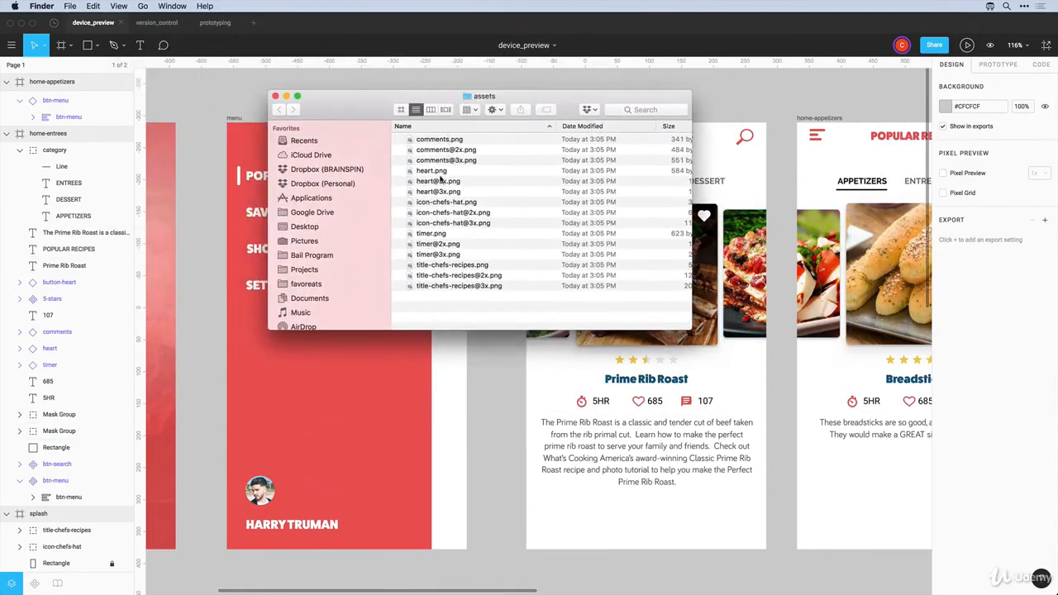
pyautogui.click(433, 141)
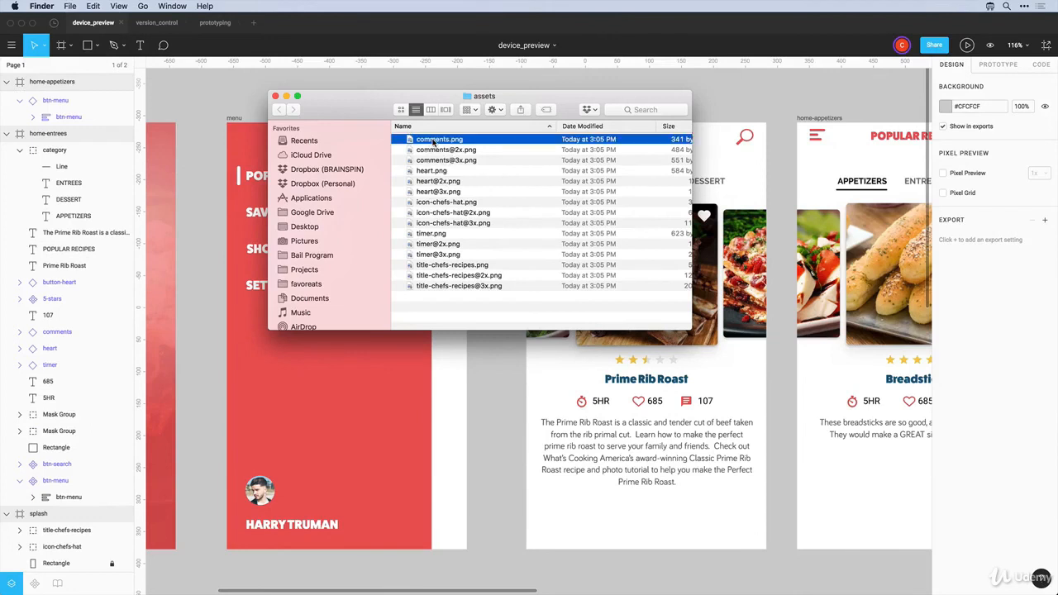
pyautogui.press('space')
pyautogui.press('Down')
pyautogui.press('Down')
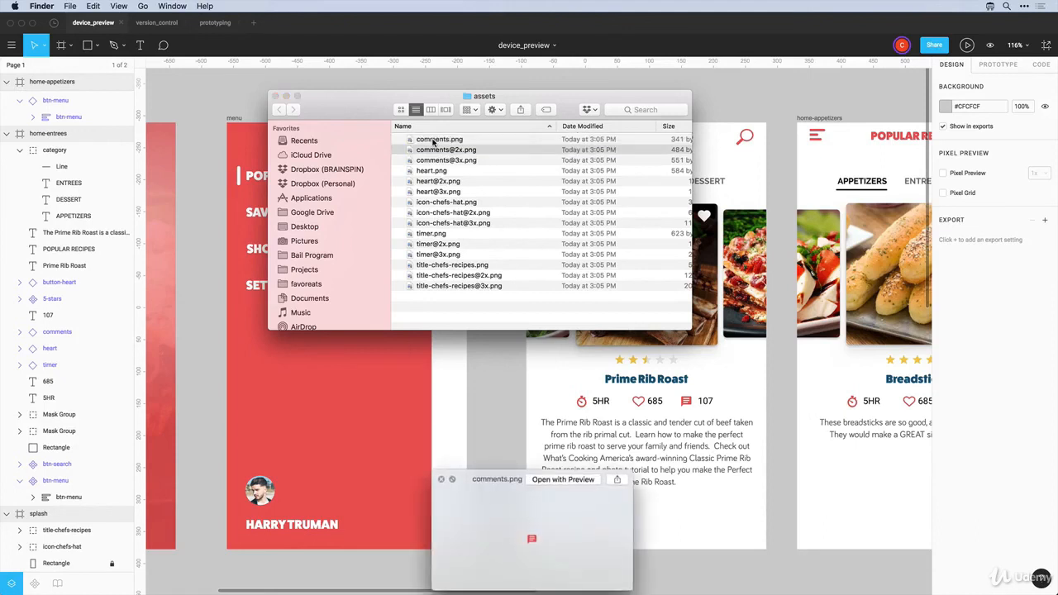
pyautogui.press('space')
pyautogui.press('space')
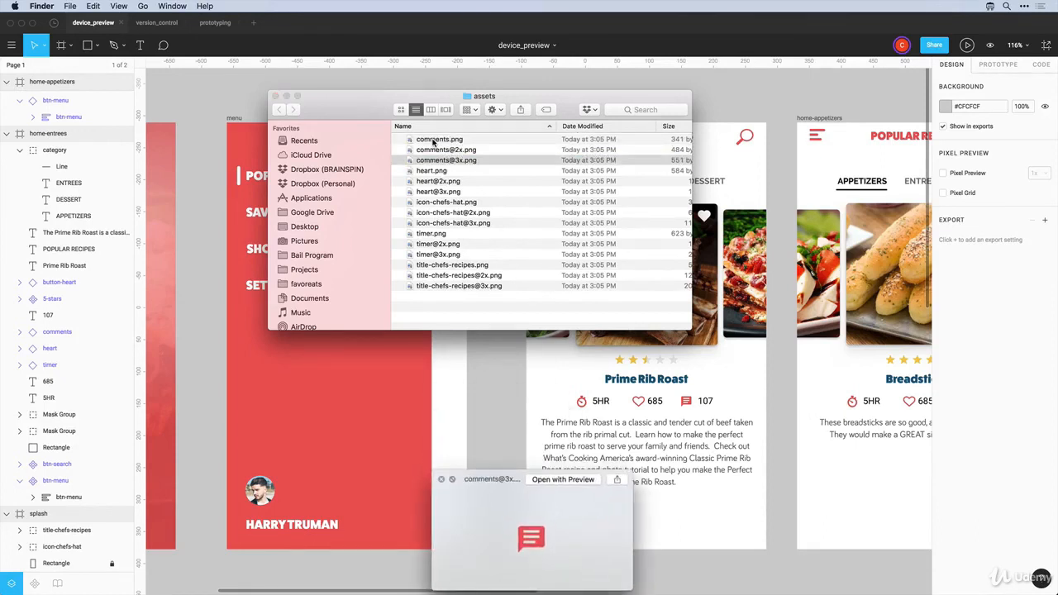
pyautogui.press('Up')
pyautogui.press('Up')
pyautogui.press('Down')
pyautogui.press('Down')
pyautogui.press('Up')
pyautogui.press('Up')
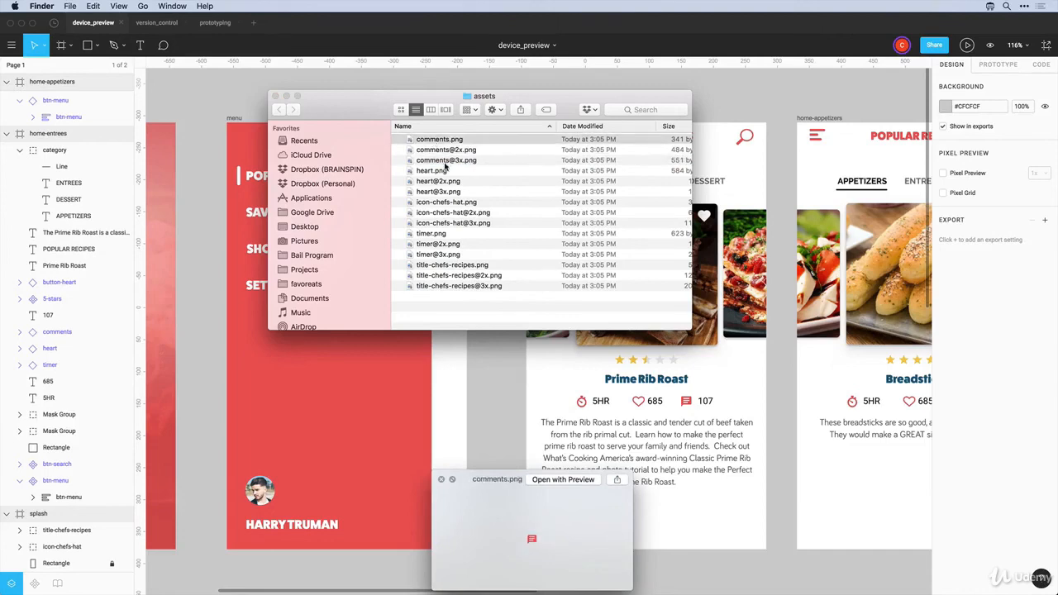
pyautogui.click(427, 191)
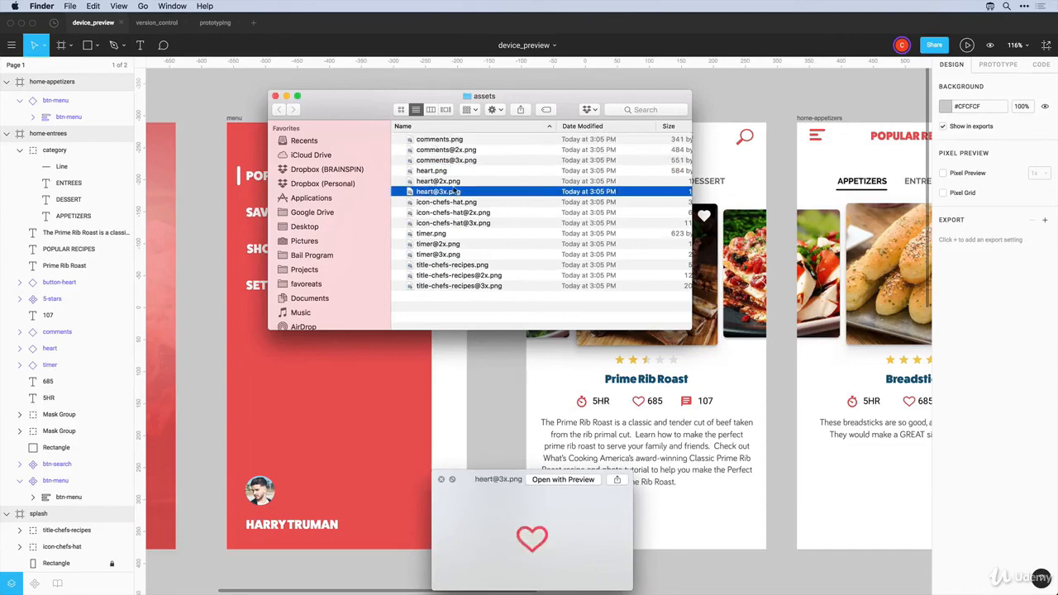
pyautogui.click(276, 97)
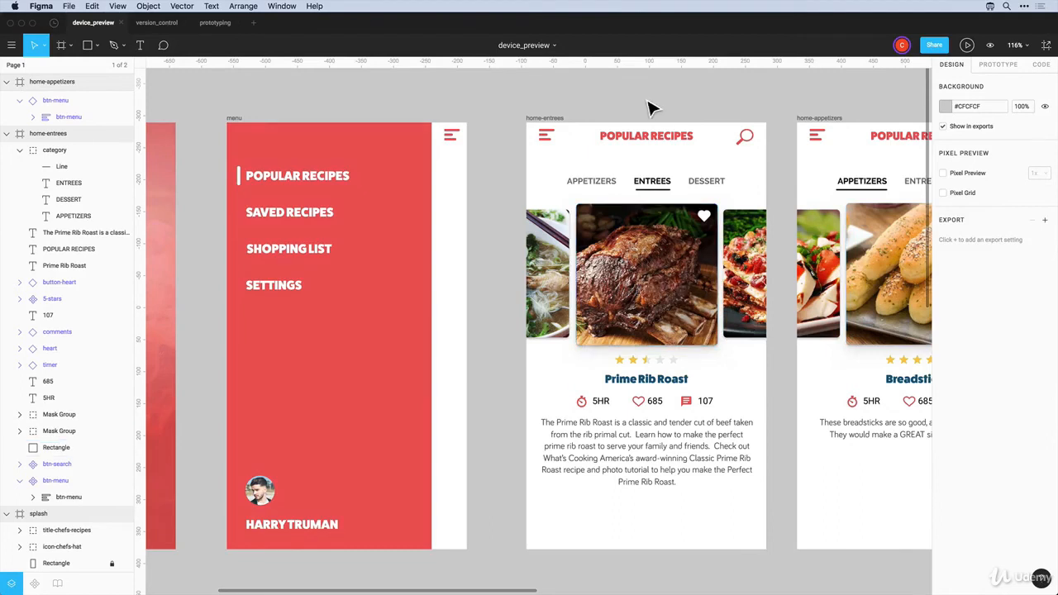
# Inspect the home-entrees frame's design properties and its CSS code values, and deselect the frame
pyautogui.click(555, 120)
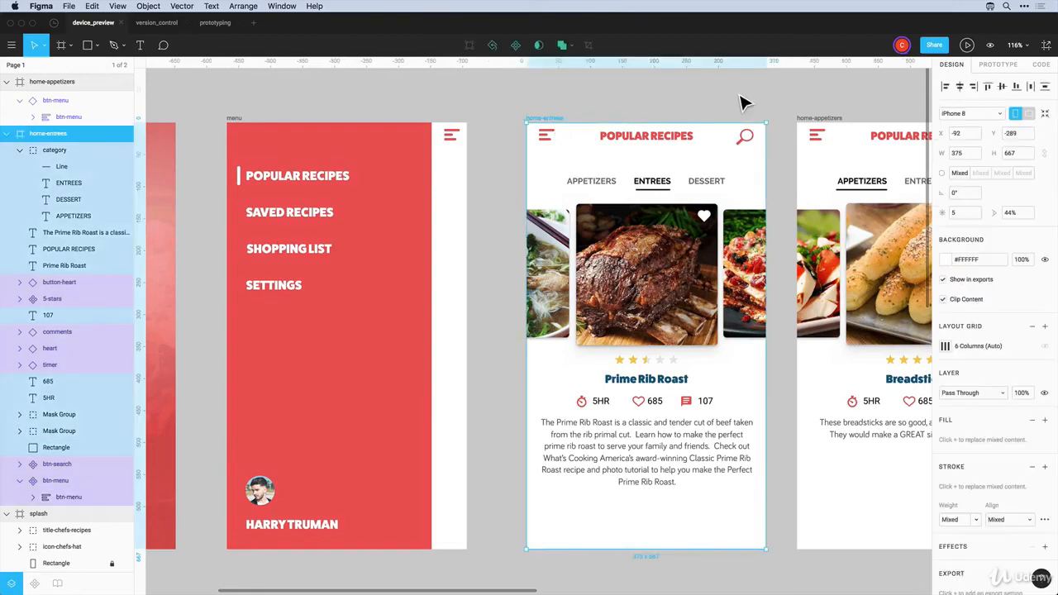
pyautogui.click(749, 102)
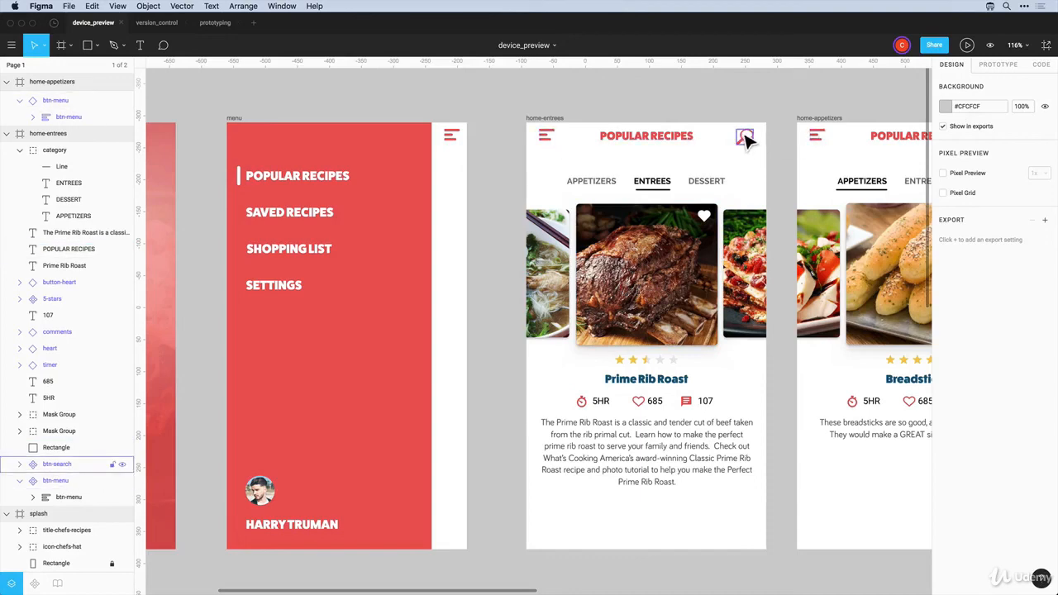
pyautogui.click(557, 120)
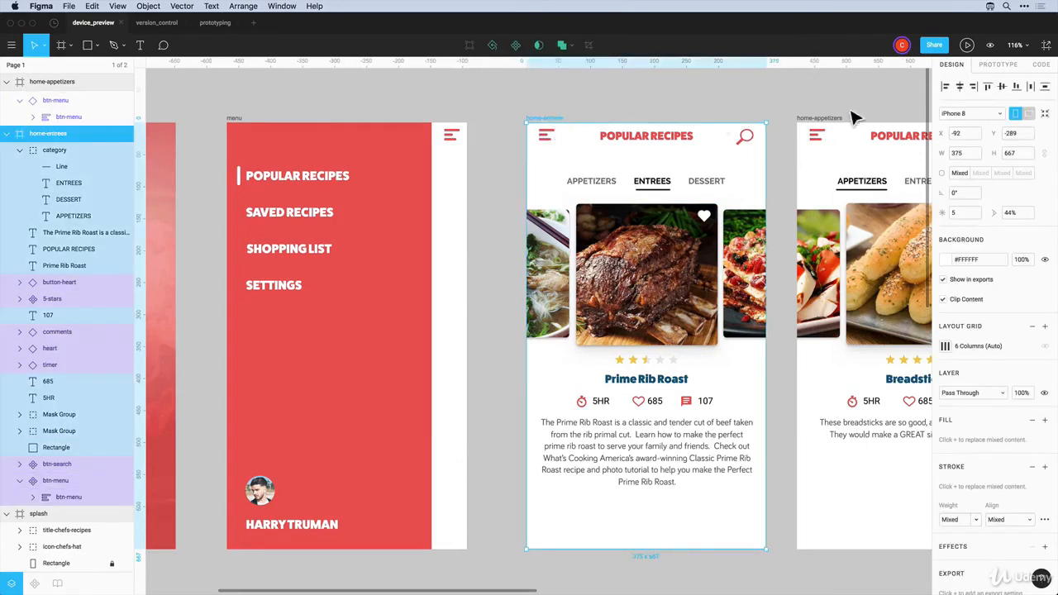
pyautogui.click(1040, 64)
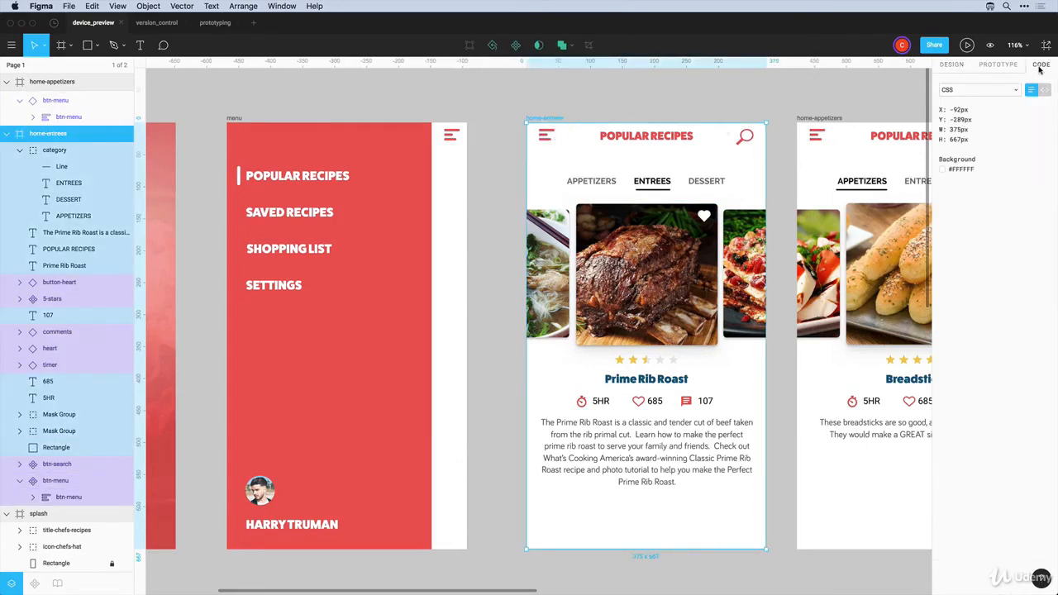
pyautogui.click(711, 103)
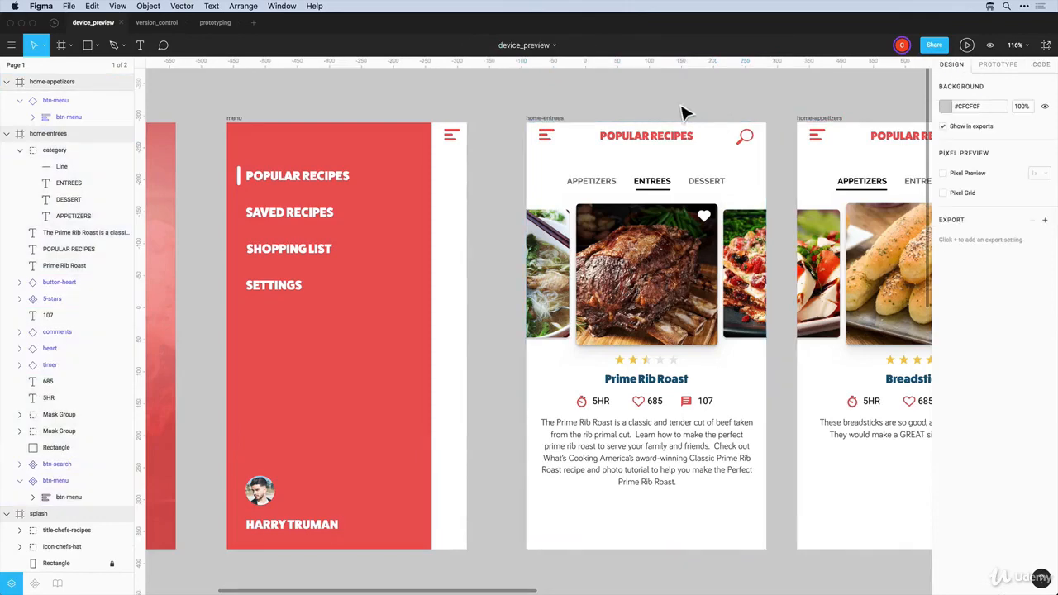
# Give the btn-menu icon on the home-entrees frame PNG export settings at 1x, 2x and 3x
pyautogui.click(548, 141)
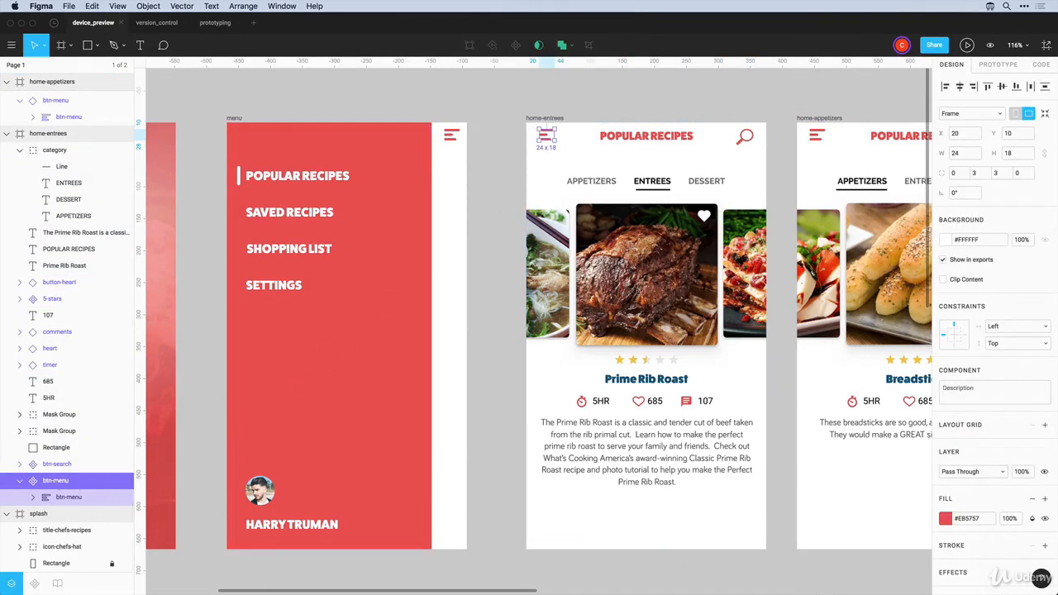
pyautogui.scroll(-2, 1025, 510)
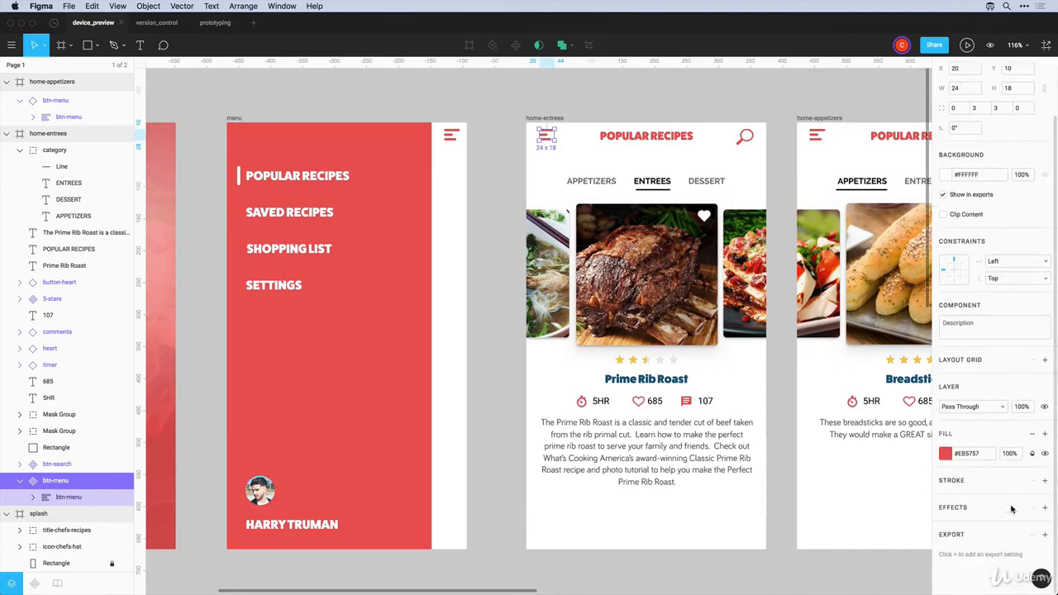
pyautogui.click(1045, 535)
pyautogui.click(1045, 537)
pyautogui.click(1045, 537)
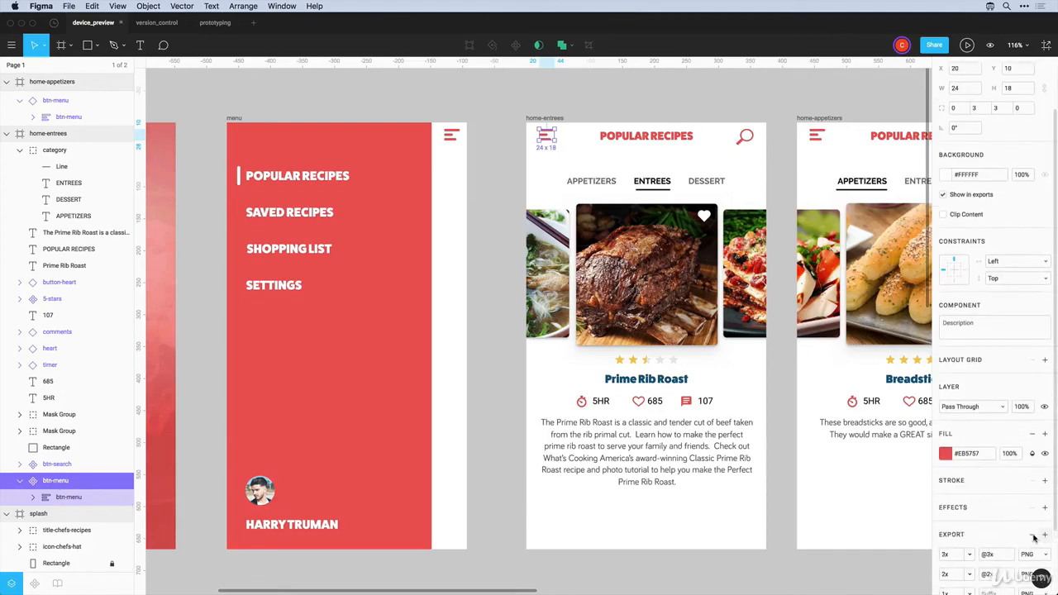
pyautogui.scroll(-3, 992, 529)
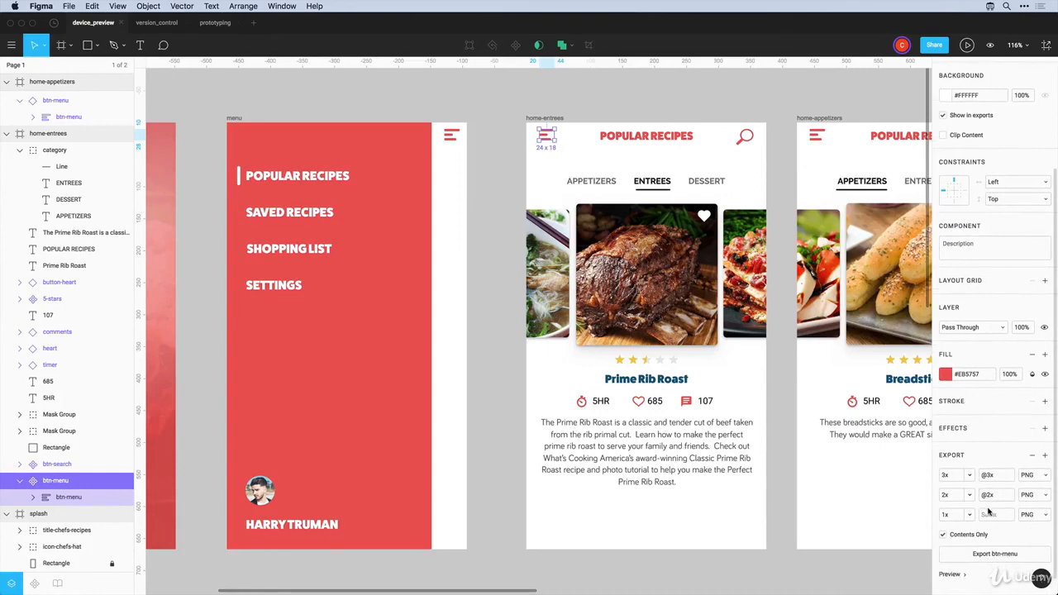
# Export btn-menu into the assets folder and check the exported files there
pyautogui.click(992, 555)
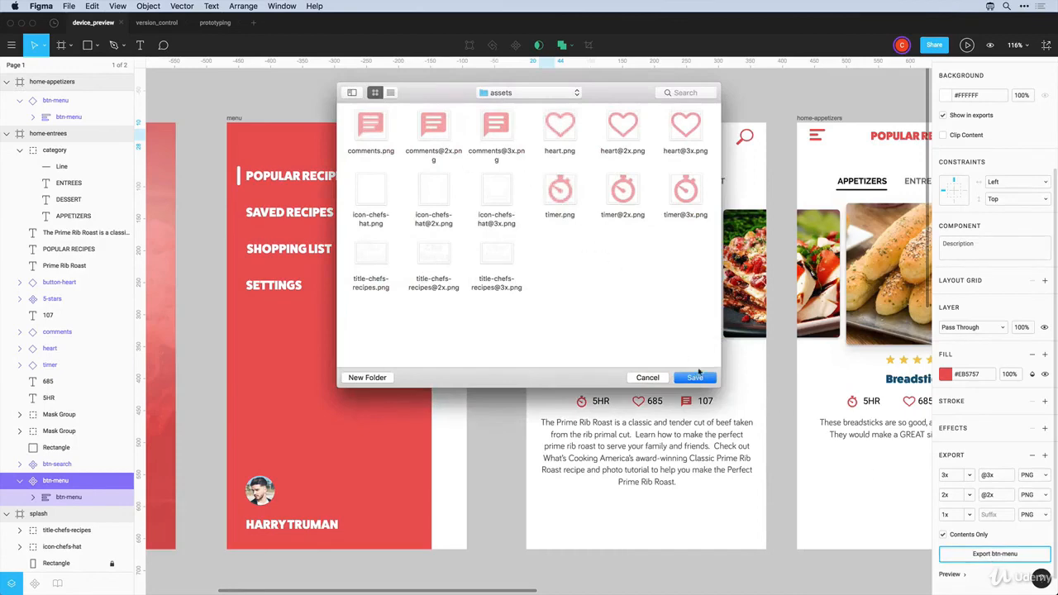
pyautogui.click(696, 377)
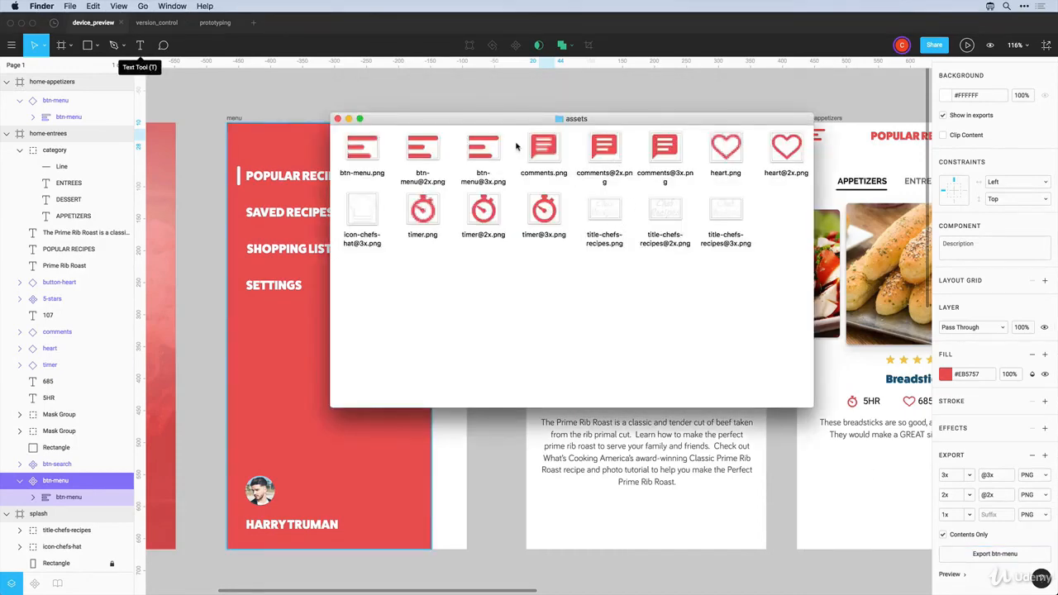
pyautogui.moveTo(516, 147); pyautogui.dragTo(683, 154)
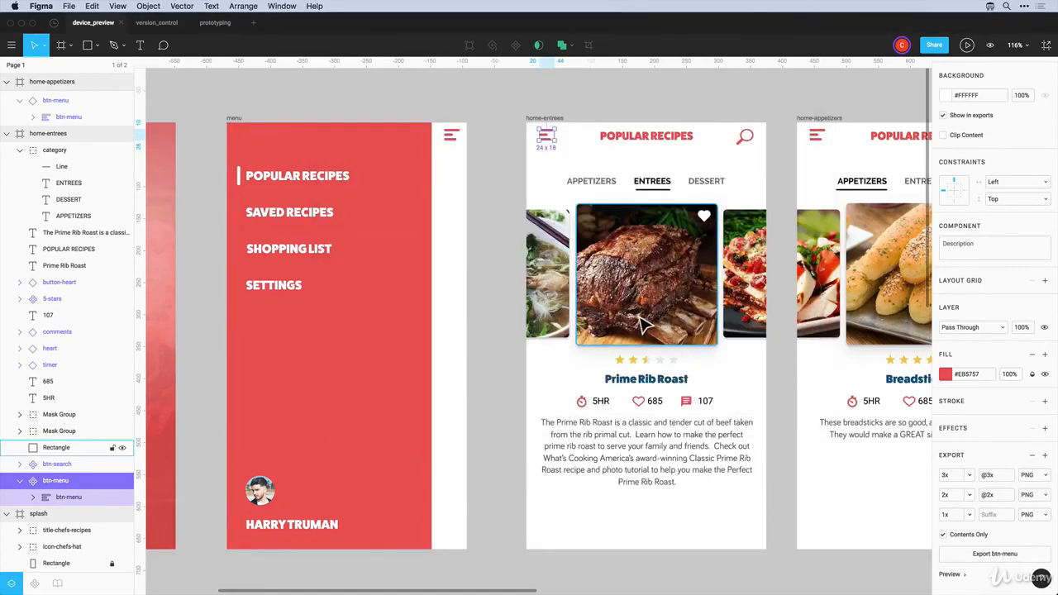
# Inspect the properties of the Prime Rib Roast photo and the timer icon on the home-entrees frame
pyautogui.hscroll(2, 644, 324)
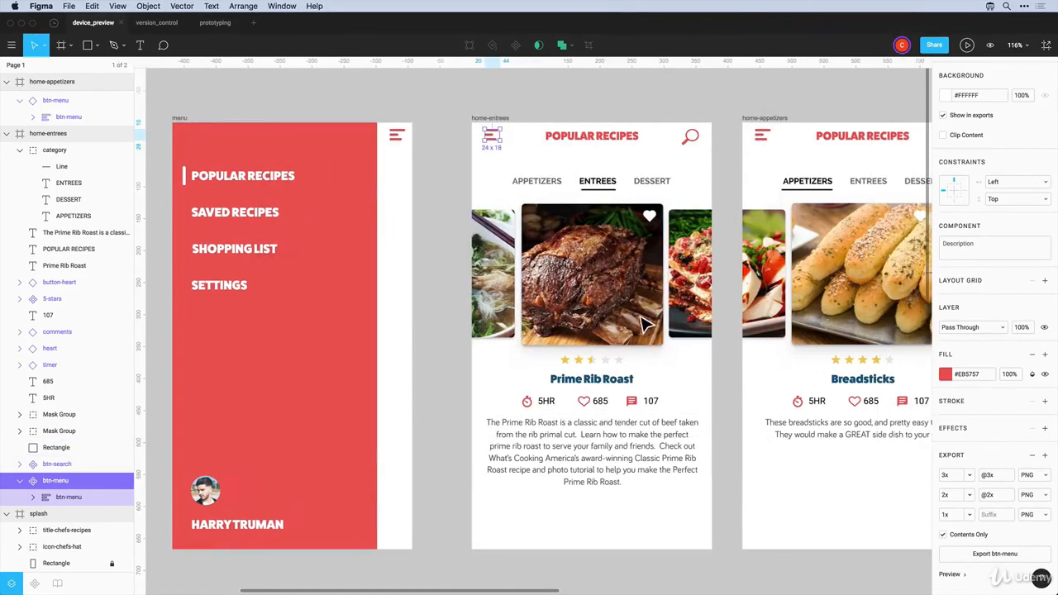
pyautogui.hscroll(1, 644, 324)
pyautogui.click(604, 308)
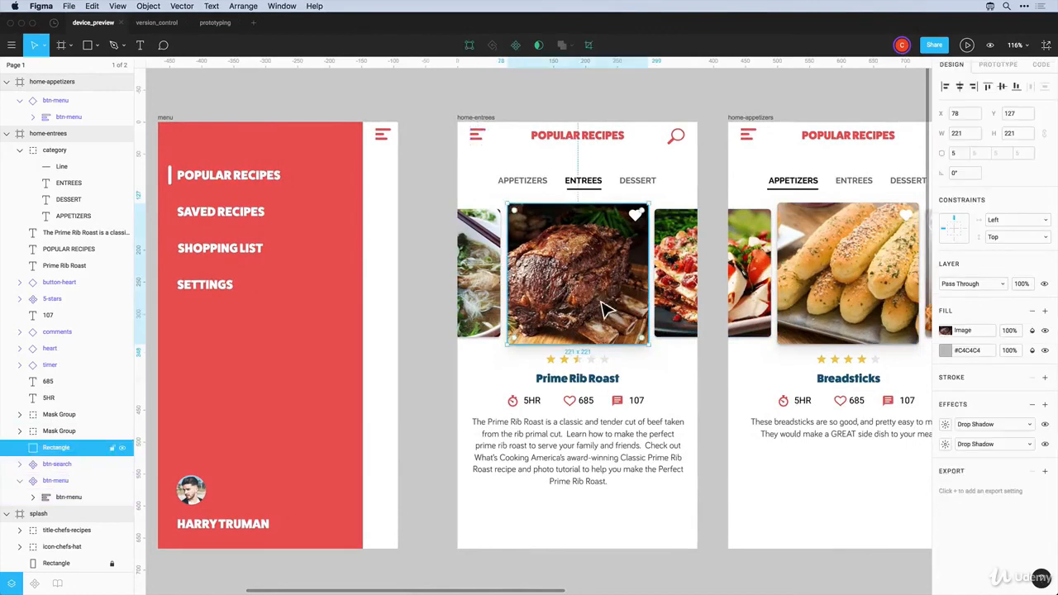
pyautogui.click(516, 405)
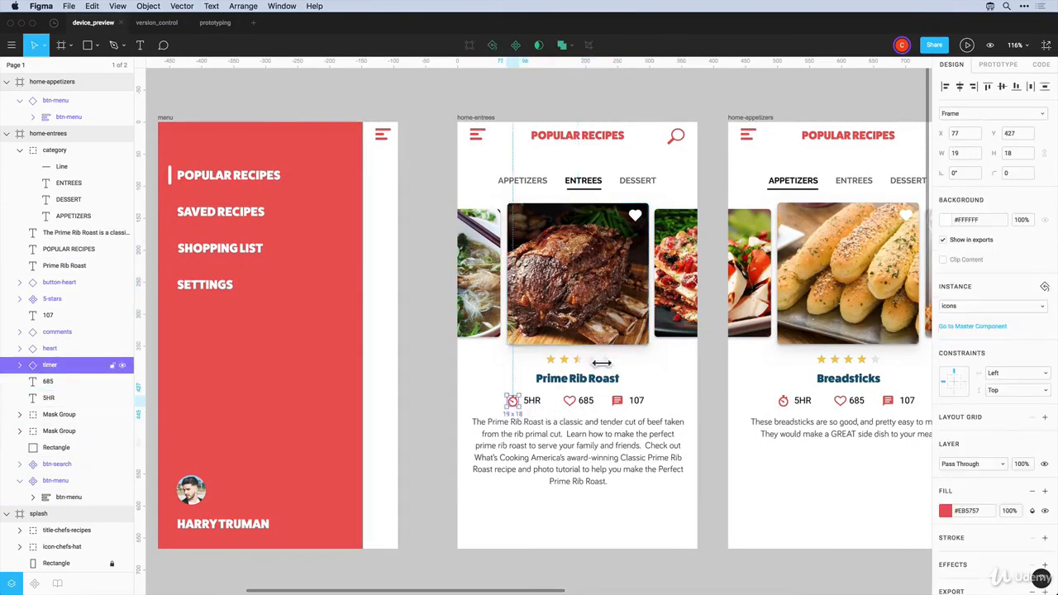